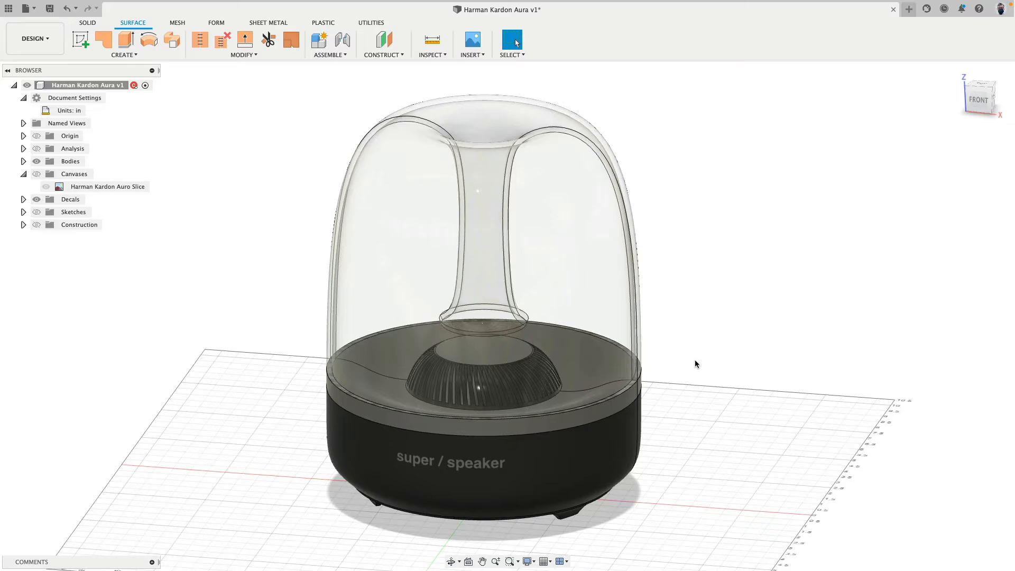
Show the section analysis to examine the speaker's interior and dome wall from several angles, and hide it again.
{"action": "left_click", "coordinate": [36, 149]}
{"action": "middle_click_drag", "start_coordinate": [204, 317], "coordinate": [178, 340], "text": "shift"}
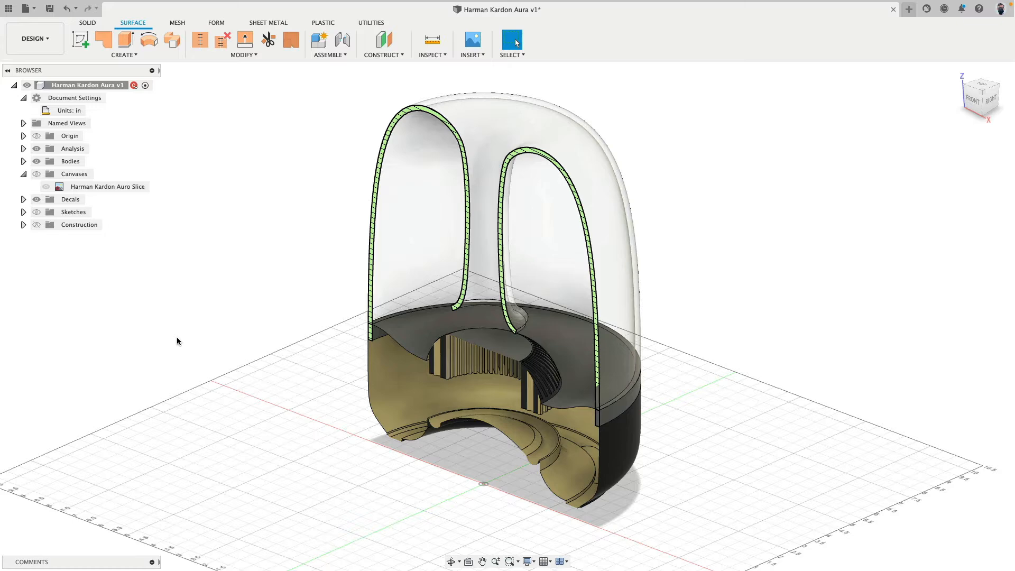
{"action": "middle_click_drag", "start_coordinate": [221, 378], "coordinate": [254, 414], "text": "shift"}
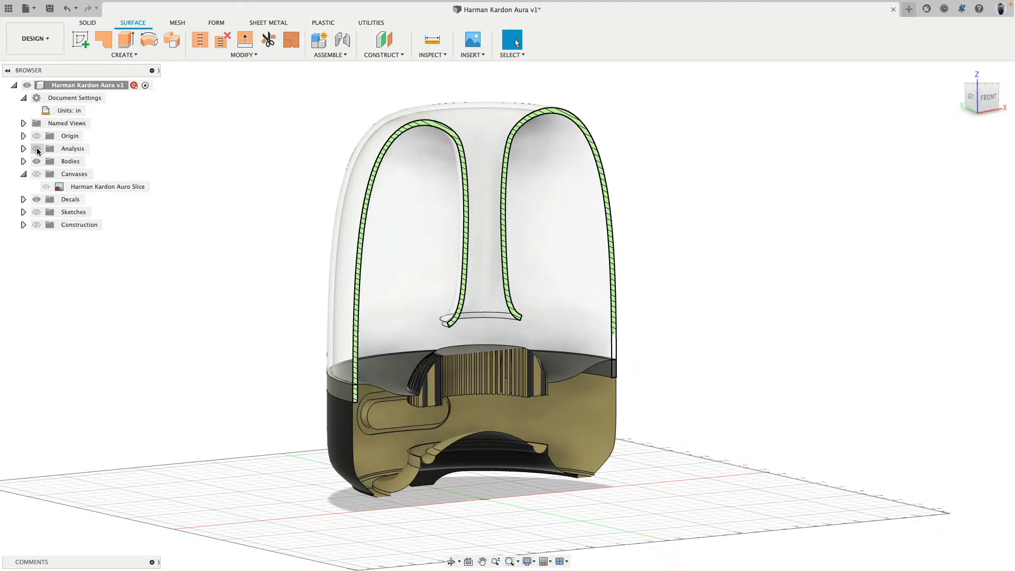
{"action": "left_click", "coordinate": [36, 150]}
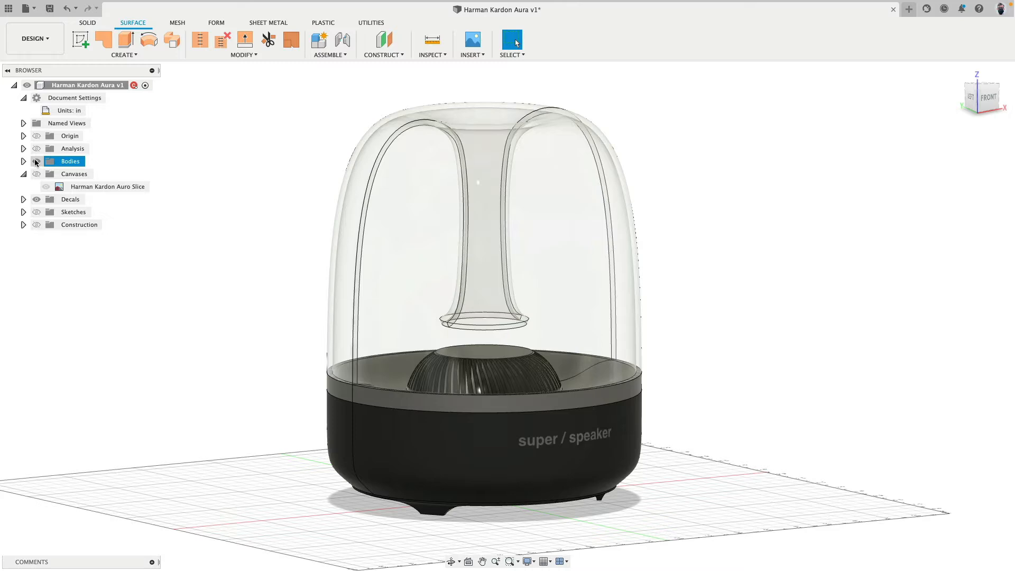
Examine the sketches over the reference canvas with the bodies hidden; finish with canvas, decals and sketches hidden and the bodies shown.
{"action": "left_click", "coordinate": [36, 161]}
{"action": "left_click", "coordinate": [37, 174]}
{"action": "mouse_move", "coordinate": [220, 259]}
{"action": "middle_mouse_down", "text": "shift"}
{"action": "mouse_move", "coordinate": [197, 263]}
{"action": "mouse_move", "coordinate": [220, 281]}
{"action": "mouse_move", "coordinate": [349, 281]}
{"action": "mouse_move", "coordinate": [147, 261]}
{"action": "middle_mouse_up", "text": "shift"}
{"action": "left_click", "coordinate": [36, 212]}
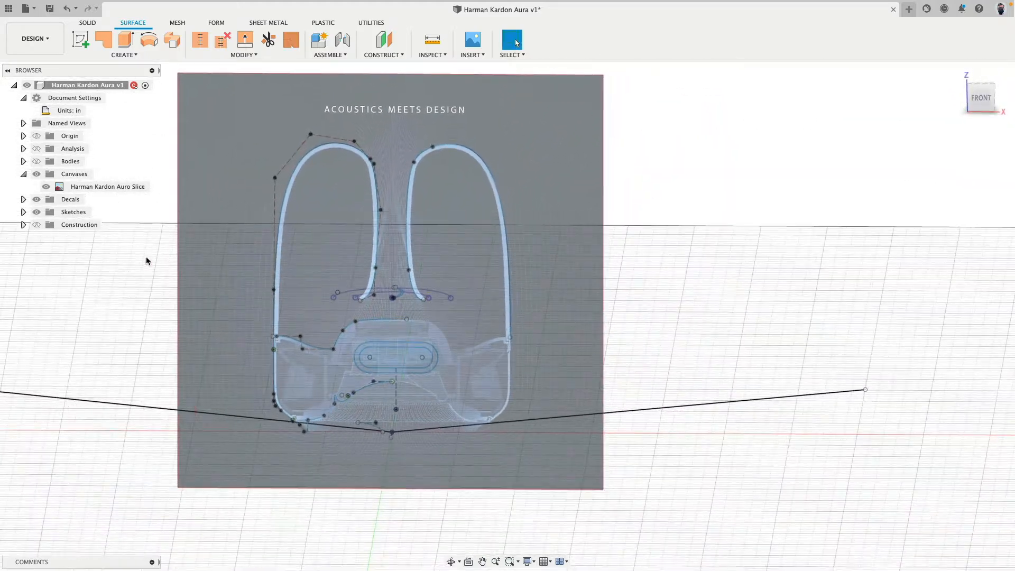
{"action": "left_click", "coordinate": [36, 173]}
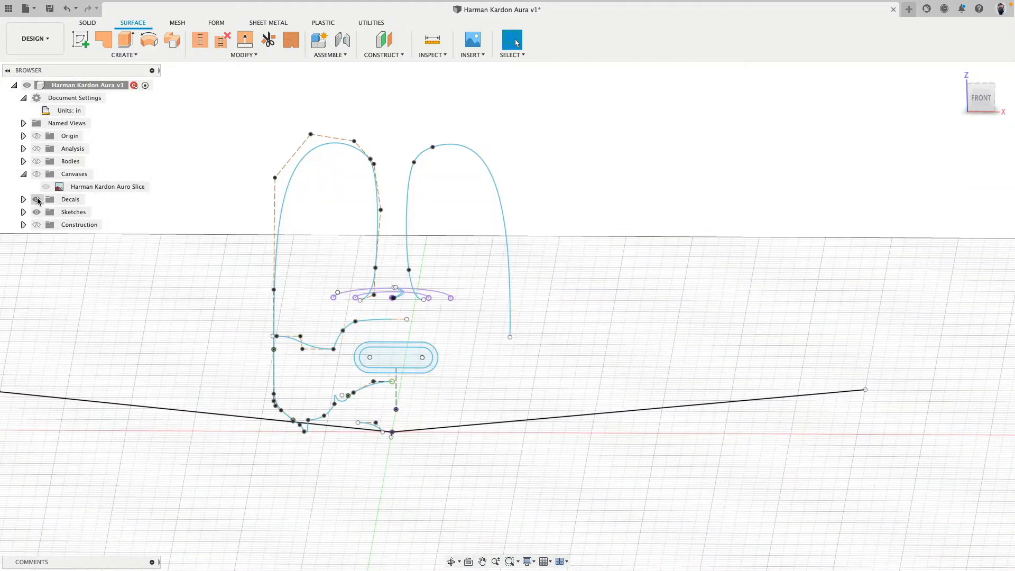
{"action": "left_click", "coordinate": [36, 200]}
{"action": "left_click", "coordinate": [37, 212]}
{"action": "left_click", "coordinate": [40, 161]}
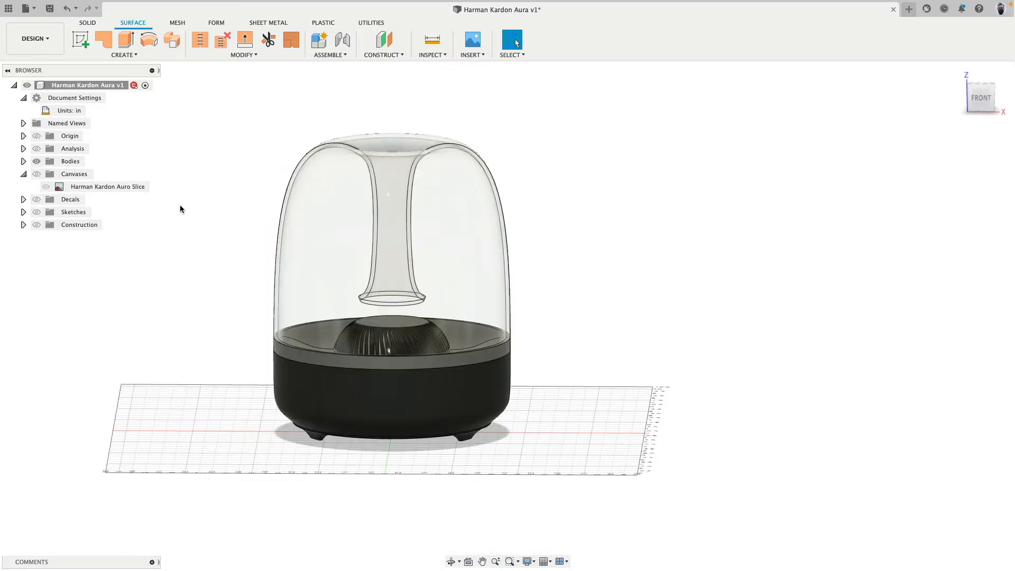
Examine the finished speaker's glass dome, ribbed center and base from different angles and distances.
{"action": "middle_click_drag", "start_coordinate": [179, 209], "coordinate": [375, 232], "text": "shift"}
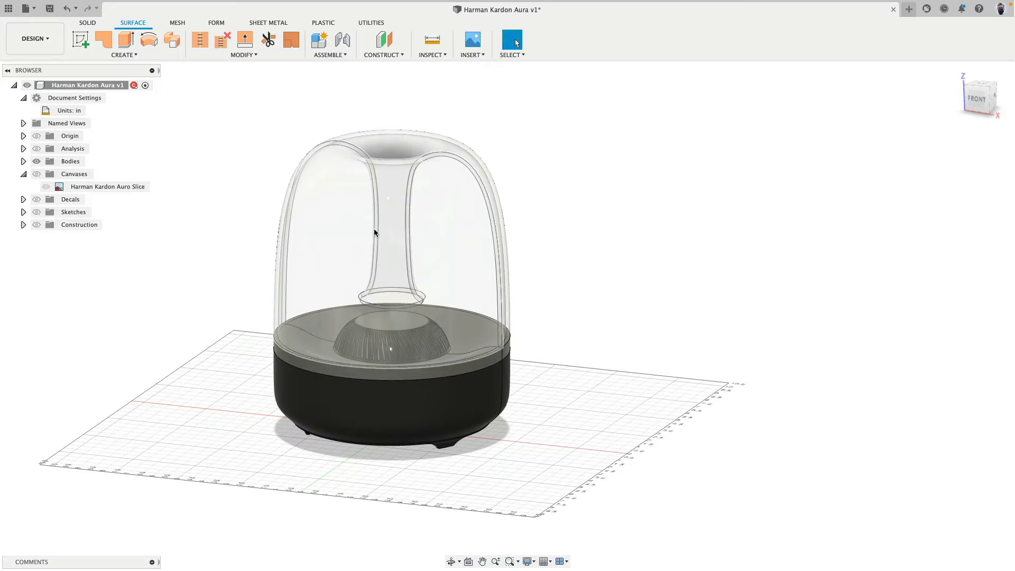
{"action": "scroll", "coordinate": [391, 225], "scroll_direction": "up", "scroll_amount": 6}
{"action": "middle_click_drag", "start_coordinate": [397, 317], "coordinate": [453, 220], "text": "shift"}
{"action": "scroll", "coordinate": [554, 308], "scroll_direction": "up", "scroll_amount": 5}
{"action": "scroll", "coordinate": [503, 242], "scroll_direction": "down", "scroll_amount": 5}
{"action": "scroll", "coordinate": [453, 220], "scroll_direction": "down", "scroll_amount": 2}
{"action": "middle_click_drag", "start_coordinate": [461, 269], "coordinate": [453, 223], "text": "shift"}
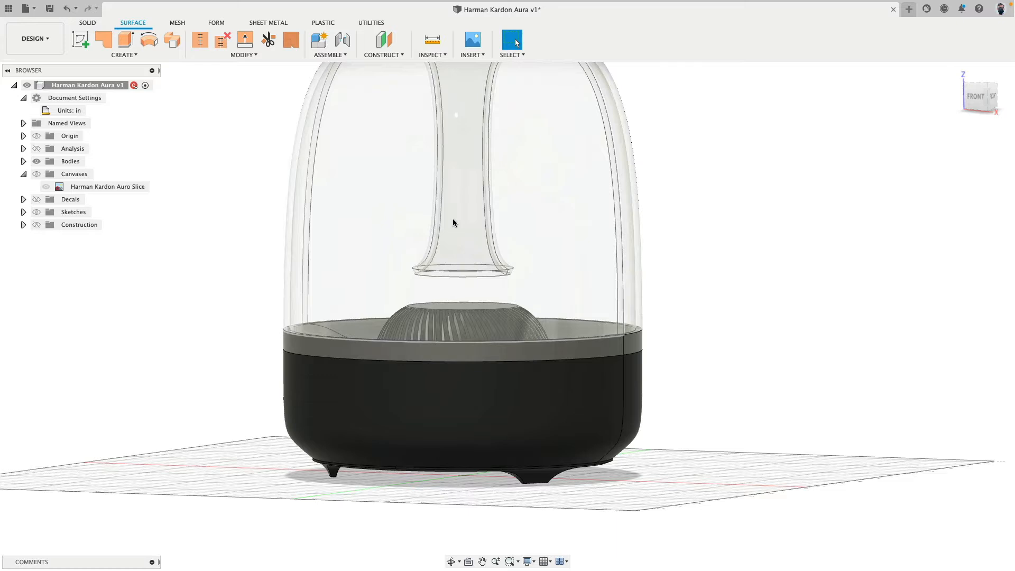
Create a new design and turn off design history capture for it.
{"action": "key", "text": "super+n"}
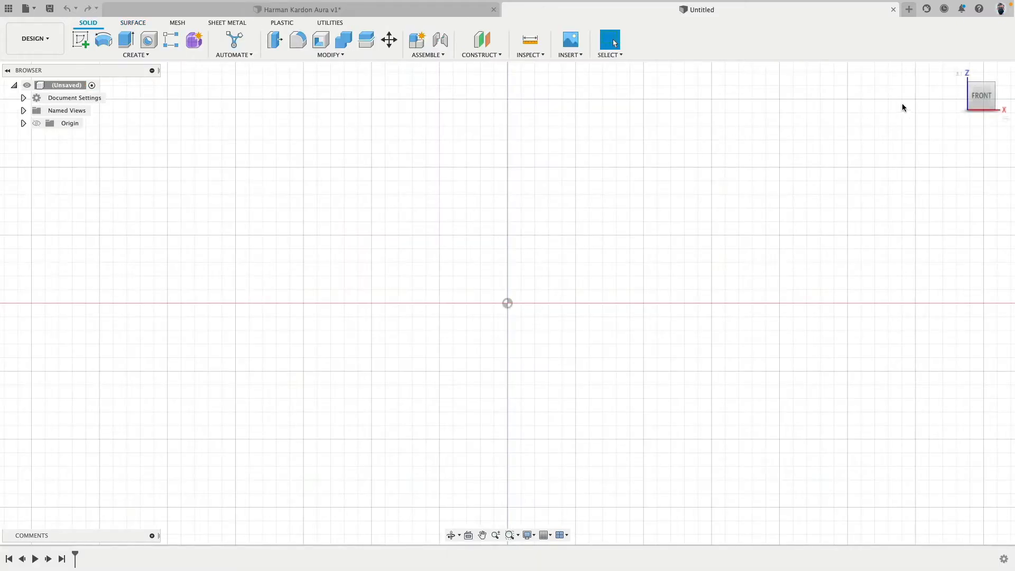
{"action": "right_click", "coordinate": [67, 85]}
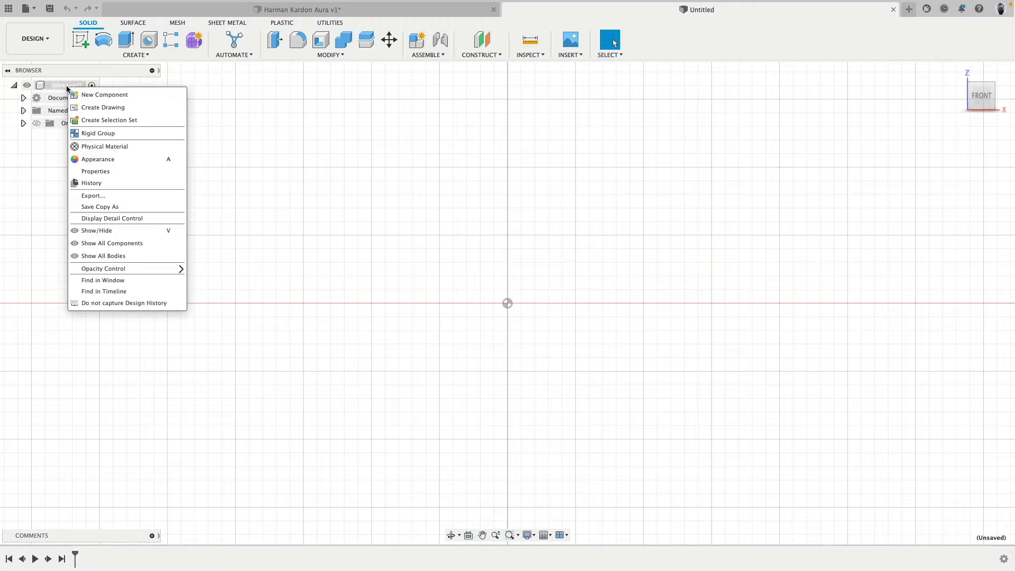
{"action": "left_click", "coordinate": [128, 305]}
{"action": "left_click", "coordinate": [522, 301]}
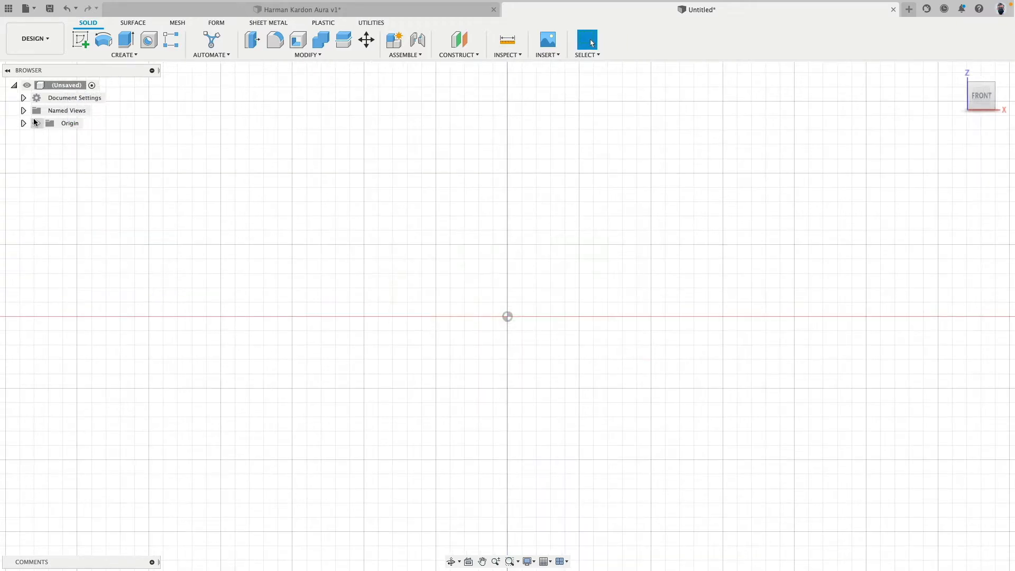
{"action": "left_click", "coordinate": [23, 98]}
{"action": "left_click", "coordinate": [23, 97]}
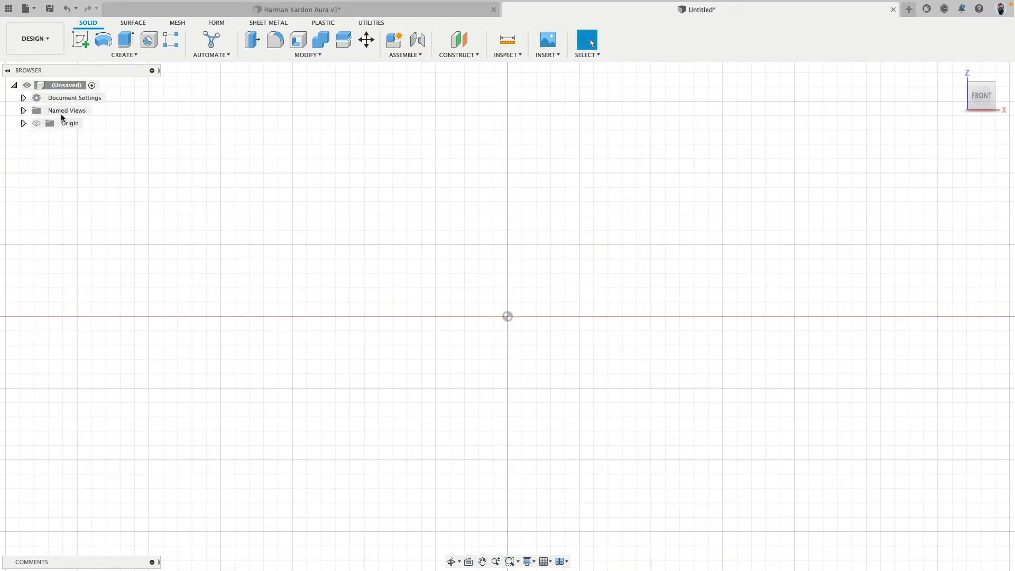
Insert the Harman Kardon Auro Slice JPEG from the Desktop as a canvas on the XZ plane.
{"action": "left_click", "coordinate": [544, 46]}
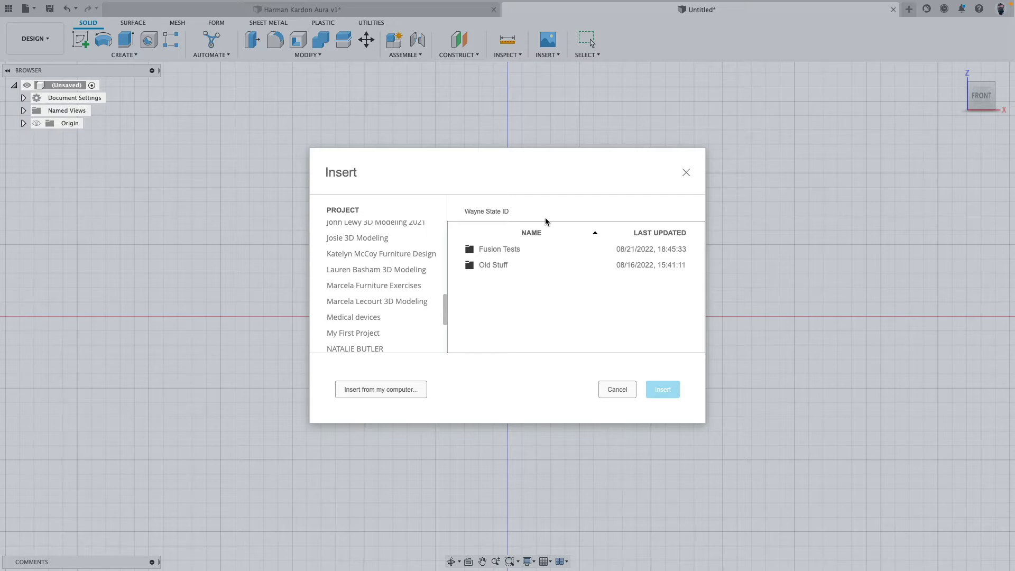
{"action": "left_click", "coordinate": [411, 392]}
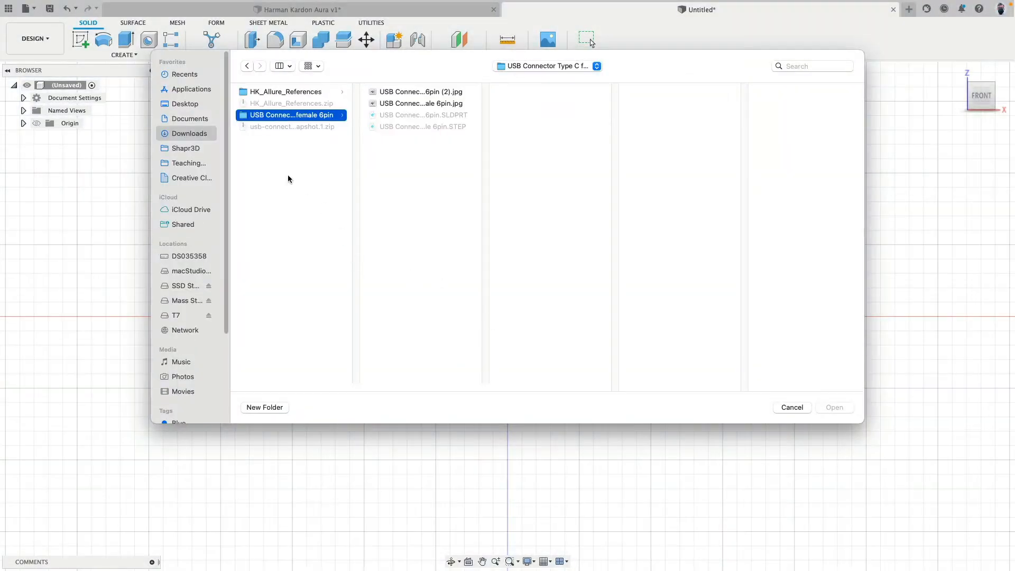
{"action": "left_click", "coordinate": [193, 105]}
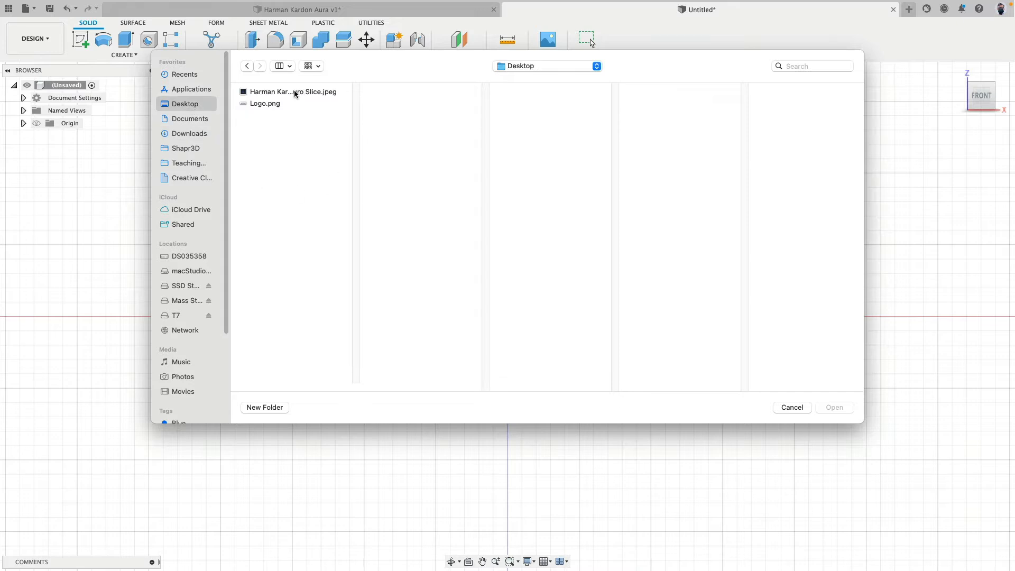
{"action": "left_click", "coordinate": [294, 92]}
{"action": "left_click", "coordinate": [837, 408]}
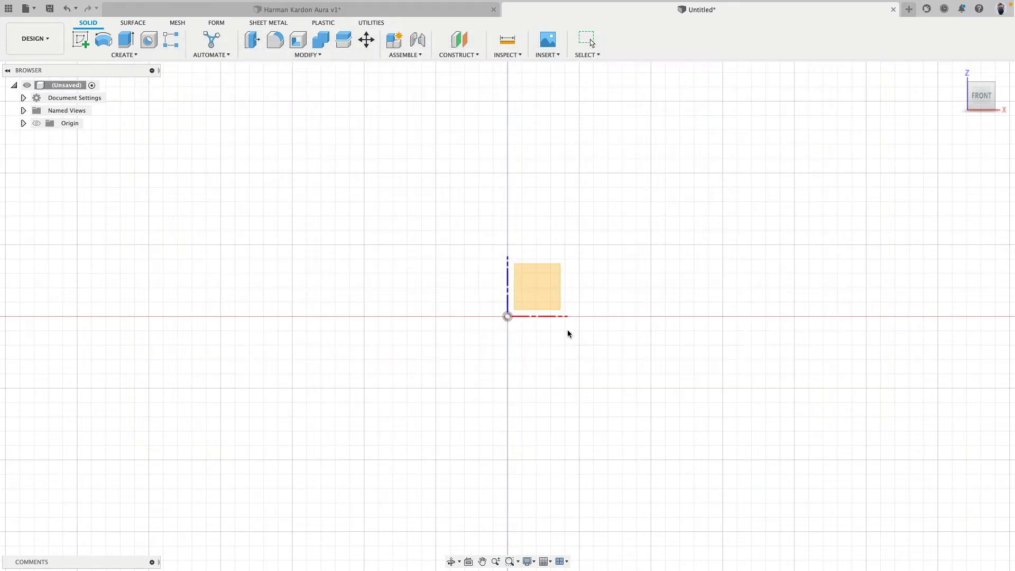
{"action": "left_click", "coordinate": [547, 289]}
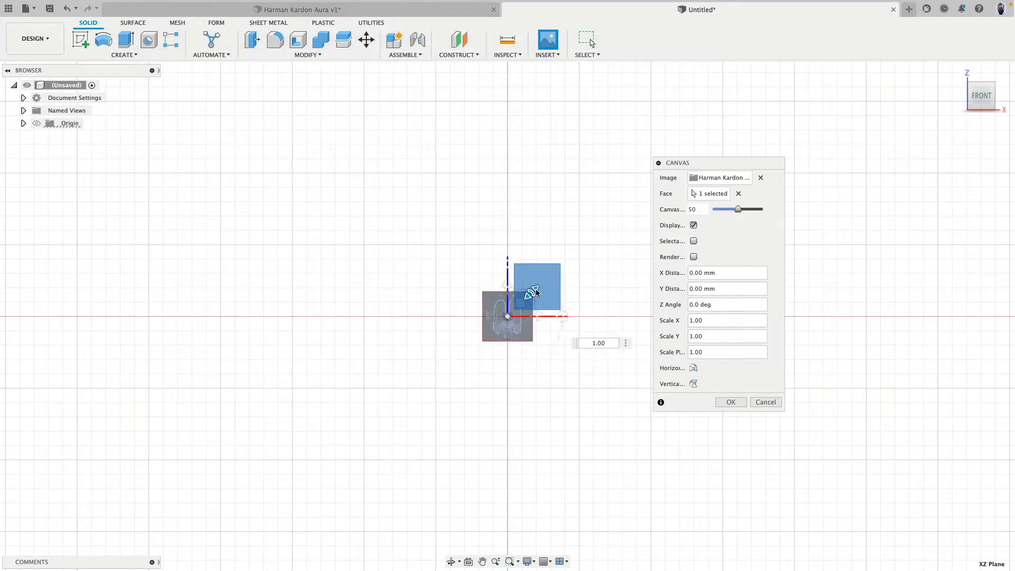
Enlarge the canvas to a plane scale of about 6.05, flip it so its lettering reads correctly, and accept the placement.
{"action": "left_click_drag", "start_coordinate": [536, 292], "coordinate": [908, 157]}
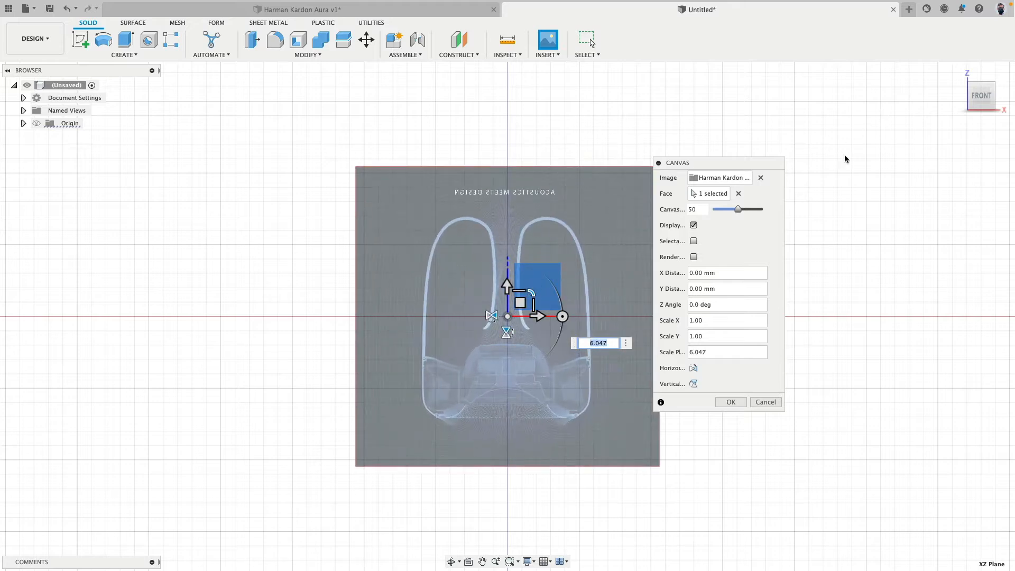
{"action": "left_click", "coordinate": [496, 316]}
{"action": "left_click", "coordinate": [497, 316]}
{"action": "left_click", "coordinate": [506, 332]}
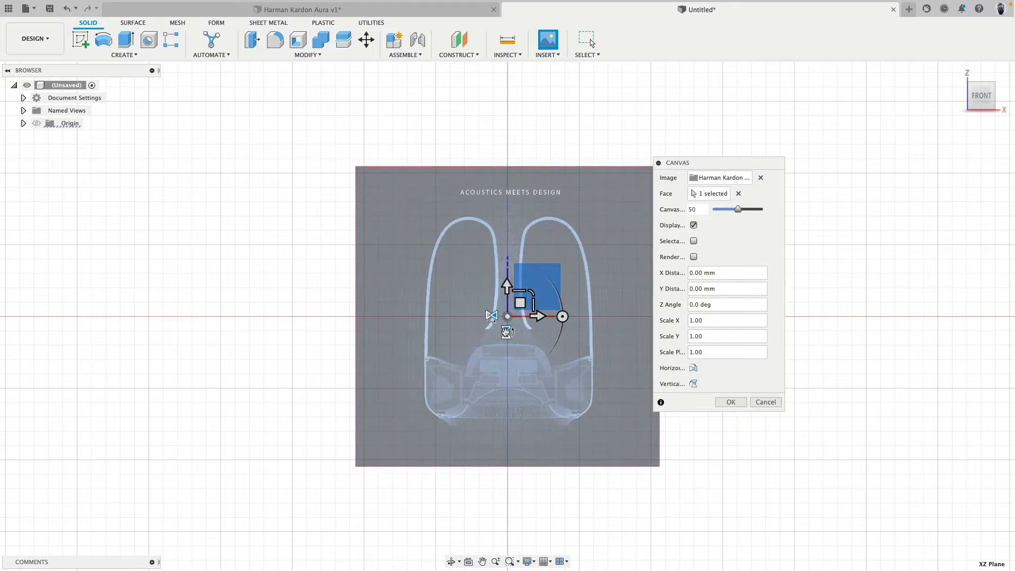
{"action": "left_click", "coordinate": [730, 402]}
Start calibrating the Harman Kardon Auro Slice canvas with the first point at the bottom of the speaker's left foot.
{"action": "scroll", "coordinate": [540, 337], "scroll_direction": "up", "scroll_amount": 3}
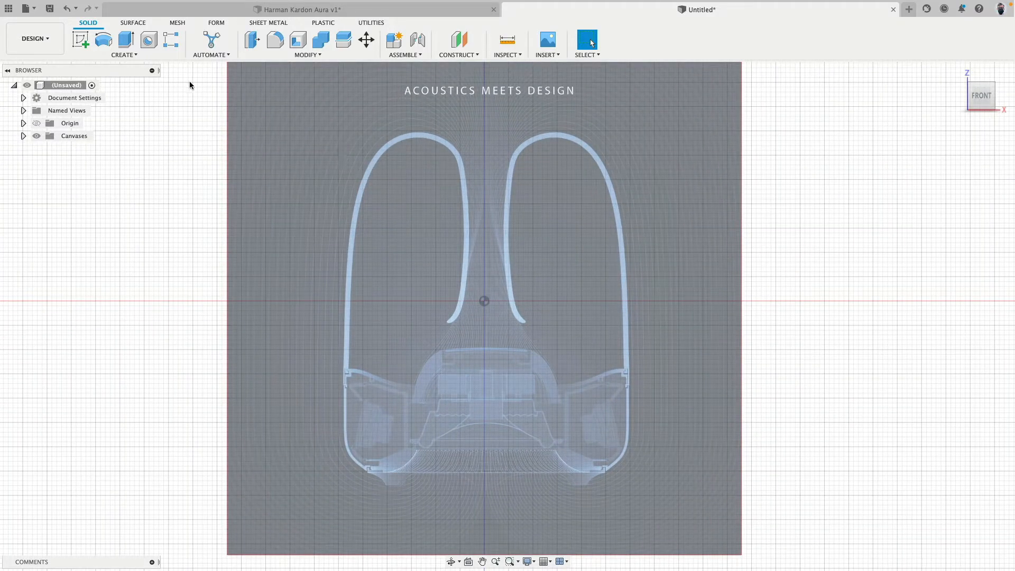
{"action": "left_click", "coordinate": [23, 136]}
{"action": "right_click", "coordinate": [87, 149]}
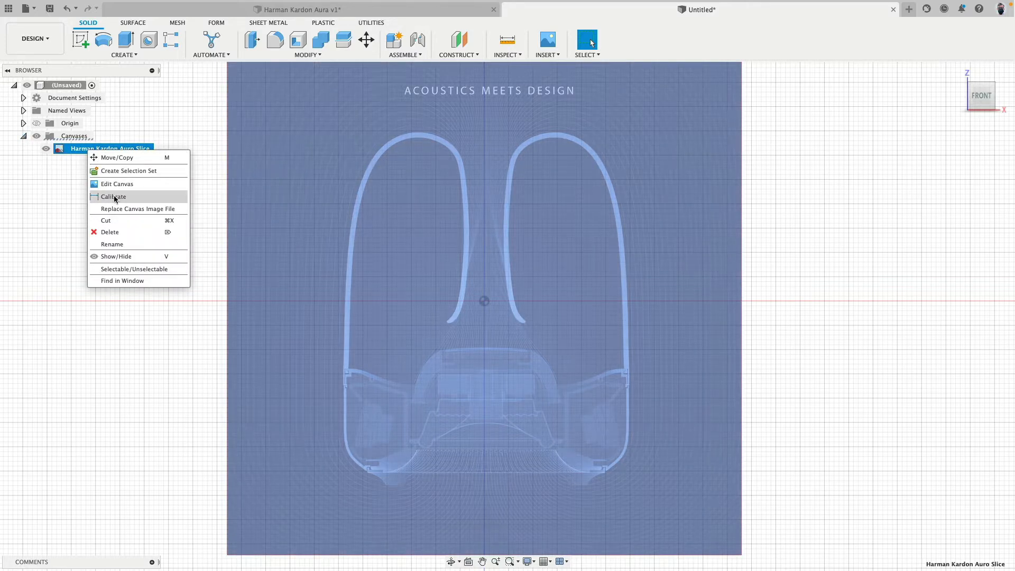
{"action": "left_click", "coordinate": [23, 98]}
{"action": "left_click", "coordinate": [24, 98]}
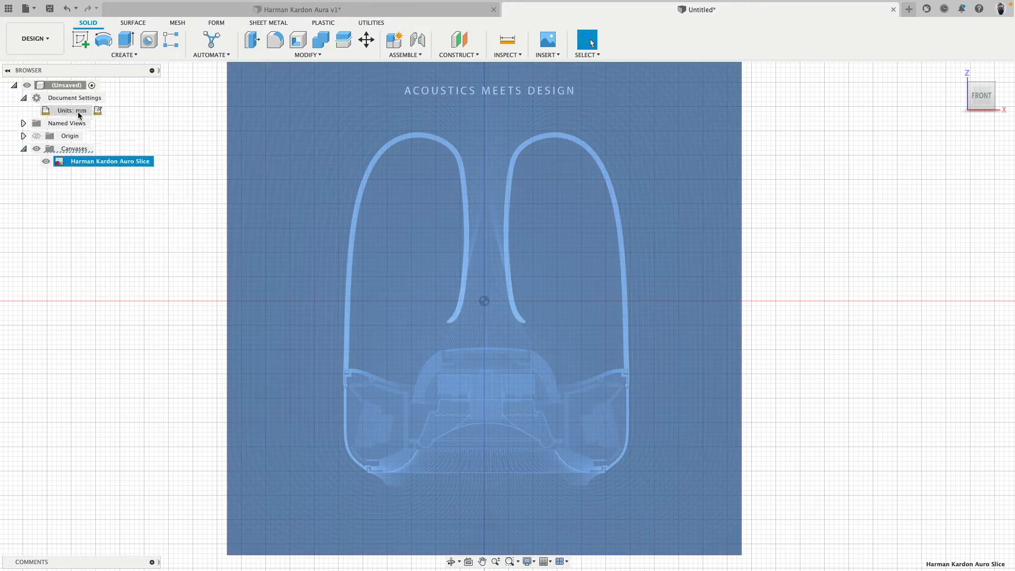
{"action": "right_click", "coordinate": [107, 164]}
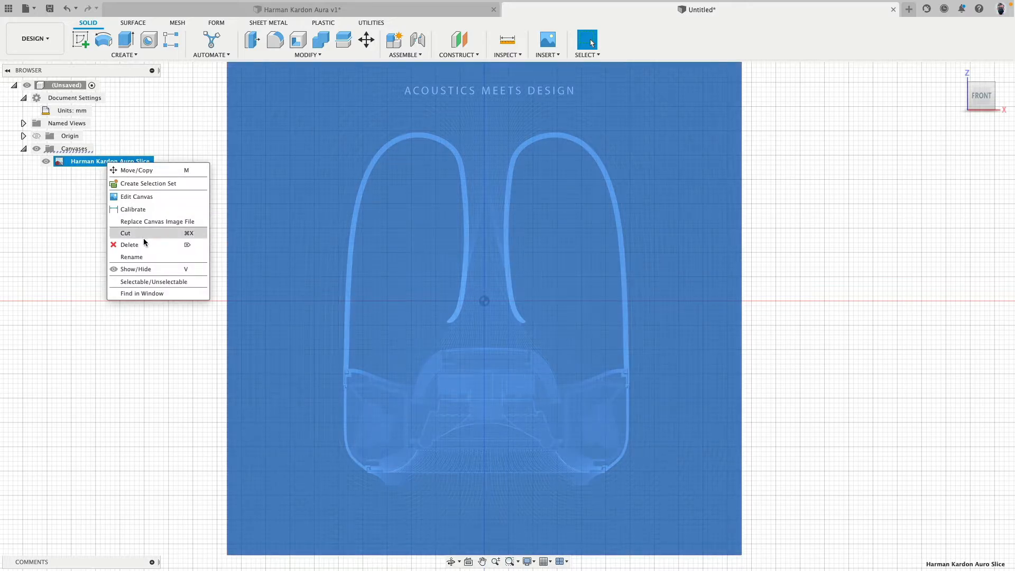
{"action": "left_click", "coordinate": [131, 209]}
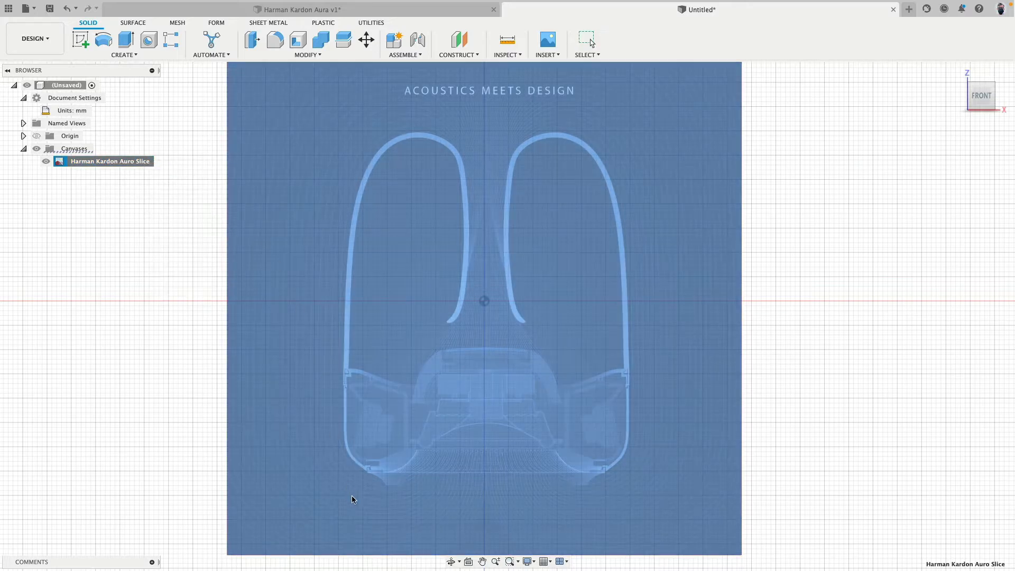
{"action": "scroll", "coordinate": [389, 500], "scroll_direction": "down", "scroll_amount": 2}
{"action": "scroll", "coordinate": [385, 483], "scroll_direction": "up", "scroll_amount": 10}
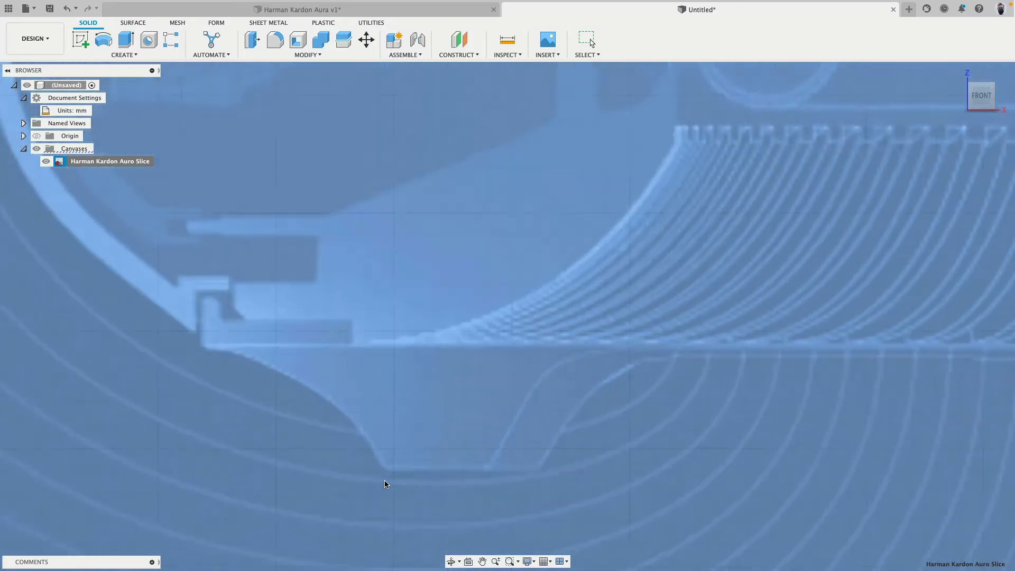
{"action": "scroll", "coordinate": [385, 476], "scroll_direction": "down", "scroll_amount": 4}
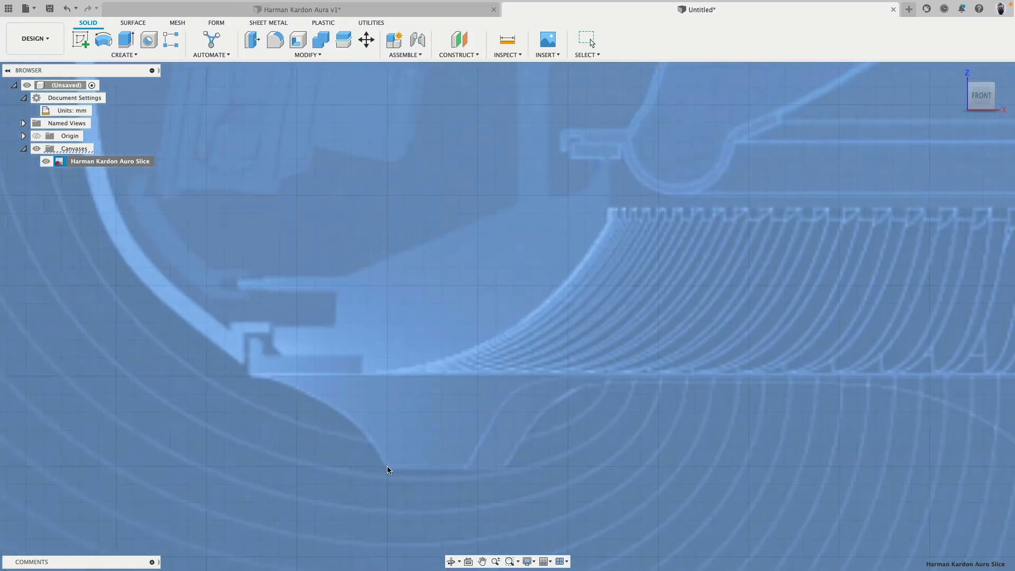
{"action": "left_click", "coordinate": [386, 465]}
Place the second calibration point level with the top of the dome and set the speaker's overall height to 11 in.
{"action": "scroll", "coordinate": [394, 463], "scroll_direction": "down", "scroll_amount": 4}
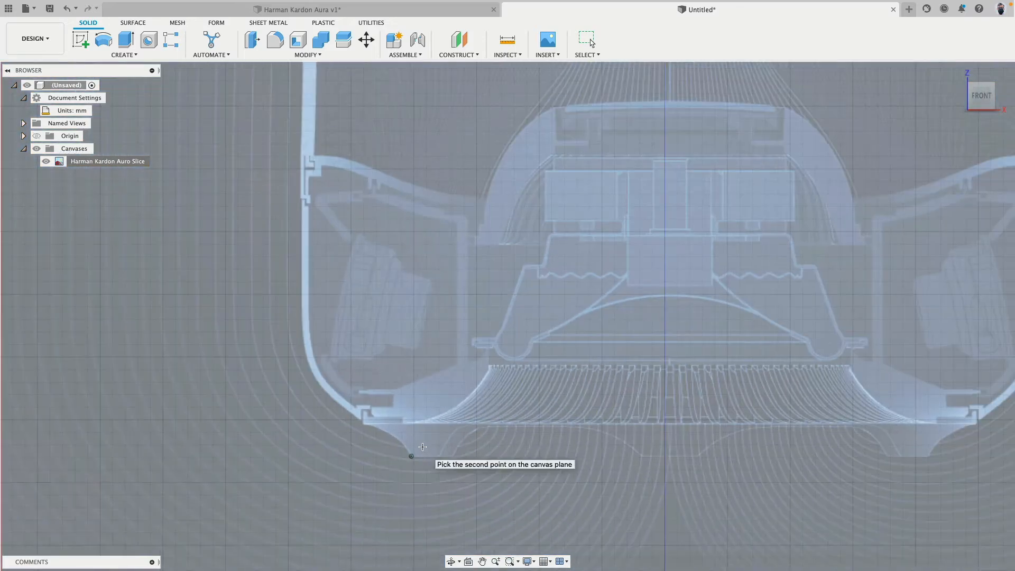
{"action": "scroll", "coordinate": [422, 447], "scroll_direction": "down", "scroll_amount": 3}
{"action": "mouse_move", "coordinate": [416, 222]}
{"action": "middle_mouse_down"}
{"action": "mouse_move", "coordinate": [418, 492]}
{"action": "mouse_move", "coordinate": [423, 378]}
{"action": "middle_mouse_up"}
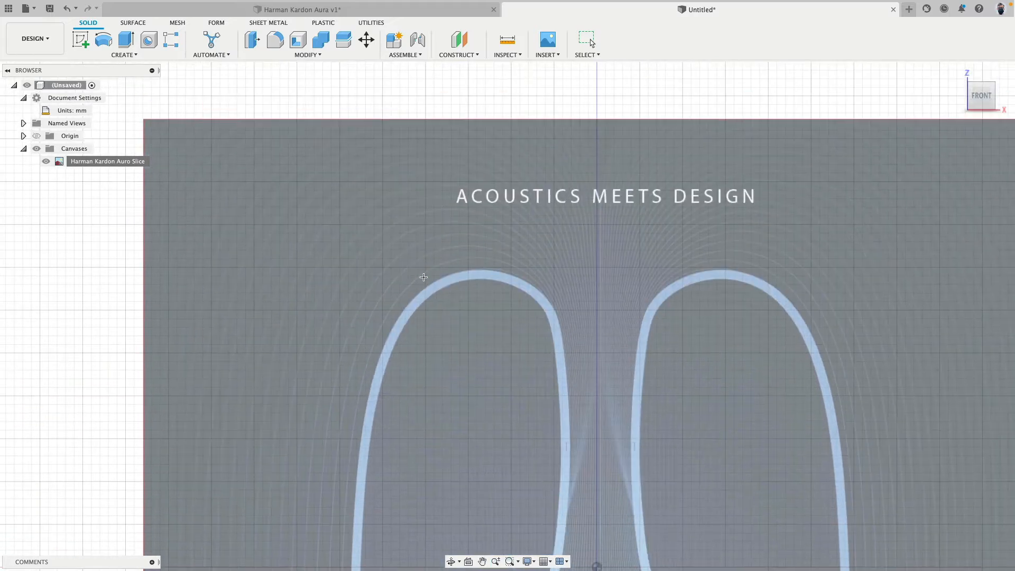
{"action": "scroll", "coordinate": [424, 277], "scroll_direction": "up", "scroll_amount": 5}
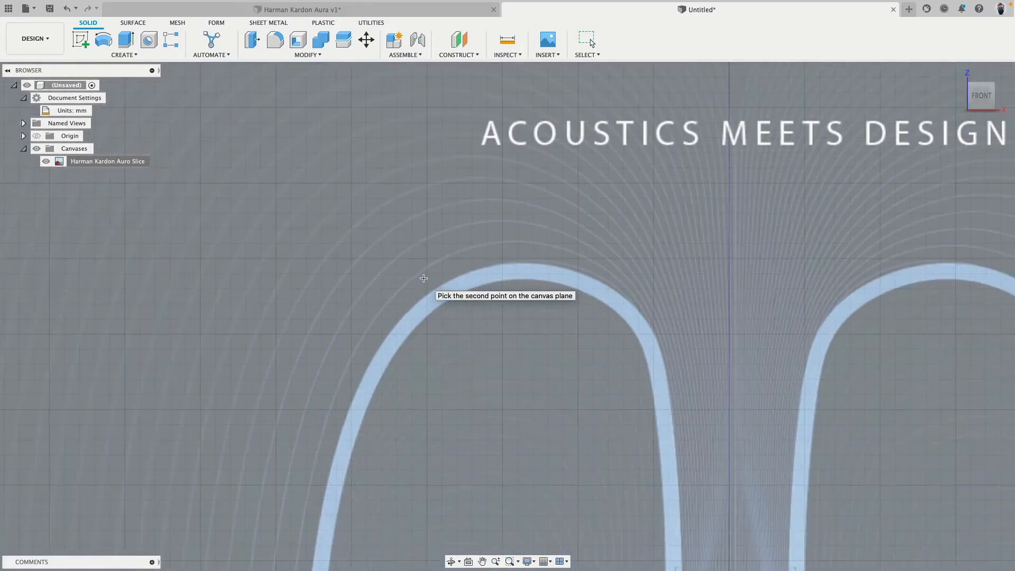
{"action": "scroll", "coordinate": [423, 278], "scroll_direction": "up", "scroll_amount": 1}
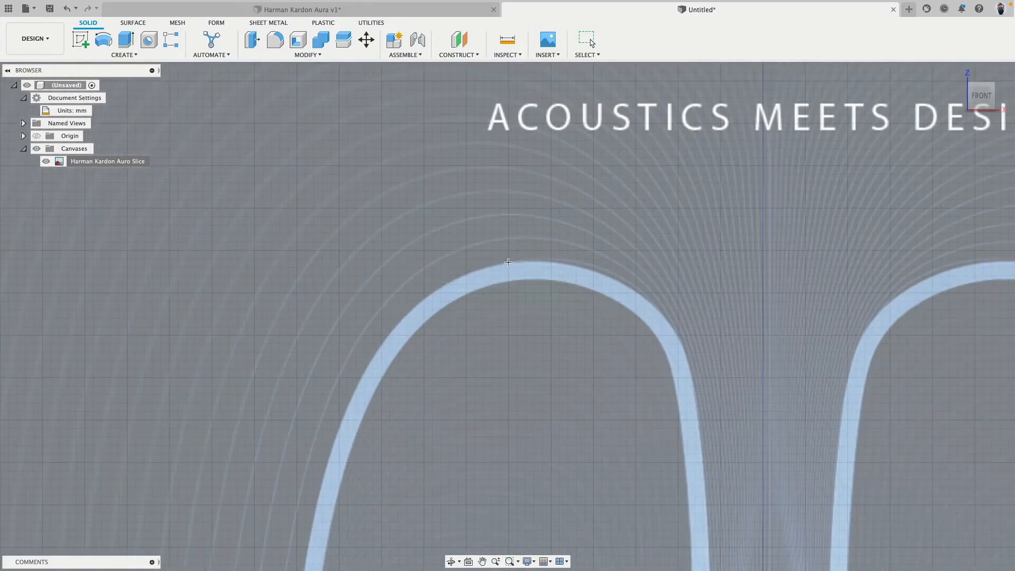
{"action": "left_click", "coordinate": [424, 263]}
{"action": "type", "text": "11"}
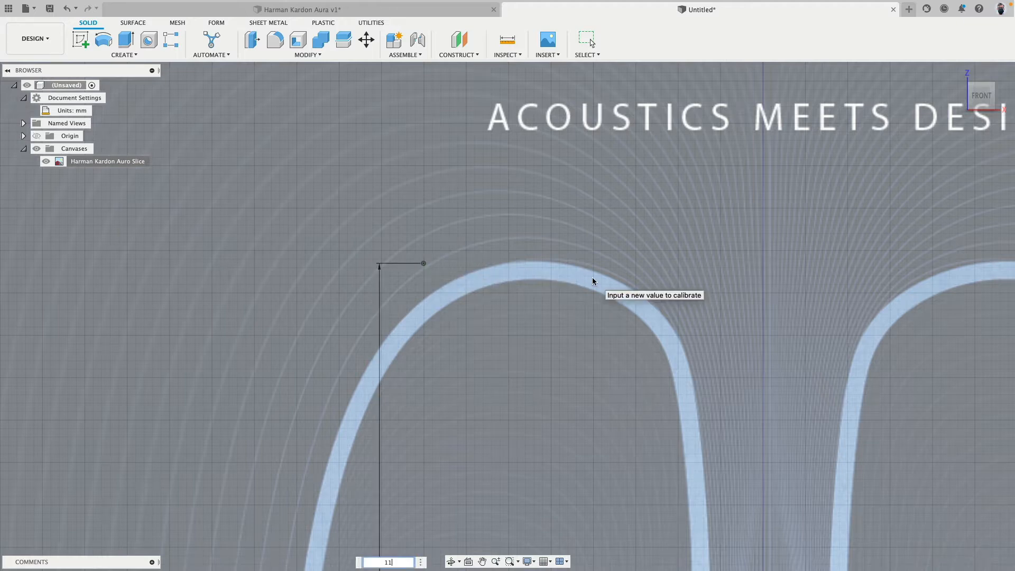
{"action": "key", "text": "Return"}
Edit the calibrated canvas and shift it up about 147 mm so the speaker's feet sit near the origin's horizontal axis.
{"action": "scroll", "coordinate": [559, 285], "scroll_direction": "down", "scroll_amount": 5}
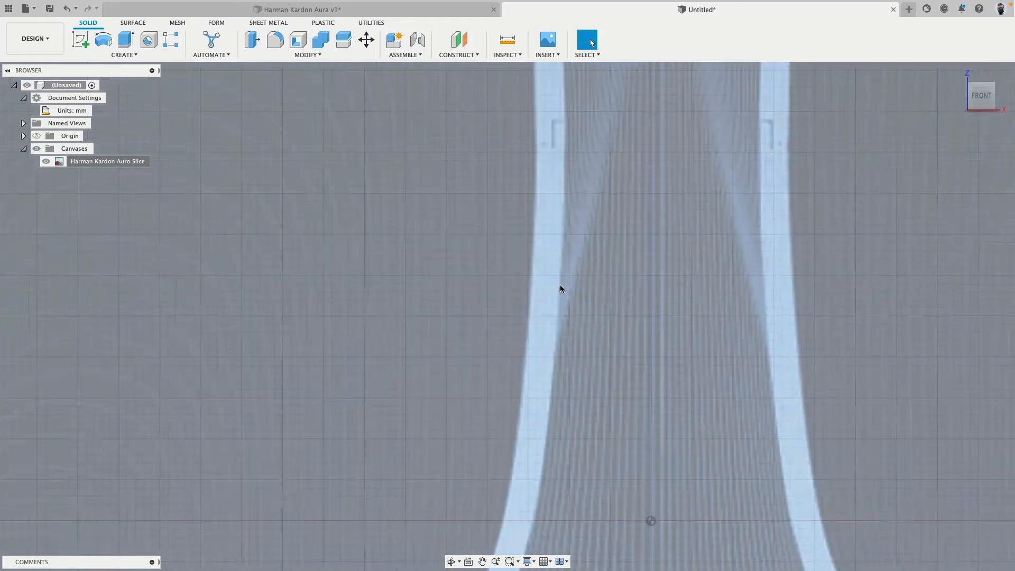
{"action": "scroll", "coordinate": [559, 284], "scroll_direction": "down", "scroll_amount": 5}
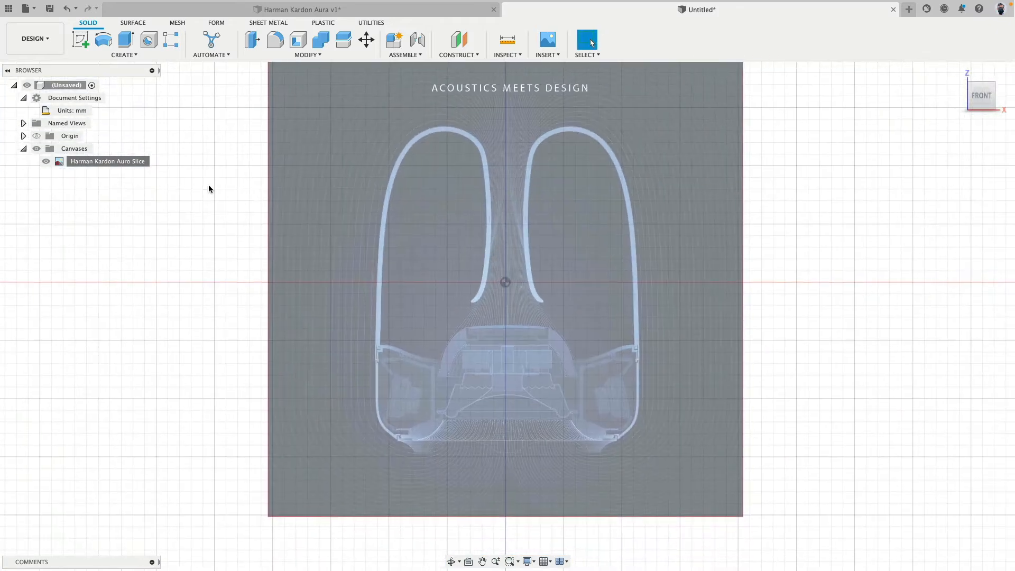
{"action": "right_click", "coordinate": [104, 166]}
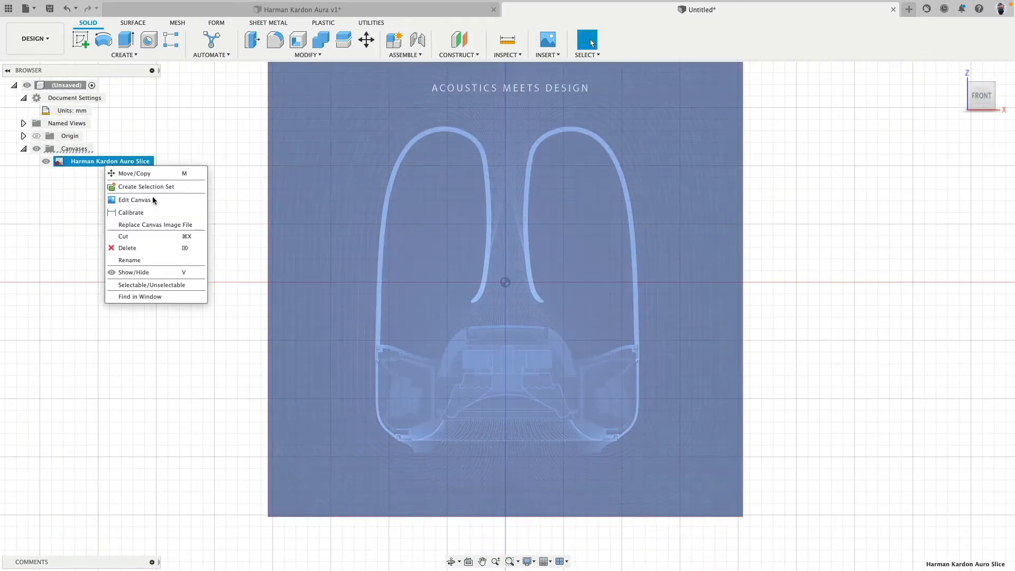
{"action": "left_click", "coordinate": [130, 200]}
{"action": "left_click_drag", "start_coordinate": [495, 292], "coordinate": [491, 134]}
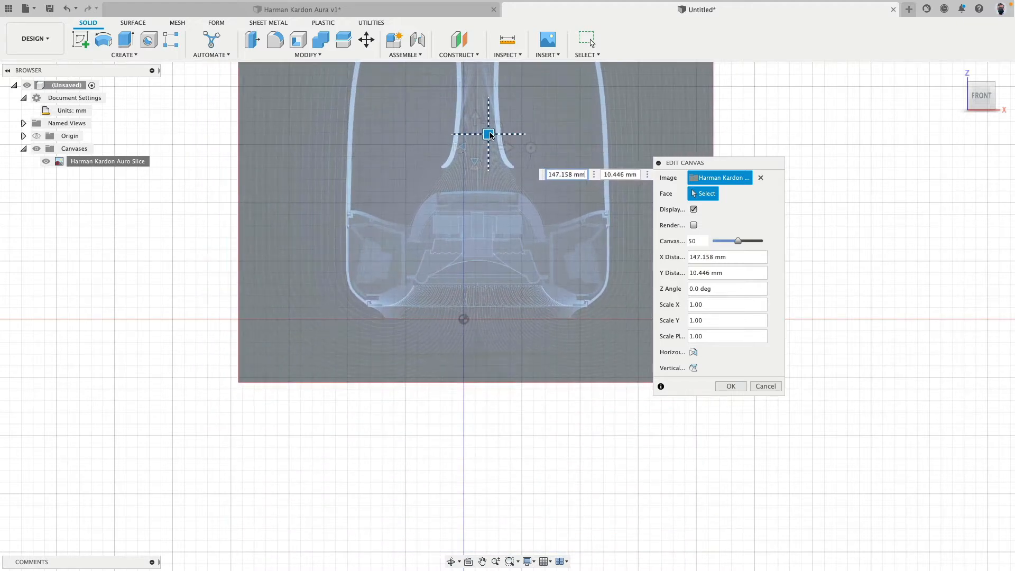
{"action": "middle_click_drag", "start_coordinate": [459, 149], "coordinate": [438, 175]}
Centre the speaker on the vertical axis with a Y distance of about -11.97 mm, nudge the X distance by -0.72 mm, and accept.
{"action": "left_click_drag", "start_coordinate": [481, 175], "coordinate": [469, 196]}
{"action": "scroll", "coordinate": [455, 206], "scroll_direction": "up", "scroll_amount": 6}
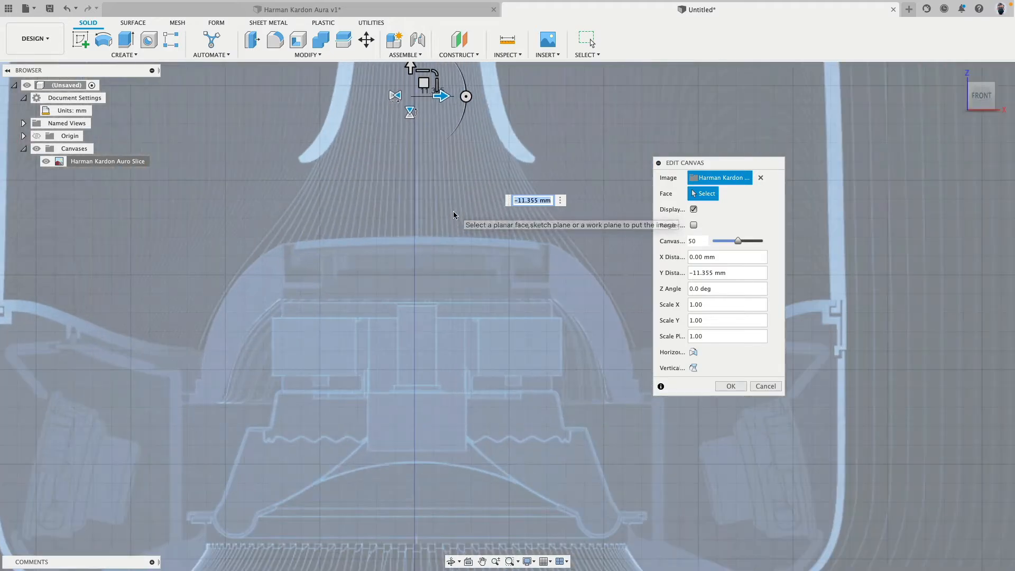
{"action": "scroll", "coordinate": [462, 222], "scroll_direction": "up", "scroll_amount": 3}
{"action": "left_click_drag", "start_coordinate": [441, 79], "coordinate": [437, 79]}
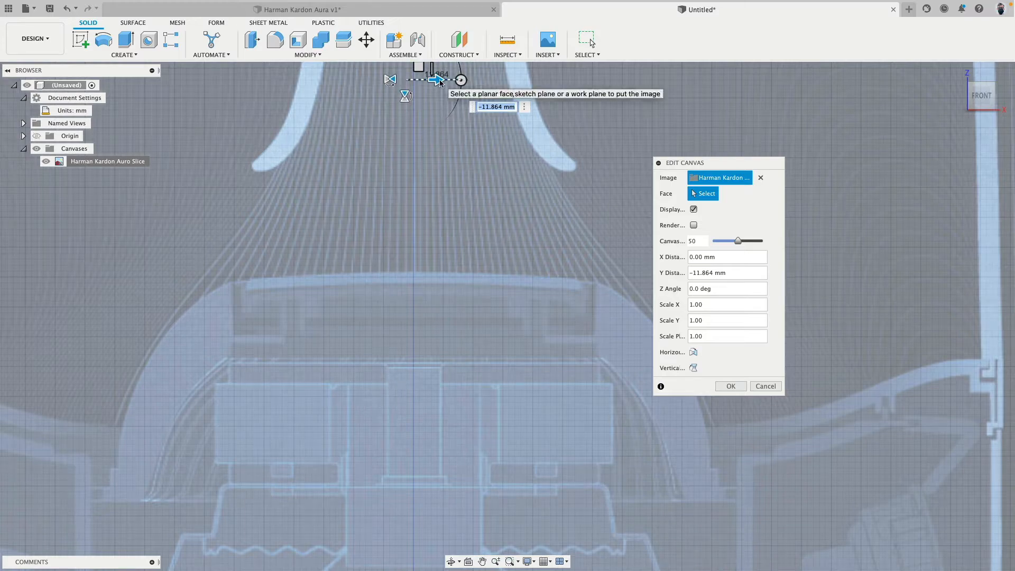
{"action": "left_click_drag", "start_coordinate": [438, 80], "coordinate": [439, 81]}
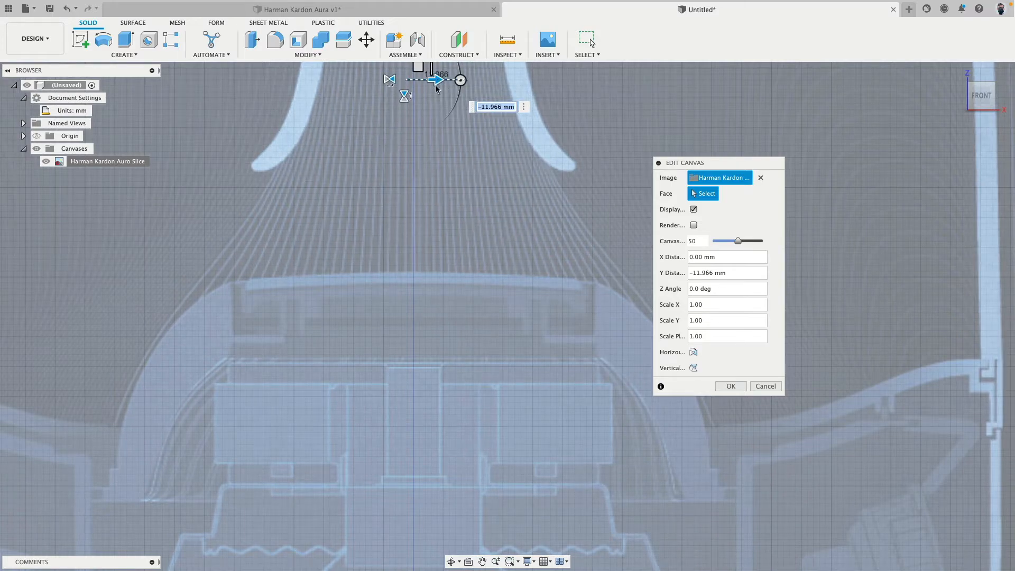
{"action": "scroll", "coordinate": [370, 252], "scroll_direction": "down", "scroll_amount": 5}
{"action": "middle_click_drag", "start_coordinate": [389, 323], "coordinate": [415, 300]}
{"action": "left_click_drag", "start_coordinate": [413, 127], "coordinate": [413, 129]}
{"action": "scroll", "coordinate": [310, 353], "scroll_direction": "down", "scroll_amount": 5}
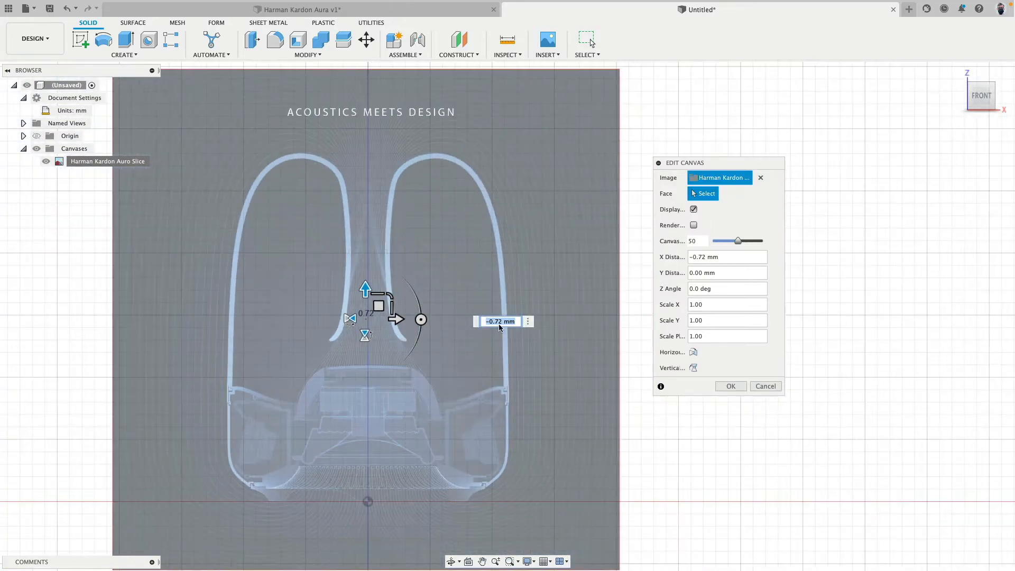
{"action": "left_click", "coordinate": [730, 387]}
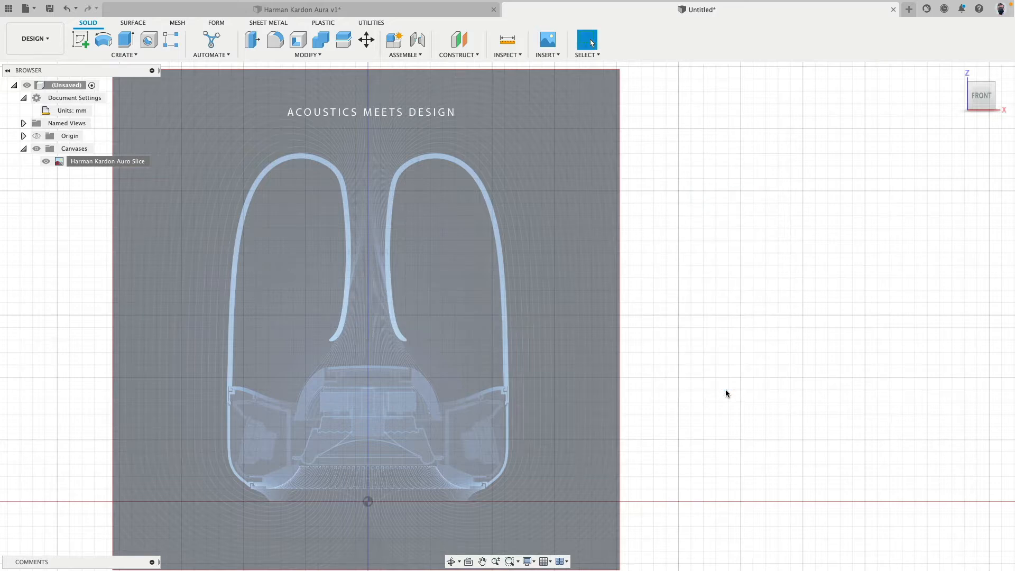
{"action": "scroll", "coordinate": [620, 379], "scroll_direction": "down", "scroll_amount": 2}
{"action": "scroll", "coordinate": [457, 341], "scroll_direction": "up", "scroll_amount": 4}
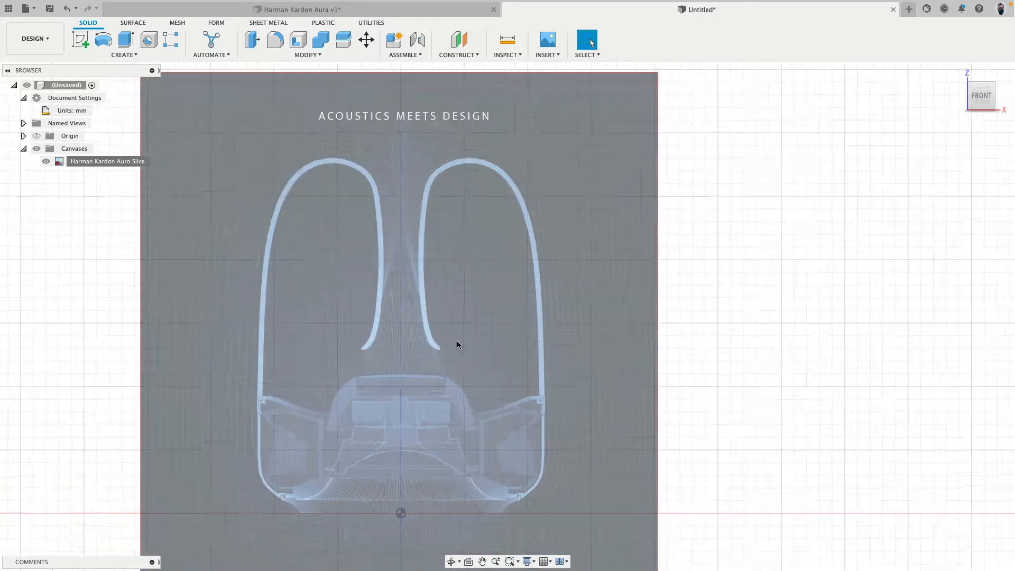
{"action": "middle_click_drag", "start_coordinate": [442, 342], "coordinate": [525, 312]}
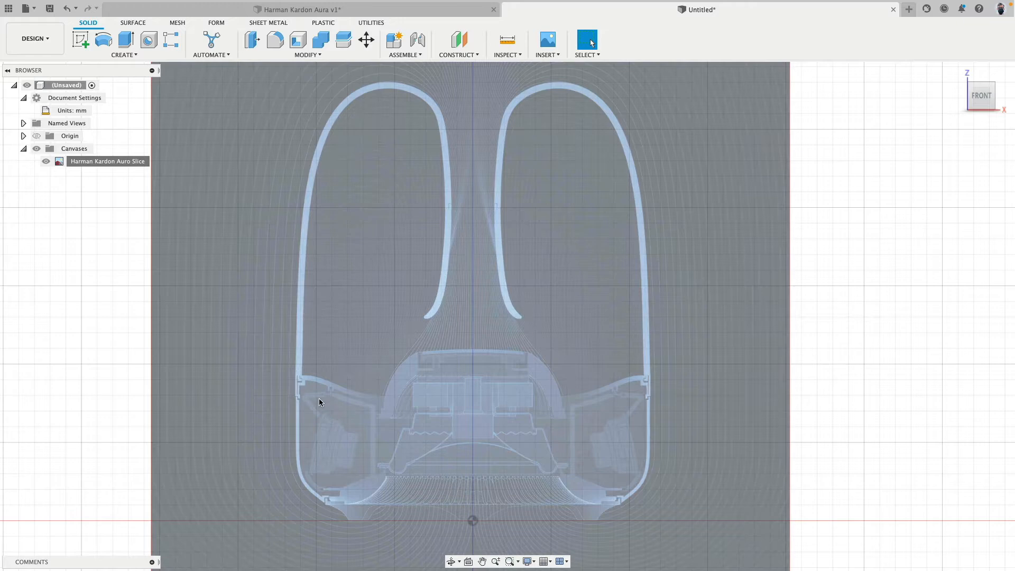
{"action": "scroll", "coordinate": [327, 458], "scroll_direction": "up", "scroll_amount": 6}
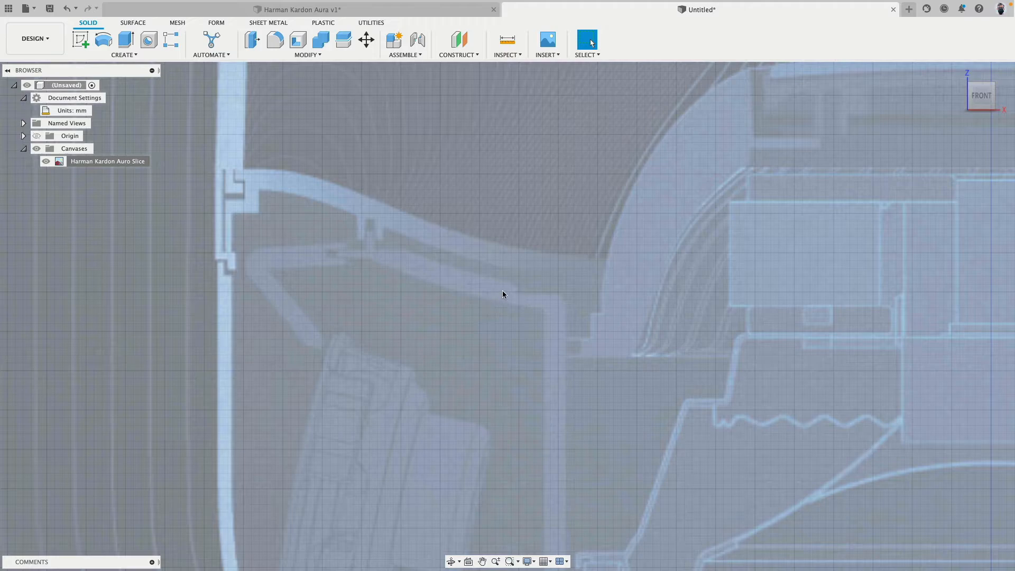
{"action": "scroll", "coordinate": [502, 291], "scroll_direction": "down", "scroll_amount": 6}
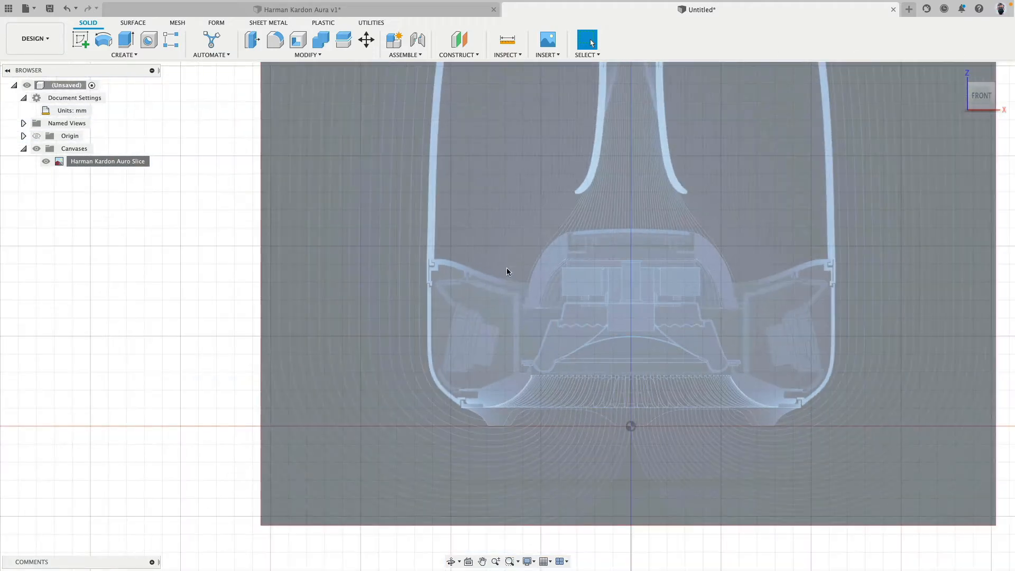
{"action": "scroll", "coordinate": [442, 337], "scroll_direction": "up", "scroll_amount": 5}
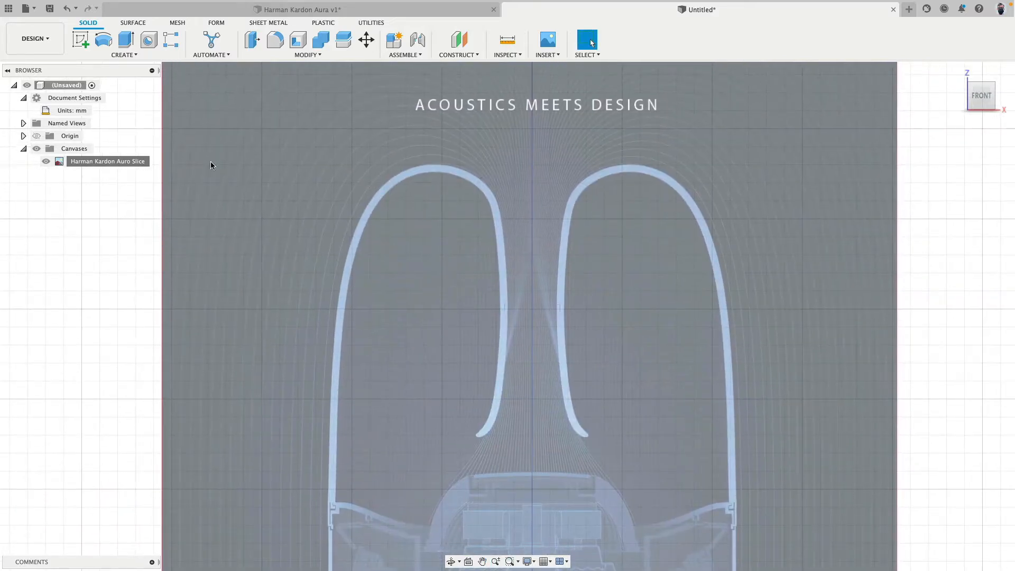
Create a sketch on the canvas plane and start a Control Point Spline at the lower lip of the left lobe's inner wall.
{"action": "left_click", "coordinate": [80, 39]}
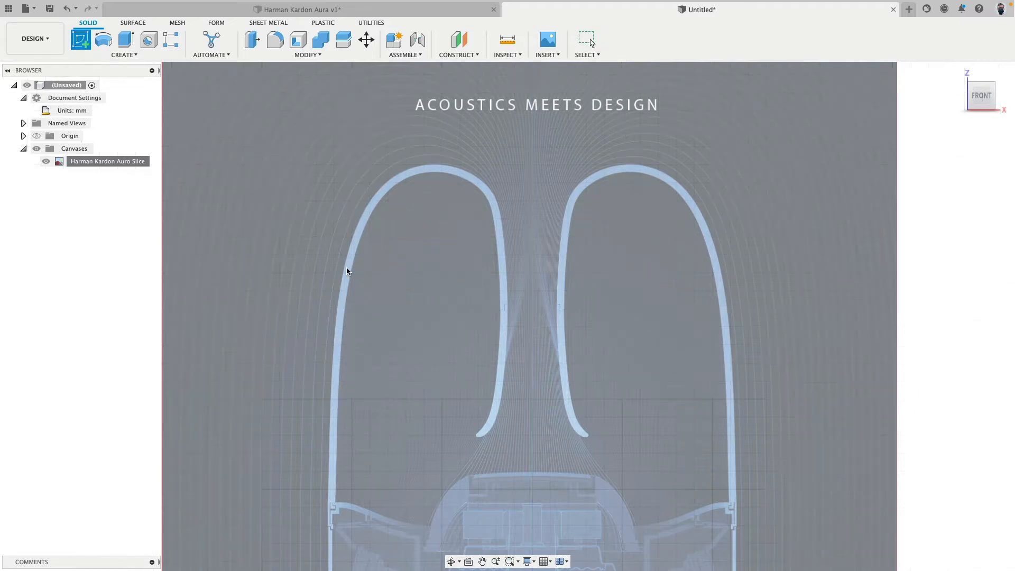
{"action": "left_click", "coordinate": [415, 320]}
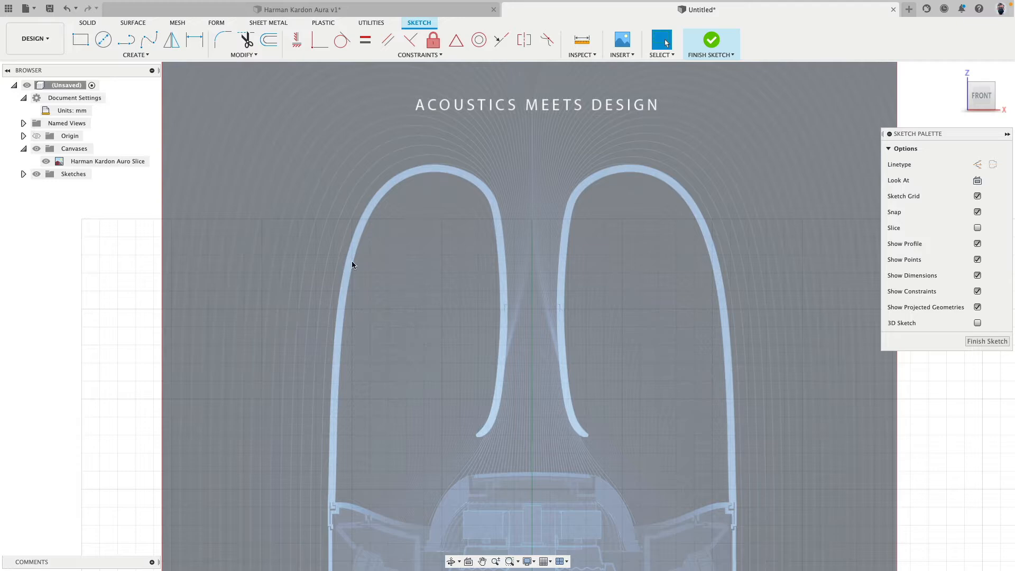
{"action": "left_click", "coordinate": [136, 55]}
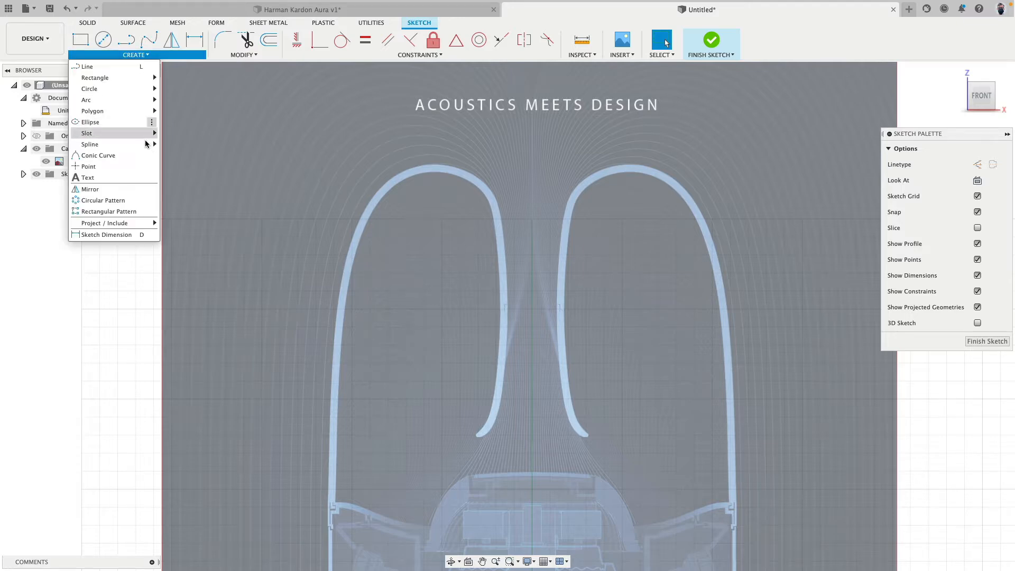
{"action": "mouse_move", "coordinate": [145, 144]}
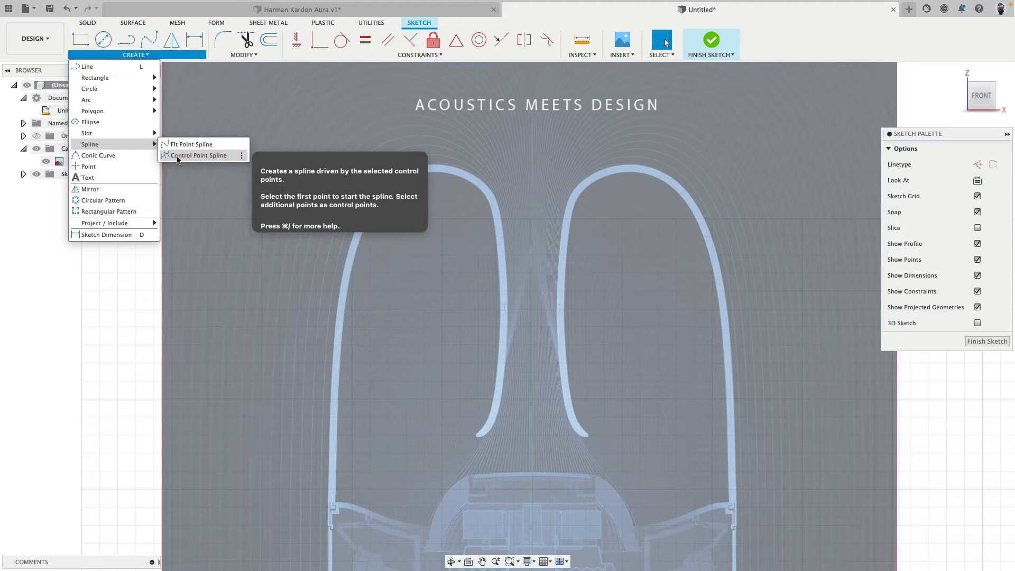
{"action": "left_click", "coordinate": [196, 155]}
{"action": "scroll", "coordinate": [494, 445], "scroll_direction": "down", "scroll_amount": 3}
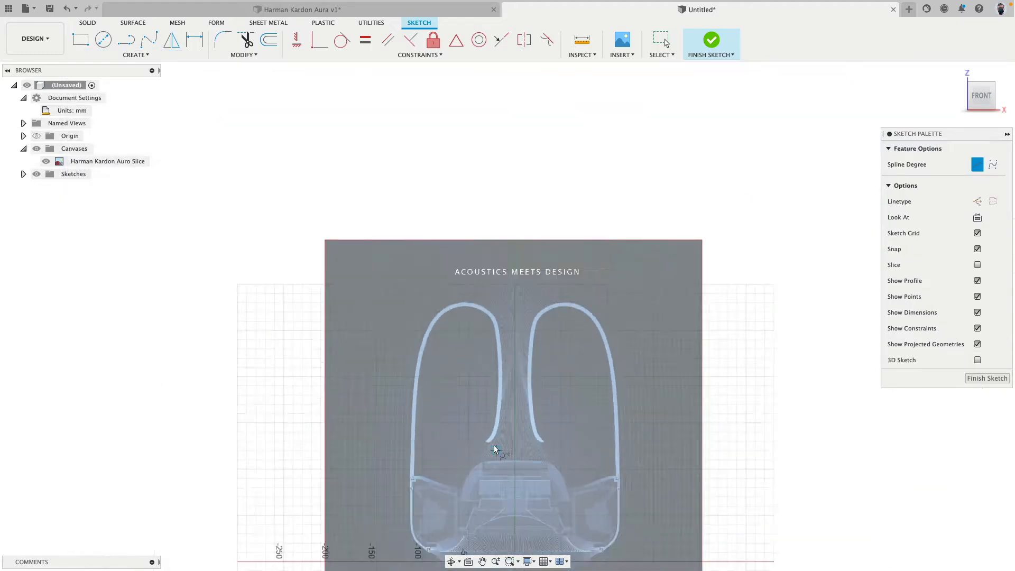
{"action": "scroll", "coordinate": [486, 443], "scroll_direction": "up", "scroll_amount": 10}
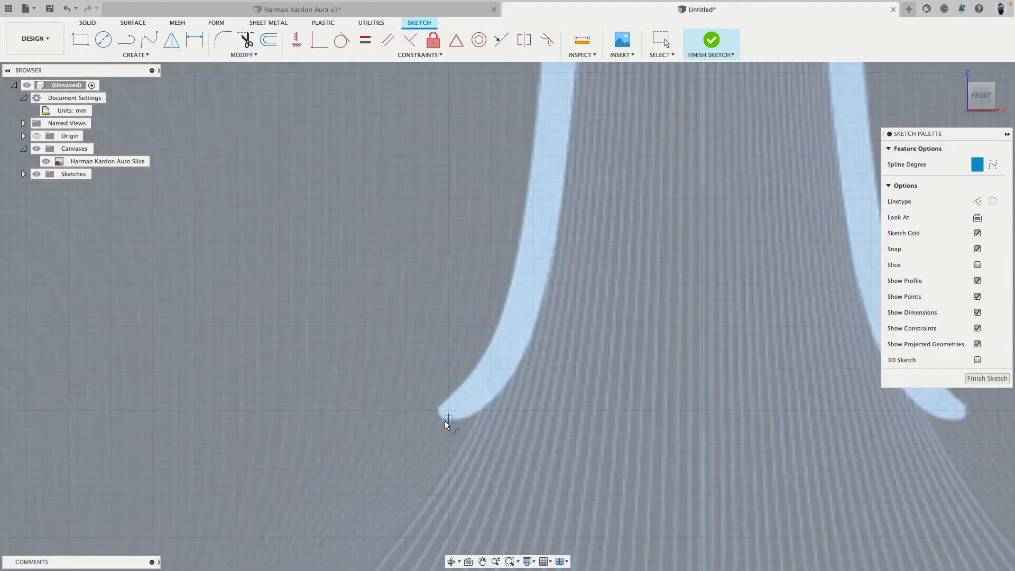
{"action": "left_click", "coordinate": [441, 419]}
{"action": "left_click", "coordinate": [530, 372]}
Continue the spline with control points up the left lobe's inner wall, over its top and onto its outer shoulder.
{"action": "scroll", "coordinate": [546, 369], "scroll_direction": "down", "scroll_amount": 5}
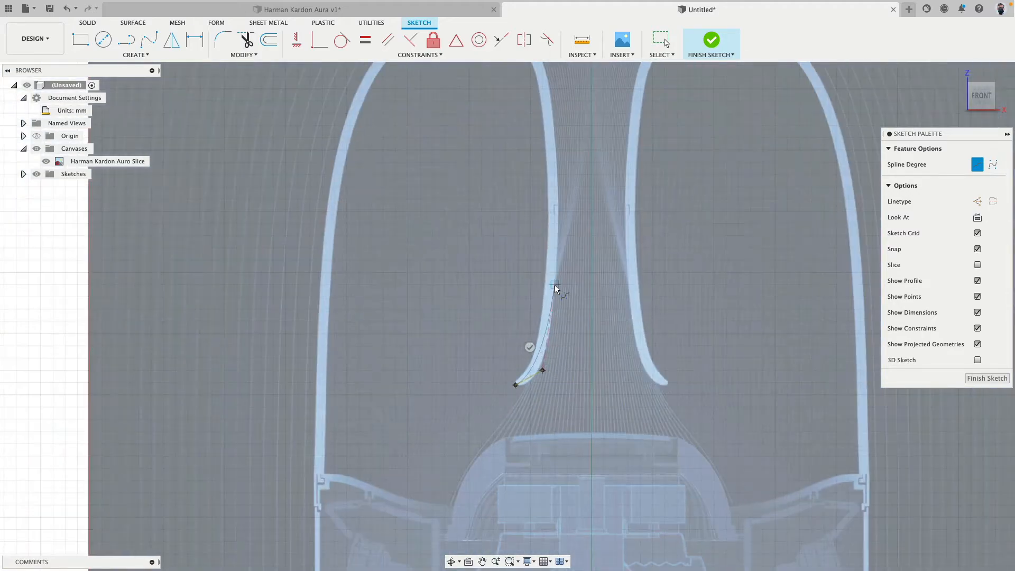
{"action": "scroll", "coordinate": [556, 272], "scroll_direction": "up", "scroll_amount": 5}
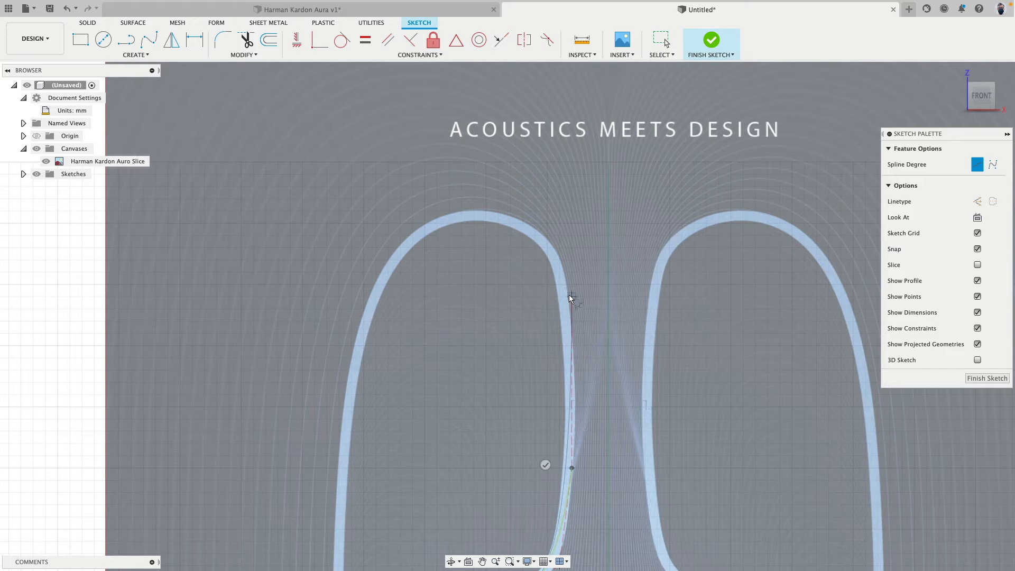
{"action": "left_click", "coordinate": [566, 264]}
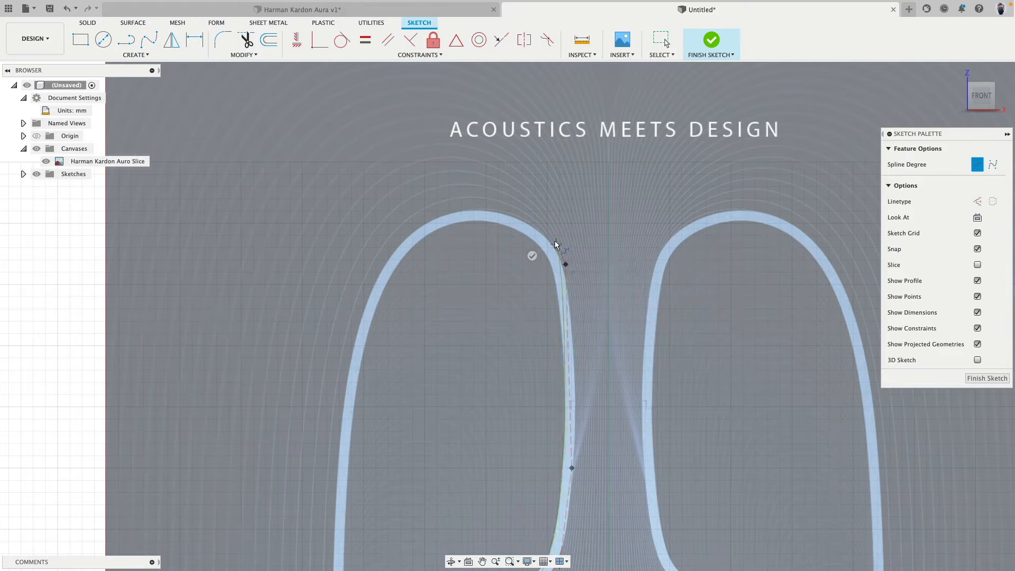
{"action": "left_click", "coordinate": [556, 243]}
{"action": "left_click", "coordinate": [479, 205]}
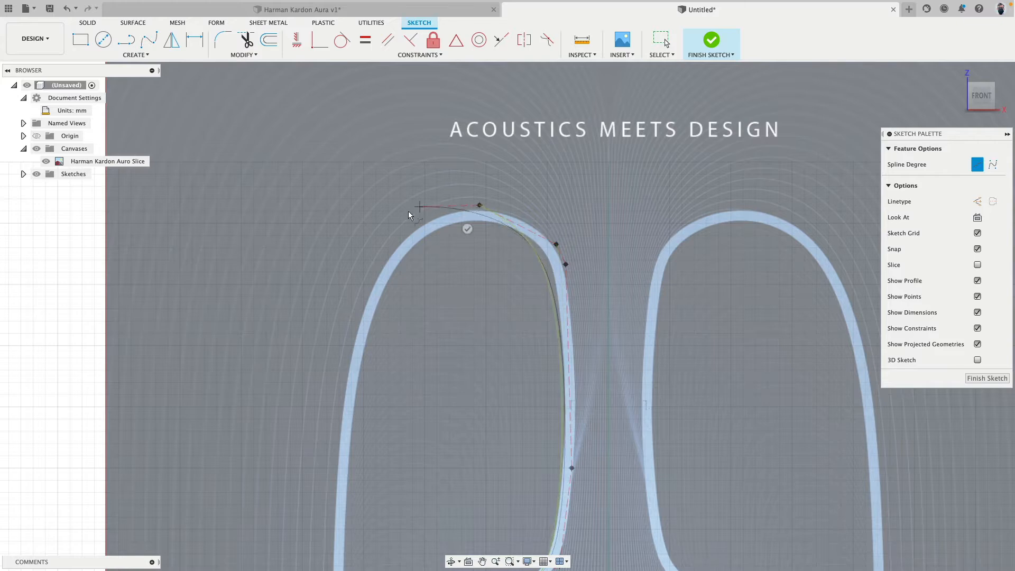
{"action": "left_click", "coordinate": [363, 284]}
Extend the spline down the left outer wall to the joint with the speaker base and finish the curve.
{"action": "middle_click_drag", "start_coordinate": [347, 389], "coordinate": [380, 179]}
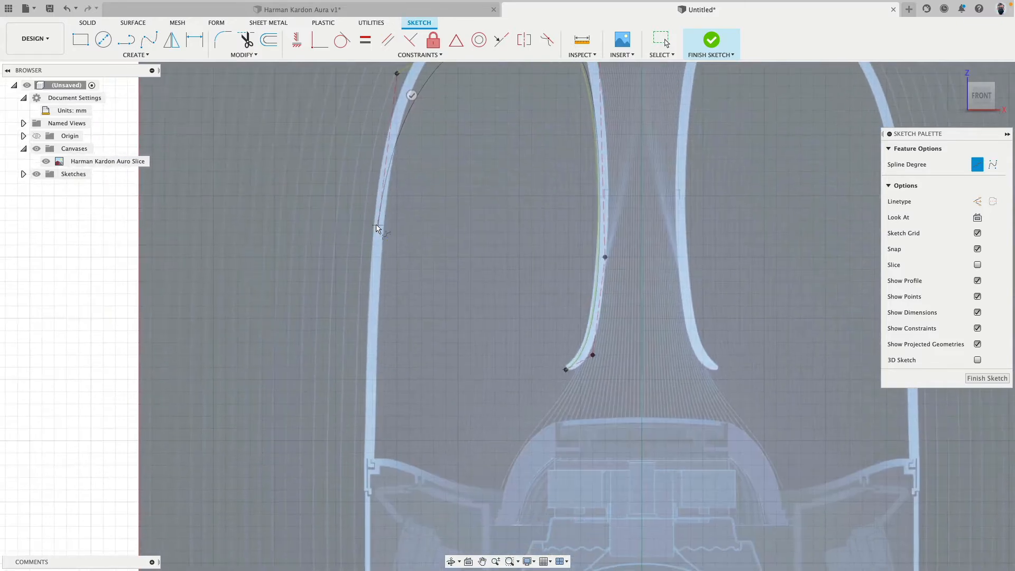
{"action": "left_click", "coordinate": [363, 224]}
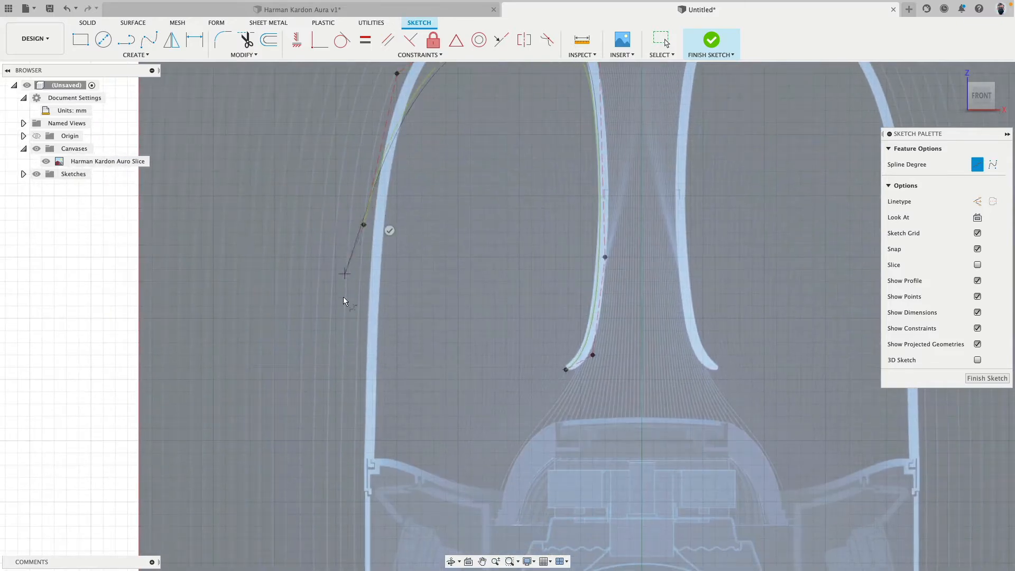
{"action": "left_click", "coordinate": [355, 369]}
{"action": "scroll", "coordinate": [355, 417], "scroll_direction": "up", "scroll_amount": 3}
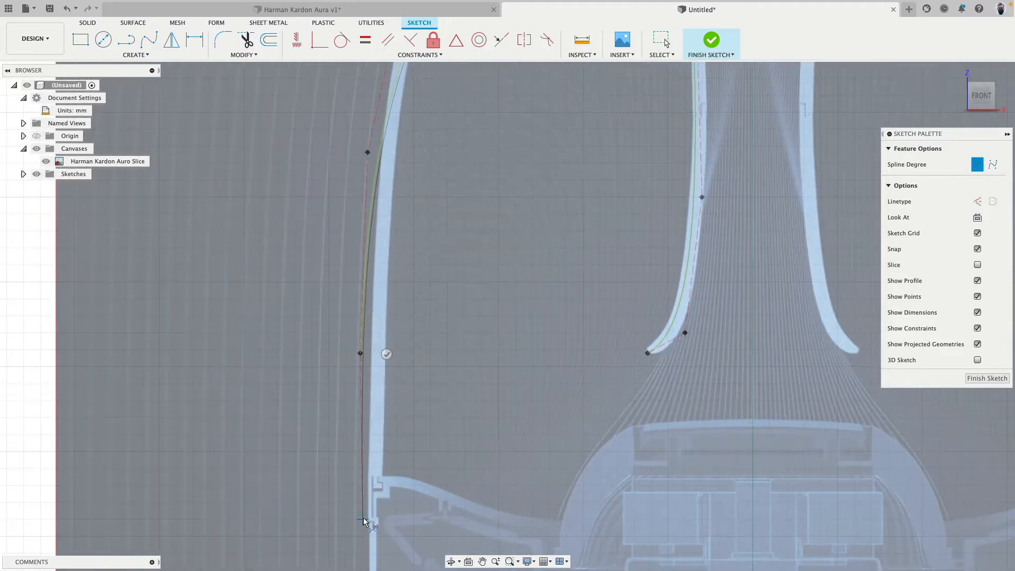
{"action": "left_click", "coordinate": [363, 518]}
{"action": "left_click", "coordinate": [385, 519]}
{"action": "scroll", "coordinate": [425, 417], "scroll_direction": "down", "scroll_amount": 3}
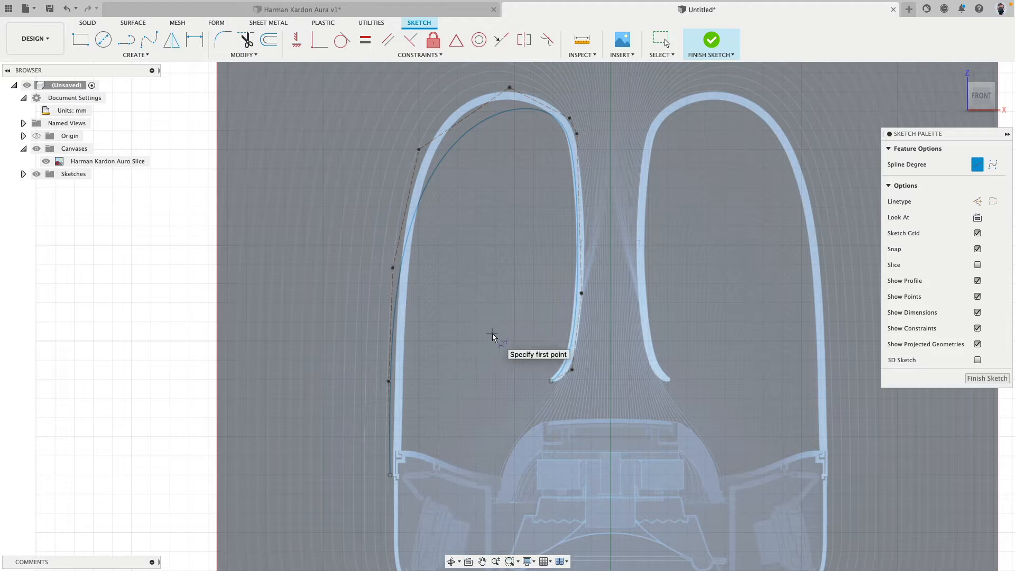
Fit the spline to the inner wall's flared lower end, moving the control point beside the lip to about X -16, Z 131 mm.
{"action": "scroll", "coordinate": [486, 391], "scroll_direction": "up", "scroll_amount": 10}
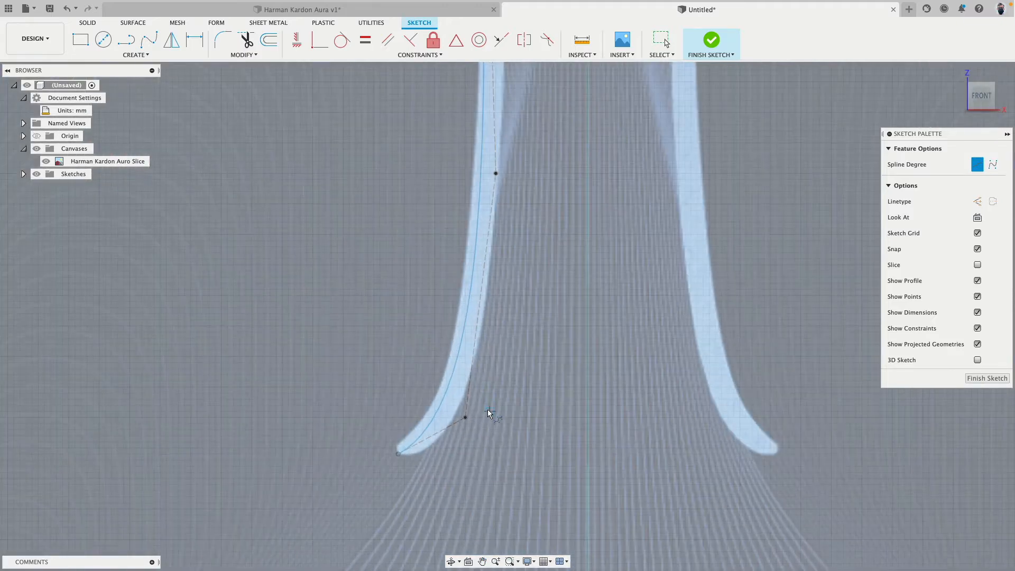
{"action": "key", "text": "Escape"}
{"action": "left_click_drag", "start_coordinate": [465, 417], "coordinate": [487, 443]}
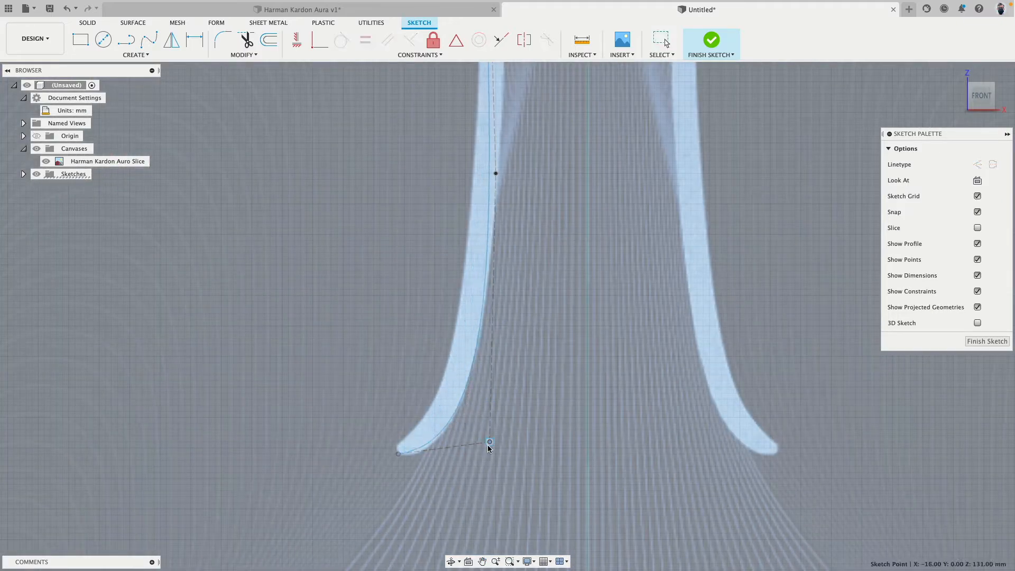
{"action": "middle_click_drag", "start_coordinate": [524, 304], "coordinate": [519, 462]}
{"action": "left_click_drag", "start_coordinate": [489, 331], "coordinate": [504, 332]}
Pull the upper control points outward to fit the spline to the left dome, placing the inner shoulder point at about X -14, Z 266 mm.
{"action": "scroll", "coordinate": [504, 331], "scroll_direction": "down", "scroll_amount": 2}
{"action": "scroll", "coordinate": [504, 331], "scroll_direction": "down", "scroll_amount": 2}
{"action": "mouse_move", "coordinate": [547, 214]}
{"action": "middle_mouse_down"}
{"action": "mouse_move", "coordinate": [553, 360]}
{"action": "mouse_move", "coordinate": [571, 452]}
{"action": "middle_mouse_up"}
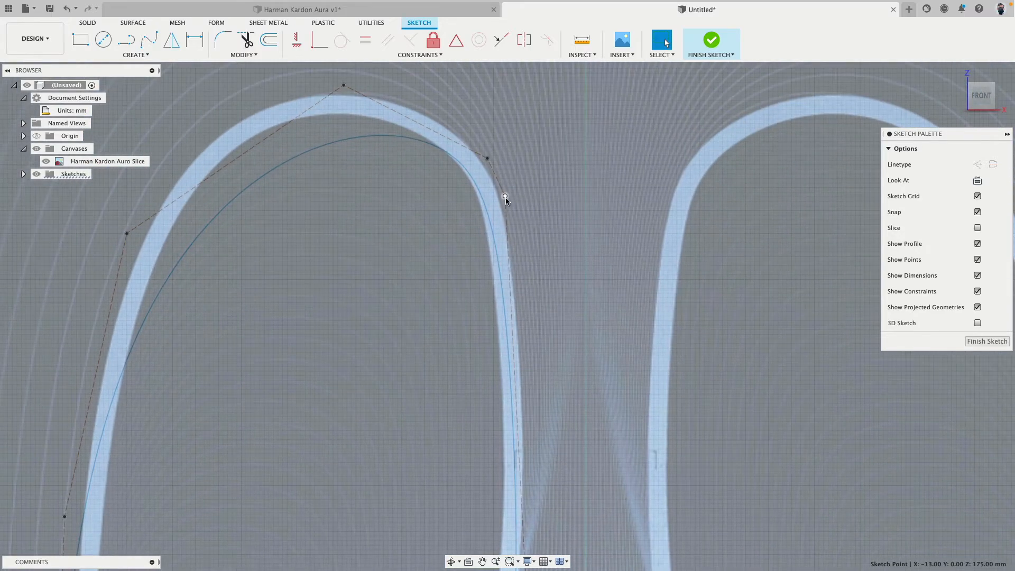
{"action": "left_click_drag", "start_coordinate": [505, 199], "coordinate": [525, 188]}
{"action": "left_click_drag", "start_coordinate": [486, 157], "coordinate": [490, 142]}
{"action": "middle_click_drag", "start_coordinate": [343, 85], "coordinate": [452, 204]}
{"action": "left_click_drag", "start_coordinate": [452, 204], "coordinate": [427, 161]}
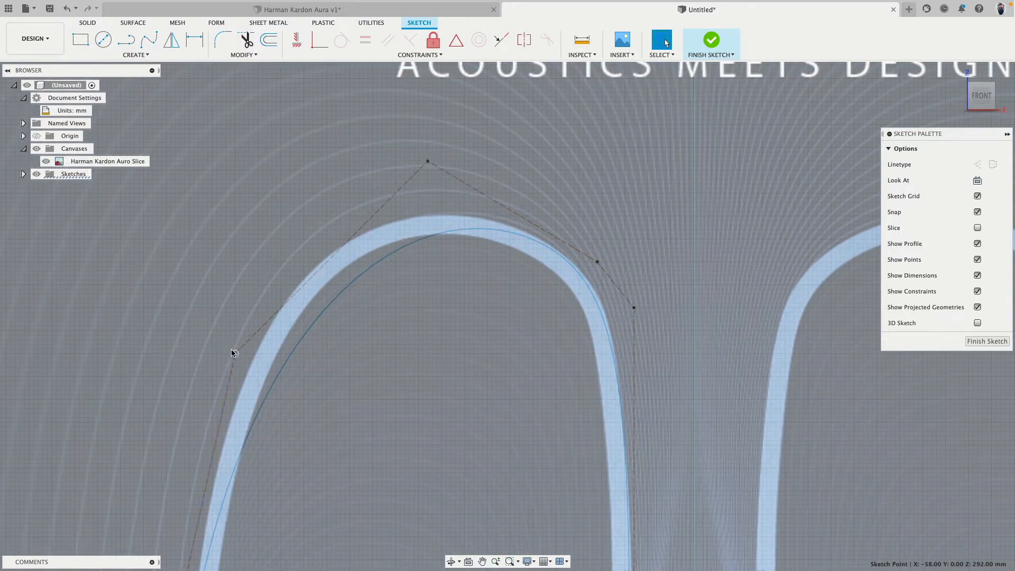
{"action": "left_click_drag", "start_coordinate": [233, 353], "coordinate": [208, 267]}
{"action": "left_click_drag", "start_coordinate": [634, 310], "coordinate": [629, 280]}
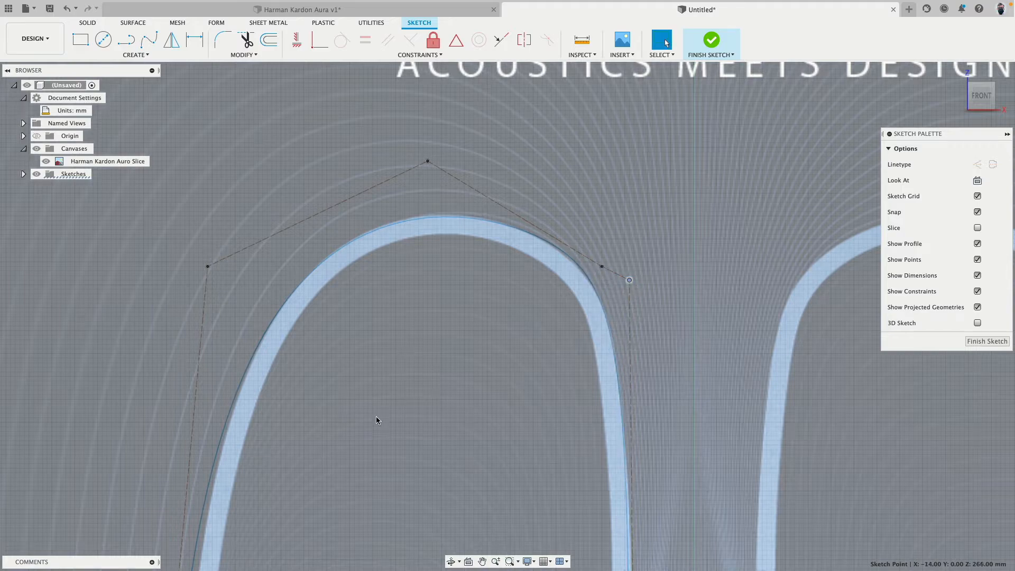
Move the control point midway up the left outer wall to X -110, Z 195 mm to follow the canvas.
{"action": "middle_click_drag", "start_coordinate": [376, 417], "coordinate": [461, 248]}
{"action": "scroll", "coordinate": [394, 363], "scroll_direction": "down", "scroll_amount": 4}
{"action": "middle_click_drag", "start_coordinate": [379, 439], "coordinate": [444, 273]}
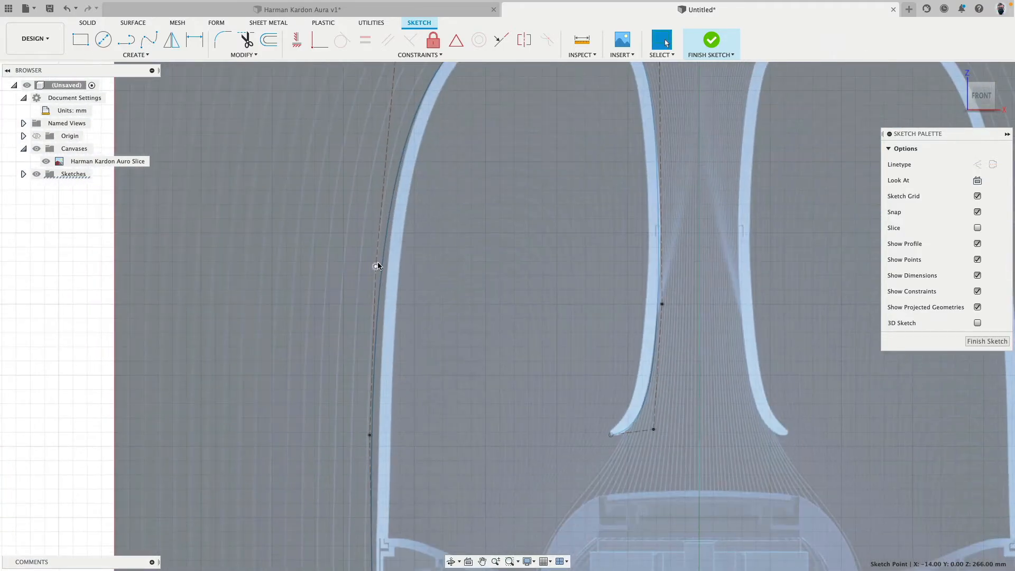
{"action": "left_click_drag", "start_coordinate": [377, 263], "coordinate": [387, 246]}
{"action": "middle_click_drag", "start_coordinate": [410, 398], "coordinate": [423, 260]}
{"action": "scroll", "coordinate": [400, 310], "scroll_direction": "down", "scroll_amount": 4}
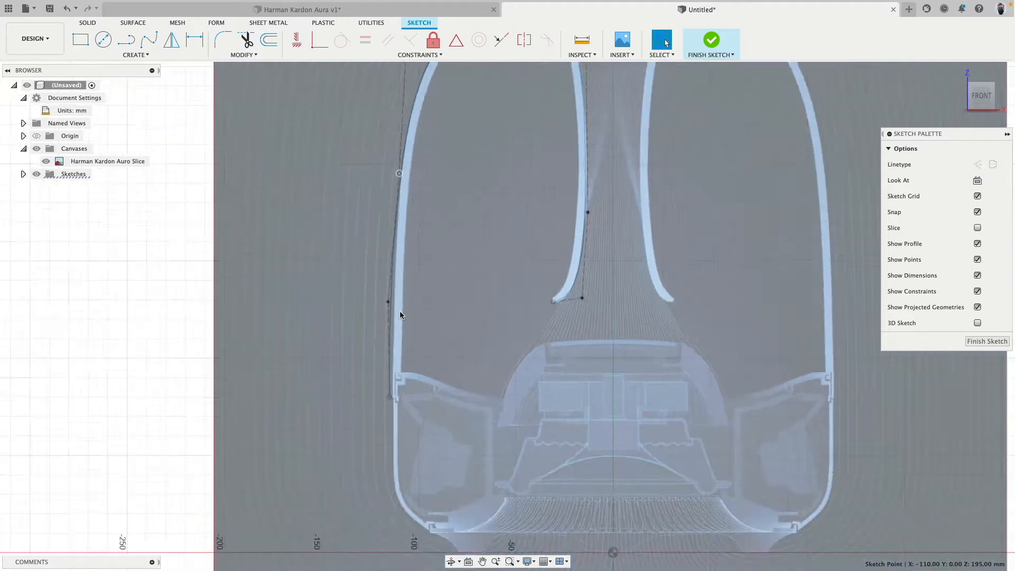
Constrain the lowest control polygon segment along the left outer wall to vertical.
{"action": "scroll", "coordinate": [400, 313], "scroll_direction": "up", "scroll_amount": 4}
{"action": "left_click", "coordinate": [372, 305]}
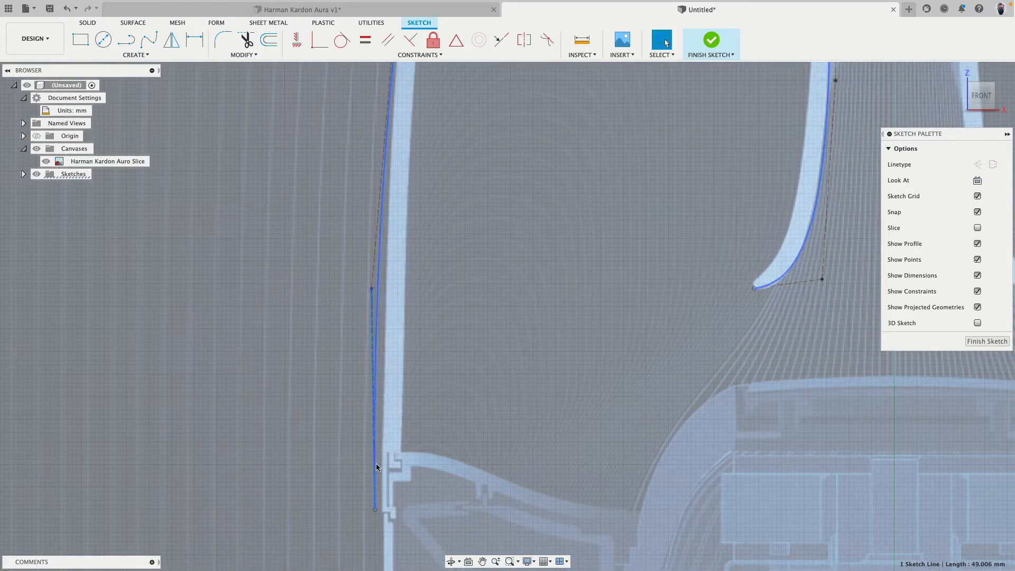
{"action": "left_click", "coordinate": [299, 46]}
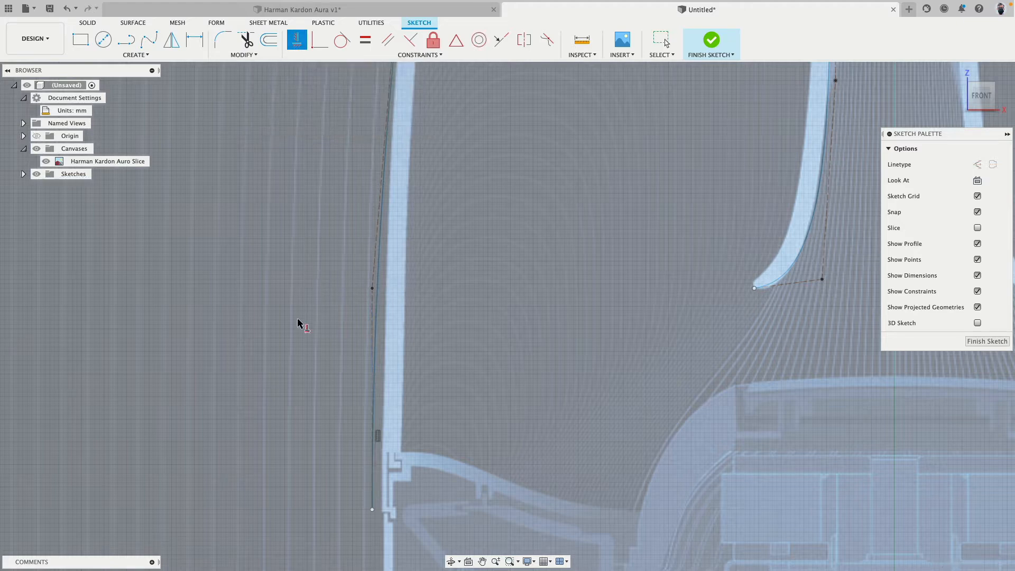
{"action": "key", "text": "Escape"}
Move the spline's outer end point onto the wall's edge at the base joint, at X -113.5, Z 80 mm.
{"action": "mouse_move", "coordinate": [373, 512]}
{"action": "left_mouse_down"}
{"action": "mouse_move", "coordinate": [383, 510]}
{"action": "mouse_move", "coordinate": [372, 502]}
{"action": "left_mouse_up"}
{"action": "scroll", "coordinate": [385, 509], "scroll_direction": "up", "scroll_amount": 1}
{"action": "scroll", "coordinate": [385, 511], "scroll_direction": "up", "scroll_amount": 2}
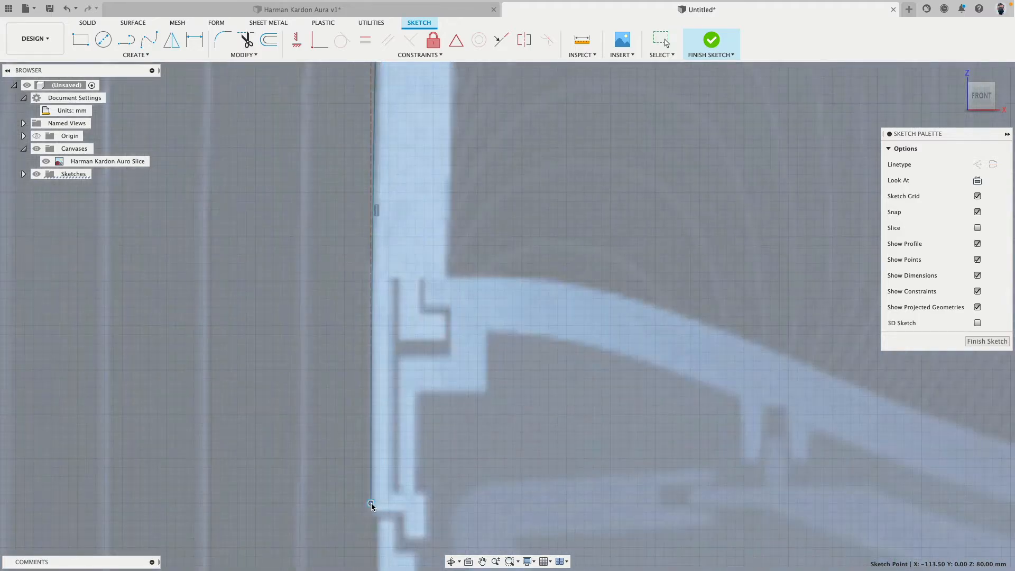
{"action": "scroll", "coordinate": [371, 502], "scroll_direction": "down", "scroll_amount": 6}
{"action": "scroll", "coordinate": [373, 503], "scroll_direction": "up", "scroll_amount": 4}
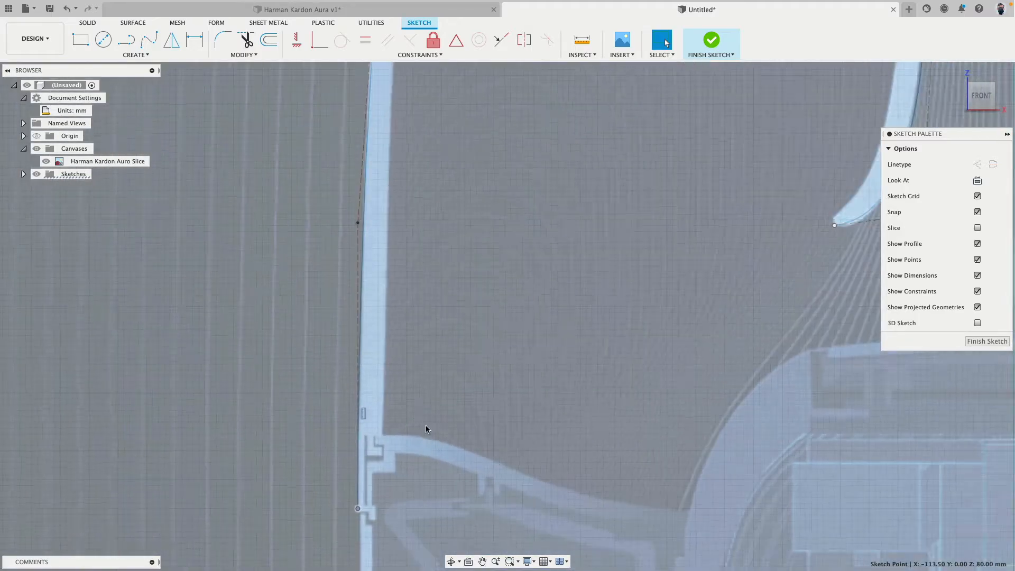
{"action": "scroll", "coordinate": [426, 426], "scroll_direction": "down", "scroll_amount": 5}
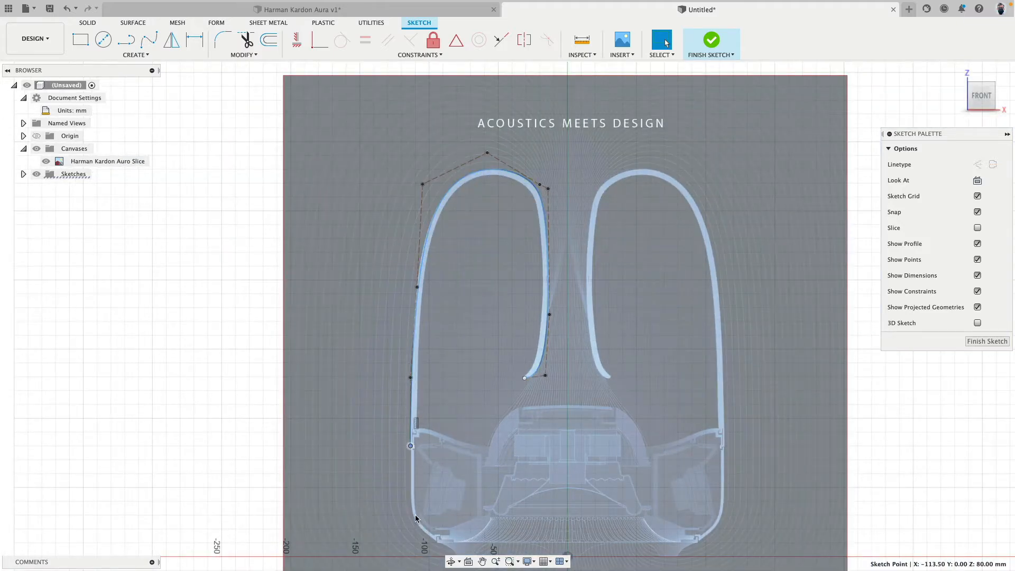
Fine-tune the outer wall fit by moving its middle control point to X -110, Z 196 mm.
{"action": "scroll", "coordinate": [440, 275], "scroll_direction": "up", "scroll_amount": 2}
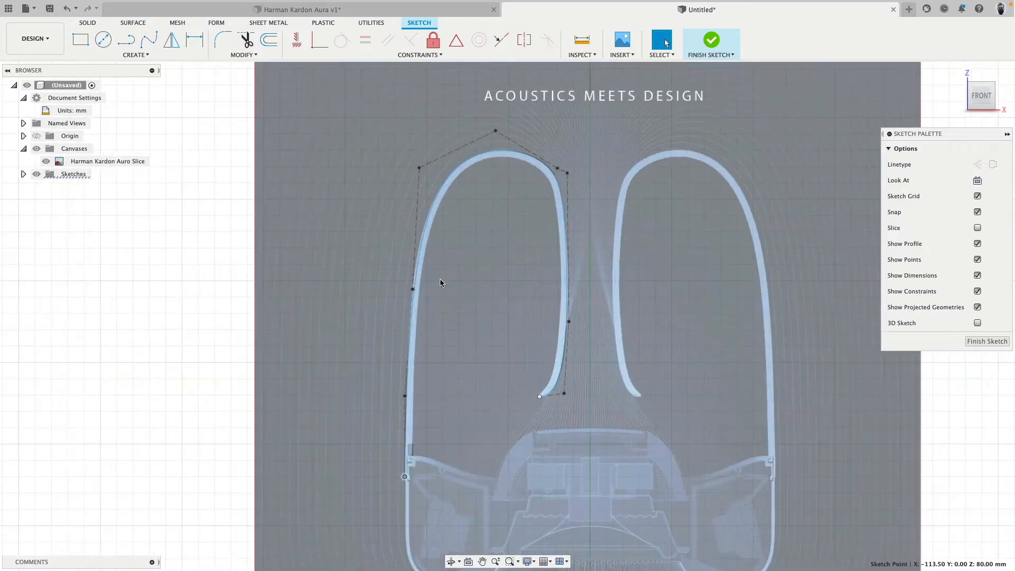
{"action": "scroll", "coordinate": [392, 499], "scroll_direction": "up", "scroll_amount": 6}
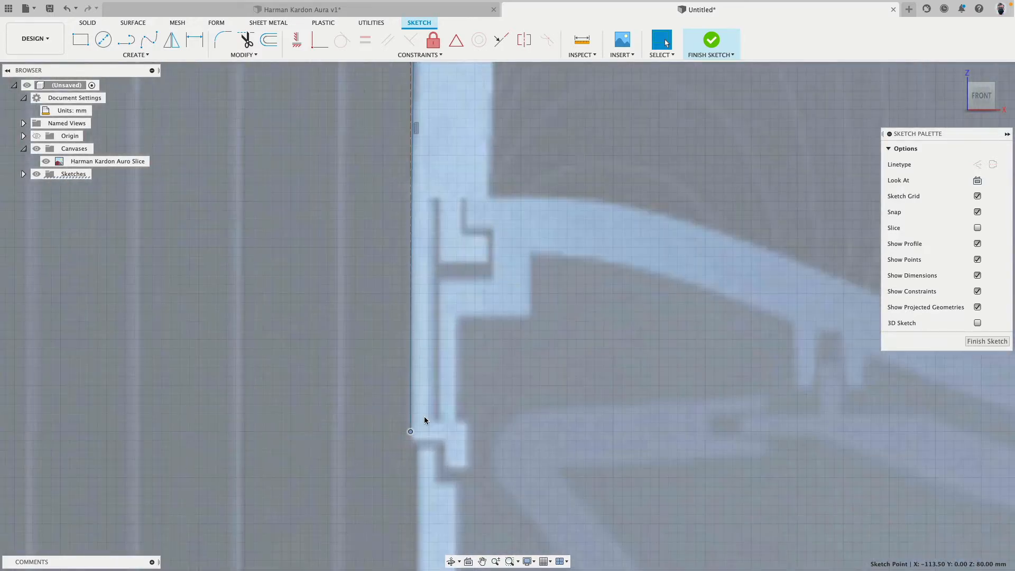
{"action": "mouse_move", "coordinate": [489, 224]}
{"action": "middle_mouse_down"}
{"action": "mouse_move", "coordinate": [546, 158]}
{"action": "mouse_move", "coordinate": [496, 265]}
{"action": "mouse_move", "coordinate": [465, 502]}
{"action": "middle_mouse_up"}
{"action": "middle_click_drag", "start_coordinate": [501, 265], "coordinate": [473, 476]}
{"action": "middle_click_drag", "start_coordinate": [502, 171], "coordinate": [498, 296]}
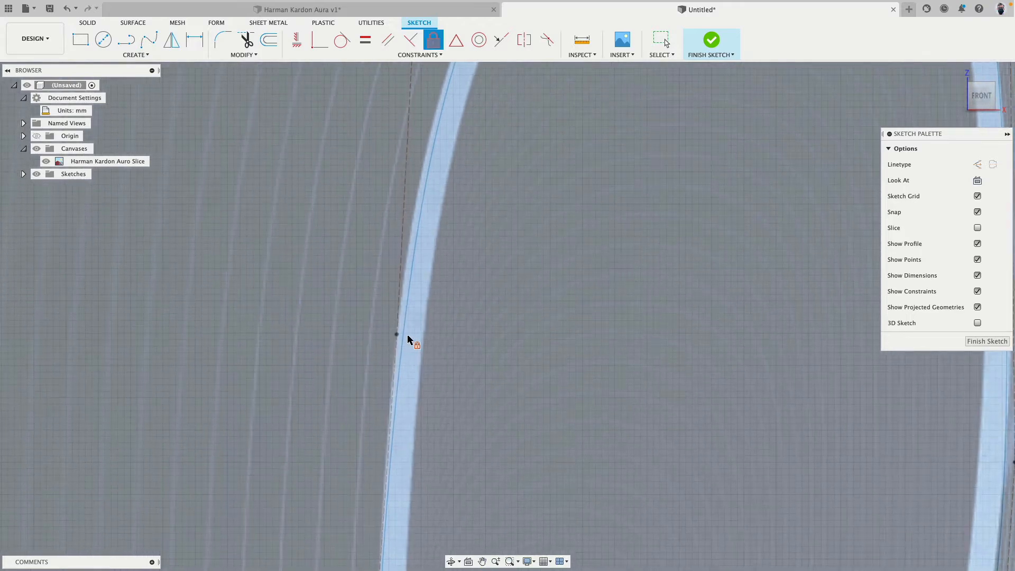
{"action": "key", "text": "Escape"}
{"action": "left_click_drag", "start_coordinate": [394, 332], "coordinate": [387, 330]}
Refine the left dome's fit by nudging the two inner shoulder points and moving the top control point to X -58, Z 294 mm.
{"action": "middle_click_drag", "start_coordinate": [518, 283], "coordinate": [489, 439]}
{"action": "mouse_move", "coordinate": [558, 156]}
{"action": "middle_mouse_down"}
{"action": "mouse_move", "coordinate": [545, 249]}
{"action": "mouse_move", "coordinate": [351, 397]}
{"action": "mouse_move", "coordinate": [234, 403]}
{"action": "mouse_move", "coordinate": [178, 393]}
{"action": "middle_mouse_up"}
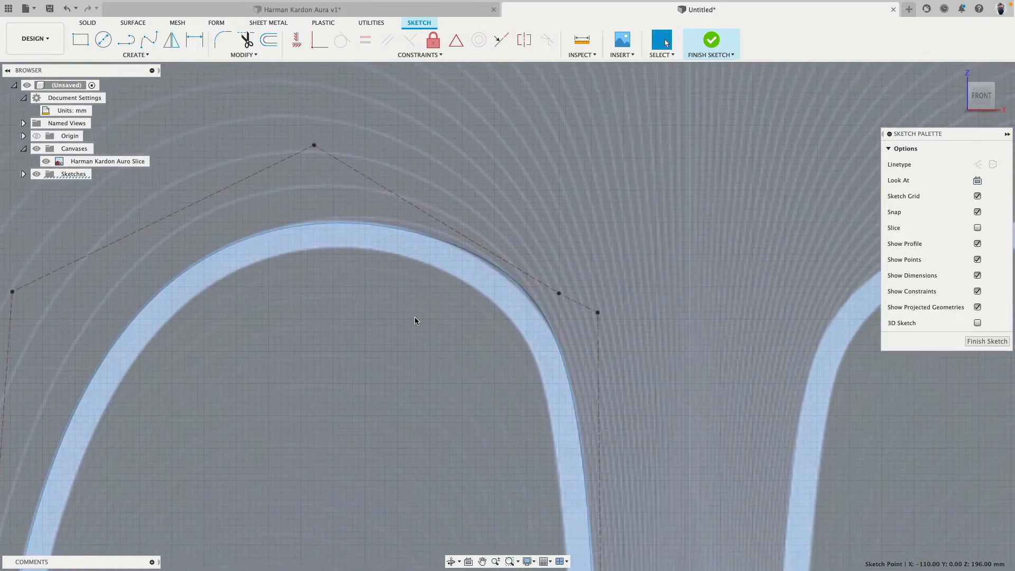
{"action": "left_click_drag", "start_coordinate": [598, 312], "coordinate": [599, 319]}
{"action": "left_click_drag", "start_coordinate": [559, 293], "coordinate": [572, 306]}
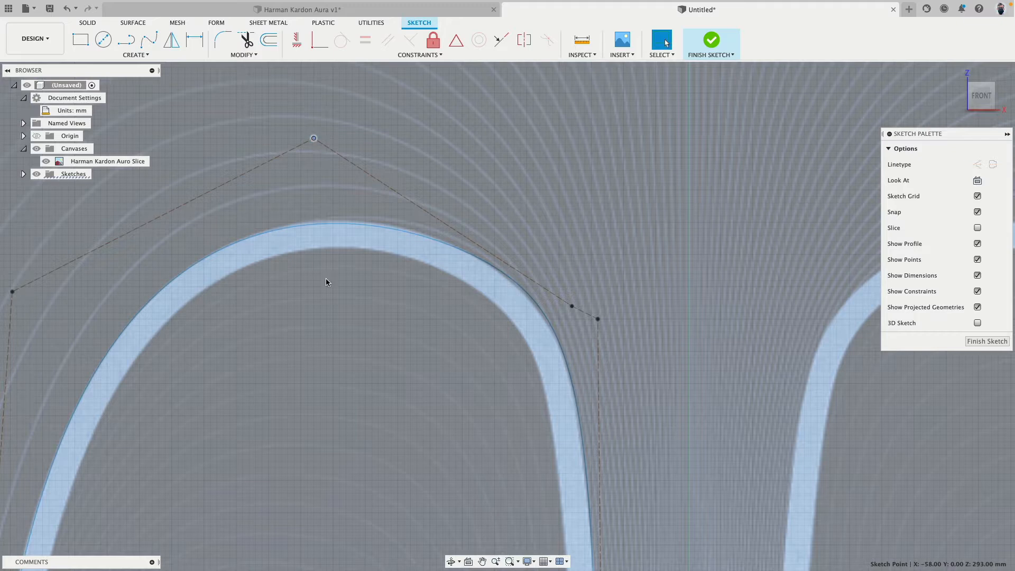
{"action": "scroll", "coordinate": [326, 278], "scroll_direction": "down", "scroll_amount": 3}
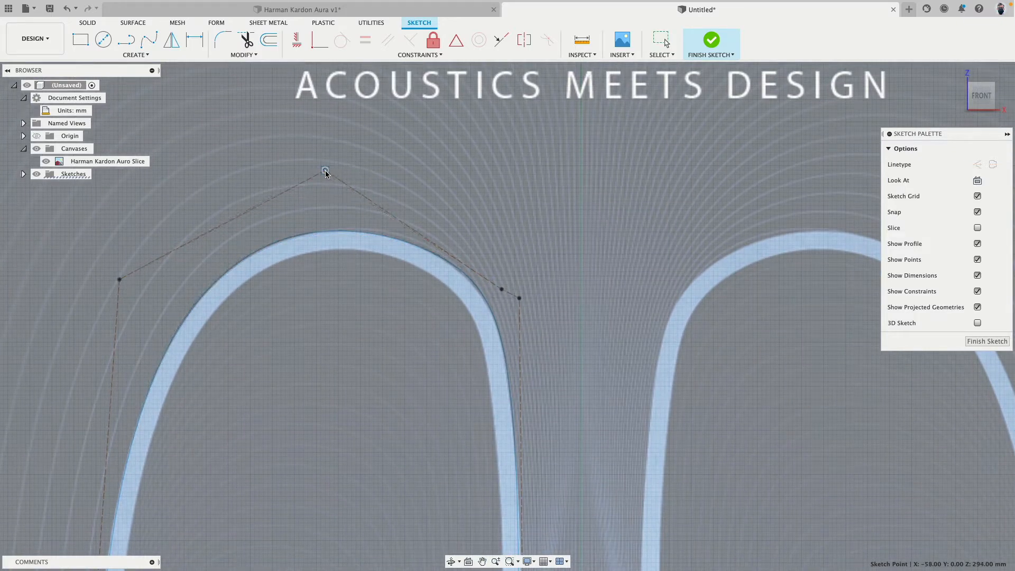
Lower the left lobe's inner shoulder control point to X -14, Z 262 mm.
{"action": "scroll", "coordinate": [382, 363], "scroll_direction": "down", "scroll_amount": 2}
{"action": "scroll", "coordinate": [486, 290], "scroll_direction": "up", "scroll_amount": 3}
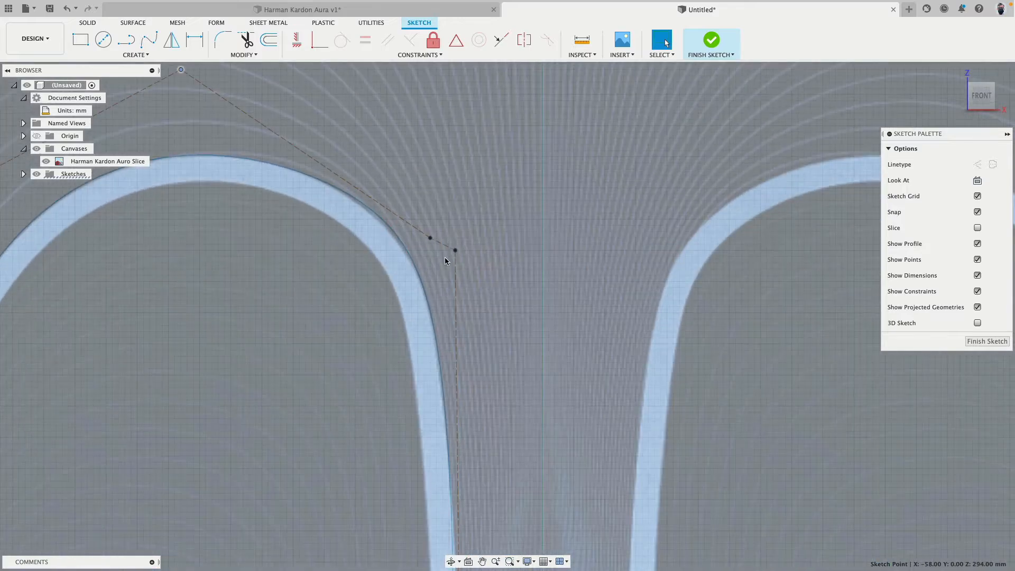
{"action": "left_click_drag", "start_coordinate": [452, 247], "coordinate": [456, 270]}
{"action": "scroll", "coordinate": [472, 298], "scroll_direction": "down", "scroll_amount": 3}
{"action": "middle_click_drag", "start_coordinate": [511, 374], "coordinate": [509, 288]}
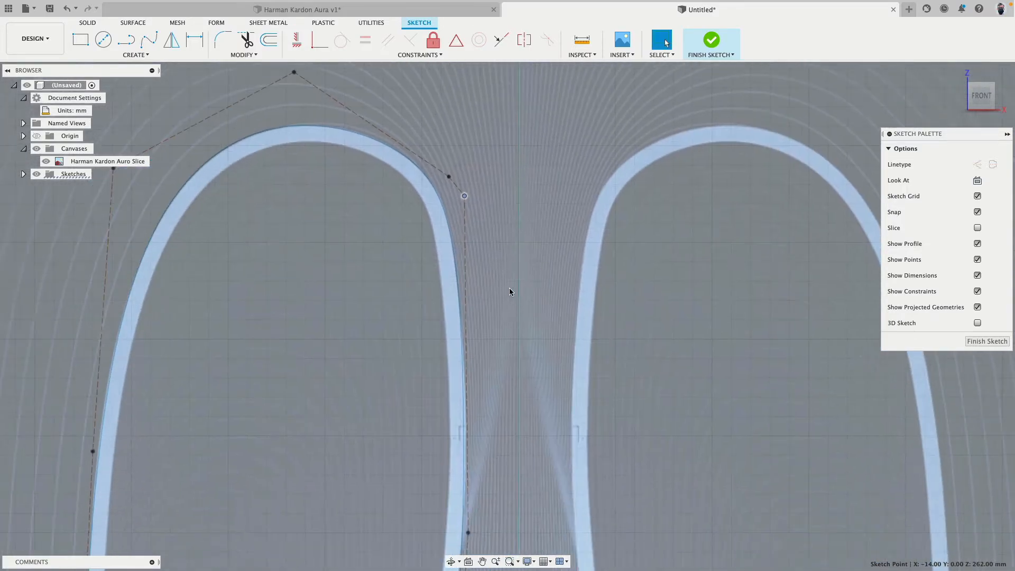
Fit the spline to the left lobe's inner wall by moving its middle control point to X -12, Z 179 mm.
{"action": "scroll", "coordinate": [509, 290], "scroll_direction": "down", "scroll_amount": 3}
{"action": "scroll", "coordinate": [506, 392], "scroll_direction": "up", "scroll_amount": 5}
{"action": "left_click_drag", "start_coordinate": [463, 500], "coordinate": [468, 486]}
{"action": "scroll", "coordinate": [502, 459], "scroll_direction": "down", "scroll_amount": 3}
{"action": "middle_click_drag", "start_coordinate": [502, 457], "coordinate": [545, 244]}
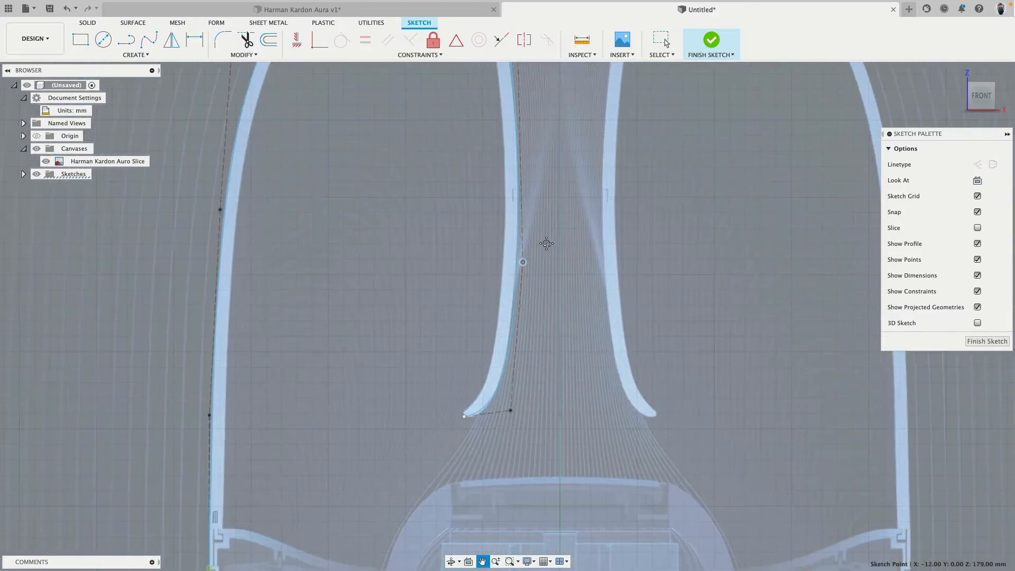
Place the spline's inner end point at the flared lip, at X -31, Z 128 mm.
{"action": "scroll", "coordinate": [498, 384], "scroll_direction": "up", "scroll_amount": 5}
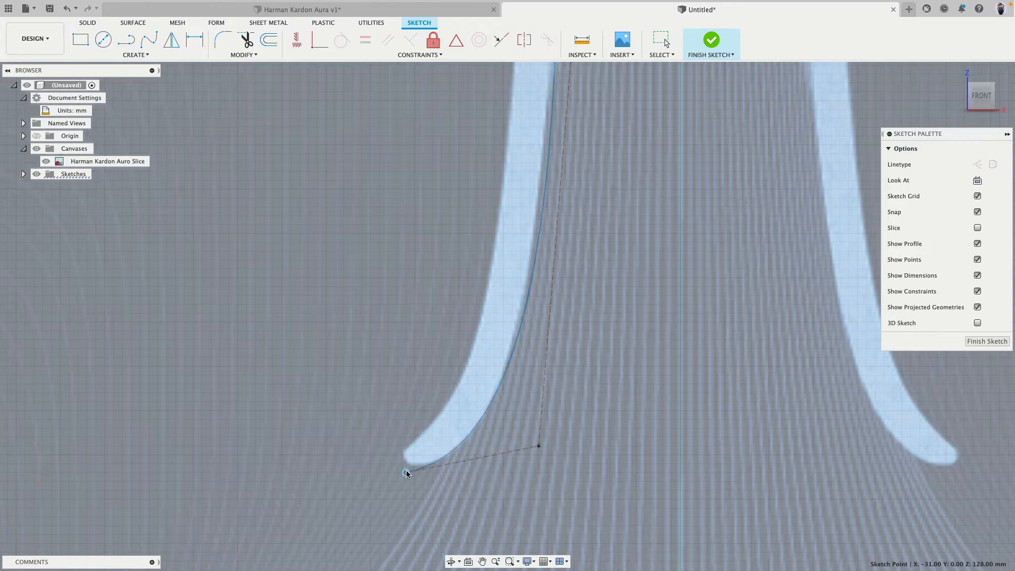
{"action": "scroll", "coordinate": [480, 400], "scroll_direction": "down", "scroll_amount": 5}
{"action": "scroll", "coordinate": [481, 314], "scroll_direction": "down", "scroll_amount": 2}
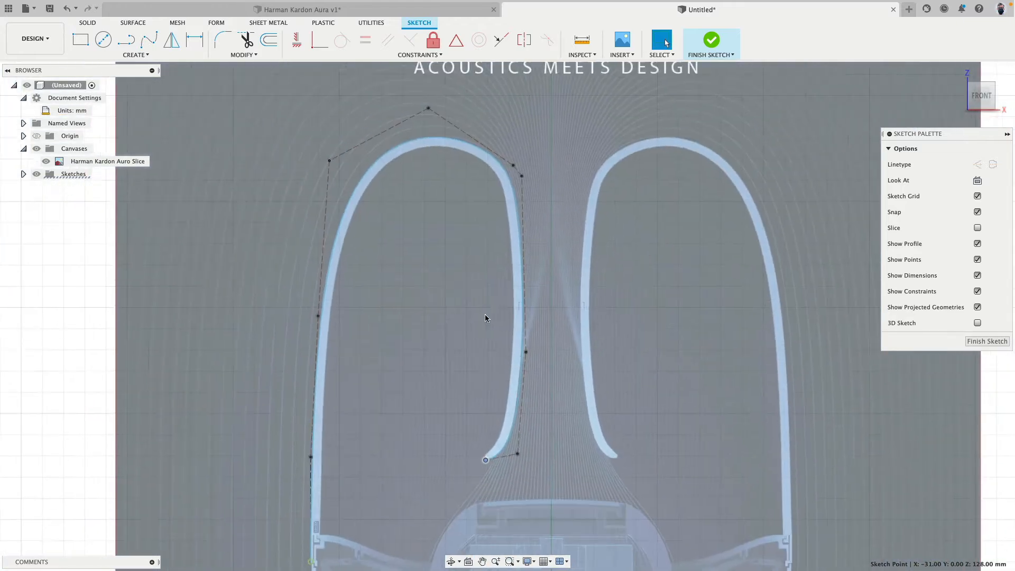
Turn on the curvature display for the shell spline with density 20 and scale 1.000.
{"action": "right_click", "coordinate": [497, 163]}
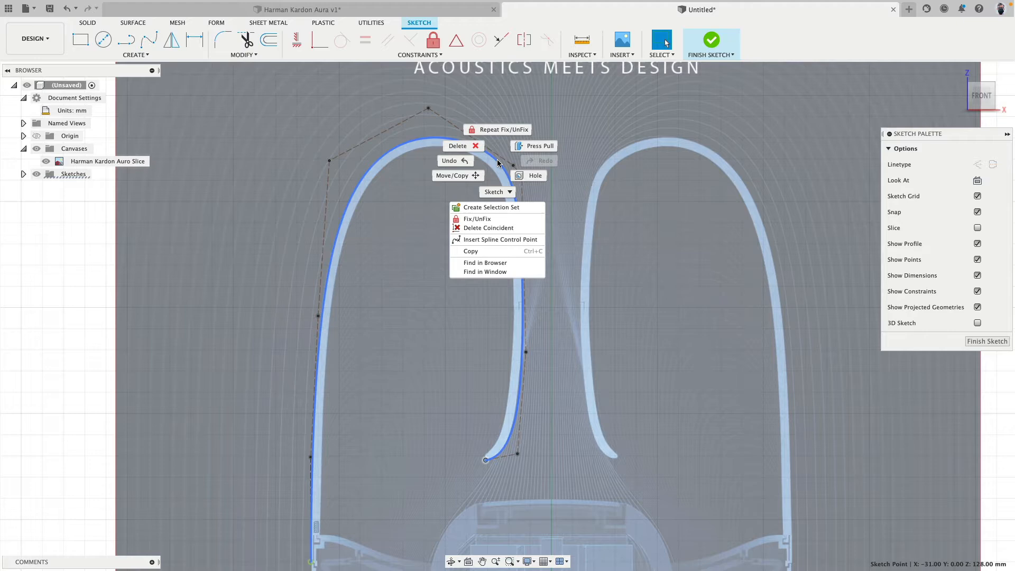
{"action": "left_click", "coordinate": [404, 141]}
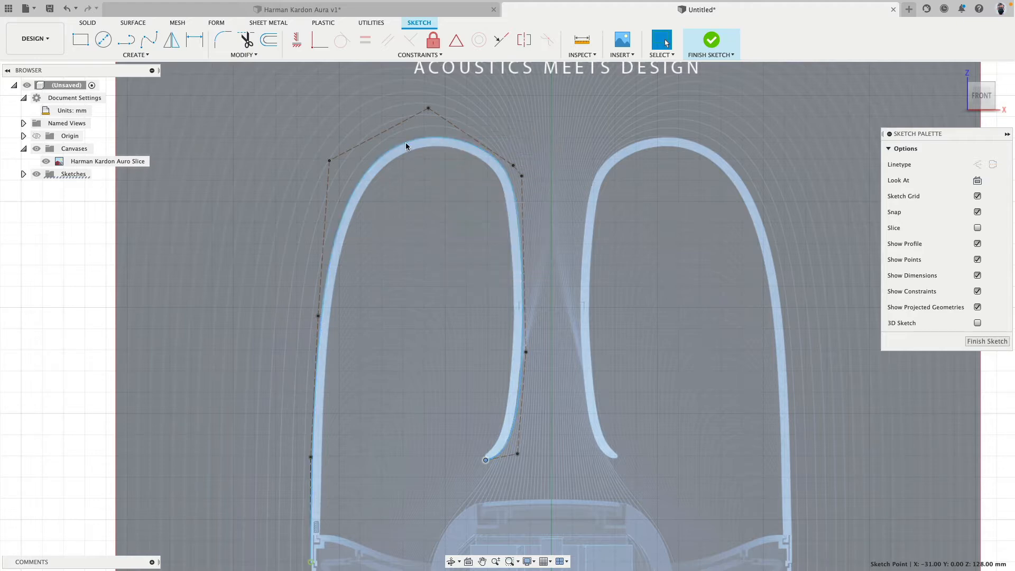
{"action": "left_click", "coordinate": [407, 144]}
{"action": "right_click", "coordinate": [406, 142]}
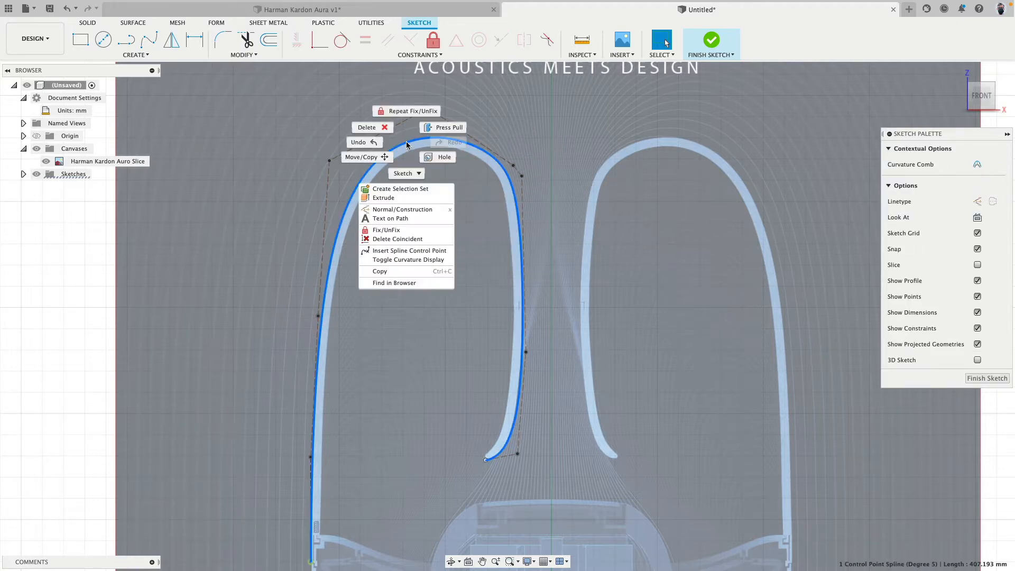
{"action": "left_click", "coordinate": [401, 259]}
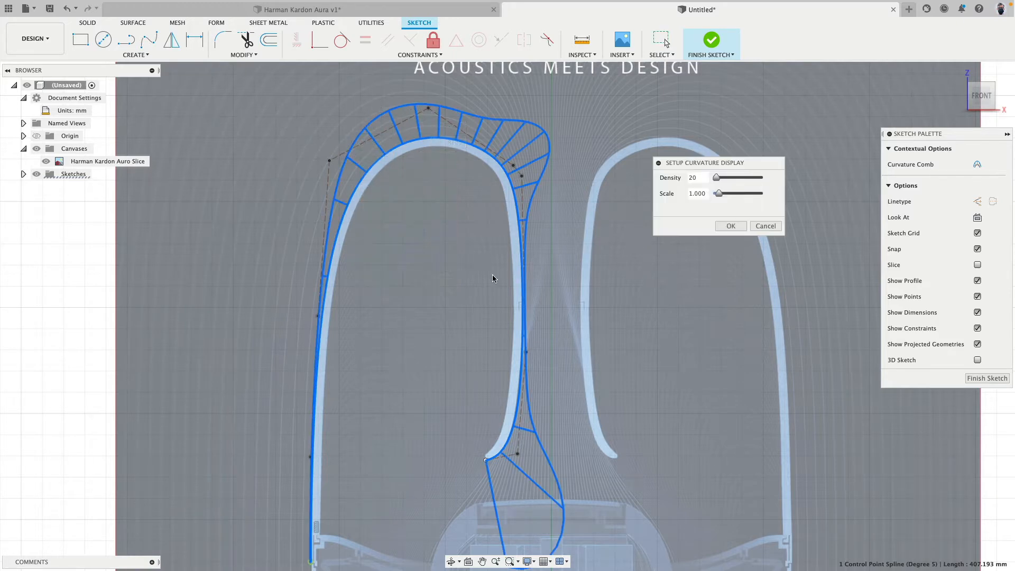
{"action": "scroll", "coordinate": [450, 273], "scroll_direction": "down", "scroll_amount": 2}
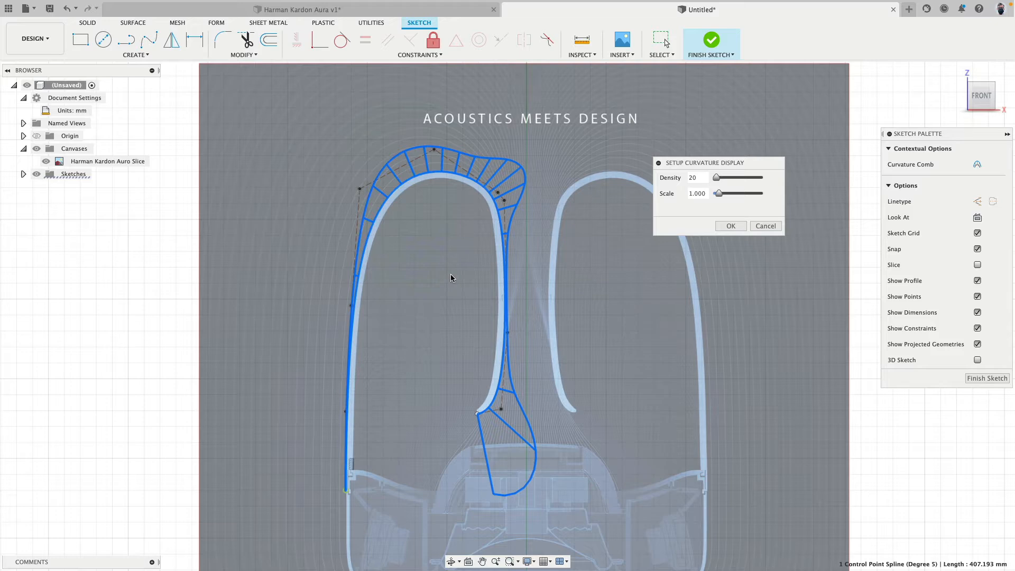
{"action": "left_click", "coordinate": [732, 227]}
Draw an arched control point spline with four control points in the empty area above the canvas.
{"action": "left_click", "coordinate": [128, 55]}
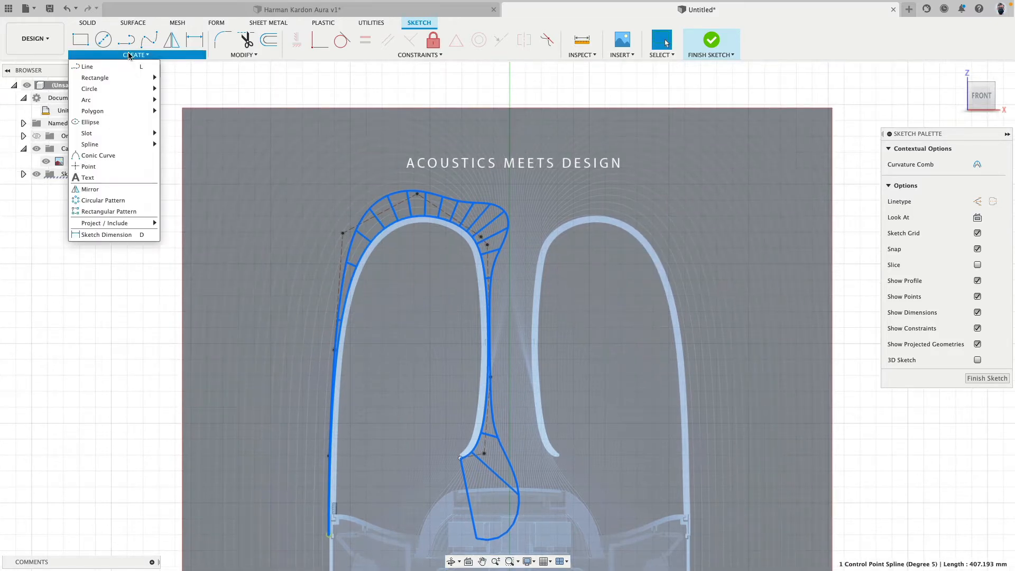
{"action": "mouse_move", "coordinate": [130, 143]}
{"action": "left_click", "coordinate": [200, 155]}
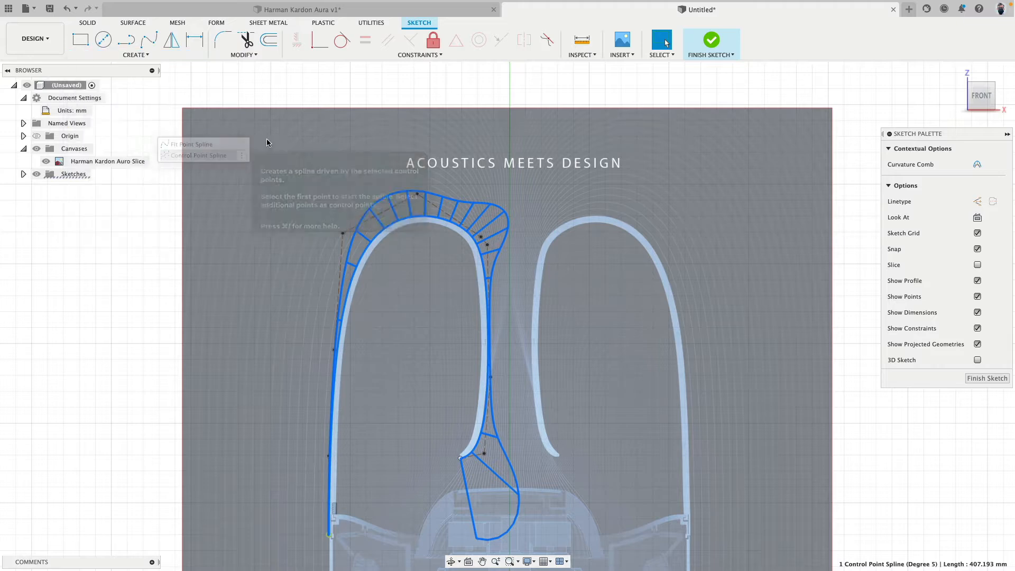
{"action": "scroll", "coordinate": [266, 141], "scroll_direction": "up", "scroll_amount": 5}
{"action": "left_click", "coordinate": [190, 271]}
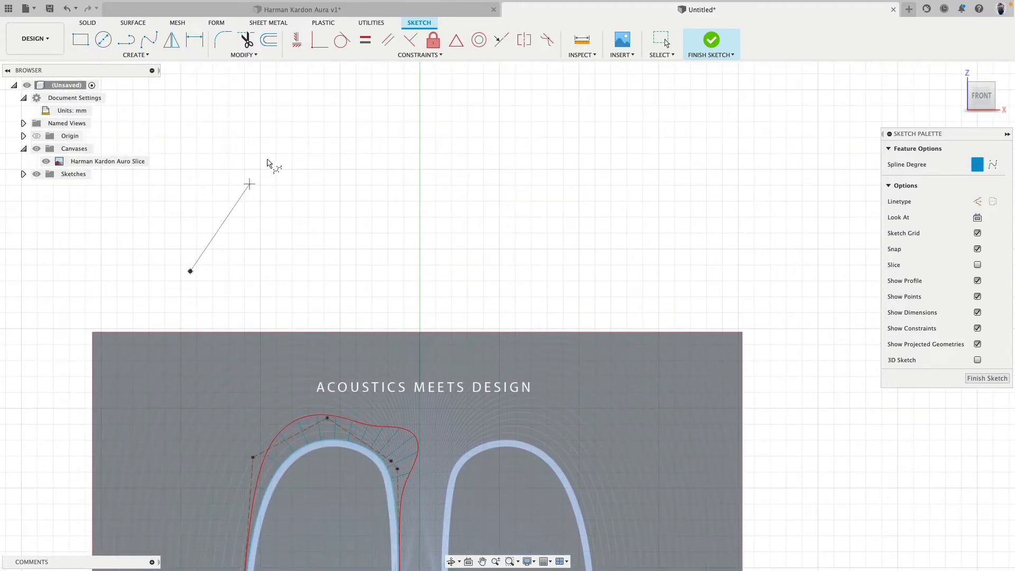
{"action": "left_click", "coordinate": [318, 97]}
{"action": "left_click", "coordinate": [422, 94]}
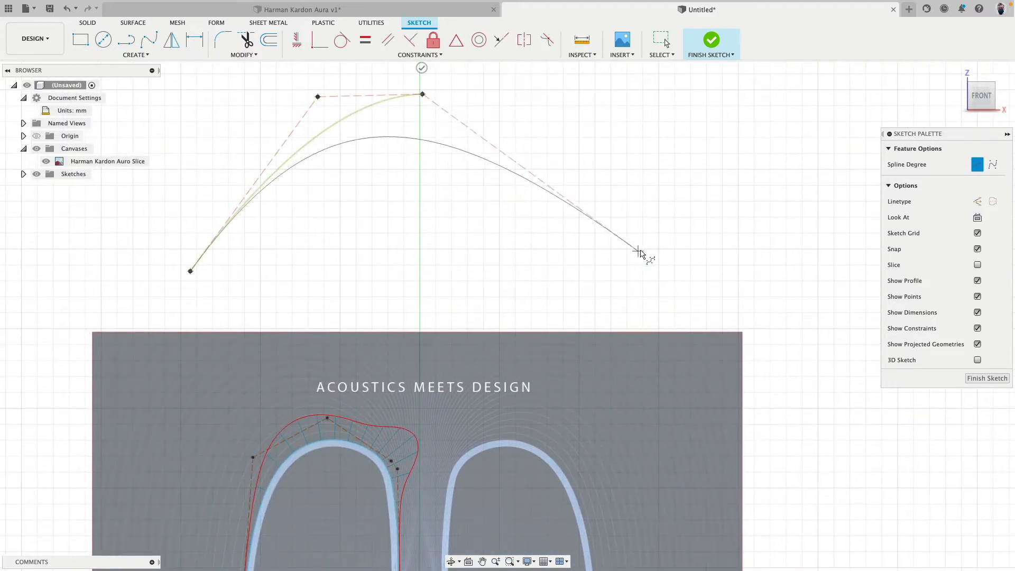
{"action": "left_click", "coordinate": [720, 260]}
{"action": "left_click", "coordinate": [731, 235]}
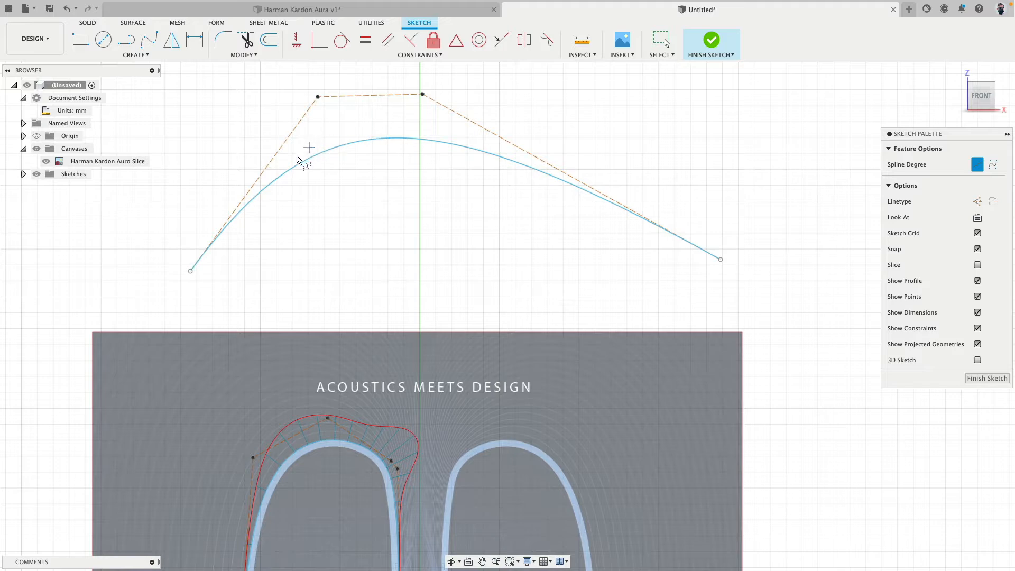
Draw a flatter control point spline with only three control points just beneath the four-point sample curve.
{"action": "left_click", "coordinate": [199, 305]}
{"action": "left_click", "coordinate": [364, 177]}
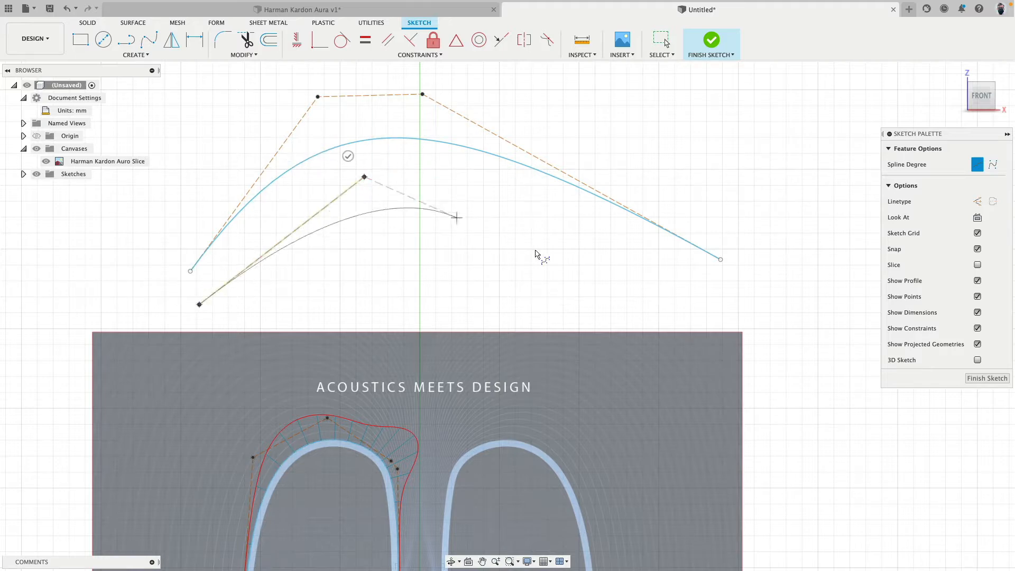
{"action": "left_click", "coordinate": [721, 304]}
{"action": "left_click", "coordinate": [729, 280]}
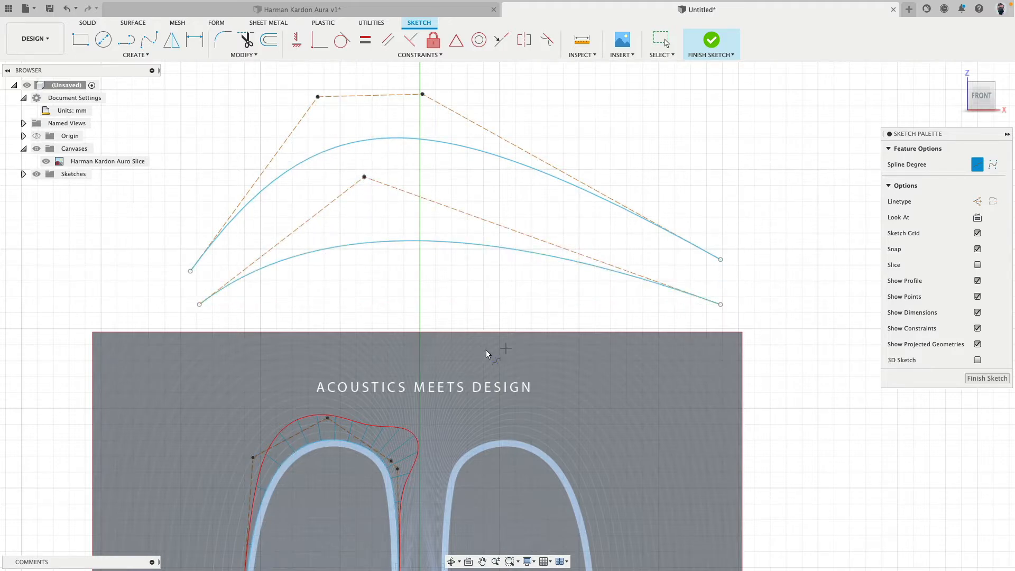
{"action": "key", "text": "Escape"}
Draw a third arched control point spline with eleven control points above the two sample curves.
{"action": "middle_click_drag", "start_coordinate": [482, 141], "coordinate": [427, 199]}
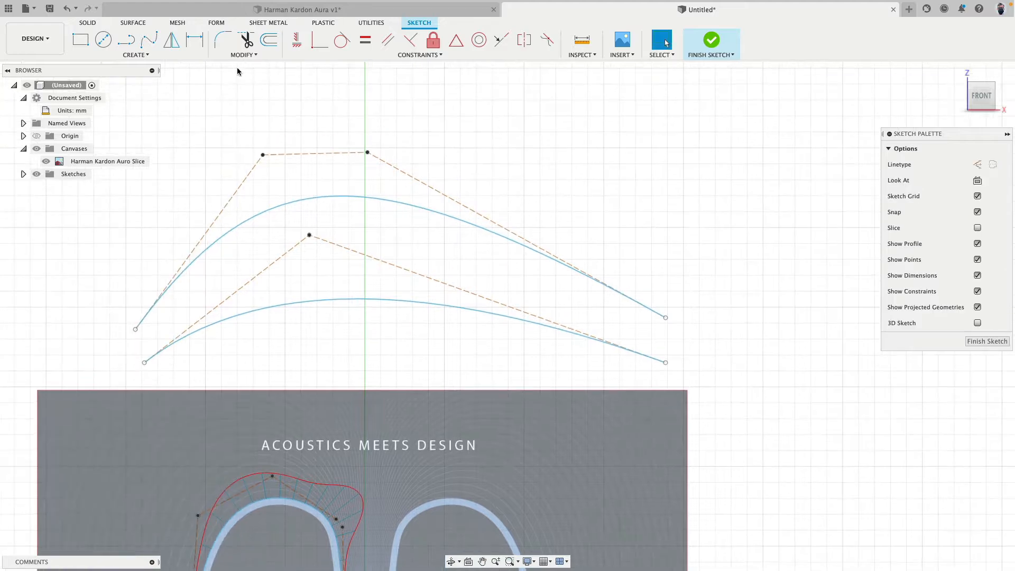
{"action": "middle_click_drag", "start_coordinate": [157, 82], "coordinate": [232, 121]}
{"action": "left_click", "coordinate": [142, 56]}
{"action": "mouse_move", "coordinate": [150, 145]}
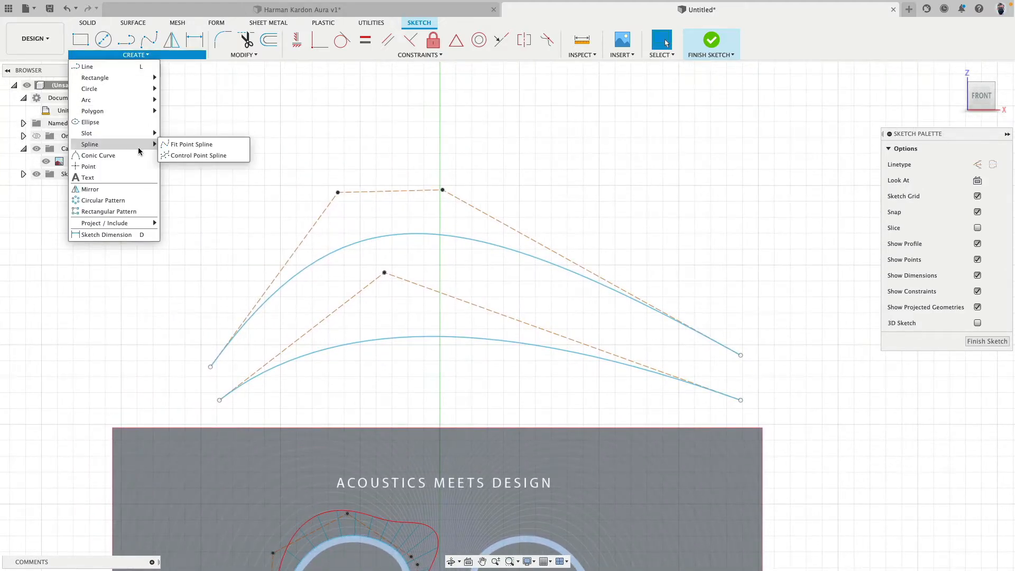
{"action": "left_click", "coordinate": [177, 155]}
{"action": "left_click", "coordinate": [192, 200]}
{"action": "middle_click_drag", "start_coordinate": [243, 132], "coordinate": [223, 198]}
{"action": "left_click", "coordinate": [238, 157]}
{"action": "left_click", "coordinate": [305, 100]}
{"action": "left_click", "coordinate": [419, 93]}
{"action": "left_click", "coordinate": [468, 98]}
{"action": "left_click", "coordinate": [532, 119]}
{"action": "left_click", "coordinate": [627, 157]}
{"action": "left_click", "coordinate": [679, 191]}
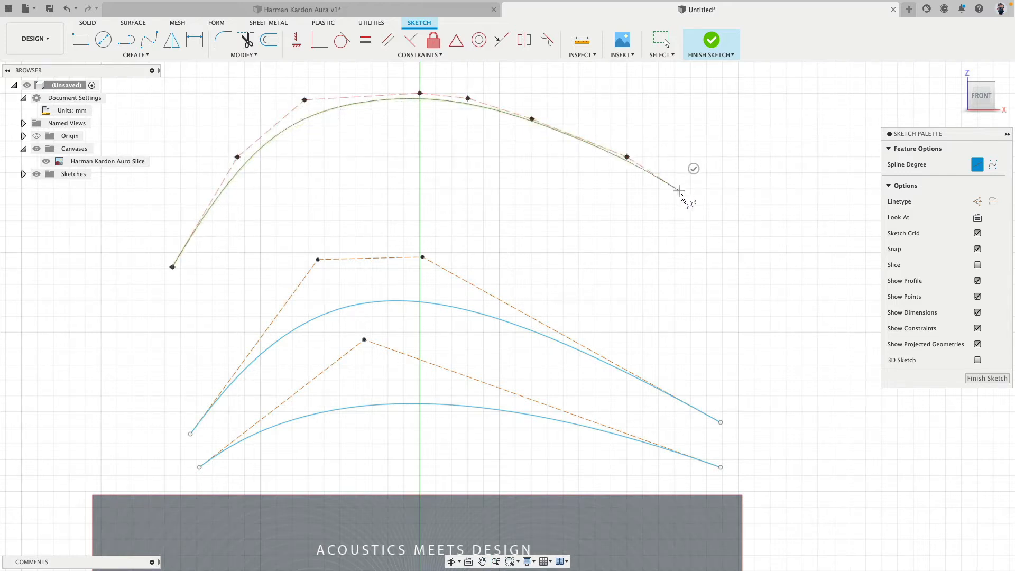
{"action": "left_click", "coordinate": [724, 229]}
{"action": "left_click", "coordinate": [754, 252]}
{"action": "left_click", "coordinate": [778, 267]}
{"action": "left_click", "coordinate": [791, 245]}
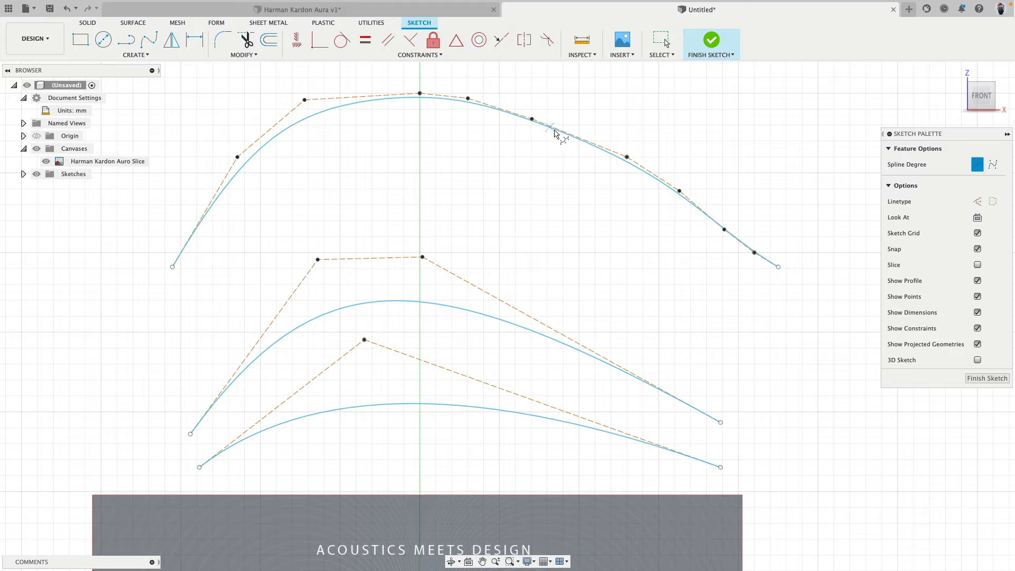
{"action": "key", "text": "Escape"}
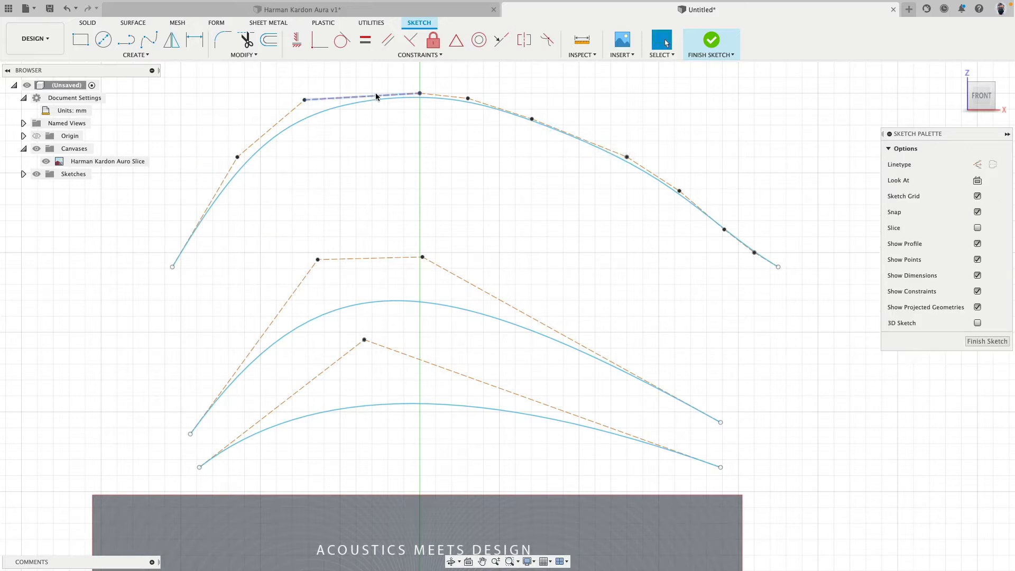
Turn on the curvature display for the eleven-point sample spline with density 20 and scale 1.000.
{"action": "left_click", "coordinate": [357, 104]}
{"action": "right_click", "coordinate": [357, 104]}
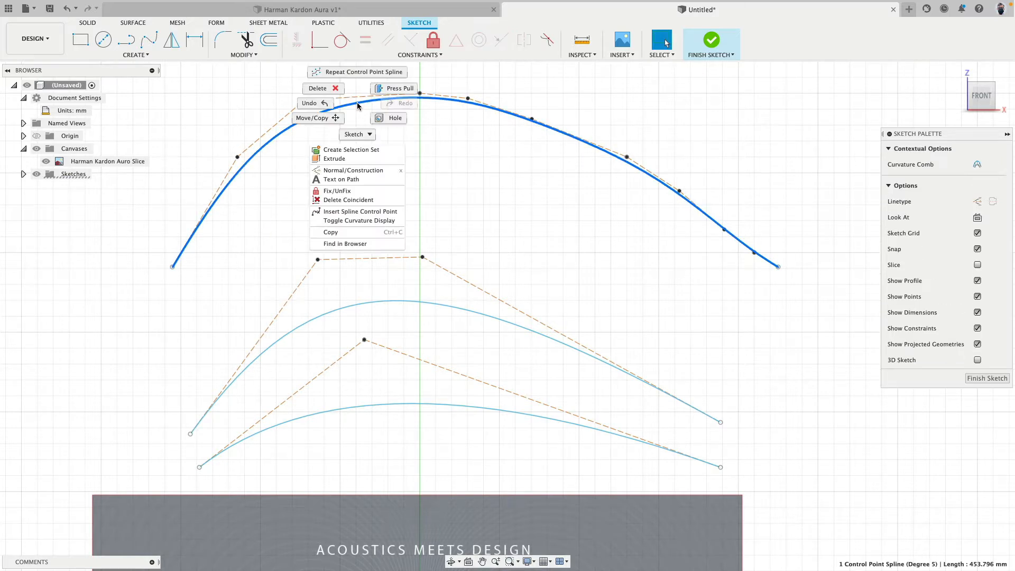
{"action": "left_click", "coordinate": [360, 220]}
{"action": "left_click", "coordinate": [738, 228]}
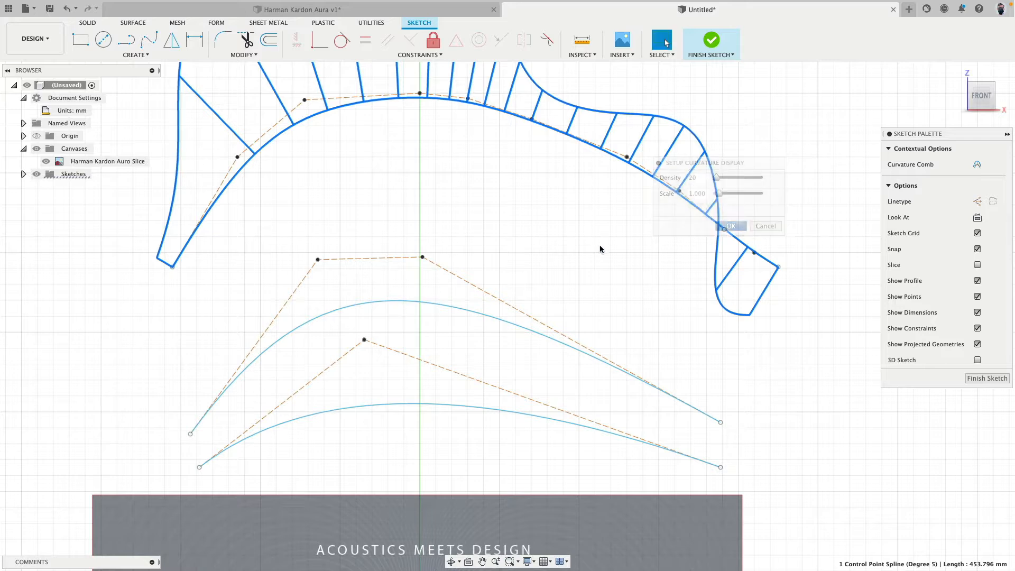
Move two control points on the eleven-point spline's right slope to X 120, Z 560 mm and about X 74, Z 589 mm.
{"action": "scroll", "coordinate": [534, 232], "scroll_direction": "down", "scroll_amount": 4}
{"action": "middle_click_drag", "start_coordinate": [515, 233], "coordinate": [471, 279]}
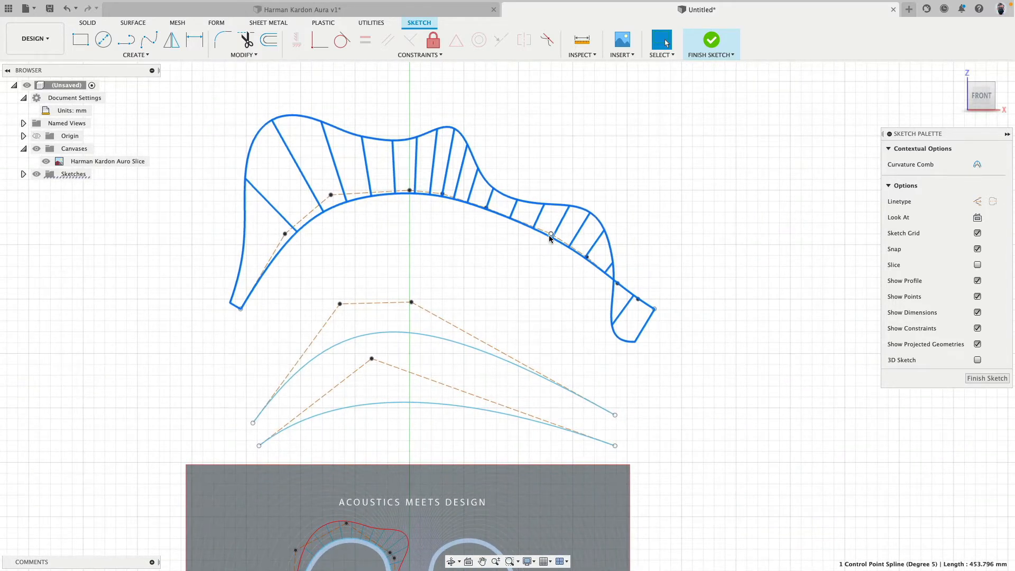
{"action": "mouse_move", "coordinate": [550, 236]}
{"action": "left_mouse_down"}
{"action": "mouse_move", "coordinate": [547, 225]}
{"action": "mouse_move", "coordinate": [540, 234]}
{"action": "left_mouse_up"}
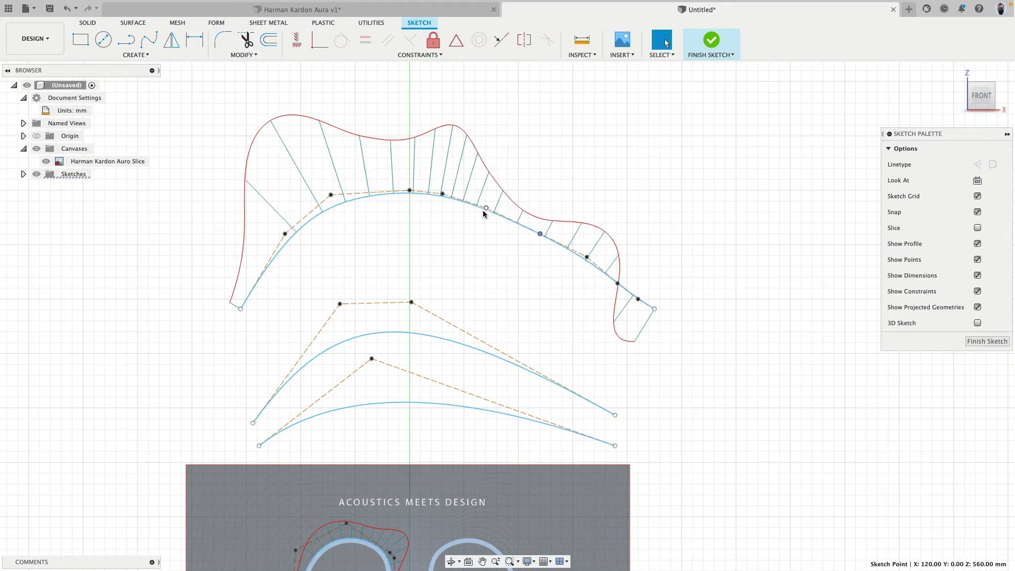
{"action": "left_click_drag", "start_coordinate": [483, 210], "coordinate": [487, 205]}
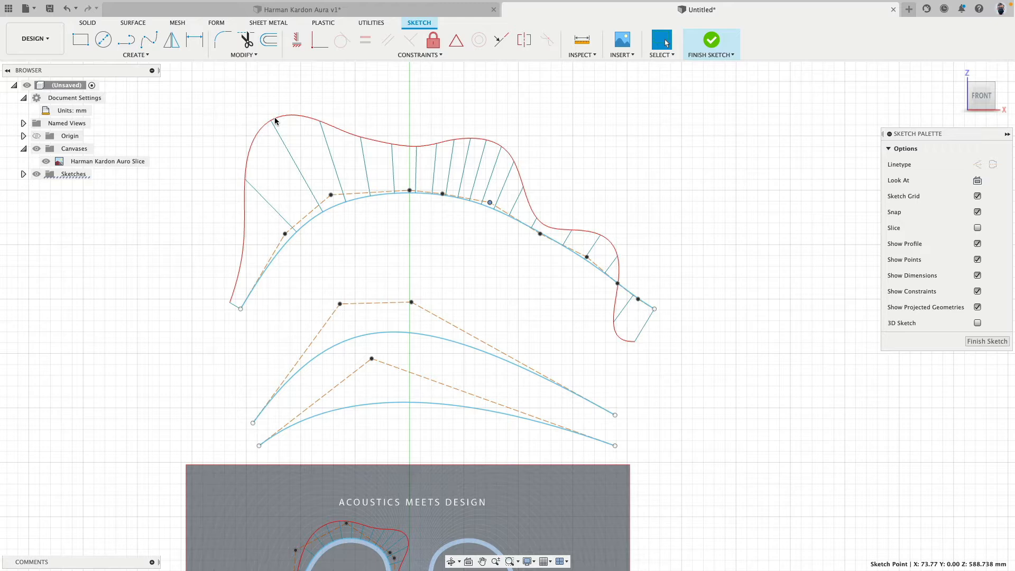
Flatten the eleven-point spline's left half by moving its left end to X -180, Z 510 mm and lowering the neighbouring control points.
{"action": "double_click", "coordinate": [311, 222]}
{"action": "mouse_move", "coordinate": [329, 195]}
{"action": "left_mouse_down"}
{"action": "mouse_move", "coordinate": [319, 190]}
{"action": "mouse_move", "coordinate": [310, 207]}
{"action": "mouse_move", "coordinate": [320, 193]}
{"action": "mouse_move", "coordinate": [333, 211]}
{"action": "left_mouse_up"}
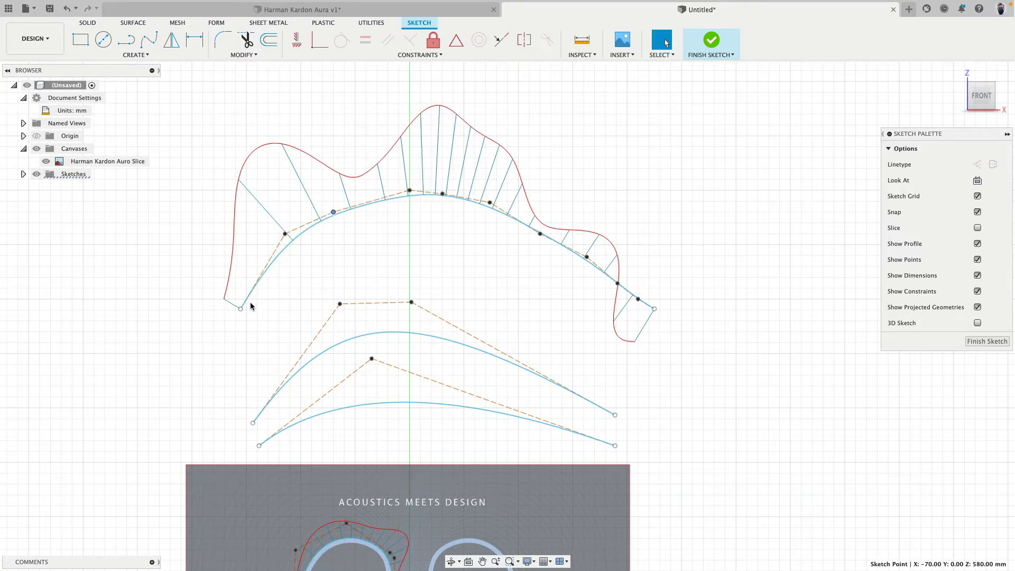
{"action": "left_click_drag", "start_coordinate": [240, 309], "coordinate": [214, 288]}
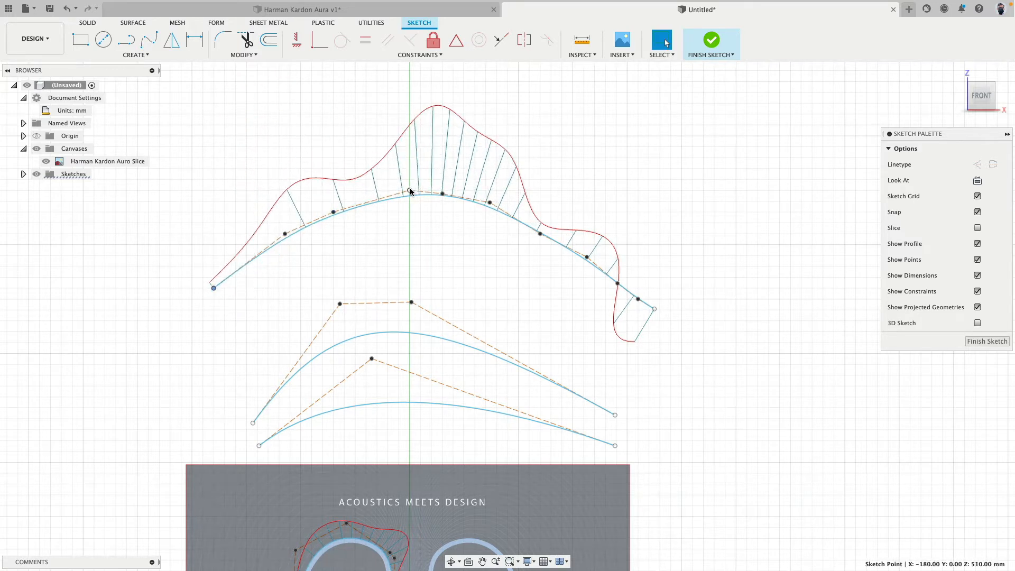
{"action": "left_click_drag", "start_coordinate": [409, 190], "coordinate": [409, 201]}
{"action": "left_click_drag", "start_coordinate": [333, 212], "coordinate": [289, 243]}
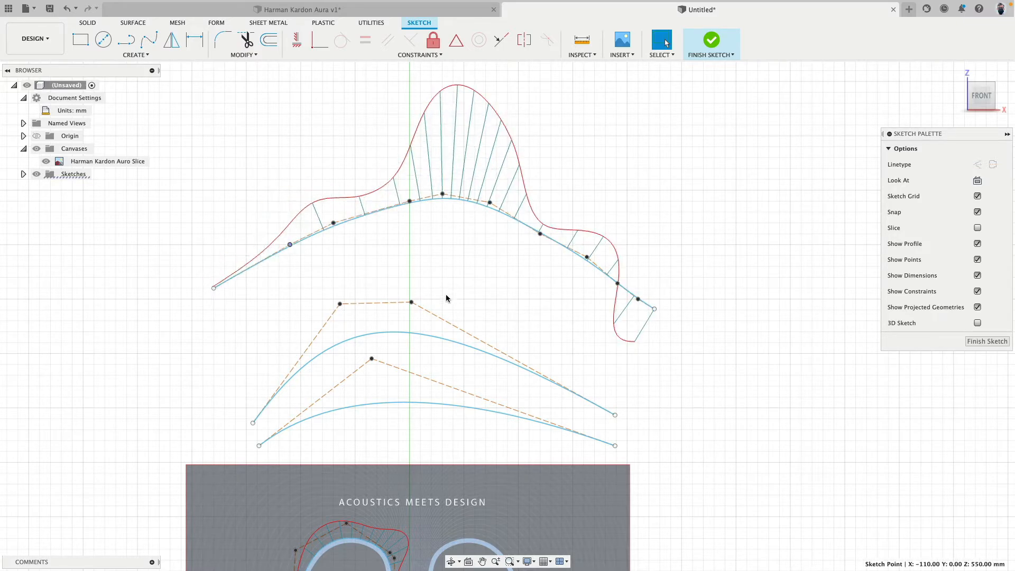
Turn on the curvature display for the four-point sample spline with density 20 and scale 1.000.
{"action": "middle_click_drag", "start_coordinate": [449, 297], "coordinate": [440, 273]}
{"action": "left_click", "coordinate": [406, 311]}
{"action": "right_click", "coordinate": [406, 311]}
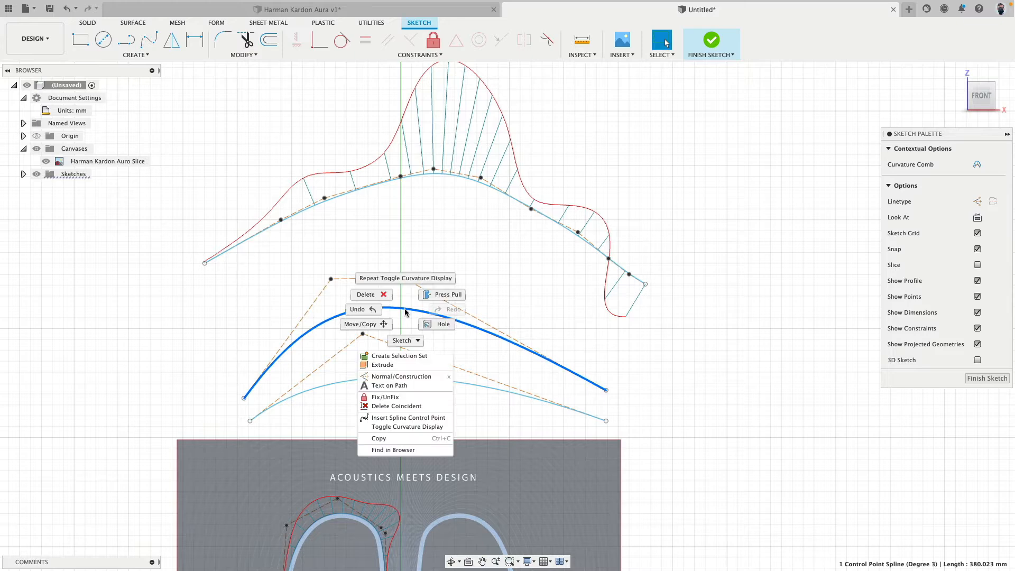
{"action": "left_click", "coordinate": [421, 428]}
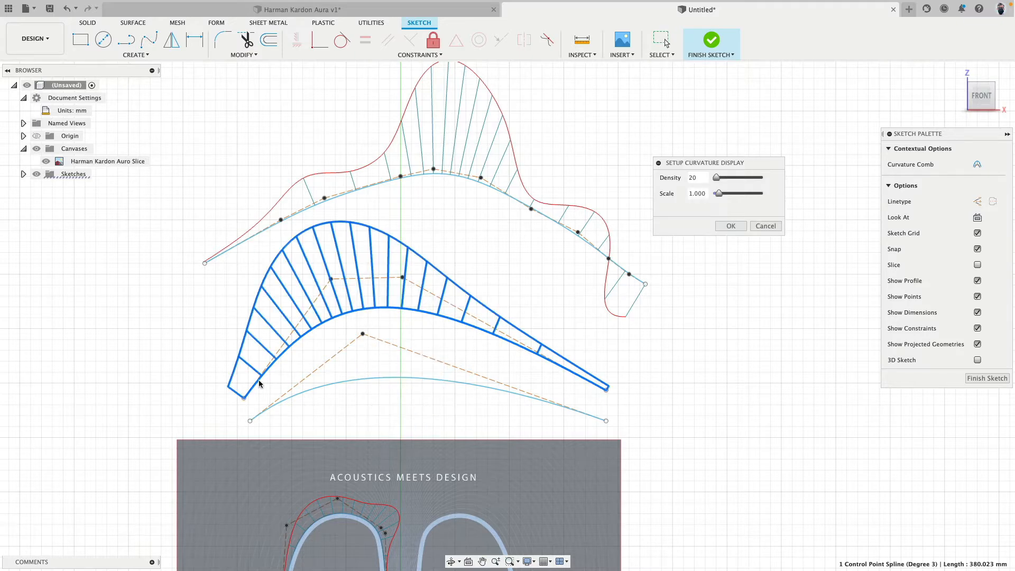
{"action": "left_click", "coordinate": [734, 229]}
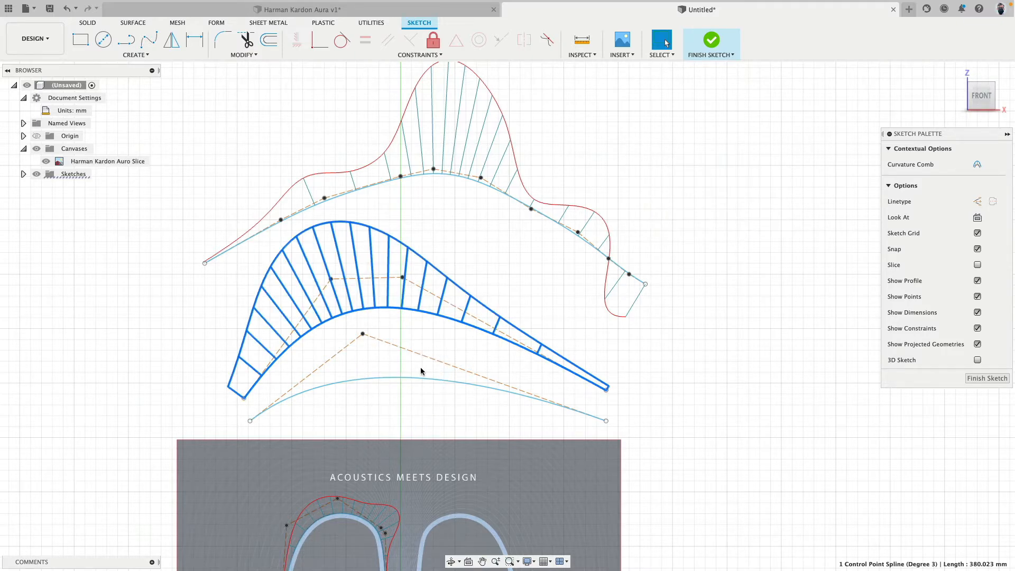
Show the curvature of the four-point and three-point sample splines together with density 20 and scale 1.000.
{"action": "left_click", "coordinate": [403, 378]}
{"action": "right_click", "coordinate": [402, 379]}
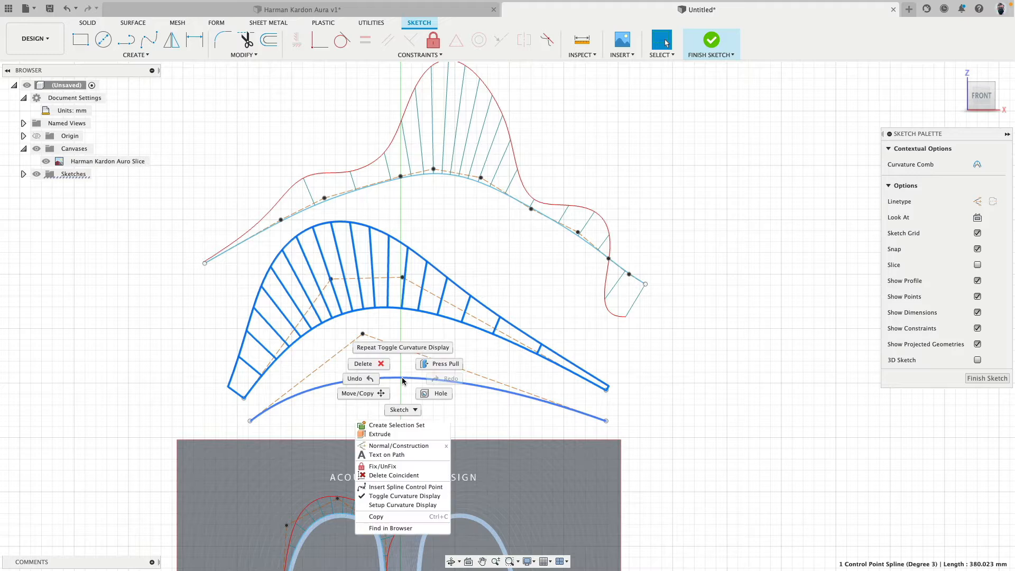
{"action": "left_click", "coordinate": [405, 496]}
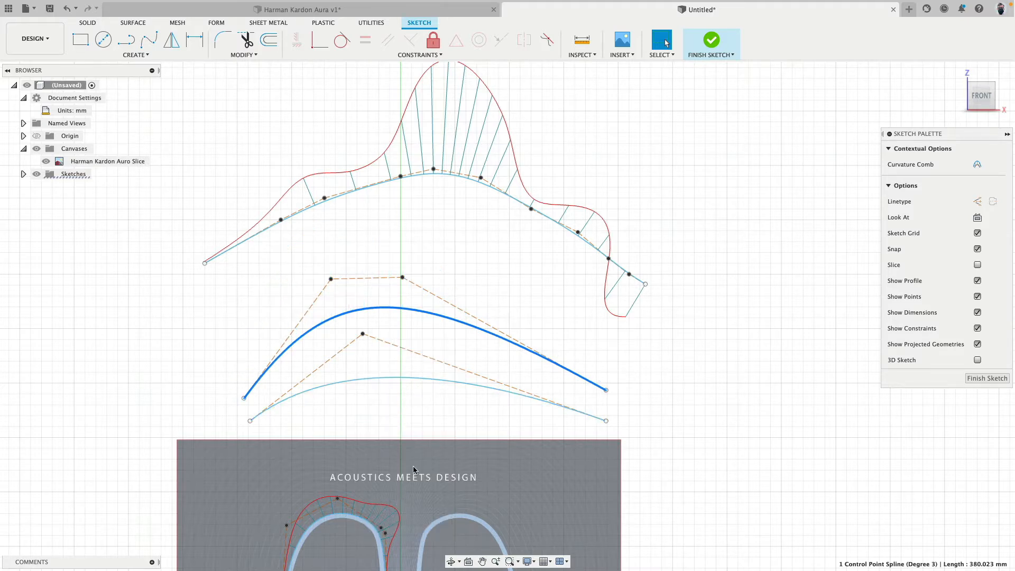
{"action": "left_click", "coordinate": [410, 378], "text": "shift"}
{"action": "right_click", "coordinate": [410, 378]}
{"action": "left_click", "coordinate": [420, 475]}
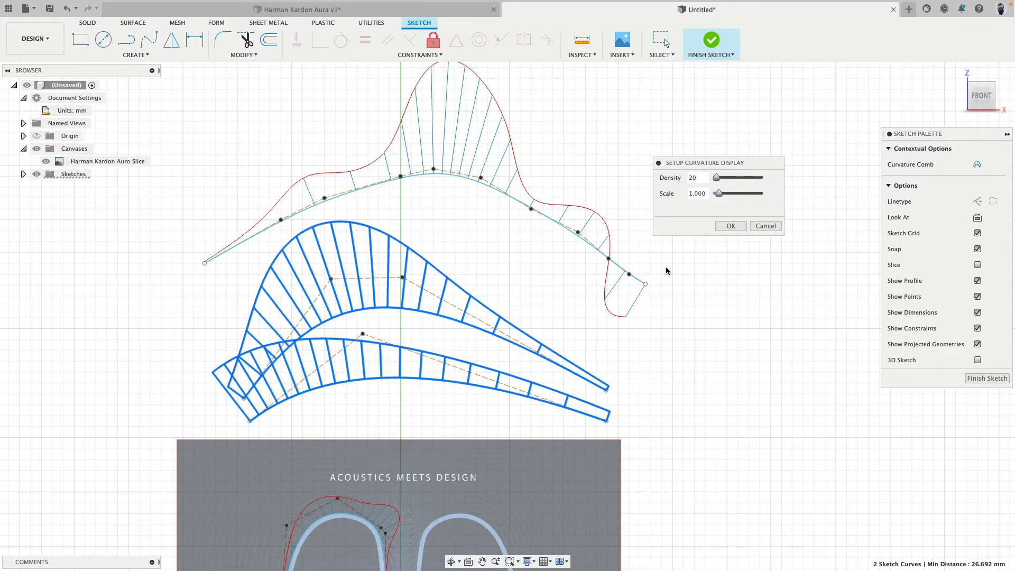
{"action": "key", "text": "Return"}
Move the three-point spline's left end to about X -94, Z 373 mm, and delete that spline.
{"action": "left_click_drag", "start_coordinate": [250, 420], "coordinate": [298, 412]}
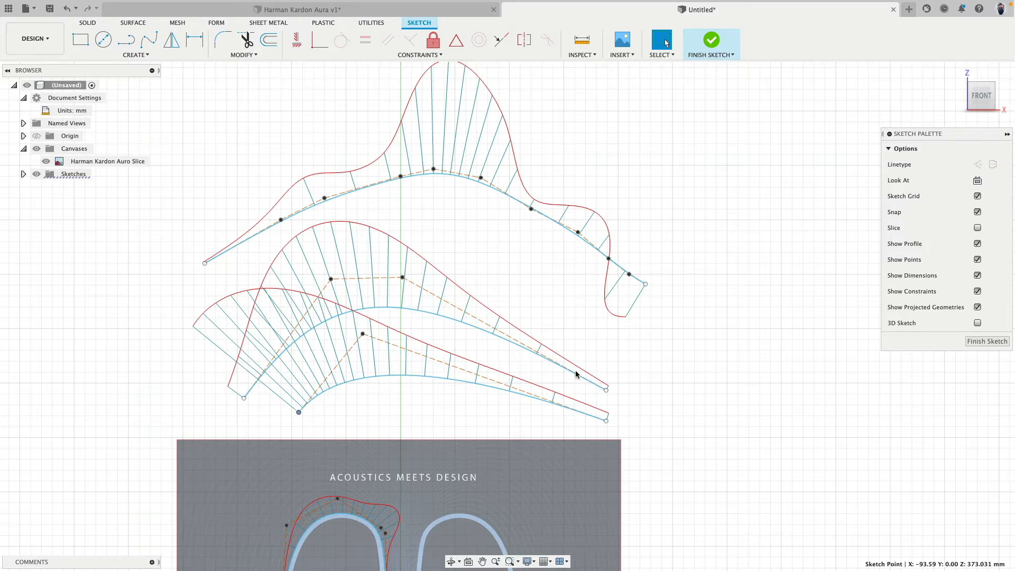
{"action": "left_click", "coordinate": [436, 378]}
{"action": "key", "text": "Delete"}
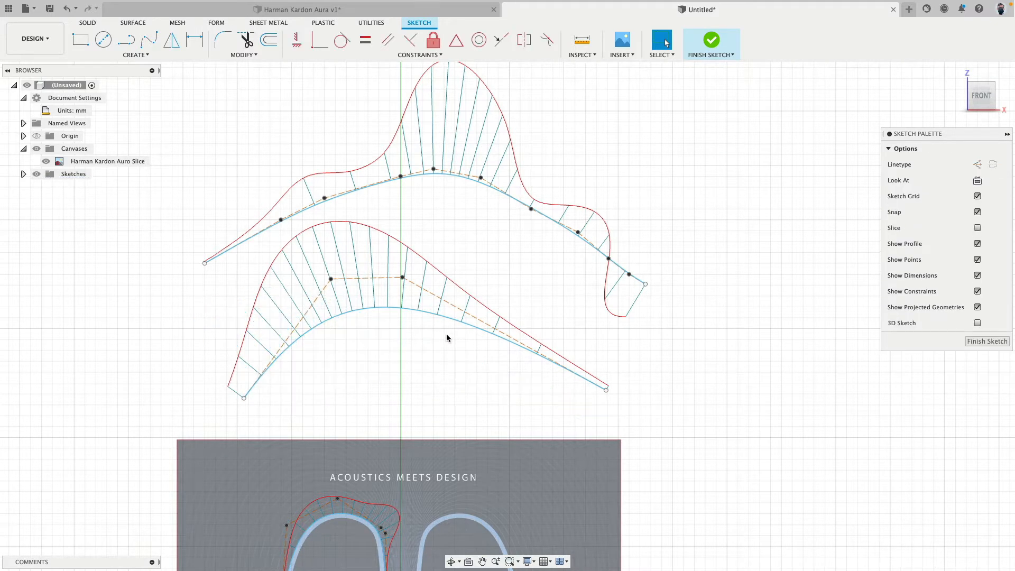
Shift the eleven-point spline's peak control point to about X 39, Z 595 mm, and delete that point.
{"action": "mouse_move", "coordinate": [555, 262]}
{"action": "middle_mouse_down"}
{"action": "mouse_move", "coordinate": [568, 296]}
{"action": "mouse_move", "coordinate": [618, 345]}
{"action": "middle_mouse_up"}
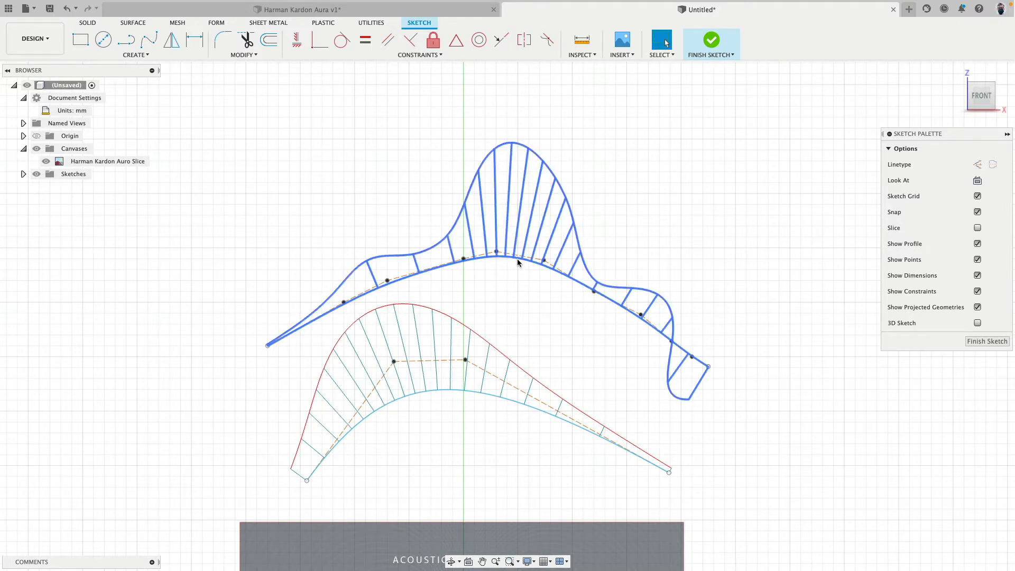
{"action": "left_click_drag", "start_coordinate": [496, 251], "coordinate": [505, 252]}
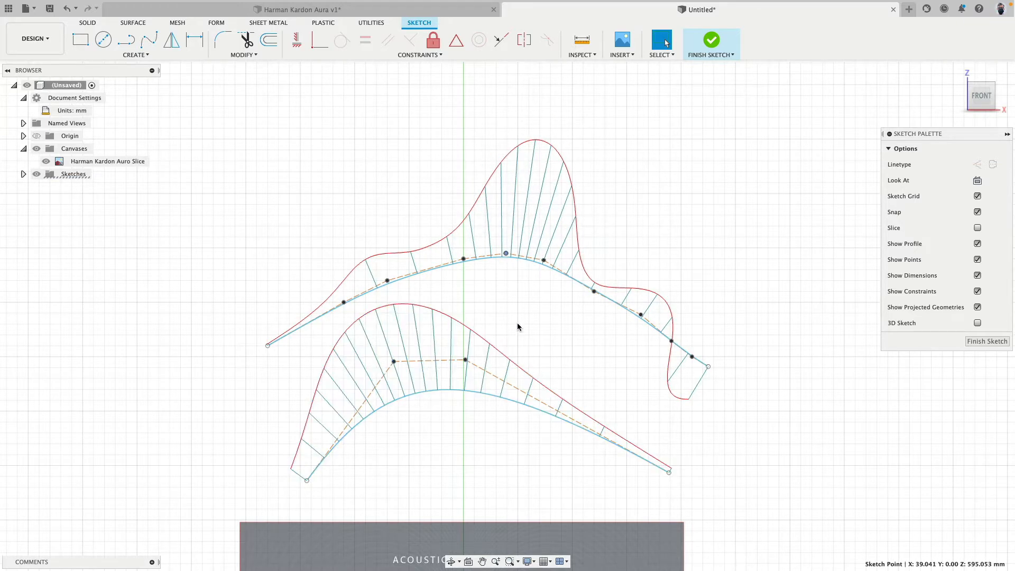
{"action": "middle_click_drag", "start_coordinate": [518, 327], "coordinate": [524, 270]}
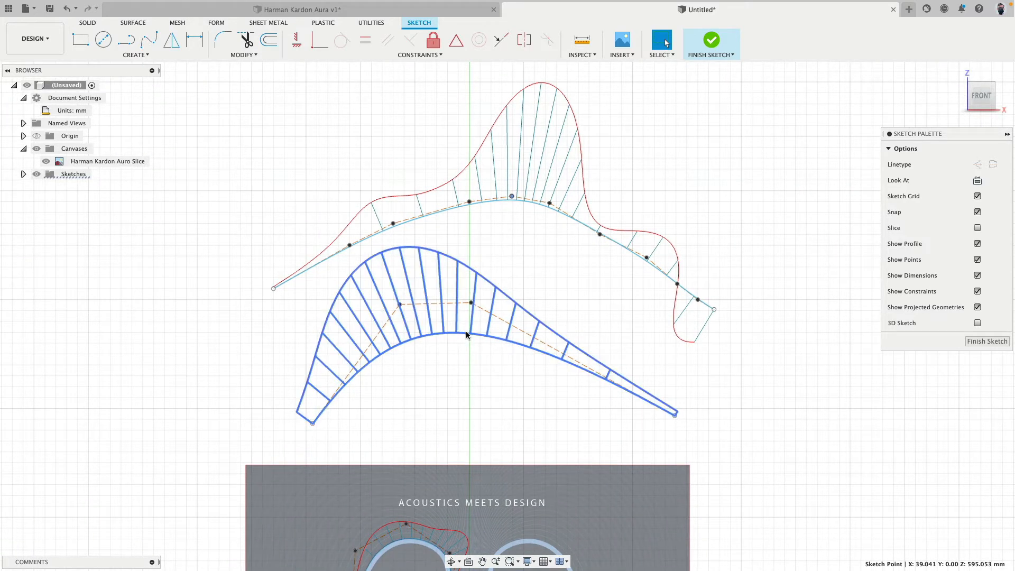
{"action": "left_click", "coordinate": [498, 201]}
{"action": "left_click", "coordinate": [512, 196]}
{"action": "key", "text": "Delete"}
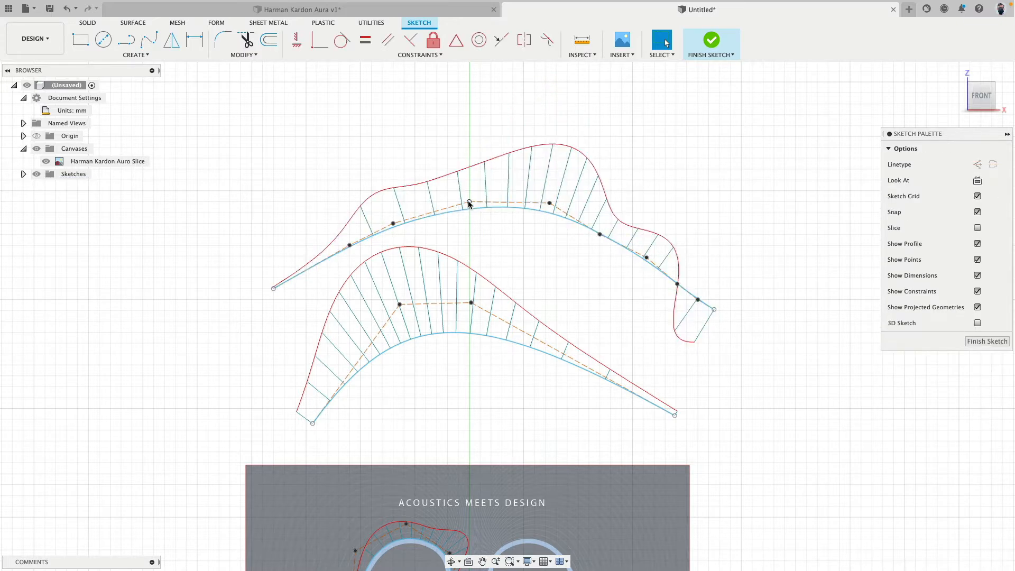
Delete four more control points from the upper sample spline, one left of its crest and three on its right slope.
{"action": "left_click", "coordinate": [469, 202]}
{"action": "key", "text": "Delete"}
{"action": "left_click", "coordinate": [646, 257]}
{"action": "key", "text": "Delete"}
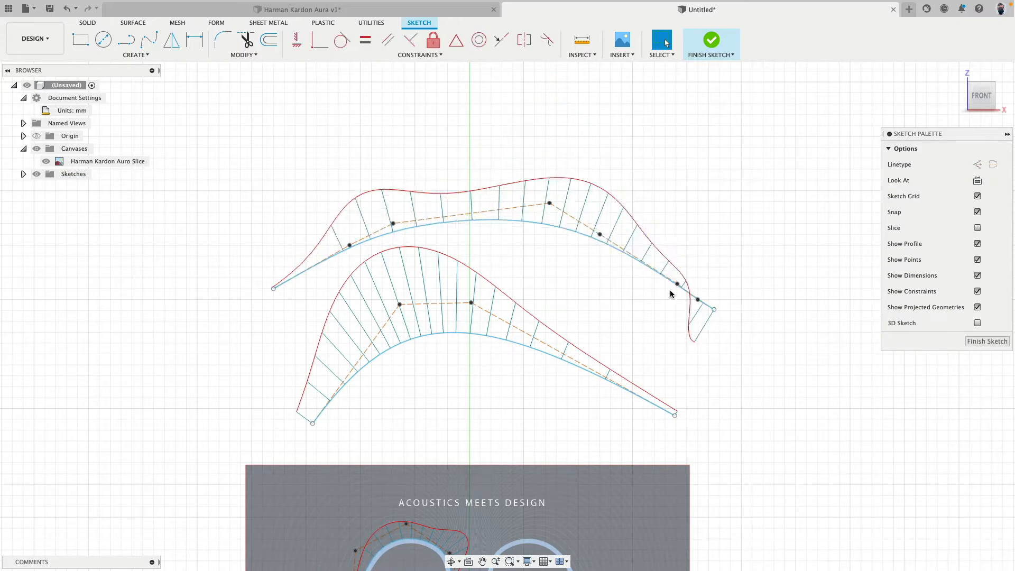
{"action": "left_click", "coordinate": [697, 300]}
{"action": "key", "text": "Delete"}
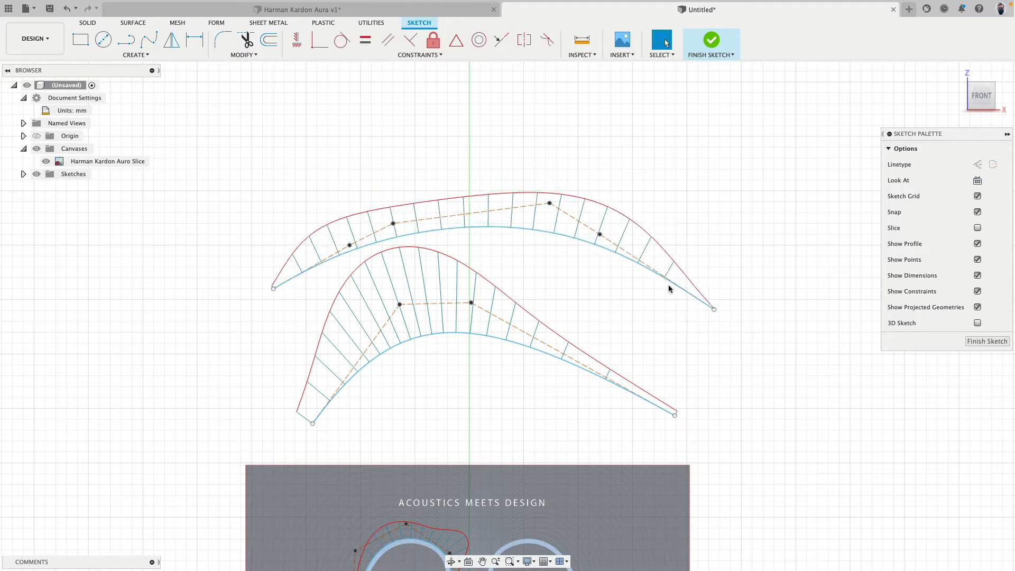
Reshape the reduced upper spline into a smooth arch by moving its four inner control points upward, the rightmost to X 110, Z 570 mm.
{"action": "left_click_drag", "start_coordinate": [549, 203], "coordinate": [450, 176]}
{"action": "left_click_drag", "start_coordinate": [398, 227], "coordinate": [375, 204]}
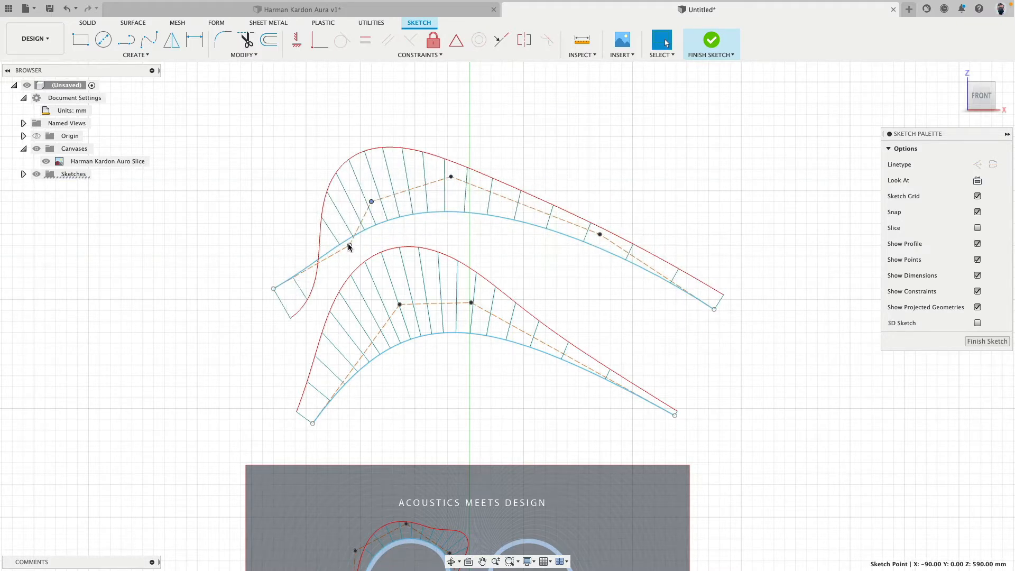
{"action": "left_click_drag", "start_coordinate": [351, 246], "coordinate": [328, 224]}
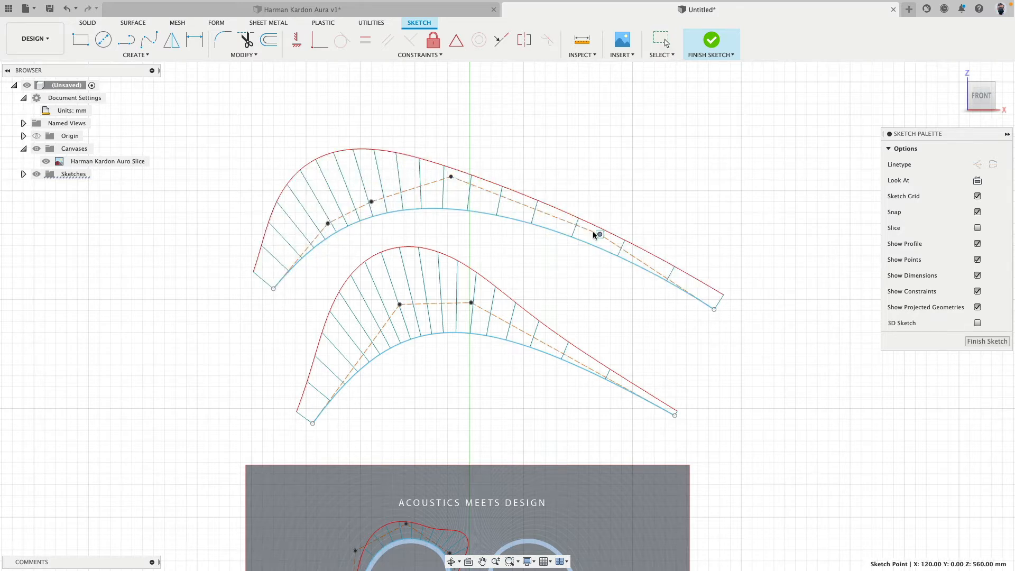
{"action": "left_click_drag", "start_coordinate": [597, 234], "coordinate": [589, 224]}
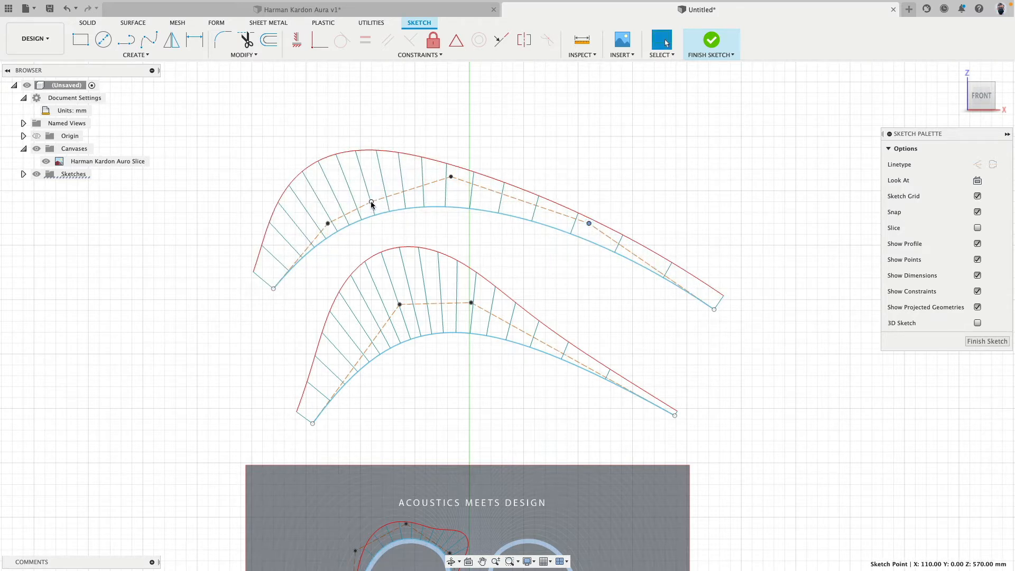
Fine-tune the upper spline's four inner control points, placing the crest point at about X -7, Z 614 mm and the rightmost at X 120, Z 570 mm.
{"action": "left_click_drag", "start_coordinate": [371, 202], "coordinate": [376, 186]}
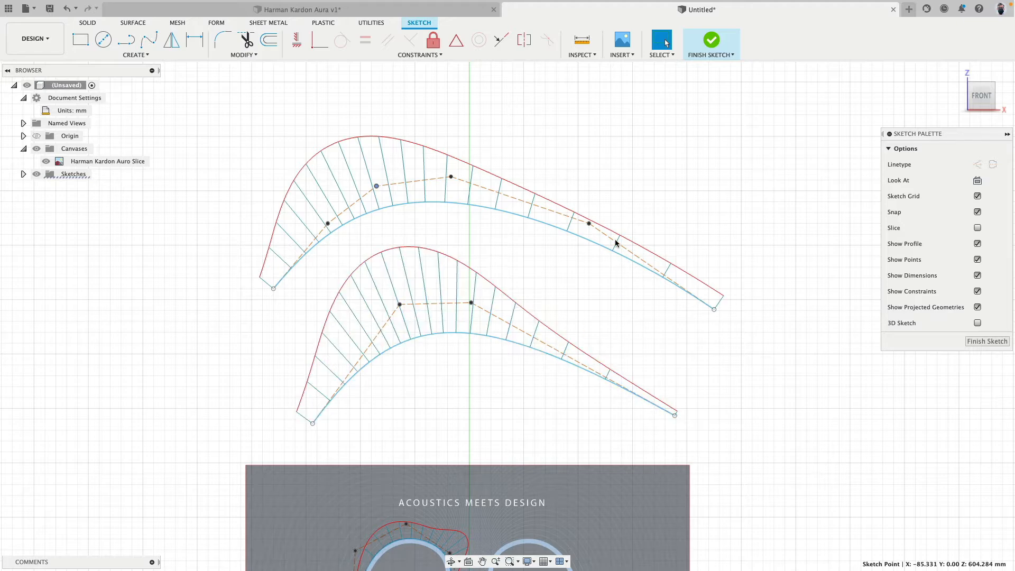
{"action": "left_click_drag", "start_coordinate": [589, 223], "coordinate": [600, 223]}
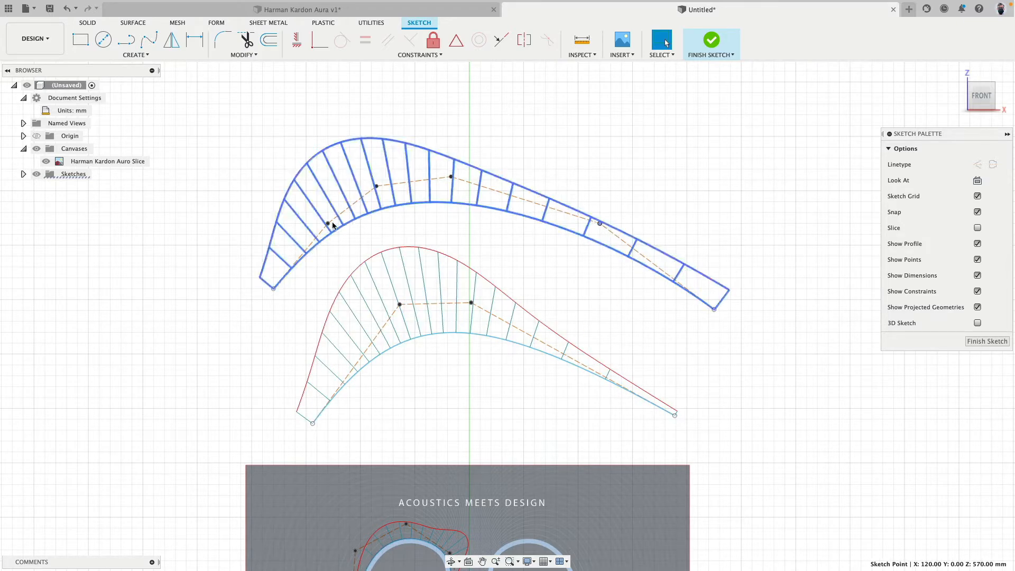
{"action": "left_click_drag", "start_coordinate": [328, 223], "coordinate": [319, 217]}
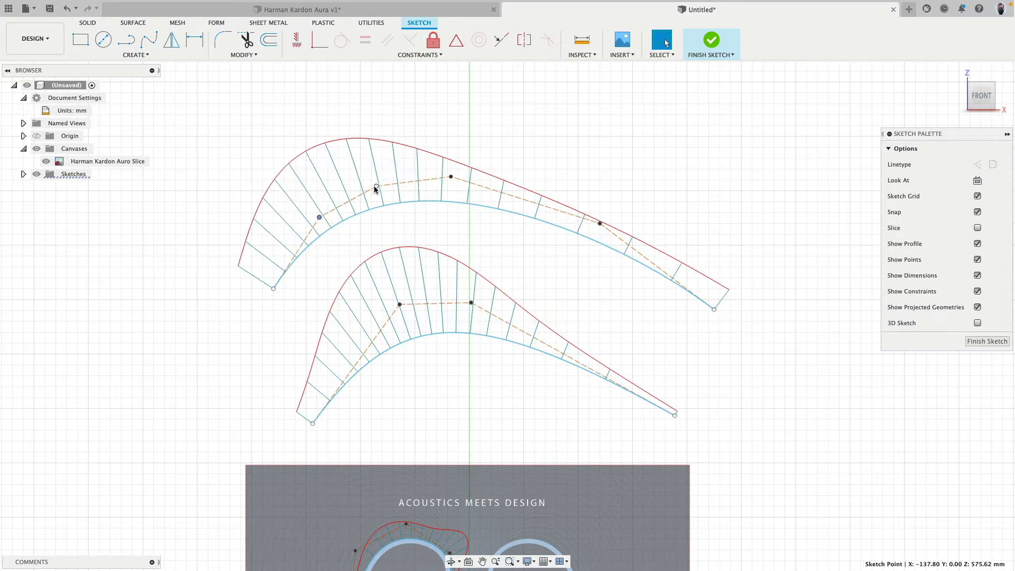
{"action": "left_click_drag", "start_coordinate": [375, 186], "coordinate": [382, 181]}
{"action": "left_click_drag", "start_coordinate": [451, 176], "coordinate": [462, 176]}
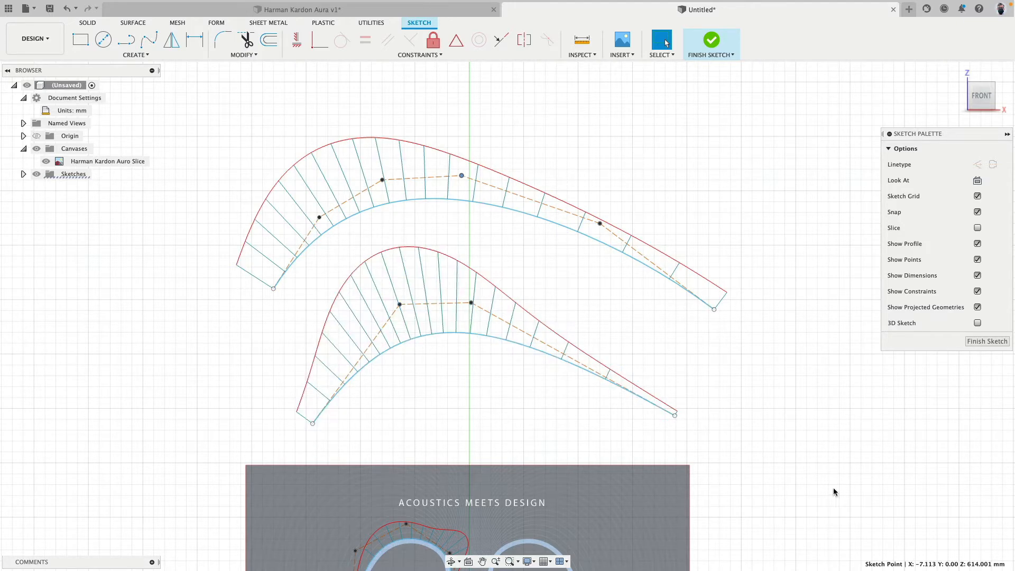
Delete the upper spline's control point just left of the crest and move the crest point up and to the left.
{"action": "left_click", "coordinate": [382, 180]}
{"action": "key", "text": "Delete"}
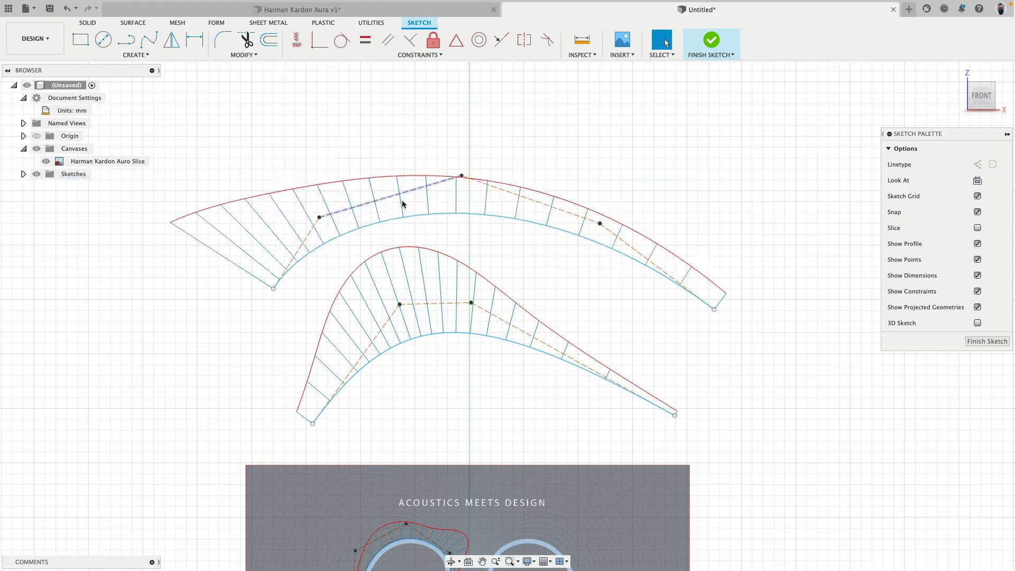
{"action": "mouse_move", "coordinate": [461, 176]}
{"action": "left_mouse_down"}
{"action": "mouse_move", "coordinate": [415, 152]}
{"action": "mouse_move", "coordinate": [418, 143]}
{"action": "left_mouse_up"}
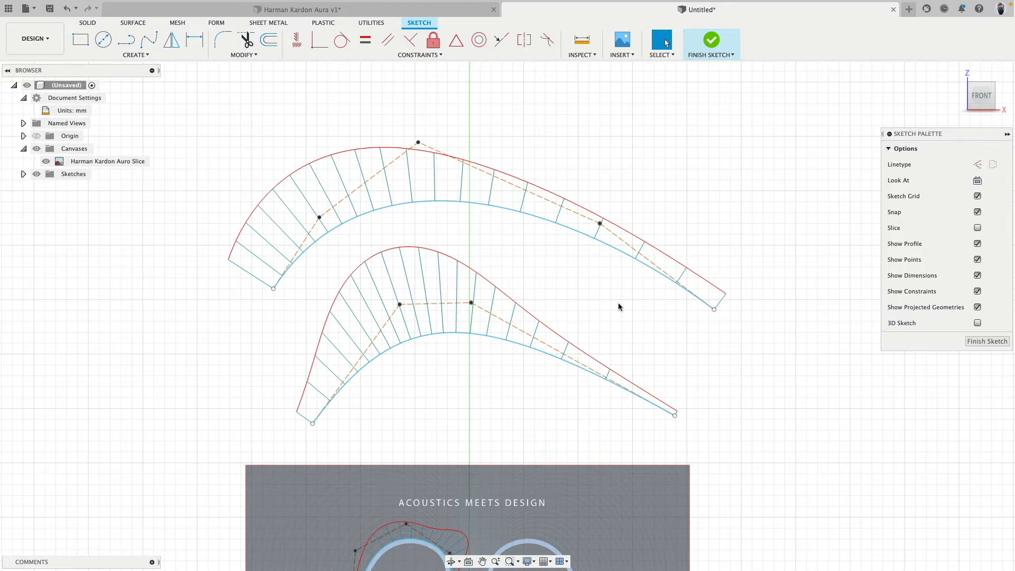
Delete the two remaining sample splines above the canvas.
{"action": "left_click", "coordinate": [514, 212]}
{"action": "key", "text": "Delete"}
{"action": "left_click", "coordinate": [485, 347]}
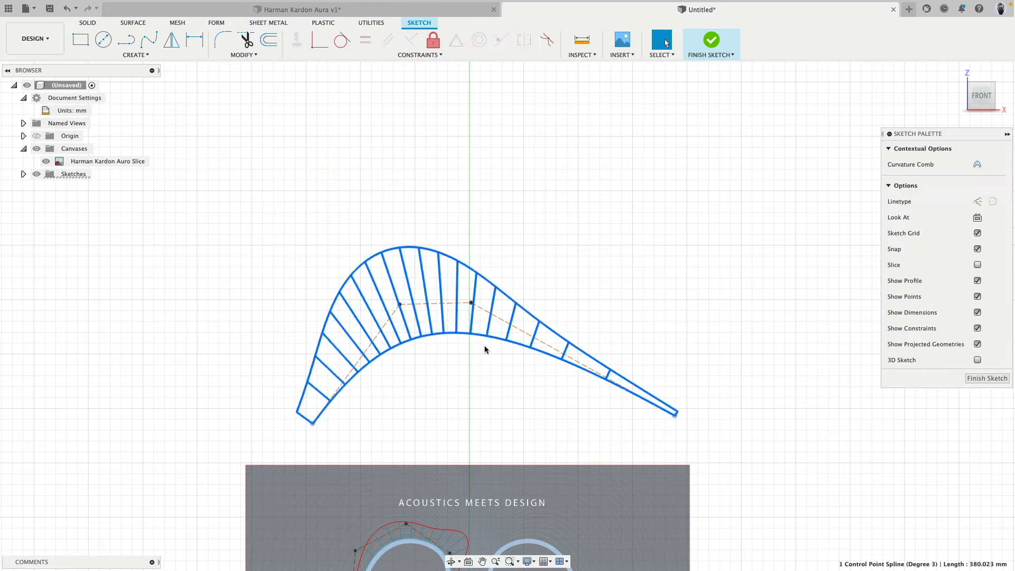
{"action": "key", "text": "Delete"}
Delete the middle control point on the outer left side of the speaker shell spline.
{"action": "middle_click_drag", "start_coordinate": [495, 403], "coordinate": [537, 134]}
{"action": "middle_click_drag", "start_coordinate": [495, 269], "coordinate": [498, 194]}
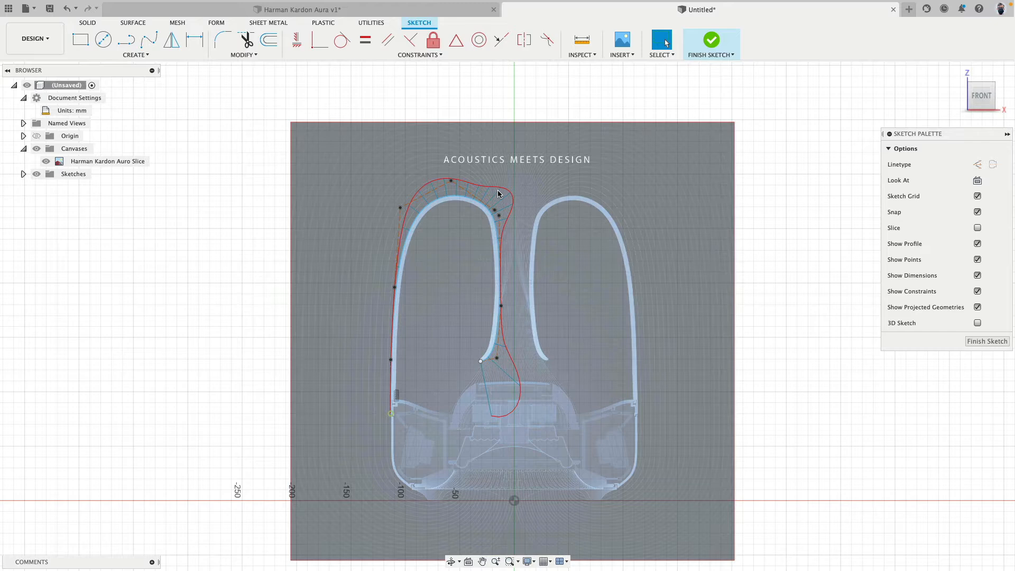
{"action": "scroll", "coordinate": [441, 260], "scroll_direction": "up", "scroll_amount": 2}
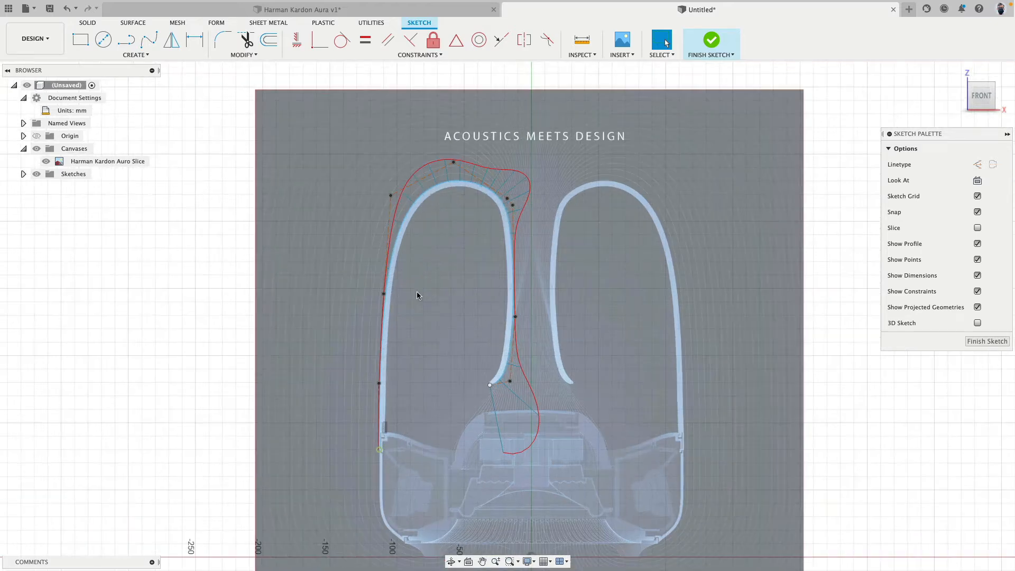
{"action": "left_click", "coordinate": [384, 293]}
{"action": "key", "text": "Delete"}
{"action": "scroll", "coordinate": [351, 242], "scroll_direction": "up", "scroll_amount": 2}
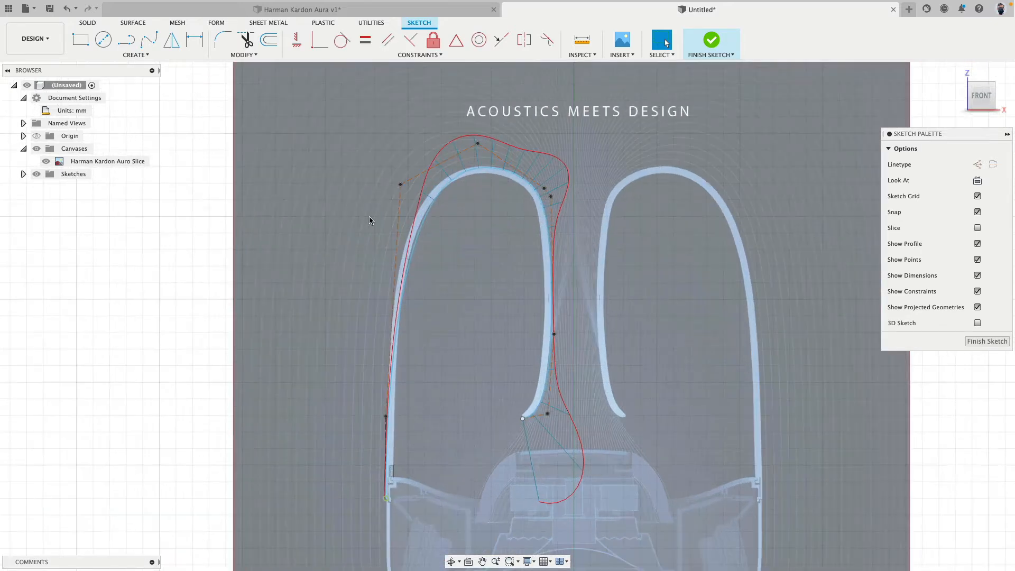
Move the shell spline's outer upper control point to about X -114, Z 273 mm so the curve follows the canvas outline.
{"action": "mouse_move", "coordinate": [401, 186]}
{"action": "left_mouse_down"}
{"action": "mouse_move", "coordinate": [378, 202]}
{"action": "mouse_move", "coordinate": [381, 183]}
{"action": "left_mouse_up"}
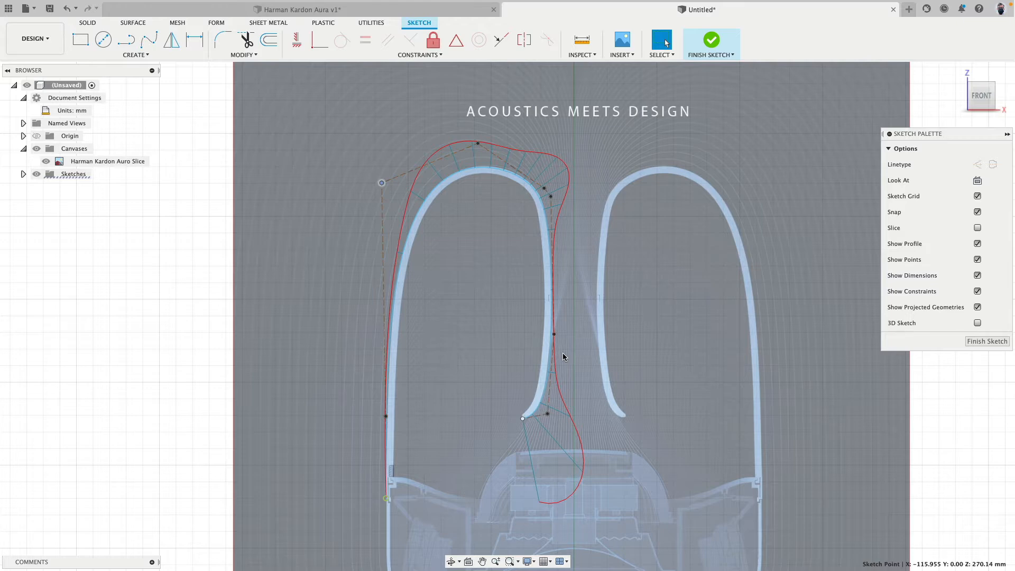
{"action": "scroll", "coordinate": [452, 306], "scroll_direction": "up", "scroll_amount": 5}
{"action": "scroll", "coordinate": [451, 306], "scroll_direction": "down", "scroll_amount": 2}
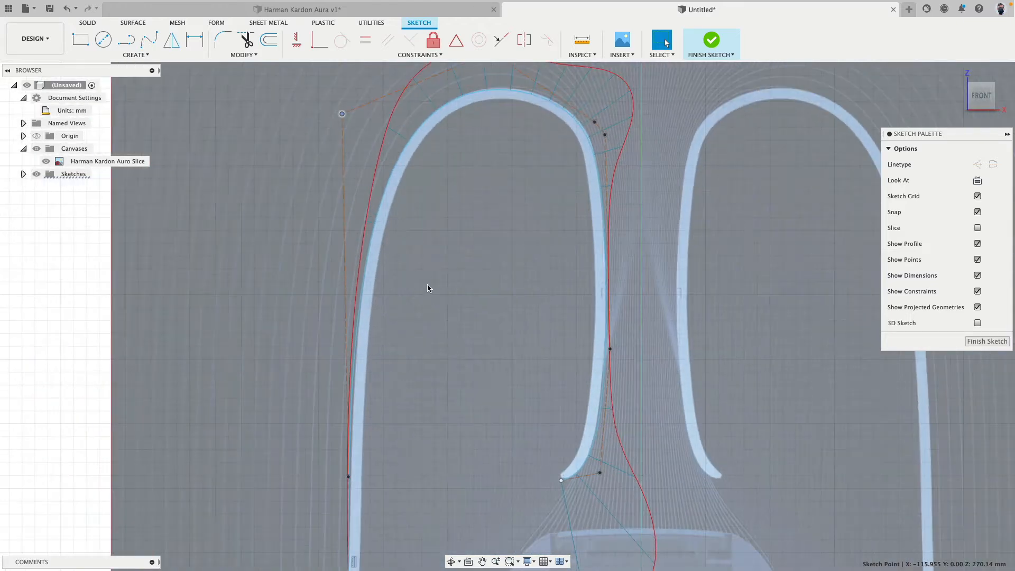
{"action": "middle_click_drag", "start_coordinate": [385, 189], "coordinate": [373, 230]}
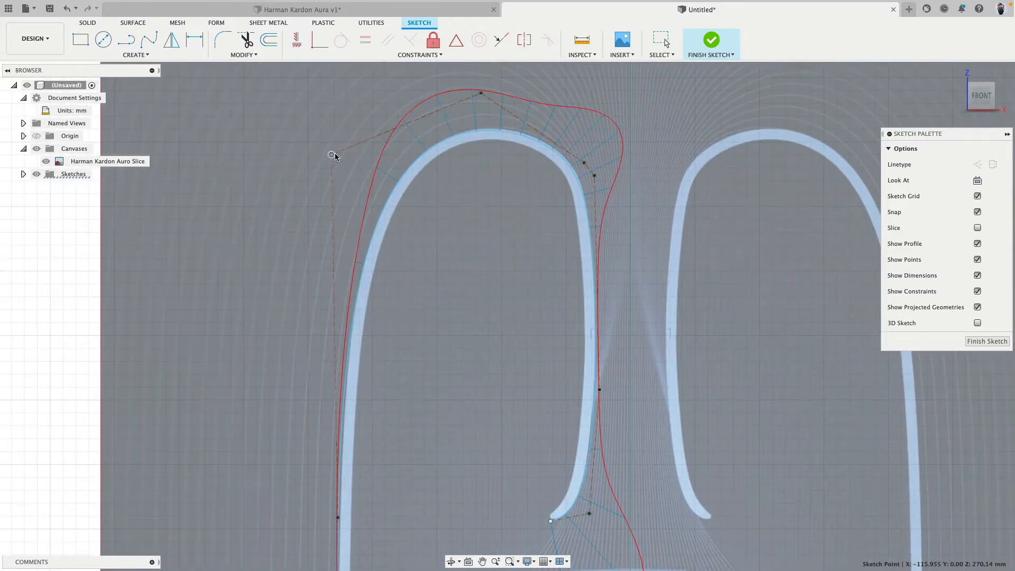
{"action": "left_click_drag", "start_coordinate": [335, 154], "coordinate": [336, 146]}
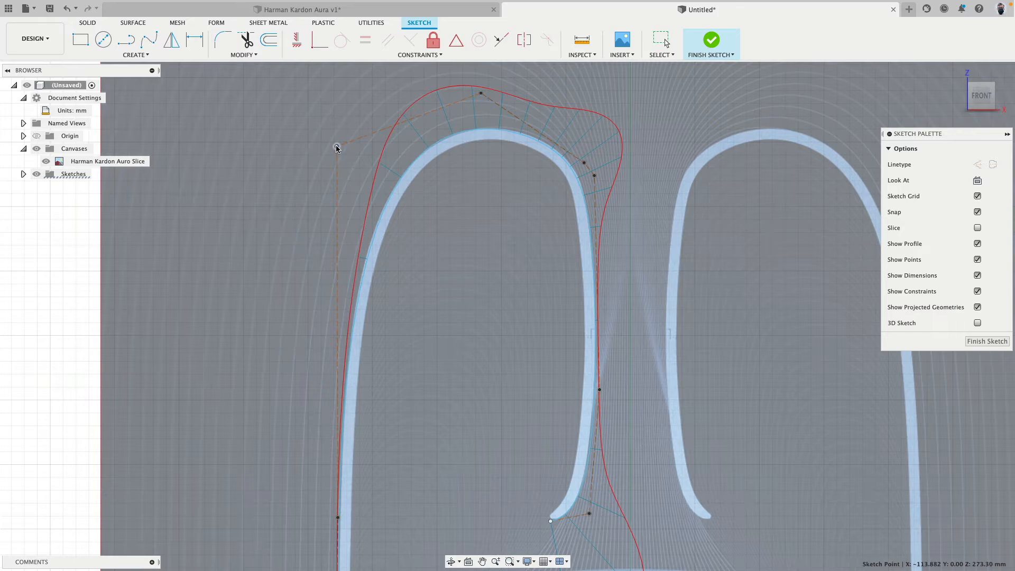
{"action": "scroll", "coordinate": [443, 257], "scroll_direction": "down", "scroll_amount": 3}
Turn off the curvature comb display on the upper shell spline.
{"action": "right_click", "coordinate": [439, 182]}
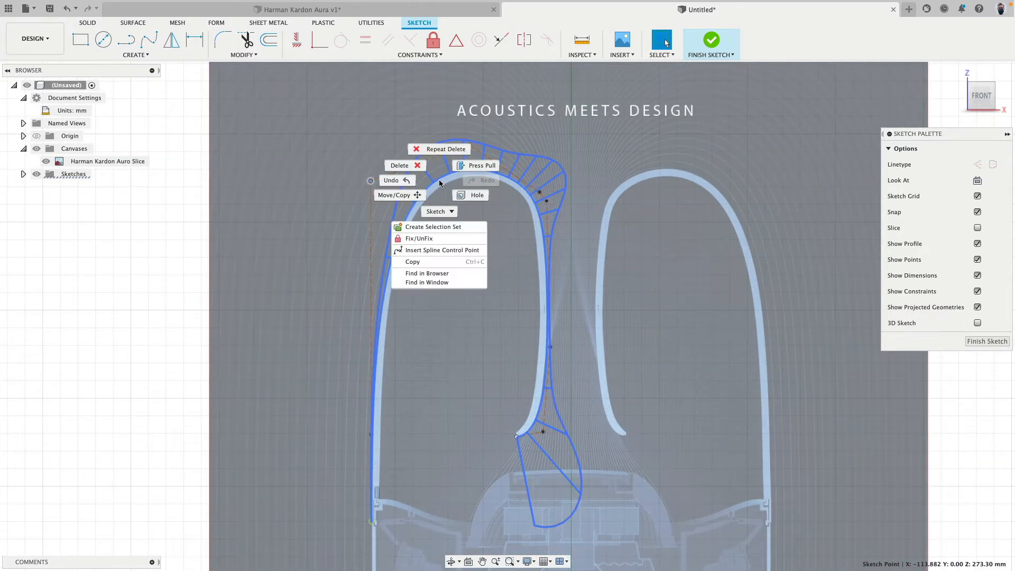
{"action": "key", "text": "Escape"}
{"action": "left_click", "coordinate": [430, 192]}
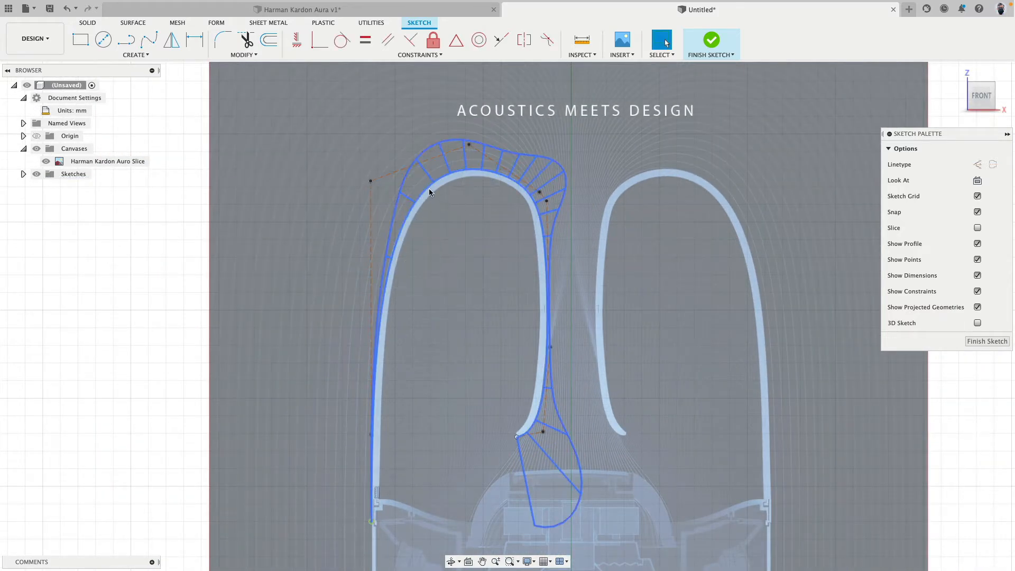
{"action": "right_click", "coordinate": [429, 190]}
{"action": "left_click", "coordinate": [452, 307]}
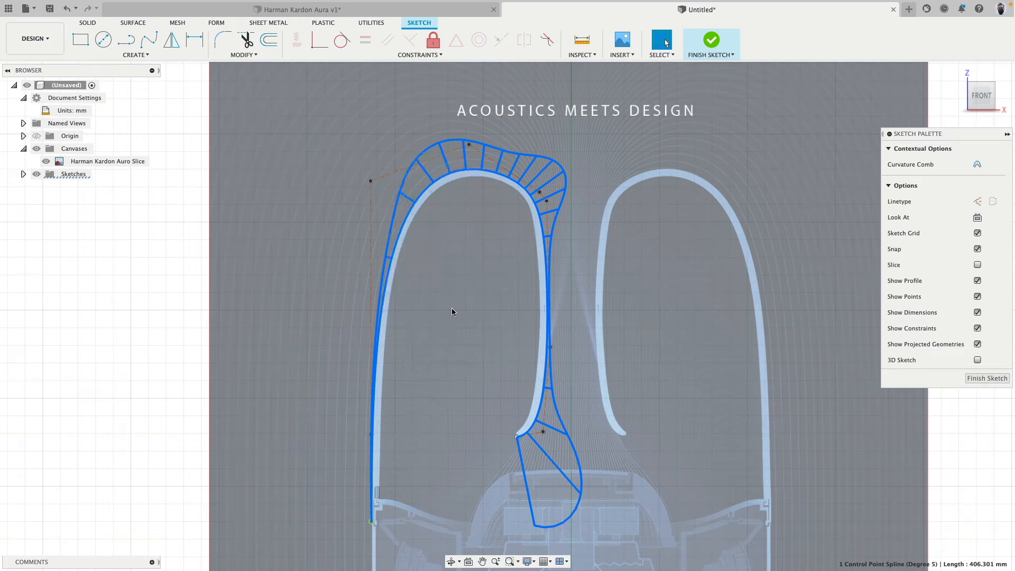
{"action": "left_click", "coordinate": [451, 307]}
Sketch a 45 mm vertical line down from the shell spline's lower end, continued by a sloped line to the shell's lower corner.
{"action": "middle_click_drag", "start_coordinate": [451, 307], "coordinate": [474, 265]}
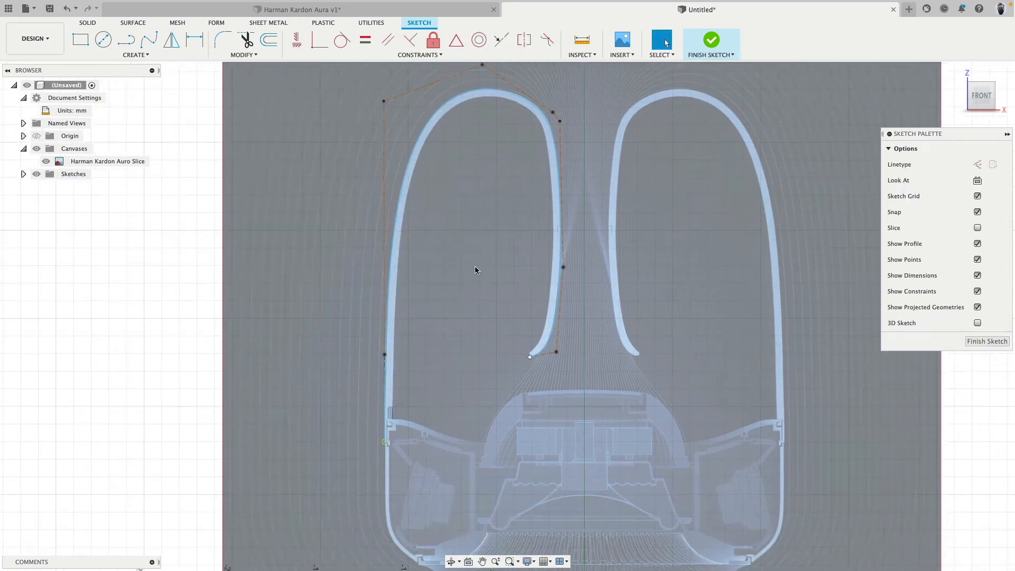
{"action": "middle_click_drag", "start_coordinate": [493, 418], "coordinate": [500, 290]}
{"action": "scroll", "coordinate": [472, 354], "scroll_direction": "down", "scroll_amount": 3}
{"action": "scroll", "coordinate": [468, 359], "scroll_direction": "up", "scroll_amount": 8}
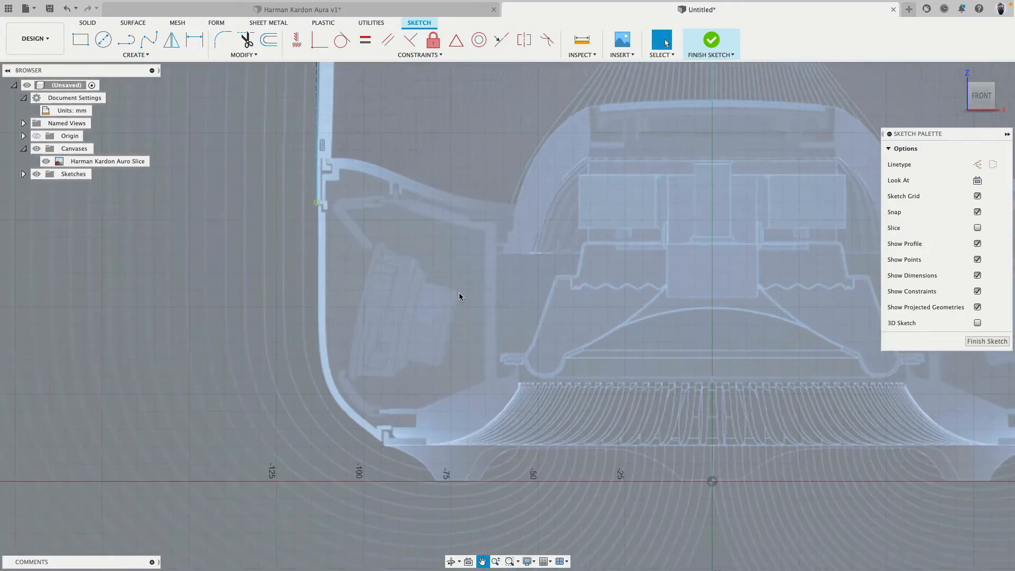
{"action": "scroll", "coordinate": [457, 296], "scroll_direction": "up", "scroll_amount": 3}
{"action": "middle_click_drag", "start_coordinate": [458, 296], "coordinate": [443, 252]}
{"action": "scroll", "coordinate": [443, 251], "scroll_direction": "down", "scroll_amount": 3}
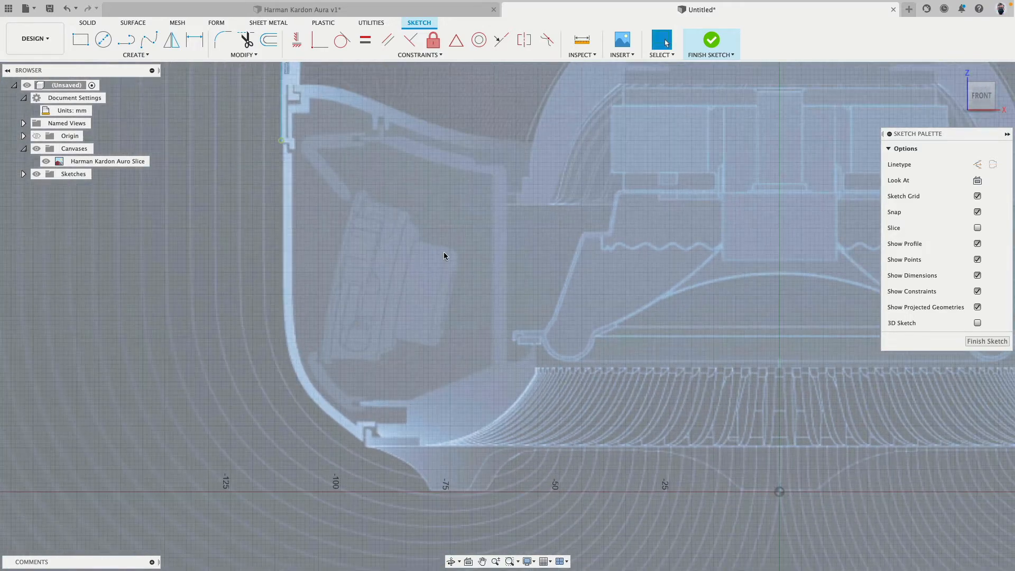
{"action": "left_click", "coordinate": [126, 40]}
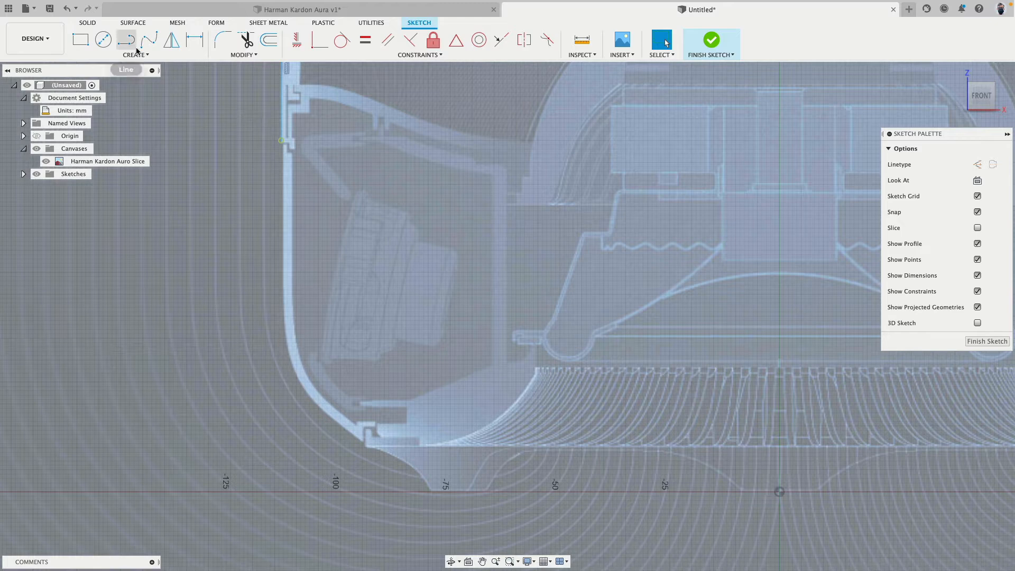
{"action": "left_click", "coordinate": [281, 141]}
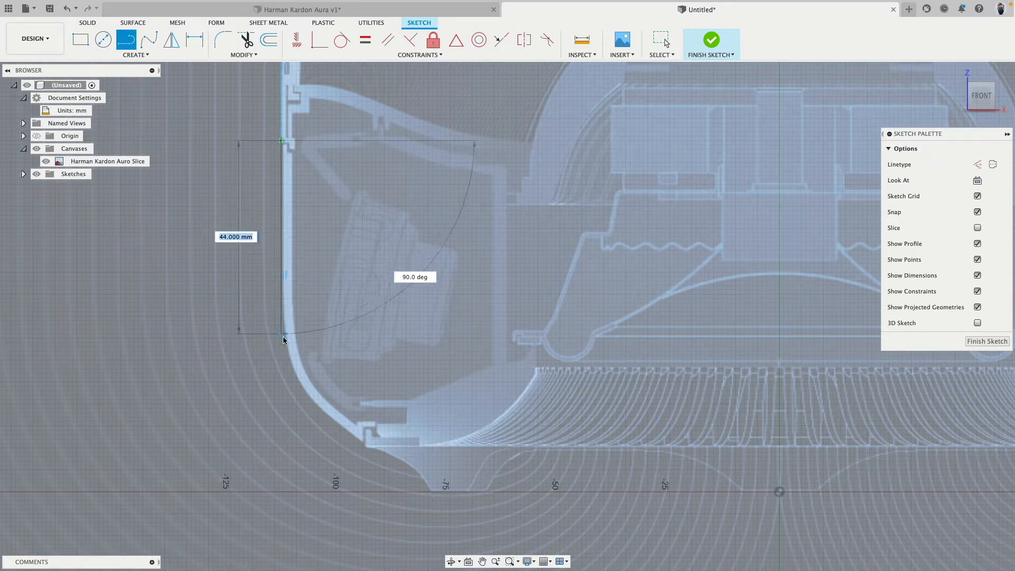
{"action": "left_click", "coordinate": [281, 337]}
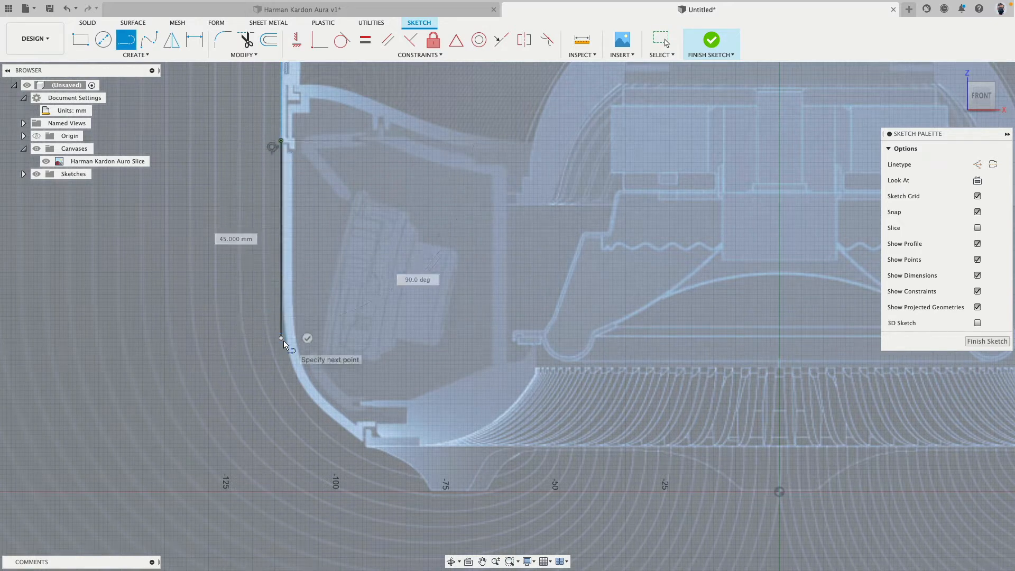
{"action": "scroll", "coordinate": [364, 442], "scroll_direction": "up", "scroll_amount": 4}
{"action": "left_click", "coordinate": [363, 439]}
{"action": "scroll", "coordinate": [360, 437], "scroll_direction": "down", "scroll_amount": 5}
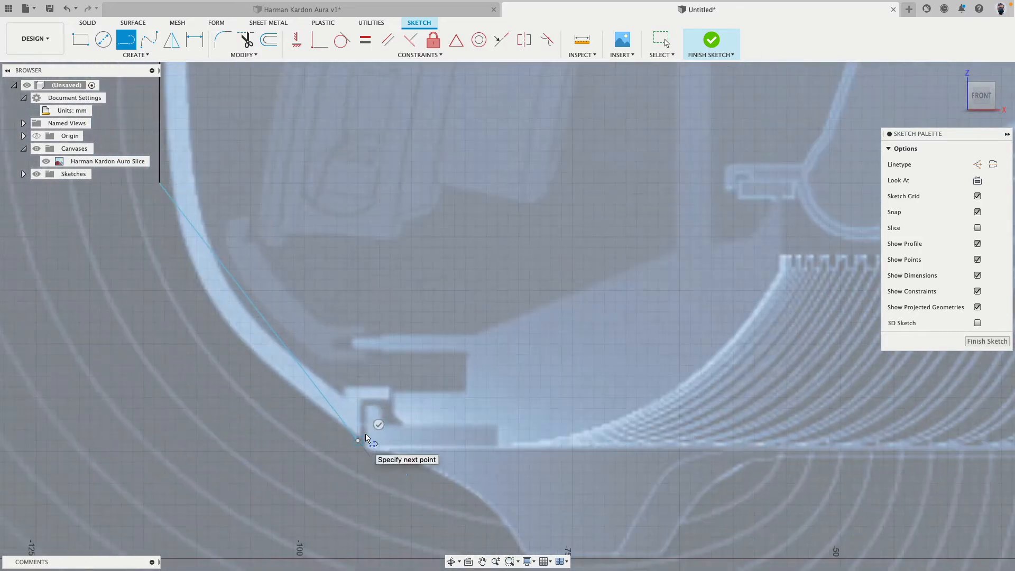
{"action": "key", "text": "Escape"}
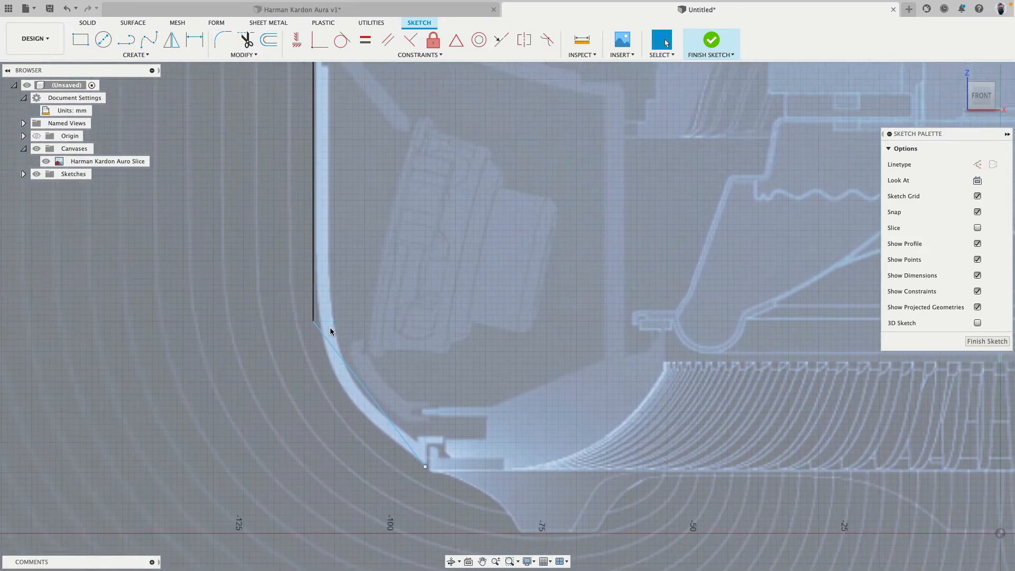
Move the shared corner point of the two lines down 8.645 mm.
{"action": "left_click", "coordinate": [313, 321]}
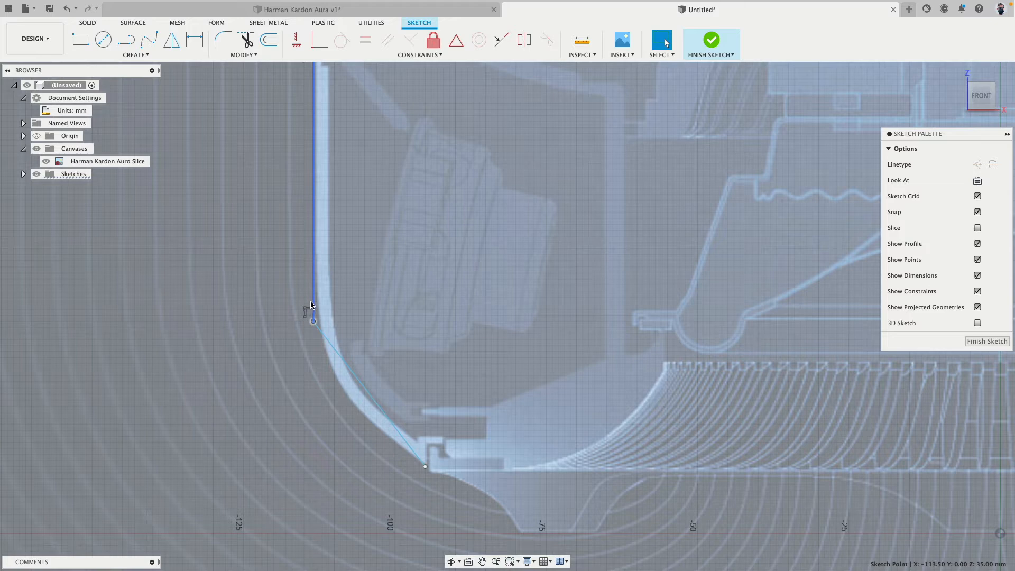
{"action": "key", "text": "m"}
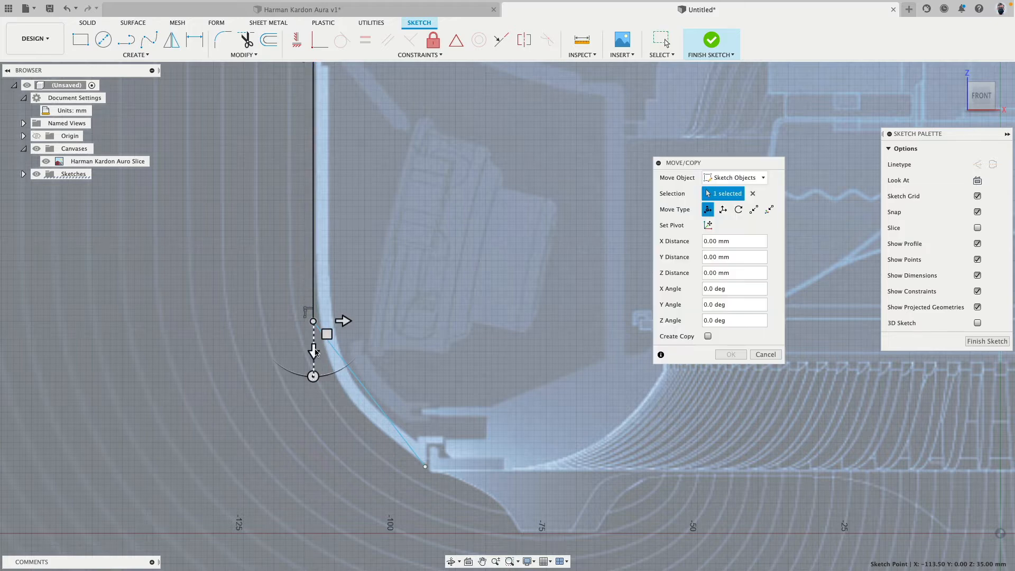
{"action": "left_click_drag", "start_coordinate": [313, 333], "coordinate": [315, 404]}
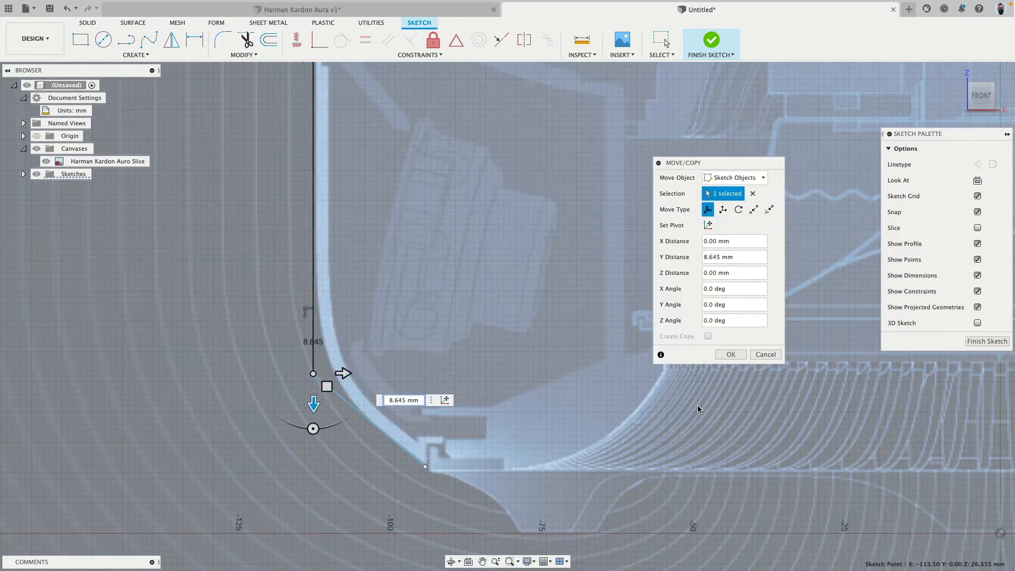
{"action": "left_click", "coordinate": [730, 355]}
Try a sketch fillet of about 29.9 mm radius between the vertical and sloped lines.
{"action": "scroll", "coordinate": [423, 287], "scroll_direction": "down", "scroll_amount": 3}
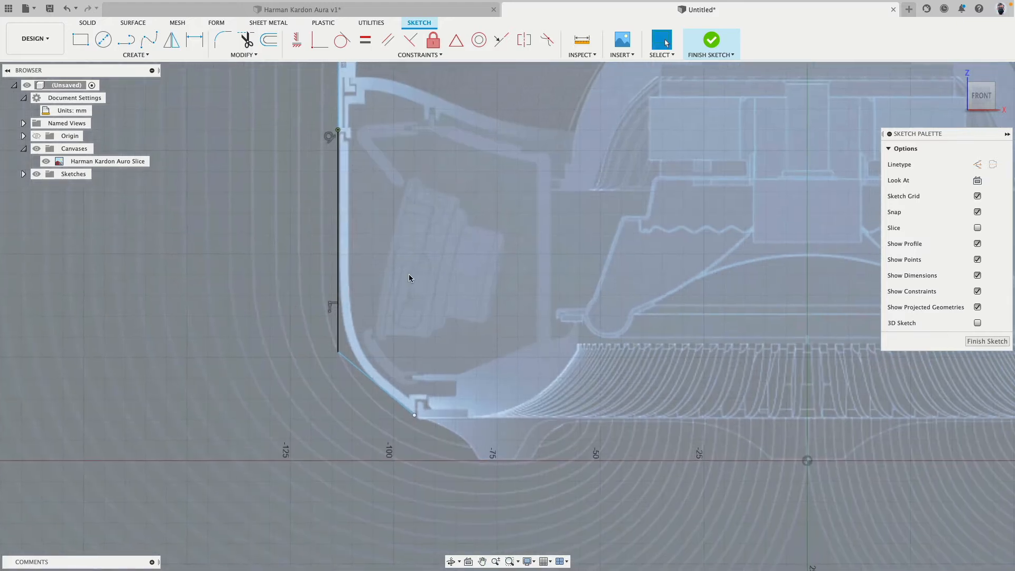
{"action": "left_click", "coordinate": [222, 39]}
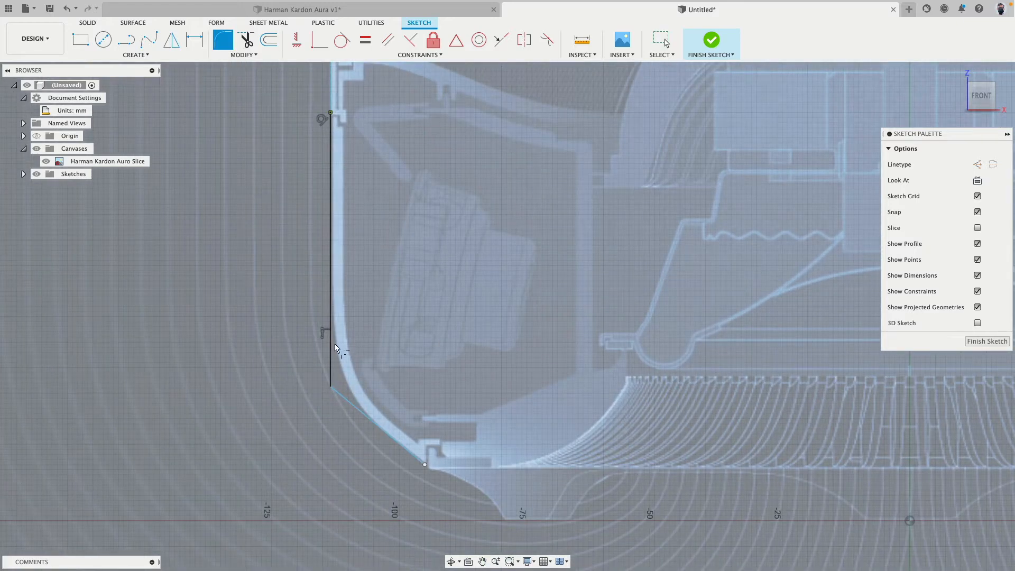
{"action": "left_click", "coordinate": [330, 348]}
{"action": "left_click", "coordinate": [347, 402]}
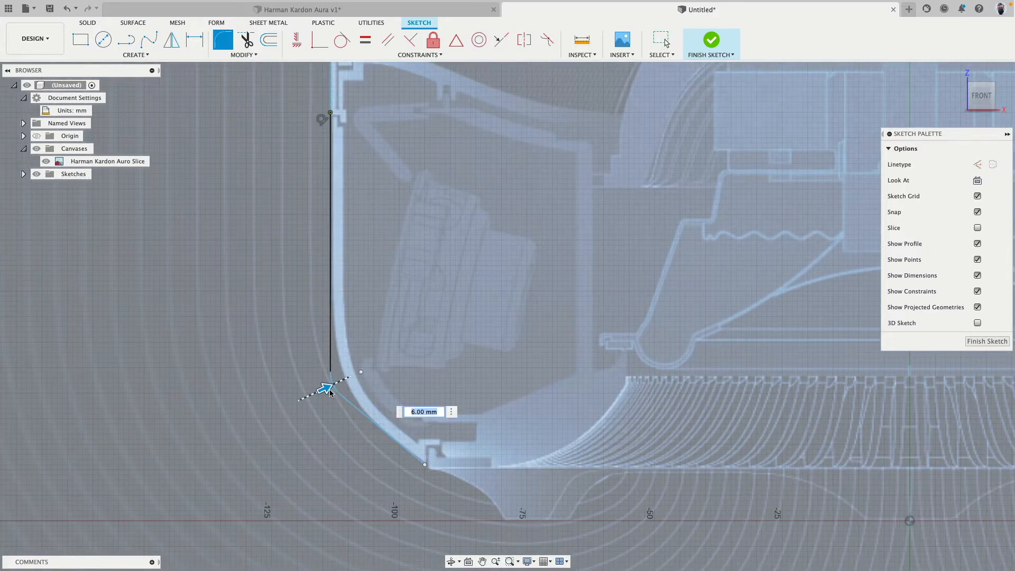
{"action": "left_click_drag", "start_coordinate": [329, 387], "coordinate": [336, 383]}
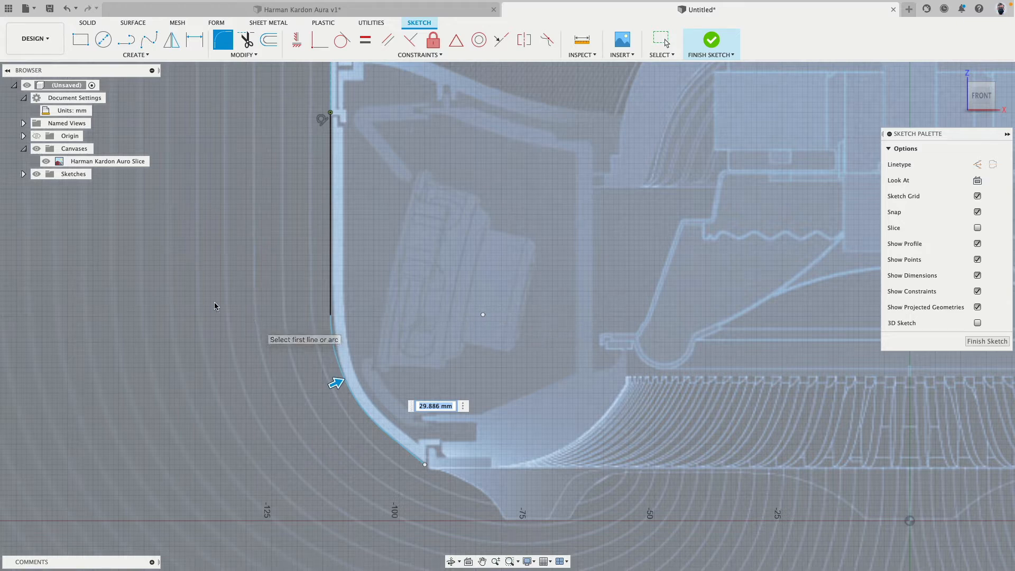
{"action": "key", "text": "Escape"}
Delete the sloped line and the vertical line along the lower shell wall.
{"action": "left_click", "coordinate": [361, 417]}
{"action": "key", "text": "Delete"}
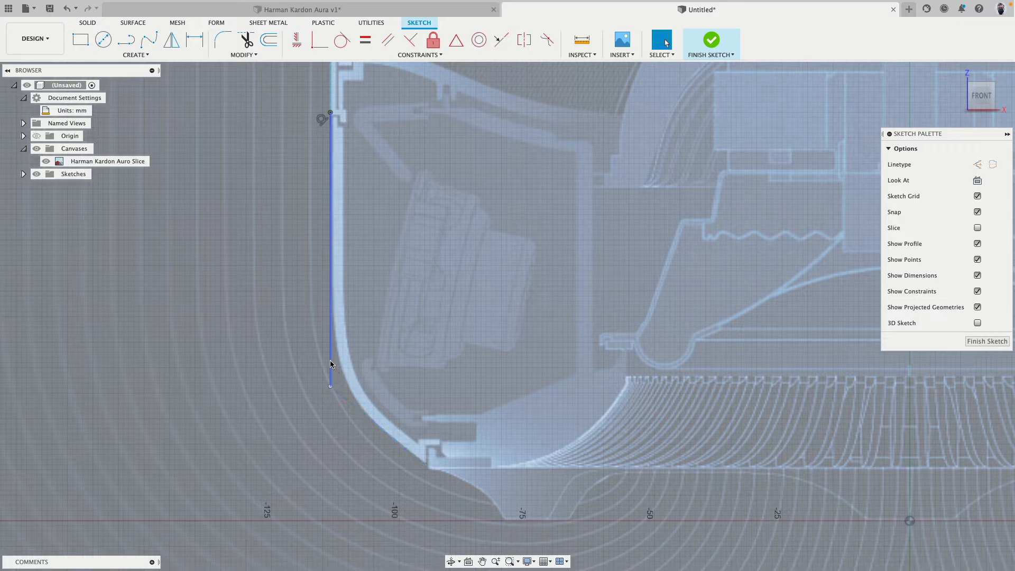
{"action": "left_click", "coordinate": [329, 360]}
{"action": "key", "text": "Delete"}
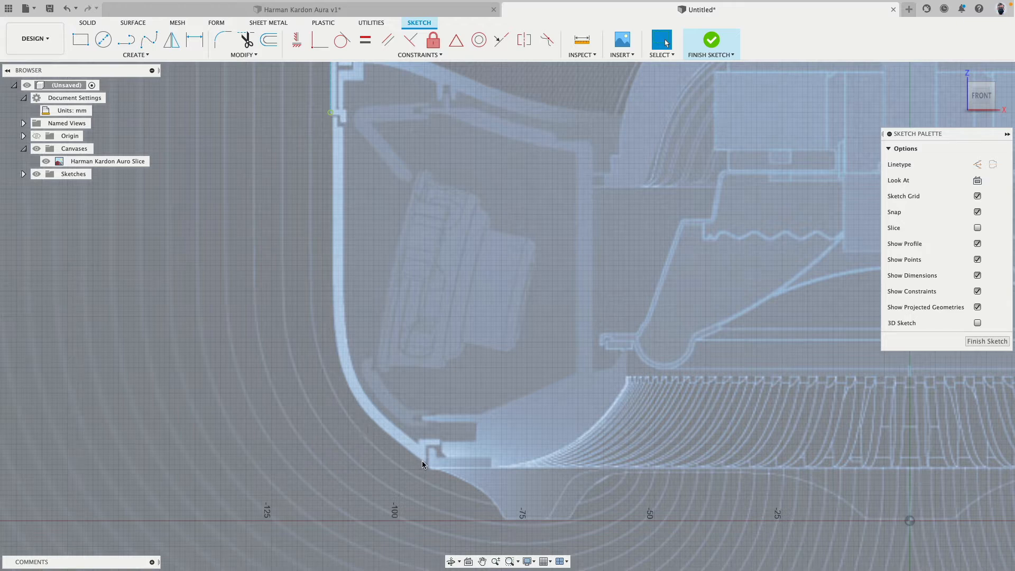
Draw a four-point control point spline from the upper spline's lower end along the outer wall to the shell's lower corner.
{"action": "left_click", "coordinate": [132, 56]}
{"action": "mouse_move", "coordinate": [141, 144]}
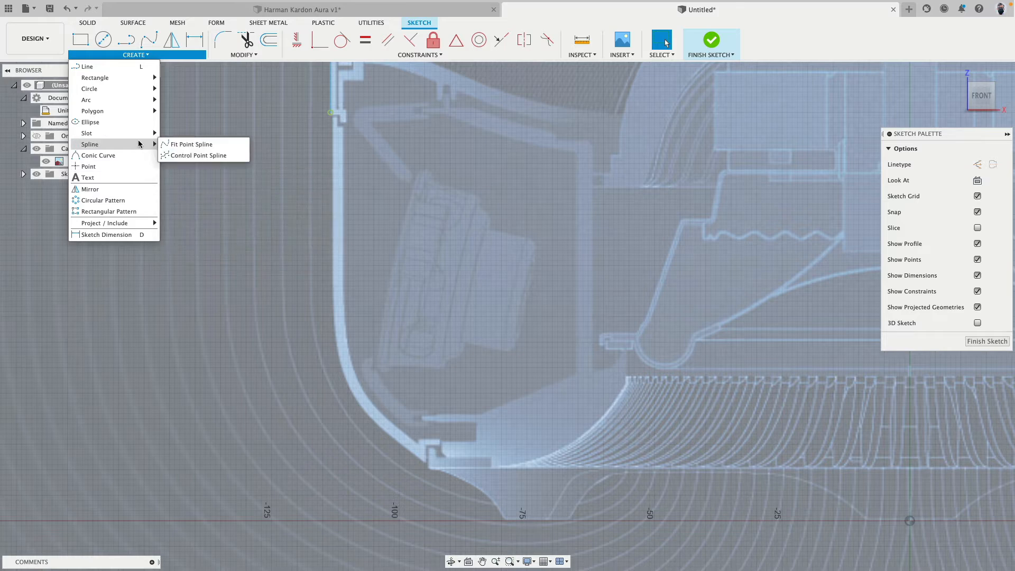
{"action": "left_click", "coordinate": [185, 155]}
{"action": "left_click", "coordinate": [330, 114]}
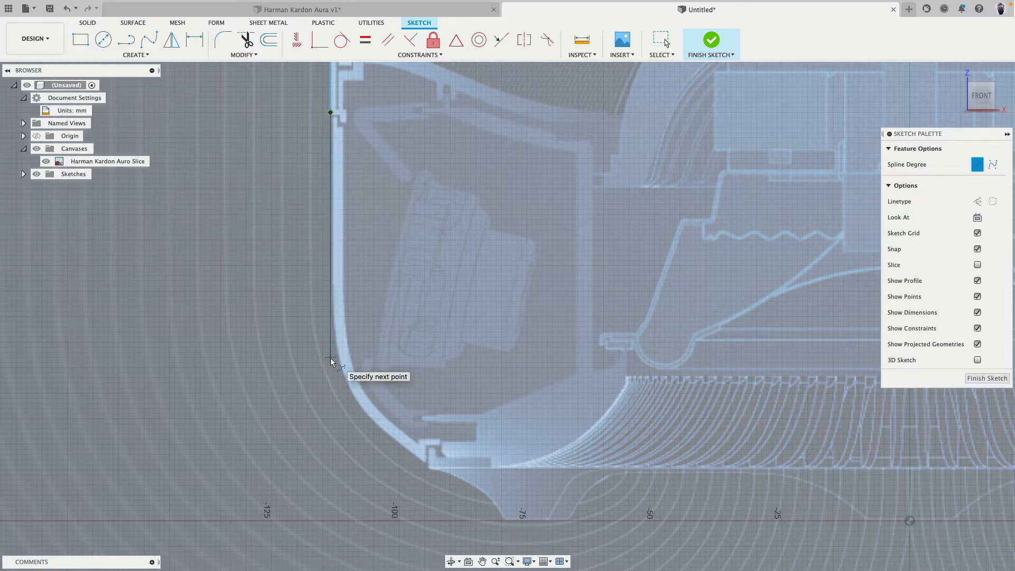
{"action": "left_click", "coordinate": [330, 383]}
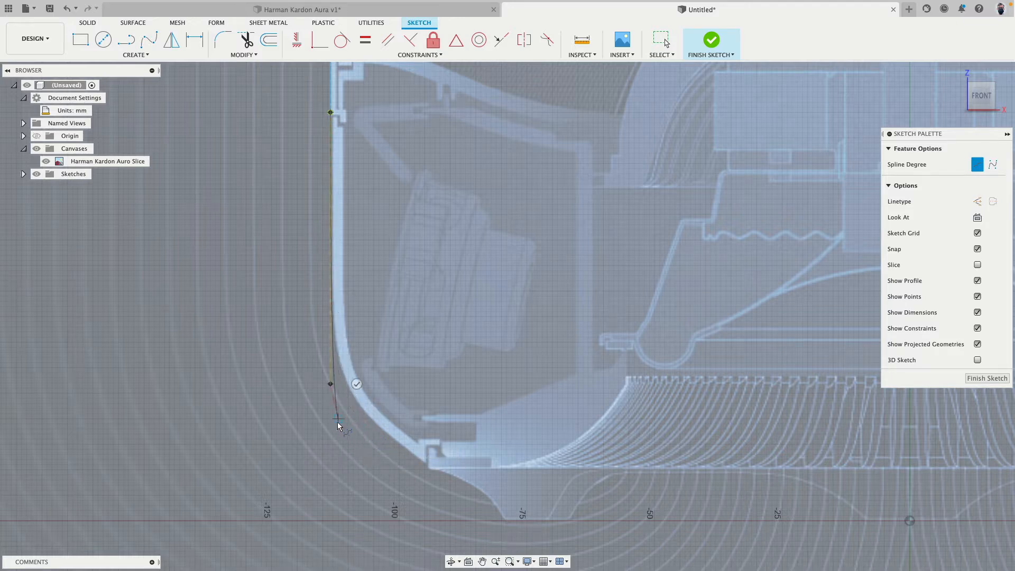
{"action": "left_click", "coordinate": [378, 434]}
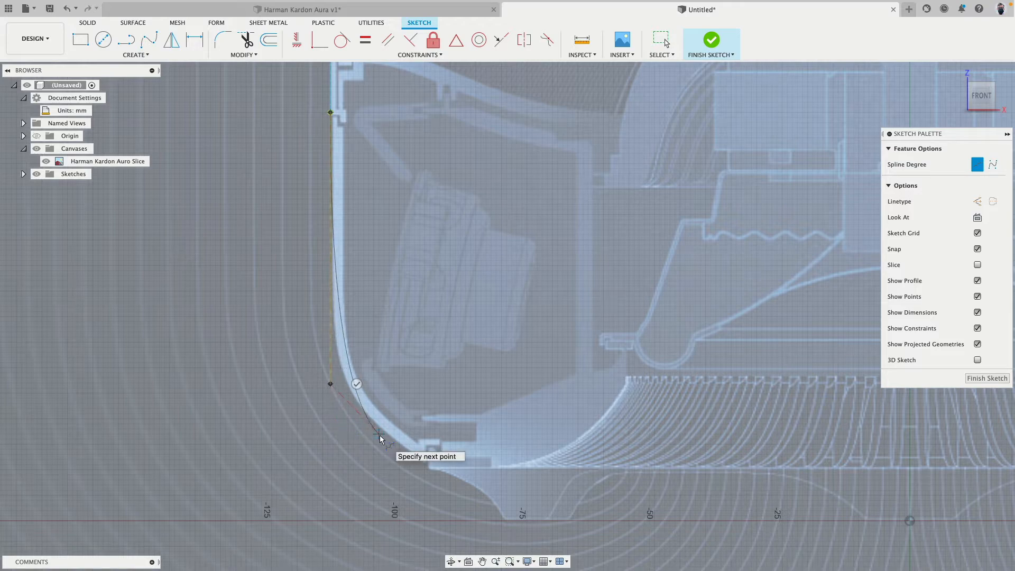
{"action": "left_click", "coordinate": [423, 463]}
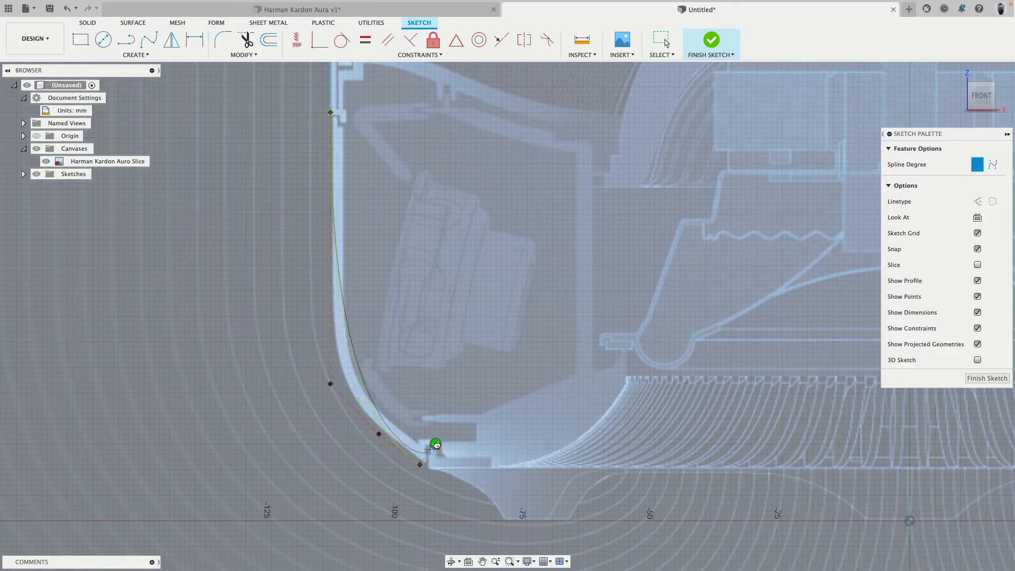
{"action": "left_click", "coordinate": [435, 446]}
{"action": "scroll", "coordinate": [397, 455], "scroll_direction": "up", "scroll_amount": 5}
{"action": "key", "text": "Escape"}
Move the lower spline's end point to about X -95, Z 11 mm and its adjacent control point to about X -111, Z 22 mm.
{"action": "left_click", "coordinate": [379, 422]}
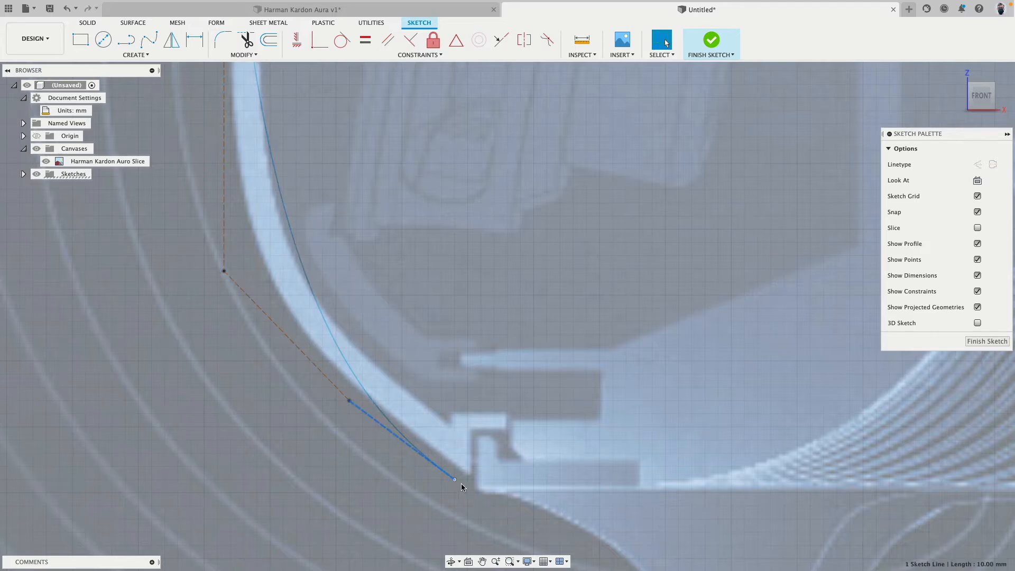
{"action": "left_click_drag", "start_coordinate": [455, 480], "coordinate": [469, 474]}
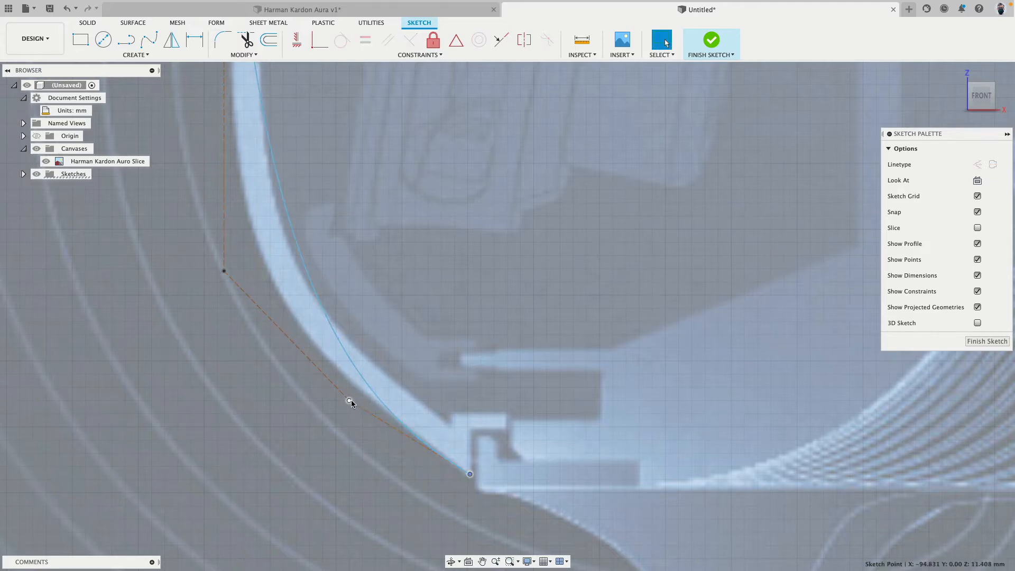
{"action": "left_click_drag", "start_coordinate": [350, 400], "coordinate": [255, 328]}
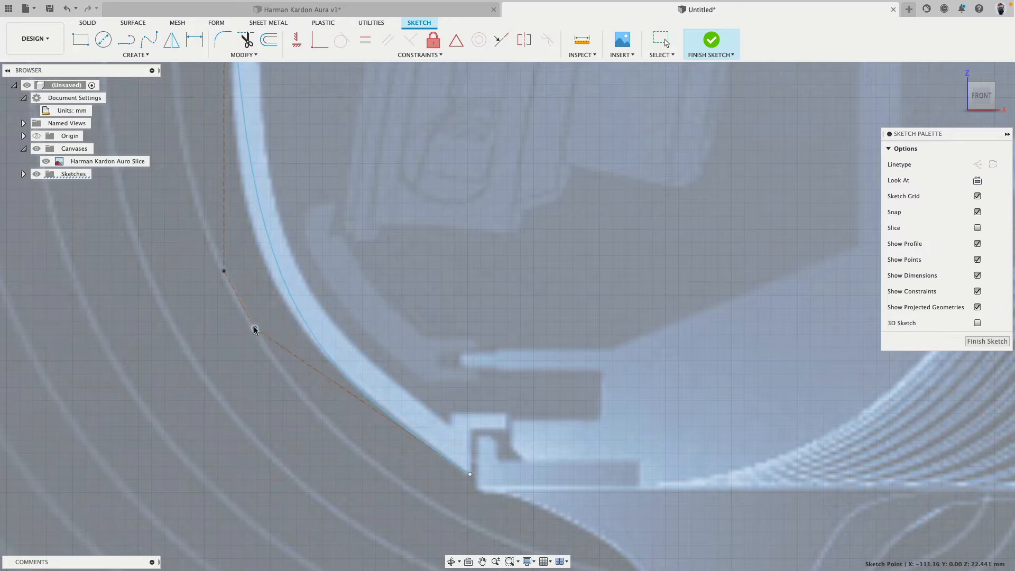
Insert a control point into the lower spline and move its upper interior points to X -114, Z 50 mm and X -116, Z 29 mm.
{"action": "scroll", "coordinate": [304, 253], "scroll_direction": "down", "scroll_amount": 3}
{"action": "scroll", "coordinate": [308, 340], "scroll_direction": "up", "scroll_amount": 6}
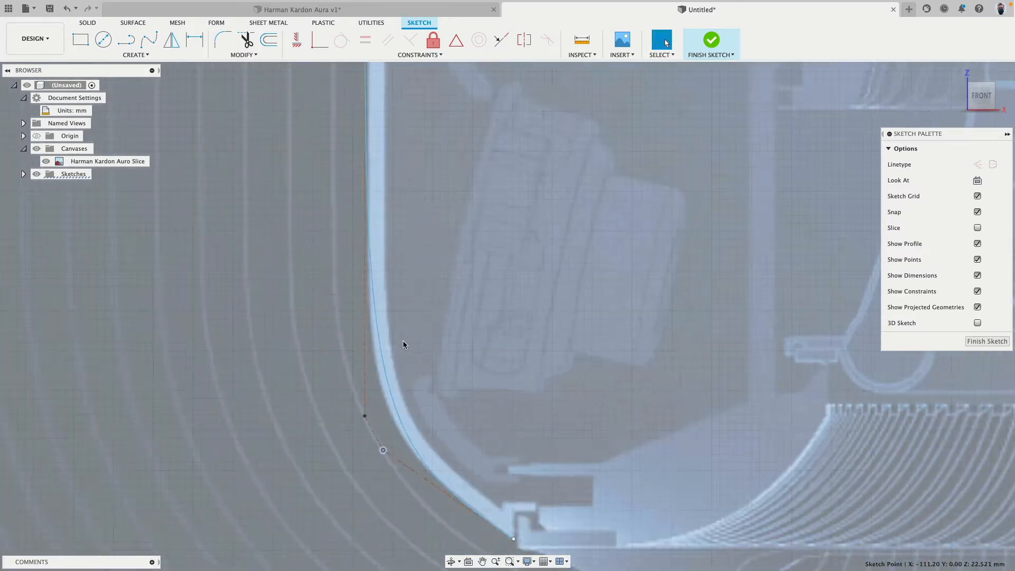
{"action": "scroll", "coordinate": [403, 344], "scroll_direction": "down", "scroll_amount": 3}
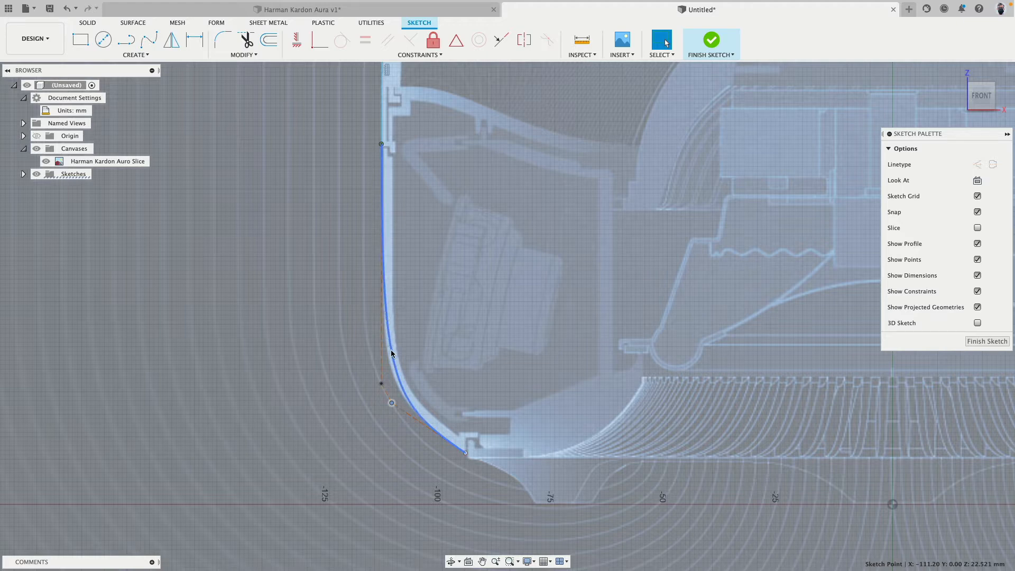
{"action": "right_click", "coordinate": [404, 395]}
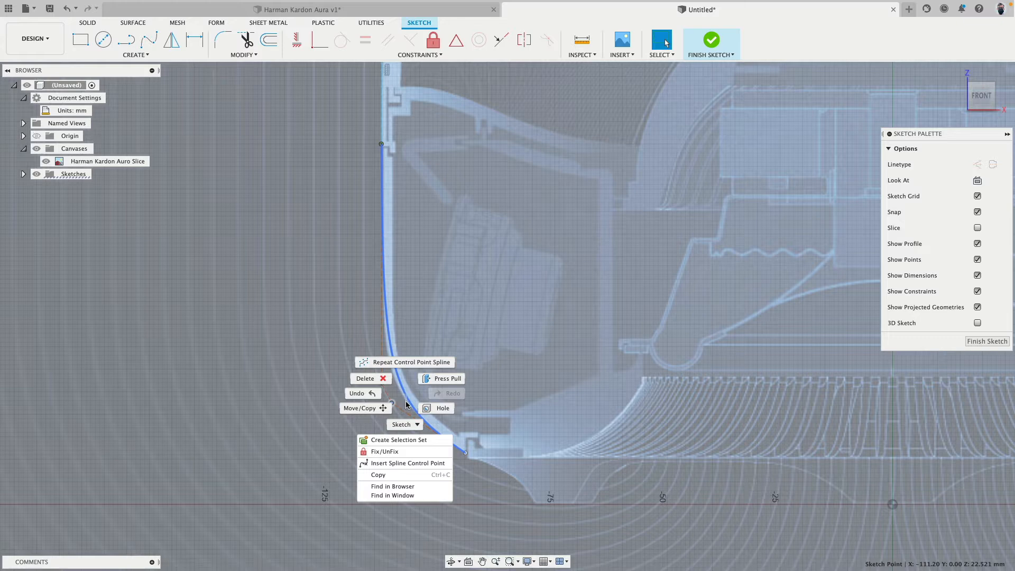
{"action": "left_click", "coordinate": [395, 467]}
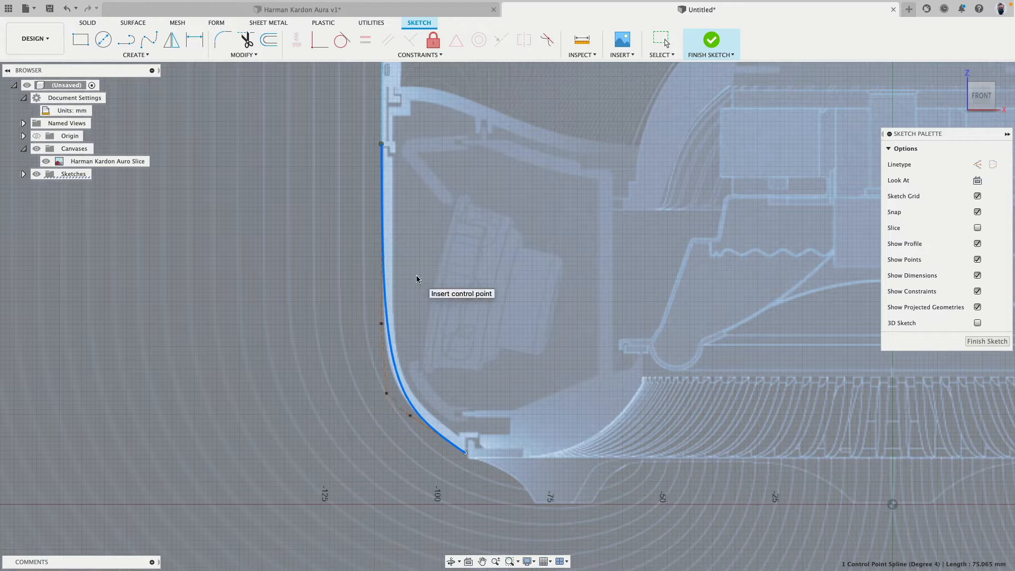
{"action": "left_click", "coordinate": [381, 323]}
{"action": "left_click_drag", "start_coordinate": [381, 324], "coordinate": [381, 279]}
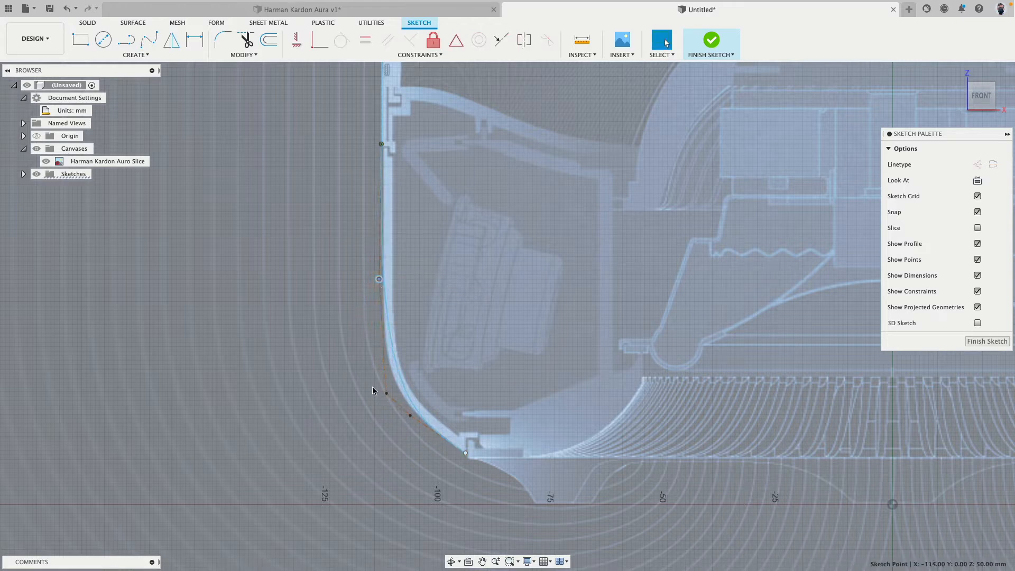
{"action": "left_click_drag", "start_coordinate": [385, 394], "coordinate": [371, 373]}
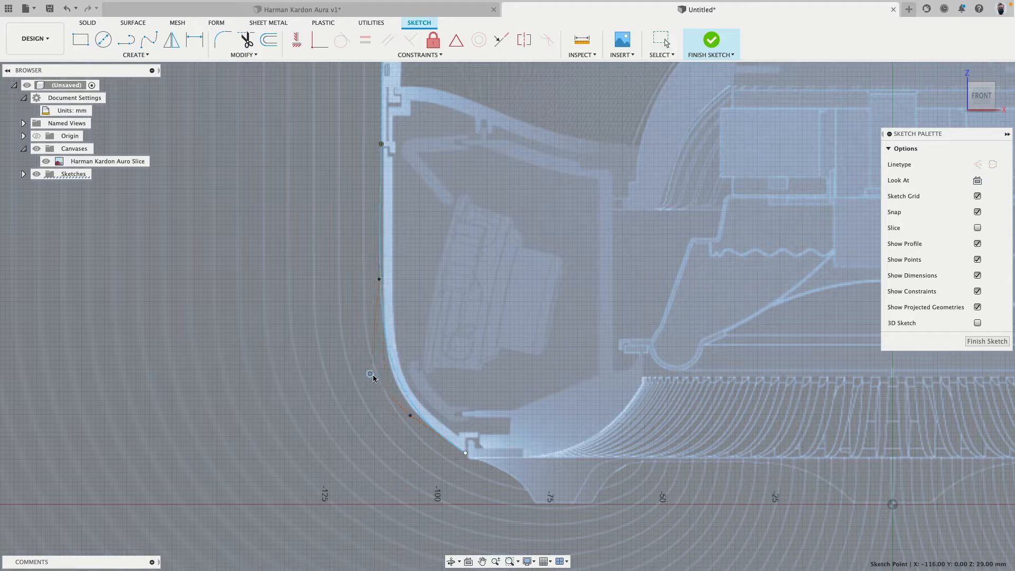
Insert another control point into the lower spline near its lower end.
{"action": "right_click", "coordinate": [435, 430]}
{"action": "left_click", "coordinate": [446, 500]}
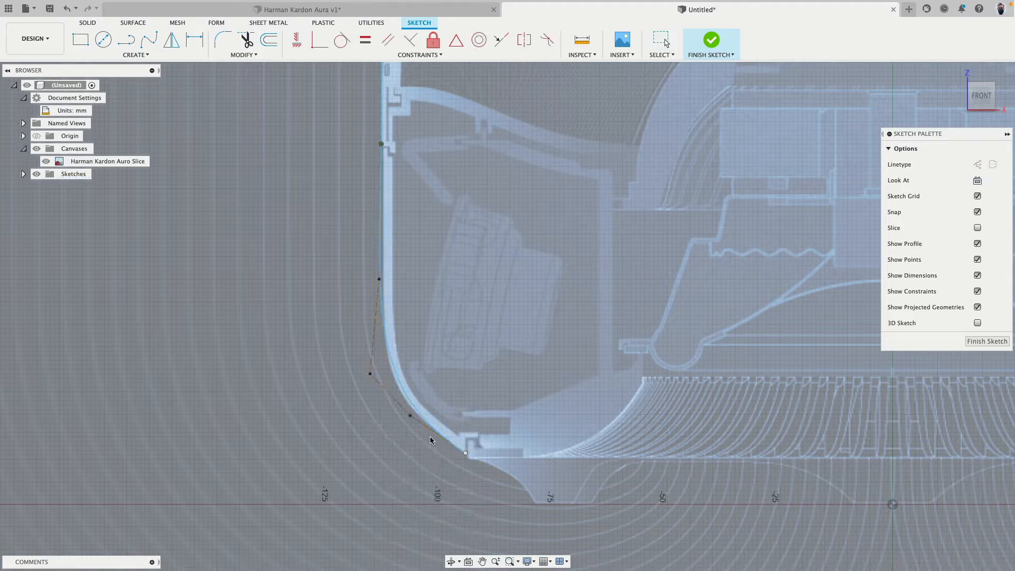
{"action": "left_click", "coordinate": [438, 434]}
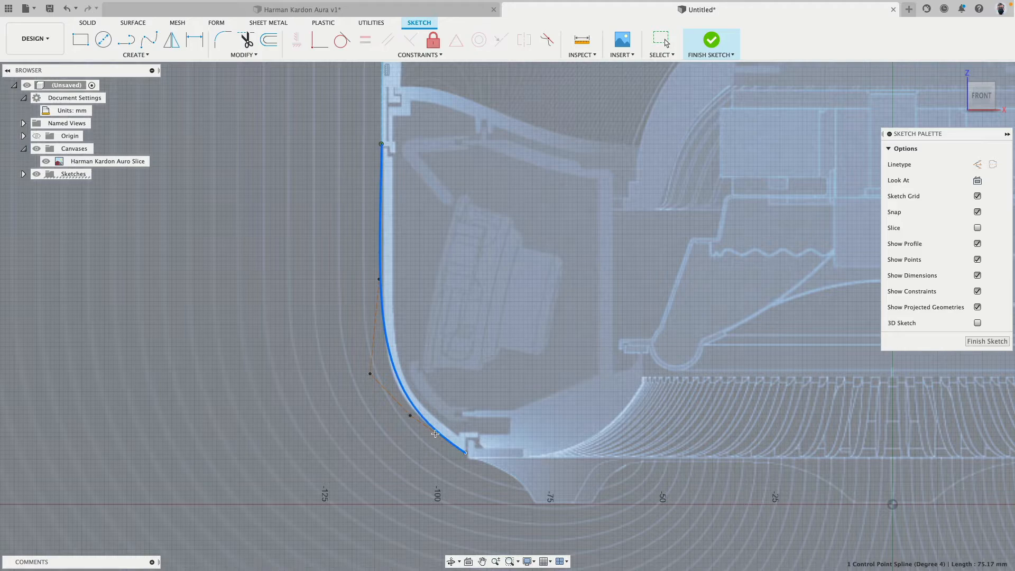
{"action": "scroll", "coordinate": [426, 439], "scroll_direction": "up", "scroll_amount": 3}
{"action": "key", "text": "Escape"}
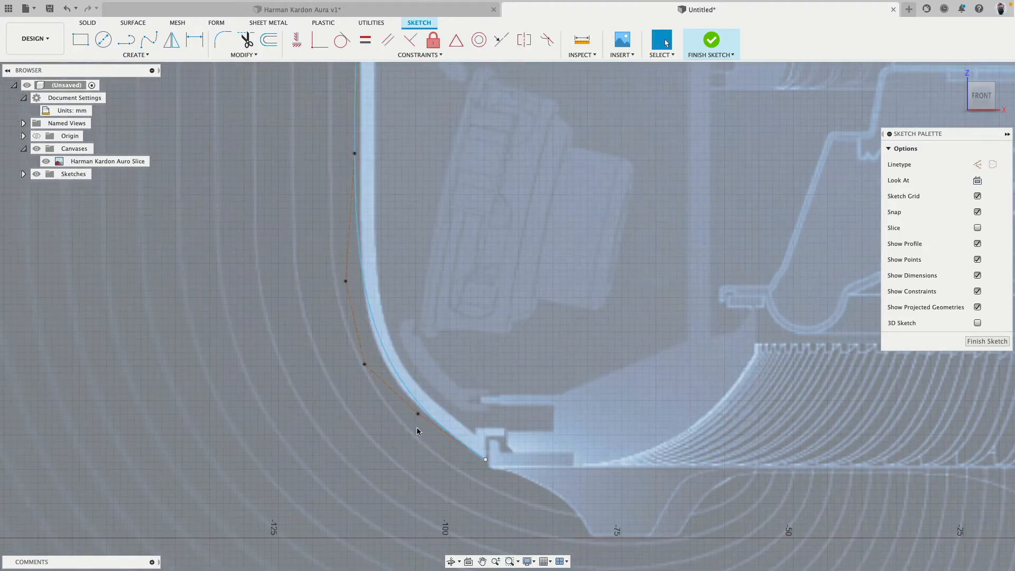
Move the lower spline's last interior control point to X -104, Z 17 mm and the one on the wall's bend to X -114, Z 34 mm.
{"action": "left_click_drag", "start_coordinate": [417, 415], "coordinate": [422, 421]}
{"action": "middle_click_drag", "start_coordinate": [423, 316], "coordinate": [451, 418]}
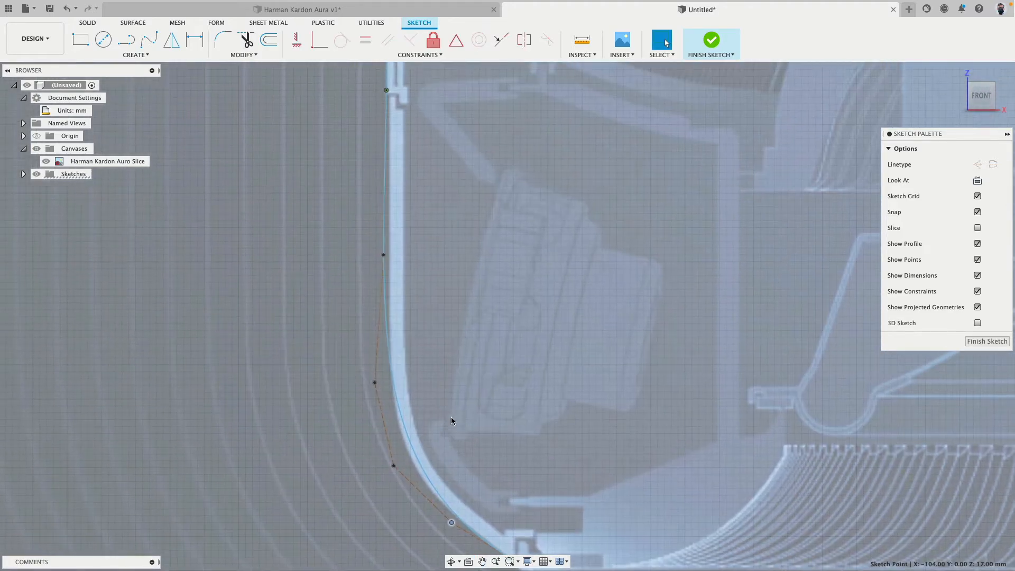
{"action": "left_click_drag", "start_coordinate": [373, 383], "coordinate": [382, 402]}
{"action": "scroll", "coordinate": [408, 274], "scroll_direction": "down", "scroll_amount": 2}
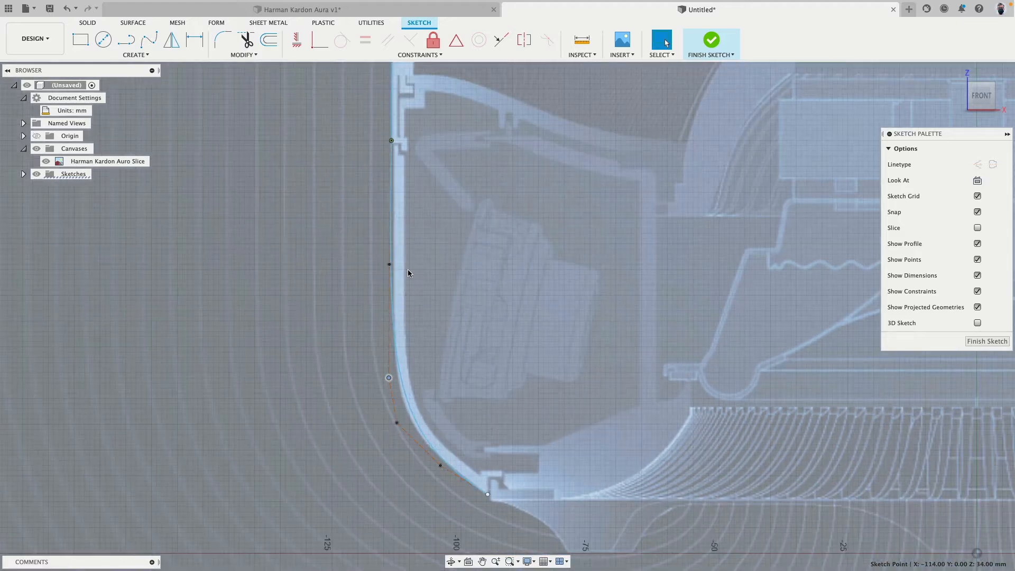
Constrain the two upper control polygon segments along the straight wall to be vertical.
{"action": "scroll", "coordinate": [369, 286], "scroll_direction": "up", "scroll_amount": 3}
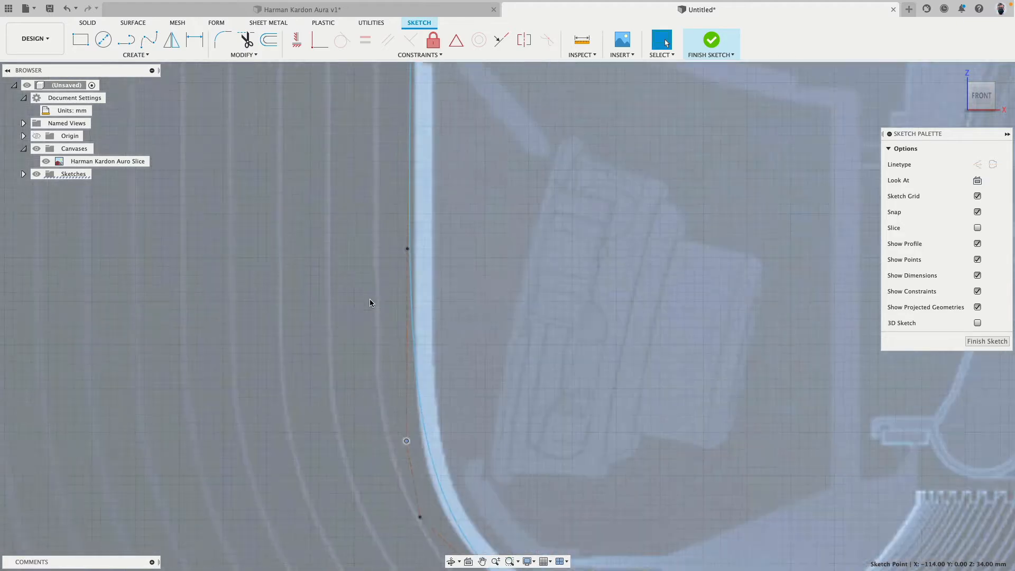
{"action": "left_click", "coordinate": [411, 342]}
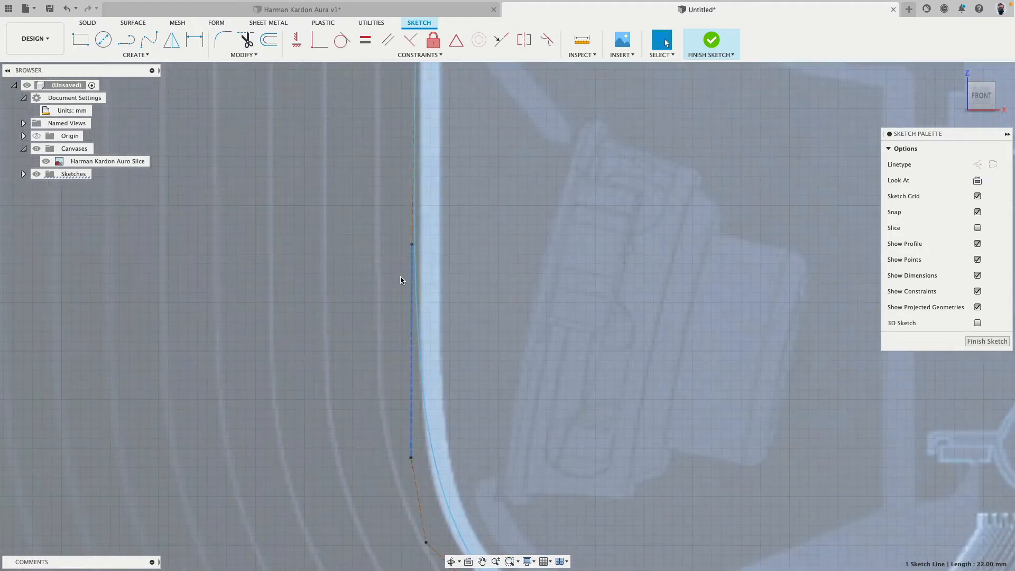
{"action": "left_click", "coordinate": [410, 229], "text": "shift"}
{"action": "scroll", "coordinate": [389, 223], "scroll_direction": "down", "scroll_amount": 1}
{"action": "left_click", "coordinate": [296, 40]}
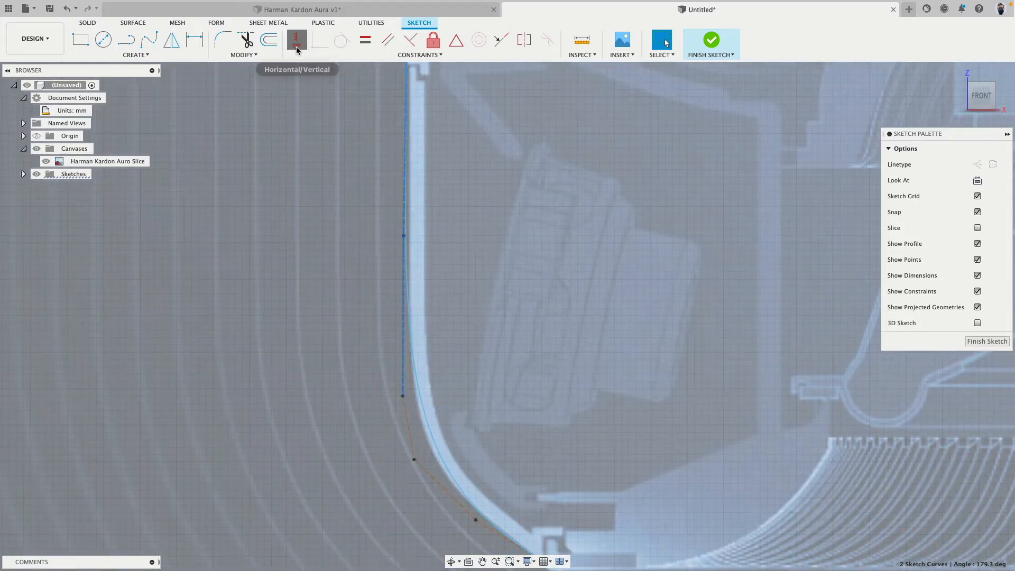
{"action": "scroll", "coordinate": [377, 317], "scroll_direction": "down", "scroll_amount": 2}
{"action": "middle_click_drag", "start_coordinate": [452, 486], "coordinate": [381, 346]}
{"action": "scroll", "coordinate": [381, 347], "scroll_direction": "up", "scroll_amount": 4}
{"action": "key", "text": "Escape"}
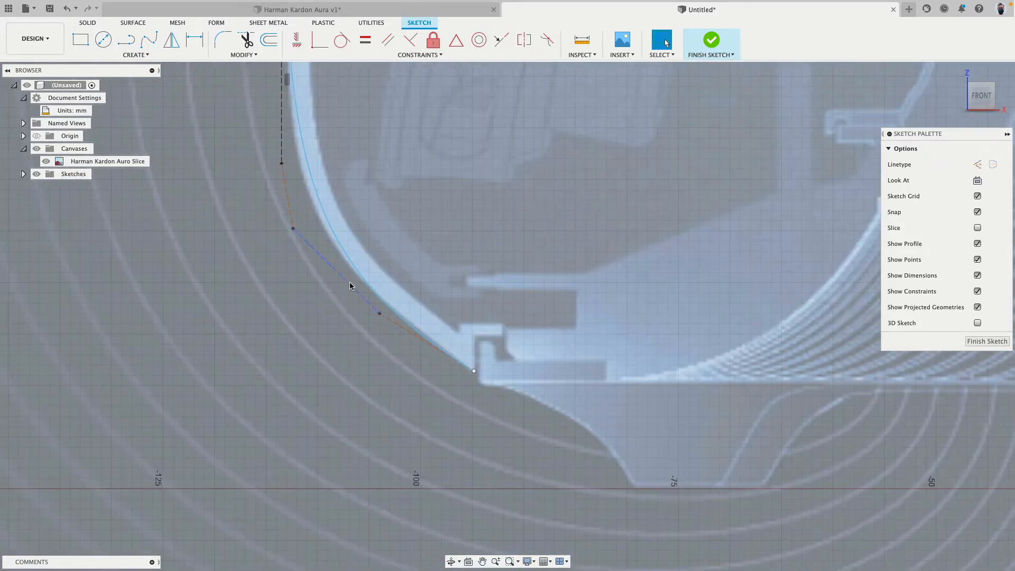
Make the last two control polygon segments at the lower end of the spline parallel.
{"action": "left_click", "coordinate": [349, 283]}
{"action": "left_click", "coordinate": [399, 324], "text": "shift"}
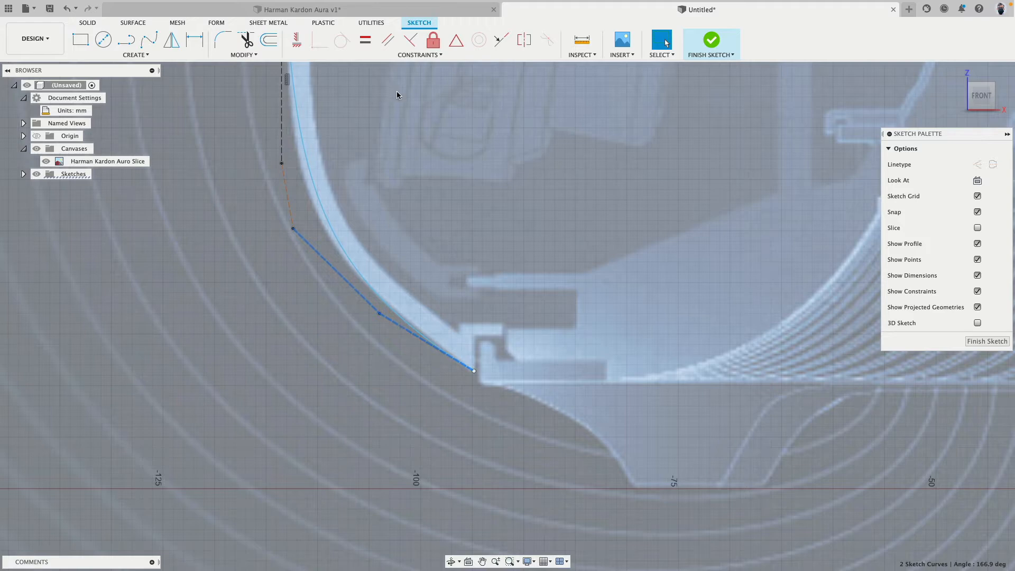
{"action": "left_click", "coordinate": [387, 44]}
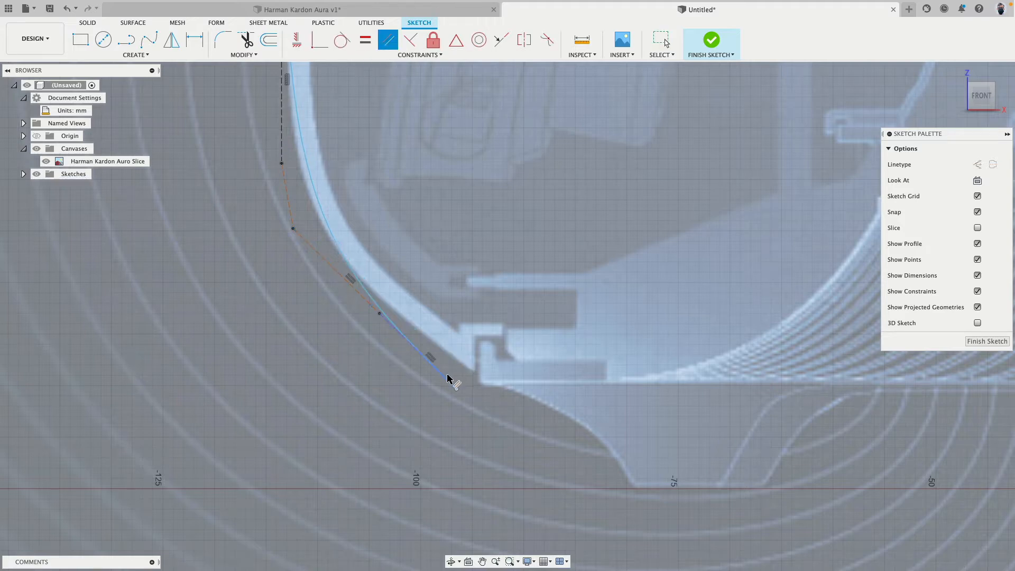
Move the lower spline's end point back to X -95, Z 11 mm on the shell corner and fix it.
{"action": "left_click_drag", "start_coordinate": [457, 389], "coordinate": [472, 374]}
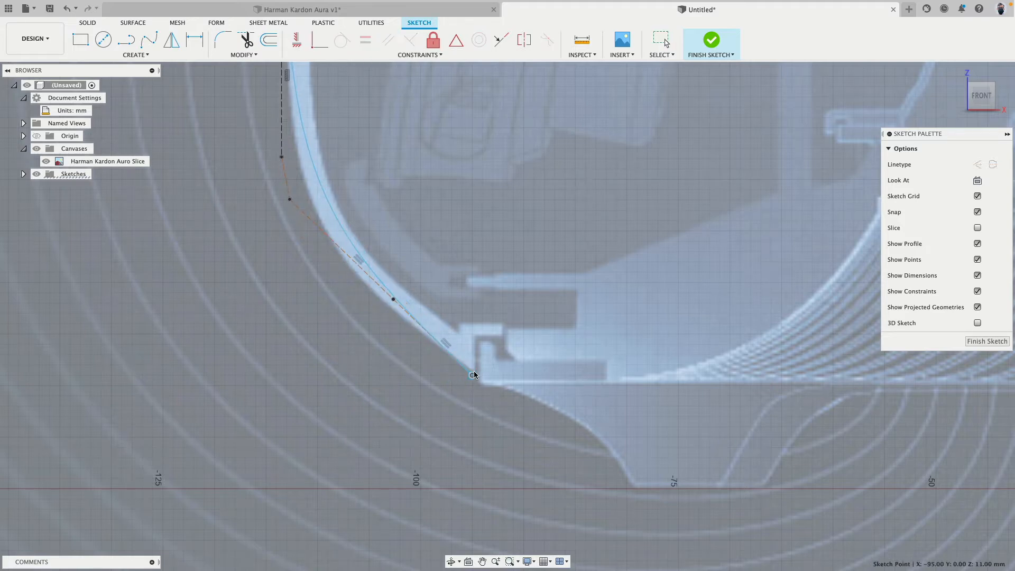
{"action": "left_click", "coordinate": [432, 43]}
{"action": "mouse_move", "coordinate": [392, 154]}
{"action": "middle_mouse_down"}
{"action": "mouse_move", "coordinate": [461, 212]}
{"action": "mouse_move", "coordinate": [460, 235]}
{"action": "middle_mouse_up"}
{"action": "scroll", "coordinate": [445, 224], "scroll_direction": "up", "scroll_amount": 3}
{"action": "key", "text": "Escape"}
Move the control point at the spline's lower outer corner to about X -113.5, Z 25 mm.
{"action": "scroll", "coordinate": [436, 211], "scroll_direction": "down", "scroll_amount": 3}
{"action": "left_click_drag", "start_coordinate": [397, 285], "coordinate": [386, 342]}
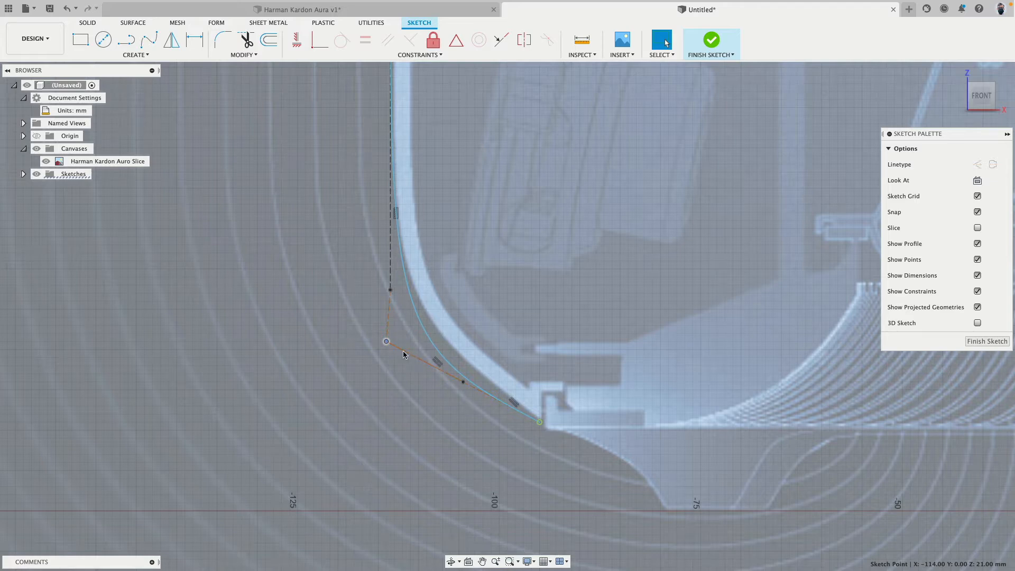
{"action": "left_click_drag", "start_coordinate": [391, 344], "coordinate": [390, 309]}
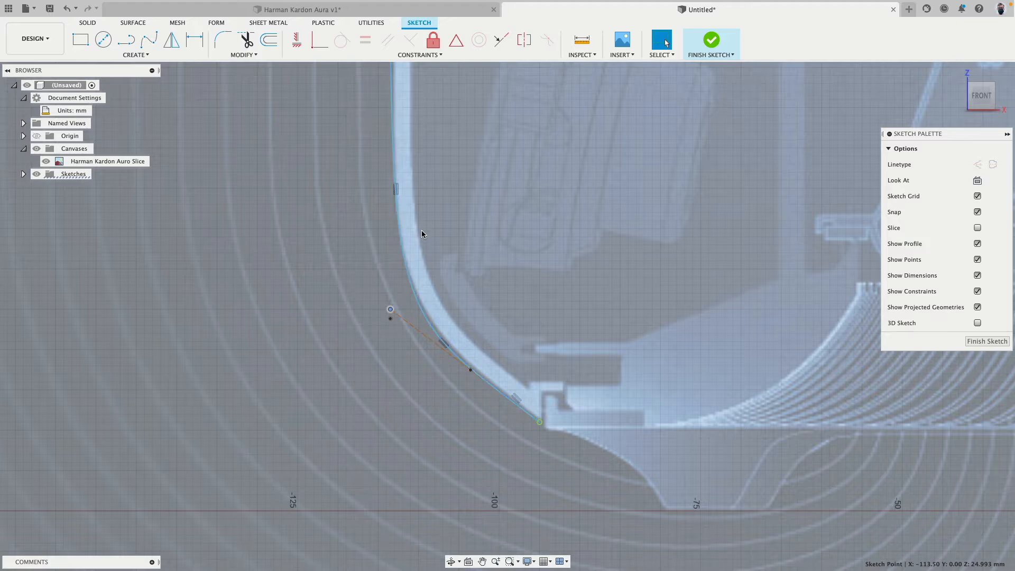
Respace the two control points along the vertical wall, the lower one at Z 32 mm, and shift the last interior point slightly toward the corner.
{"action": "middle_click_drag", "start_coordinate": [421, 230], "coordinate": [456, 351]}
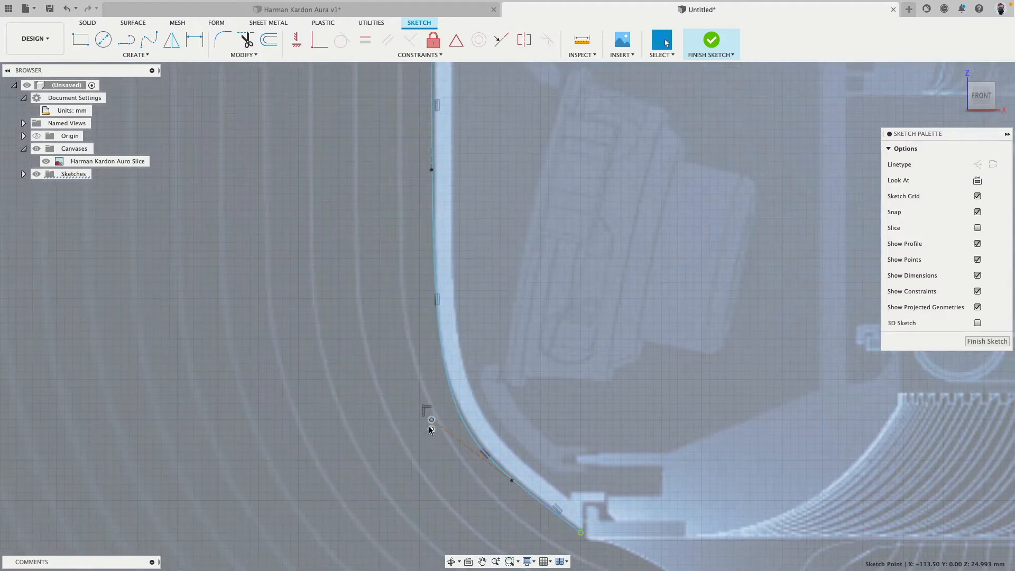
{"action": "left_click_drag", "start_coordinate": [431, 429], "coordinate": [430, 211]}
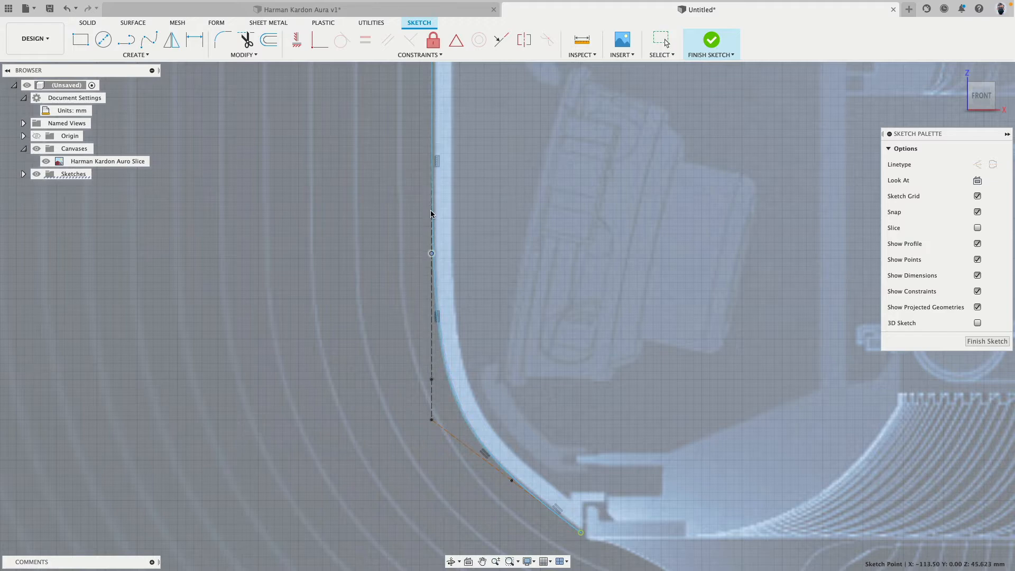
{"action": "mouse_move", "coordinate": [431, 380]}
{"action": "left_mouse_down"}
{"action": "mouse_move", "coordinate": [429, 350]}
{"action": "mouse_move", "coordinate": [426, 362]}
{"action": "left_mouse_up"}
{"action": "left_click_drag", "start_coordinate": [432, 254], "coordinate": [431, 204]}
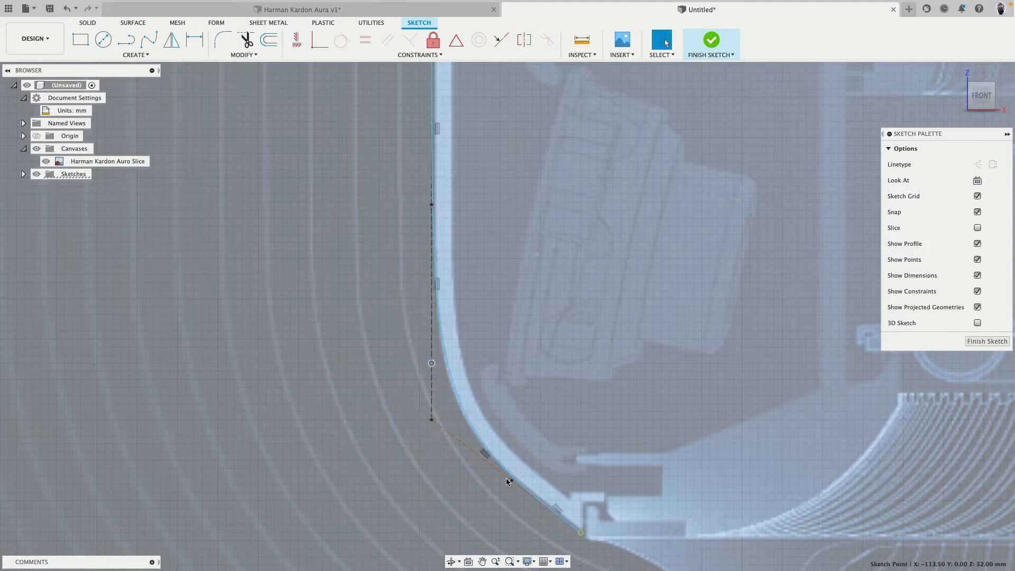
{"action": "left_click_drag", "start_coordinate": [511, 481], "coordinate": [500, 477]}
{"action": "left_click_drag", "start_coordinate": [434, 426], "coordinate": [434, 422]}
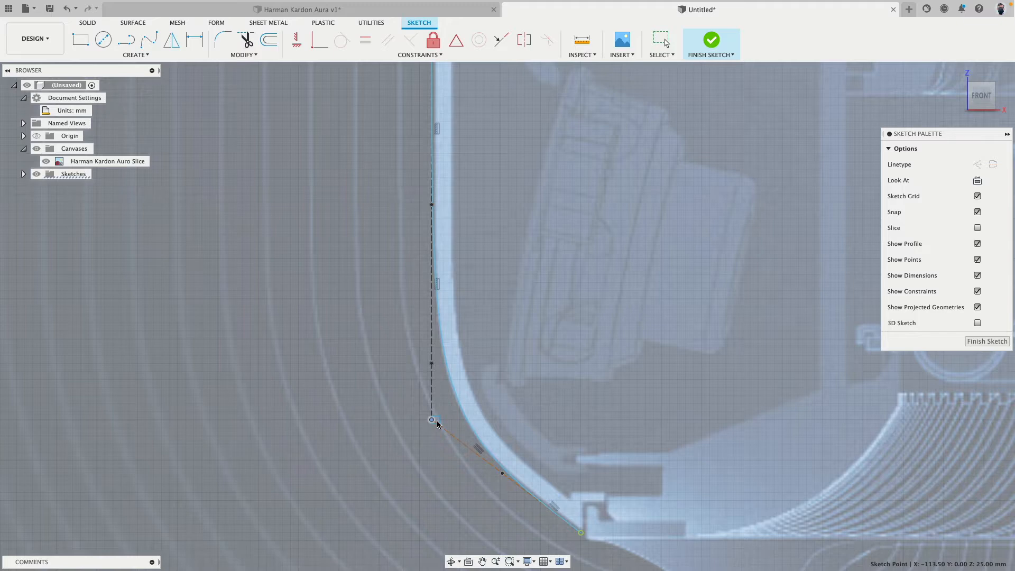
Move the wall's upper control point to about X -113.5, Z 42.7 mm and the last interior control point to X -106, Z 19 mm.
{"action": "scroll", "coordinate": [573, 370], "scroll_direction": "down", "scroll_amount": 4}
{"action": "middle_click_drag", "start_coordinate": [585, 334], "coordinate": [563, 353]}
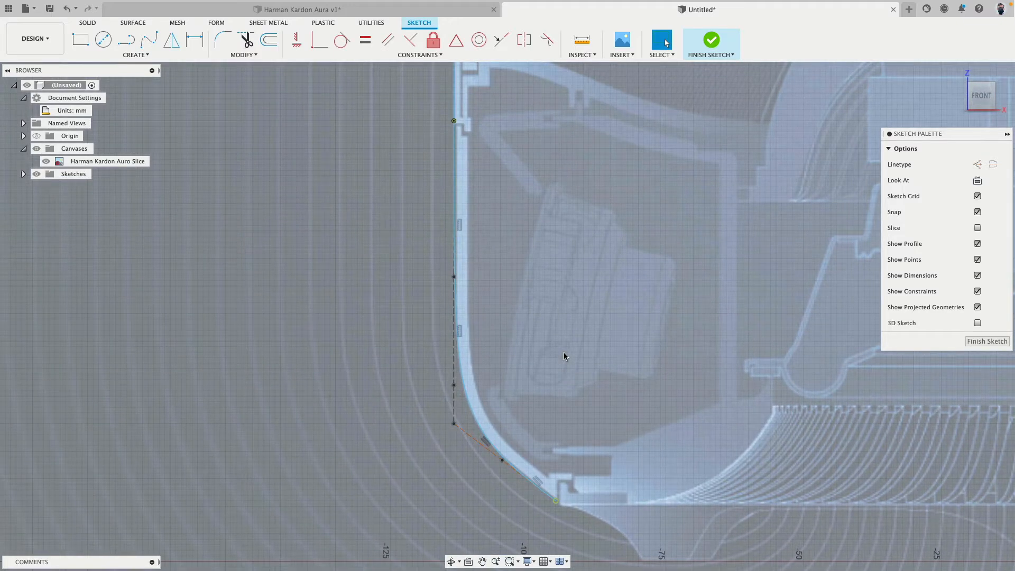
{"action": "scroll", "coordinate": [471, 267], "scroll_direction": "up", "scroll_amount": 5}
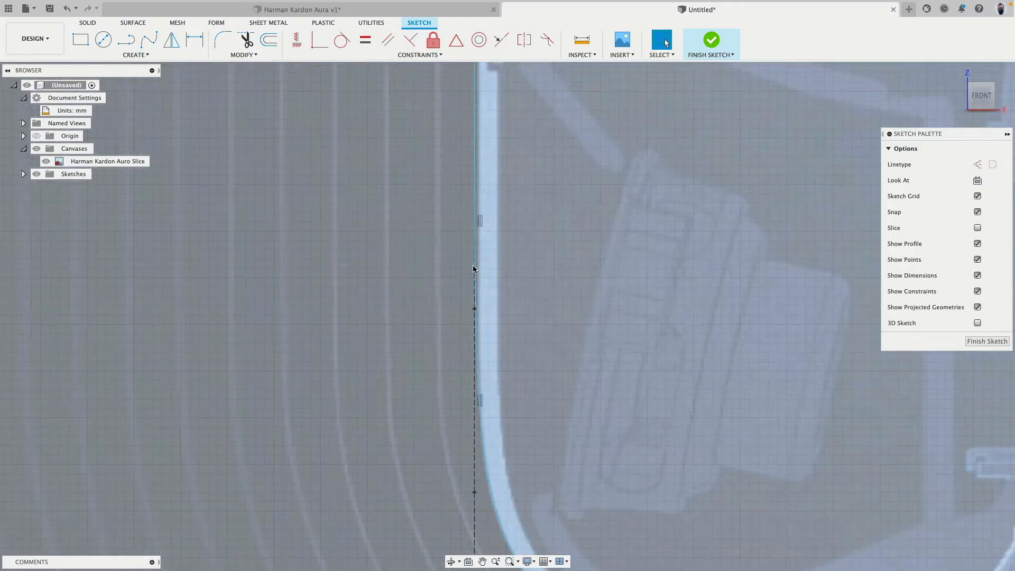
{"action": "scroll", "coordinate": [486, 322], "scroll_direction": "down", "scroll_amount": 3}
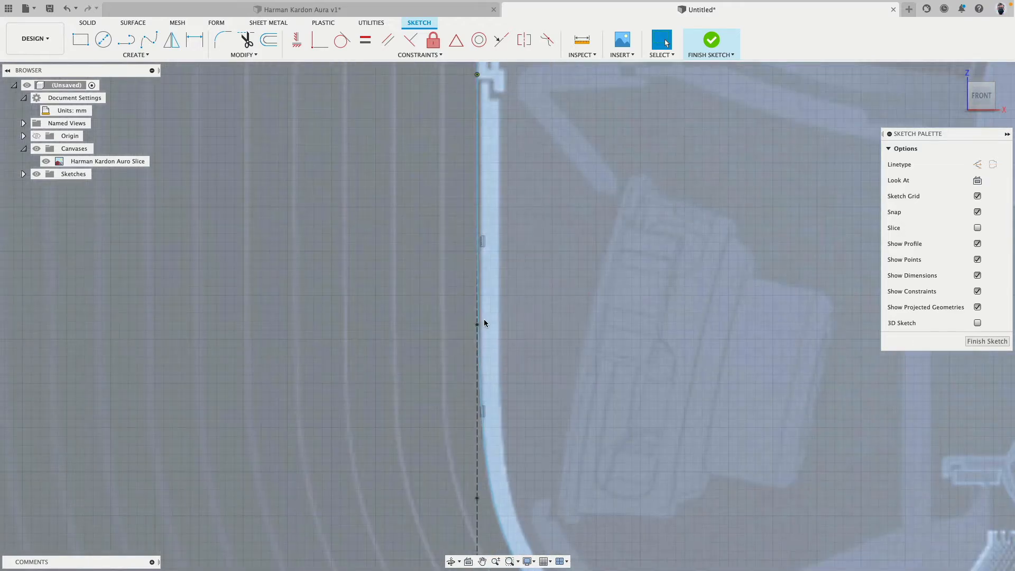
{"action": "scroll", "coordinate": [484, 322], "scroll_direction": "down", "scroll_amount": 3}
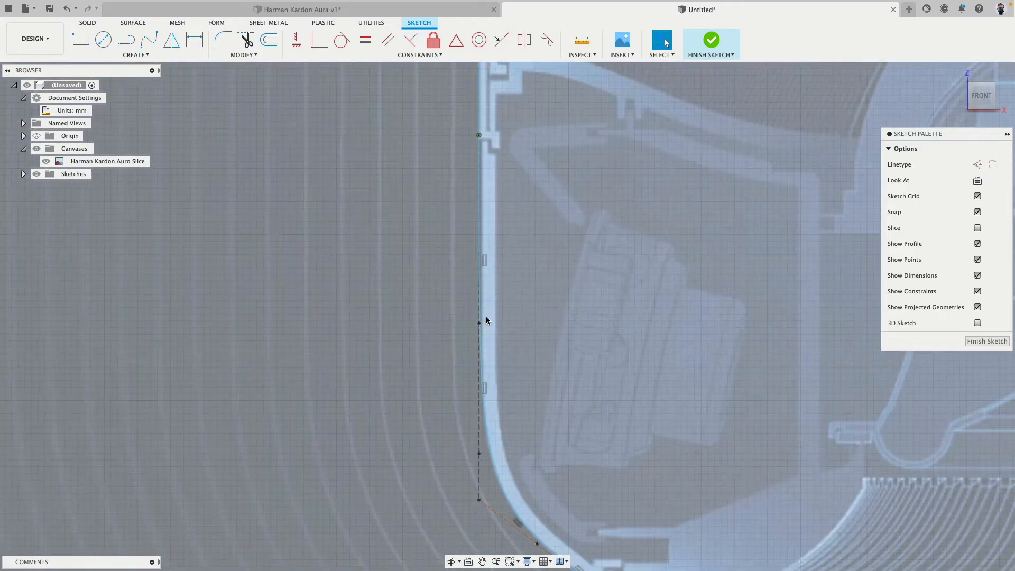
{"action": "left_click_drag", "start_coordinate": [479, 323], "coordinate": [479, 382]}
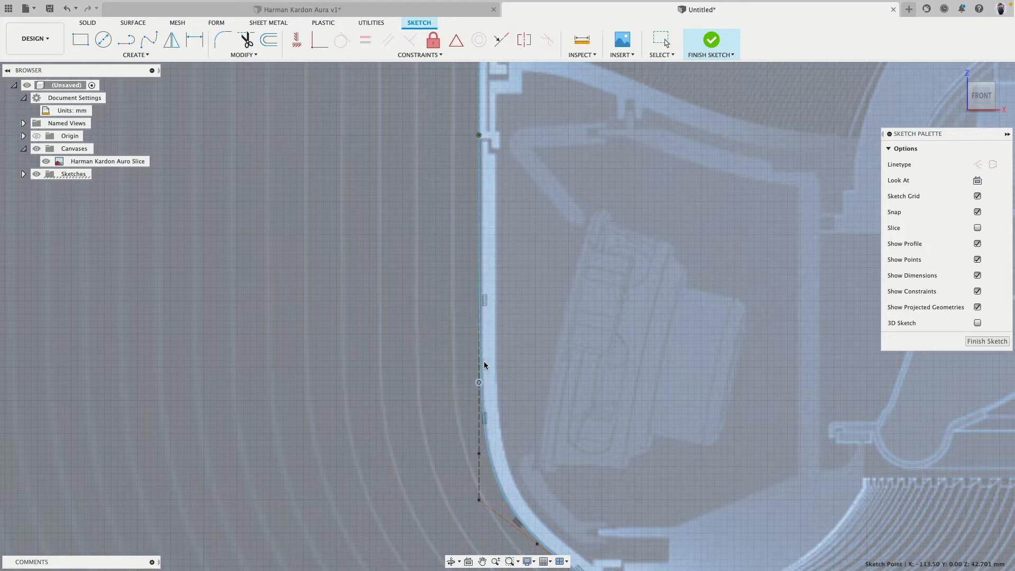
{"action": "middle_click_drag", "start_coordinate": [507, 361], "coordinate": [504, 242]}
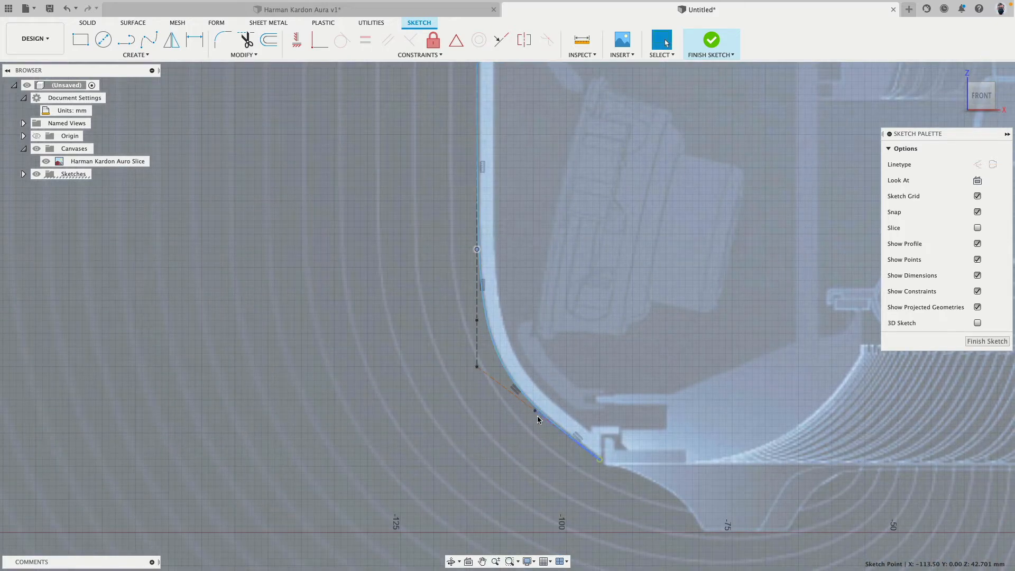
{"action": "left_click_drag", "start_coordinate": [535, 412], "coordinate": [527, 406]}
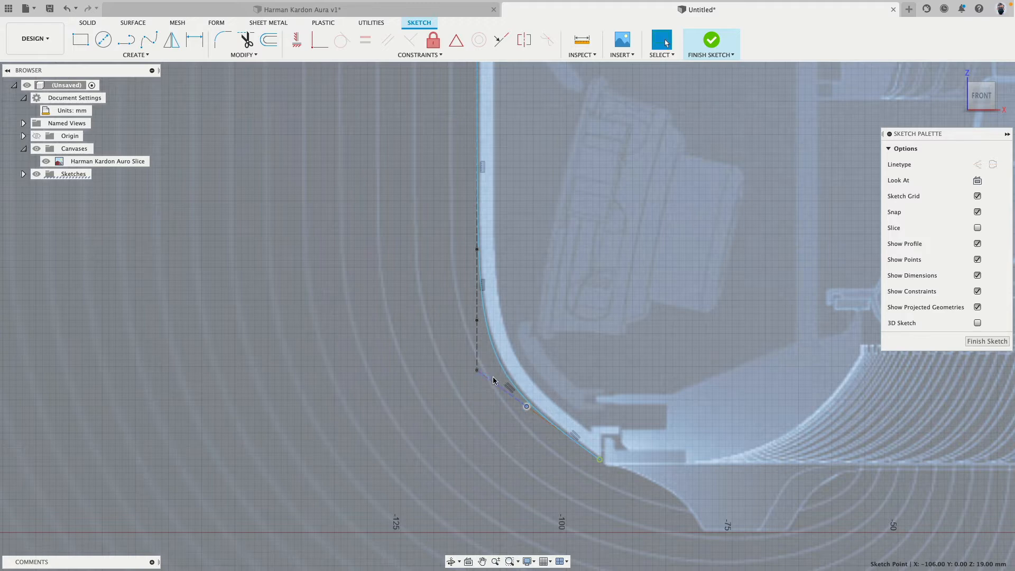
Draw connected lines from the shell's lower corner: 1 mm down, about 14 mm horizontally inward, and 1 mm up.
{"action": "mouse_move", "coordinate": [591, 330]}
{"action": "middle_mouse_down"}
{"action": "mouse_move", "coordinate": [565, 283]}
{"action": "mouse_move", "coordinate": [484, 239]}
{"action": "mouse_move", "coordinate": [349, 231]}
{"action": "middle_mouse_up"}
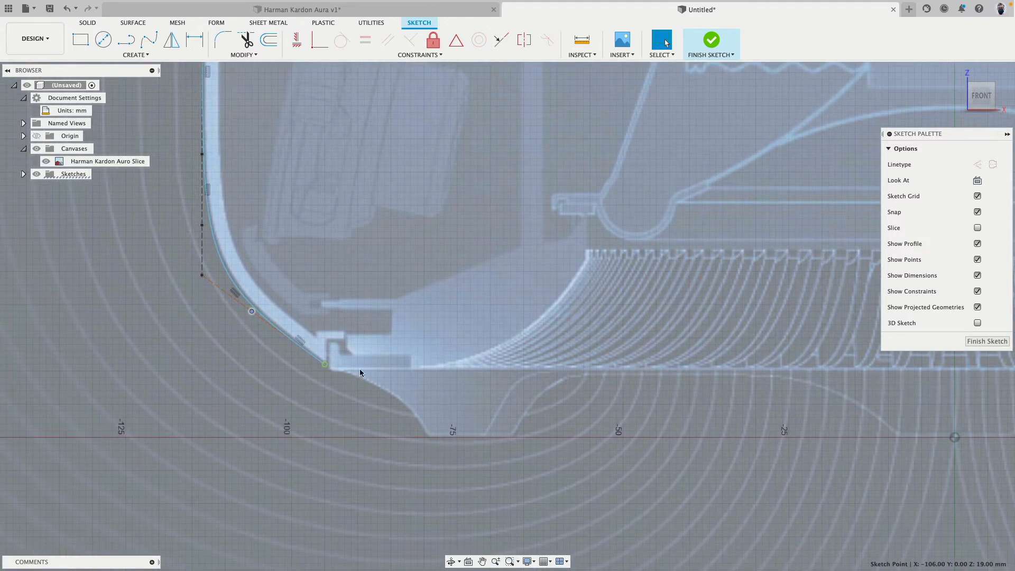
{"action": "scroll", "coordinate": [334, 334], "scroll_direction": "up", "scroll_amount": 5}
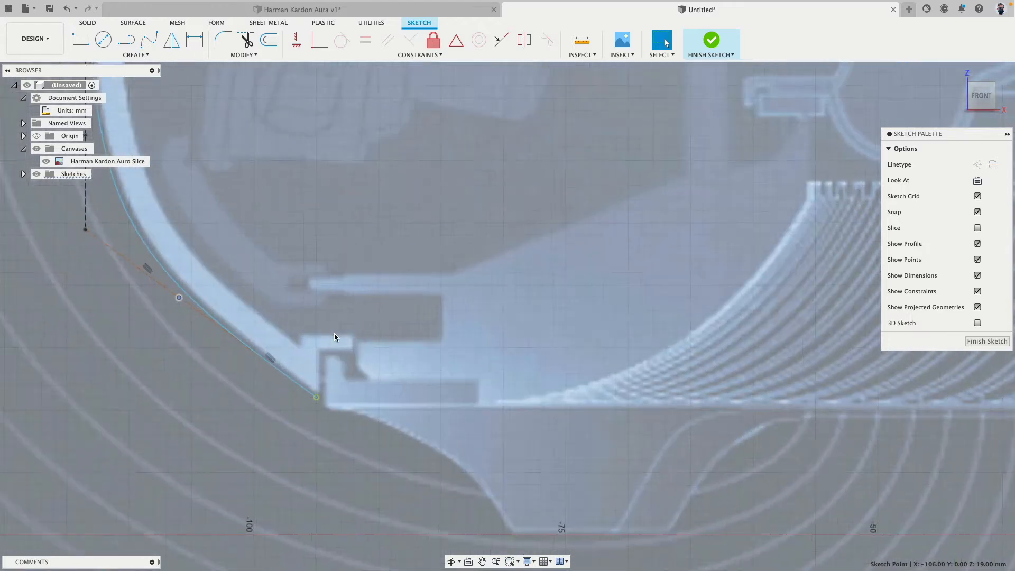
{"action": "left_click", "coordinate": [127, 40]}
{"action": "scroll", "coordinate": [327, 444], "scroll_direction": "up", "scroll_amount": 3}
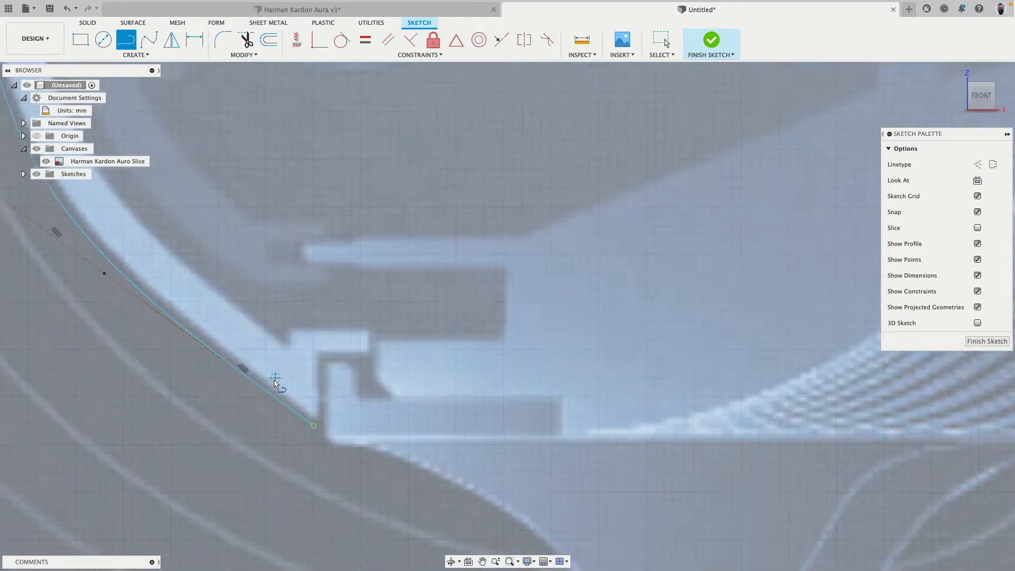
{"action": "left_click", "coordinate": [325, 441]}
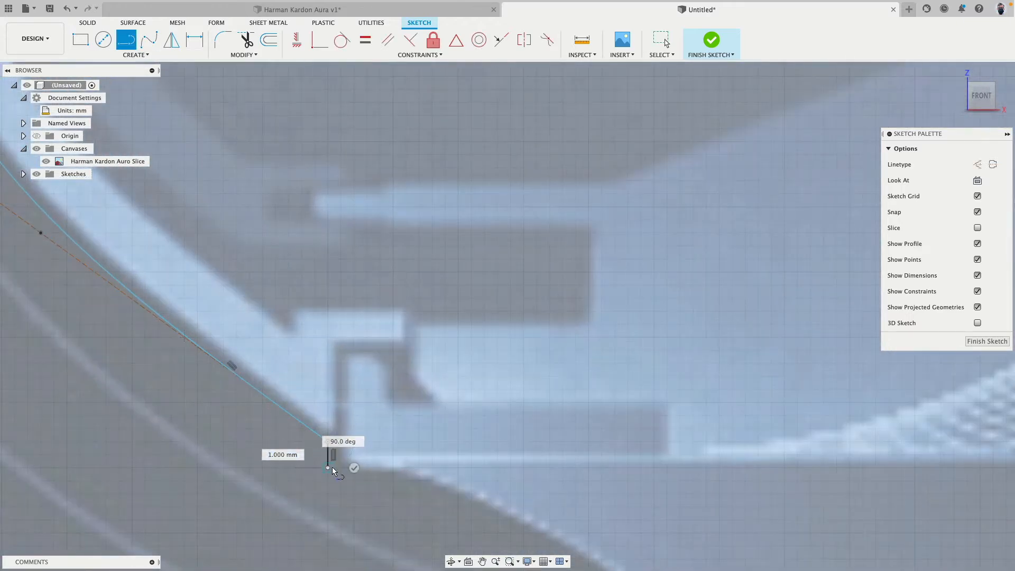
{"action": "scroll", "coordinate": [608, 464], "scroll_direction": "down", "scroll_amount": 3}
{"action": "scroll", "coordinate": [607, 464], "scroll_direction": "up", "scroll_amount": 1}
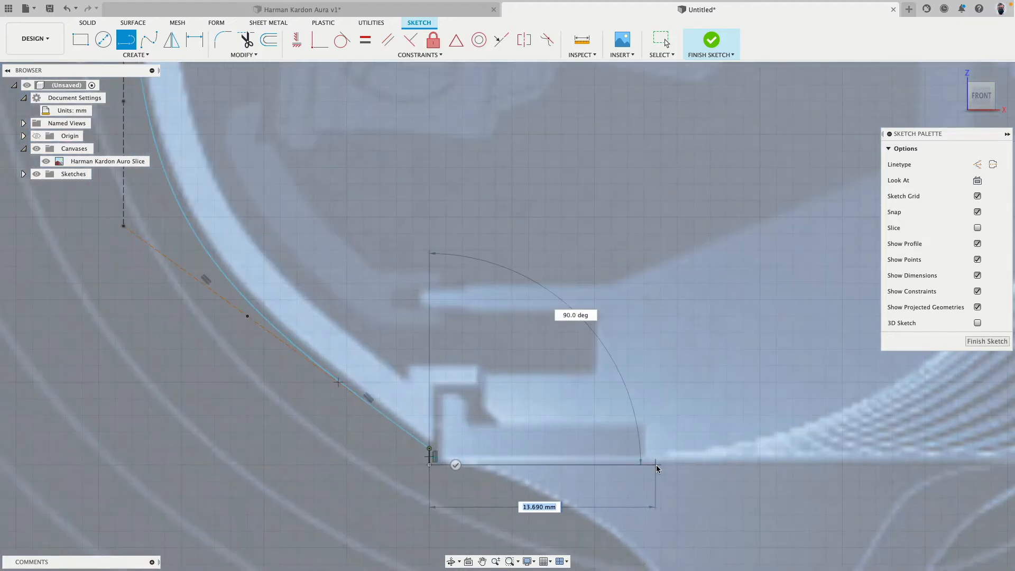
{"action": "left_click", "coordinate": [659, 465]}
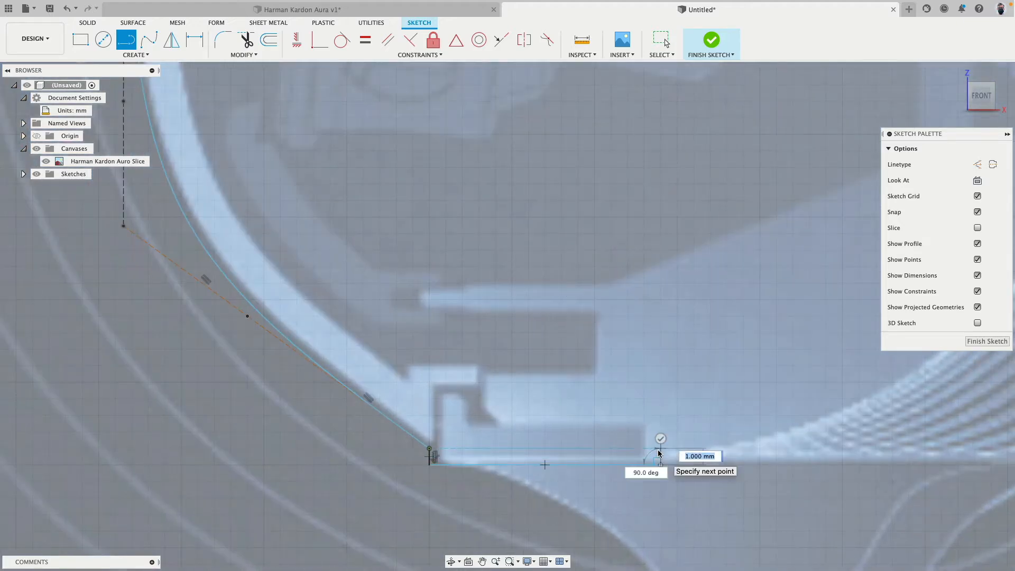
Draw a three-point fit point spline from the line's end along the curved outer grille rib to near its upper corner.
{"action": "scroll", "coordinate": [622, 429], "scroll_direction": "down", "scroll_amount": 3}
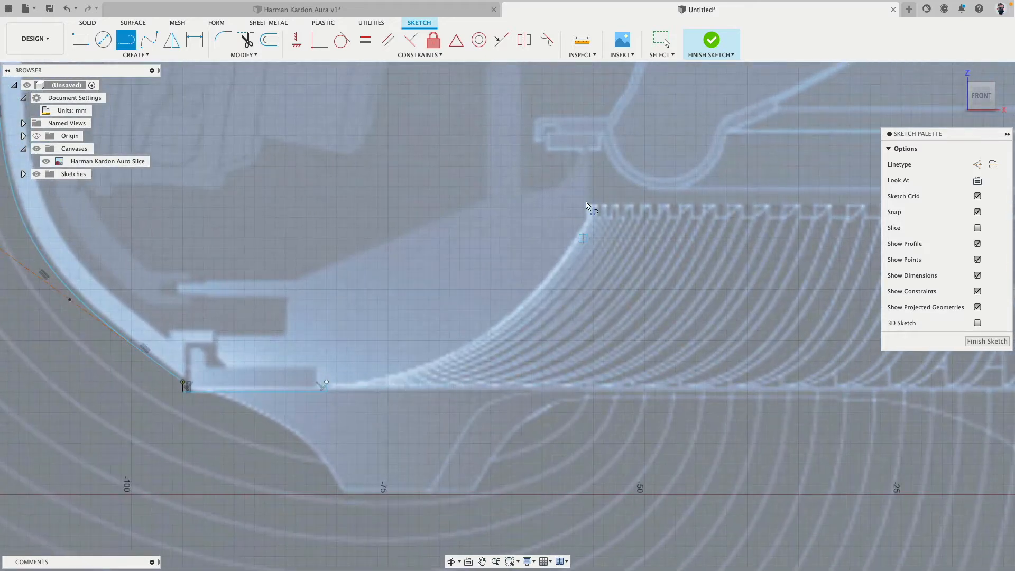
{"action": "left_click", "coordinate": [149, 40]}
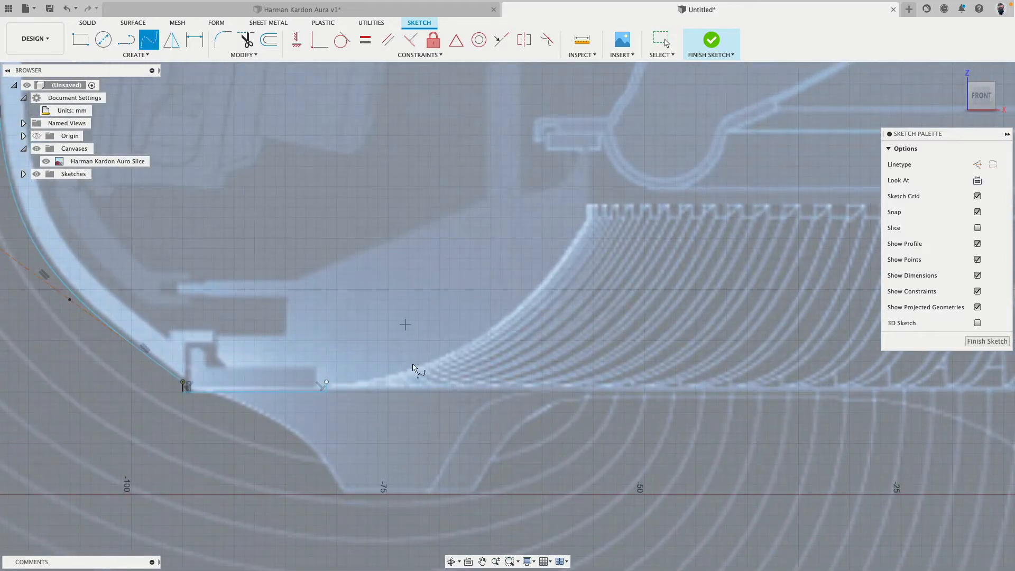
{"action": "left_click", "coordinate": [326, 382]}
{"action": "left_click", "coordinate": [491, 331]}
{"action": "left_click", "coordinate": [558, 207]}
{"action": "scroll", "coordinate": [388, 347], "scroll_direction": "up", "scroll_amount": 5}
{"action": "scroll", "coordinate": [572, 305], "scroll_direction": "down", "scroll_amount": 3}
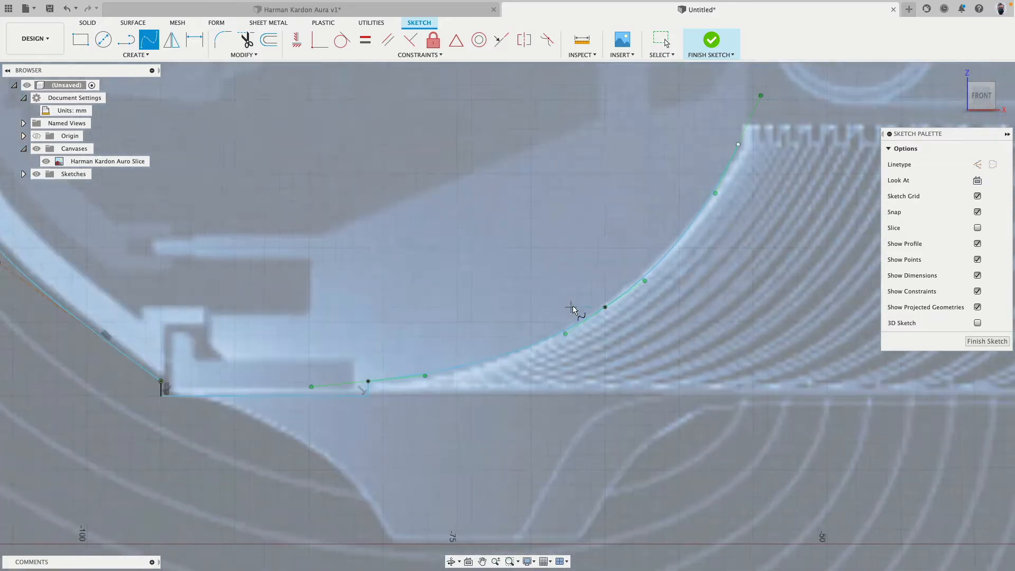
Draw an 8 mm vertical line up from the spline's end and a short horizontal line to the driver surround's outer edge.
{"action": "middle_click_drag", "start_coordinate": [580, 228], "coordinate": [317, 372]}
{"action": "left_click", "coordinate": [126, 39]}
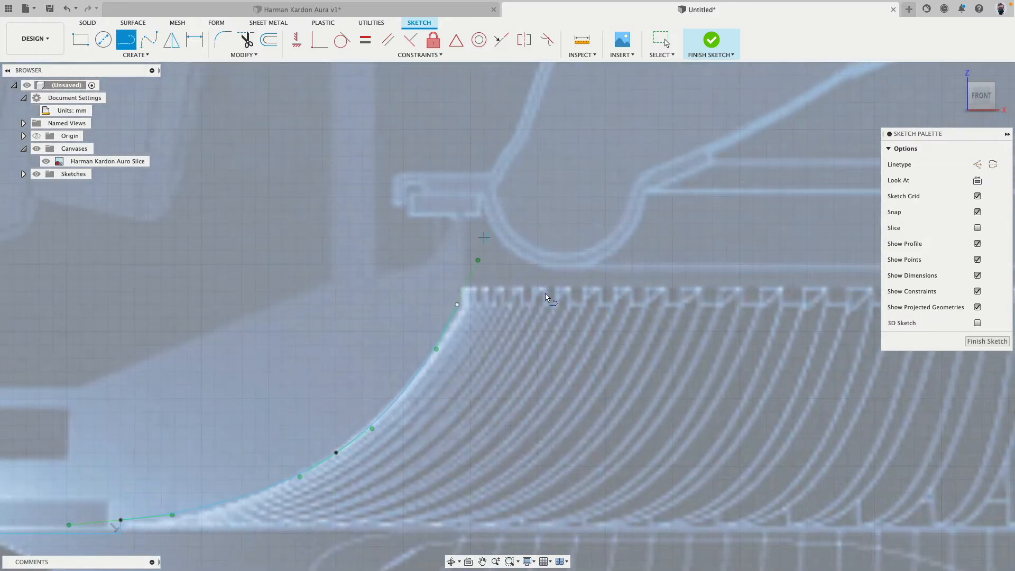
{"action": "scroll", "coordinate": [469, 300], "scroll_direction": "down", "scroll_amount": 4}
{"action": "scroll", "coordinate": [447, 307], "scroll_direction": "up", "scroll_amount": 8}
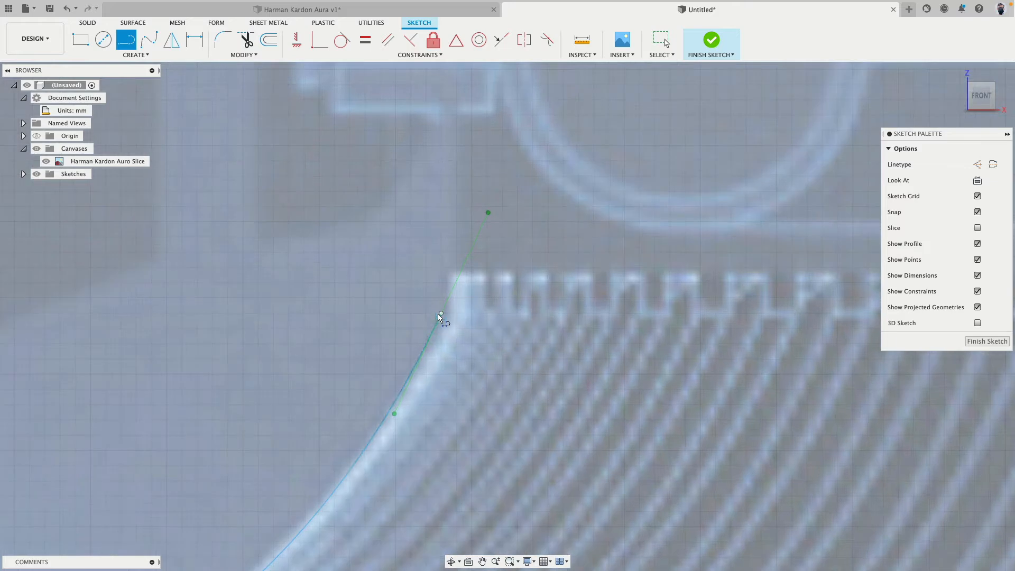
{"action": "left_click", "coordinate": [441, 309]}
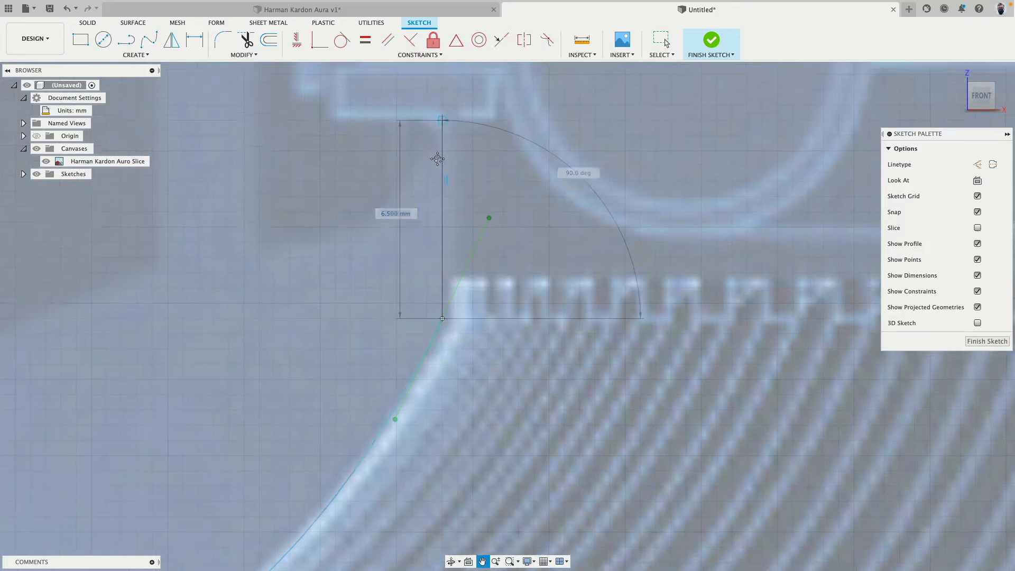
{"action": "middle_click_drag", "start_coordinate": [441, 116], "coordinate": [425, 346]}
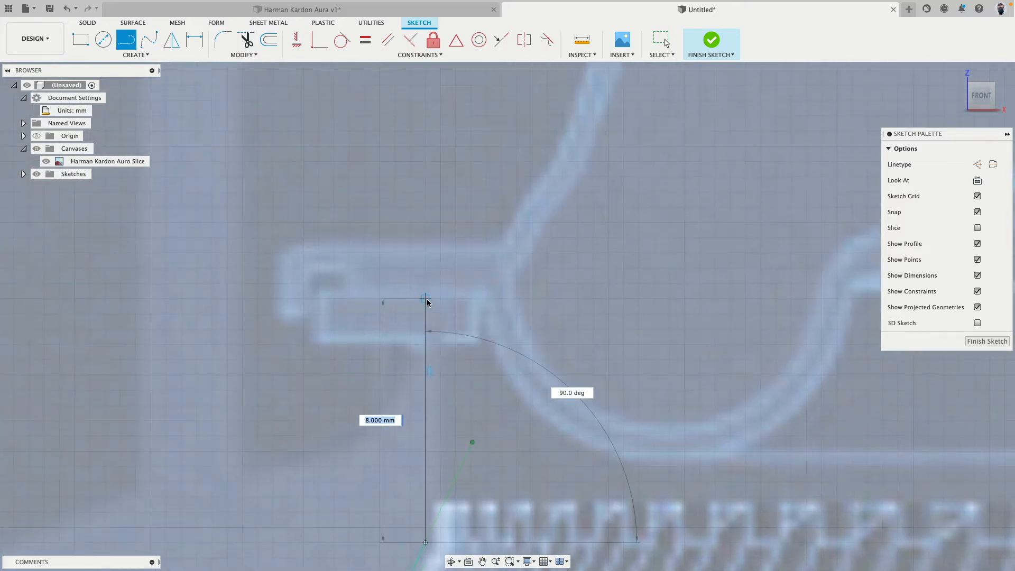
{"action": "left_click", "coordinate": [425, 299]}
{"action": "left_click", "coordinate": [486, 300]}
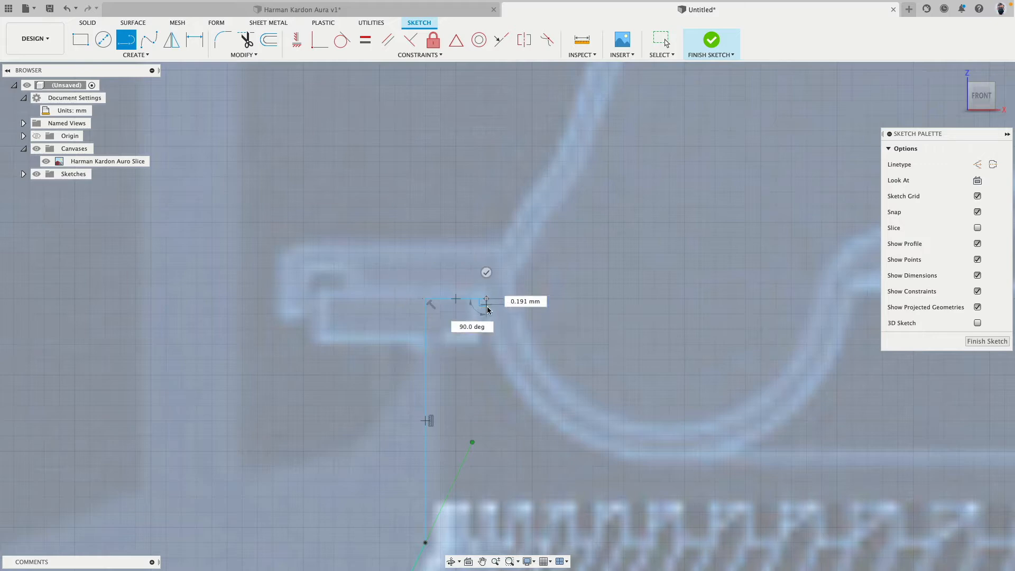
{"action": "left_click", "coordinate": [485, 275]}
Draw a line from the surround's inner edge up the cone's slope and delete the short stub segment at its start.
{"action": "scroll", "coordinate": [478, 328], "scroll_direction": "up", "scroll_amount": 5}
{"action": "scroll", "coordinate": [479, 338], "scroll_direction": "down", "scroll_amount": 10}
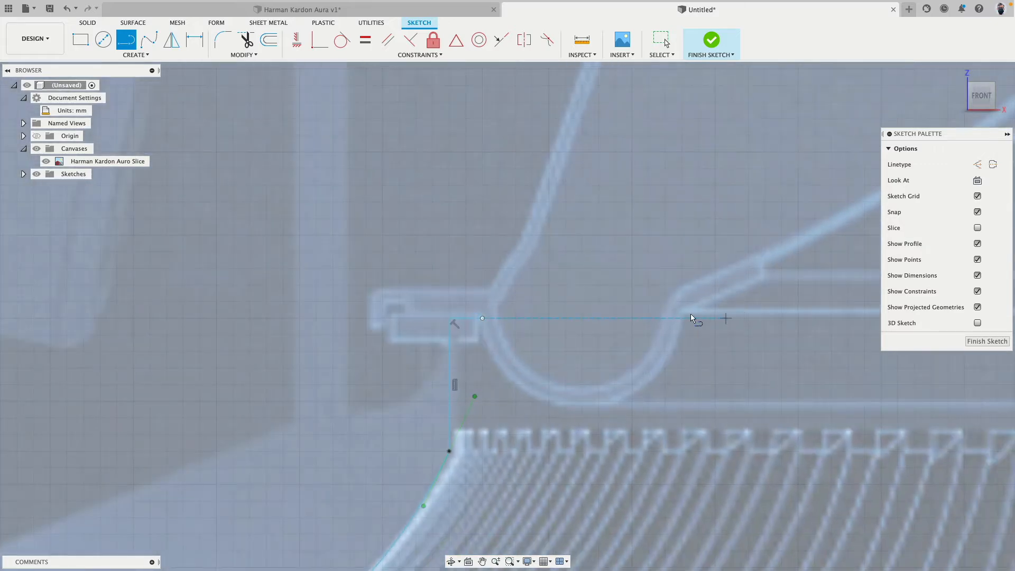
{"action": "left_click", "coordinate": [684, 318]}
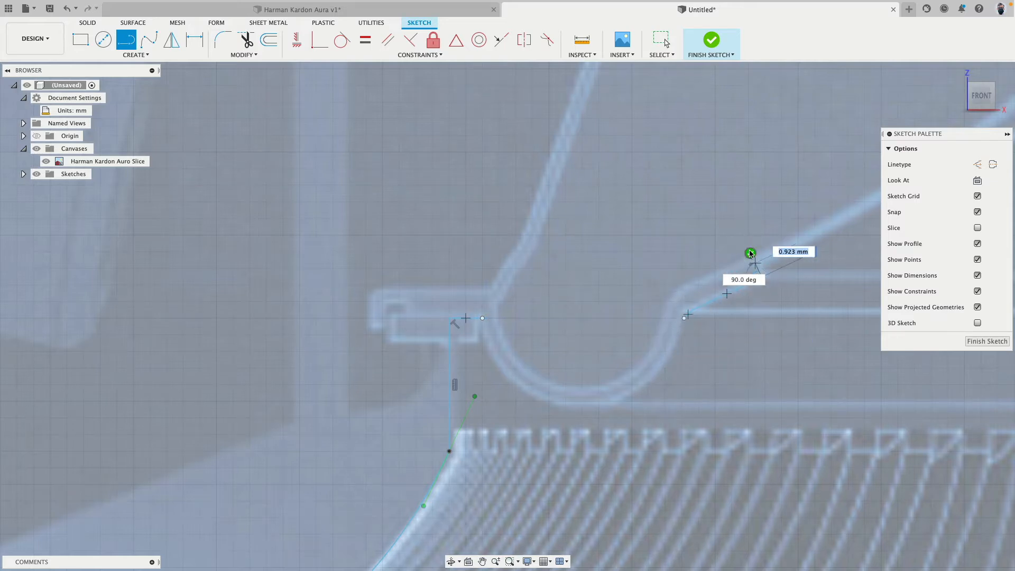
{"action": "key", "text": "Escape"}
{"action": "scroll", "coordinate": [696, 325], "scroll_direction": "up", "scroll_amount": 6}
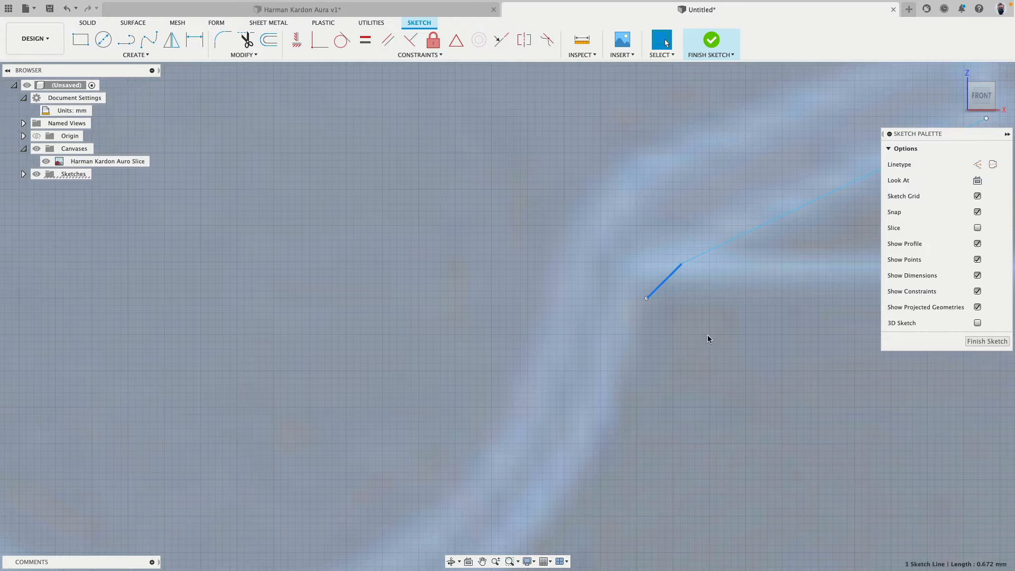
{"action": "scroll", "coordinate": [707, 335], "scroll_direction": "down", "scroll_amount": 6}
Move the sloped line's lower end to X -42, Z 35 mm and constrain it horizontally with the short line's endpoint.
{"action": "left_click_drag", "start_coordinate": [688, 300], "coordinate": [668, 315]}
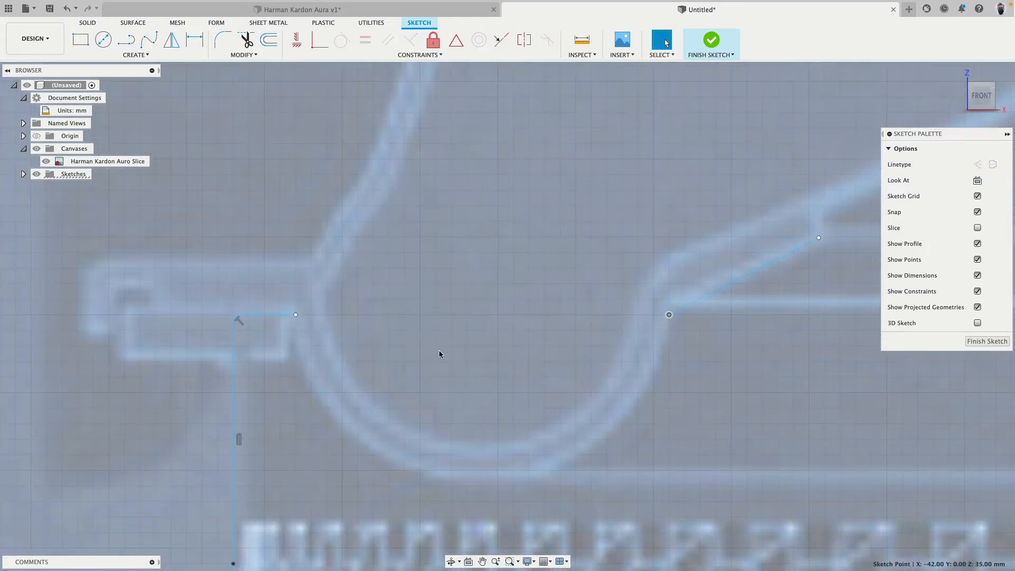
{"action": "left_click", "coordinate": [296, 39]}
{"action": "scroll", "coordinate": [386, 227], "scroll_direction": "down", "scroll_amount": 3}
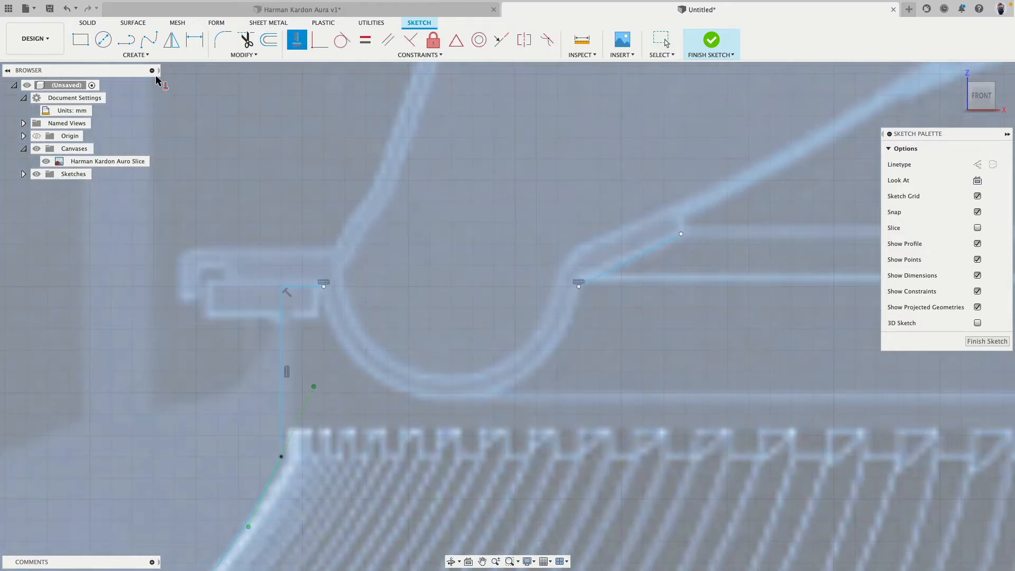
{"action": "left_click", "coordinate": [136, 55]}
{"action": "mouse_move", "coordinate": [102, 90]}
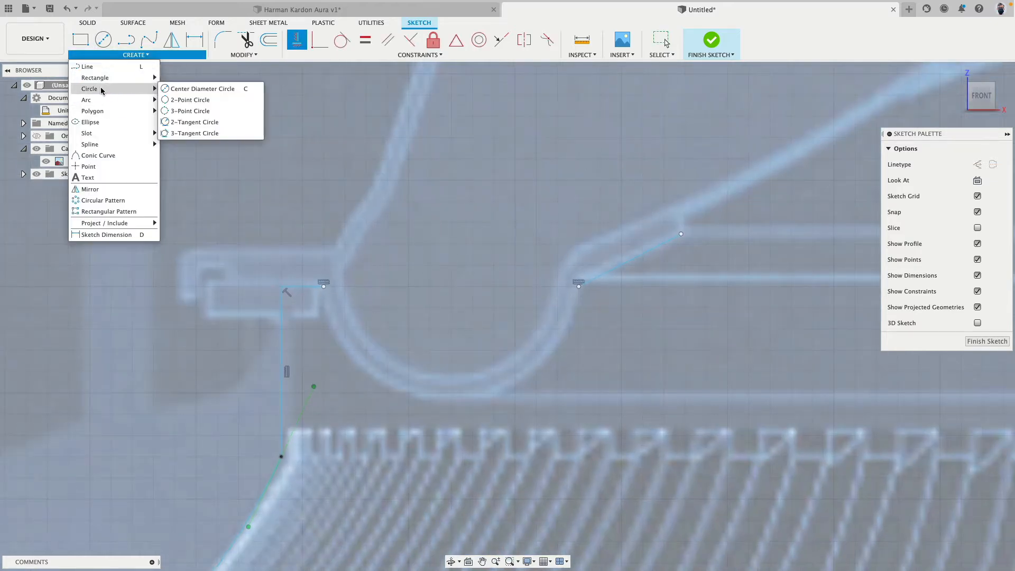
{"action": "left_click", "coordinate": [191, 88]}
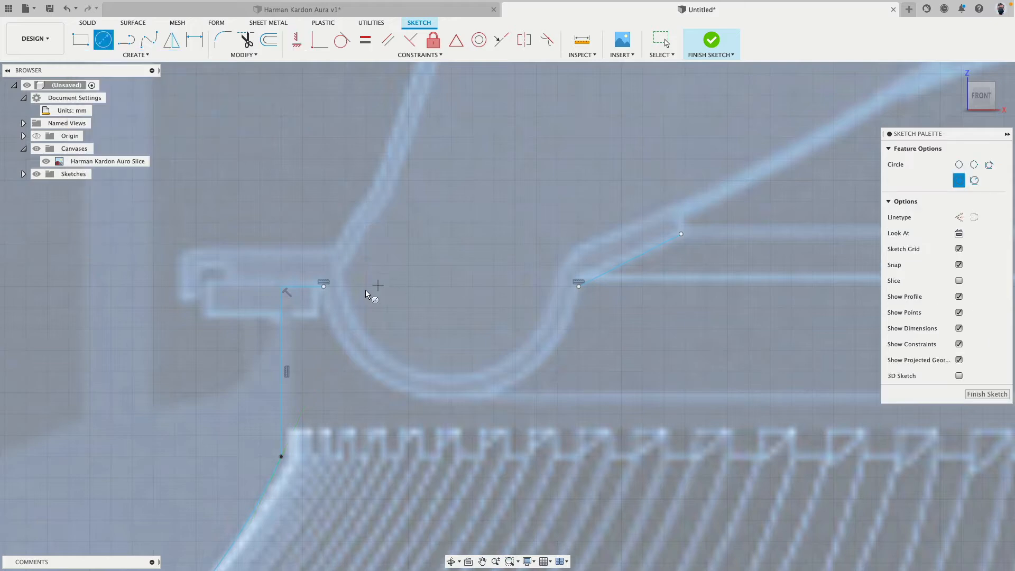
{"action": "left_click", "coordinate": [324, 287]}
{"action": "key", "text": "Escape"}
Draw a 12 mm two-point circle between the surround's two aligned endpoints and trim away its upper half.
{"action": "left_click", "coordinate": [138, 54]}
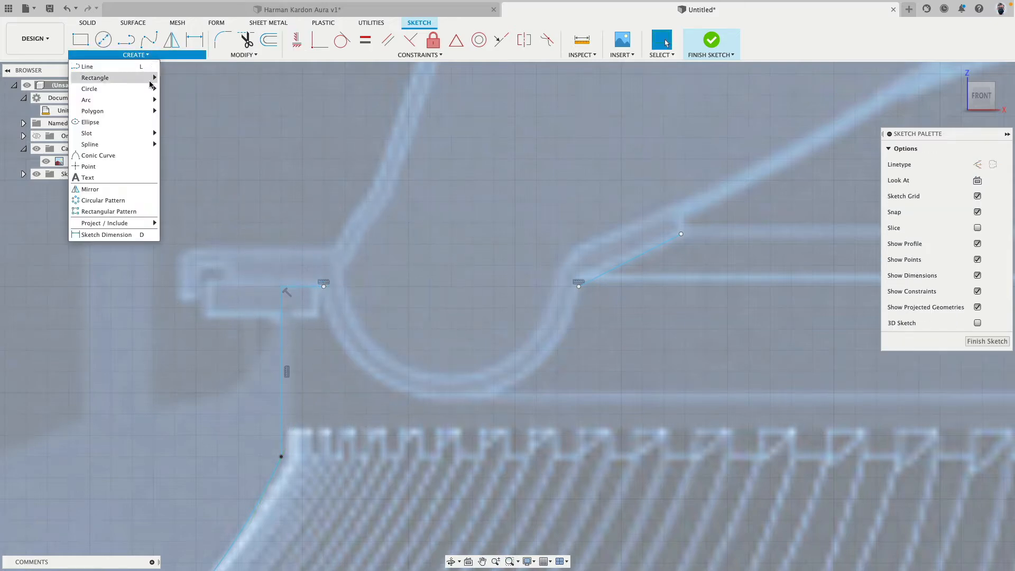
{"action": "mouse_move", "coordinate": [151, 89]}
{"action": "left_click", "coordinate": [190, 100]}
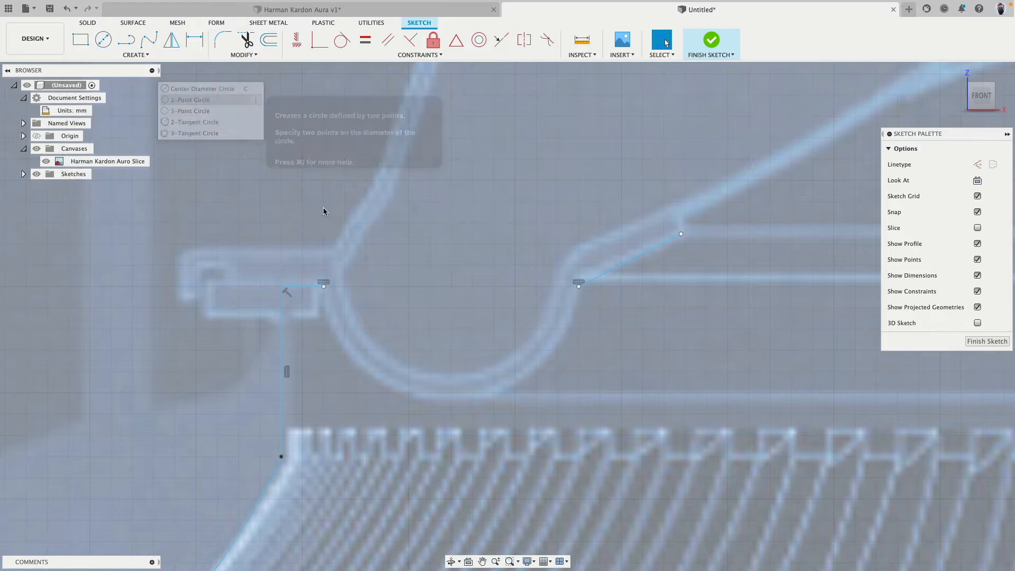
{"action": "left_click", "coordinate": [323, 286]}
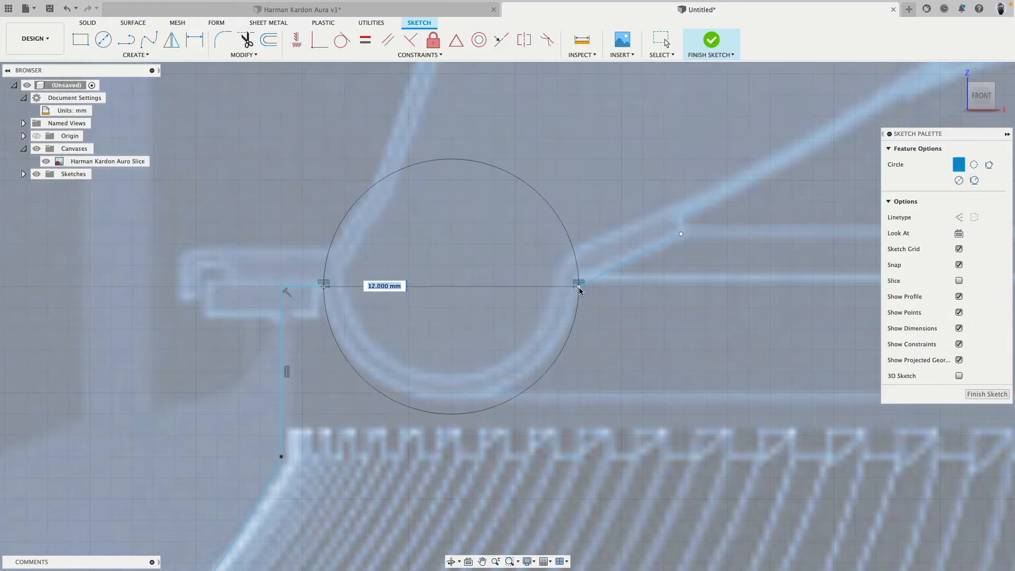
{"action": "left_click", "coordinate": [579, 286]}
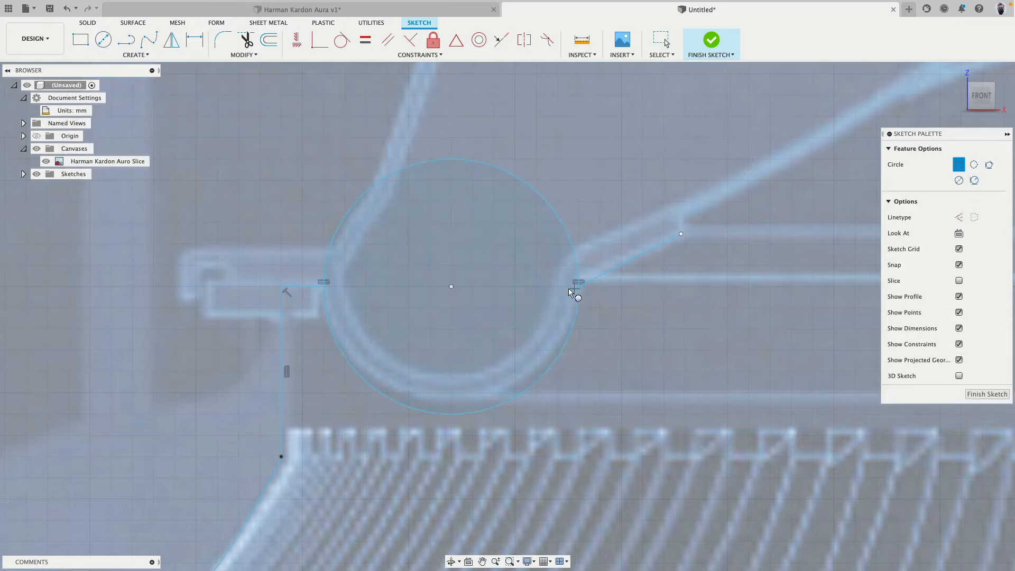
{"action": "left_click", "coordinate": [246, 39]}
{"action": "left_click", "coordinate": [356, 204]}
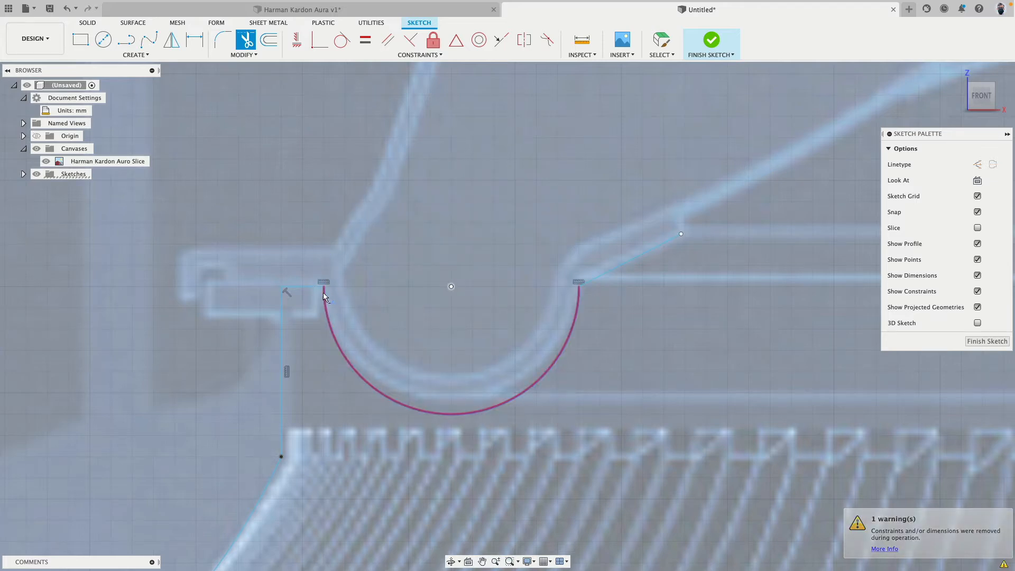
Fix the short horizontal line and the endpoint where the surround arc meets the sloped cone line.
{"action": "scroll", "coordinate": [486, 273], "scroll_direction": "down", "scroll_amount": 1}
{"action": "scroll", "coordinate": [486, 271], "scroll_direction": "down", "scroll_amount": 3}
{"action": "middle_click_drag", "start_coordinate": [478, 246], "coordinate": [318, 245]}
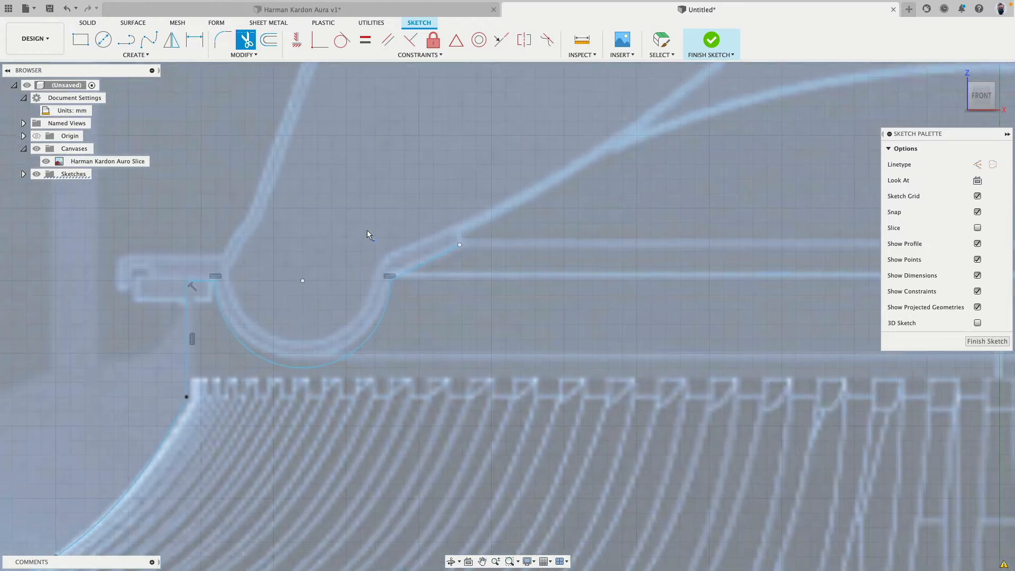
{"action": "left_click", "coordinate": [433, 40]}
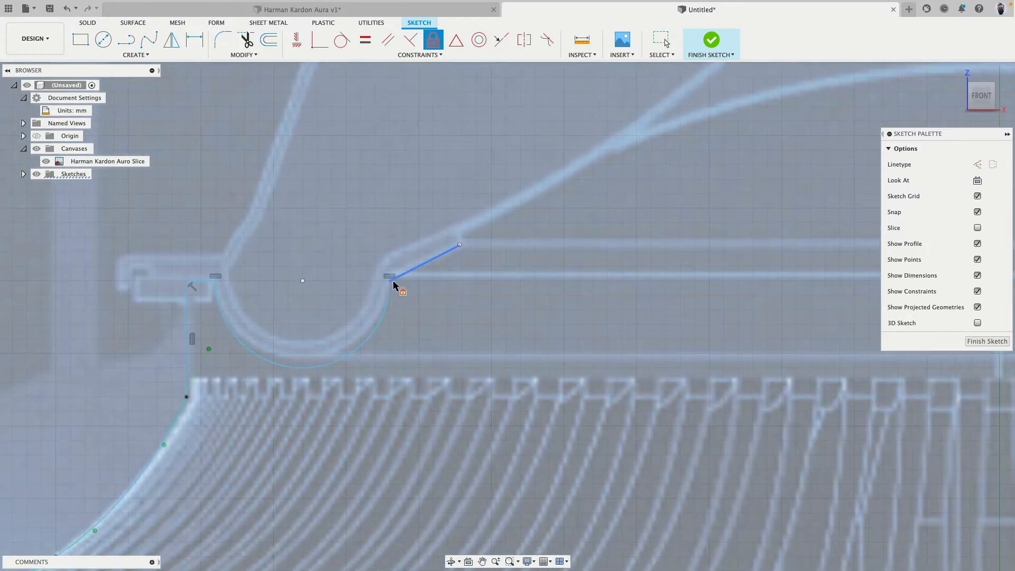
Draw an 8 mm horizontal line from the vertical centre axis outward, just beneath the top of the driver dome.
{"action": "scroll", "coordinate": [460, 321], "scroll_direction": "down", "scroll_amount": 1}
{"action": "scroll", "coordinate": [461, 317], "scroll_direction": "down", "scroll_amount": 2}
{"action": "middle_click_drag", "start_coordinate": [461, 317], "coordinate": [278, 301]}
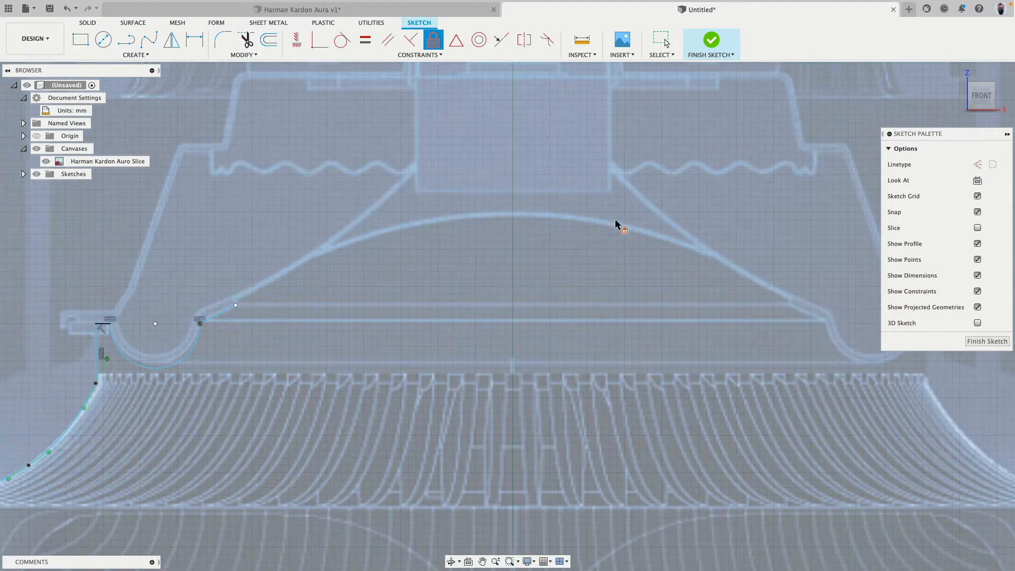
{"action": "left_click", "coordinate": [126, 39]}
{"action": "scroll", "coordinate": [492, 208], "scroll_direction": "up", "scroll_amount": 2}
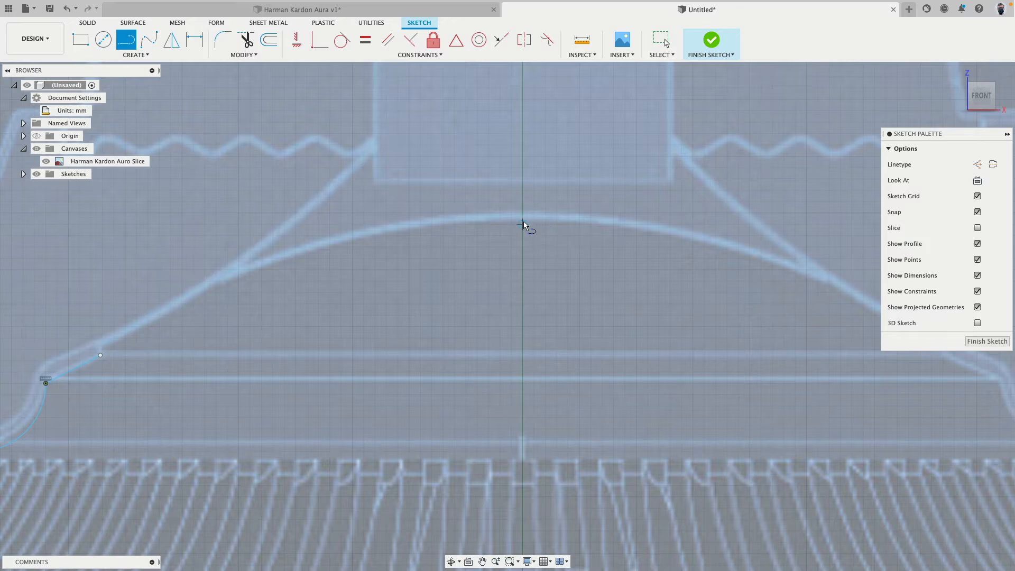
{"action": "left_click", "coordinate": [523, 224]}
{"action": "left_click", "coordinate": [613, 224]}
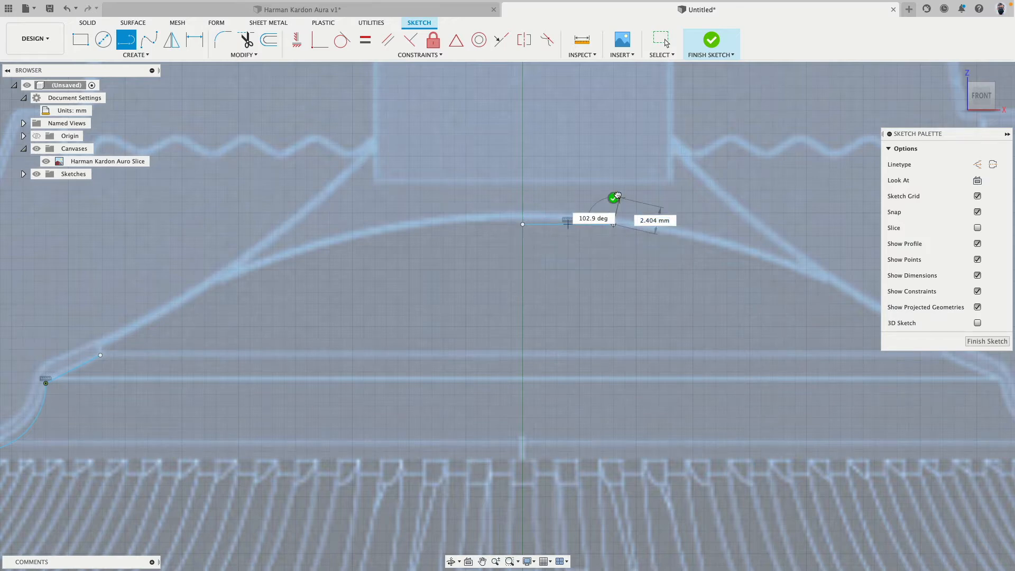
{"action": "key", "text": "Escape"}
Convert the horizontal line beneath the dome to construction geometry and fix it.
{"action": "left_click", "coordinate": [583, 232]}
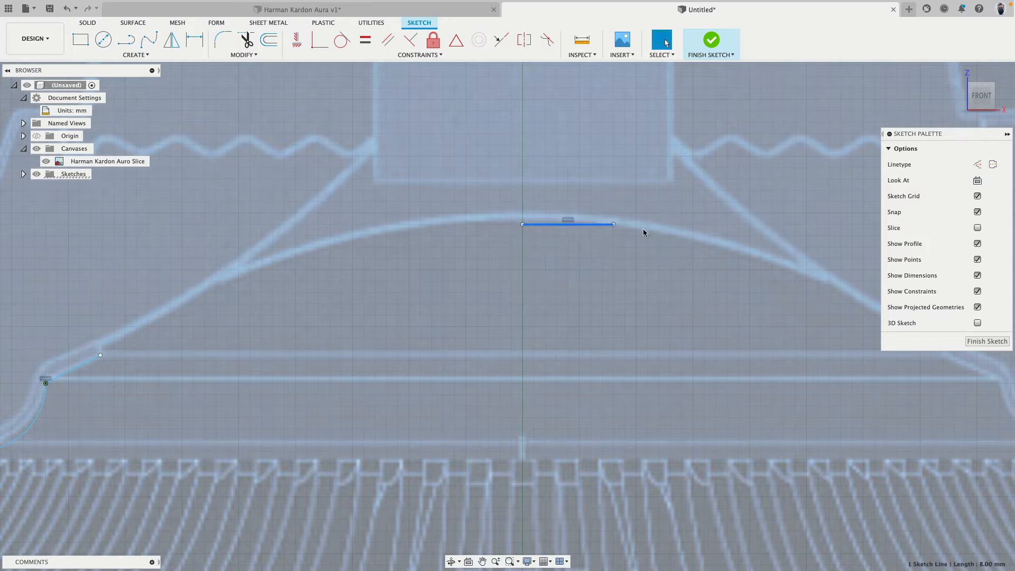
{"action": "left_click", "coordinate": [977, 165]}
{"action": "left_click", "coordinate": [433, 39]}
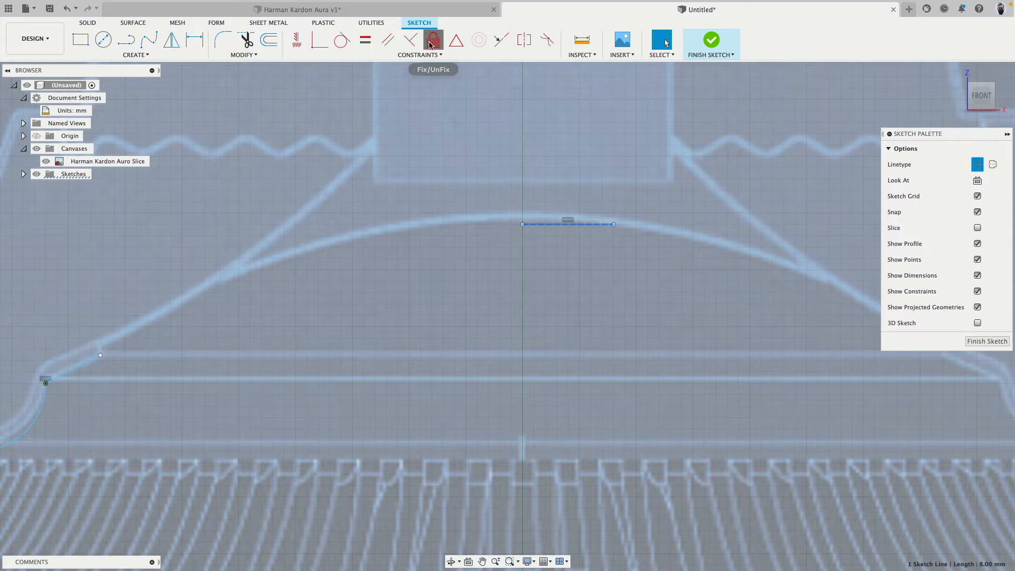
Draw a degree 3 control point spline with four points along the driver dome, from the sloped cone line's end to the vertical centre axis.
{"action": "middle_click_drag", "start_coordinate": [344, 240], "coordinate": [525, 203]}
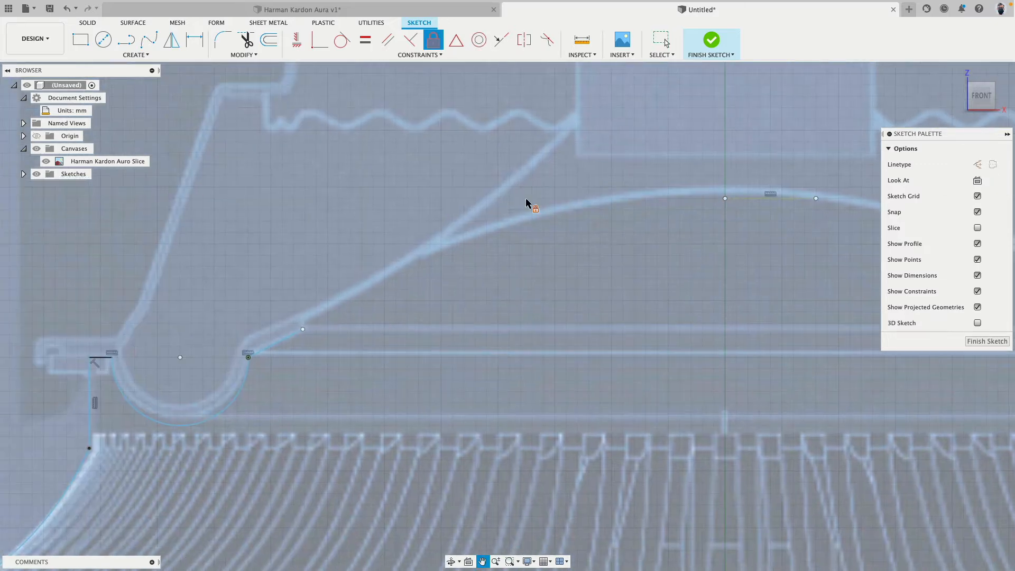
{"action": "left_click", "coordinate": [135, 56]}
{"action": "mouse_move", "coordinate": [117, 144]}
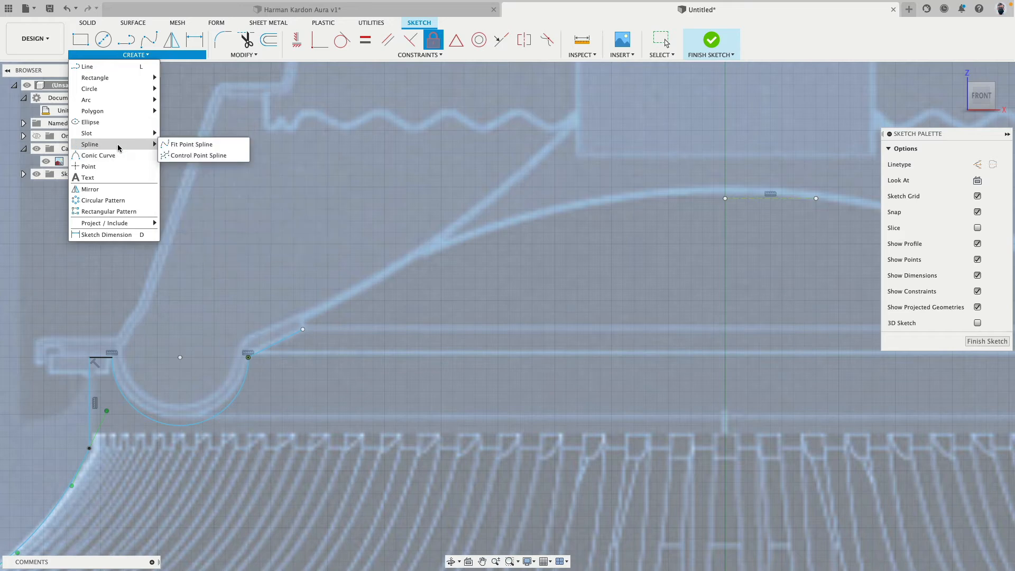
{"action": "left_click", "coordinate": [198, 156]}
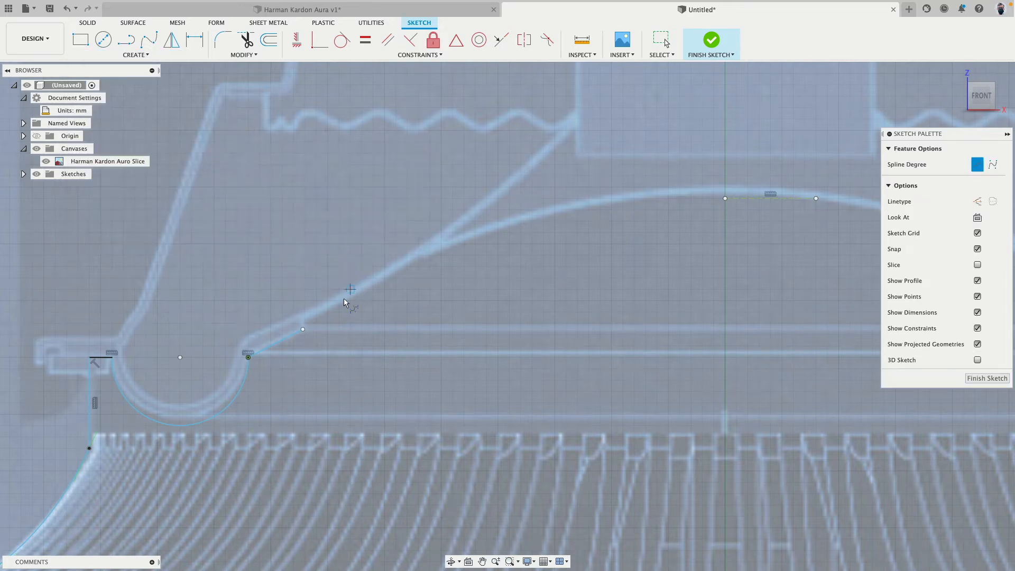
{"action": "left_click", "coordinate": [303, 329]}
{"action": "left_click", "coordinate": [407, 232]}
{"action": "left_click", "coordinate": [577, 199]}
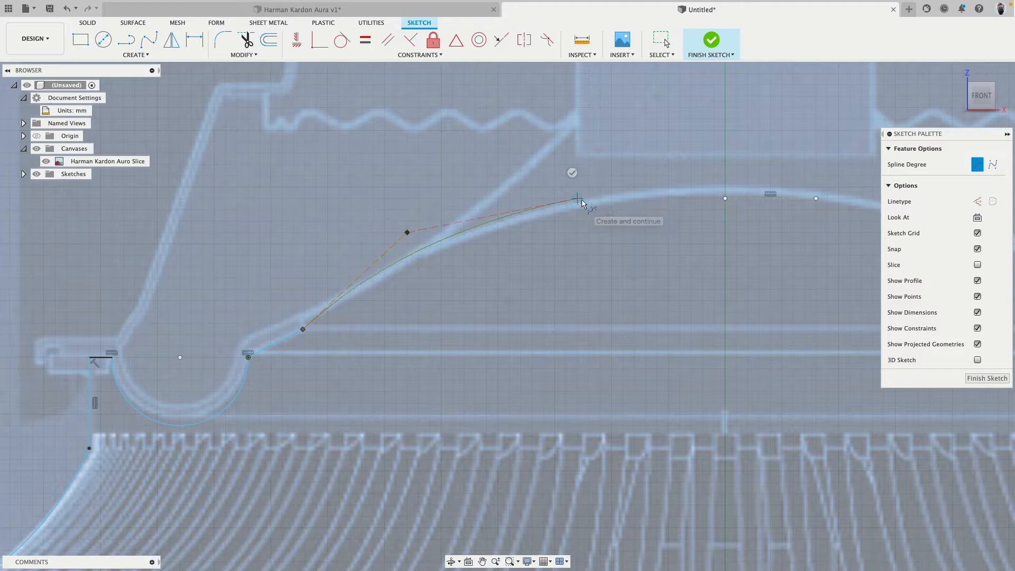
{"action": "left_click", "coordinate": [724, 199]}
{"action": "left_click", "coordinate": [725, 172]}
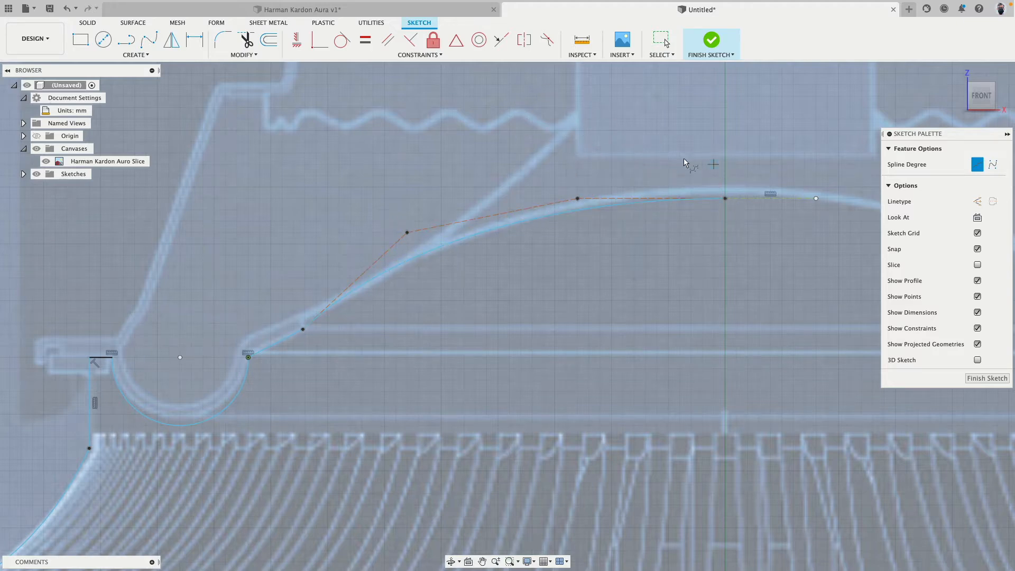
Make the dome spline tangent to the horizontal construction line at its top and to the sloped cone line at its lower end.
{"action": "left_click", "coordinate": [365, 40]}
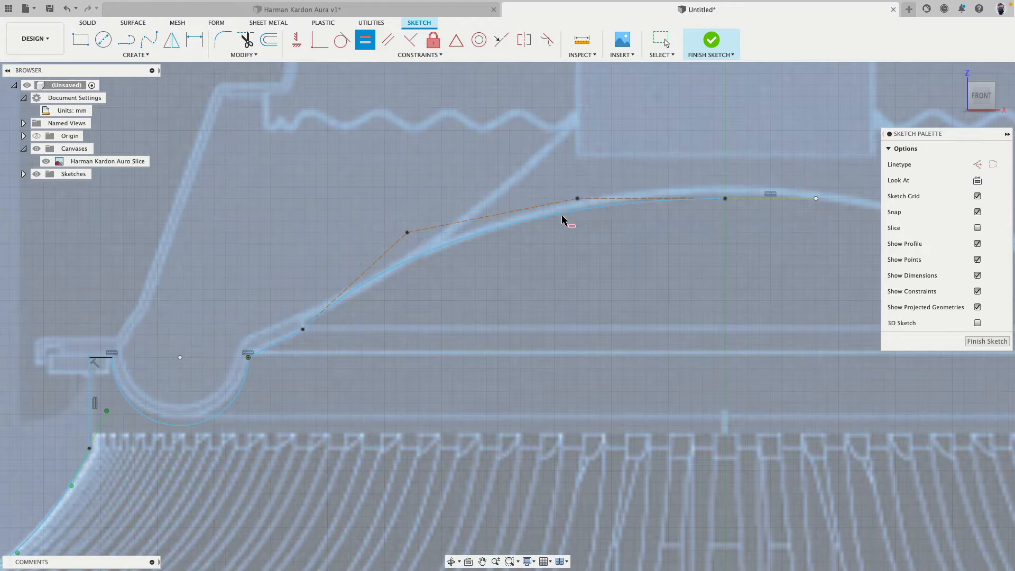
{"action": "left_click", "coordinate": [342, 40]}
{"action": "left_click", "coordinate": [589, 205]}
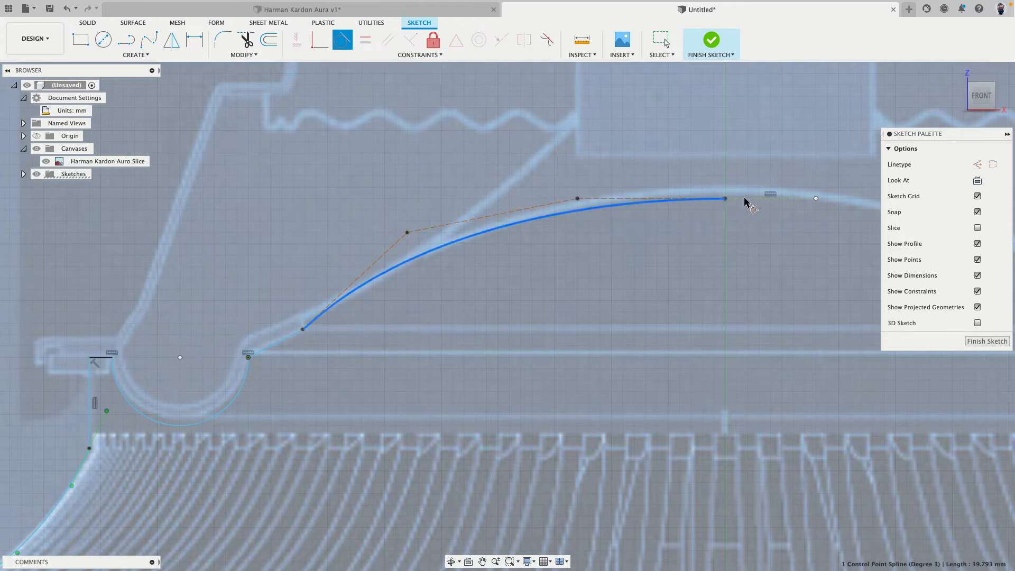
{"action": "left_click", "coordinate": [747, 199]}
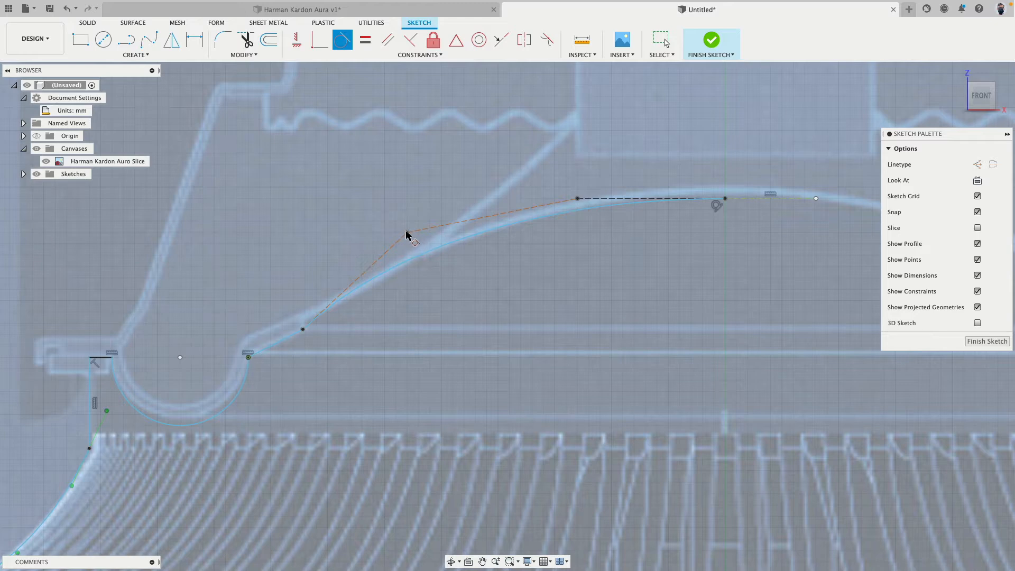
{"action": "left_click", "coordinate": [403, 263]}
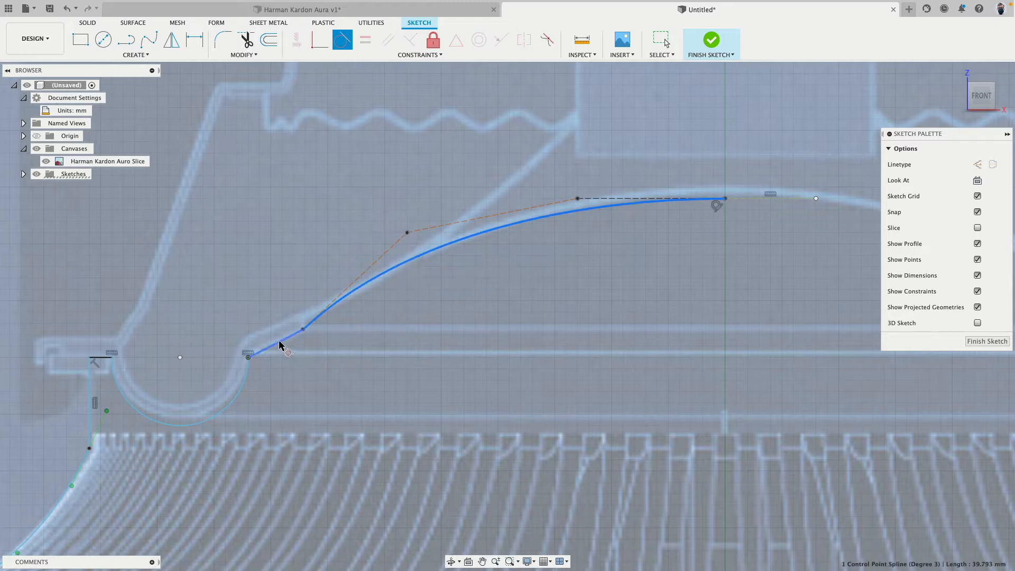
{"action": "left_click", "coordinate": [280, 345]}
{"action": "key", "text": "Escape"}
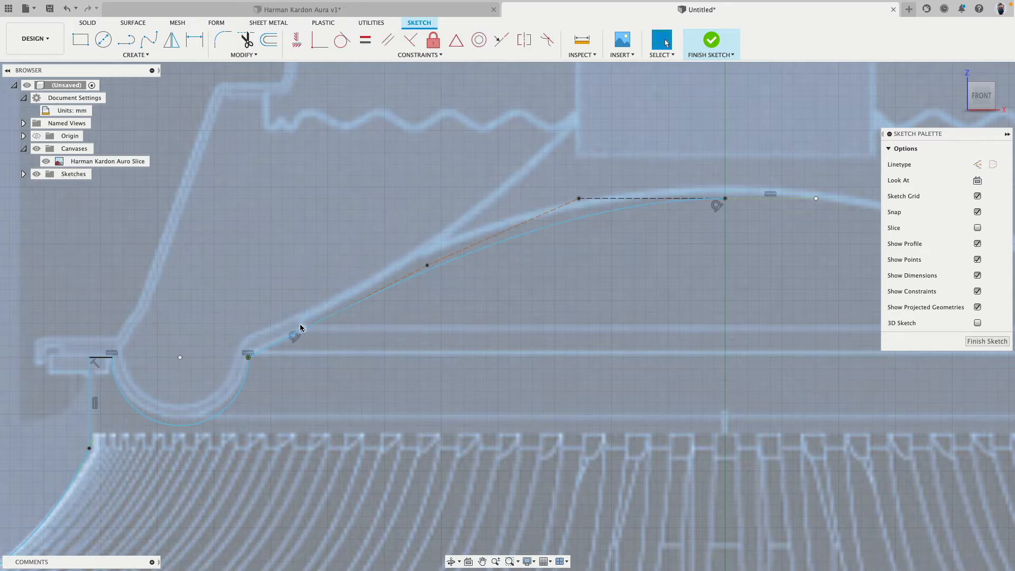
Adjust the dome spline's lower endpoint and two inner control points to follow the canvas, placing the lower inner one at X -27, Z 45 mm.
{"action": "left_click_drag", "start_coordinate": [300, 327], "coordinate": [305, 322]}
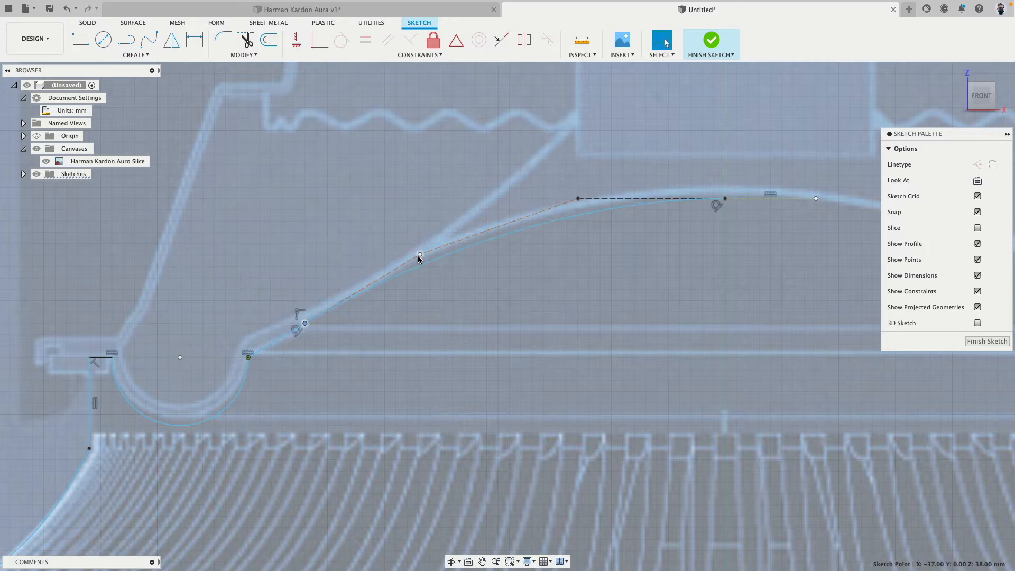
{"action": "mouse_move", "coordinate": [418, 255]}
{"action": "left_mouse_down"}
{"action": "mouse_move", "coordinate": [374, 243]}
{"action": "mouse_move", "coordinate": [450, 183]}
{"action": "mouse_move", "coordinate": [435, 249]}
{"action": "mouse_move", "coordinate": [385, 252]}
{"action": "mouse_move", "coordinate": [430, 246]}
{"action": "left_mouse_up"}
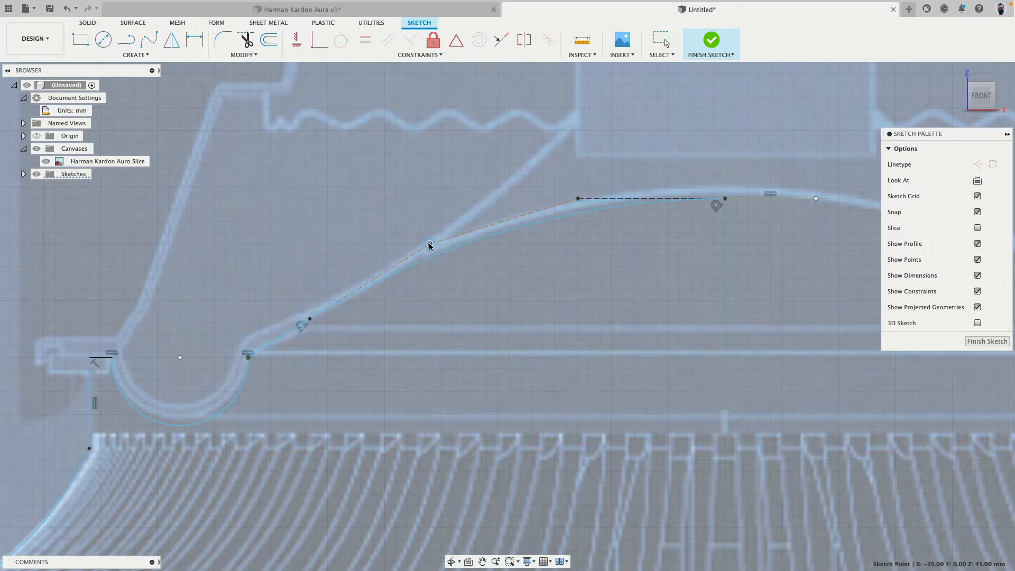
{"action": "left_click_drag", "start_coordinate": [578, 199], "coordinate": [550, 202]}
{"action": "left_click_drag", "start_coordinate": [428, 246], "coordinate": [419, 250]}
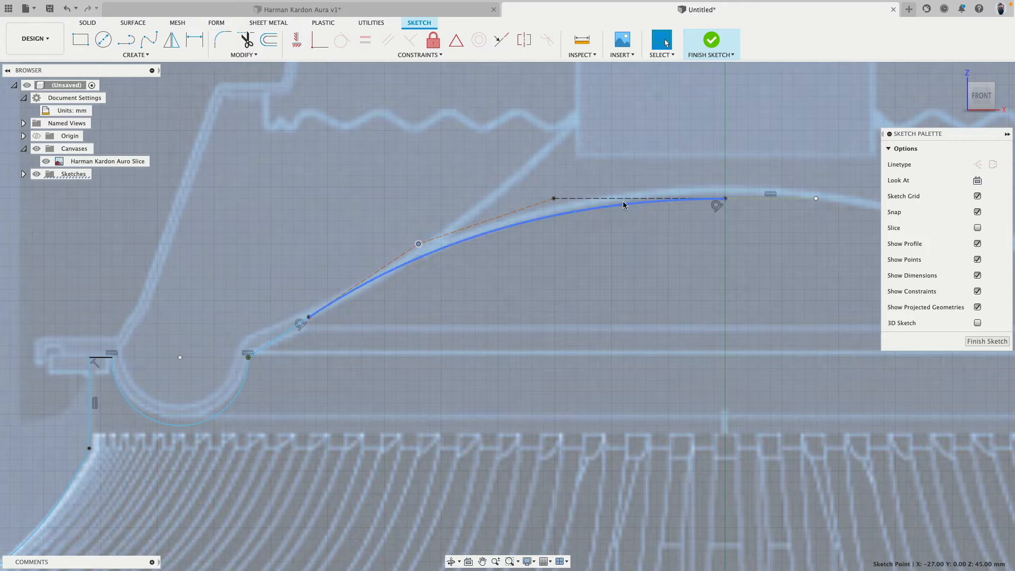
Draw a 7 mm horizontal line from the vertical centre axis outward, along the crown of the housing above the driver magnet.
{"action": "middle_click_drag", "start_coordinate": [759, 213], "coordinate": [444, 217]}
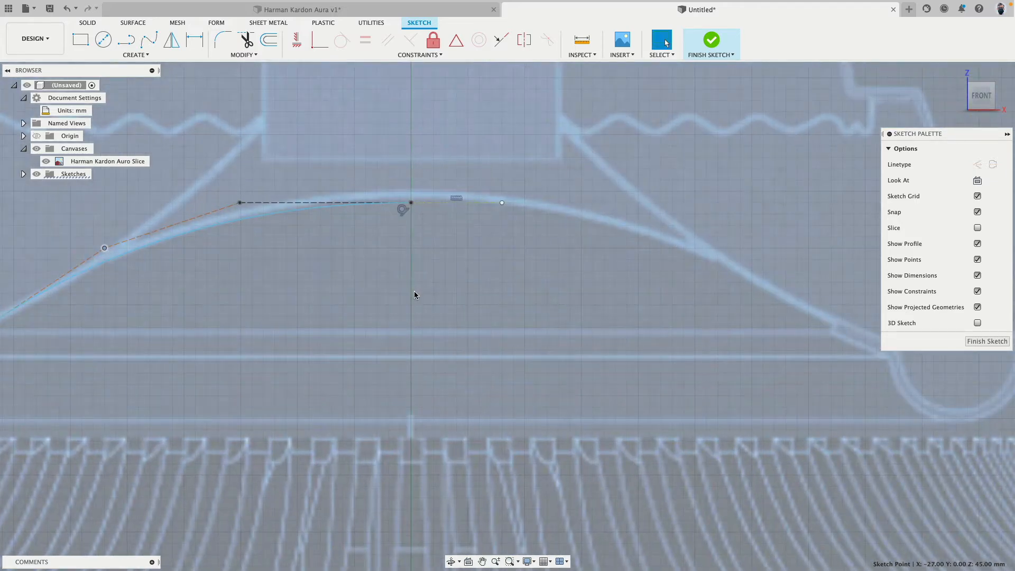
{"action": "scroll", "coordinate": [414, 294], "scroll_direction": "down", "scroll_amount": 10}
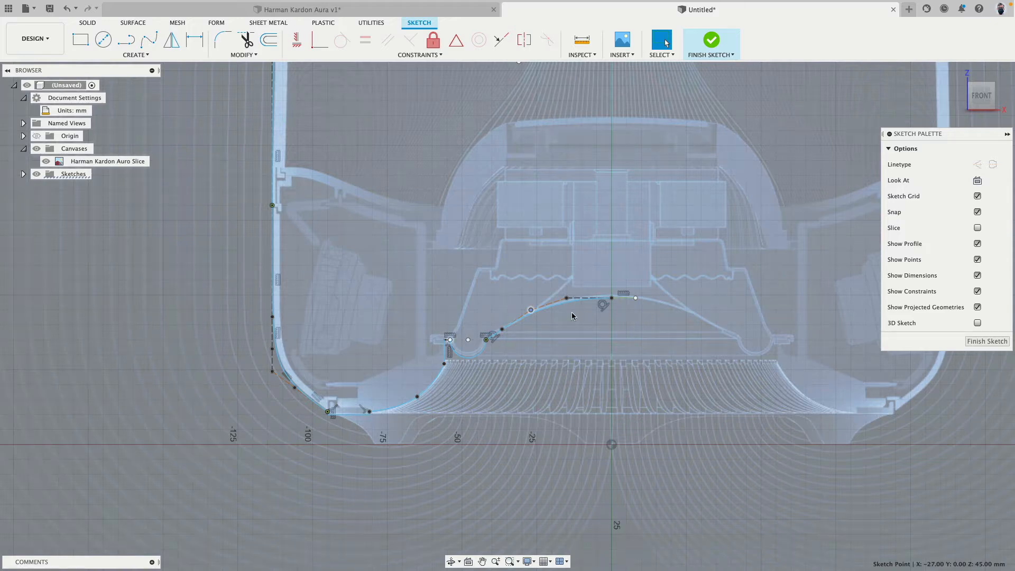
{"action": "middle_click_drag", "start_coordinate": [641, 117], "coordinate": [505, 269]}
{"action": "scroll", "coordinate": [506, 270], "scroll_direction": "up", "scroll_amount": 10}
{"action": "mouse_move", "coordinate": [443, 231]}
{"action": "middle_mouse_down"}
{"action": "mouse_move", "coordinate": [496, 274]}
{"action": "mouse_move", "coordinate": [612, 273]}
{"action": "middle_mouse_up"}
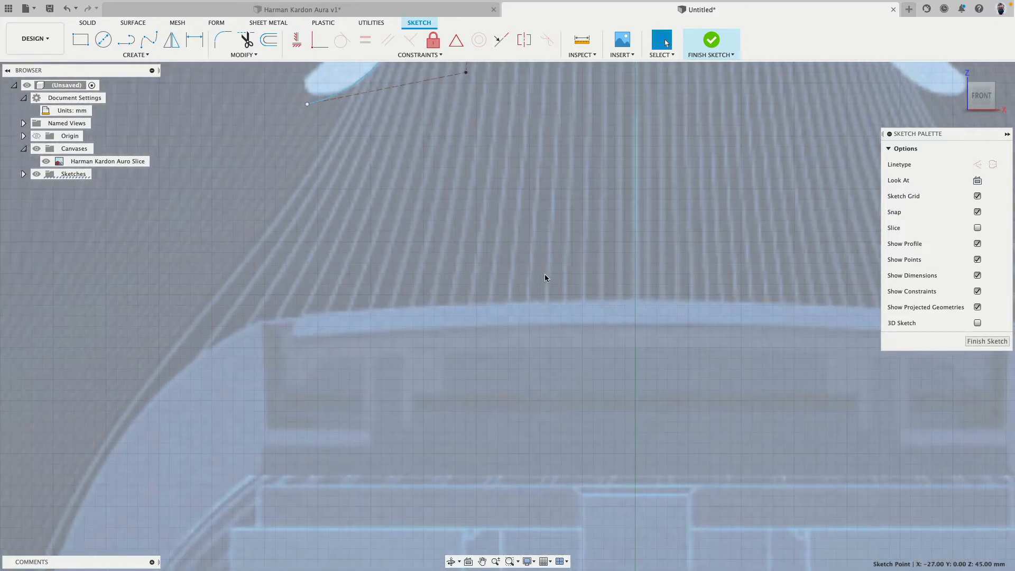
{"action": "left_click", "coordinate": [148, 41]}
{"action": "left_click", "coordinate": [135, 41]}
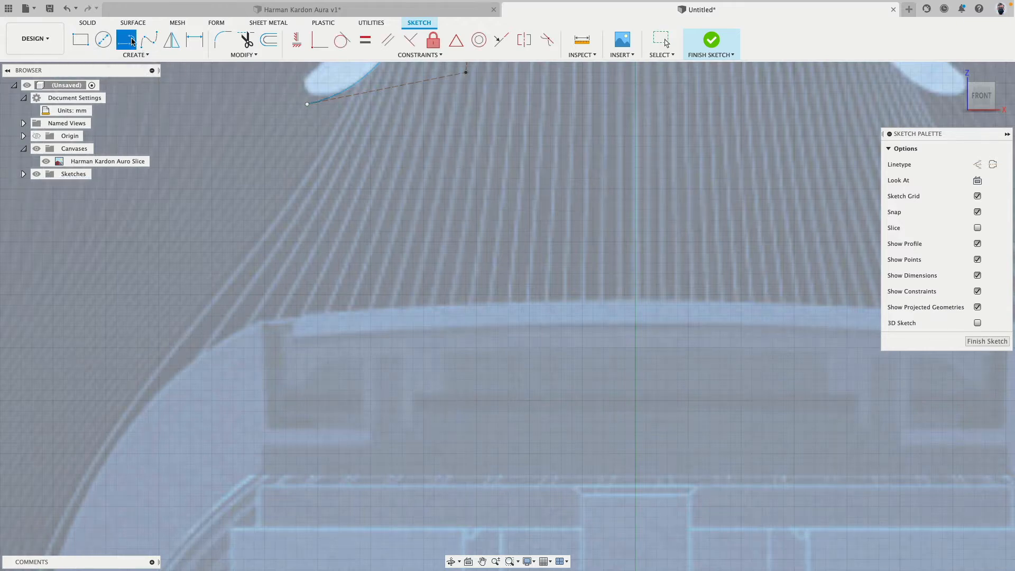
{"action": "left_click", "coordinate": [635, 305]}
{"action": "left_click", "coordinate": [709, 305]}
{"action": "key", "text": "Escape"}
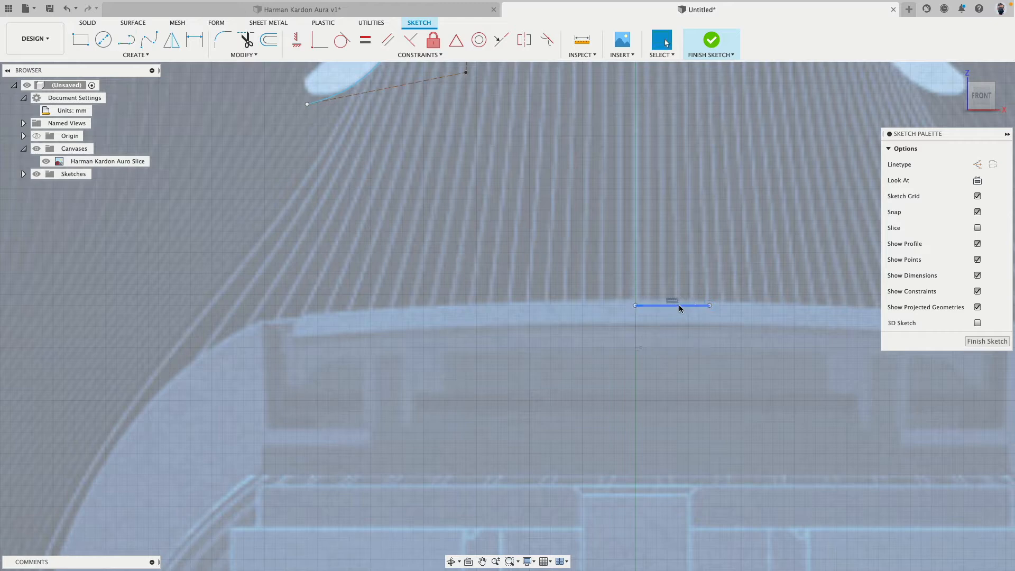
Convert the 7 mm horizontal line at the housing's crown to construction geometry and apply the fix constraint.
{"action": "left_click", "coordinate": [433, 40]}
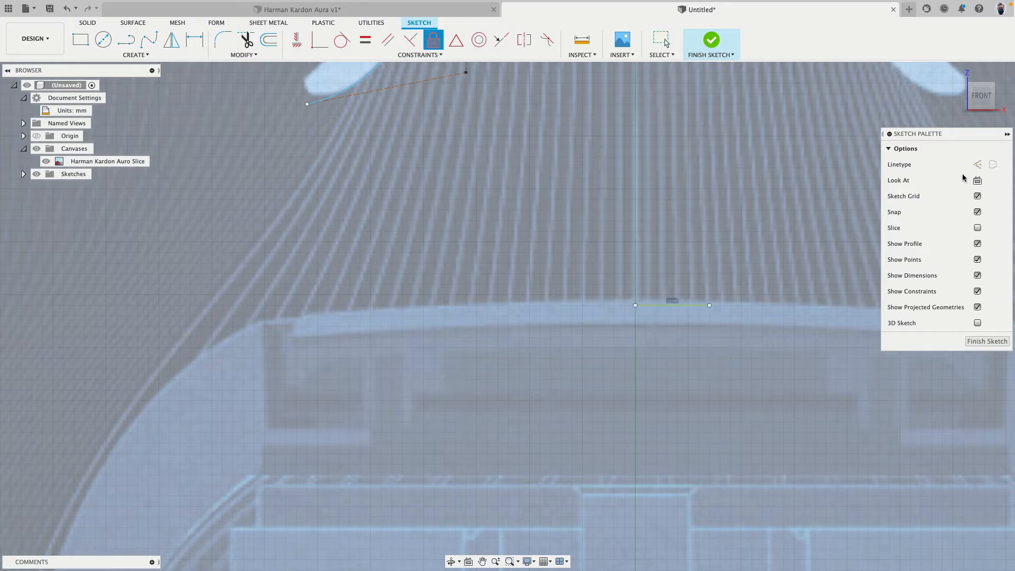
{"action": "left_click", "coordinate": [977, 164]}
{"action": "key", "text": "Escape"}
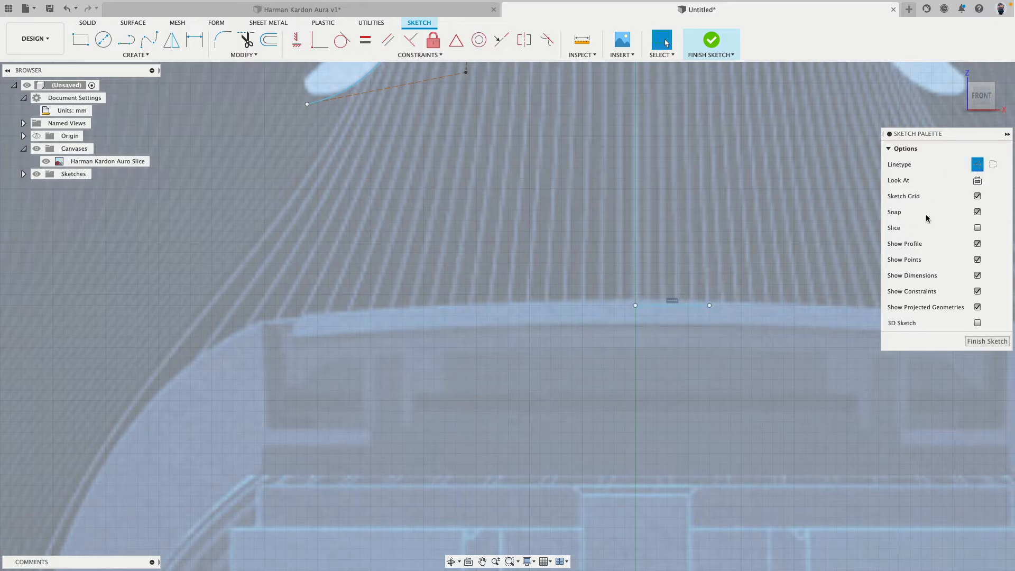
{"action": "left_click", "coordinate": [676, 306]}
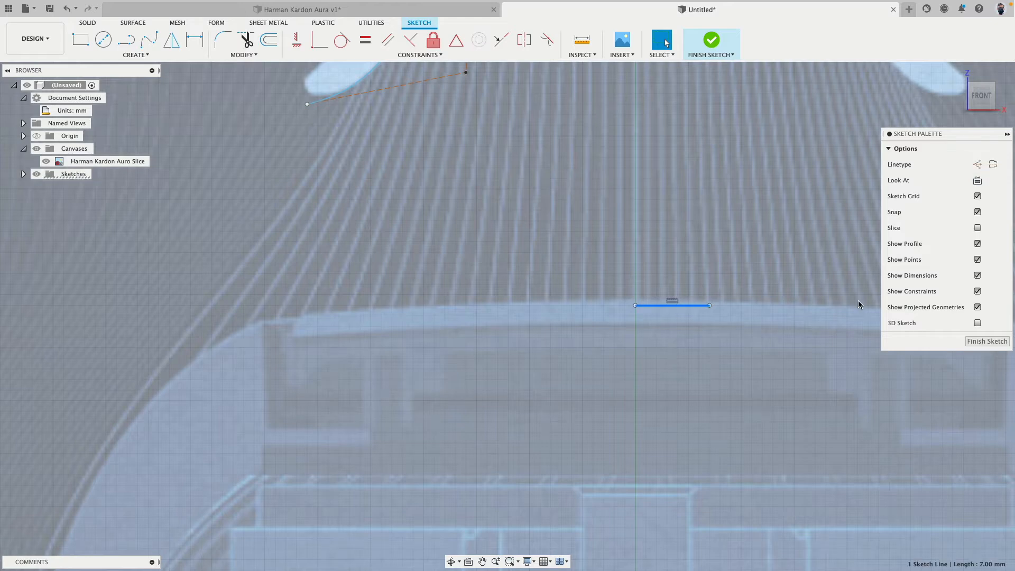
{"action": "left_click", "coordinate": [977, 164]}
{"action": "left_click", "coordinate": [433, 40]}
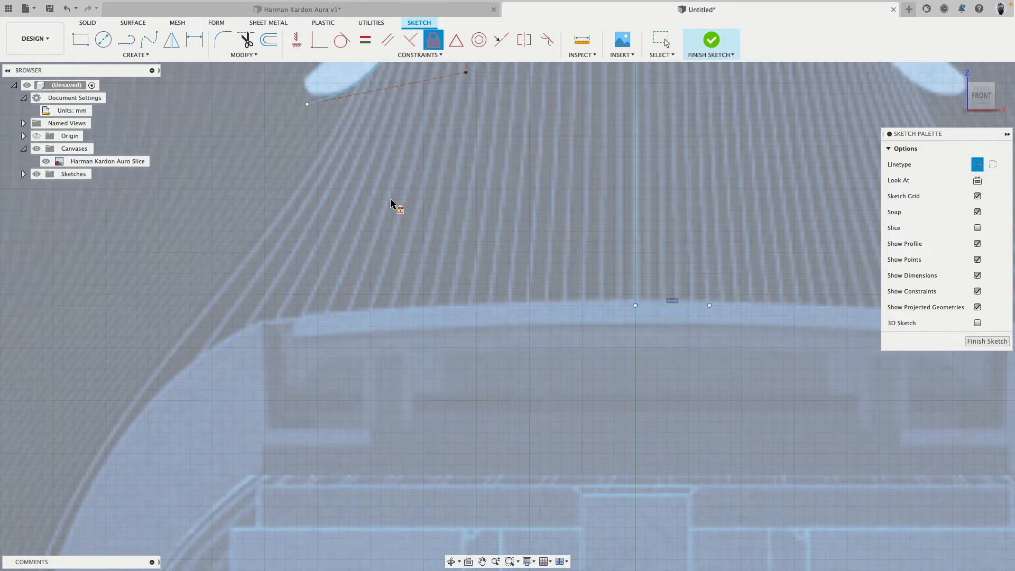
Draw a three-point arc along the housing's crown from the centre axis to its outer corner about 35 mm away, tangent to the construction line.
{"action": "left_click", "coordinate": [125, 40]}
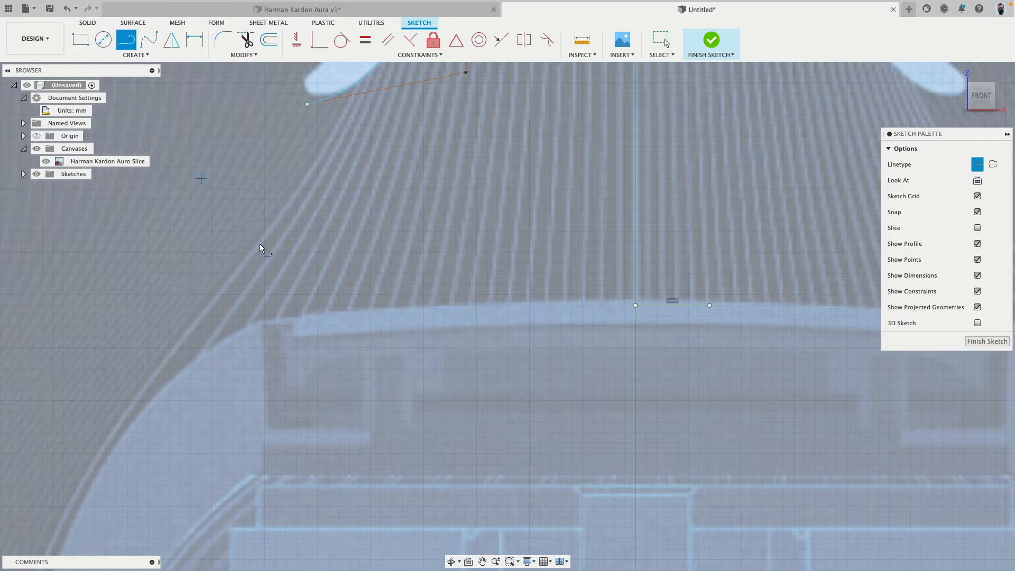
{"action": "left_click", "coordinate": [136, 55]}
{"action": "mouse_move", "coordinate": [129, 102]}
{"action": "left_click", "coordinate": [185, 99]}
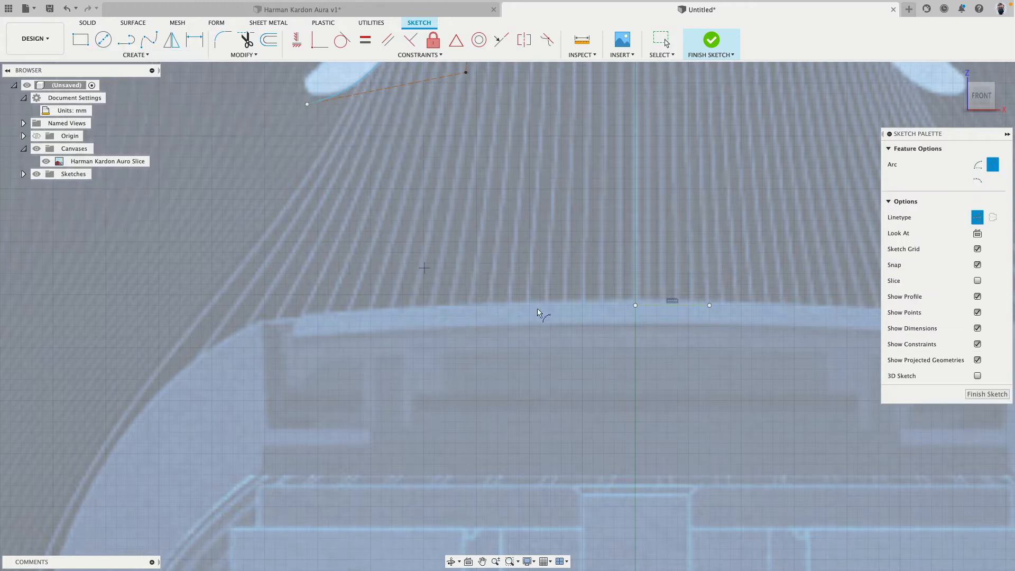
{"action": "left_click", "coordinate": [635, 306]}
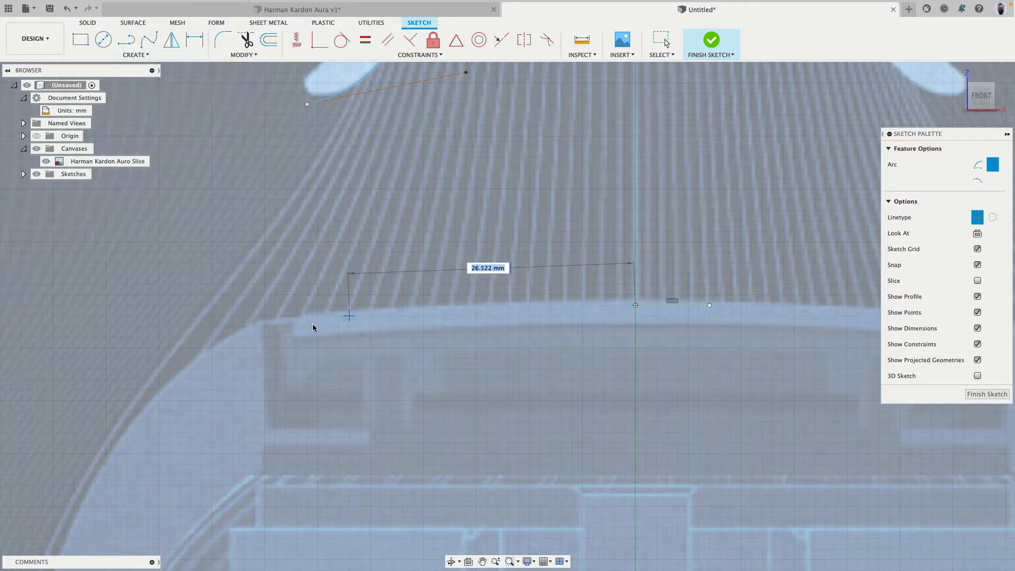
{"action": "left_click", "coordinate": [265, 326]}
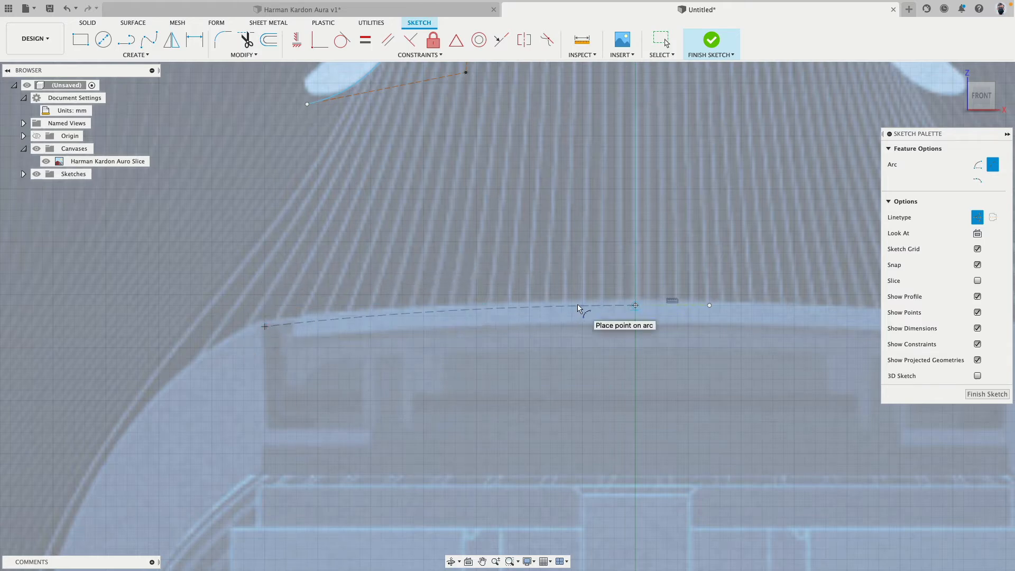
{"action": "left_click", "coordinate": [577, 304]}
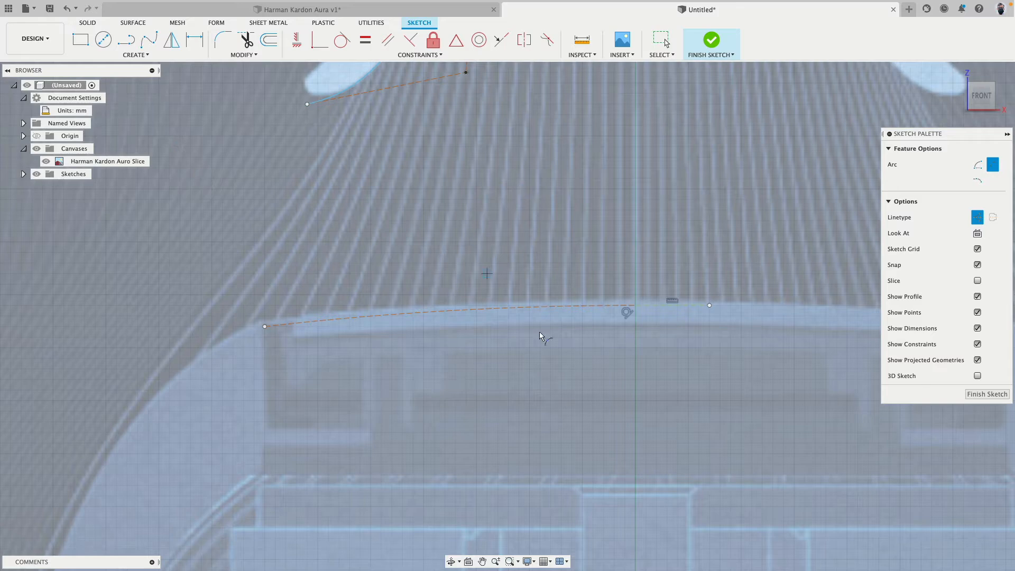
{"action": "key", "text": "Escape"}
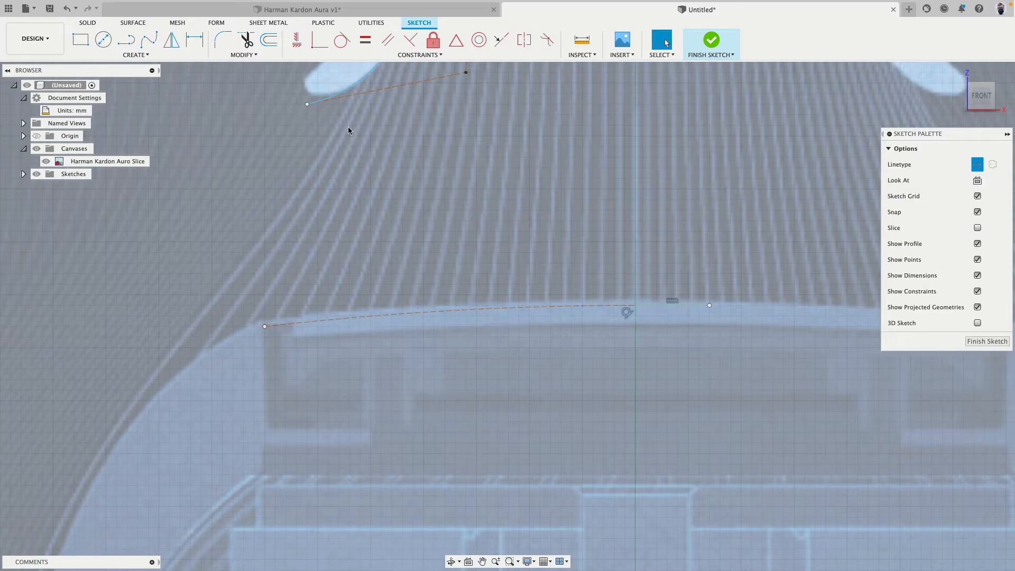
Convert the crown arc to normal geometry and reposition its outer endpoint to X -35, Z 107.5 mm at the housing's corner.
{"action": "left_click", "coordinate": [479, 308]}
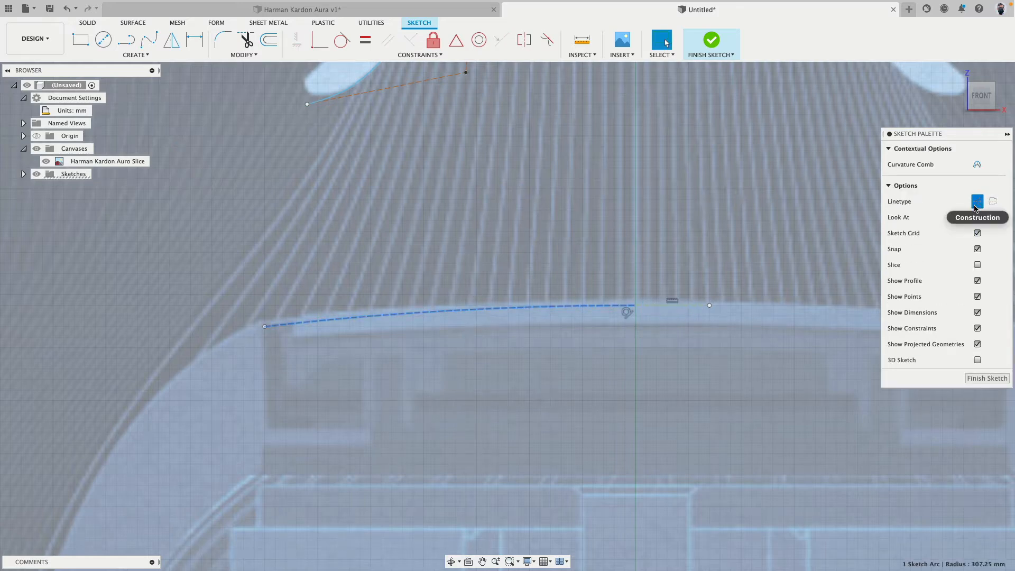
{"action": "left_click", "coordinate": [977, 200]}
{"action": "scroll", "coordinate": [255, 347], "scroll_direction": "up", "scroll_amount": 3}
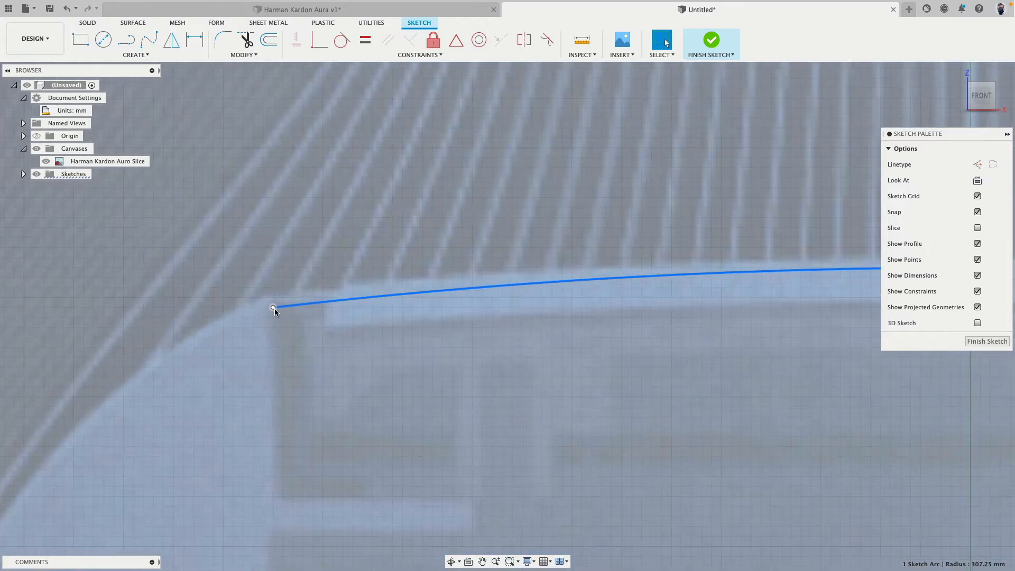
{"action": "key", "text": "Escape"}
{"action": "scroll", "coordinate": [274, 297], "scroll_direction": "down", "scroll_amount": 3}
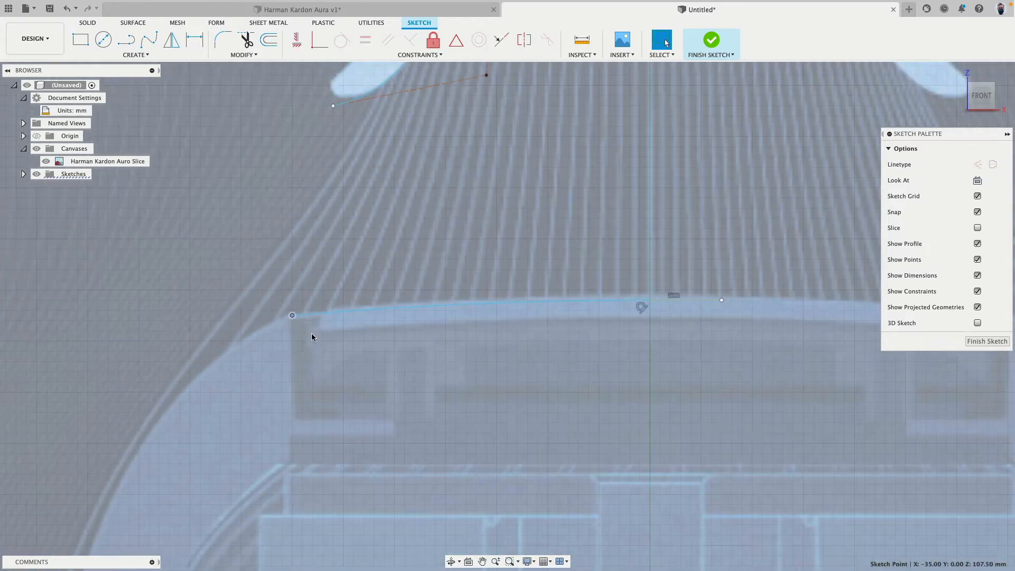
Show the curvature comb of the housing's crown arc with a density of 20 and a scale of 1.
{"action": "left_click", "coordinate": [418, 306]}
{"action": "right_click", "coordinate": [419, 308]}
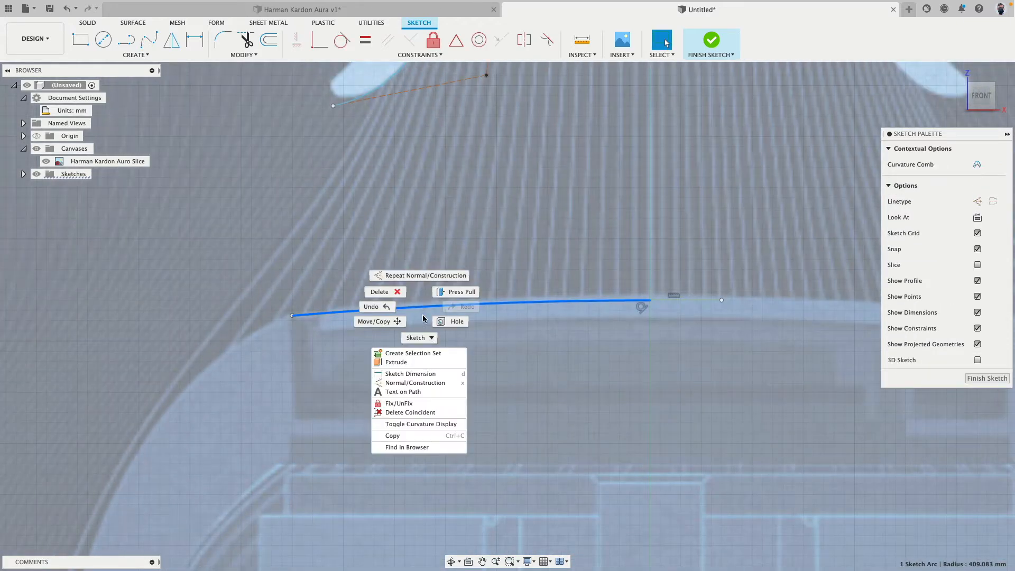
{"action": "left_click", "coordinate": [436, 425]}
{"action": "scroll", "coordinate": [436, 424], "scroll_direction": "down", "scroll_amount": 2}
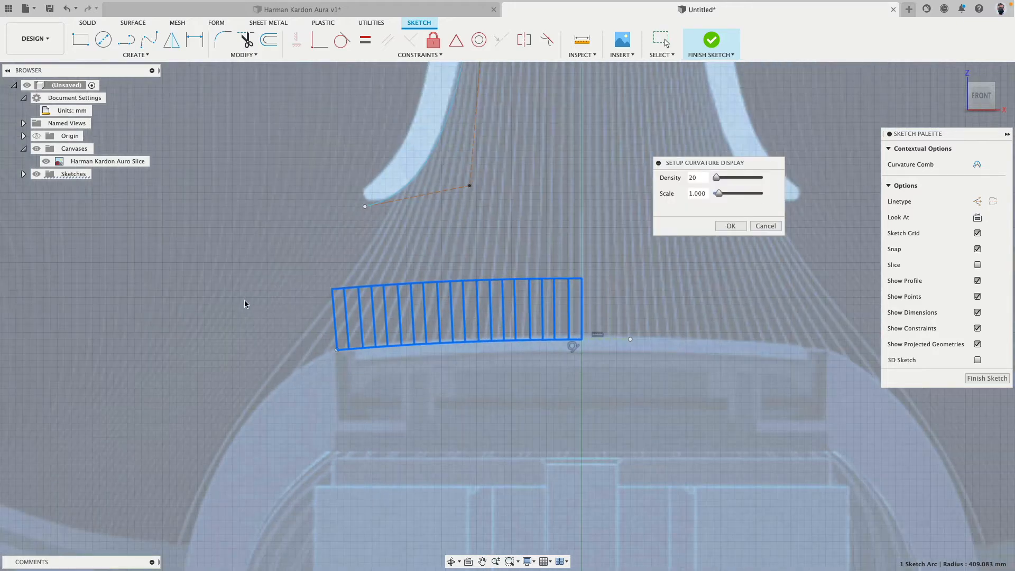
{"action": "left_click", "coordinate": [729, 226]}
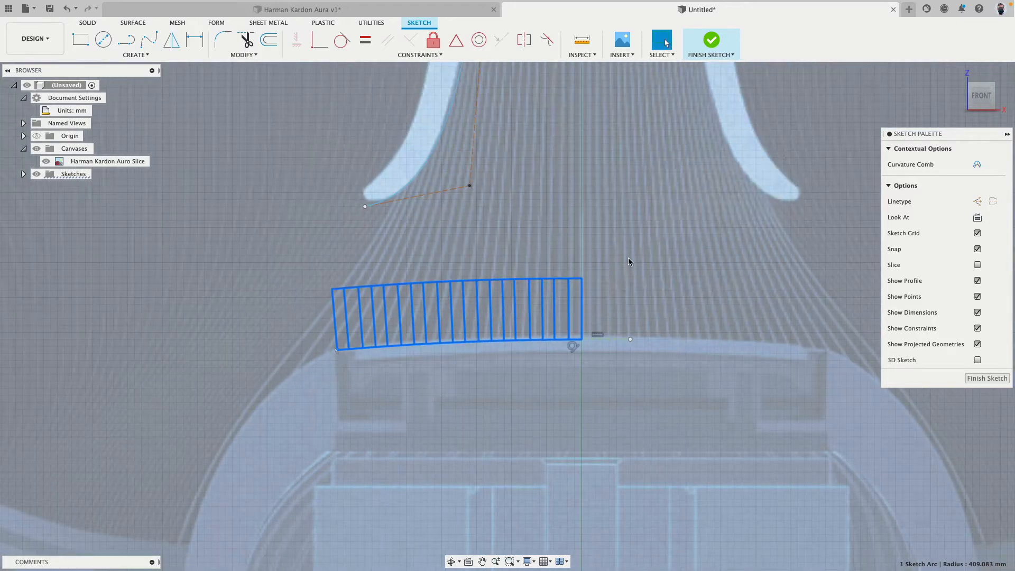
Try moving the crown arc's outer endpoint inward and down to X -32, Z 103 mm, and undo the move.
{"action": "left_click", "coordinate": [336, 349]}
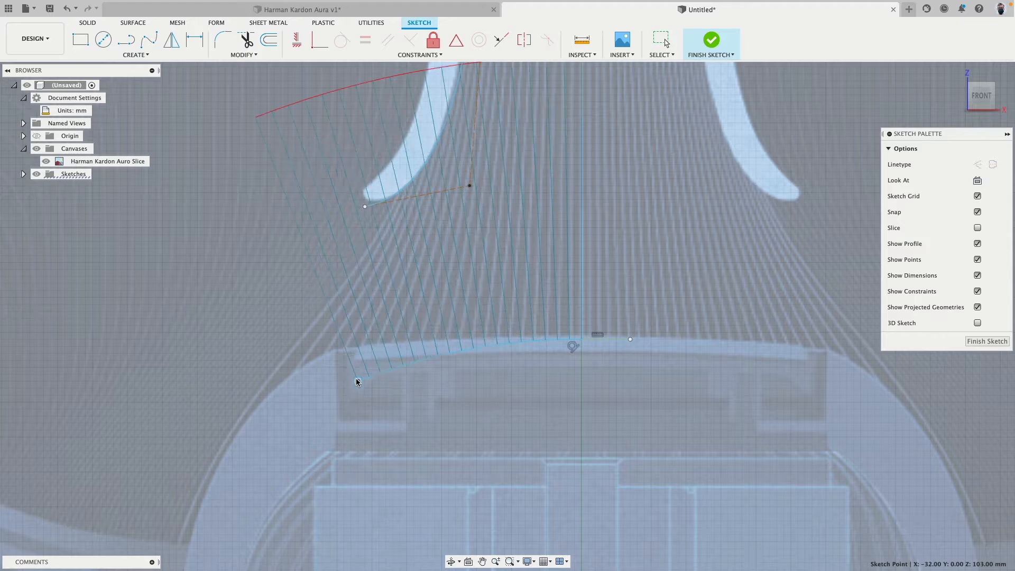
{"action": "left_click_drag", "start_coordinate": [343, 354], "coordinate": [345, 358]}
{"action": "key", "text": "super+z"}
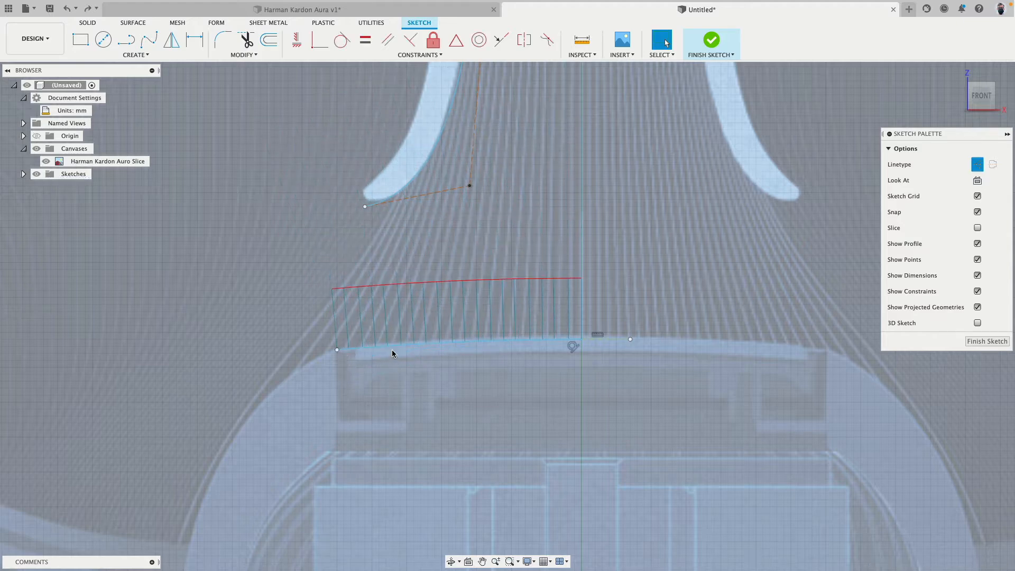
Turn off the curvature display of the housing's crown arc.
{"action": "left_click", "coordinate": [393, 344]}
{"action": "right_click", "coordinate": [392, 344]}
{"action": "left_click", "coordinate": [404, 465]}
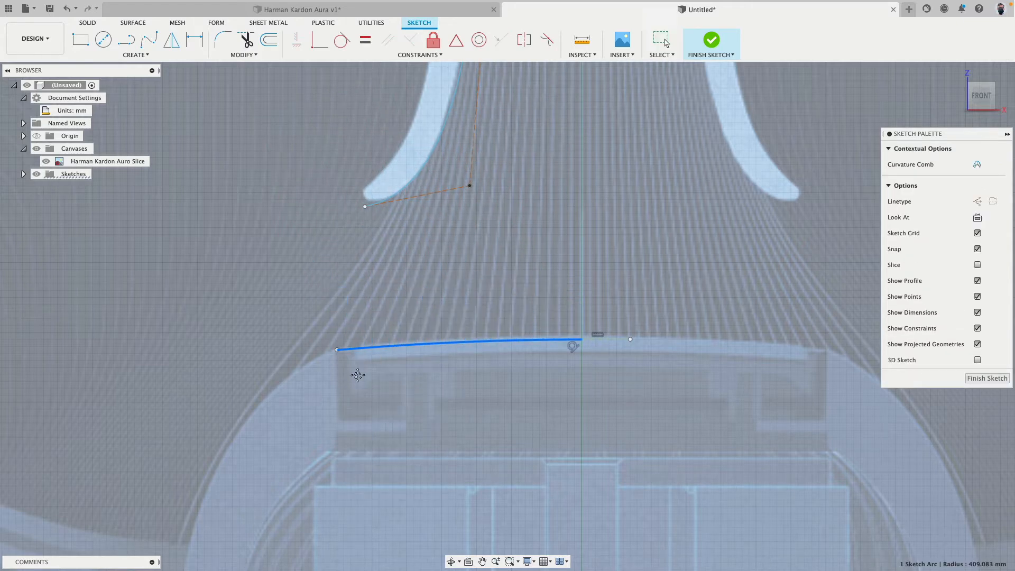
Apply the fix constraint to the housing's crown arc and to its outer endpoint at the housing corner.
{"action": "mouse_move", "coordinate": [322, 390]}
{"action": "middle_mouse_down"}
{"action": "mouse_move", "coordinate": [443, 354]}
{"action": "mouse_move", "coordinate": [437, 329]}
{"action": "mouse_move", "coordinate": [474, 275]}
{"action": "middle_mouse_up"}
{"action": "scroll", "coordinate": [443, 354], "scroll_direction": "down", "scroll_amount": 2}
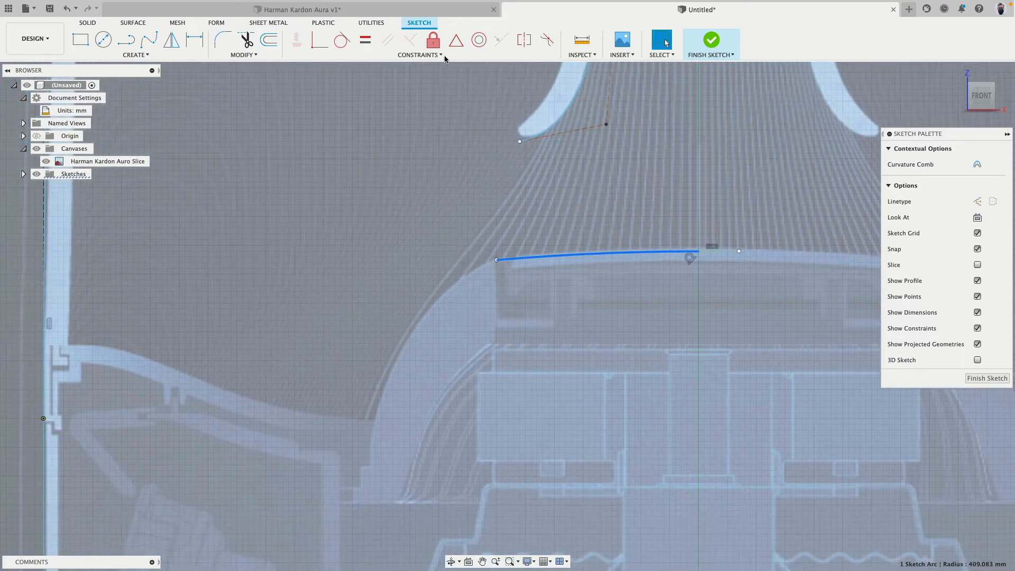
{"action": "left_click", "coordinate": [433, 40]}
{"action": "key", "text": "Escape"}
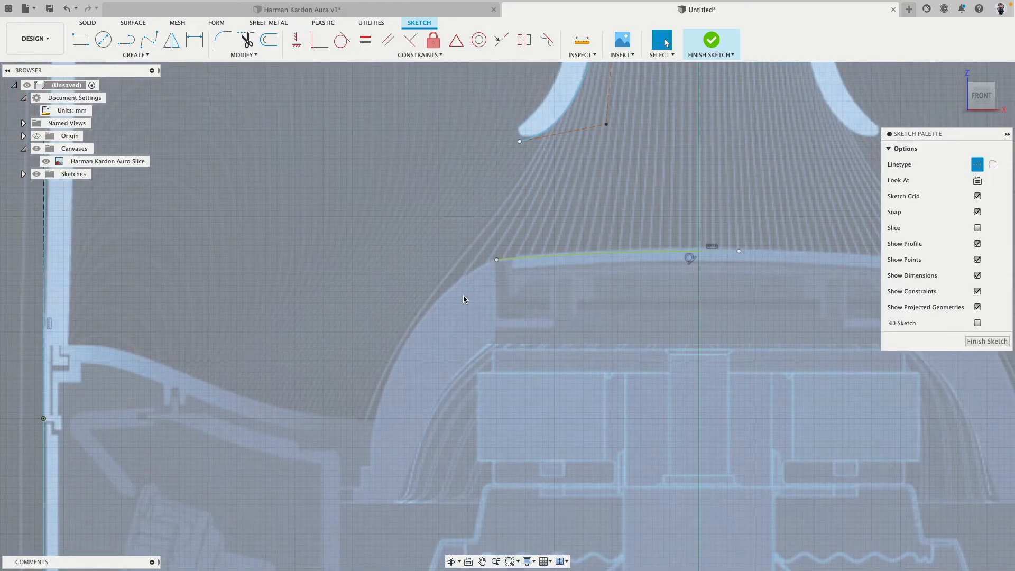
{"action": "scroll", "coordinate": [464, 294], "scroll_direction": "up", "scroll_amount": 3}
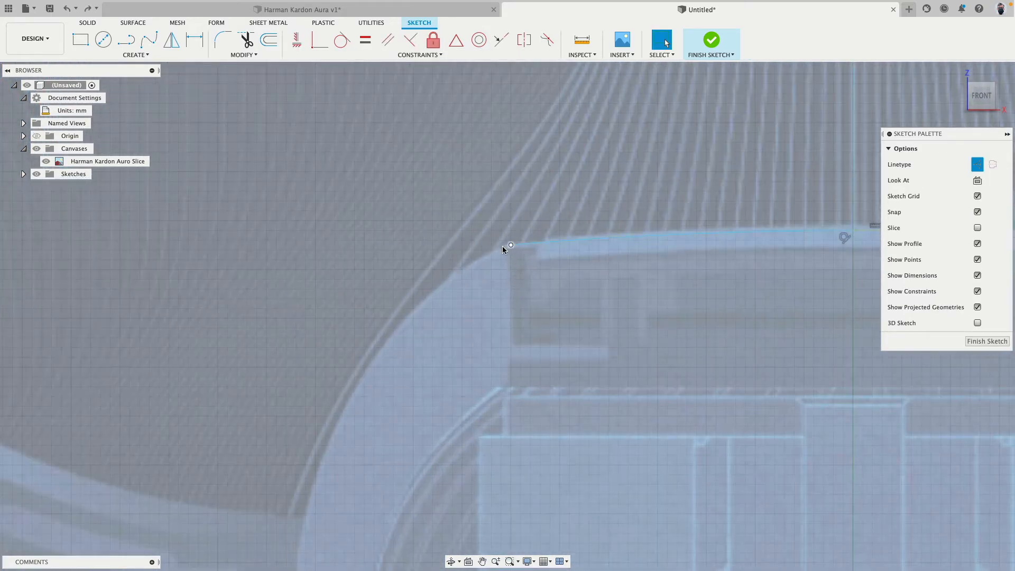
{"action": "left_click", "coordinate": [510, 245]}
{"action": "left_click", "coordinate": [433, 41]}
{"action": "scroll", "coordinate": [354, 283], "scroll_direction": "down", "scroll_amount": 5}
{"action": "key", "text": "Escape"}
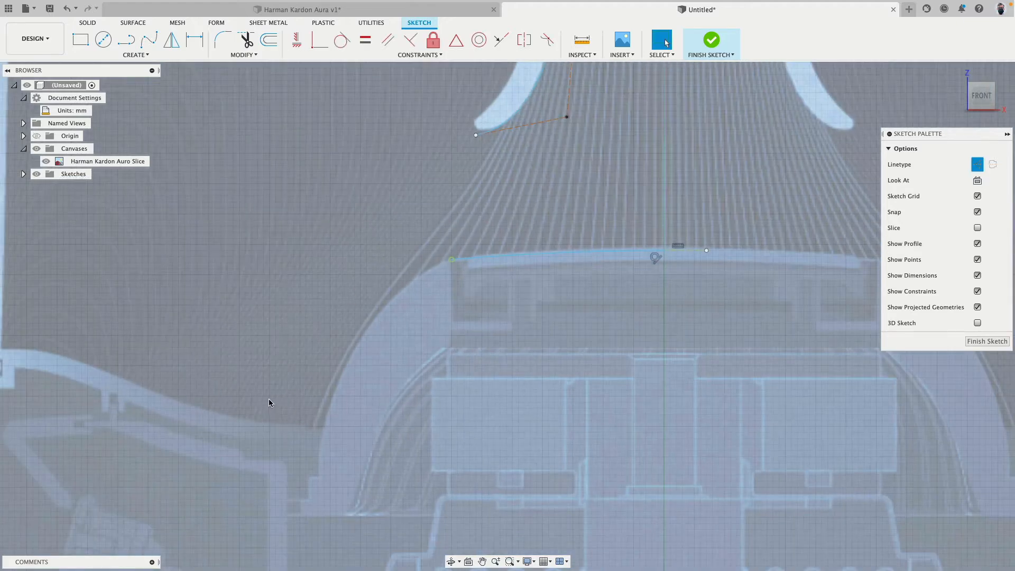
Draw a three-point fit point spline from the crown arc's outer endpoint down the housing's curved outer wall to the grille junction.
{"action": "middle_click_drag", "start_coordinate": [293, 362], "coordinate": [339, 317]}
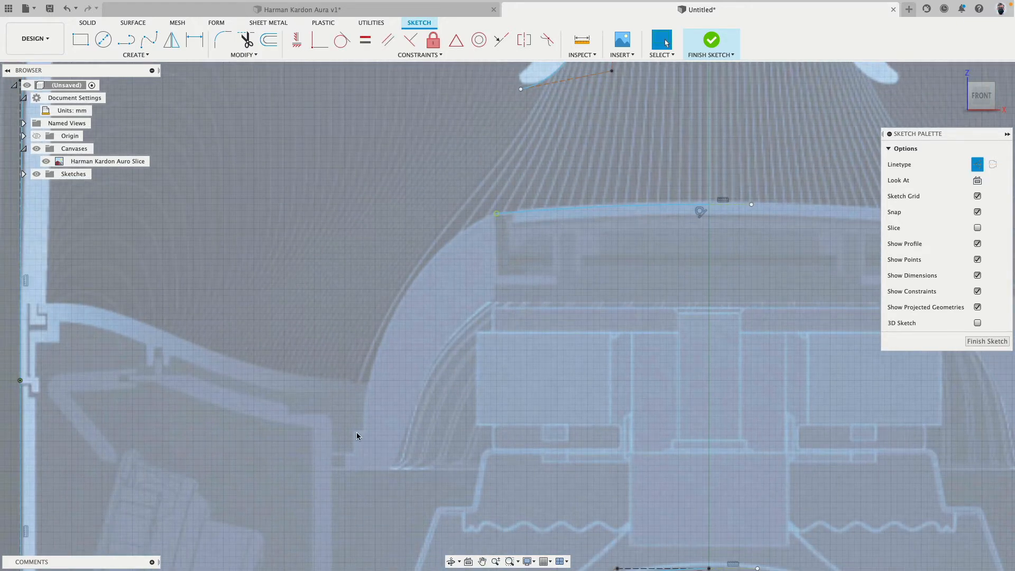
{"action": "middle_click_drag", "start_coordinate": [268, 244], "coordinate": [284, 257]}
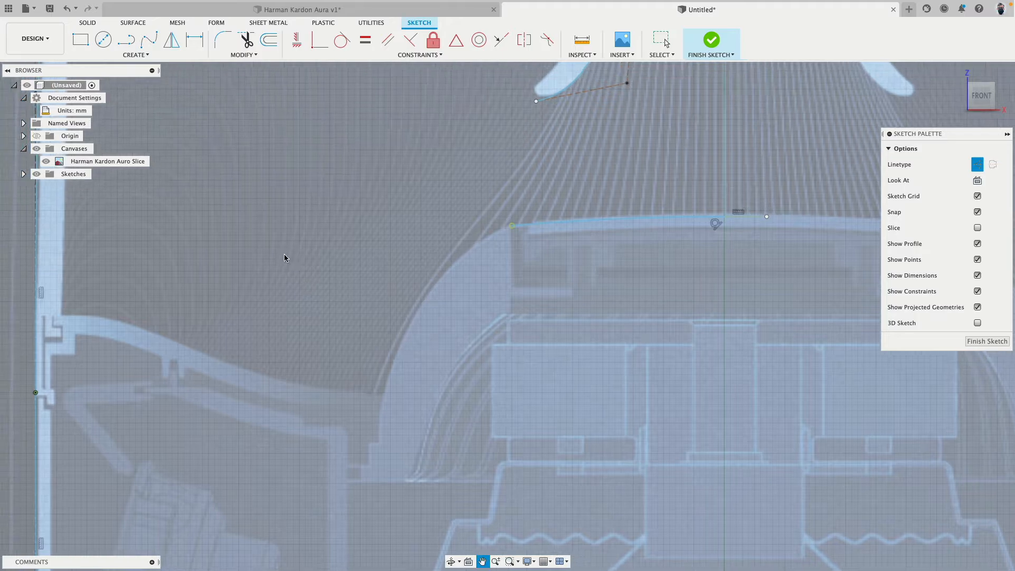
{"action": "left_click", "coordinate": [148, 40]}
{"action": "scroll", "coordinate": [450, 223], "scroll_direction": "up", "scroll_amount": 2}
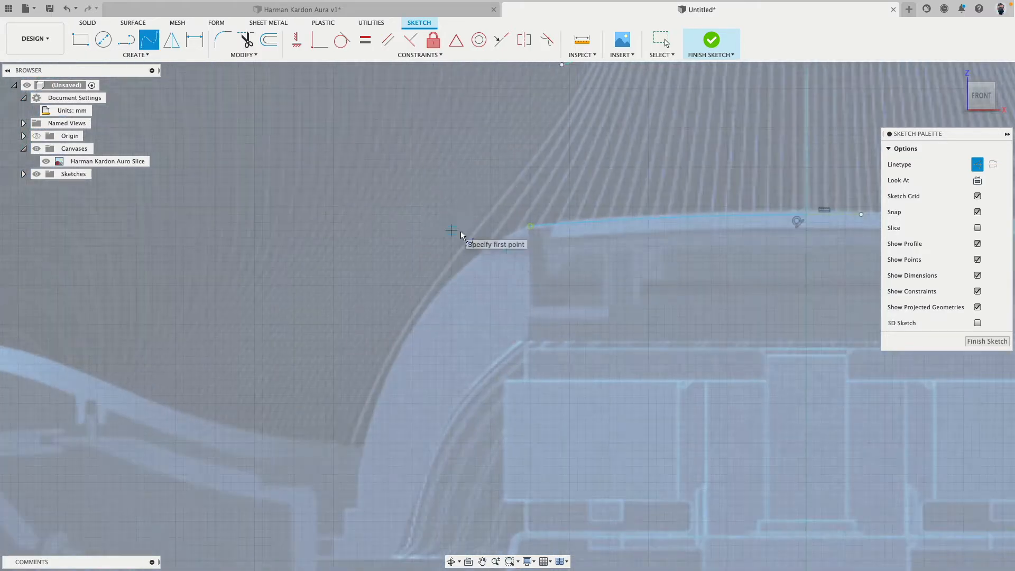
{"action": "left_click", "coordinate": [512, 226]}
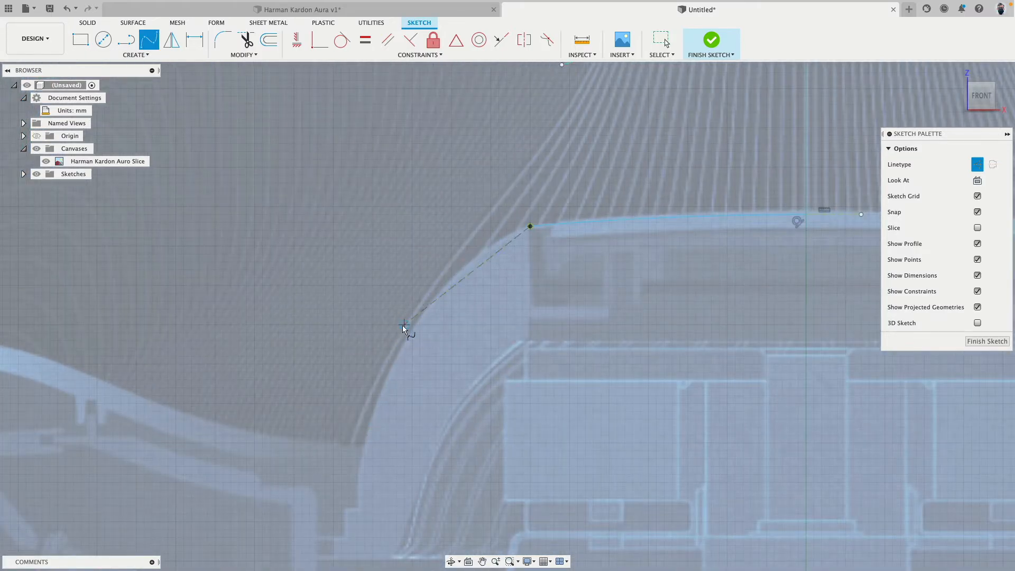
{"action": "left_click", "coordinate": [365, 443]}
{"action": "key", "text": "Escape"}
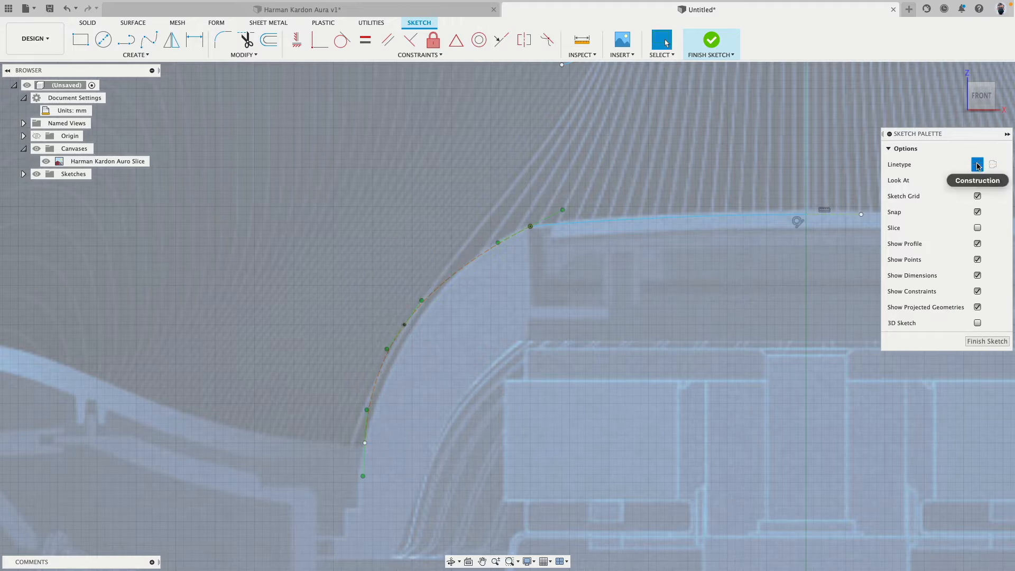
Convert the outer wall spline to normal geometry and move its middle fit point to X -49, Z 96 mm.
{"action": "left_click", "coordinate": [442, 290]}
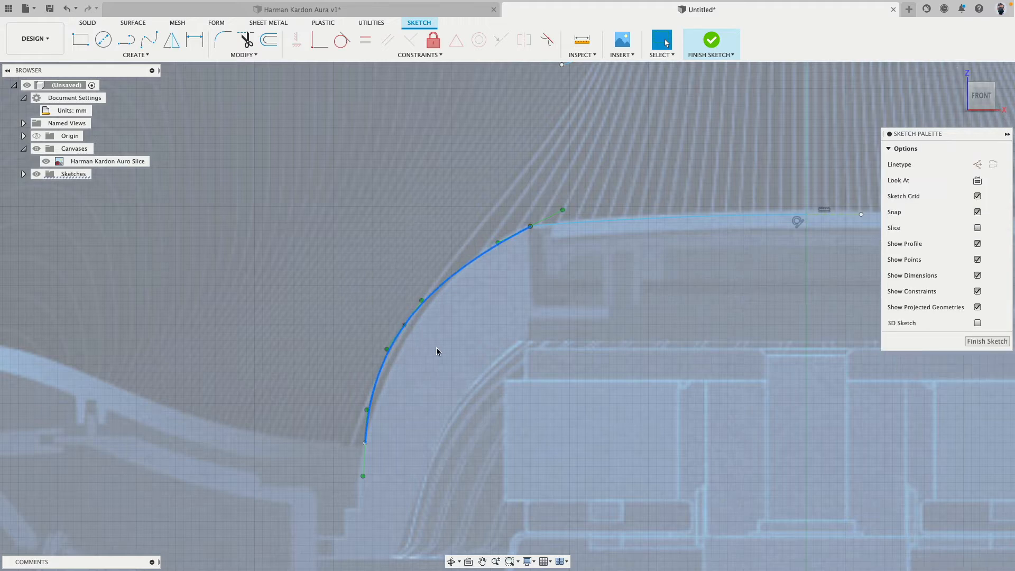
{"action": "left_click", "coordinate": [404, 325]}
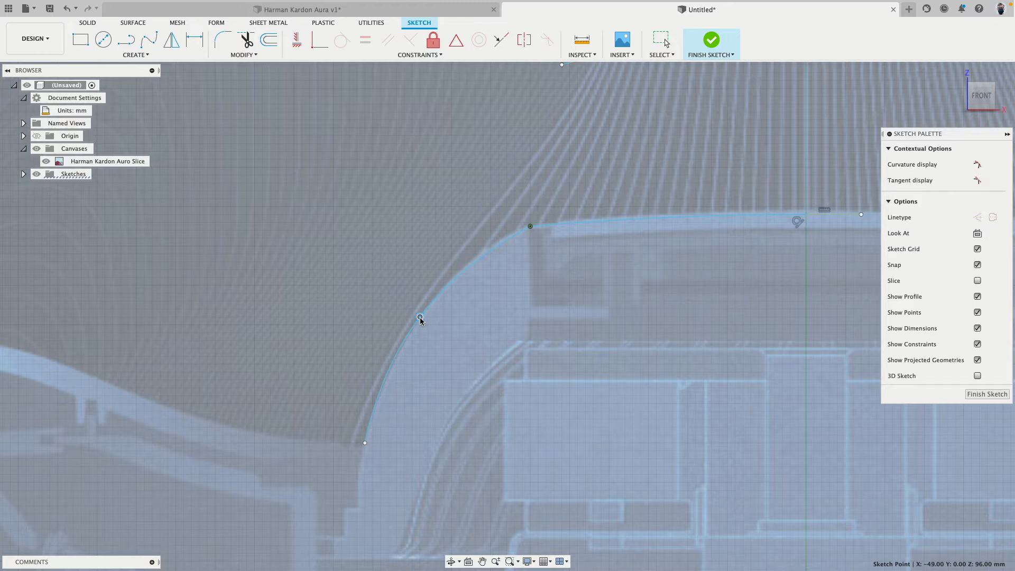
{"action": "key", "text": "Escape"}
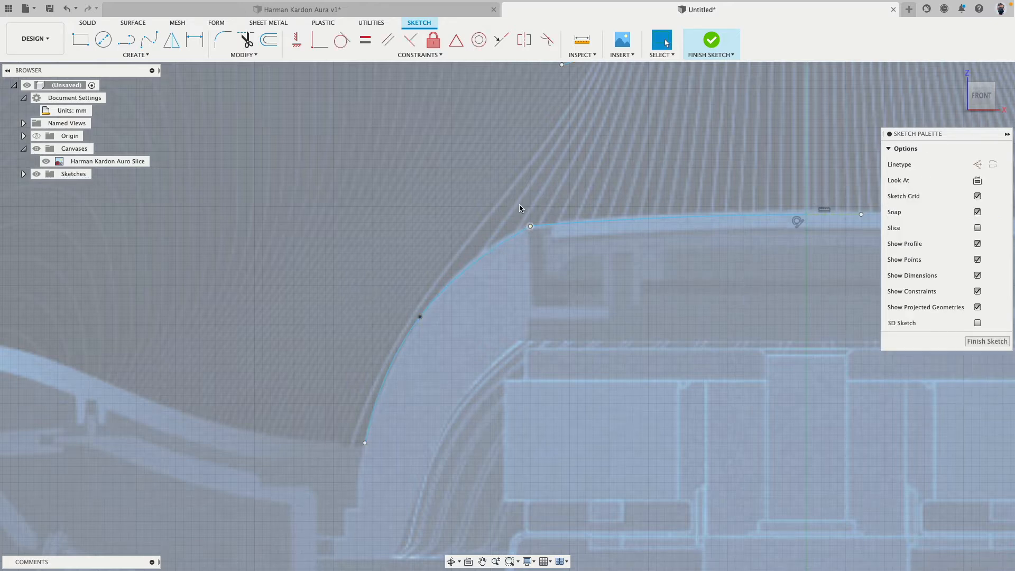
Delete the spline that traces the dome's left shoulder.
{"action": "scroll", "coordinate": [519, 204], "scroll_direction": "up", "scroll_amount": 5}
{"action": "scroll", "coordinate": [519, 204], "scroll_direction": "down", "scroll_amount": 5}
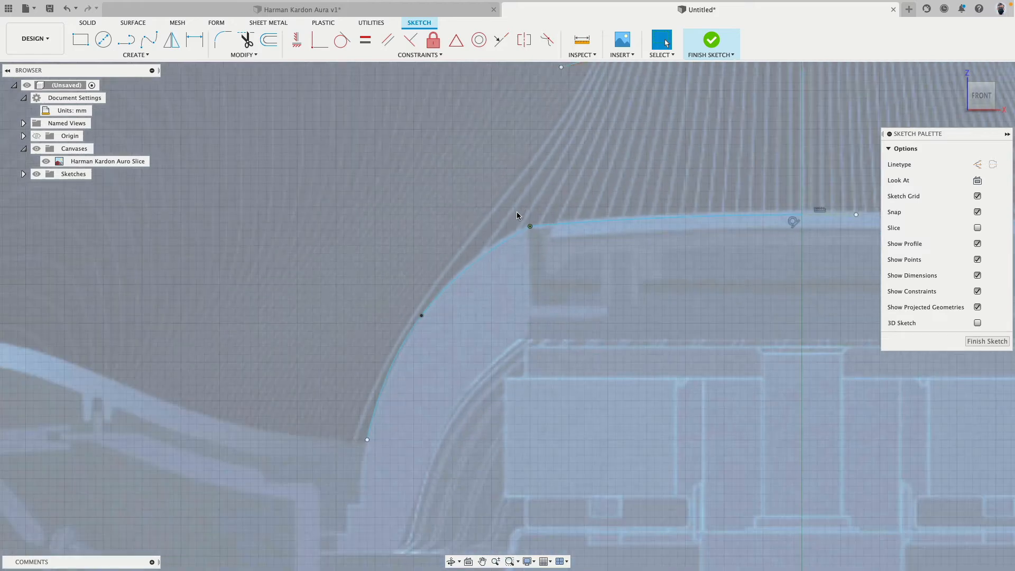
{"action": "left_click", "coordinate": [506, 244]}
{"action": "key", "text": "Delete"}
Draw a four-point control point spline from the dome top curve's left end down along the shoulder to the dome's base.
{"action": "left_click", "coordinate": [136, 55]}
{"action": "mouse_move", "coordinate": [125, 149]}
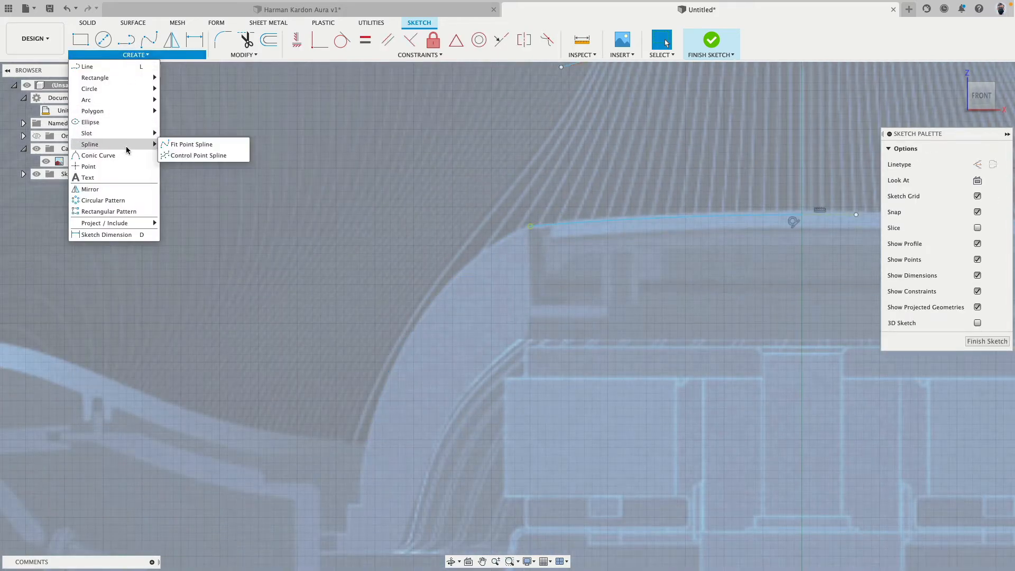
{"action": "left_click", "coordinate": [193, 154]}
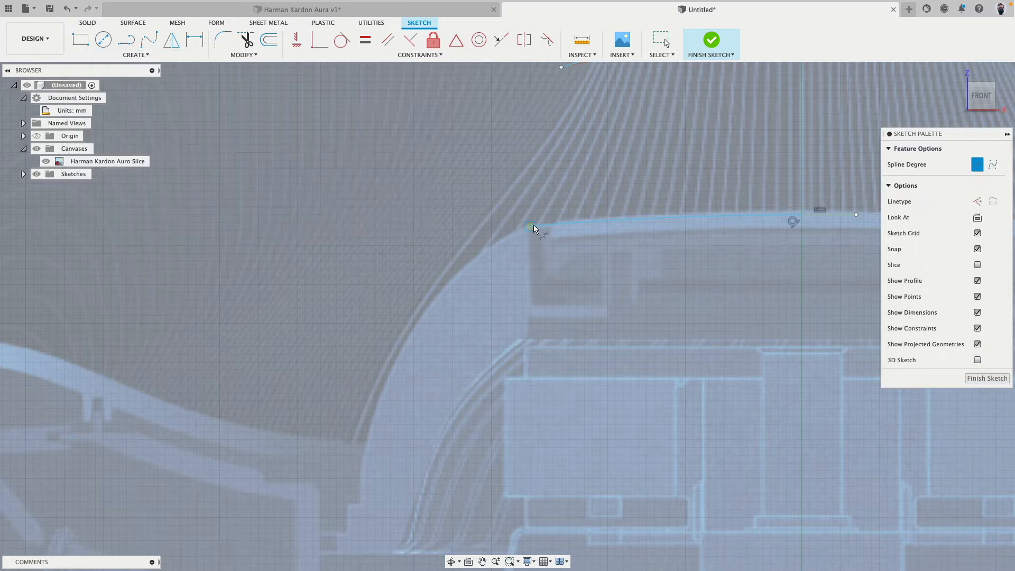
{"action": "left_click", "coordinate": [530, 226]}
{"action": "left_click", "coordinate": [507, 226]}
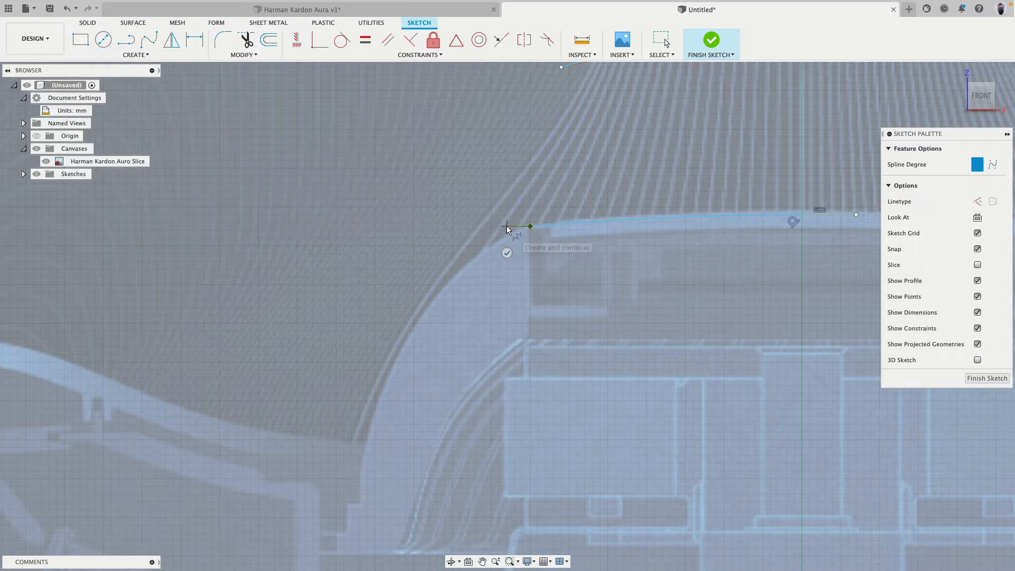
{"action": "left_click", "coordinate": [398, 306]}
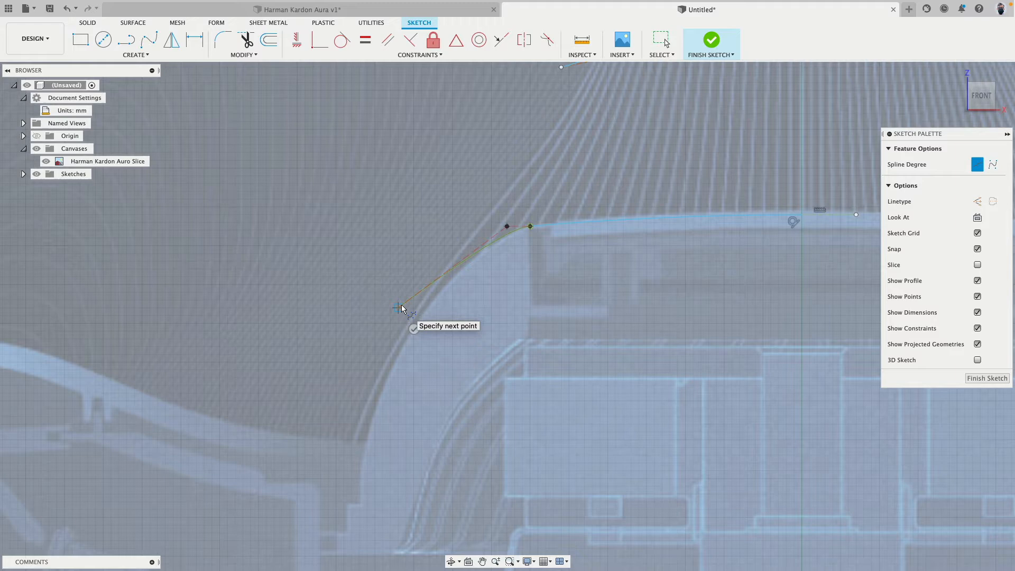
{"action": "left_click", "coordinate": [366, 440]}
{"action": "left_click", "coordinate": [391, 446]}
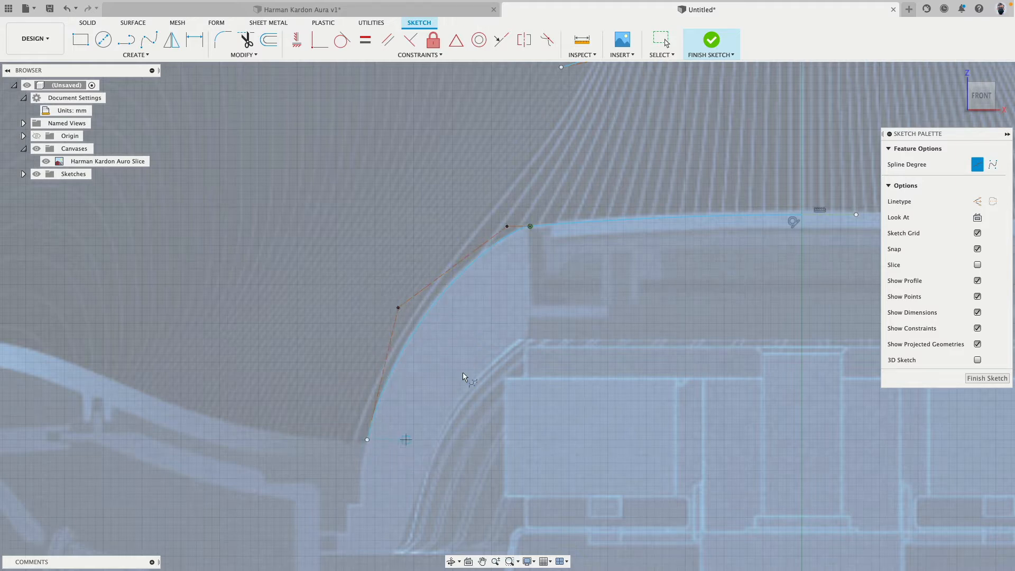
Make the shoulder spline's first control leg tangent to the dome's top curve and nudge its second control point.
{"action": "scroll", "coordinate": [528, 145], "scroll_direction": "up", "scroll_amount": 4}
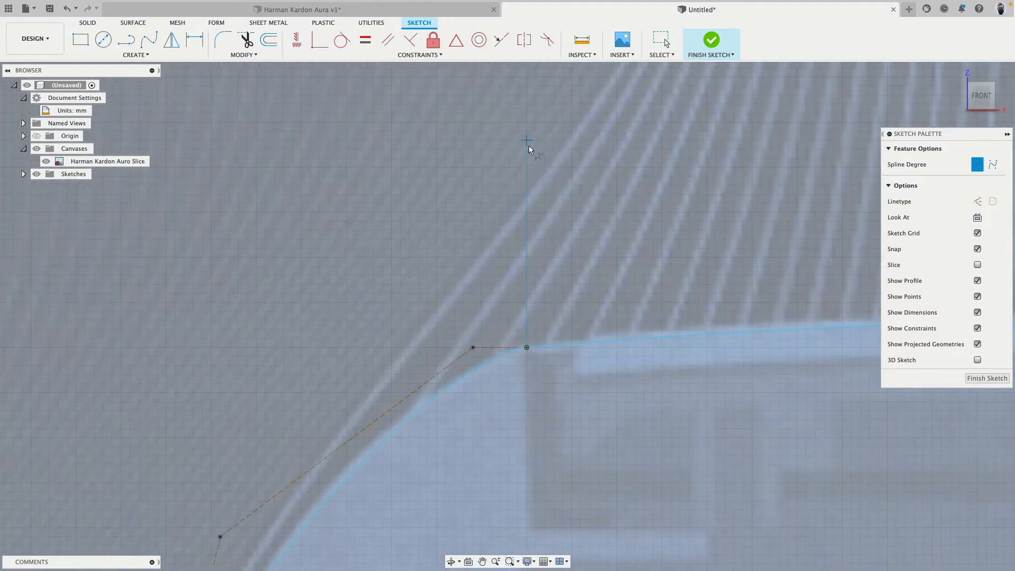
{"action": "left_click", "coordinate": [342, 40]}
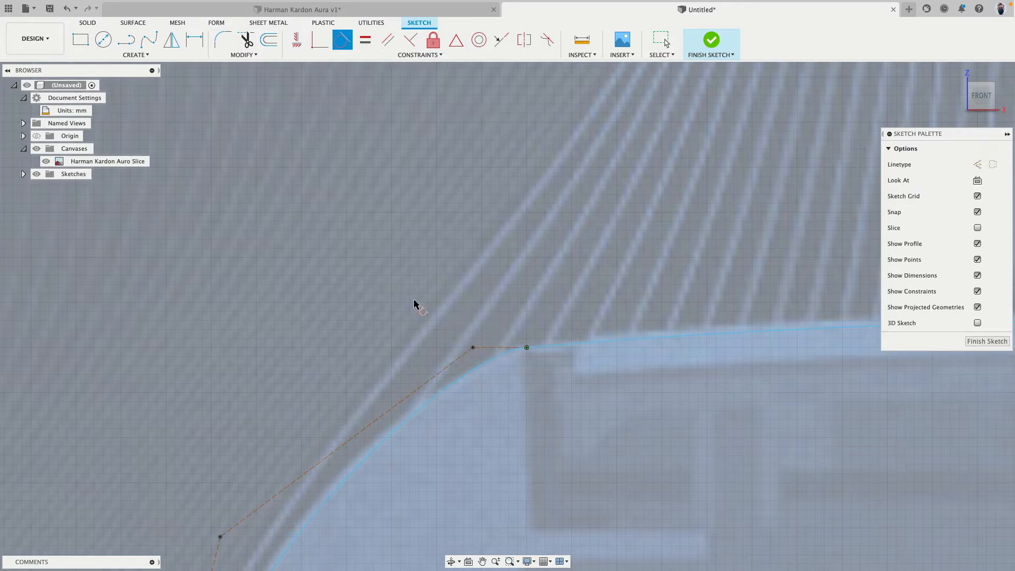
{"action": "left_click", "coordinate": [475, 370]}
{"action": "left_click", "coordinate": [562, 345]}
{"action": "key", "text": "Escape"}
{"action": "mouse_move", "coordinate": [470, 354]}
{"action": "left_mouse_down"}
{"action": "mouse_move", "coordinate": [433, 363]}
{"action": "mouse_move", "coordinate": [483, 354]}
{"action": "left_mouse_up"}
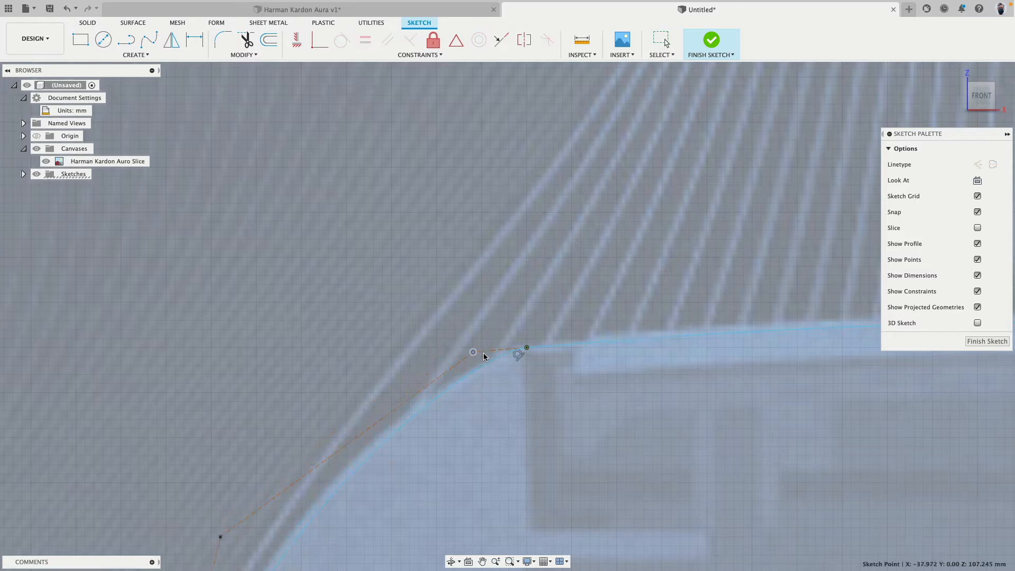
{"action": "left_click", "coordinate": [518, 353]}
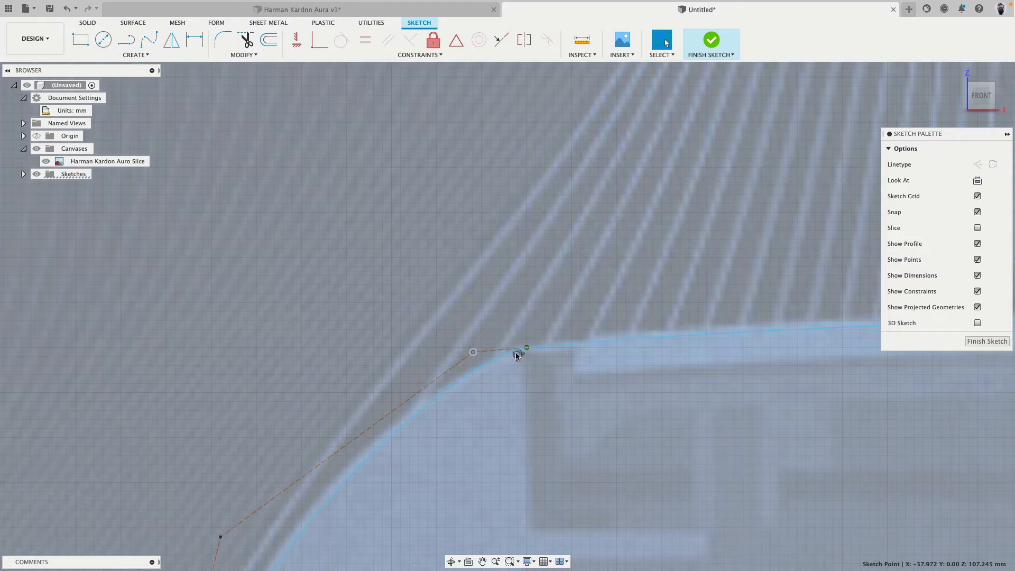
Move the shoulder spline's third control point slightly upward so the curve follows the canvas outline.
{"action": "scroll", "coordinate": [522, 352], "scroll_direction": "up", "scroll_amount": 6}
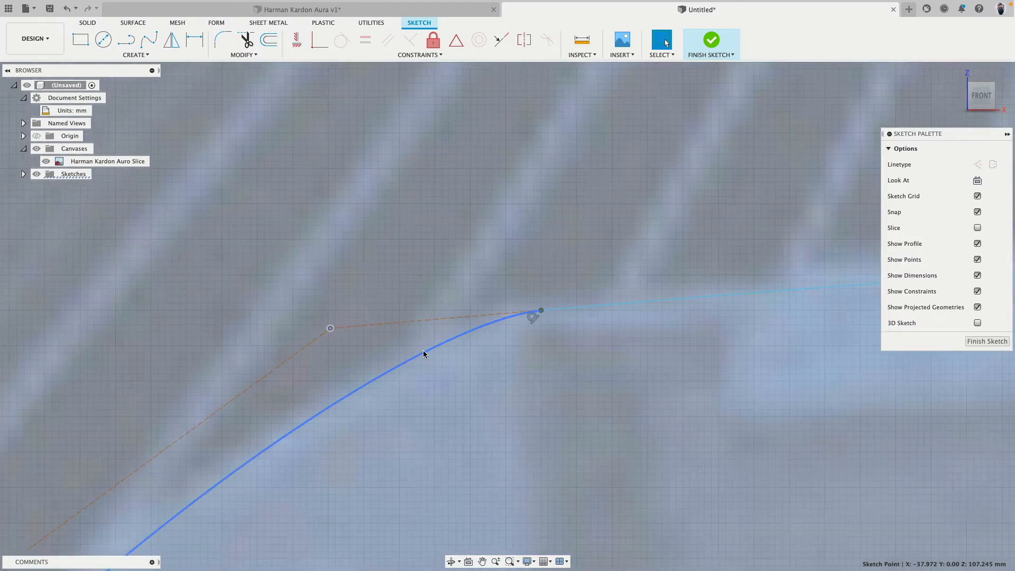
{"action": "scroll", "coordinate": [476, 386], "scroll_direction": "down", "scroll_amount": 7}
{"action": "mouse_move", "coordinate": [383, 336]}
{"action": "middle_mouse_down"}
{"action": "mouse_move", "coordinate": [370, 338]}
{"action": "mouse_move", "coordinate": [502, 115]}
{"action": "middle_mouse_up"}
{"action": "scroll", "coordinate": [395, 218], "scroll_direction": "down", "scroll_amount": 4}
{"action": "scroll", "coordinate": [350, 269], "scroll_direction": "up", "scroll_amount": 2}
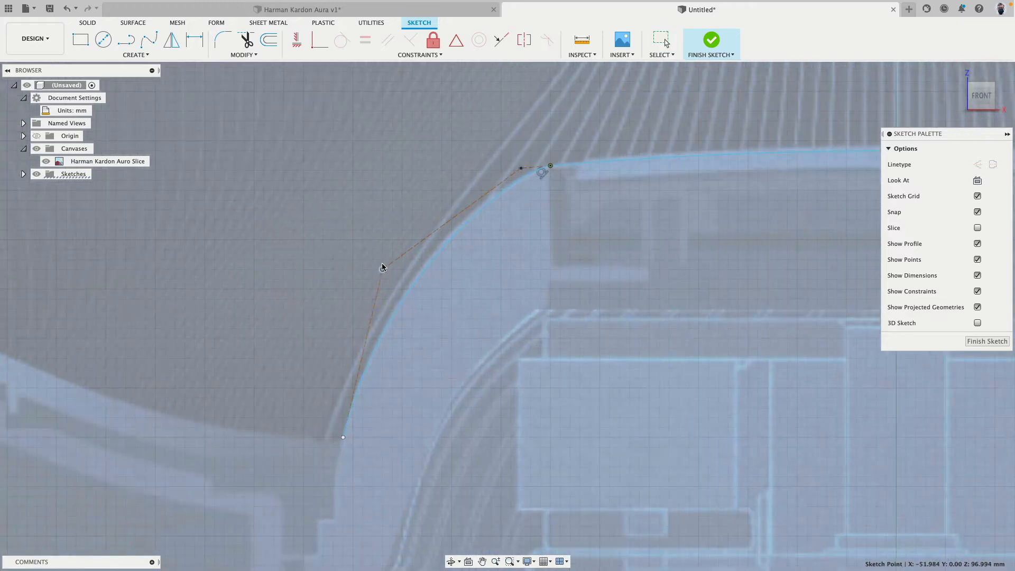
{"action": "left_click_drag", "start_coordinate": [383, 269], "coordinate": [392, 242]}
Draw a four-point control point spline along the sloping ledge from the outer wall's inner face toward the dome's base.
{"action": "mouse_move", "coordinate": [305, 281]}
{"action": "middle_mouse_down"}
{"action": "mouse_move", "coordinate": [387, 258]}
{"action": "mouse_move", "coordinate": [381, 229]}
{"action": "mouse_move", "coordinate": [486, 228]}
{"action": "middle_mouse_up"}
{"action": "scroll", "coordinate": [313, 218], "scroll_direction": "down", "scroll_amount": 1}
{"action": "middle_click_drag", "start_coordinate": [313, 218], "coordinate": [468, 236]}
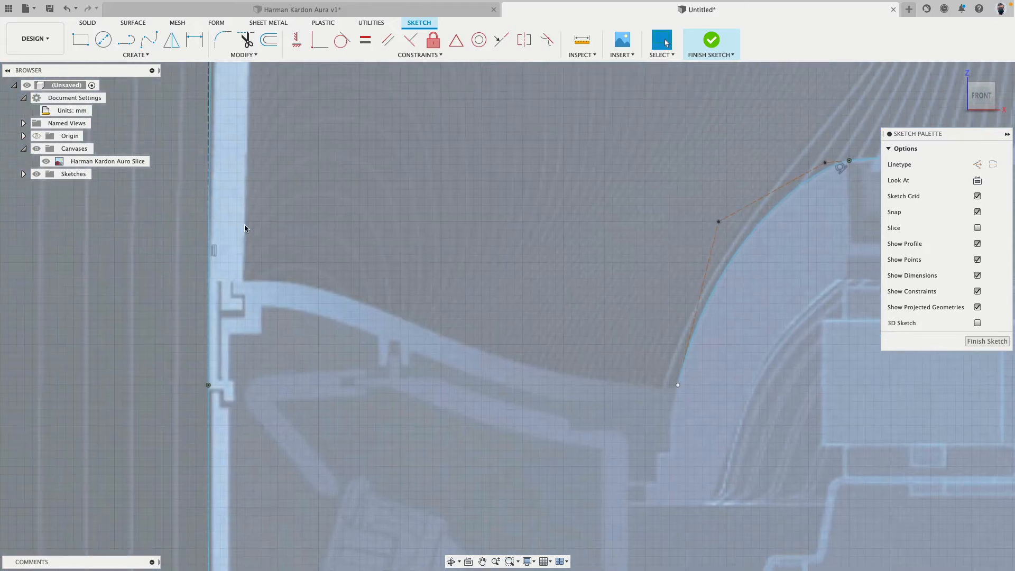
{"action": "middle_click_drag", "start_coordinate": [339, 227], "coordinate": [283, 214]}
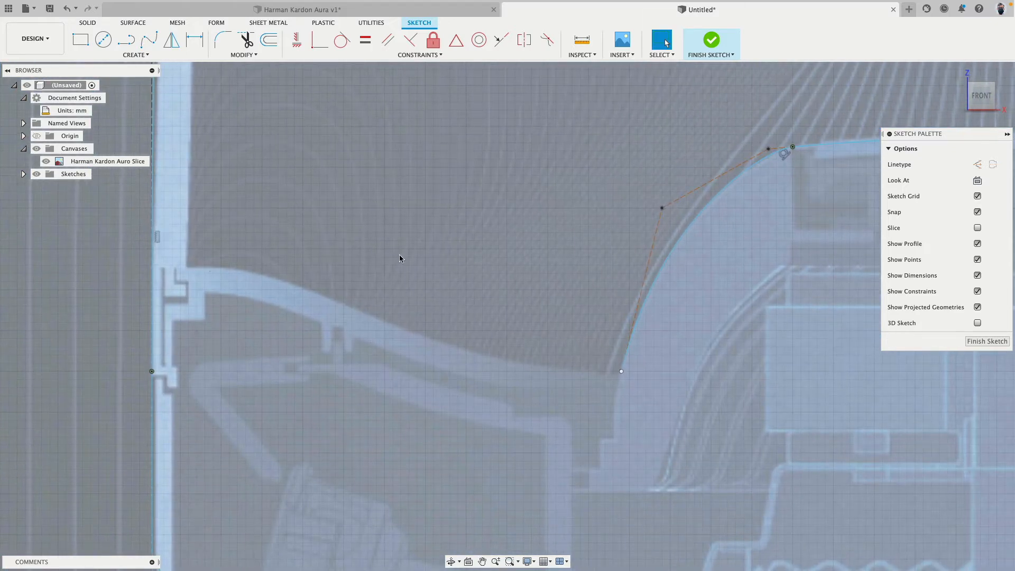
{"action": "left_click", "coordinate": [136, 55]}
{"action": "mouse_move", "coordinate": [148, 144]}
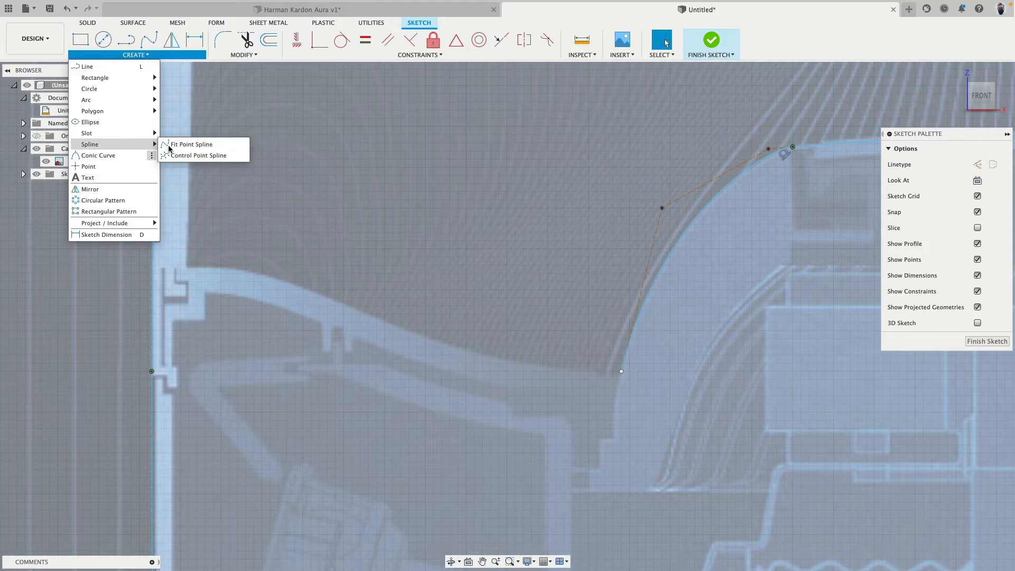
{"action": "left_click", "coordinate": [186, 156]}
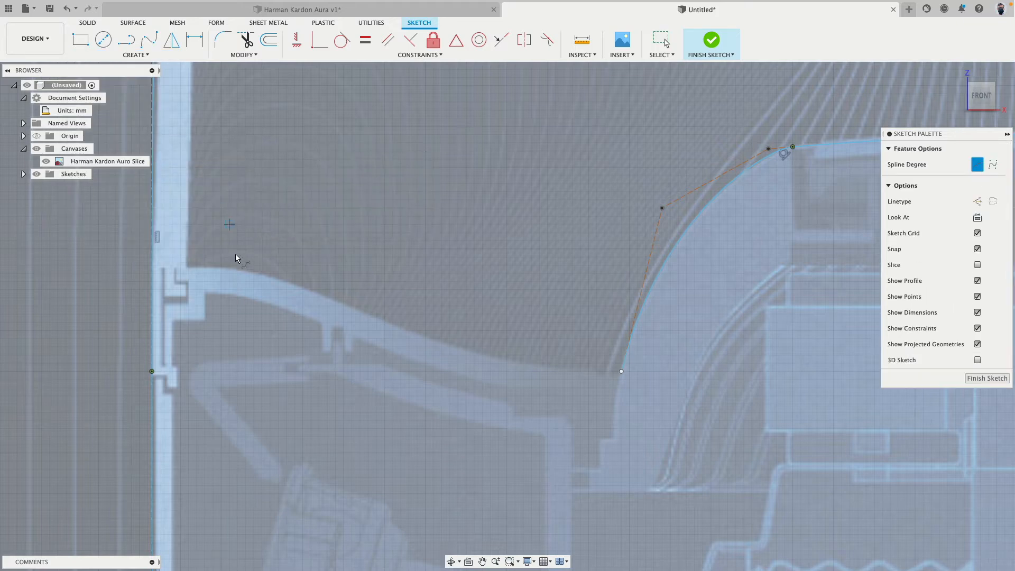
{"action": "left_click", "coordinate": [188, 264]}
{"action": "left_click", "coordinate": [352, 265]}
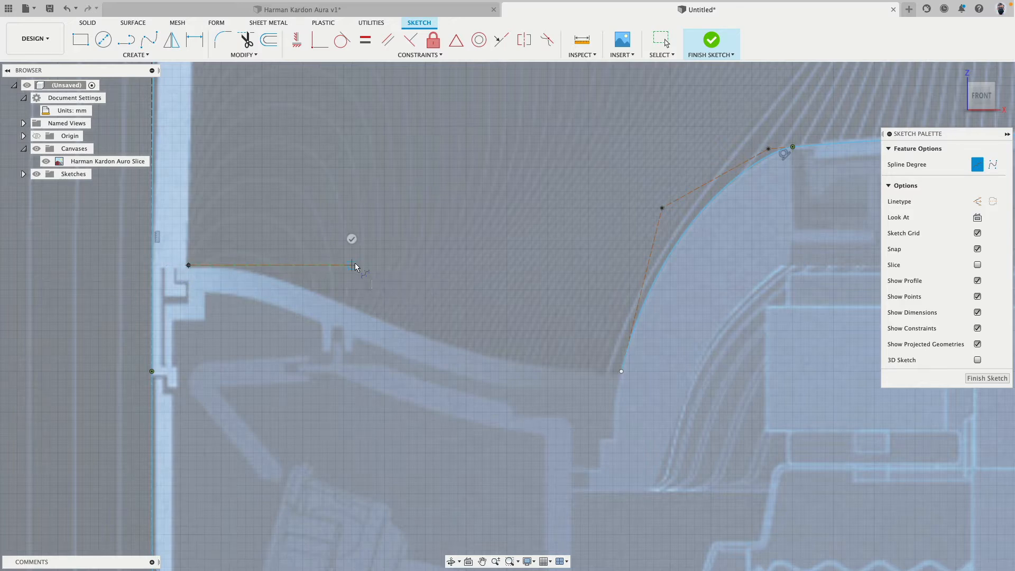
{"action": "left_click", "coordinate": [409, 355]}
{"action": "double_click", "coordinate": [548, 355]}
Apply horizontal constraints to the first and last control legs of the ledge spline.
{"action": "left_click", "coordinate": [297, 40]}
{"action": "left_click", "coordinate": [308, 265]}
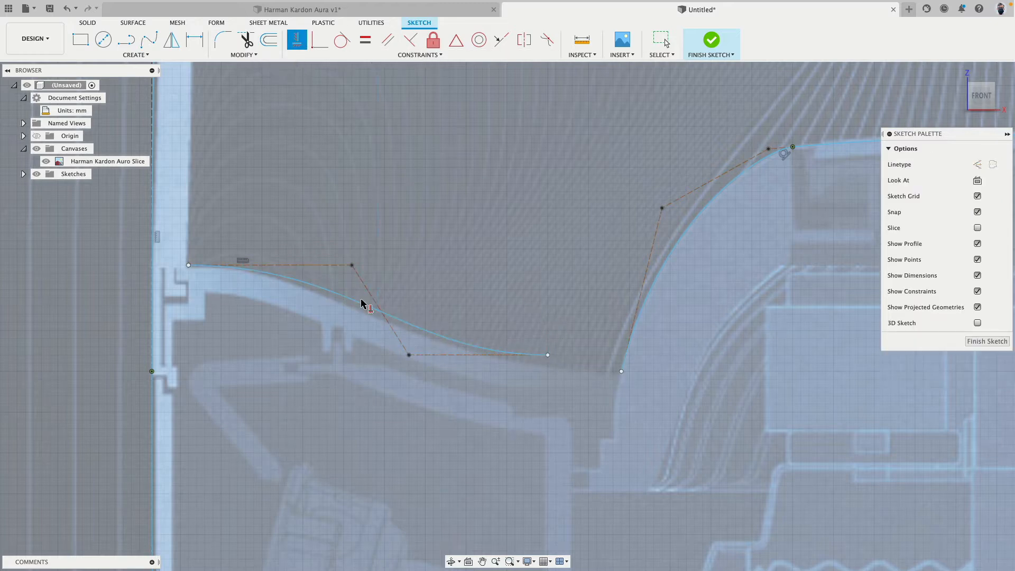
{"action": "left_click", "coordinate": [435, 358]}
{"action": "key", "text": "Escape"}
Join the ledge spline's end to the shoulder spline's lower end and adjust its control and start points to the canvas.
{"action": "mouse_move", "coordinate": [445, 360]}
{"action": "left_mouse_down"}
{"action": "mouse_move", "coordinate": [446, 392]}
{"action": "mouse_move", "coordinate": [448, 361]}
{"action": "left_mouse_up"}
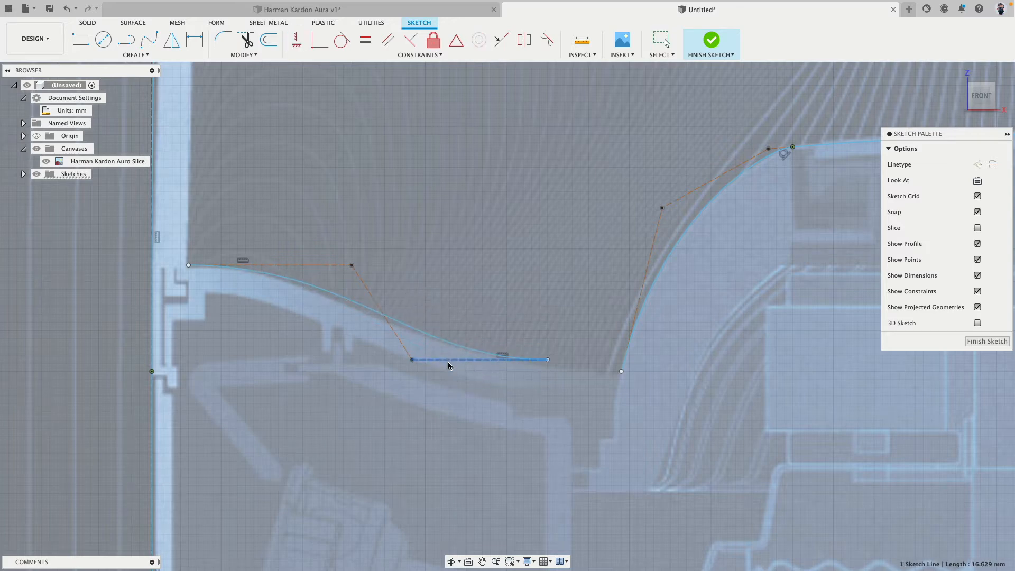
{"action": "left_click_drag", "start_coordinate": [548, 359], "coordinate": [621, 371]}
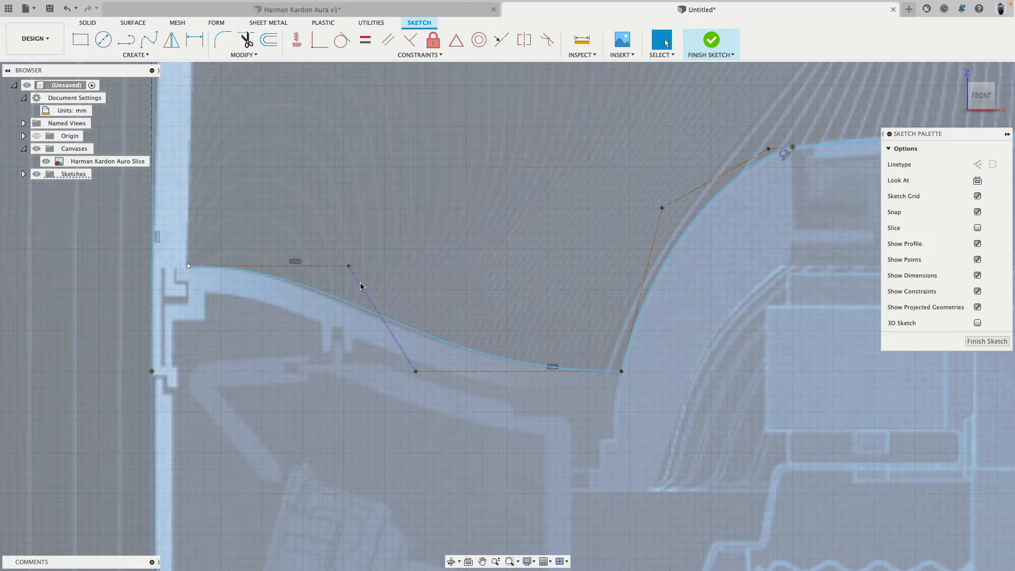
{"action": "left_click_drag", "start_coordinate": [344, 267], "coordinate": [339, 266]}
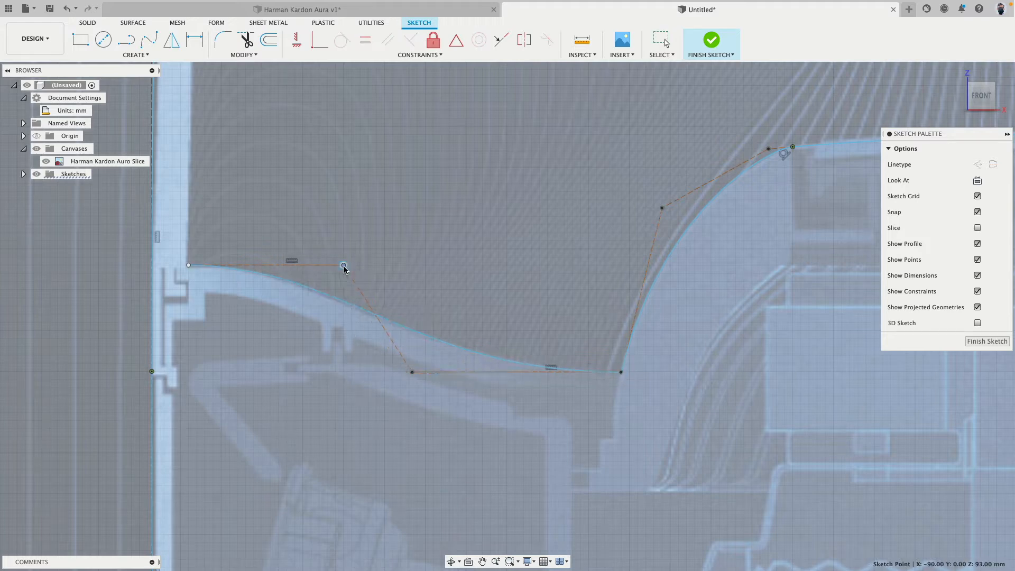
{"action": "left_click", "coordinate": [621, 372]}
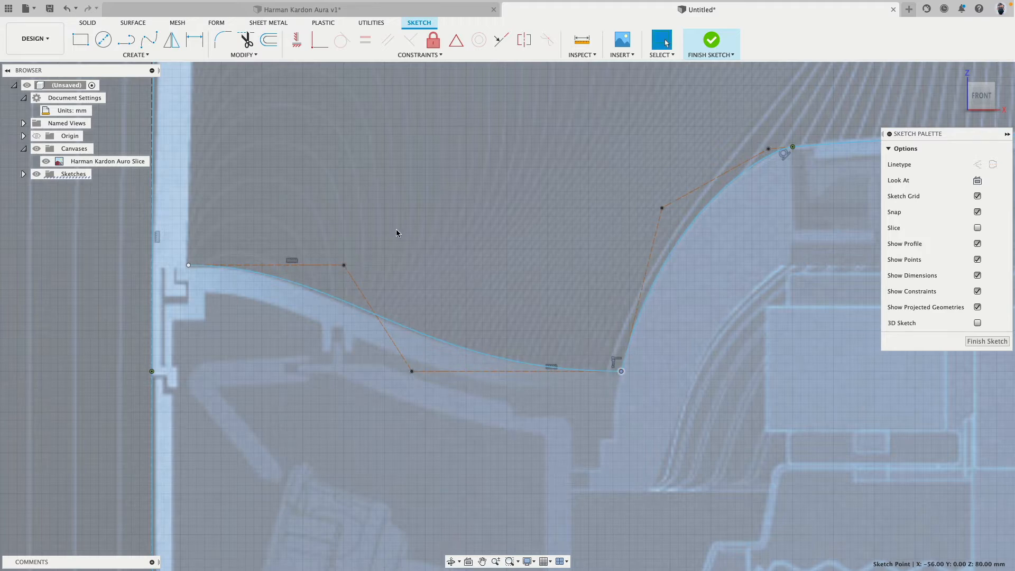
{"action": "scroll", "coordinate": [312, 234], "scroll_direction": "up", "scroll_amount": 5}
{"action": "mouse_move", "coordinate": [286, 291]}
{"action": "left_mouse_down"}
{"action": "mouse_move", "coordinate": [273, 290]}
{"action": "mouse_move", "coordinate": [284, 295]}
{"action": "left_mouse_up"}
{"action": "scroll", "coordinate": [380, 274], "scroll_direction": "down", "scroll_amount": 5}
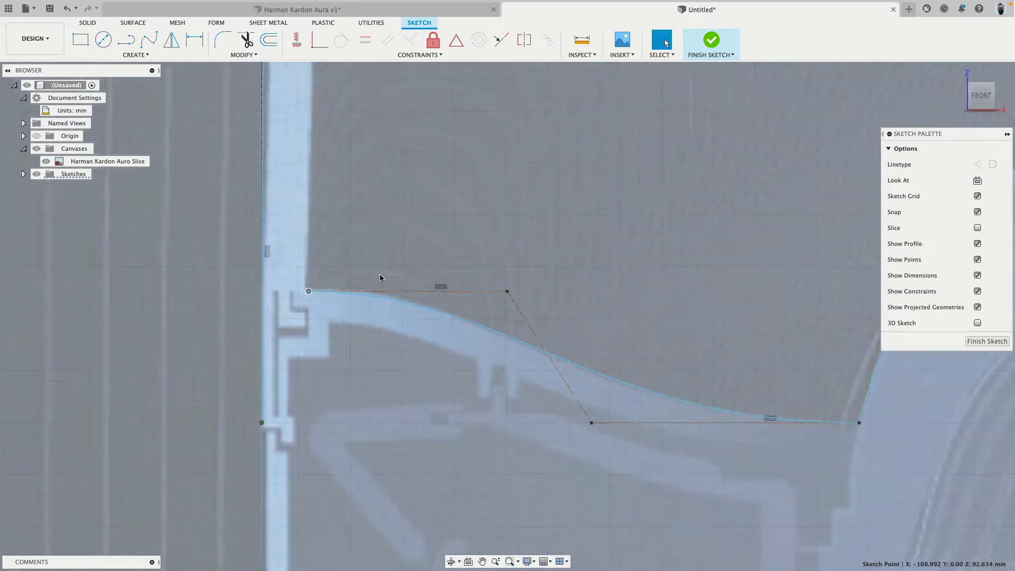
Examine the whole traced speaker profile, from the inner funnel and dome down to the base, for areas still untraced.
{"action": "scroll", "coordinate": [502, 222], "scroll_direction": "down", "scroll_amount": 2}
{"action": "scroll", "coordinate": [514, 201], "scroll_direction": "down", "scroll_amount": 4}
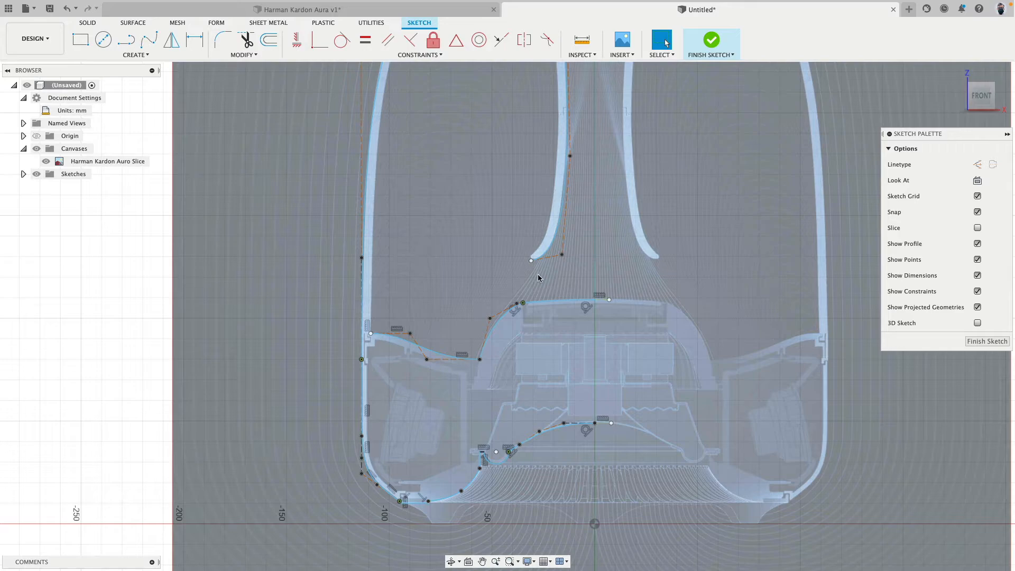
{"action": "middle_click_drag", "start_coordinate": [538, 274], "coordinate": [506, 414]}
{"action": "scroll", "coordinate": [455, 306], "scroll_direction": "down", "scroll_amount": 3}
{"action": "mouse_move", "coordinate": [440, 340]}
{"action": "middle_mouse_down"}
{"action": "mouse_move", "coordinate": [433, 276]}
{"action": "mouse_move", "coordinate": [446, 263]}
{"action": "mouse_move", "coordinate": [430, 249]}
{"action": "mouse_move", "coordinate": [439, 176]}
{"action": "middle_mouse_up"}
{"action": "scroll", "coordinate": [446, 262], "scroll_direction": "up", "scroll_amount": 5}
{"action": "scroll", "coordinate": [441, 179], "scroll_direction": "up", "scroll_amount": 3}
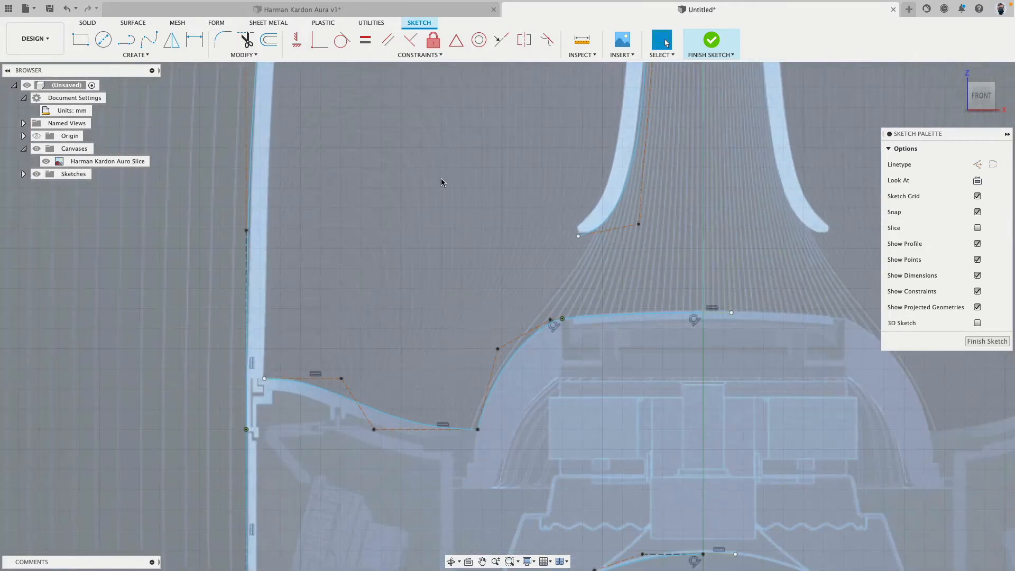
{"action": "scroll", "coordinate": [444, 228], "scroll_direction": "down", "scroll_amount": 3}
{"action": "middle_click_drag", "start_coordinate": [442, 338], "coordinate": [453, 186]}
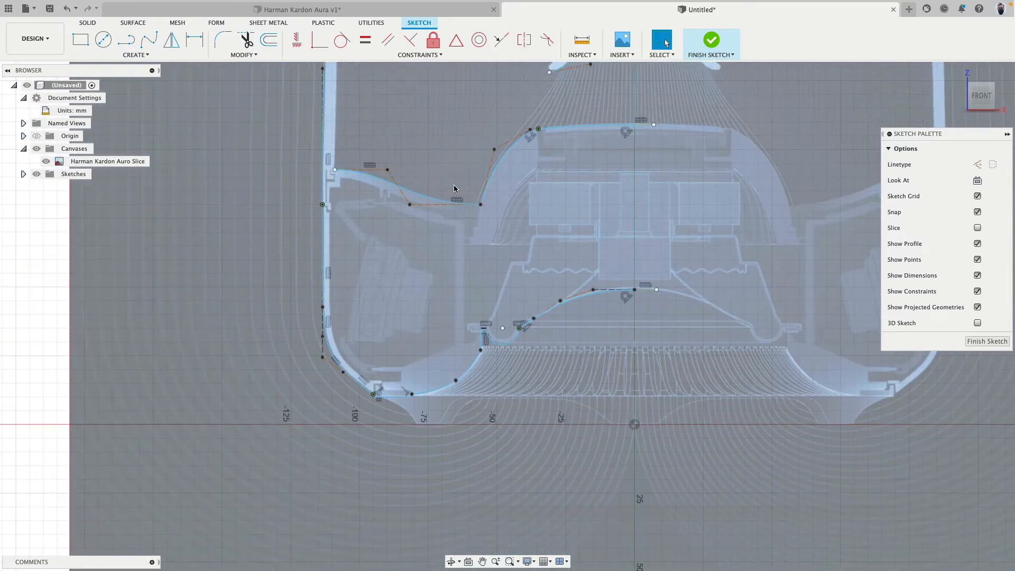
Draw a line from the base line's inner end down to the horizontal axis, continuing 3 mm outward along the axis.
{"action": "scroll", "coordinate": [401, 366], "scroll_direction": "up", "scroll_amount": 8}
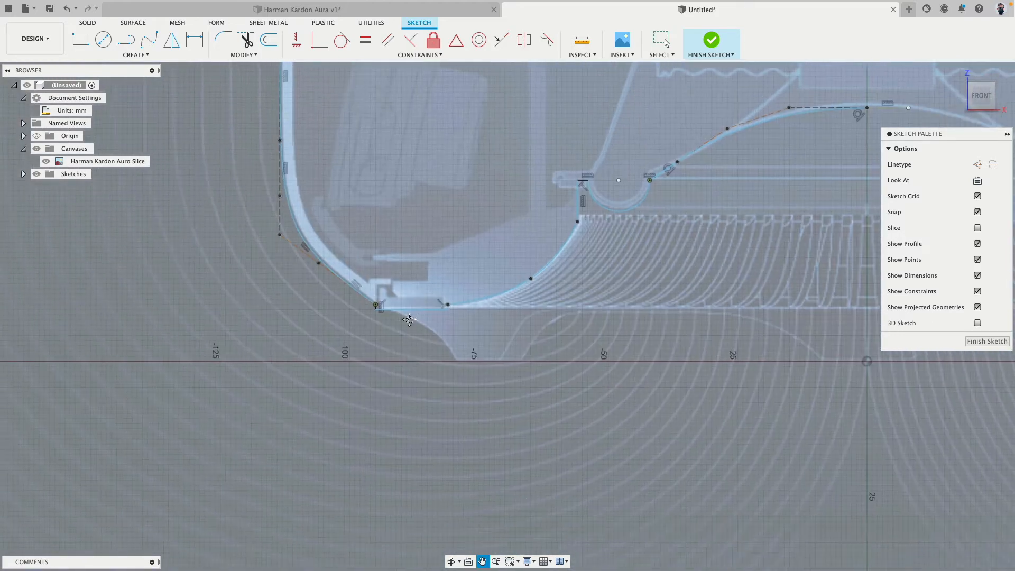
{"action": "scroll", "coordinate": [384, 327], "scroll_direction": "up", "scroll_amount": 2}
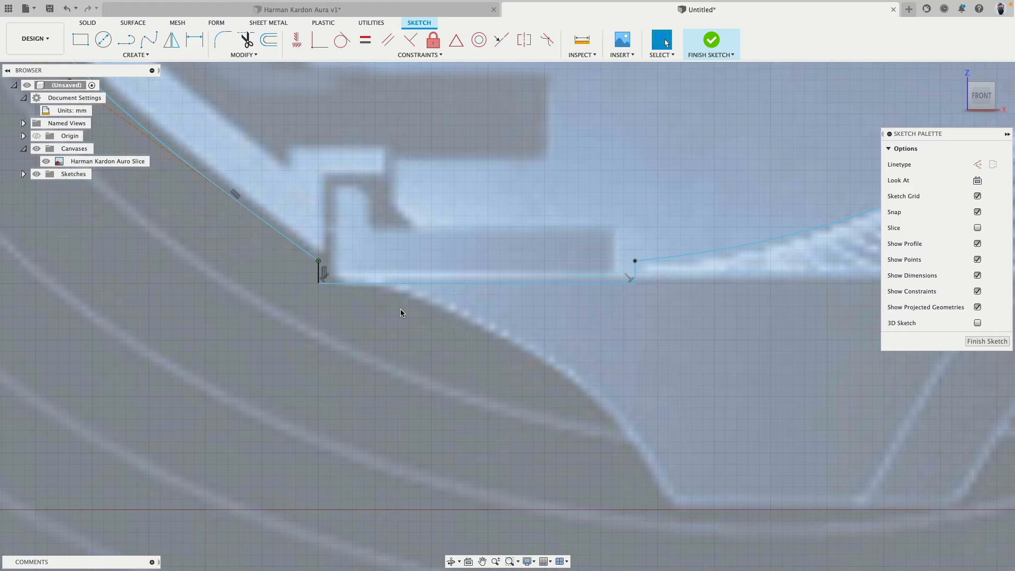
{"action": "left_click", "coordinate": [149, 40]}
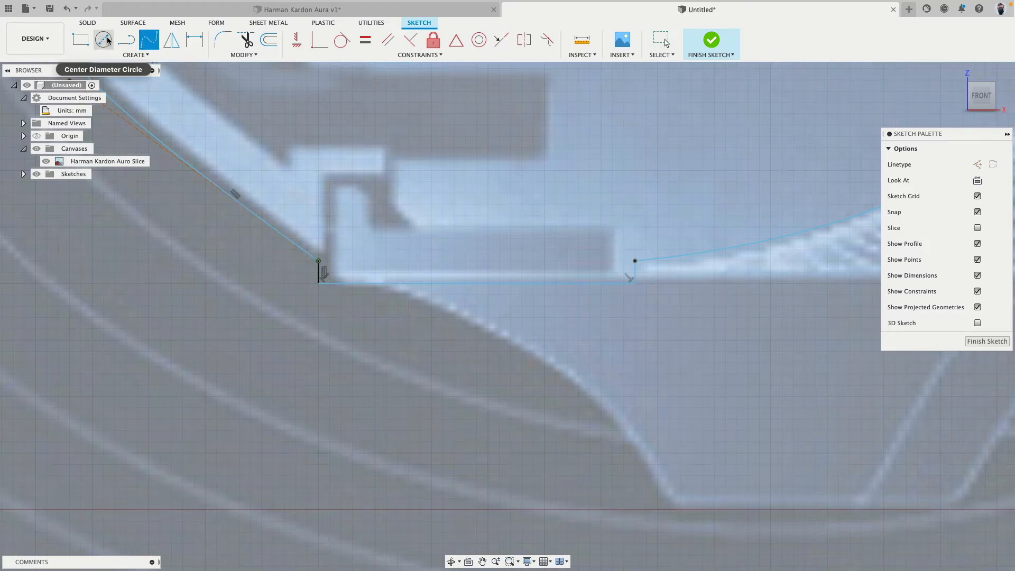
{"action": "left_click", "coordinate": [126, 40]}
{"action": "middle_click_drag", "start_coordinate": [620, 355], "coordinate": [606, 302]}
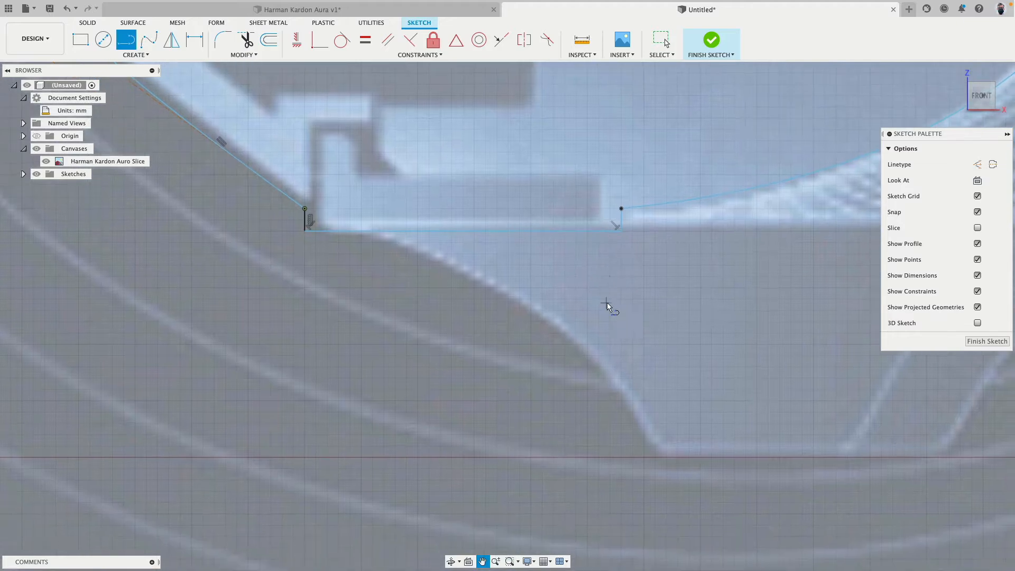
{"action": "left_click", "coordinate": [622, 232]}
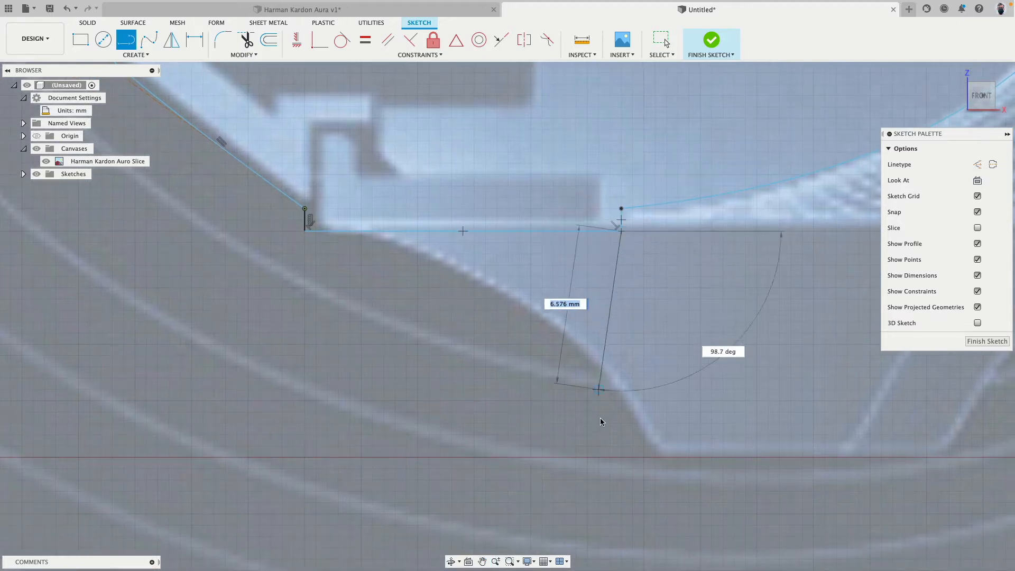
{"action": "left_click", "coordinate": [599, 457]}
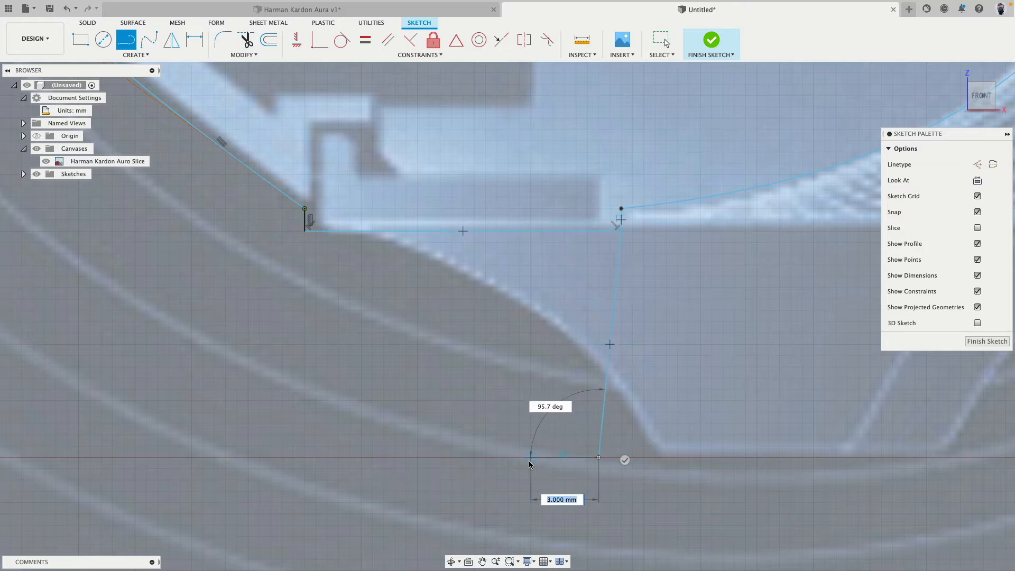
{"action": "left_click", "coordinate": [530, 457]}
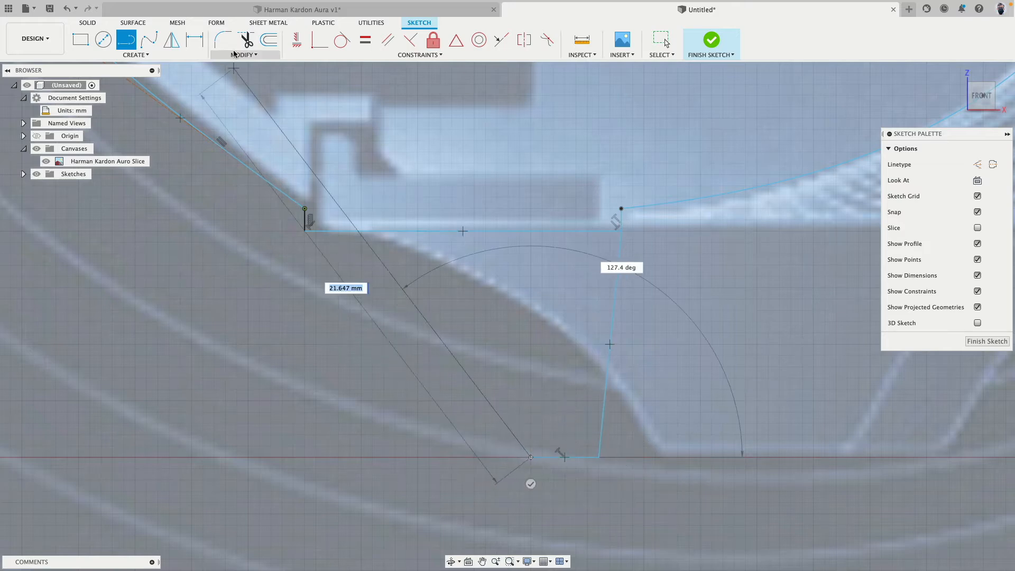
Draw a fit point spline from the base line's outer end through one middle point to the 3 mm line's outer end.
{"action": "left_click", "coordinate": [149, 39]}
{"action": "left_click", "coordinate": [304, 231]}
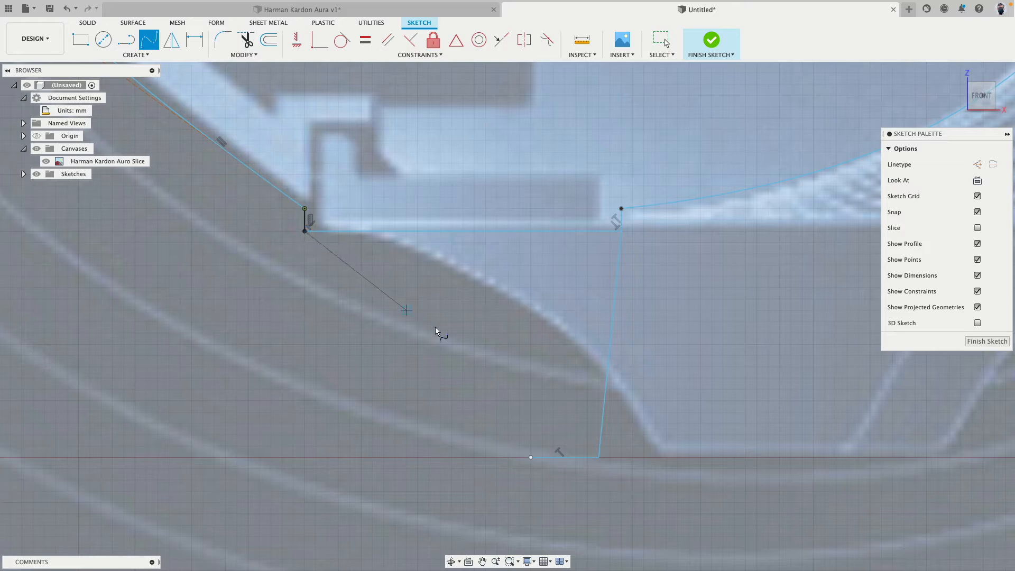
{"action": "left_click", "coordinate": [474, 310]}
{"action": "left_click", "coordinate": [530, 457]}
{"action": "left_click", "coordinate": [555, 457]}
{"action": "key", "text": "Escape"}
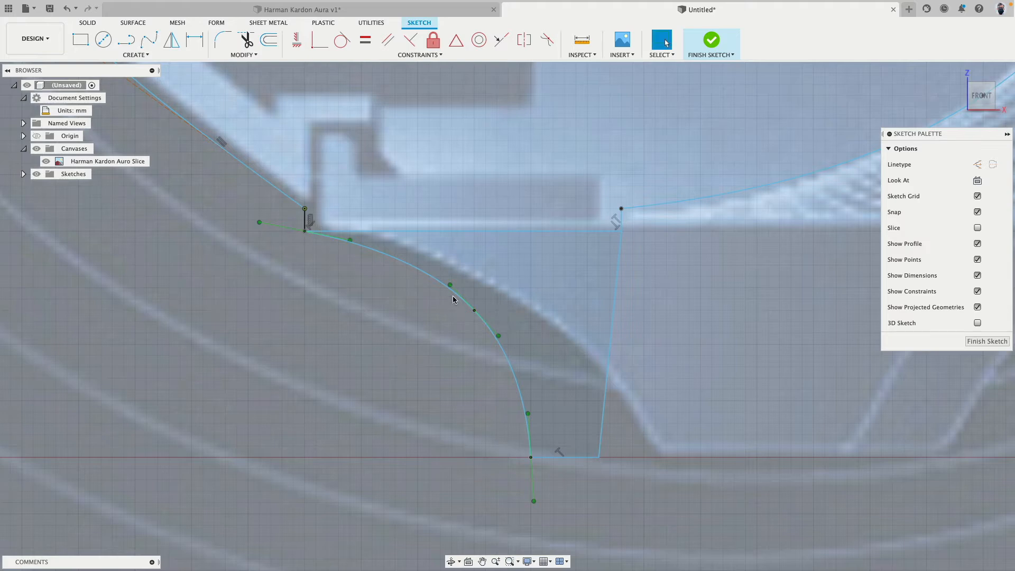
Move the middle fit point of the foot's outer spline slightly outward to refine the curve.
{"action": "left_click_drag", "start_coordinate": [467, 315], "coordinate": [462, 310]}
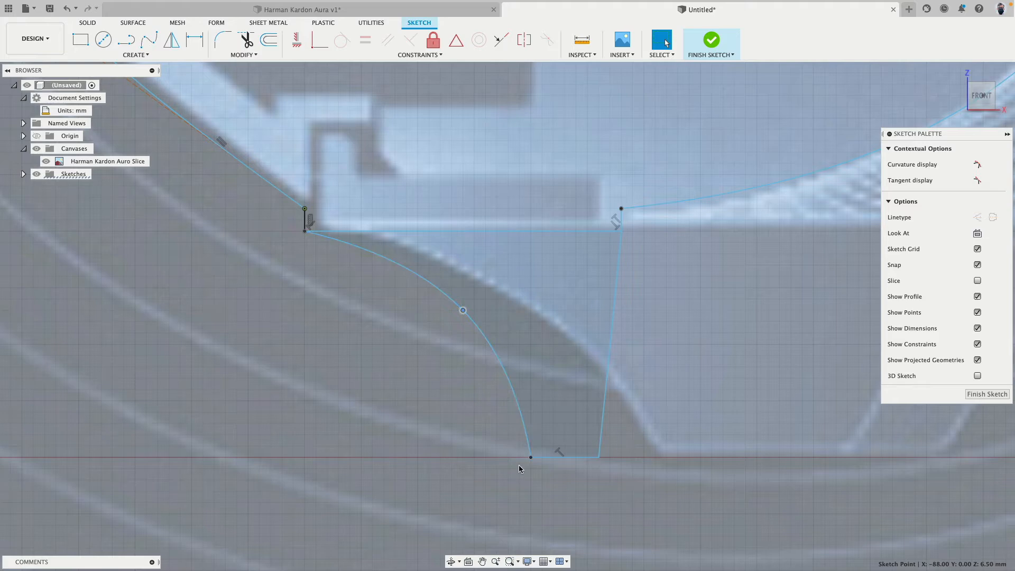
{"action": "scroll", "coordinate": [425, 416], "scroll_direction": "down", "scroll_amount": 2}
{"action": "scroll", "coordinate": [425, 416], "scroll_direction": "down", "scroll_amount": 3}
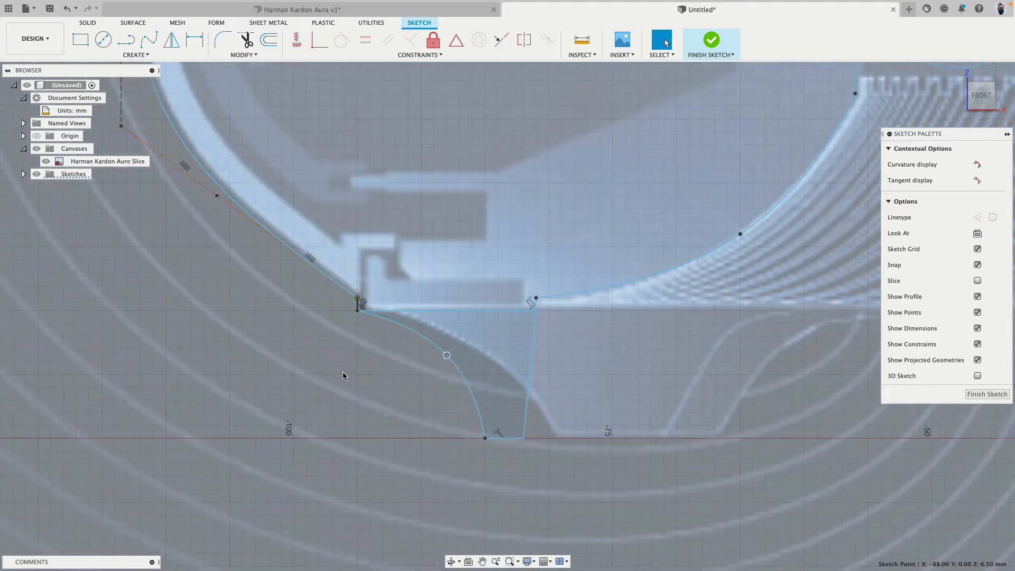
{"action": "left_click", "coordinate": [342, 373]}
{"action": "scroll", "coordinate": [346, 371], "scroll_direction": "down", "scroll_amount": 1}
Delete the horizontal base line spanning the top of the foot profile.
{"action": "scroll", "coordinate": [346, 370], "scroll_direction": "up", "scroll_amount": 5}
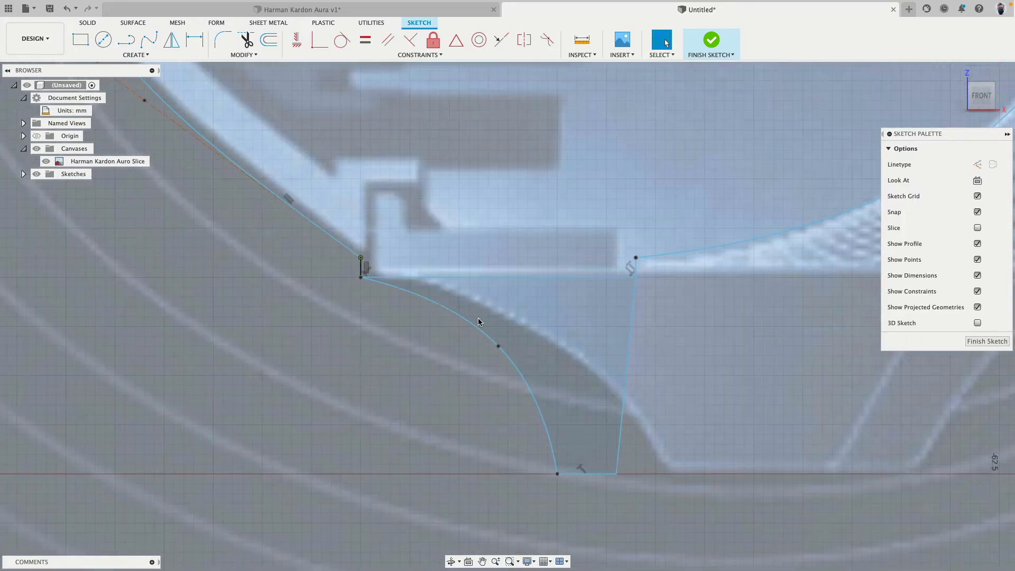
{"action": "left_click", "coordinate": [493, 277]}
{"action": "key", "text": "Delete"}
Constrain the upper and lower endpoints of the short outer step line horizontally to the matching endpoints above the foot's inner line.
{"action": "scroll", "coordinate": [684, 208], "scroll_direction": "up", "scroll_amount": 3}
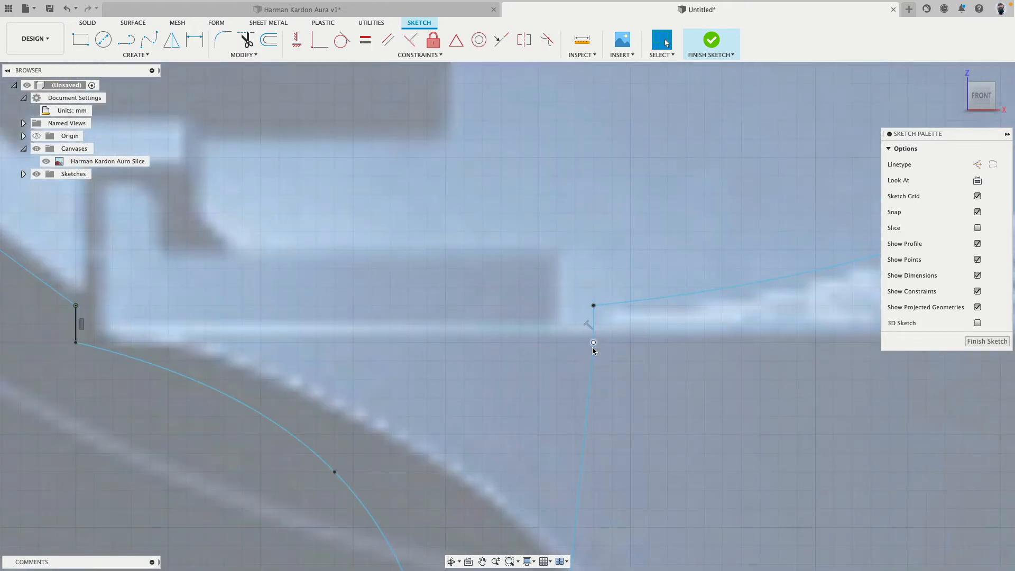
{"action": "left_click", "coordinate": [296, 39]}
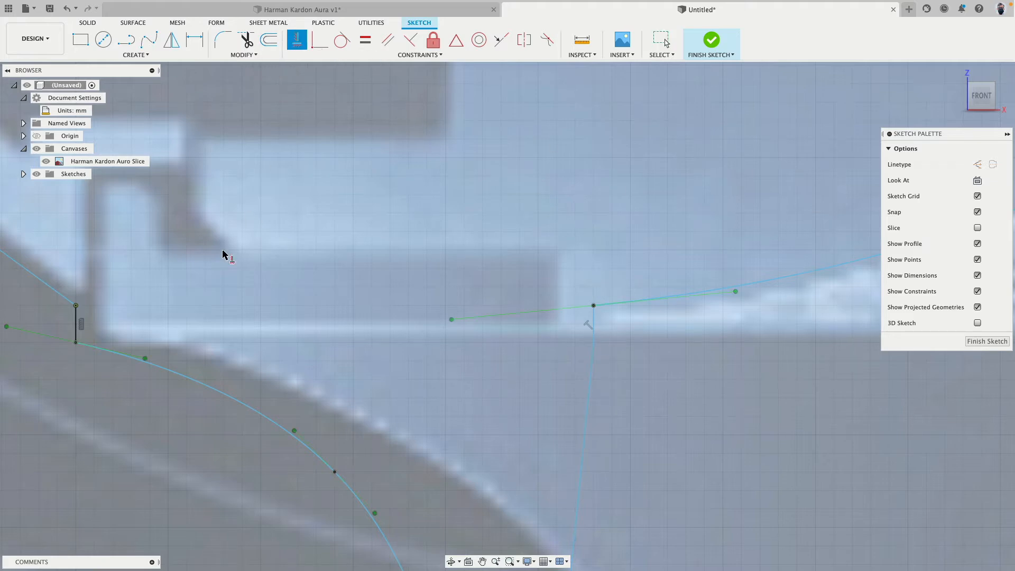
{"action": "left_click", "coordinate": [75, 343]}
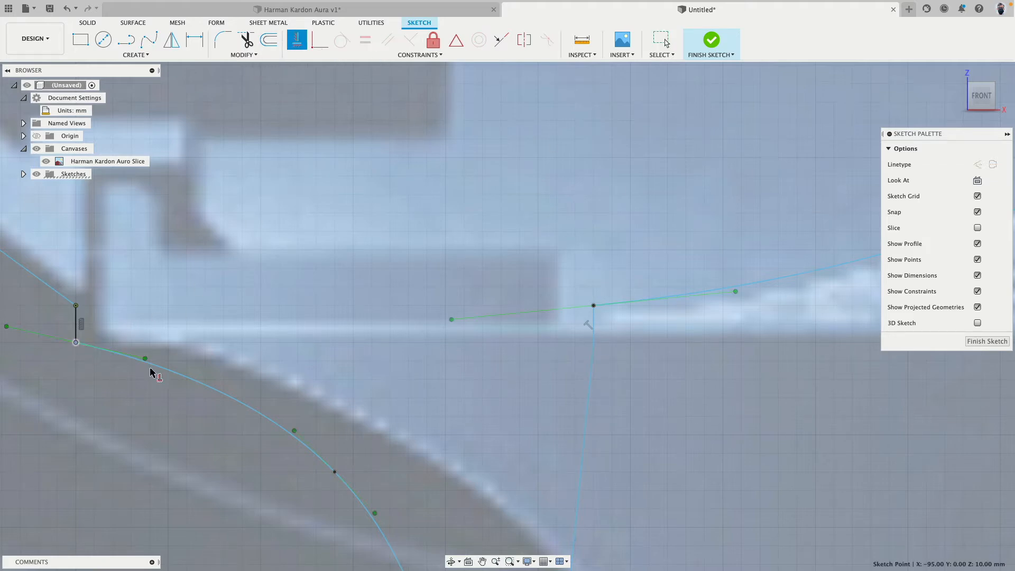
{"action": "left_click", "coordinate": [593, 343]}
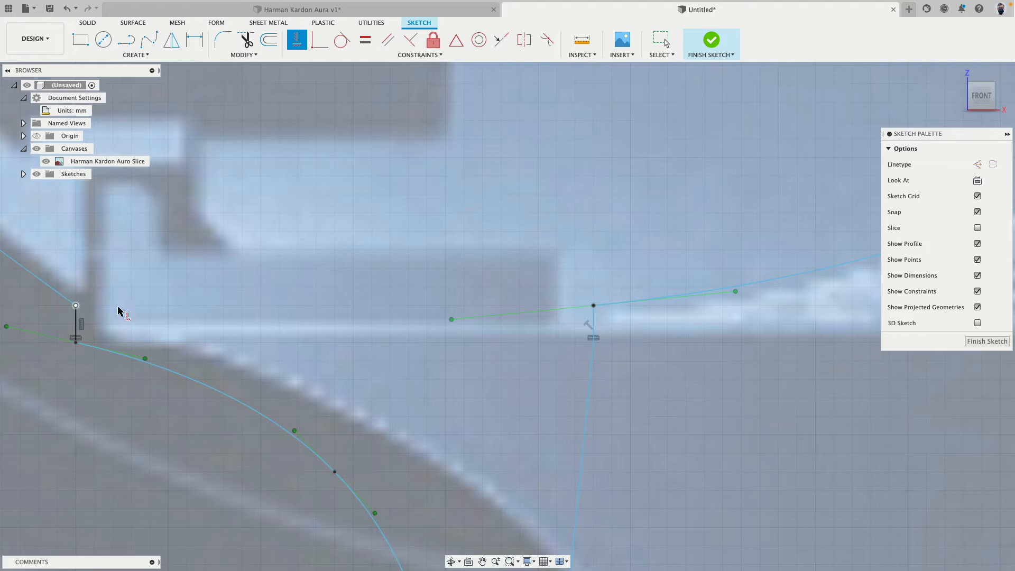
{"action": "left_click", "coordinate": [593, 305]}
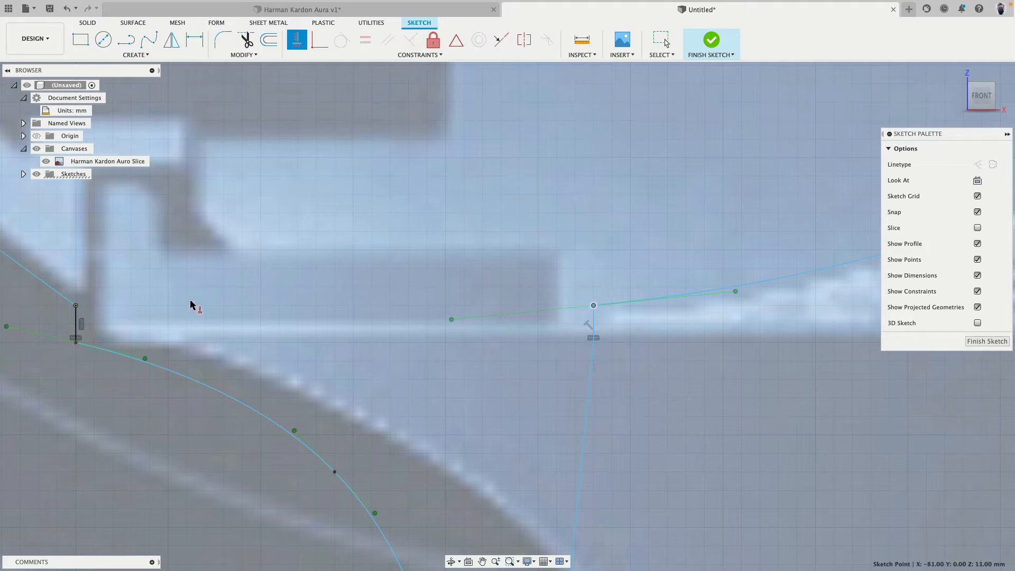
{"action": "left_click", "coordinate": [75, 305]}
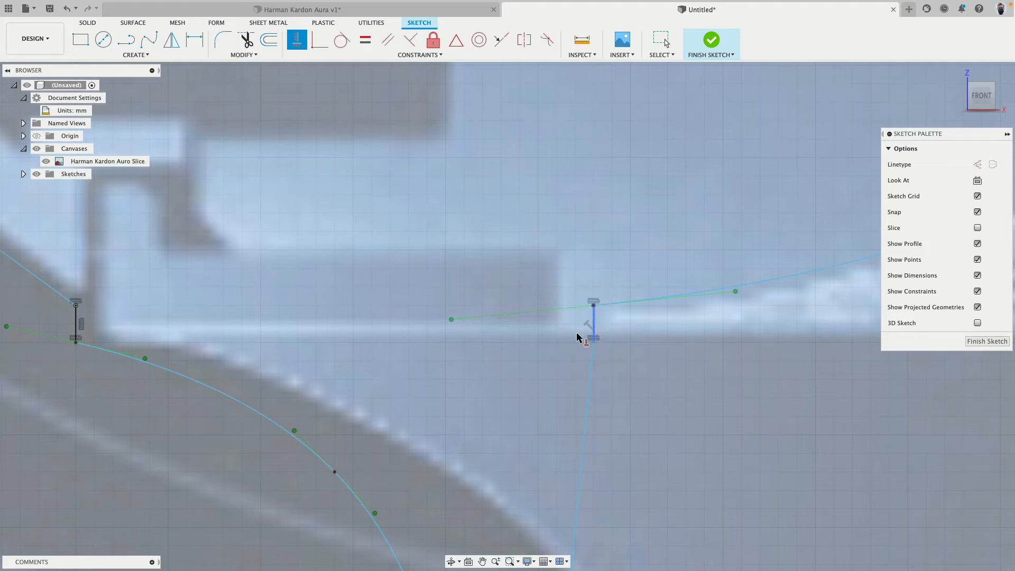
{"action": "scroll", "coordinate": [419, 331], "scroll_direction": "down", "scroll_amount": 4}
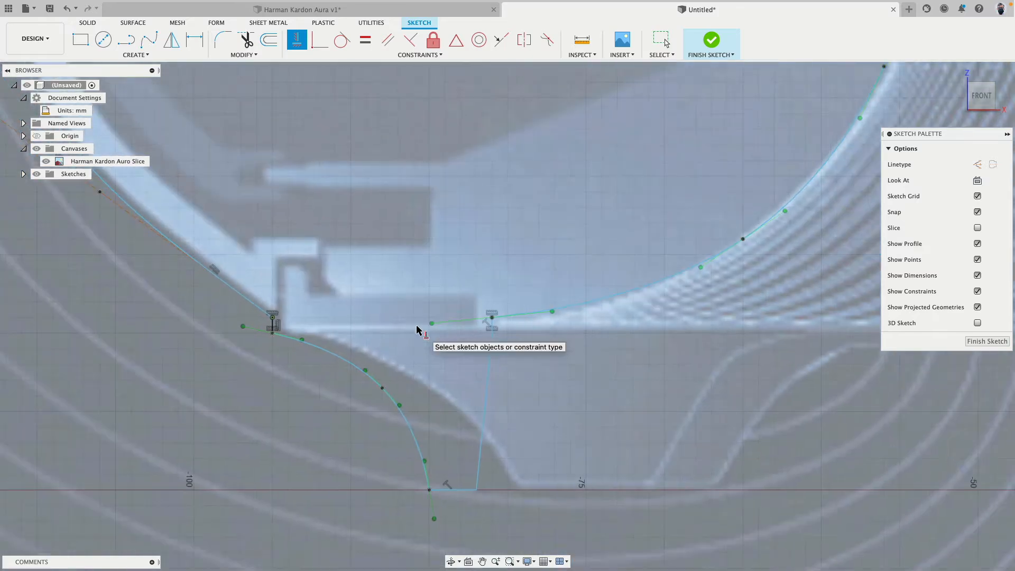
{"action": "scroll", "coordinate": [534, 370], "scroll_direction": "down", "scroll_amount": 6}
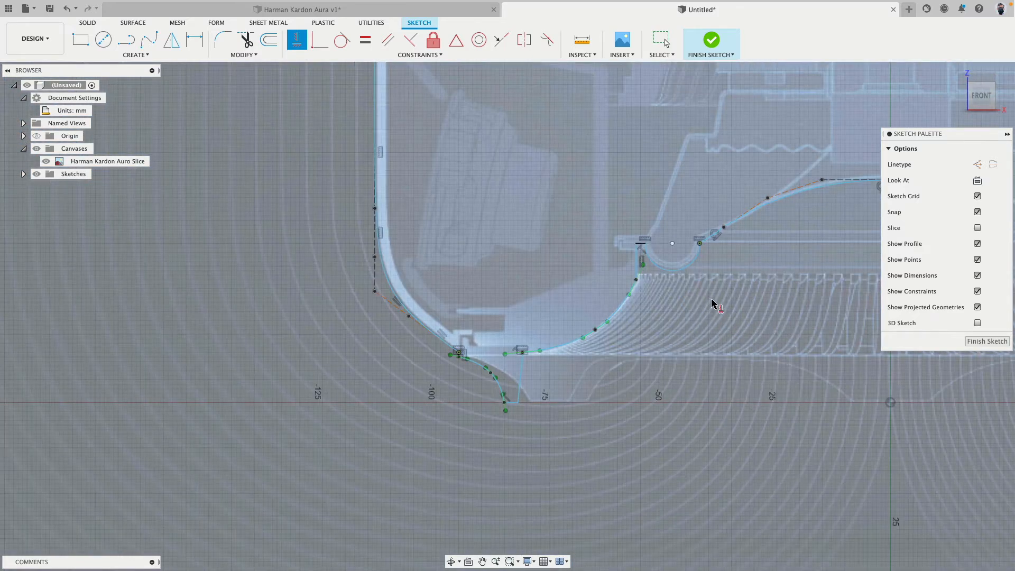
{"action": "key", "text": "Escape"}
Hide the Harman Kardon Auro Slice canvas, finish the profile sketch and list the design's sketches.
{"action": "scroll", "coordinate": [503, 224], "scroll_direction": "down", "scroll_amount": 4}
{"action": "middle_click_drag", "start_coordinate": [499, 237], "coordinate": [380, 323]}
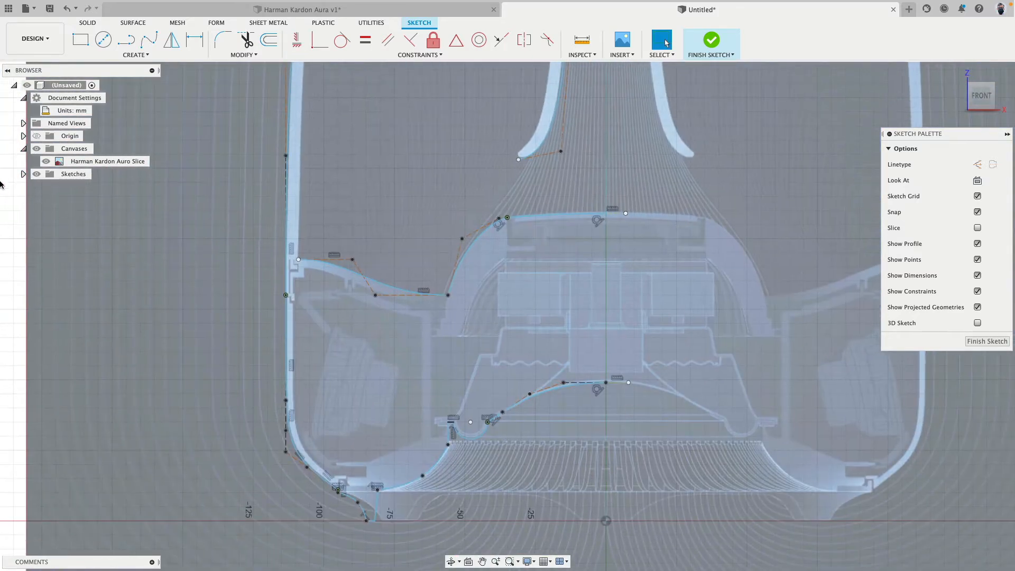
{"action": "left_click", "coordinate": [46, 161]}
{"action": "scroll", "coordinate": [528, 193], "scroll_direction": "down", "scroll_amount": 3}
{"action": "mouse_move", "coordinate": [528, 193]}
{"action": "middle_mouse_down"}
{"action": "mouse_move", "coordinate": [500, 366]}
{"action": "mouse_move", "coordinate": [529, 339]}
{"action": "middle_mouse_up"}
{"action": "scroll", "coordinate": [521, 381], "scroll_direction": "down", "scroll_amount": 3}
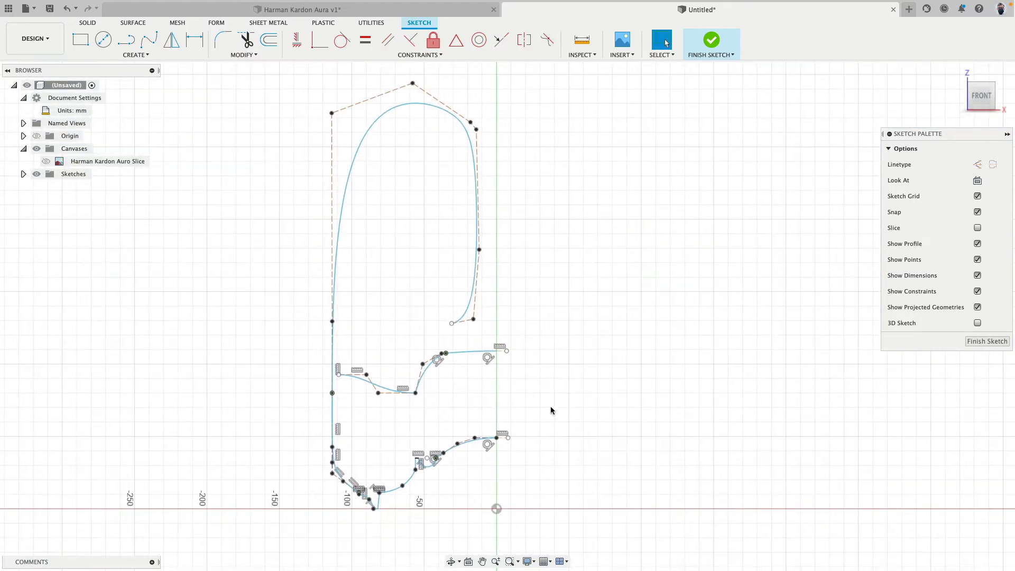
{"action": "left_click", "coordinate": [711, 40]}
{"action": "middle_click_drag", "start_coordinate": [646, 362], "coordinate": [664, 353]}
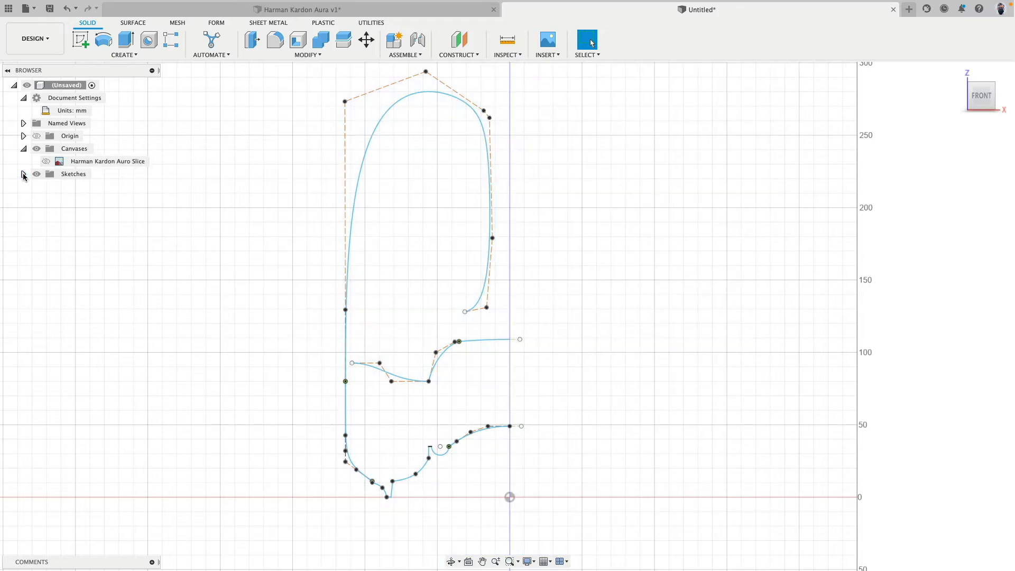
{"action": "left_click", "coordinate": [23, 175]}
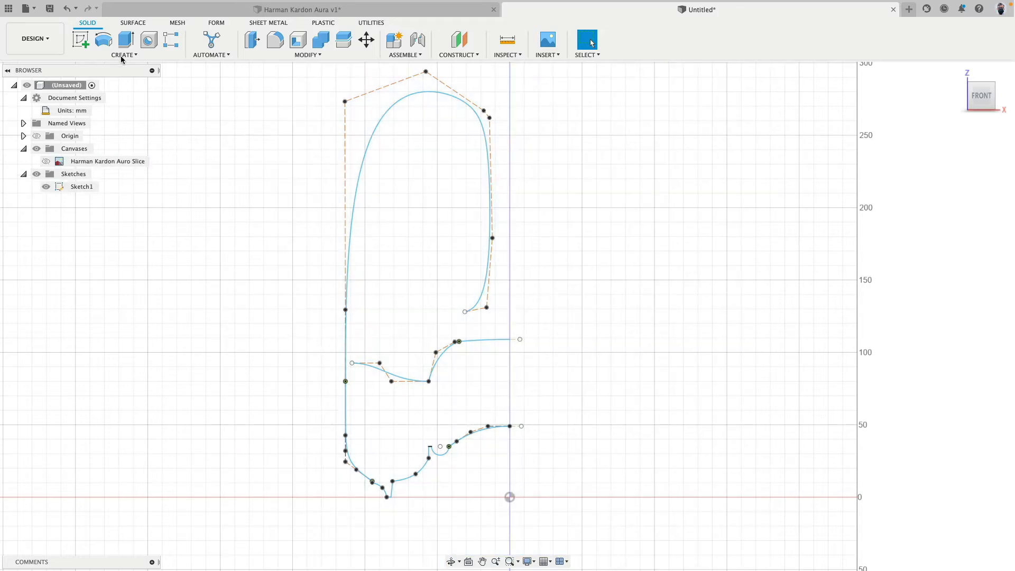
Revolve only the upper outer shell spline as a new surface body about the vertical Z axis through about 182.3 degrees, with chaining off.
{"action": "left_click", "coordinate": [130, 24]}
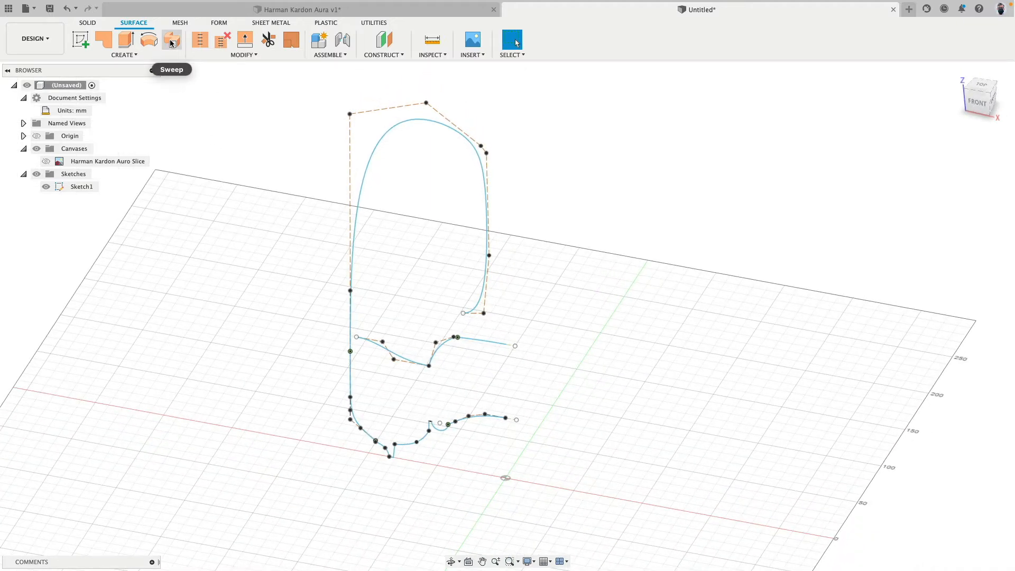
{"action": "left_click", "coordinate": [149, 40]}
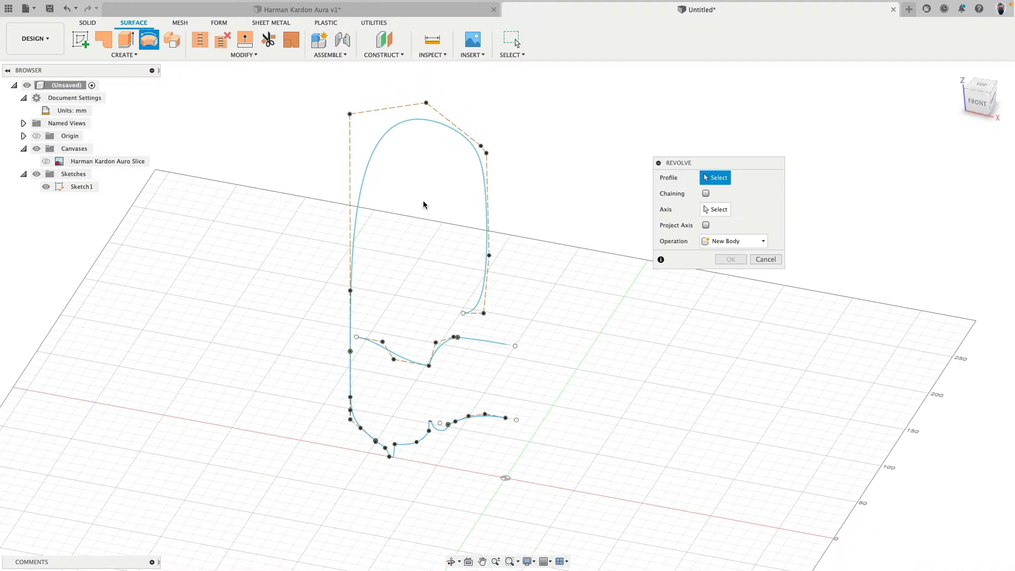
{"action": "left_click", "coordinate": [360, 191]}
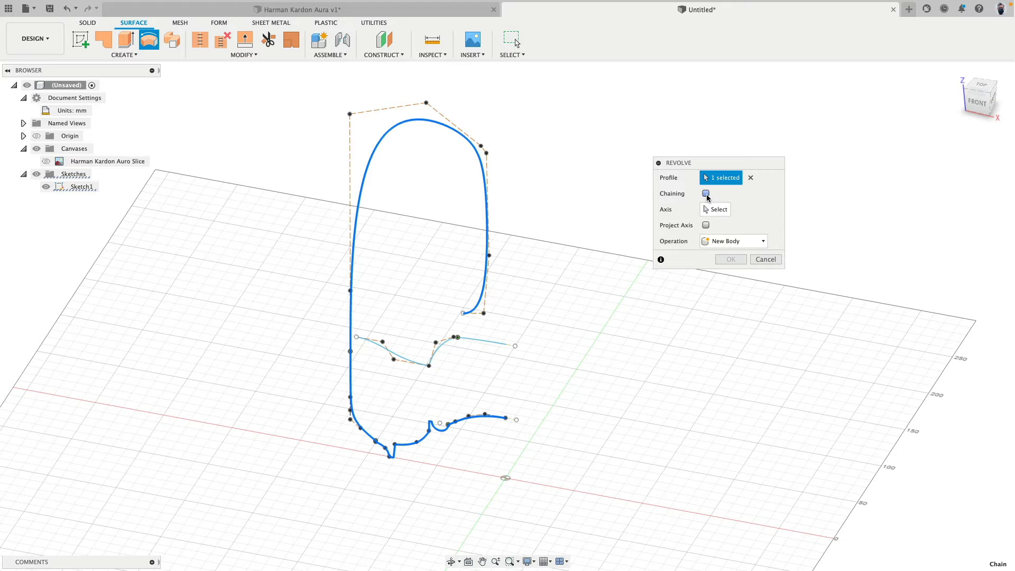
{"action": "left_click", "coordinate": [751, 178]}
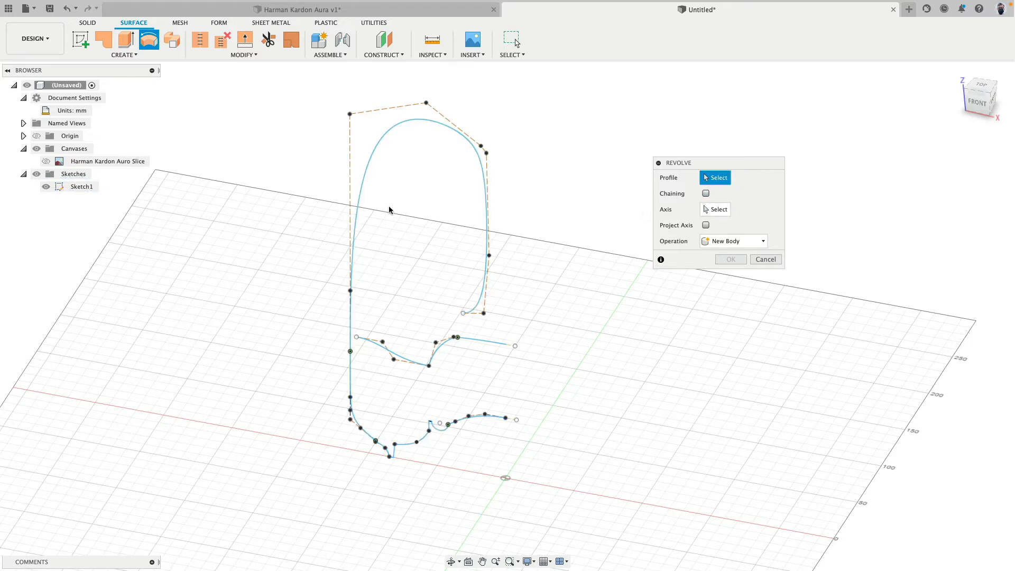
{"action": "left_click", "coordinate": [363, 180]}
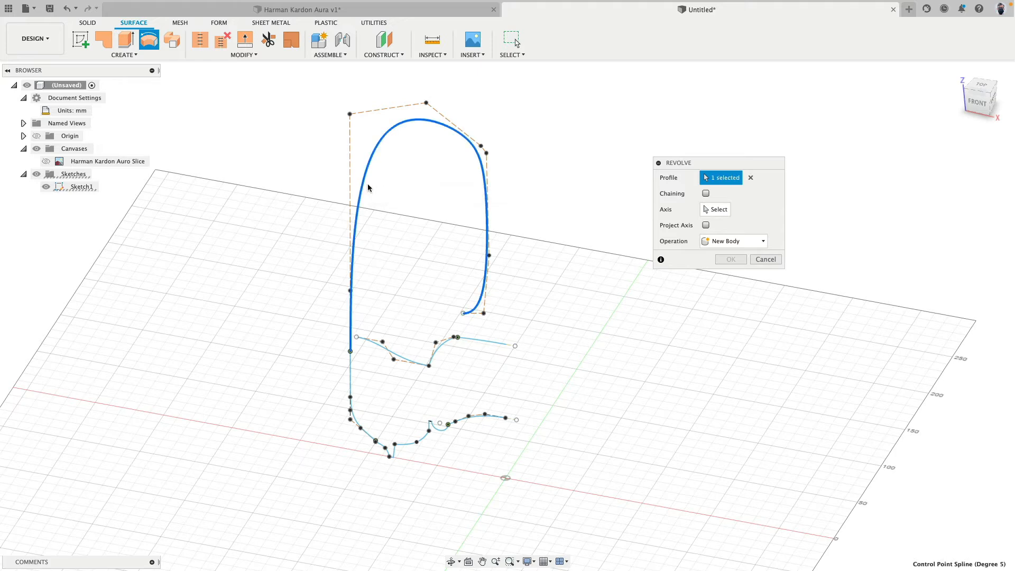
{"action": "middle_click_drag", "start_coordinate": [408, 235], "coordinate": [397, 219]}
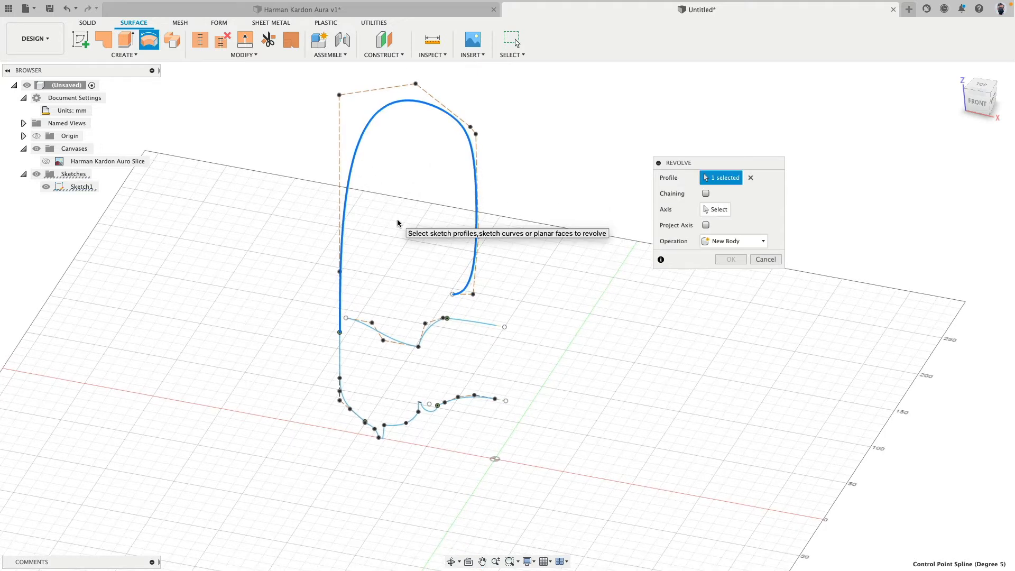
{"action": "left_click", "coordinate": [716, 215]}
{"action": "left_click", "coordinate": [496, 429]}
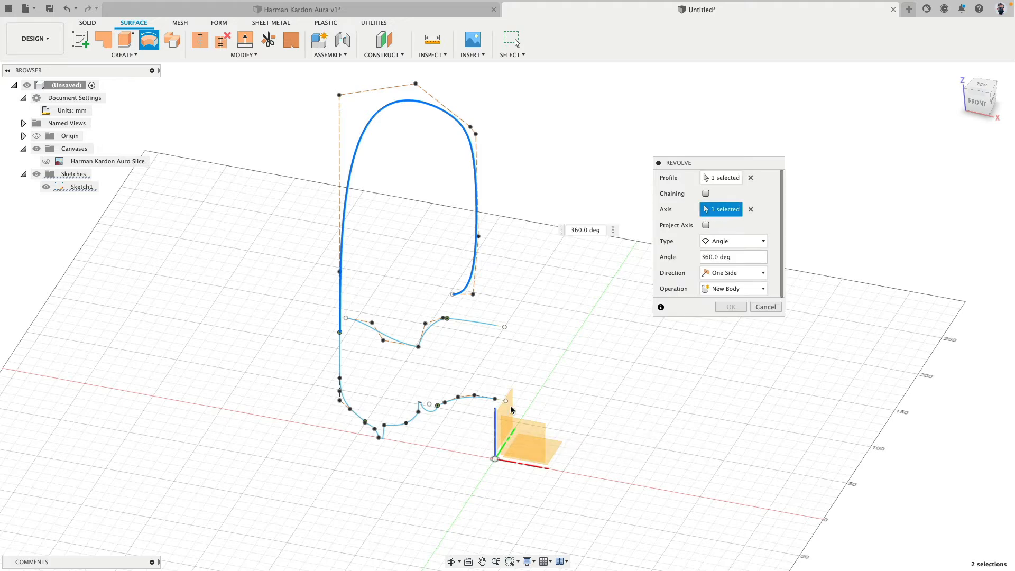
{"action": "scroll", "coordinate": [345, 287], "scroll_direction": "up", "scroll_amount": 2}
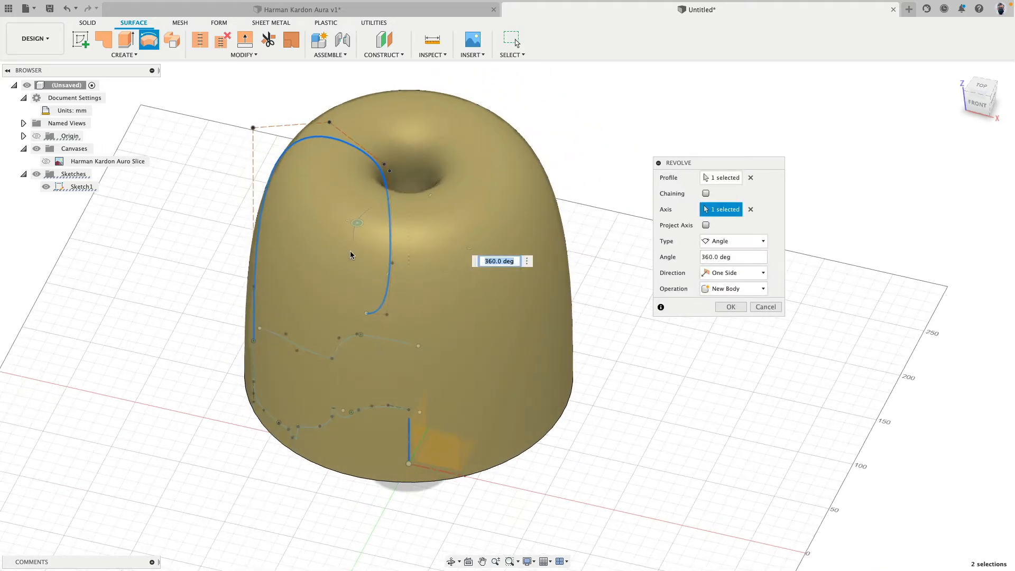
{"action": "left_click_drag", "start_coordinate": [356, 226], "coordinate": [490, 257]}
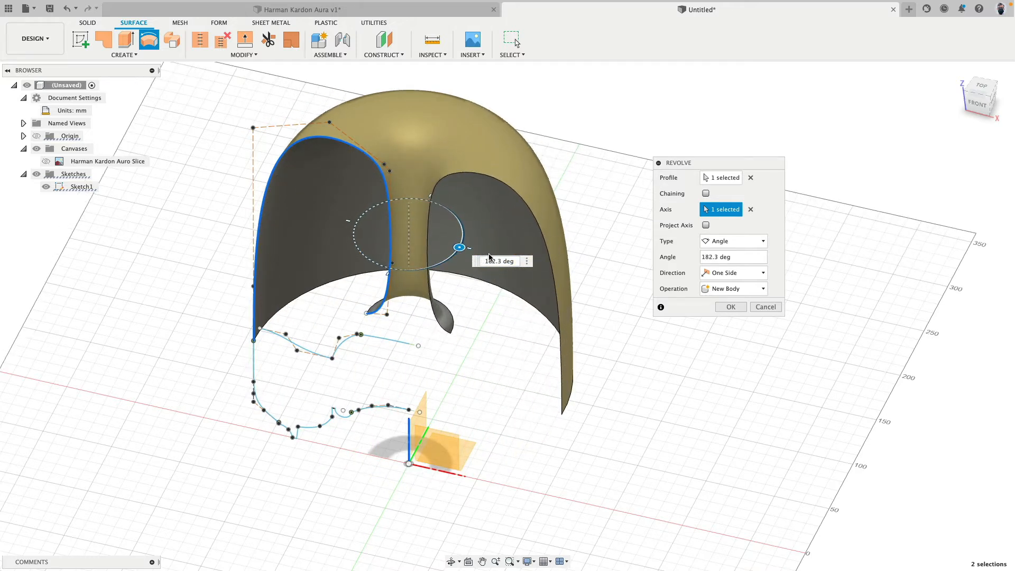
{"action": "left_click", "coordinate": [726, 307]}
{"action": "middle_click_drag", "start_coordinate": [511, 376], "coordinate": [200, 332], "text": "shift"}
{"action": "scroll", "coordinate": [200, 332], "scroll_direction": "up", "scroll_amount": 5}
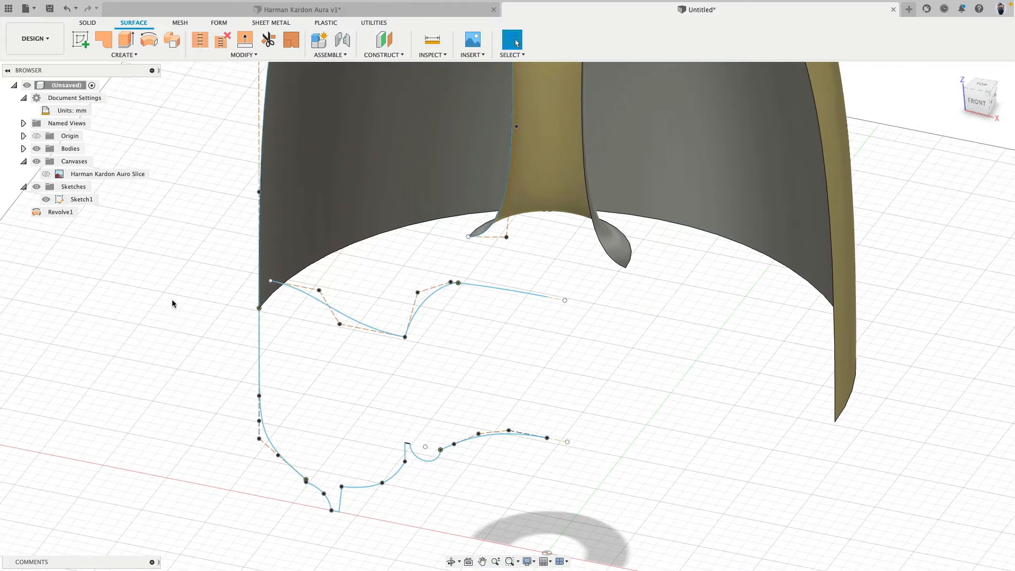
{"action": "middle_click_drag", "start_coordinate": [167, 290], "coordinate": [129, 238]}
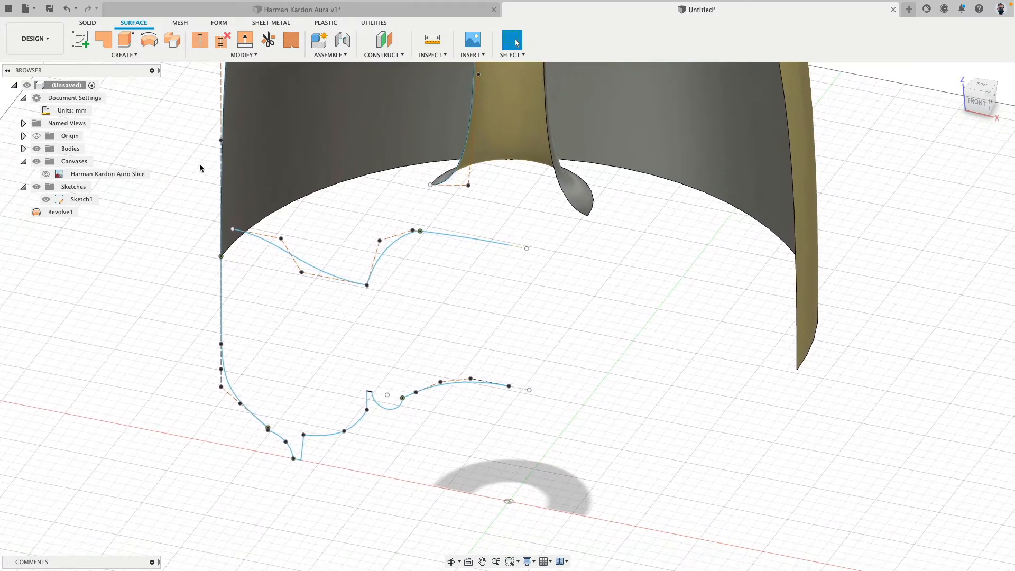
{"action": "left_click", "coordinate": [172, 45]}
{"action": "scroll", "coordinate": [386, 335], "scroll_direction": "up", "scroll_amount": 5}
{"action": "middle_click_drag", "start_coordinate": [495, 301], "coordinate": [468, 165]}
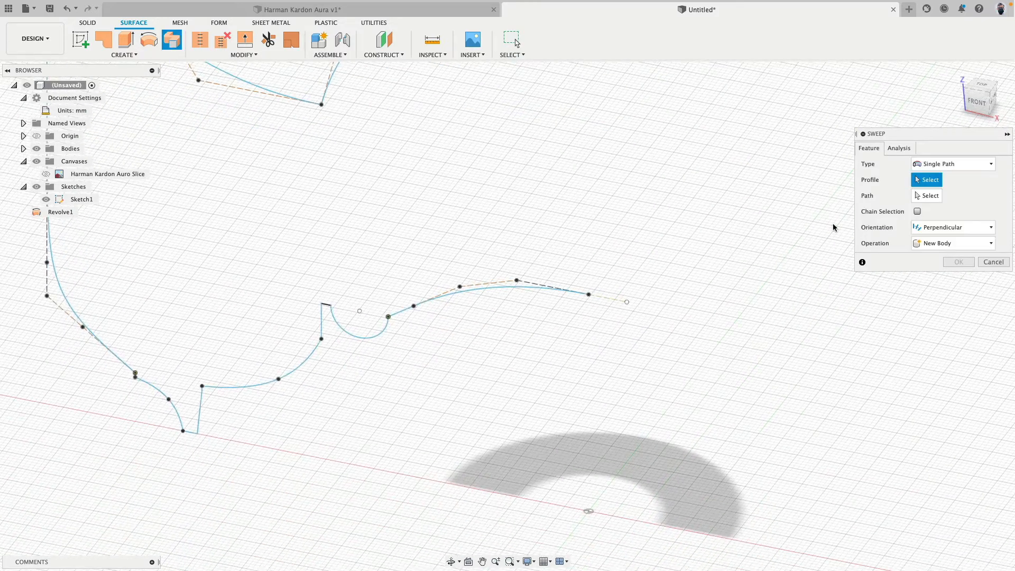
{"action": "left_click", "coordinate": [992, 261]}
Revolve the speaker cone profile, including its dome spline, semicircular surround and short rim line, 360 degrees about the Z axis as a new surface body.
{"action": "left_click", "coordinate": [149, 40]}
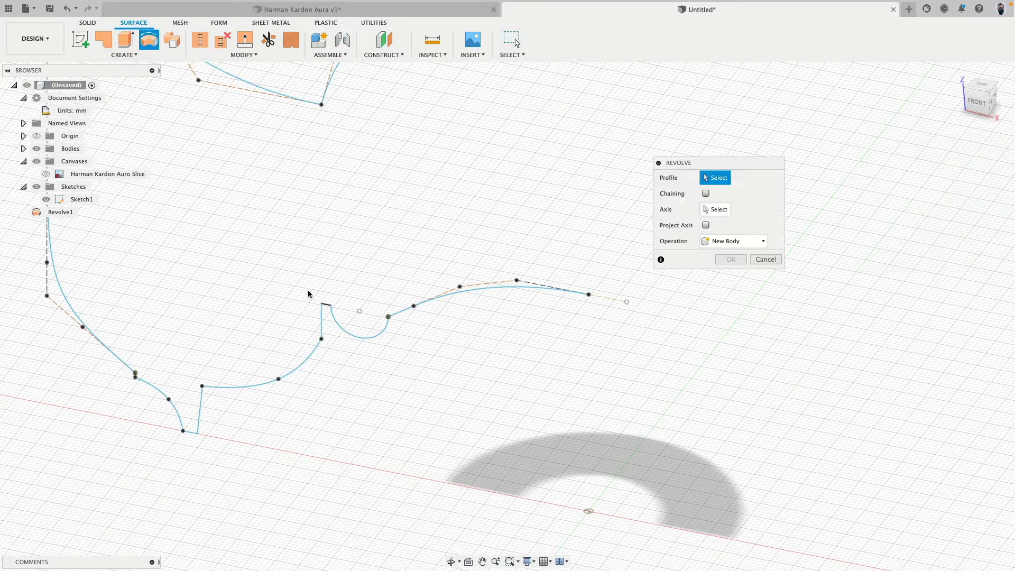
{"action": "scroll", "coordinate": [370, 364], "scroll_direction": "down", "scroll_amount": 3}
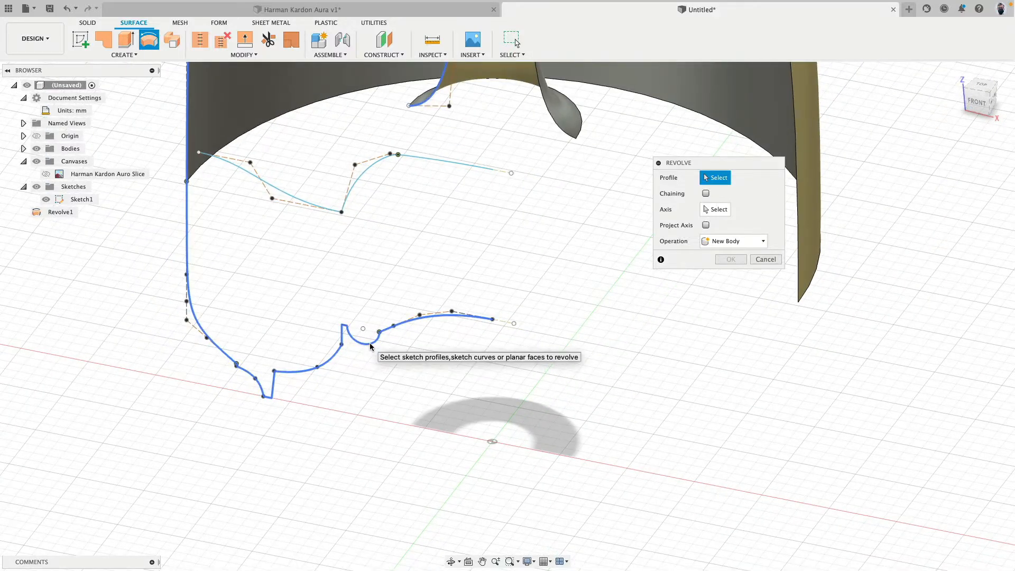
{"action": "left_click", "coordinate": [482, 315]}
{"action": "scroll", "coordinate": [360, 342], "scroll_direction": "up", "scroll_amount": 4}
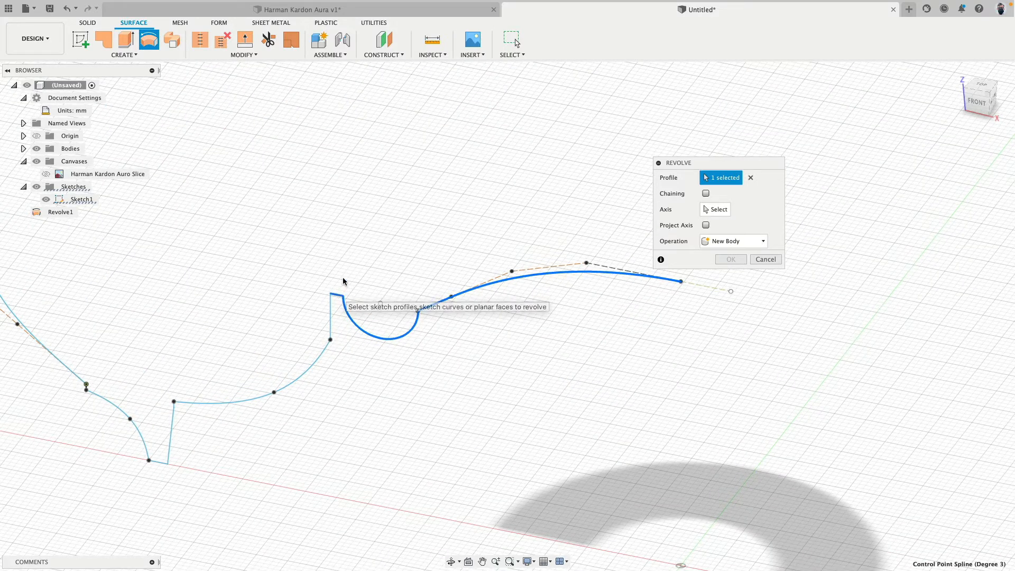
{"action": "scroll", "coordinate": [338, 296], "scroll_direction": "down", "scroll_amount": 5}
{"action": "left_click", "coordinate": [719, 209]}
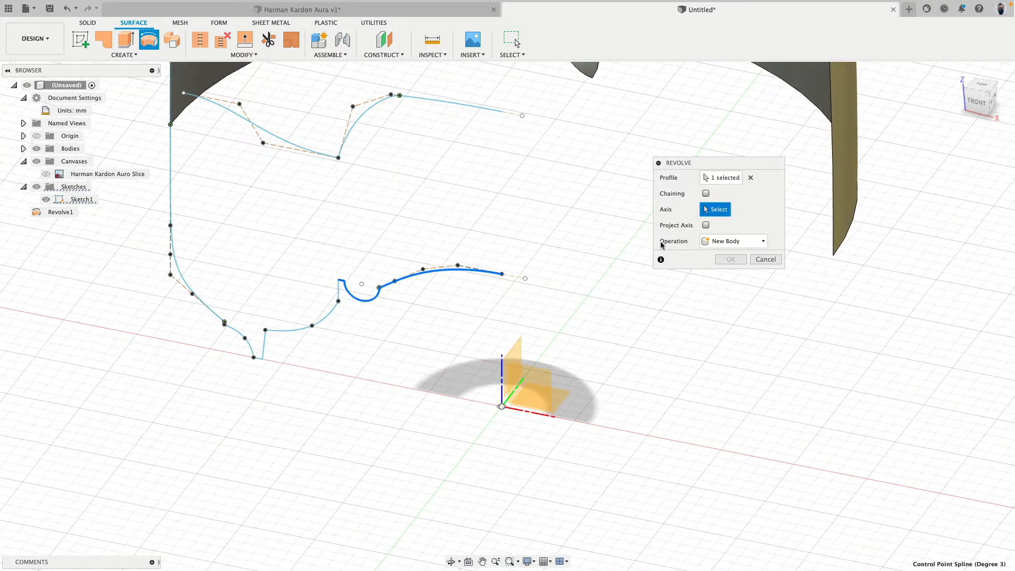
{"action": "left_click", "coordinate": [503, 376]}
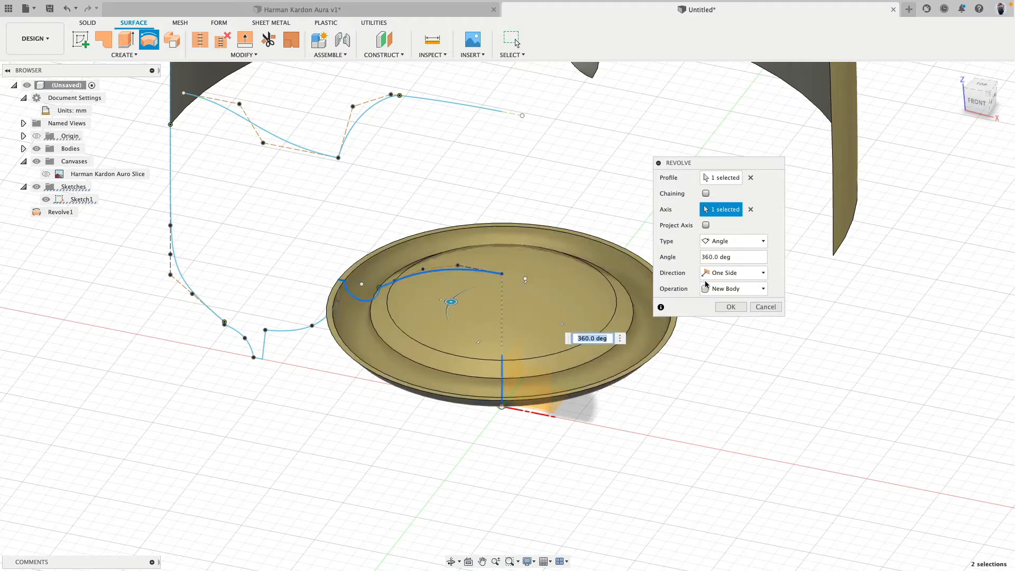
{"action": "left_click", "coordinate": [730, 307]}
Revolve the lower outer shell spline and the inner base curve with its short vertical line 360 degrees about the Z axis as new surface bodies.
{"action": "middle_click_drag", "start_coordinate": [316, 245], "coordinate": [387, 243]}
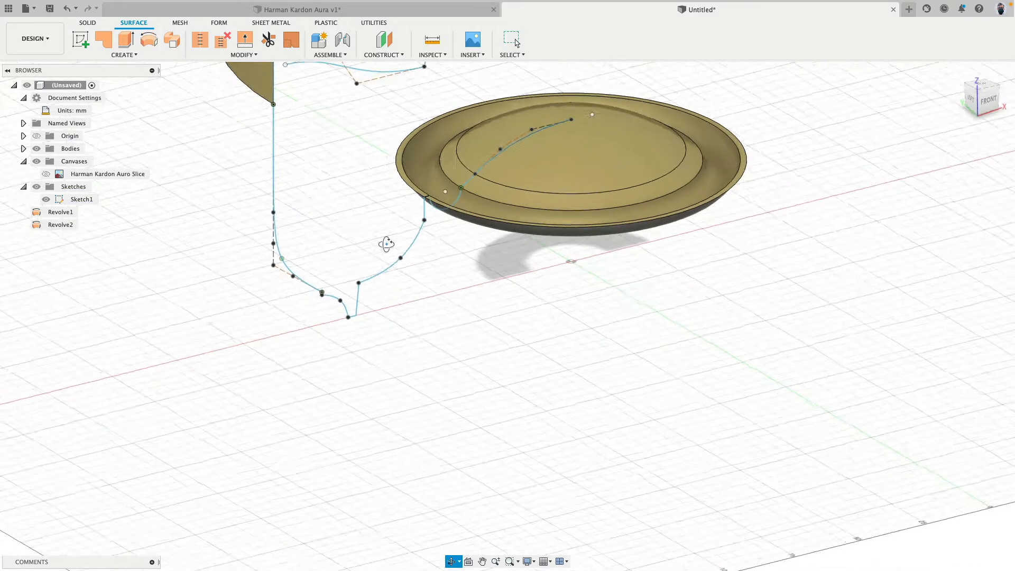
{"action": "right_click", "coordinate": [310, 227]}
{"action": "left_click", "coordinate": [313, 189]}
{"action": "scroll", "coordinate": [370, 217], "scroll_direction": "up", "scroll_amount": 3}
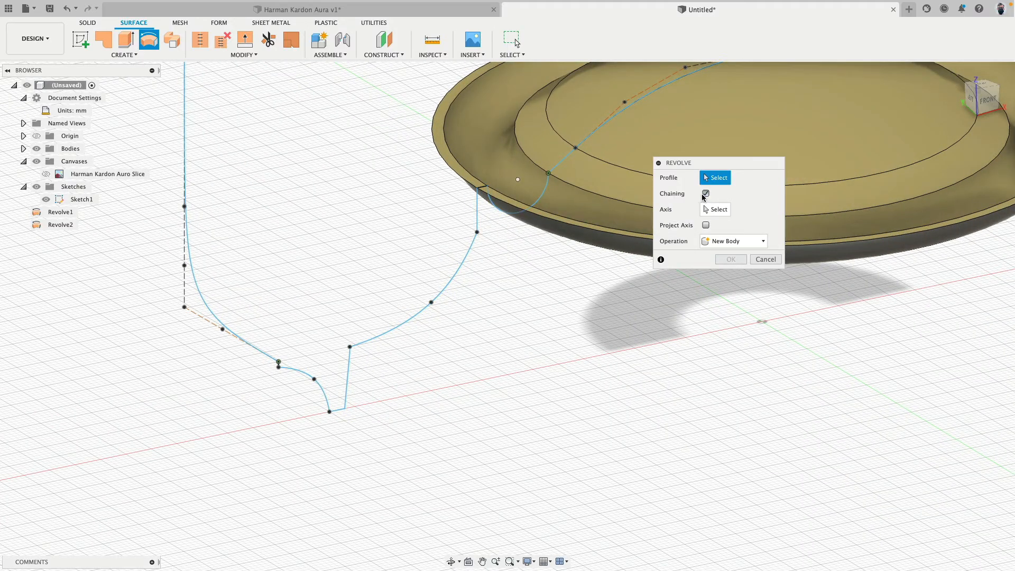
{"action": "left_click", "coordinate": [705, 194]}
{"action": "left_click", "coordinate": [477, 212]}
{"action": "left_click", "coordinate": [465, 245]}
{"action": "mouse_move", "coordinate": [289, 288]}
{"action": "middle_mouse_down"}
{"action": "mouse_move", "coordinate": [356, 305]}
{"action": "mouse_move", "coordinate": [372, 318]}
{"action": "middle_mouse_up"}
{"action": "left_click", "coordinate": [343, 382]}
{"action": "scroll", "coordinate": [331, 403], "scroll_direction": "up", "scroll_amount": 5}
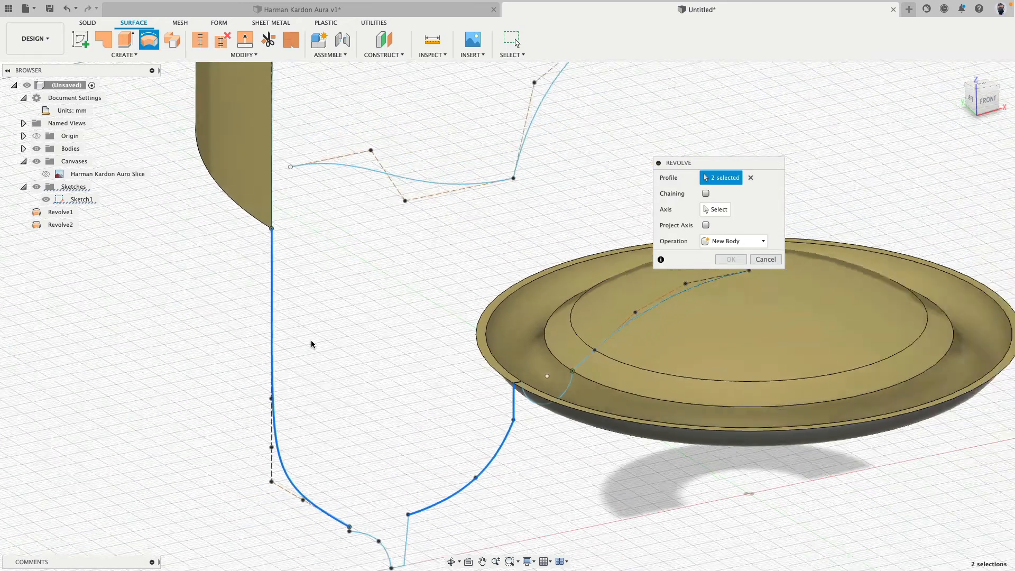
{"action": "scroll", "coordinate": [311, 344], "scroll_direction": "down", "scroll_amount": 3}
{"action": "left_click", "coordinate": [711, 209]}
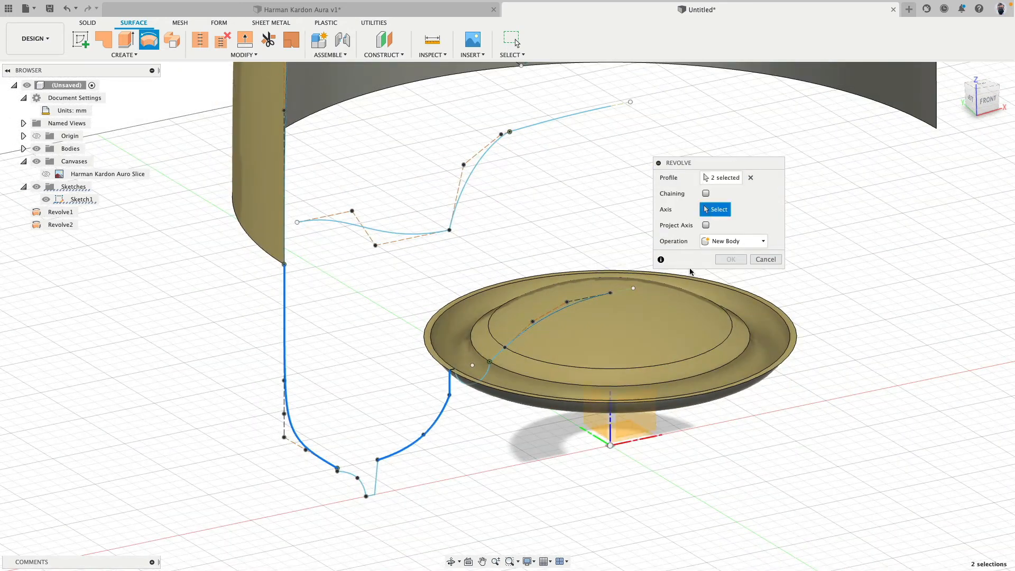
{"action": "left_click", "coordinate": [610, 430]}
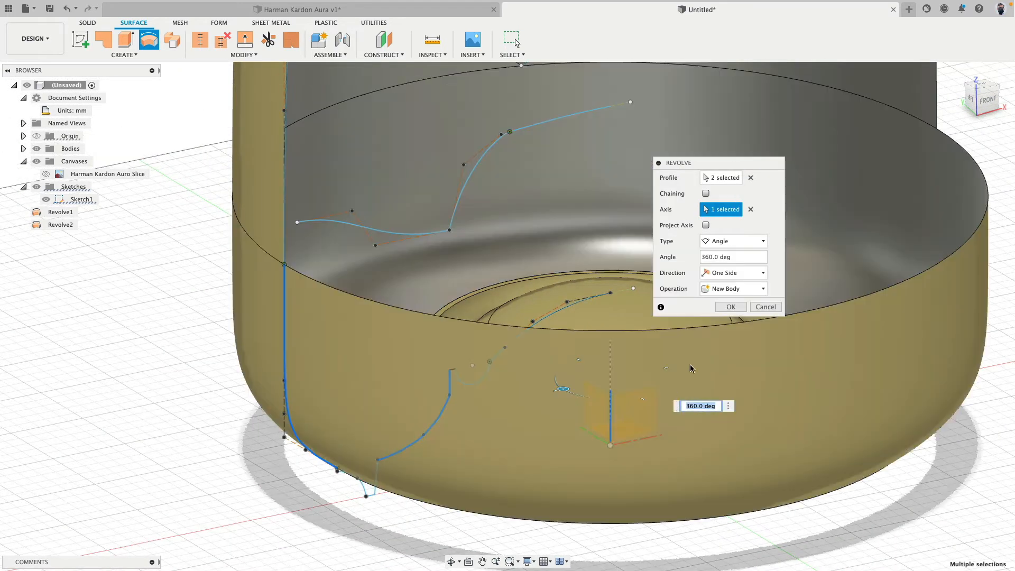
{"action": "left_click", "coordinate": [730, 306]}
Revolve the upper deflector profile, made of its top arc and two adjoining splines, 360 degrees about the Z axis as new surface bodies.
{"action": "middle_click_drag", "start_coordinate": [731, 306], "coordinate": [476, 257], "text": "shift"}
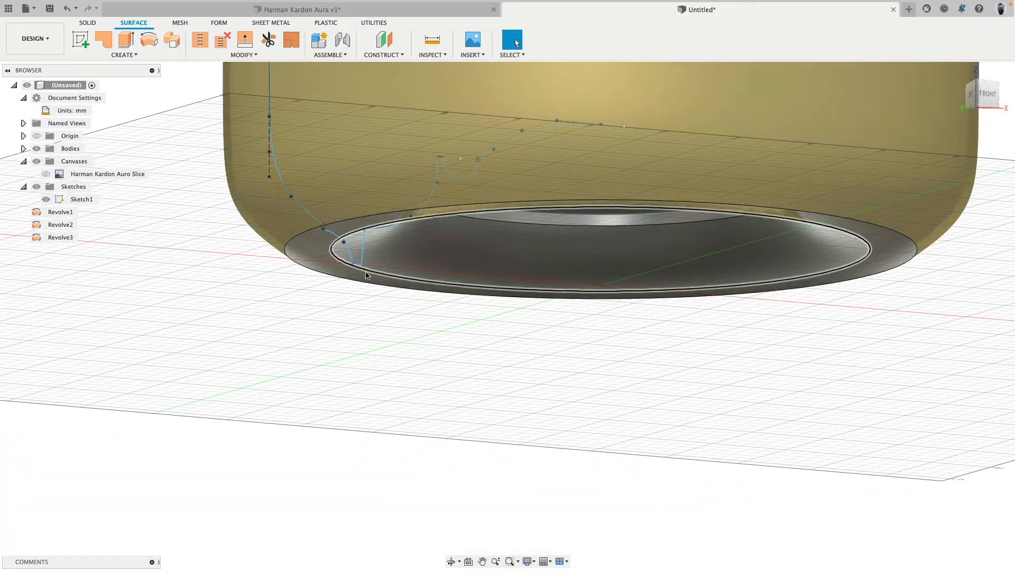
{"action": "middle_click_drag", "start_coordinate": [391, 334], "coordinate": [357, 378], "text": "shift"}
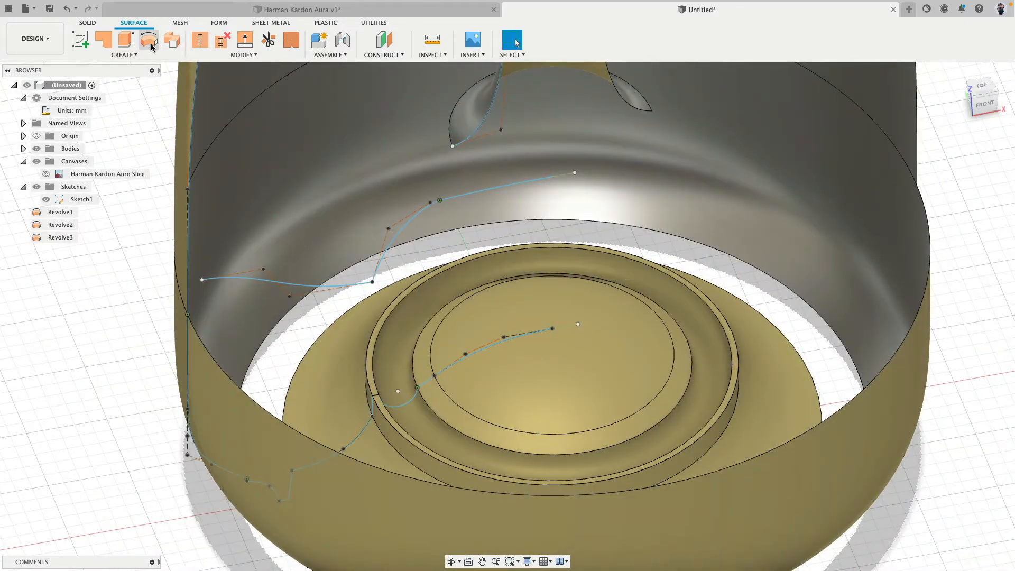
{"action": "left_click", "coordinate": [149, 40]}
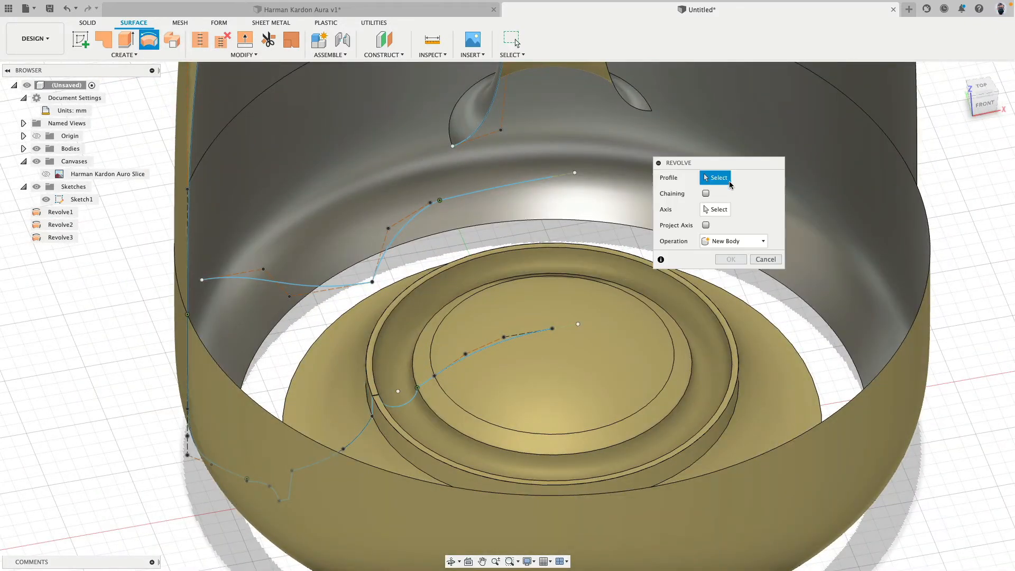
{"action": "left_click", "coordinate": [706, 193]}
{"action": "left_click", "coordinate": [475, 192]}
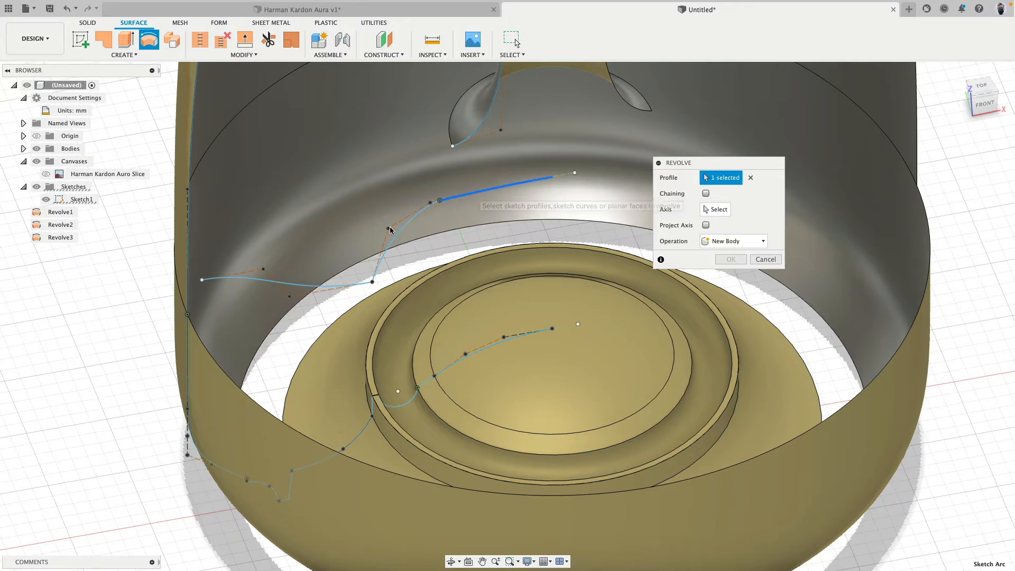
{"action": "left_click", "coordinate": [390, 230]}
{"action": "scroll", "coordinate": [423, 222], "scroll_direction": "up", "scroll_amount": 3}
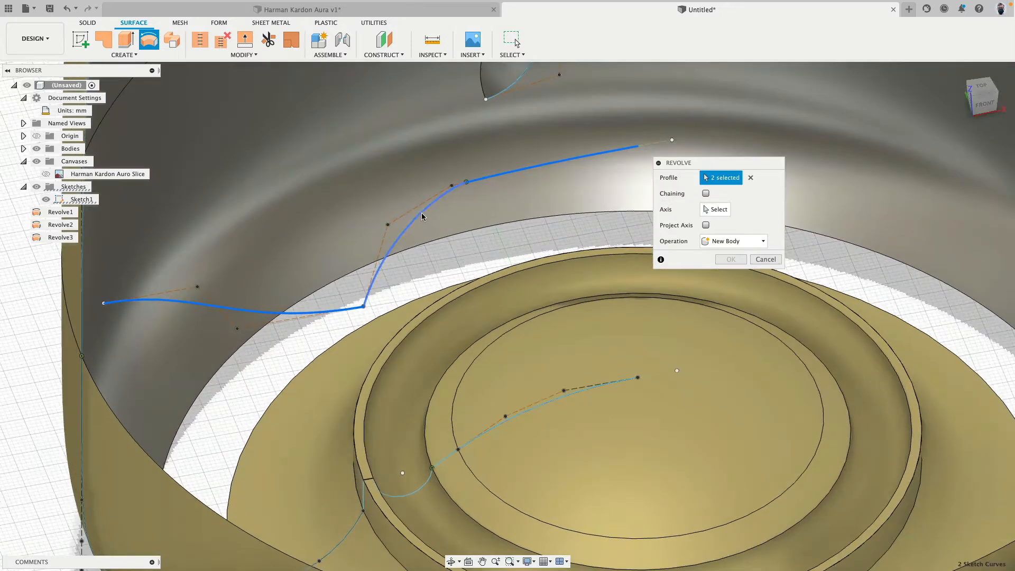
{"action": "scroll", "coordinate": [421, 213], "scroll_direction": "down", "scroll_amount": 4}
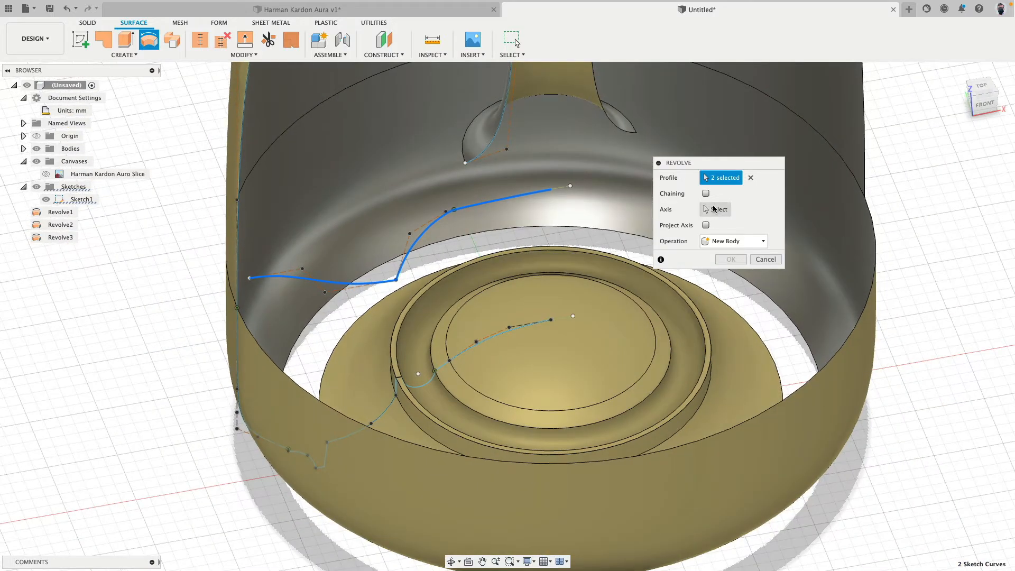
{"action": "left_click", "coordinate": [715, 209]}
{"action": "left_click", "coordinate": [555, 393]}
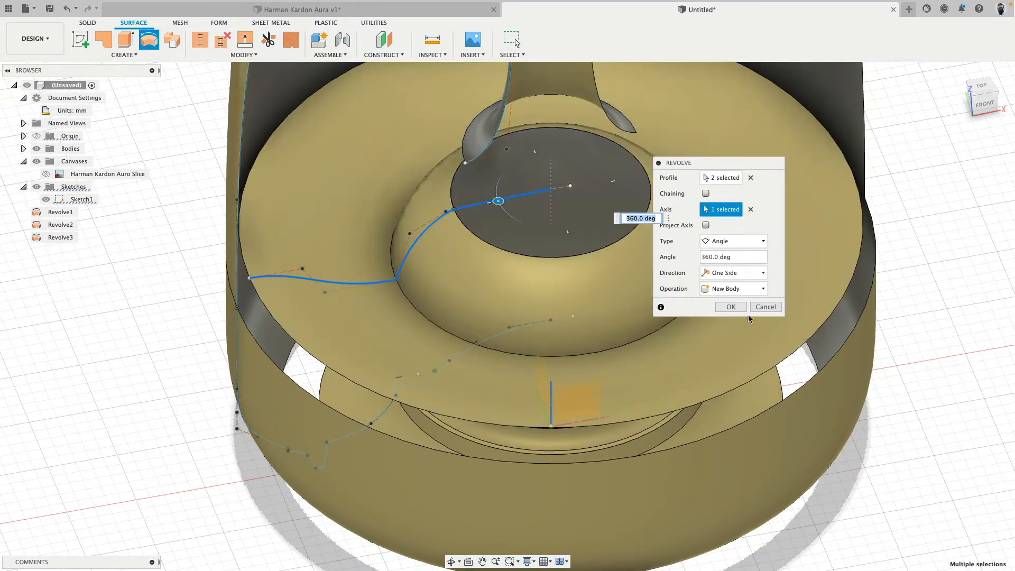
{"action": "middle_click_drag", "start_coordinate": [498, 200], "coordinate": [499, 216], "text": "shift"}
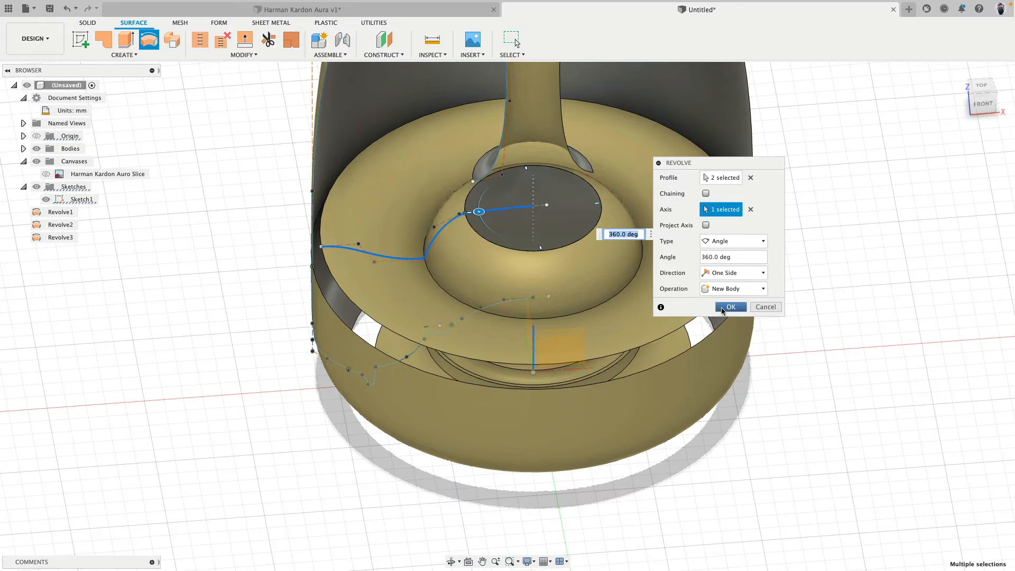
{"action": "left_click", "coordinate": [722, 311]}
{"action": "mouse_move", "coordinate": [373, 389]}
{"action": "middle_mouse_down", "text": "shift"}
{"action": "mouse_move", "coordinate": [376, 310]}
{"action": "mouse_move", "coordinate": [366, 387]}
{"action": "mouse_move", "coordinate": [385, 377]}
{"action": "middle_mouse_up", "text": "shift"}
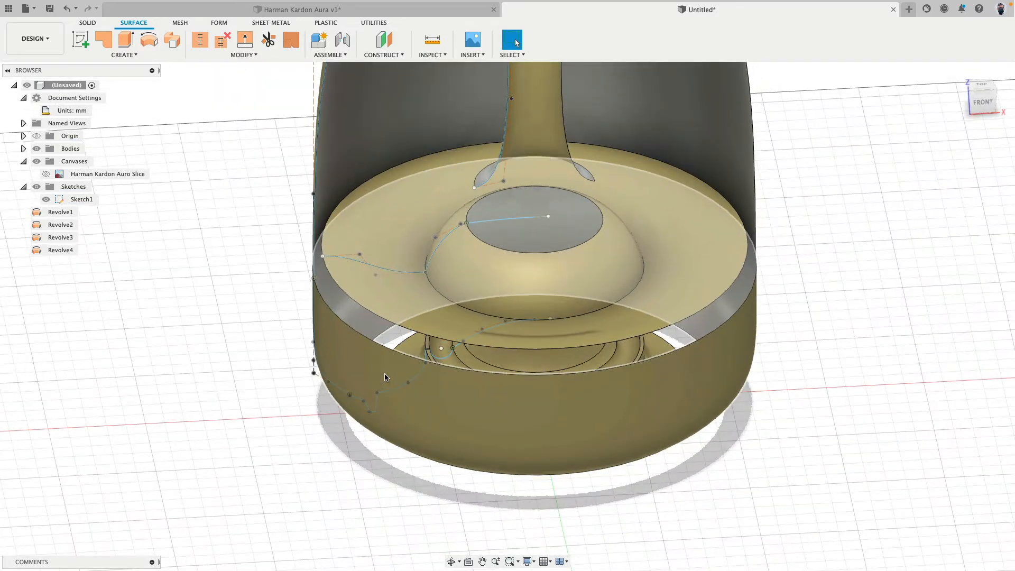
Delete Body1, the partially revolved upper outer shell surface.
{"action": "scroll", "coordinate": [258, 365], "scroll_direction": "down", "scroll_amount": 6}
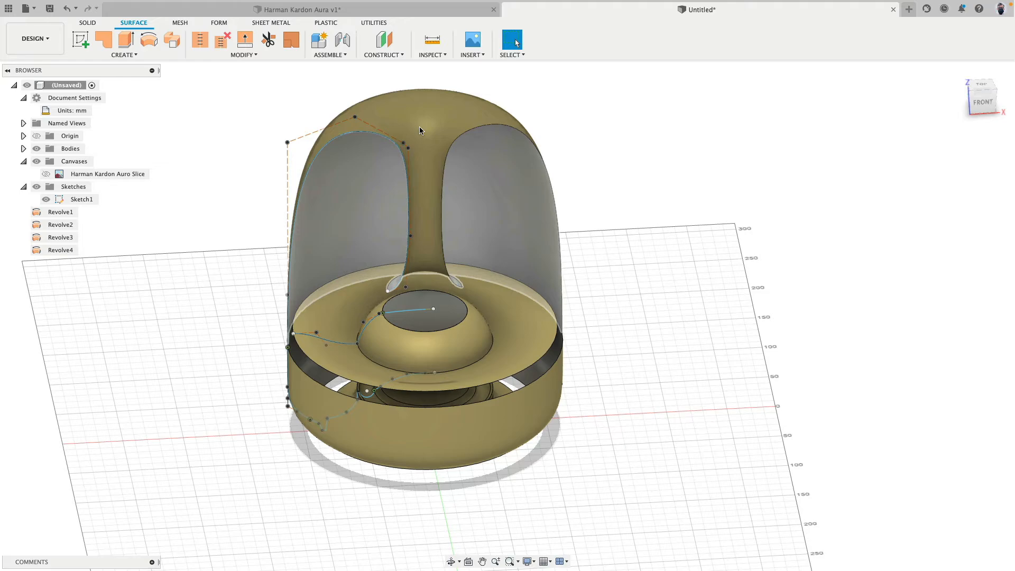
{"action": "mouse_move", "coordinate": [417, 122]}
{"action": "middle_mouse_down", "text": "shift"}
{"action": "mouse_move", "coordinate": [437, 172]}
{"action": "mouse_move", "coordinate": [217, 220]}
{"action": "middle_mouse_up", "text": "shift"}
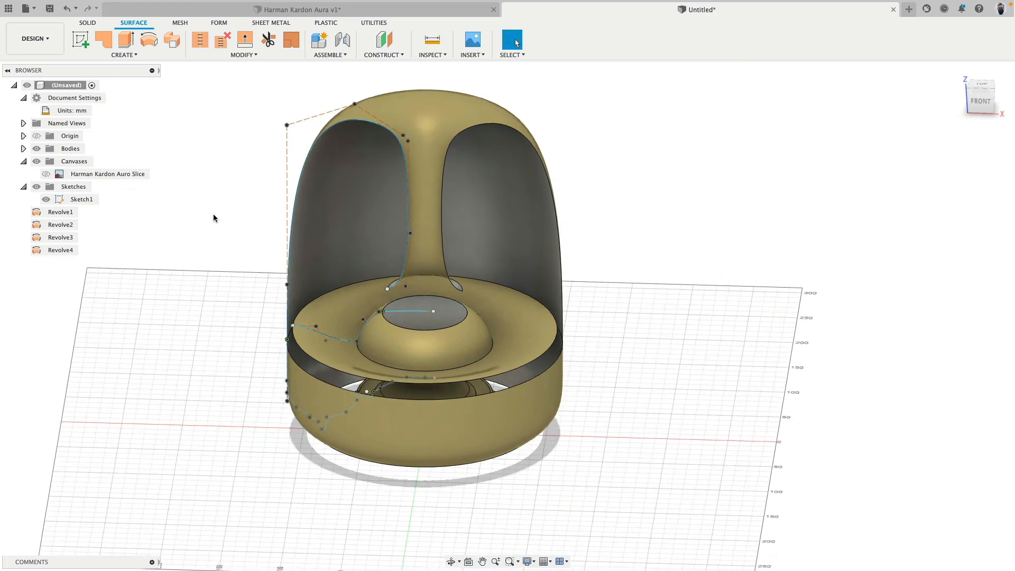
{"action": "scroll", "coordinate": [213, 240], "scroll_direction": "up", "scroll_amount": 5}
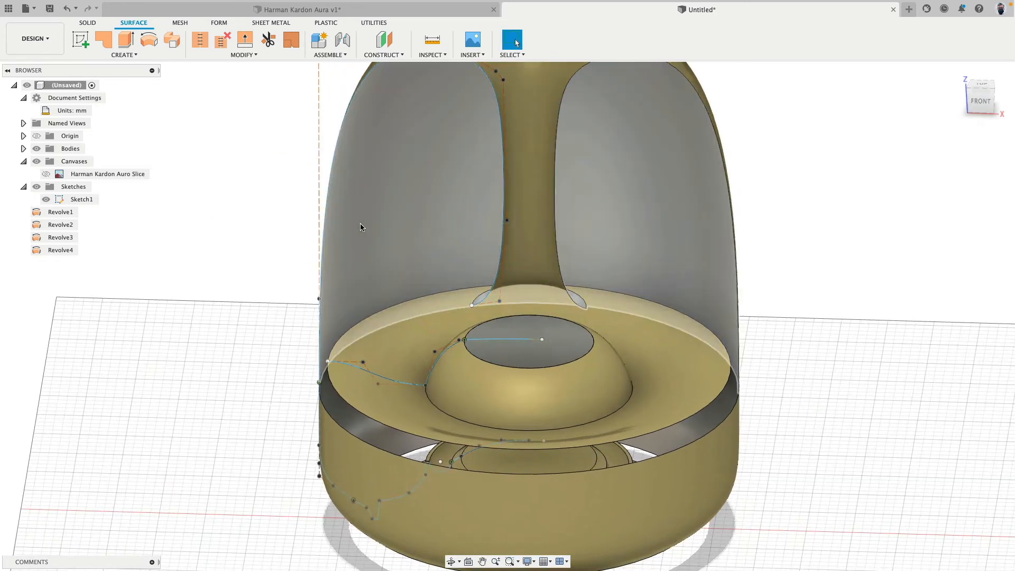
{"action": "left_click", "coordinate": [385, 228]}
{"action": "left_click", "coordinate": [23, 150]}
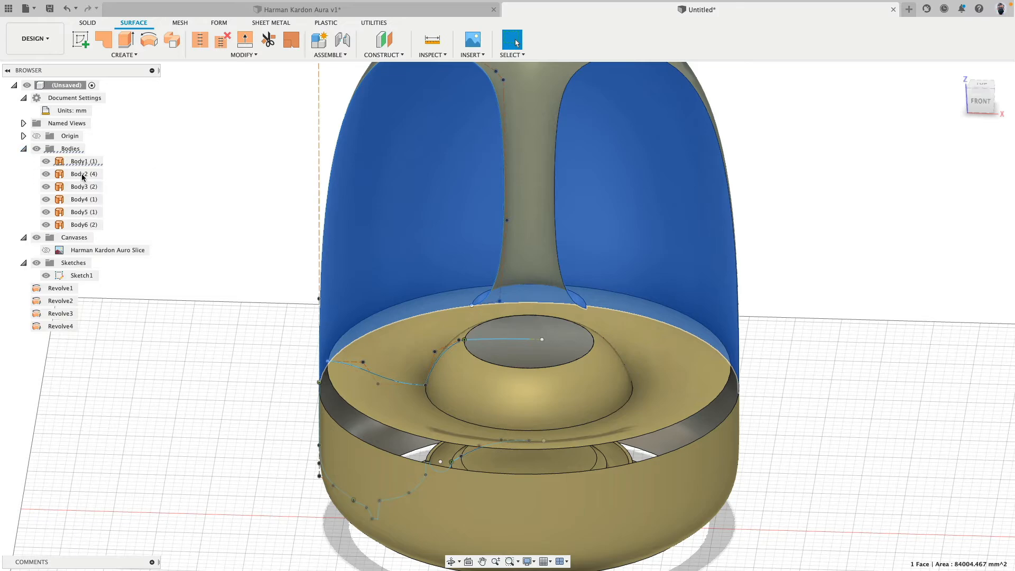
{"action": "left_click", "coordinate": [83, 163]}
{"action": "key", "text": "Delete"}
{"action": "scroll", "coordinate": [175, 228], "scroll_direction": "down", "scroll_amount": 4}
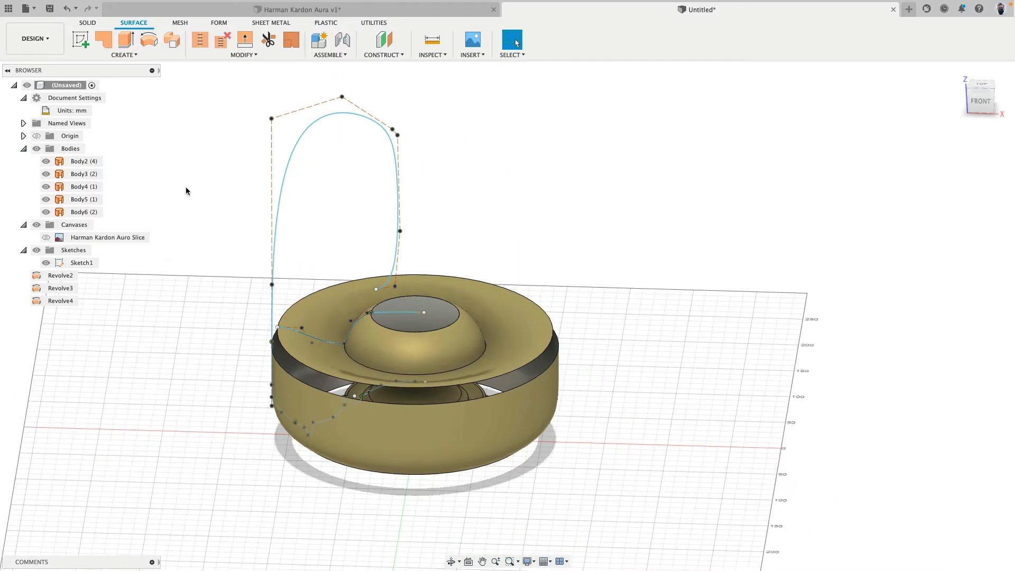
Revolve the upper outer shell spline a full 360 degrees about the Z axis as a new surface body.
{"action": "left_click", "coordinate": [149, 40]}
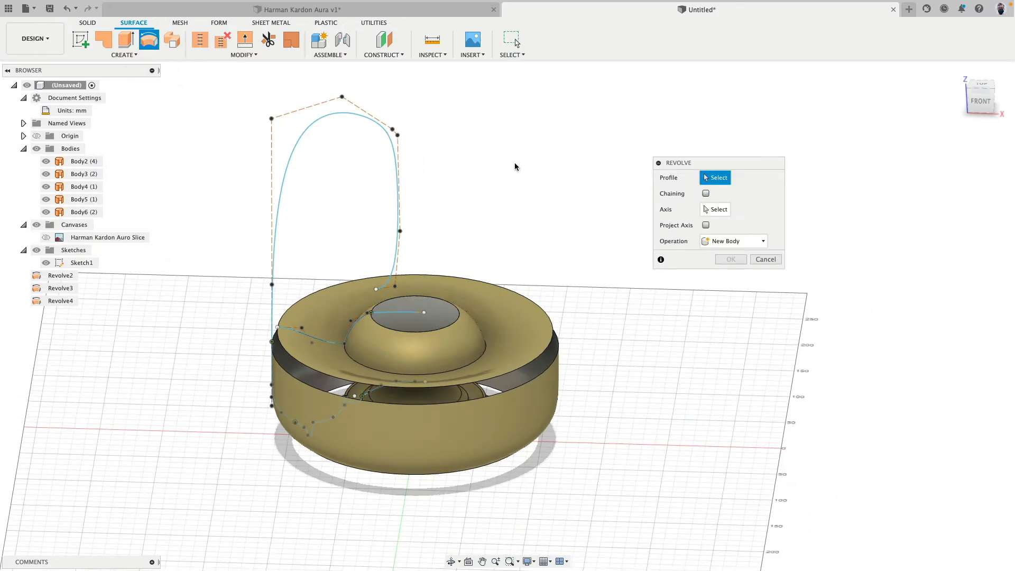
{"action": "left_click", "coordinate": [402, 171]}
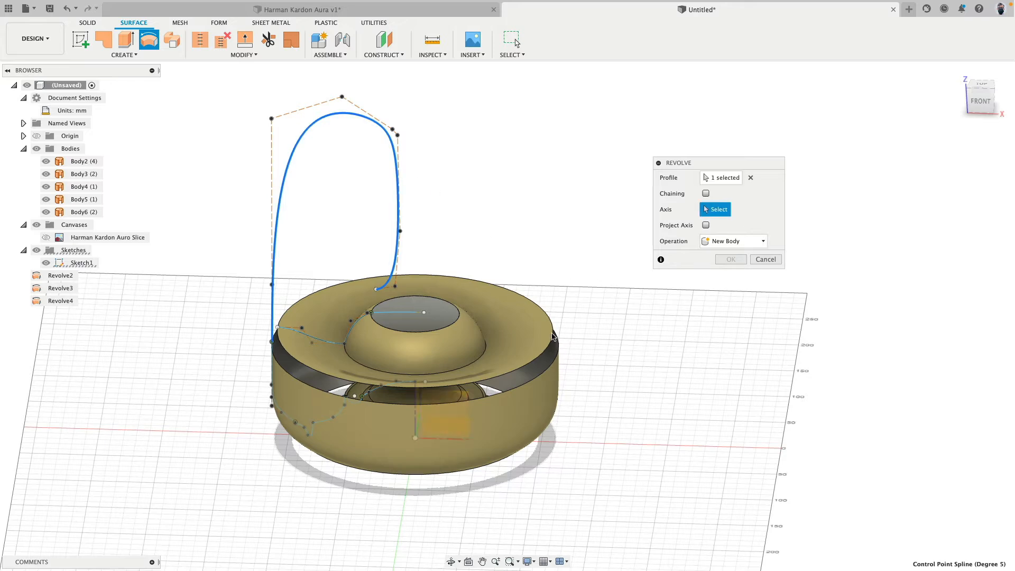
{"action": "left_click", "coordinate": [415, 407]}
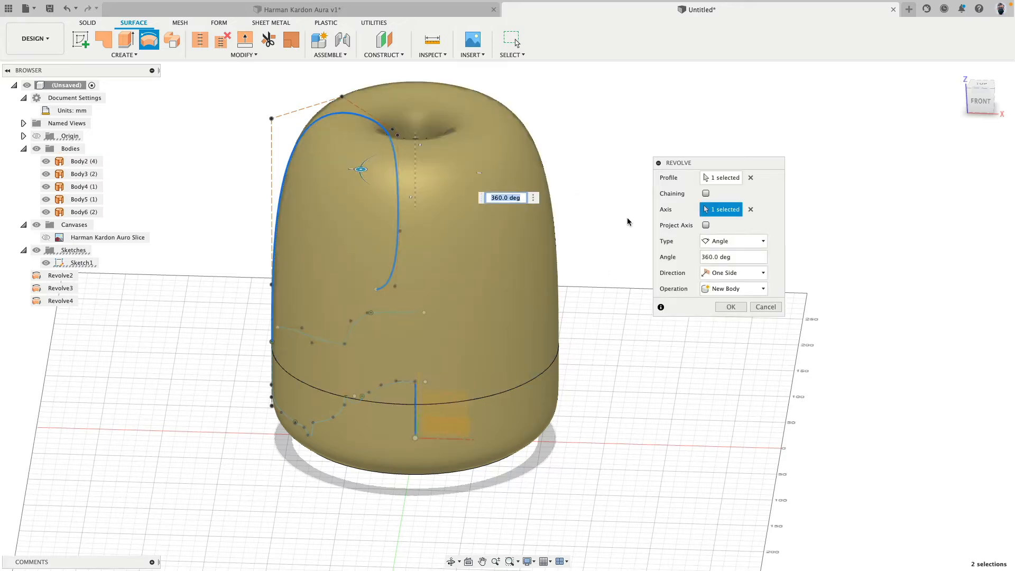
{"action": "left_click", "coordinate": [731, 306]}
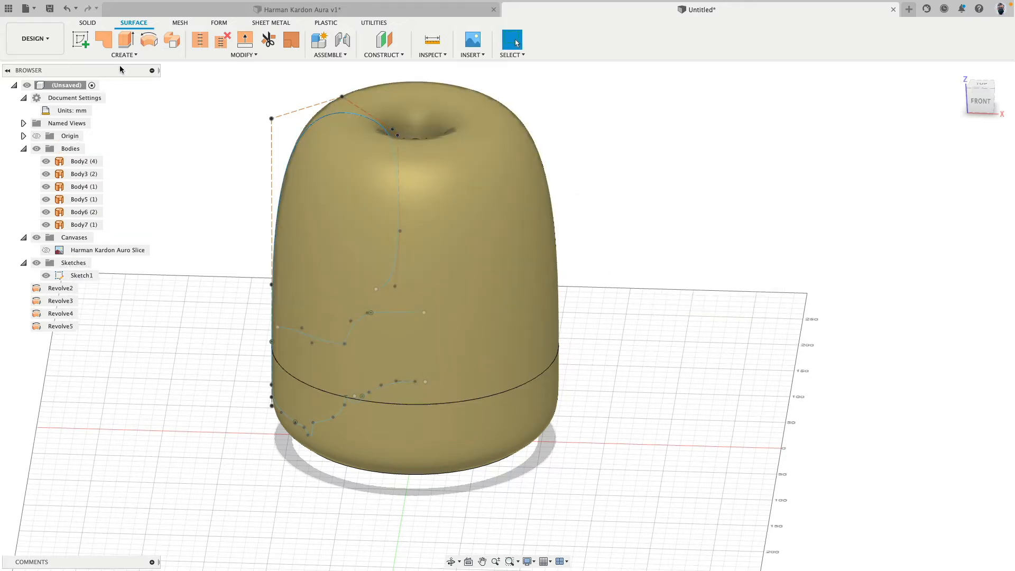
Thicken the upper shell surface by 4 mm on one side as a new body.
{"action": "left_click", "coordinate": [123, 55]}
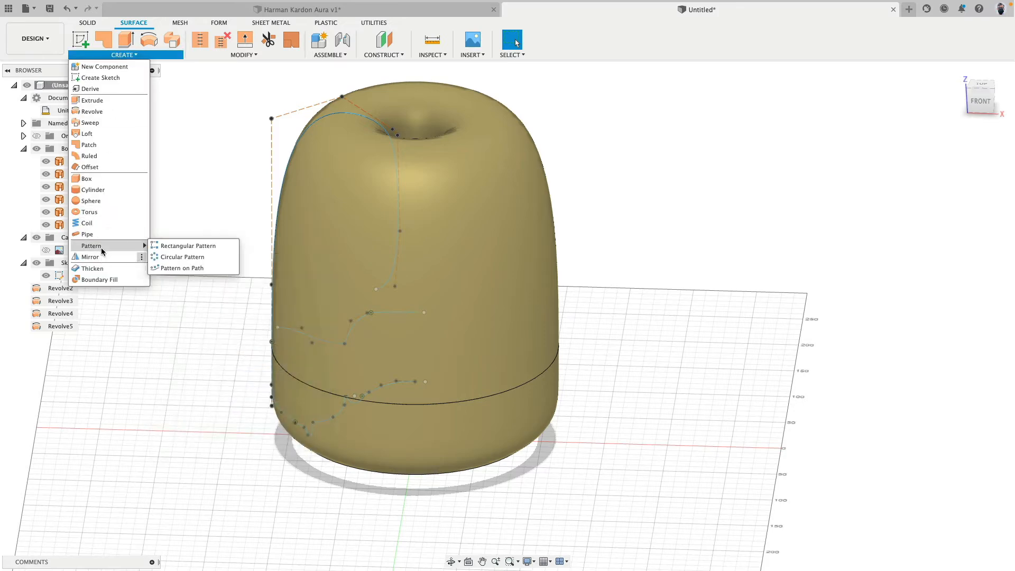
{"action": "left_click", "coordinate": [353, 210]}
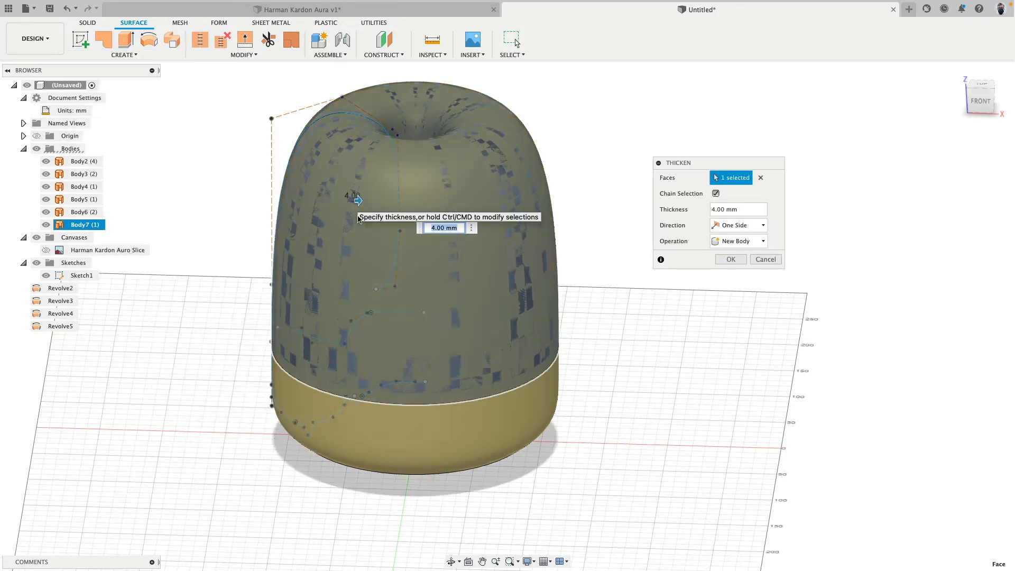
{"action": "middle_click_drag", "start_coordinate": [351, 207], "coordinate": [349, 285], "text": "shift"}
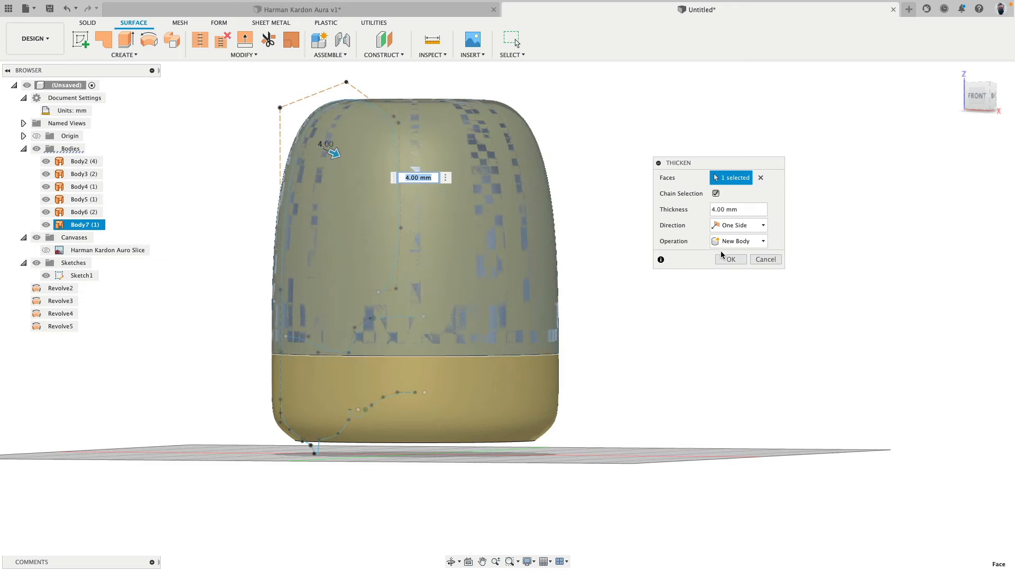
{"action": "left_click", "coordinate": [731, 259]}
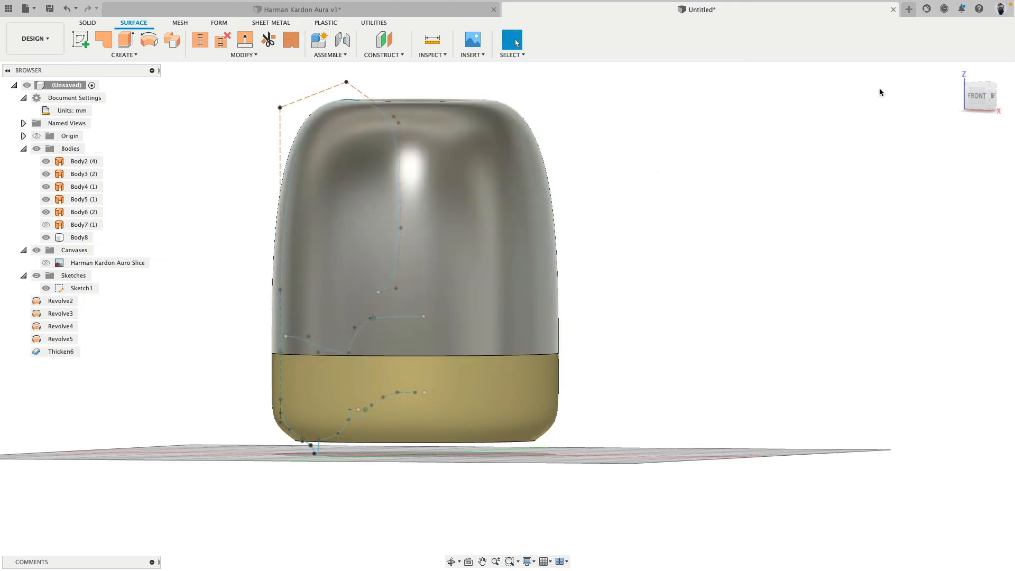
Create a section analysis through the XZ plane at 0 mm from the front view, flipped to cut away the front half.
{"action": "left_click", "coordinate": [979, 95]}
{"action": "left_click", "coordinate": [442, 56]}
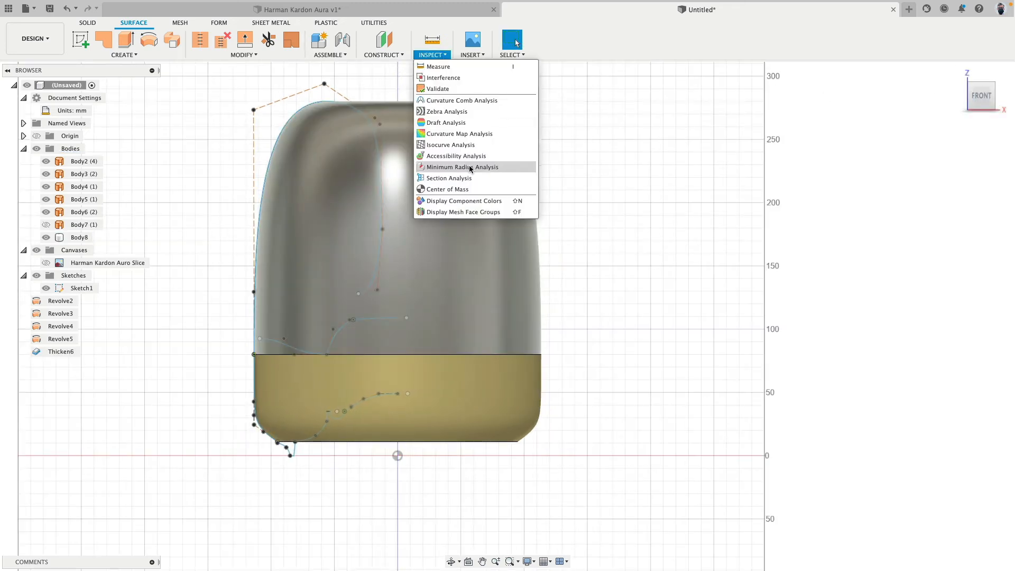
{"action": "left_click", "coordinate": [472, 178]}
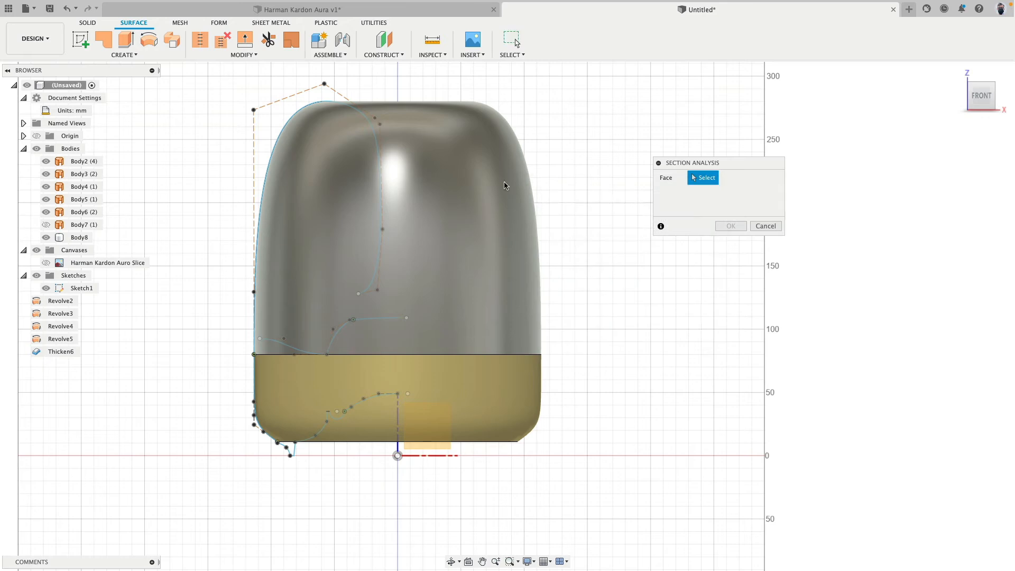
{"action": "left_click", "coordinate": [486, 430]}
{"action": "left_click", "coordinate": [714, 242]}
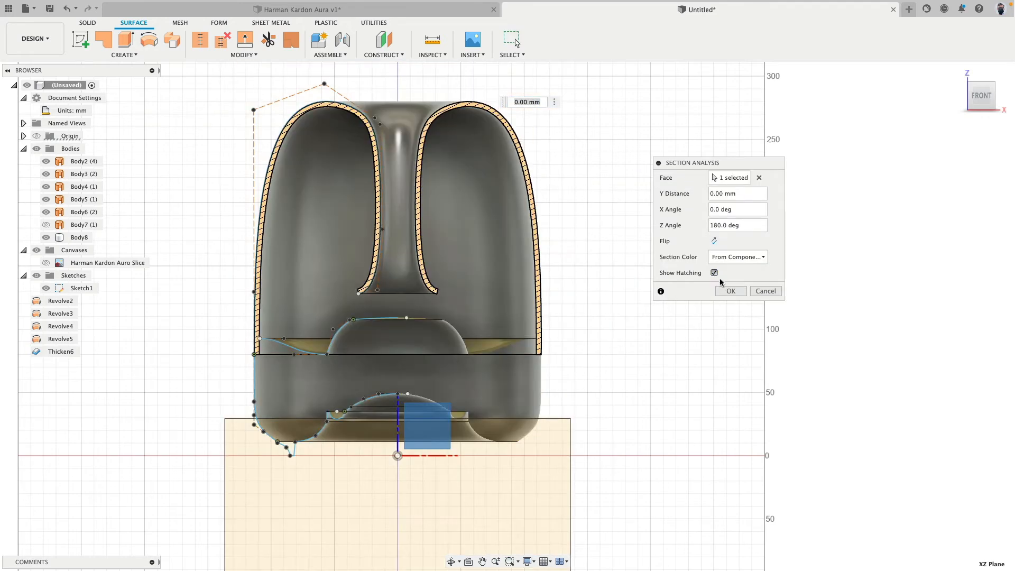
{"action": "scroll", "coordinate": [259, 341], "scroll_direction": "up", "scroll_amount": 5}
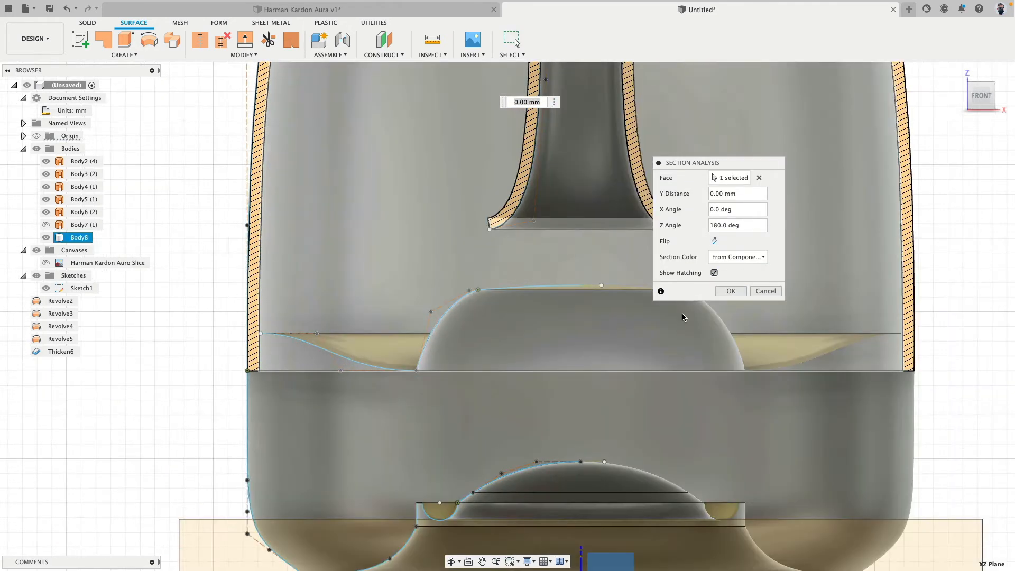
{"action": "left_click", "coordinate": [735, 291]}
Inspect where the sectioned shell meets the deflector, and hide the thickened shell and all other bodies to expose the profile sketch.
{"action": "mouse_move", "coordinate": [265, 290]}
{"action": "middle_mouse_down", "text": "shift"}
{"action": "mouse_move", "coordinate": [200, 304]}
{"action": "mouse_move", "coordinate": [255, 300]}
{"action": "middle_mouse_up", "text": "shift"}
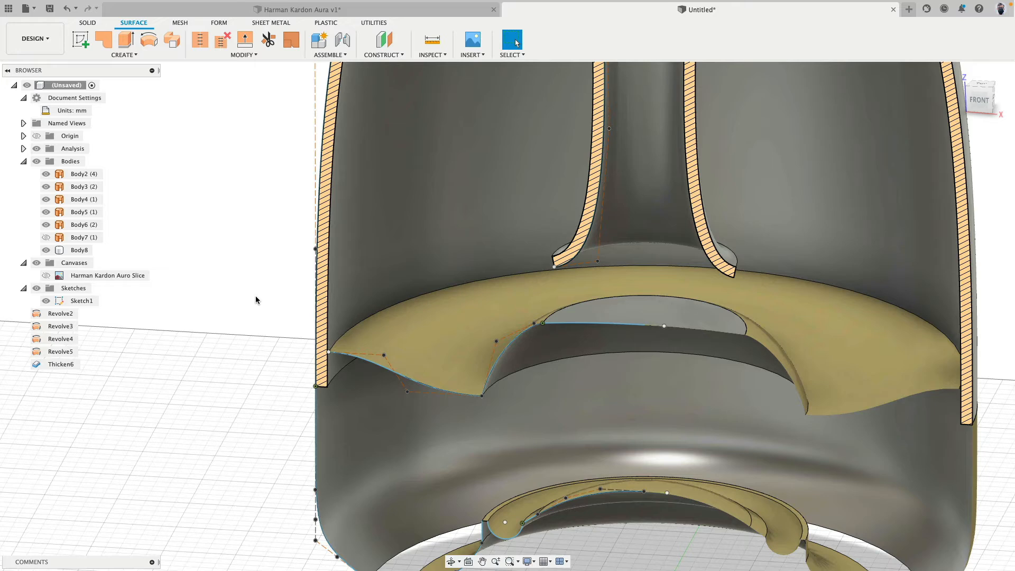
{"action": "scroll", "coordinate": [260, 298], "scroll_direction": "up", "scroll_amount": 5}
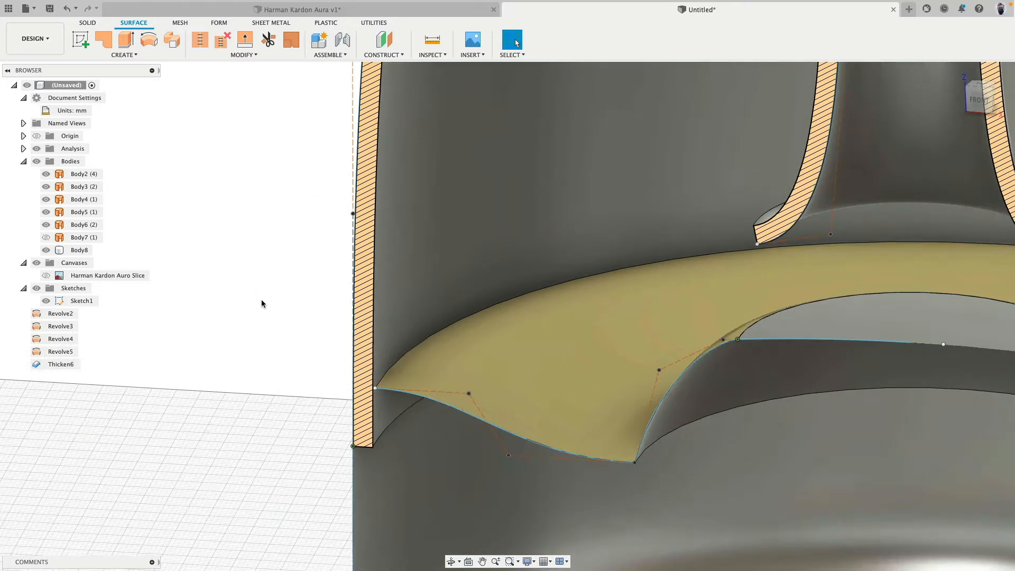
{"action": "middle_click_drag", "start_coordinate": [261, 299], "coordinate": [278, 445], "text": "shift"}
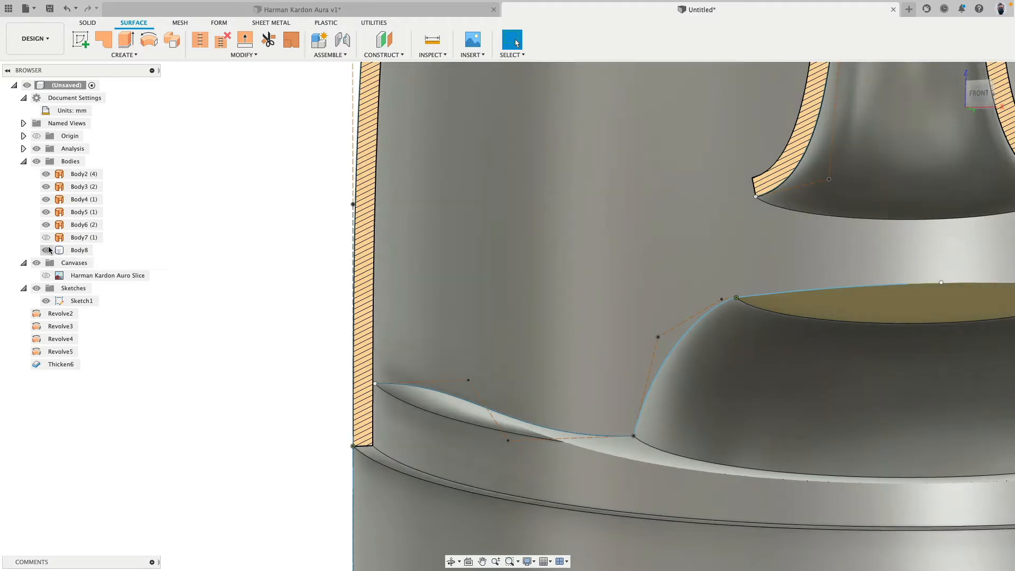
{"action": "left_click", "coordinate": [46, 250]}
{"action": "middle_click_drag", "start_coordinate": [219, 312], "coordinate": [232, 340], "text": "shift"}
{"action": "left_click", "coordinate": [36, 161]}
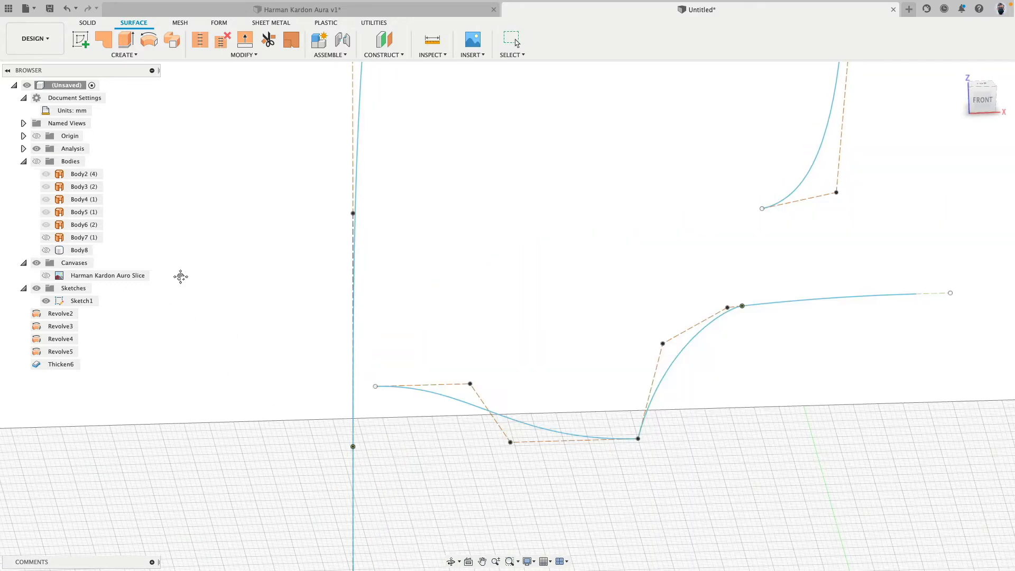
Edit the profile sketch to add a straight line tangent from the deflector curve's outer end outward across the shell wall.
{"action": "left_click", "coordinate": [60, 302]}
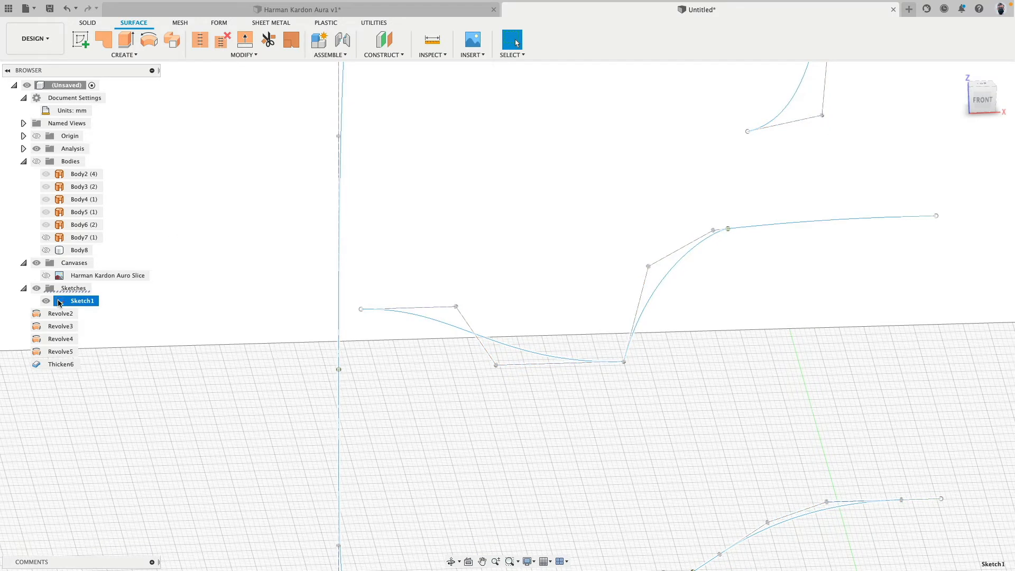
{"action": "right_click", "coordinate": [61, 302]}
{"action": "left_click", "coordinate": [94, 352]}
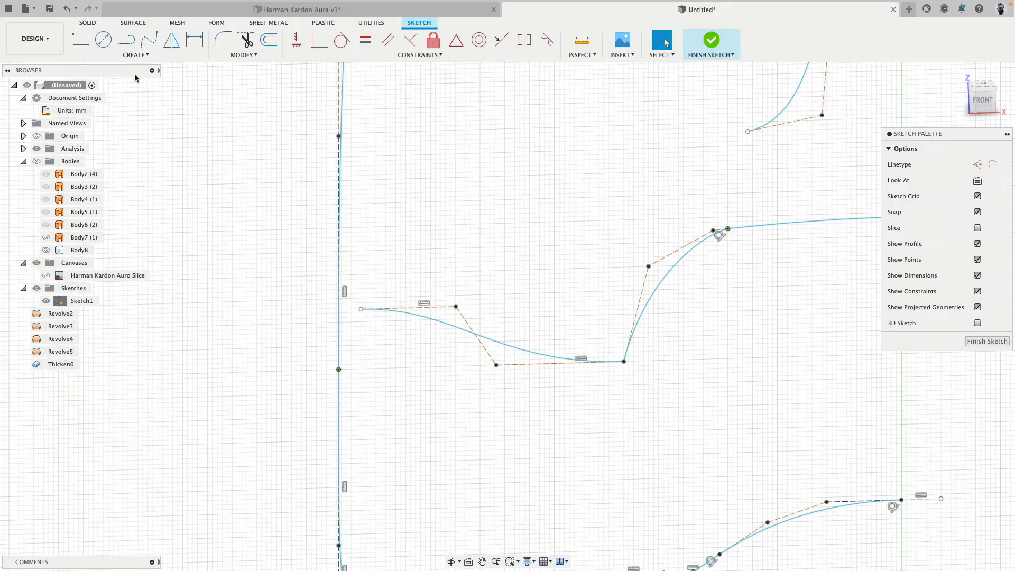
{"action": "left_click", "coordinate": [372, 302]}
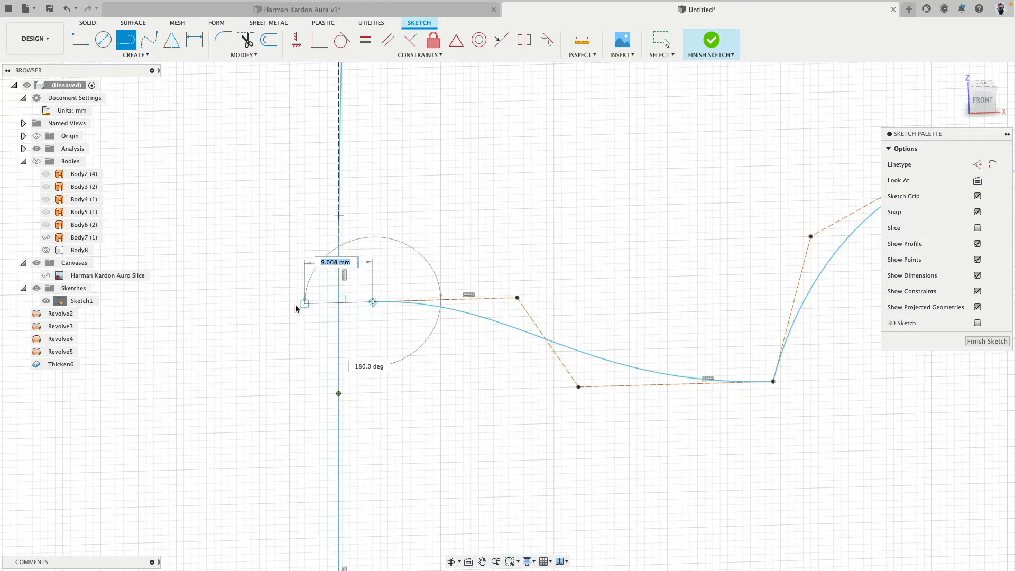
{"action": "left_click", "coordinate": [267, 305]}
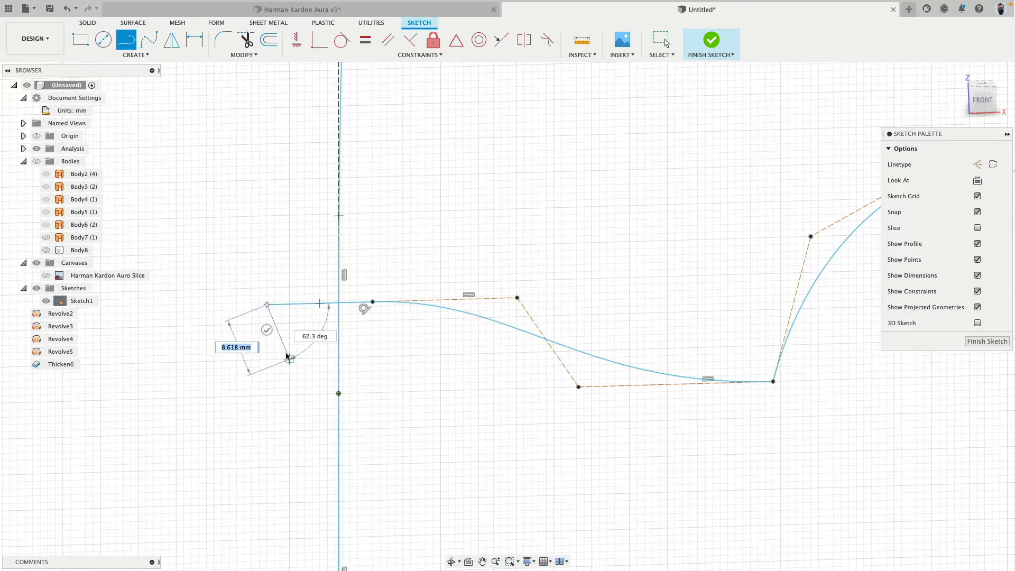
{"action": "key", "text": "Escape"}
{"action": "scroll", "coordinate": [549, 181], "scroll_direction": "down", "scroll_amount": 3}
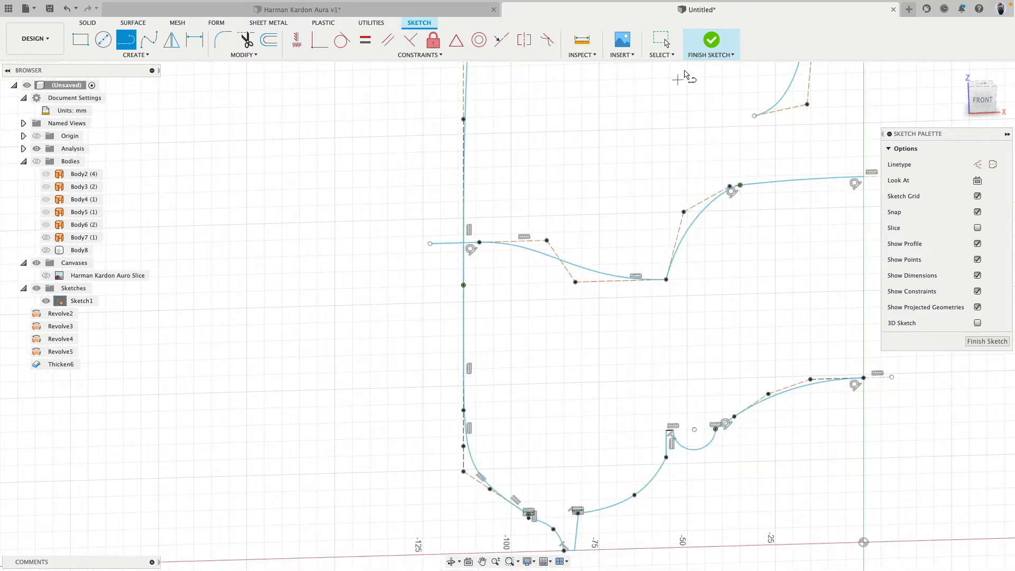
{"action": "left_click", "coordinate": [710, 40]}
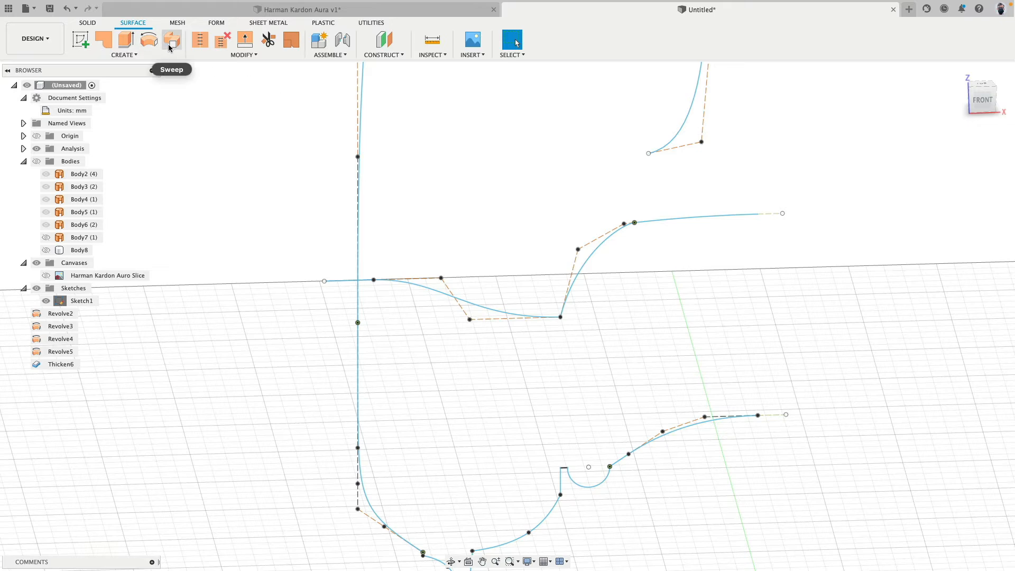
Revolve the short tangent line a full 360 degrees about the Z axis as a new surface body.
{"action": "left_click", "coordinate": [149, 40]}
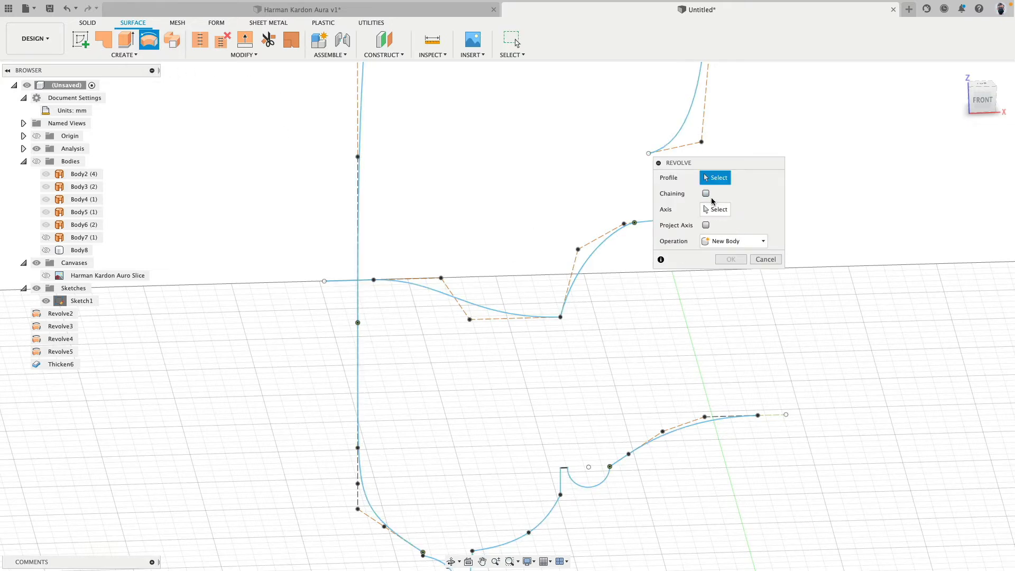
{"action": "left_click", "coordinate": [343, 279]}
{"action": "scroll", "coordinate": [389, 297], "scroll_direction": "down", "scroll_amount": 4}
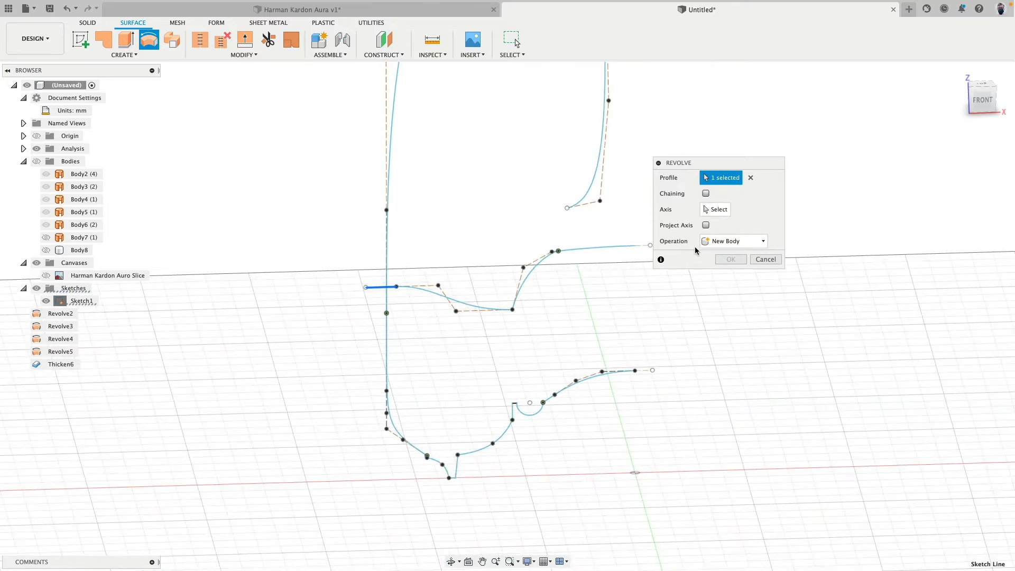
{"action": "left_click", "coordinate": [636, 437]}
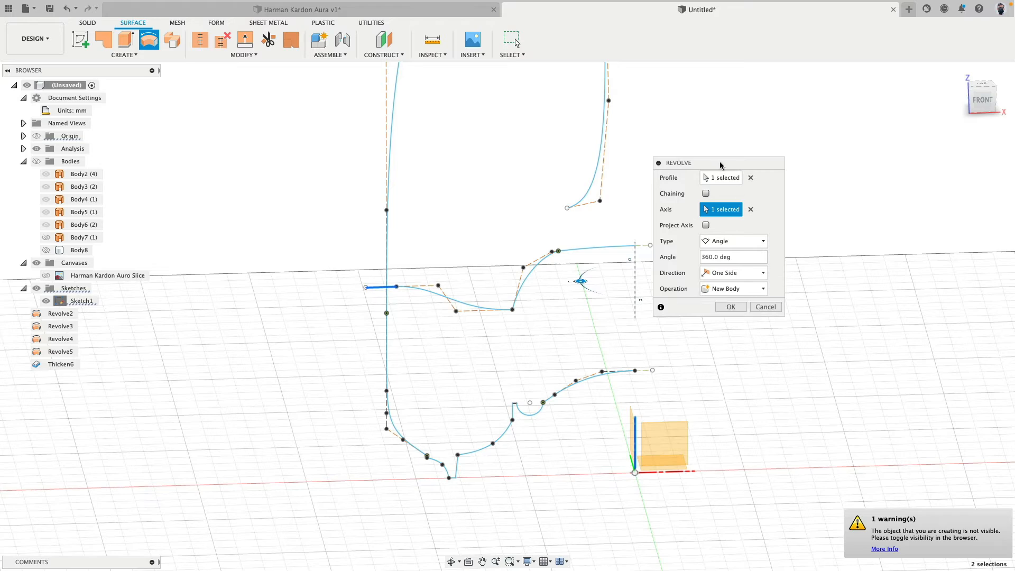
{"action": "left_click_drag", "start_coordinate": [721, 163], "coordinate": [737, 117]}
{"action": "left_click", "coordinate": [746, 261]}
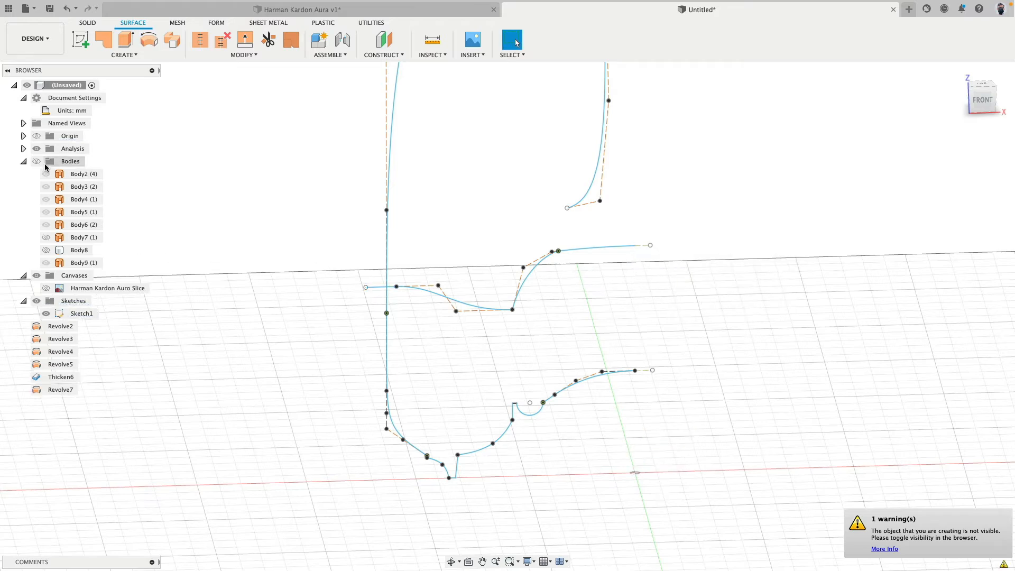
Show the bodies again, including the thickened upper shell, and check where the revolved ring surface crosses its wall.
{"action": "left_click", "coordinate": [36, 161]}
{"action": "middle_click_drag", "start_coordinate": [316, 261], "coordinate": [315, 263], "text": "shift"}
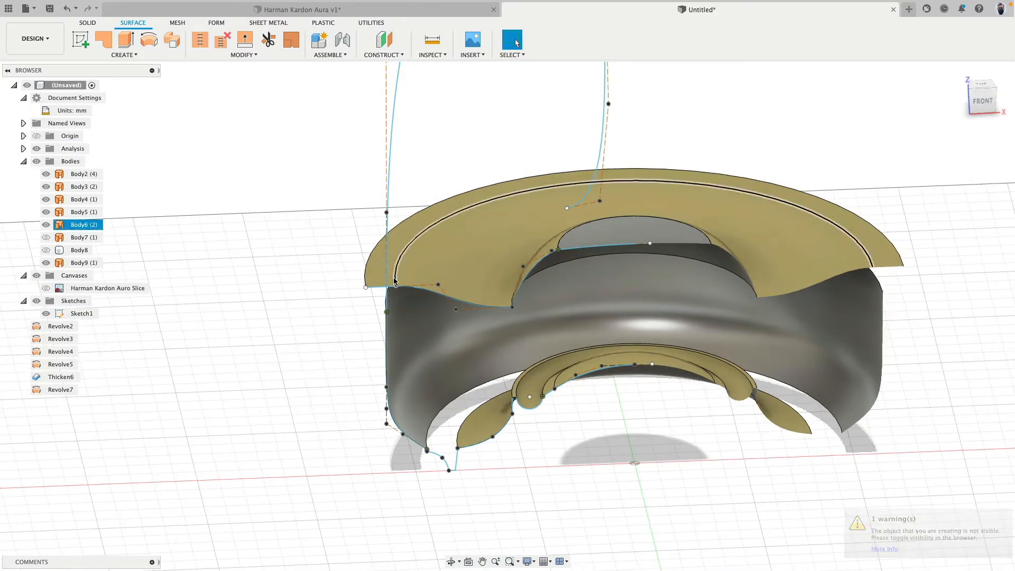
{"action": "left_click", "coordinate": [46, 250]}
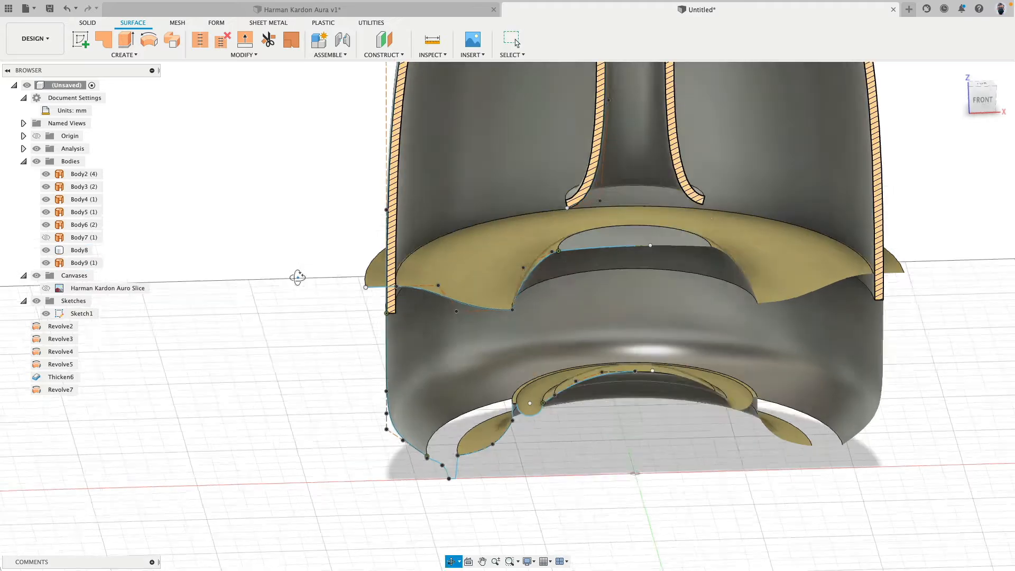
{"action": "scroll", "coordinate": [295, 277], "scroll_direction": "up", "scroll_amount": 5}
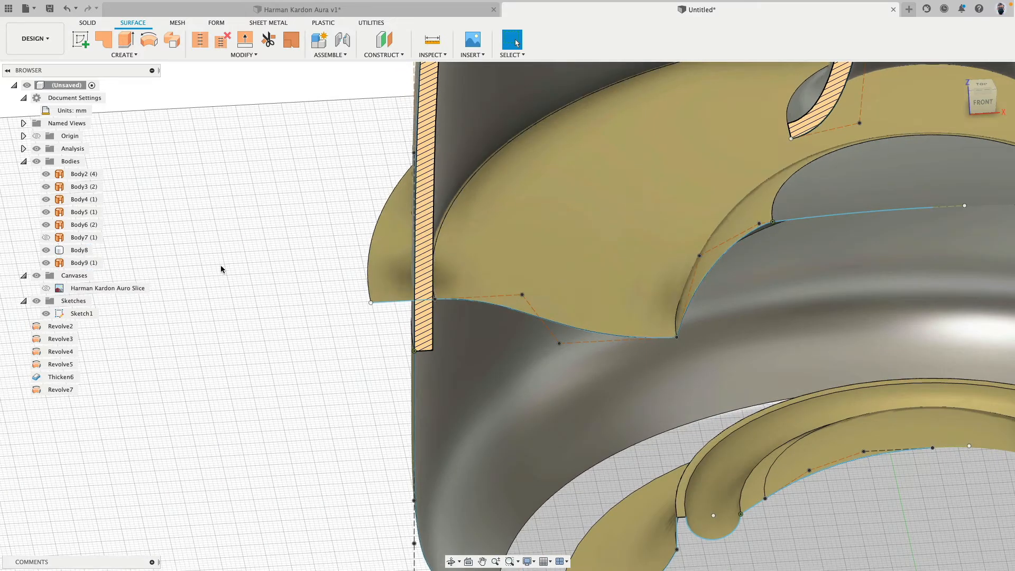
{"action": "scroll", "coordinate": [219, 265], "scroll_direction": "down", "scroll_amount": 3}
Split the thickened shell body using the revolved ring surface as the splitting tool.
{"action": "left_click", "coordinate": [99, 24]}
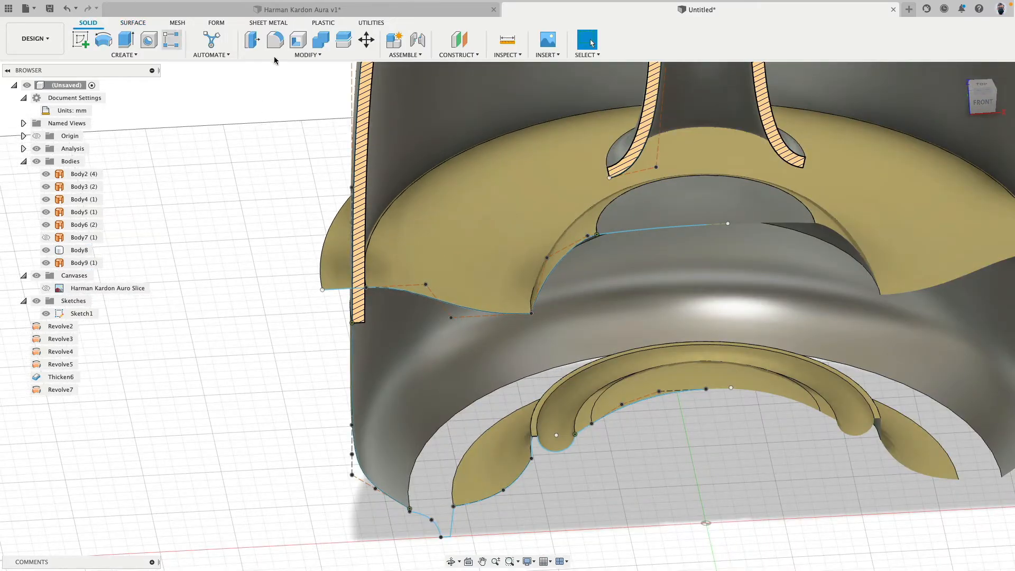
{"action": "left_click", "coordinate": [343, 43]}
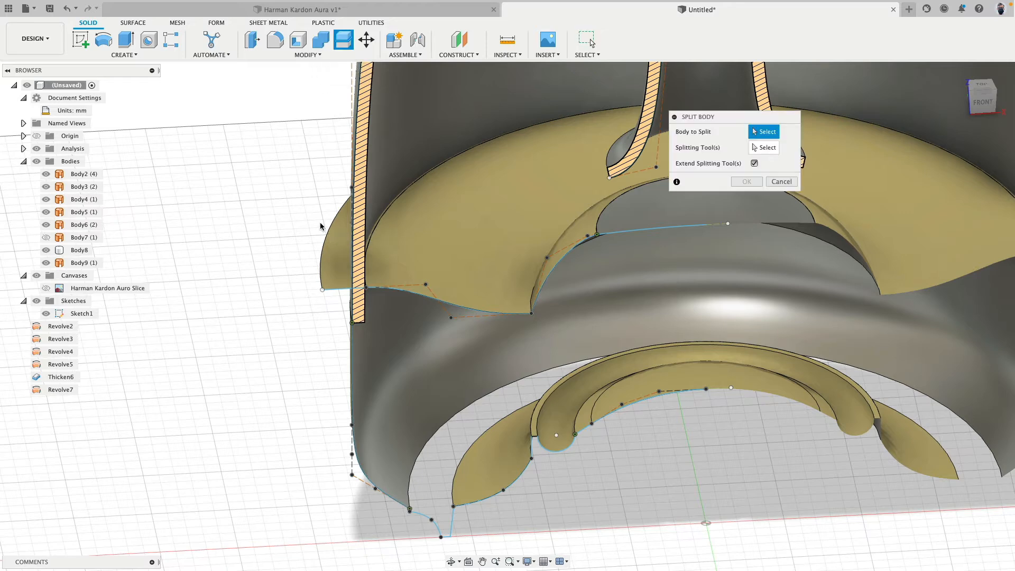
{"action": "left_click", "coordinate": [434, 143]}
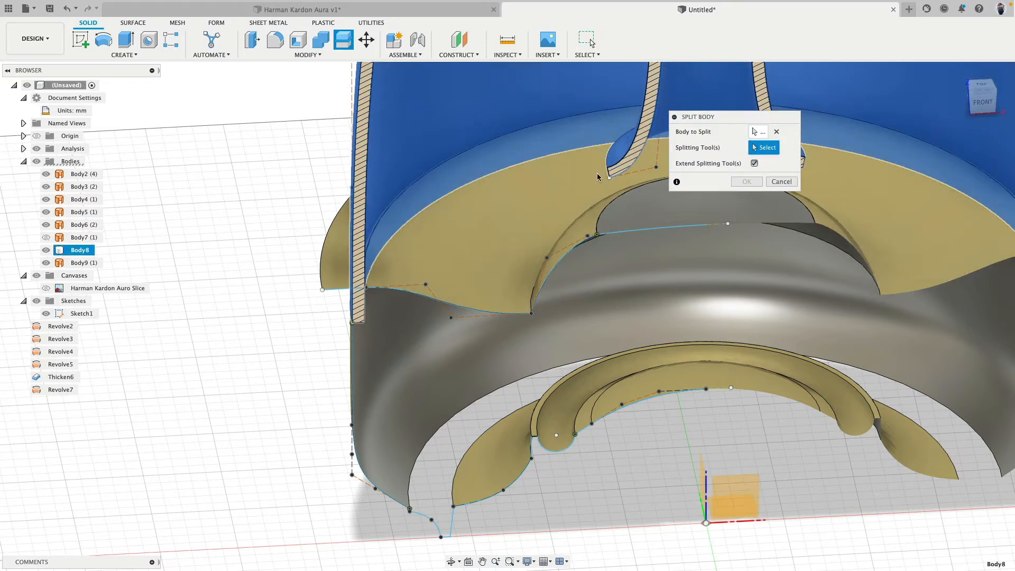
{"action": "left_click", "coordinate": [346, 264]}
{"action": "key", "text": "Return"}
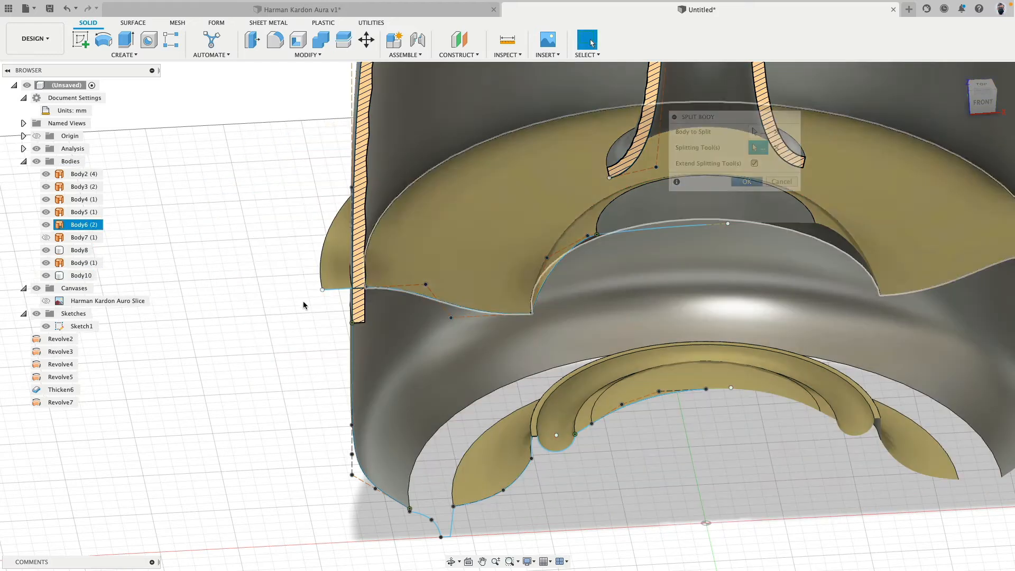
Delete the ring surface body that served as the splitting tool.
{"action": "middle_click_drag", "start_coordinate": [283, 306], "coordinate": [288, 295], "text": "shift"}
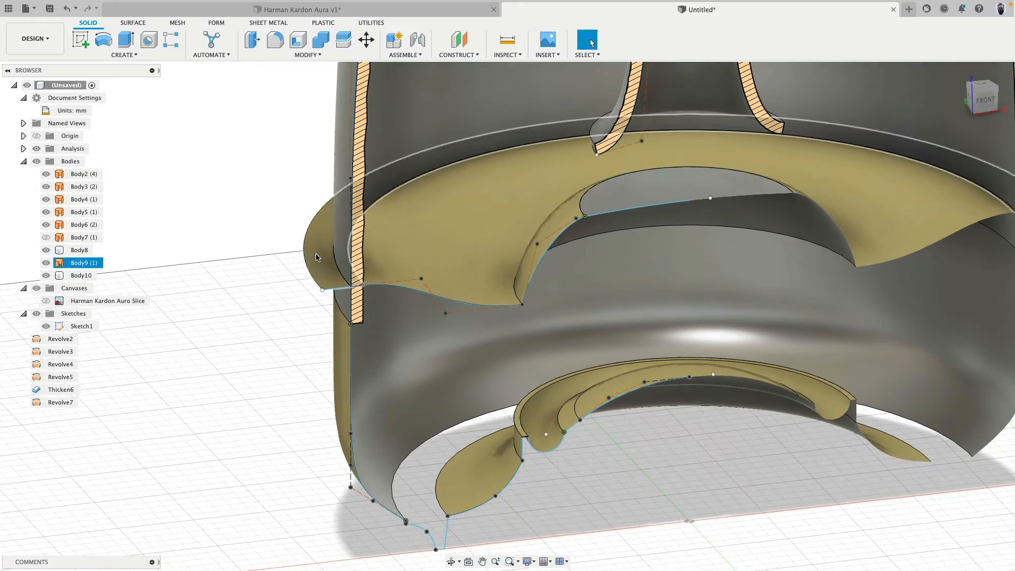
{"action": "left_click", "coordinate": [82, 263]}
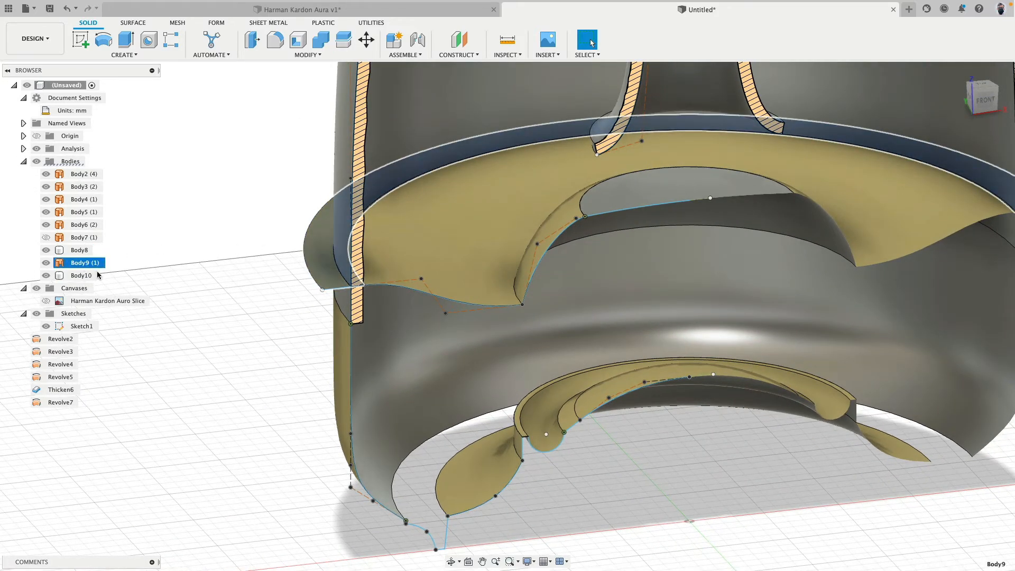
{"action": "key", "text": "Delete"}
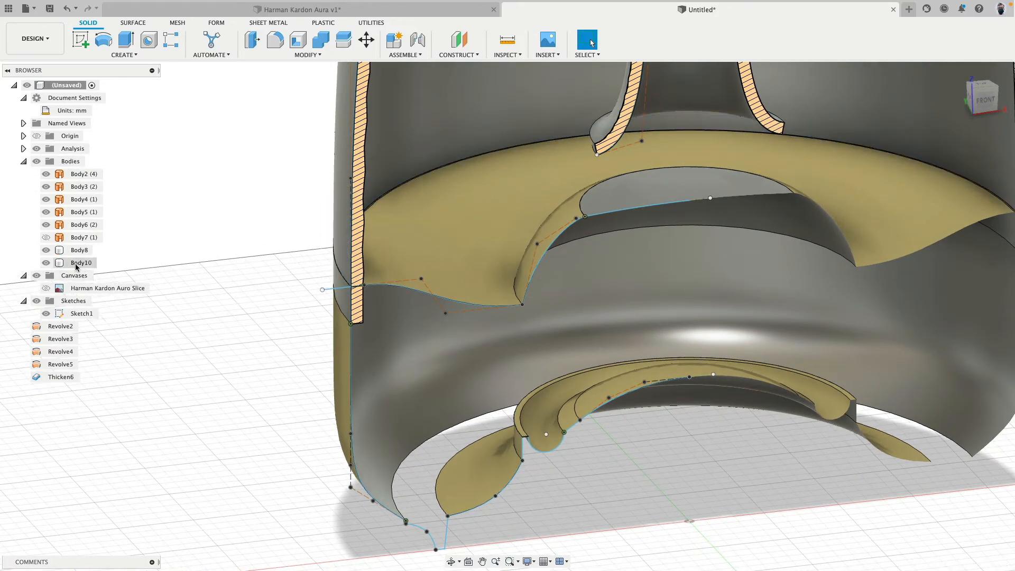
Hide the upper part of the split shell and all sketches to expose where the deflector meets the lower ring.
{"action": "left_click", "coordinate": [46, 250]}
{"action": "left_click", "coordinate": [45, 252]}
{"action": "left_click", "coordinate": [45, 252]}
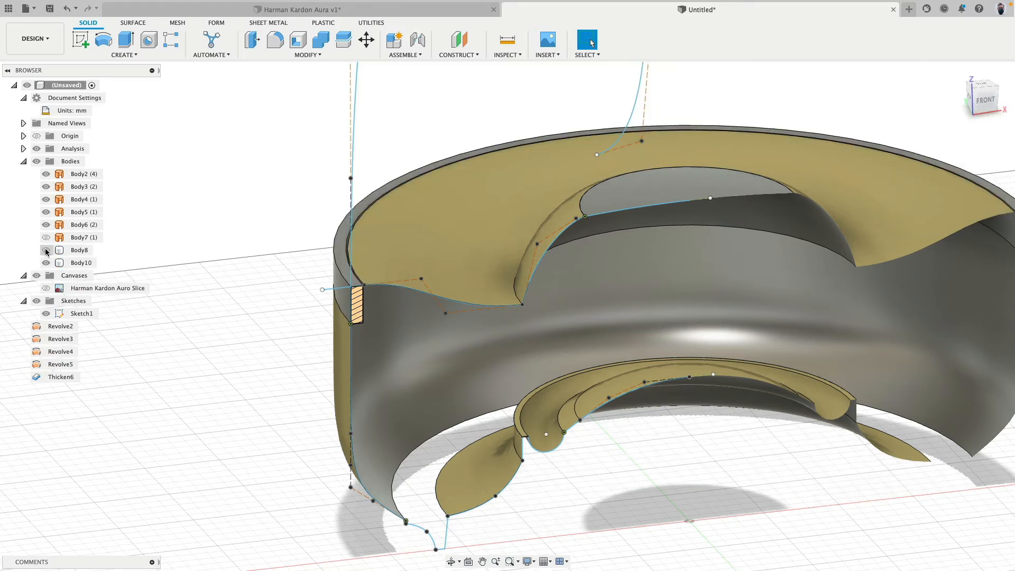
{"action": "scroll", "coordinate": [307, 240], "scroll_direction": "up", "scroll_amount": 5}
{"action": "middle_click_drag", "start_coordinate": [340, 251], "coordinate": [324, 245], "text": "shift"}
{"action": "scroll", "coordinate": [323, 249], "scroll_direction": "up", "scroll_amount": 4}
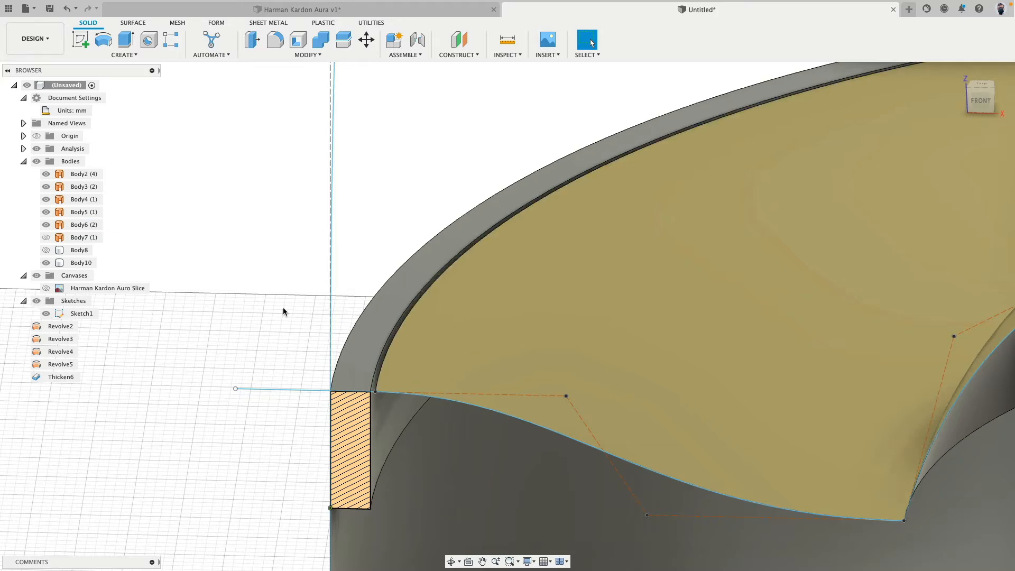
{"action": "left_click", "coordinate": [36, 301]}
Extend the deflector surface's outer edge by 1.336 mm with the Natural type so it overlaps the lower ring.
{"action": "left_click", "coordinate": [133, 23]}
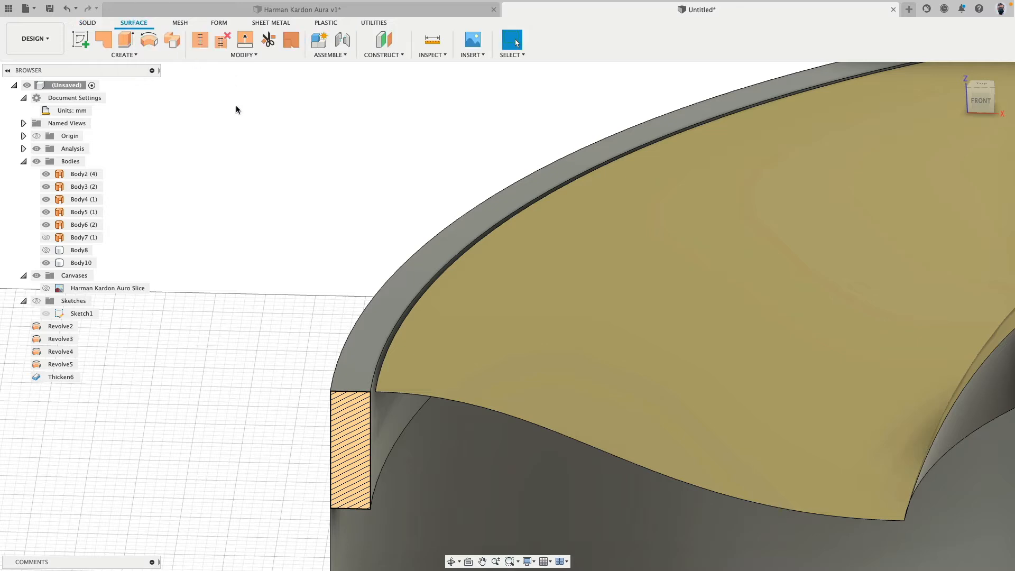
{"action": "left_click", "coordinate": [243, 55]}
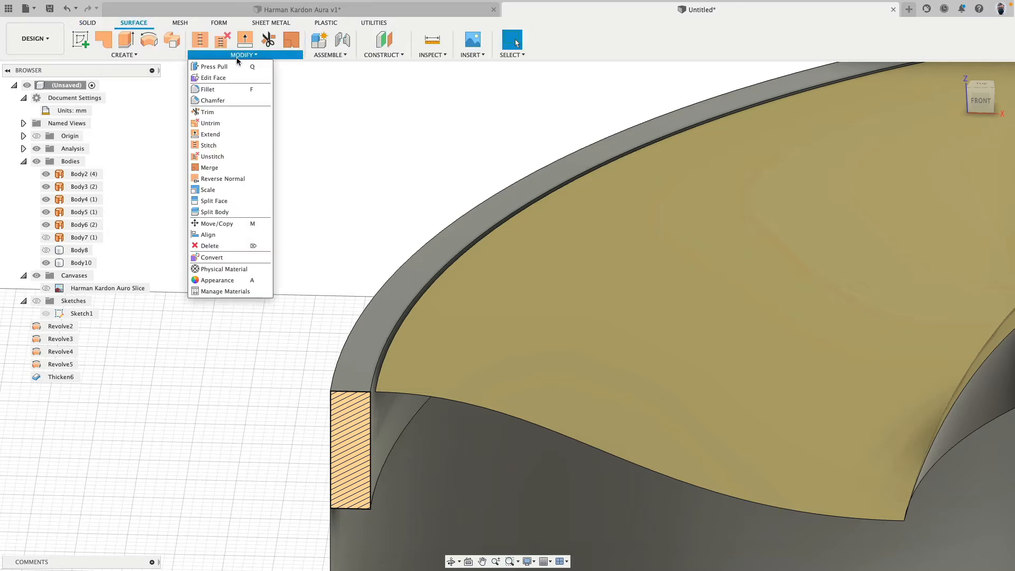
{"action": "left_click", "coordinate": [249, 134]}
{"action": "left_click", "coordinate": [383, 363]}
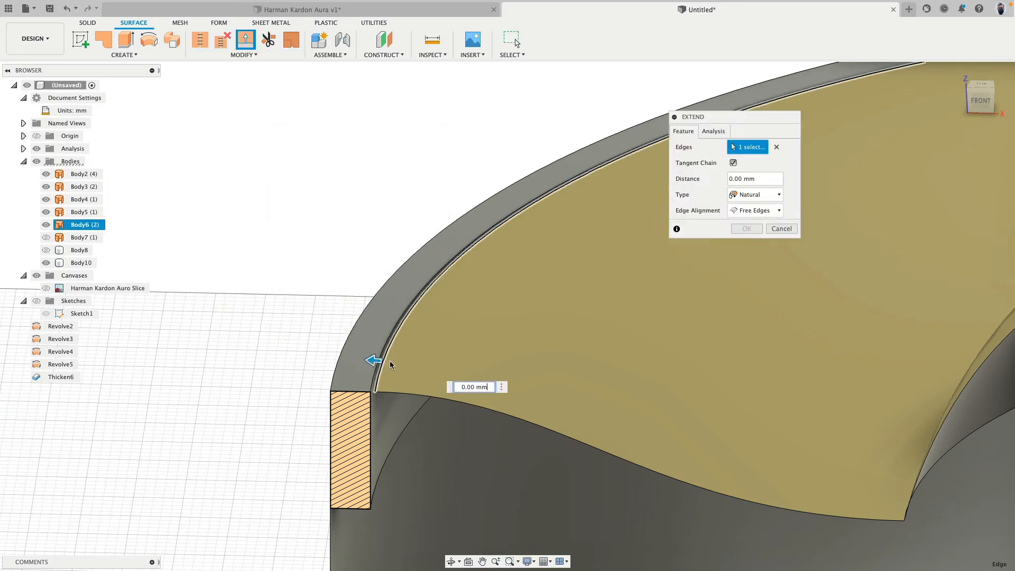
{"action": "mouse_move", "coordinate": [380, 361]}
{"action": "left_mouse_down"}
{"action": "mouse_move", "coordinate": [349, 360]}
{"action": "mouse_move", "coordinate": [373, 360]}
{"action": "mouse_move", "coordinate": [360, 360]}
{"action": "left_mouse_up"}
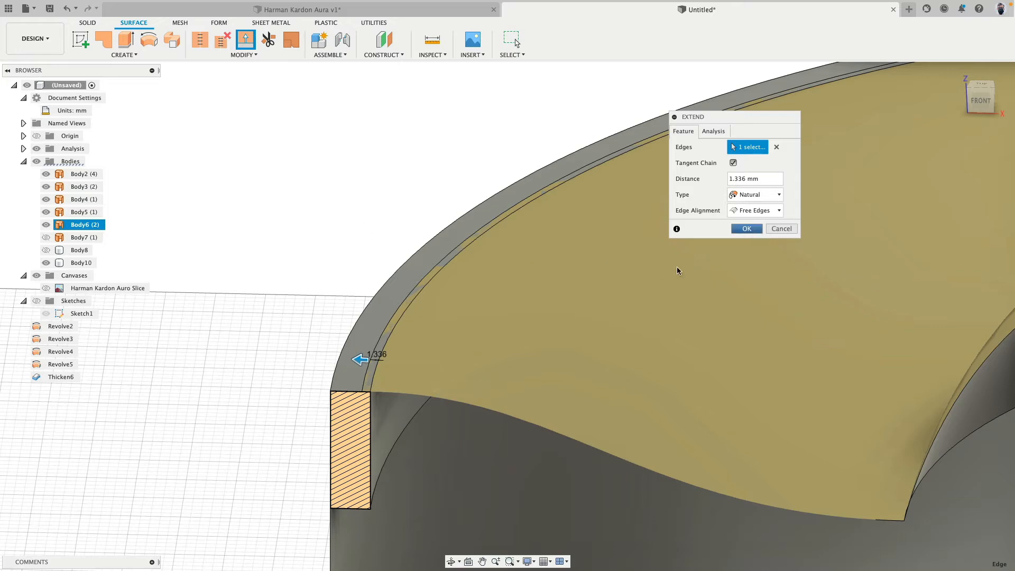
{"action": "left_click", "coordinate": [746, 229]}
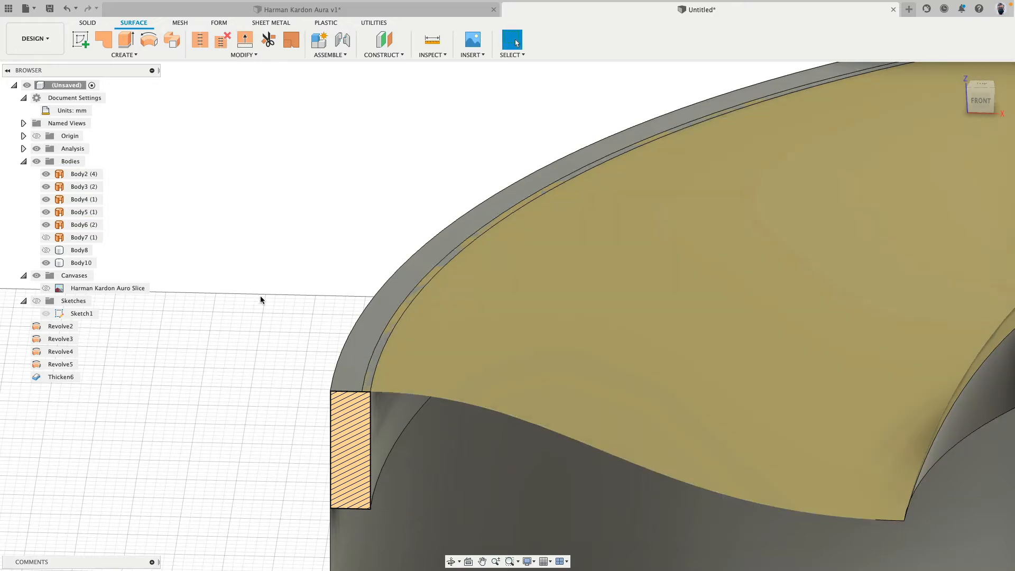
Trim the overlapping outer strip of the deflector surface using the lower ring's inner face as the trim tool.
{"action": "middle_click_drag", "start_coordinate": [261, 297], "coordinate": [218, 186]}
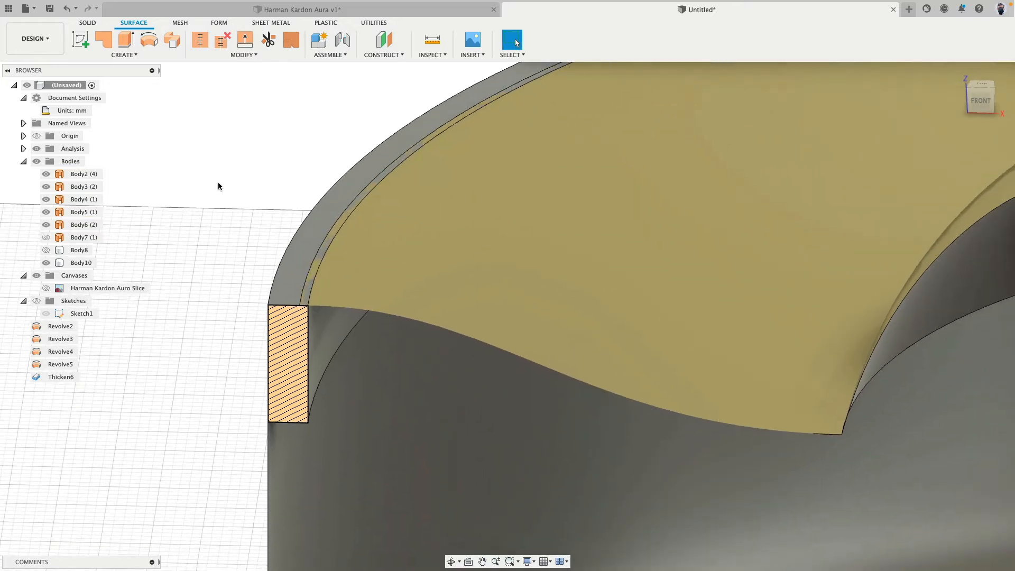
{"action": "left_click", "coordinate": [268, 41]}
{"action": "scroll", "coordinate": [315, 391], "scroll_direction": "up", "scroll_amount": 2}
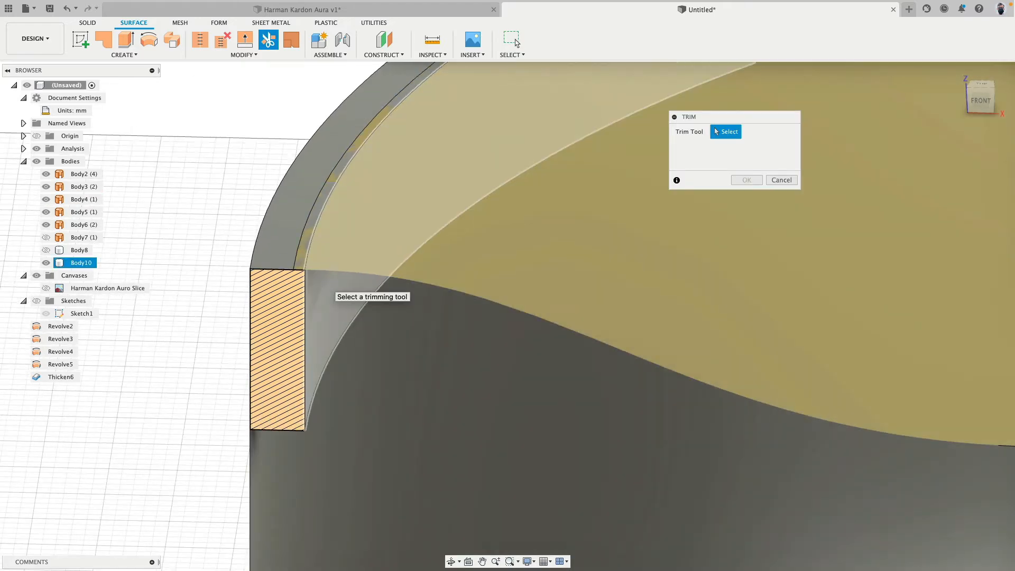
{"action": "left_click", "coordinate": [454, 187]}
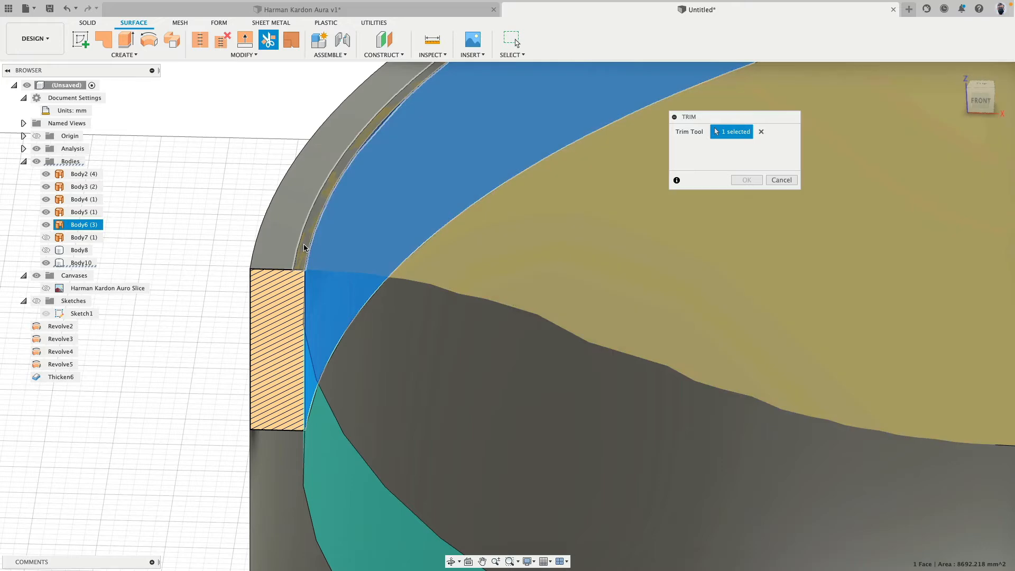
{"action": "middle_click_drag", "start_coordinate": [304, 248], "coordinate": [229, 235], "text": "shift"}
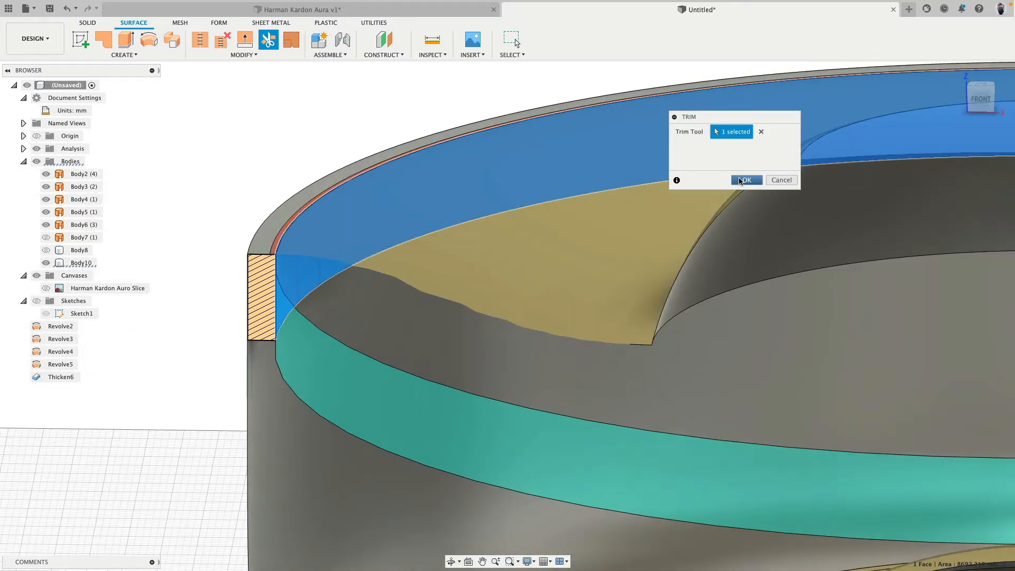
{"action": "left_click", "coordinate": [735, 181]}
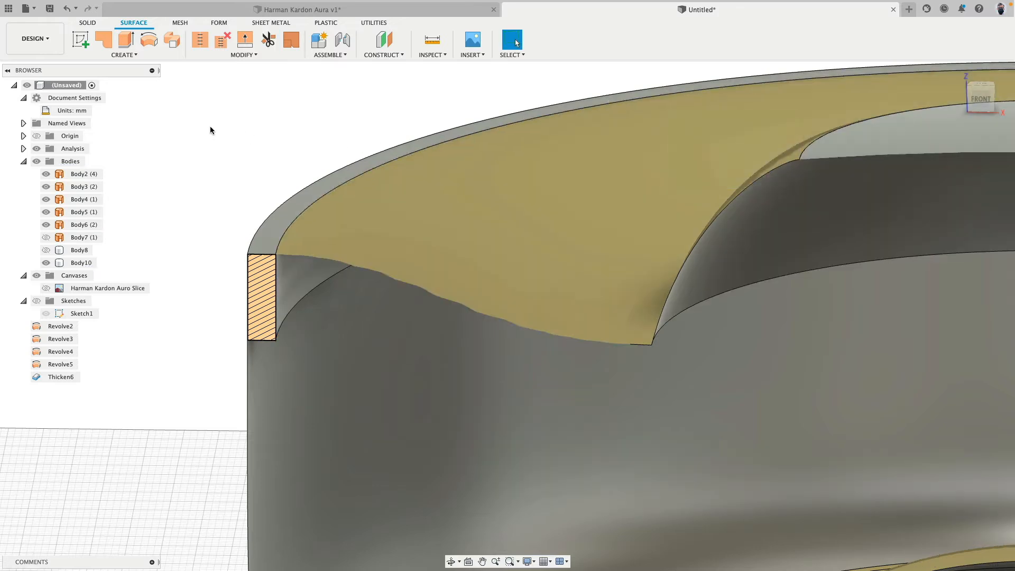
Check the trimmed deflector's fit in the sectioned lower ring, briefly toggling the upper shell's visibility.
{"action": "left_click", "coordinate": [306, 261]}
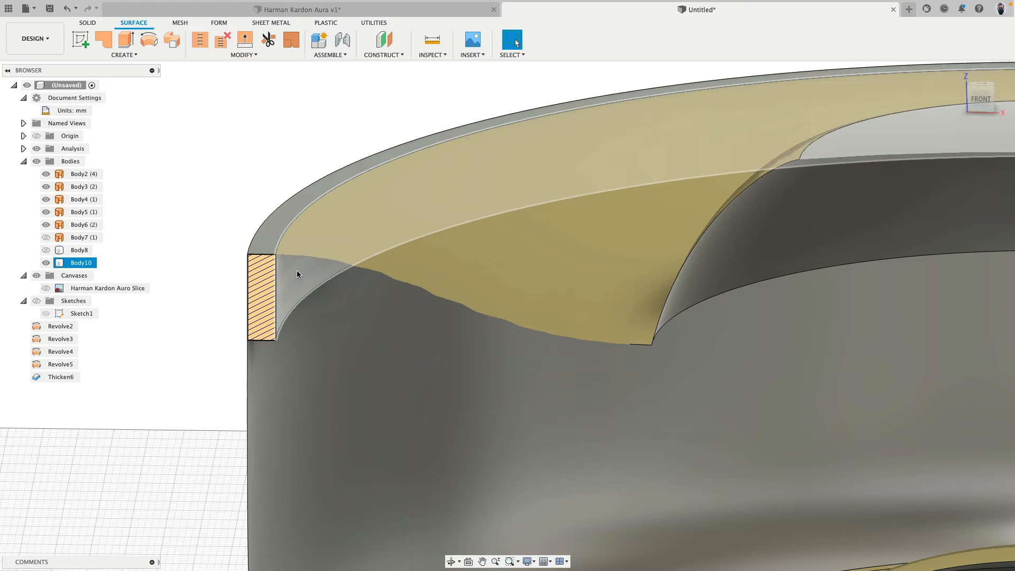
{"action": "key", "text": "Escape"}
{"action": "middle_click_drag", "start_coordinate": [233, 186], "coordinate": [240, 161], "text": "shift"}
{"action": "scroll", "coordinate": [241, 161], "scroll_direction": "down", "scroll_amount": 3}
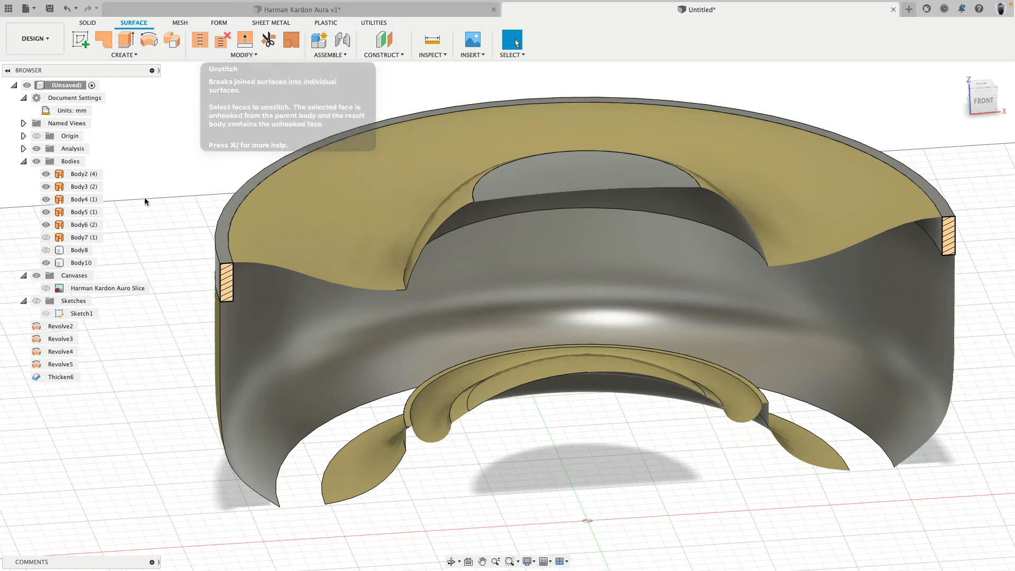
{"action": "left_click", "coordinate": [47, 250]}
{"action": "left_click", "coordinate": [48, 251]}
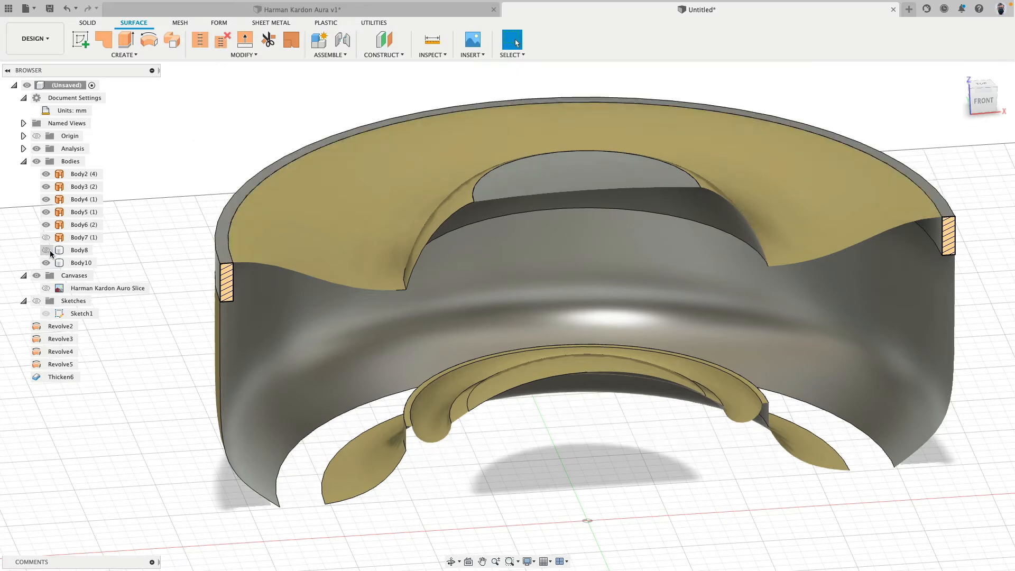
Show the upper shell again and fillet both bottom rim edges of its inner funnel with a 1 mm radius.
{"action": "left_click", "coordinate": [50, 251]}
{"action": "middle_click_drag", "start_coordinate": [259, 151], "coordinate": [290, 165]}
{"action": "middle_click_drag", "start_coordinate": [369, 144], "coordinate": [245, 272]}
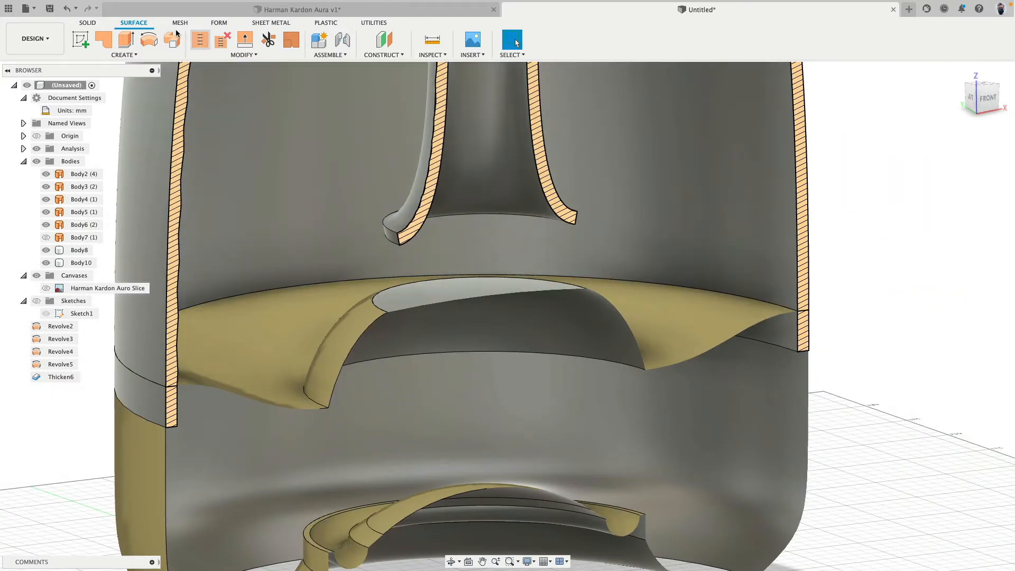
{"action": "left_click", "coordinate": [88, 23]}
{"action": "key", "text": "f"}
{"action": "scroll", "coordinate": [391, 211], "scroll_direction": "up", "scroll_amount": 3}
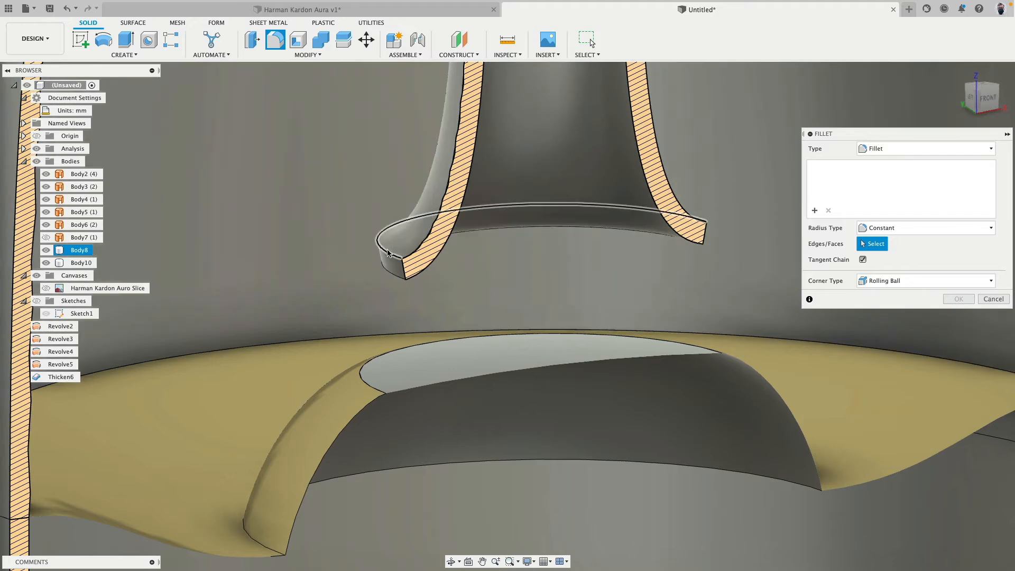
{"action": "left_click", "coordinate": [387, 253]}
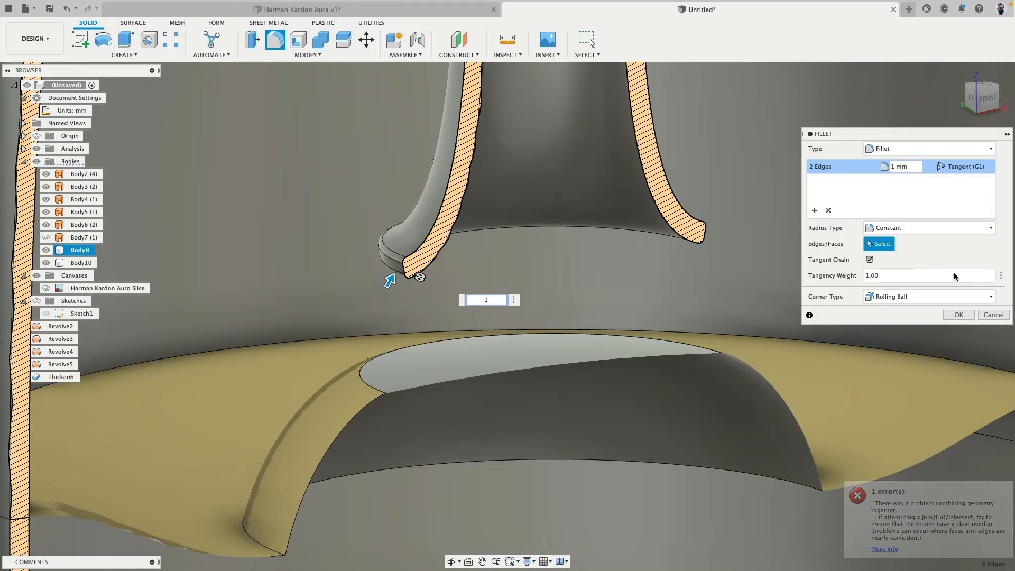
{"action": "left_click", "coordinate": [959, 315]}
{"action": "scroll", "coordinate": [493, 235], "scroll_direction": "down", "scroll_amount": 5}
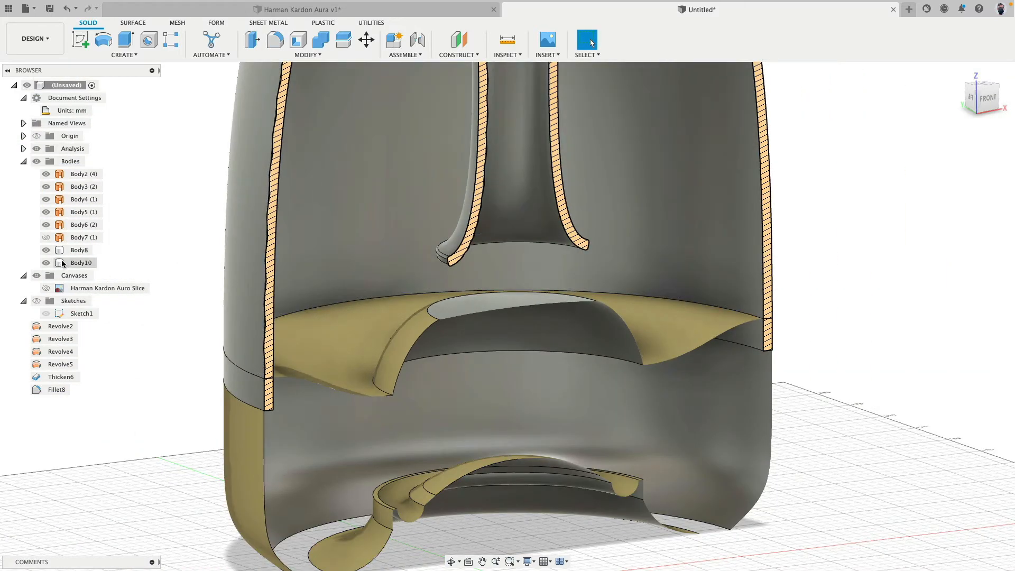
Hide the upper shell and unstitch the deflector surface and the central dome's flat cap into separate faces.
{"action": "left_click", "coordinate": [46, 250]}
{"action": "middle_click_drag", "start_coordinate": [129, 227], "coordinate": [304, 227], "text": "shift"}
{"action": "left_click", "coordinate": [358, 290]}
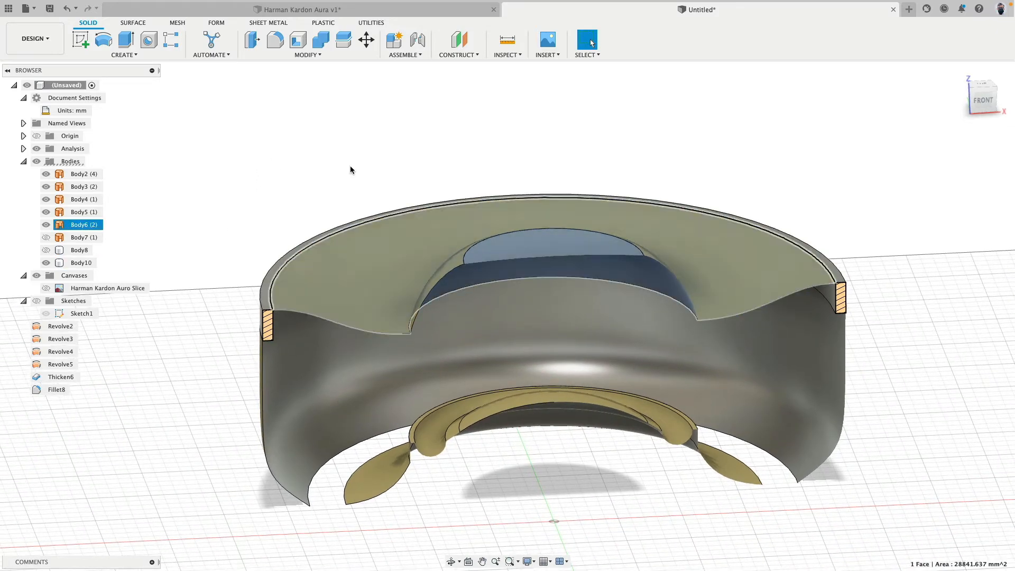
{"action": "scroll", "coordinate": [265, 104], "scroll_direction": "up", "scroll_amount": 3}
{"action": "left_click", "coordinate": [132, 23]}
{"action": "left_click", "coordinate": [351, 168]}
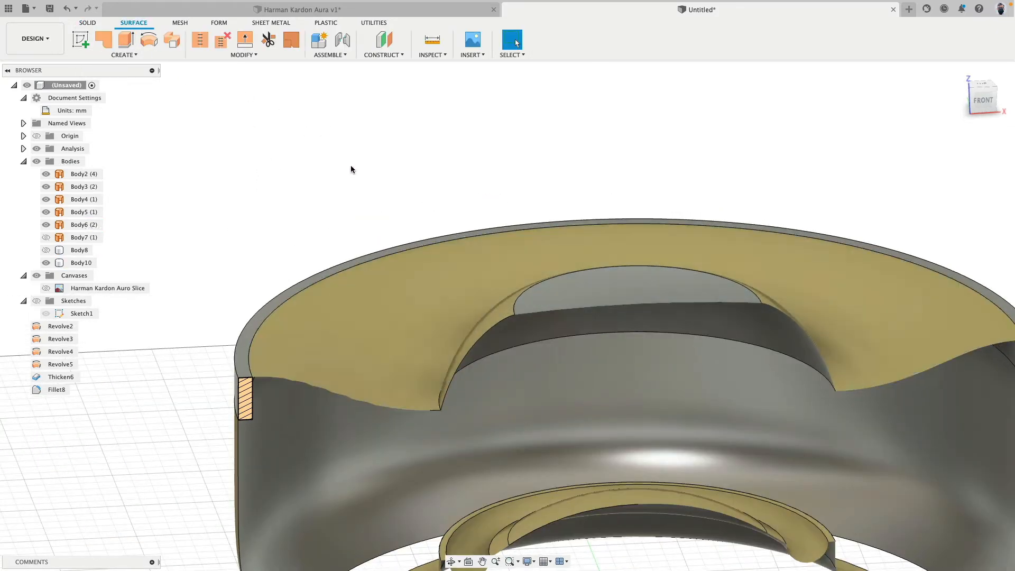
{"action": "middle_click_drag", "start_coordinate": [390, 176], "coordinate": [328, 112]}
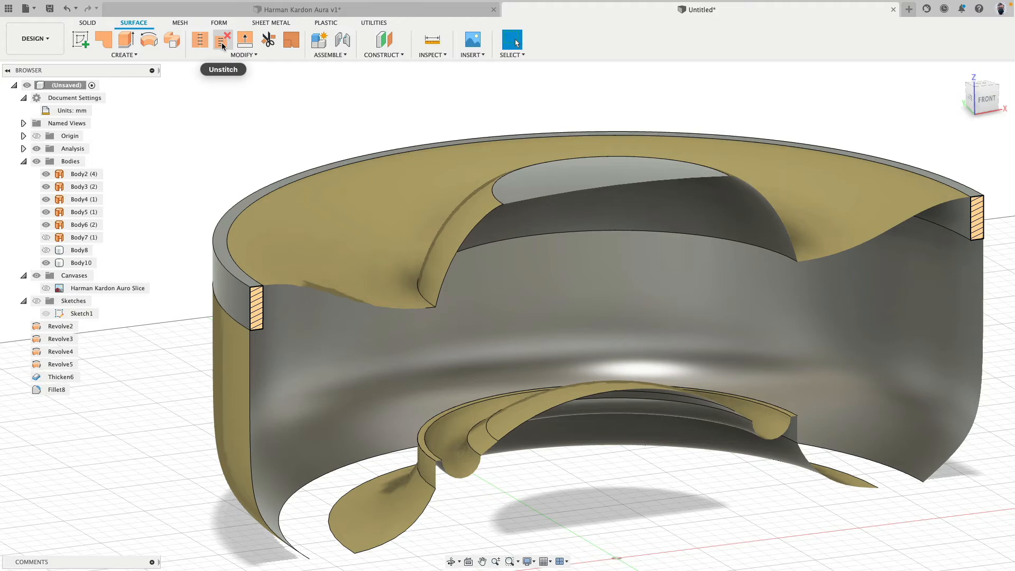
{"action": "left_click", "coordinate": [222, 47]}
{"action": "left_click", "coordinate": [379, 236]}
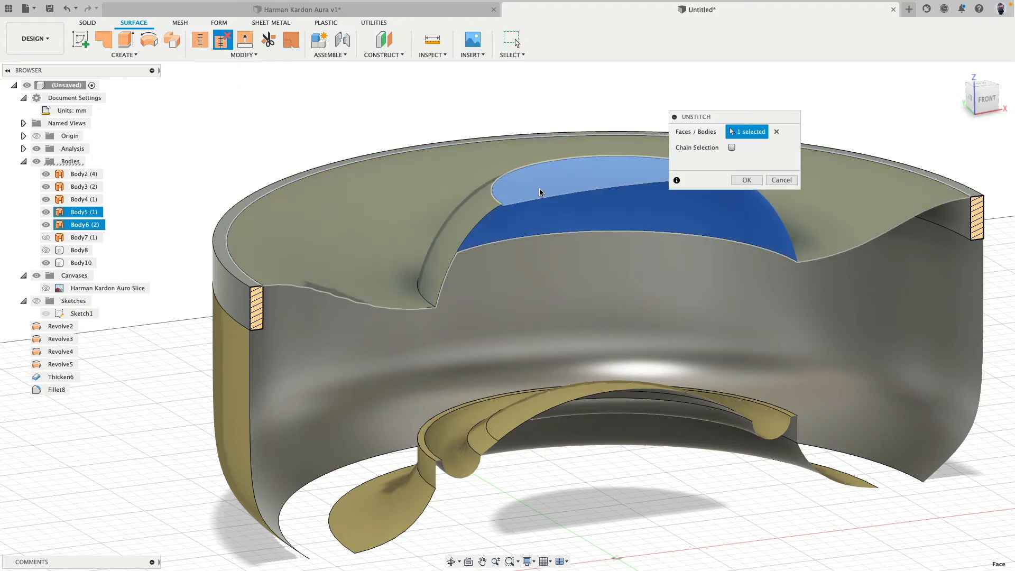
{"action": "left_click", "coordinate": [539, 192]}
{"action": "left_click", "coordinate": [742, 181]}
{"action": "middle_click_drag", "start_coordinate": [363, 159], "coordinate": [370, 201], "text": "shift"}
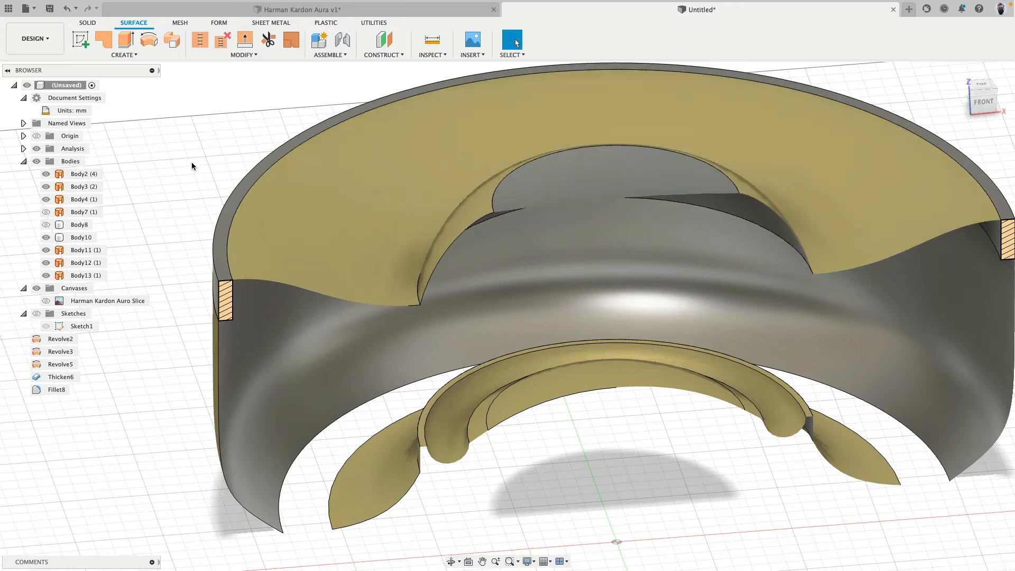
{"action": "middle_click_drag", "start_coordinate": [191, 165], "coordinate": [197, 137], "text": "shift"}
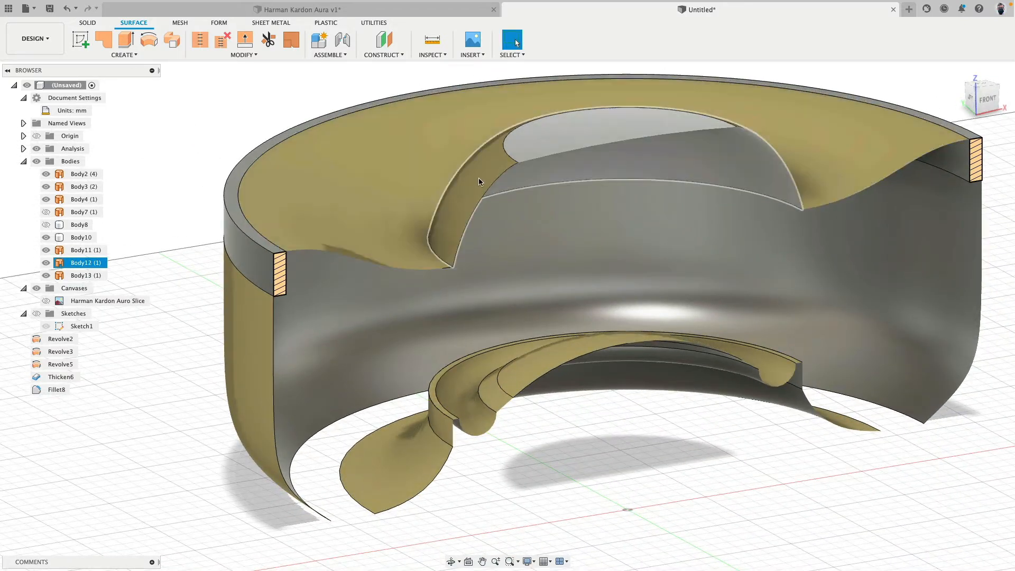
Stitch the dome's curved wall and flat cap into a new body with 0.10 mm tolerance.
{"action": "left_click", "coordinate": [474, 173]}
{"action": "left_click", "coordinate": [534, 135], "text": "shift"}
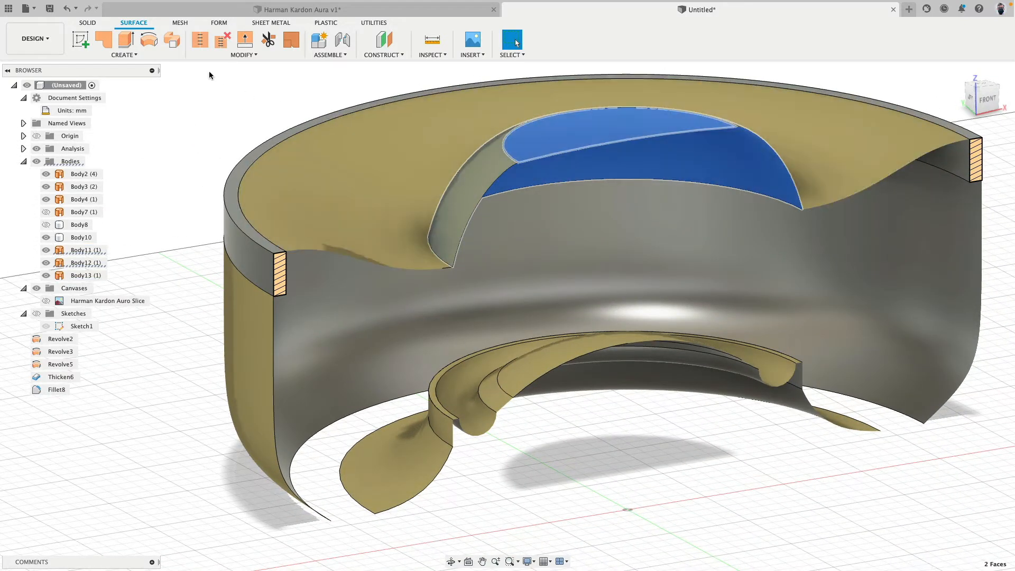
{"action": "left_click", "coordinate": [201, 40]}
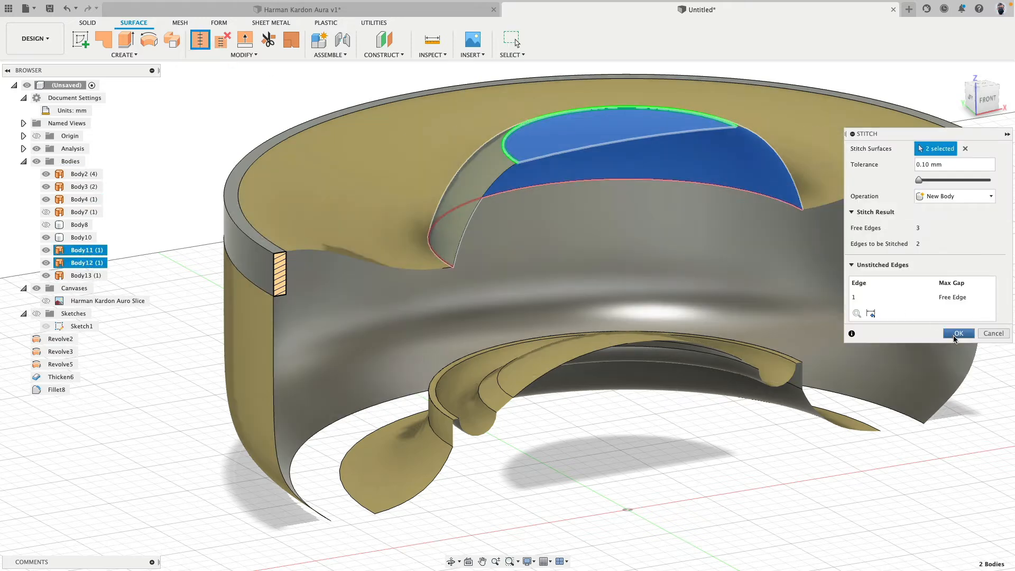
{"action": "left_click", "coordinate": [957, 333]}
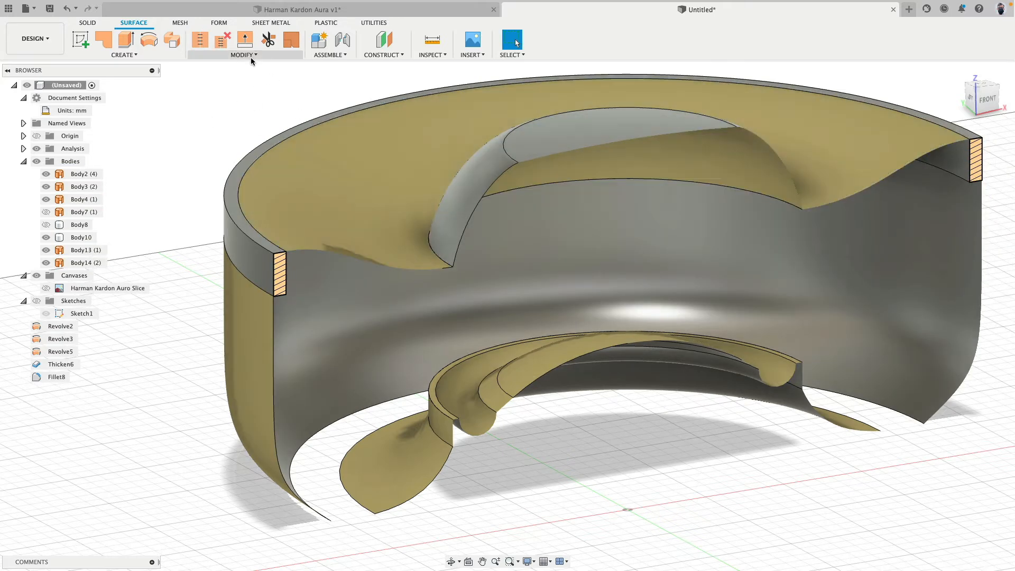
Reverse the normal of the ring-shaped deflector surface around the dome.
{"action": "left_click", "coordinate": [250, 57]}
{"action": "left_click", "coordinate": [240, 182]}
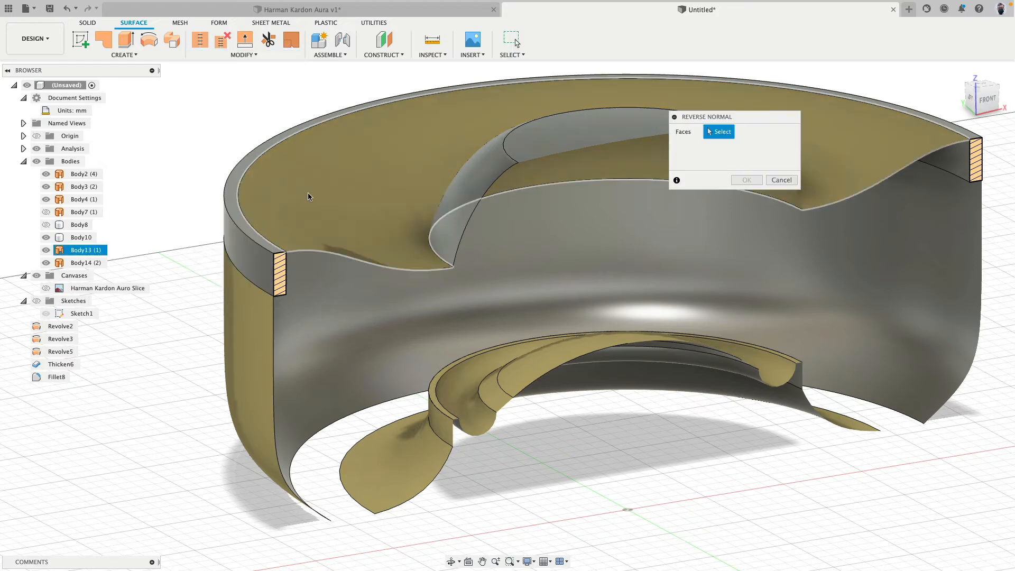
{"action": "left_click", "coordinate": [626, 220]}
{"action": "left_click", "coordinate": [746, 180]}
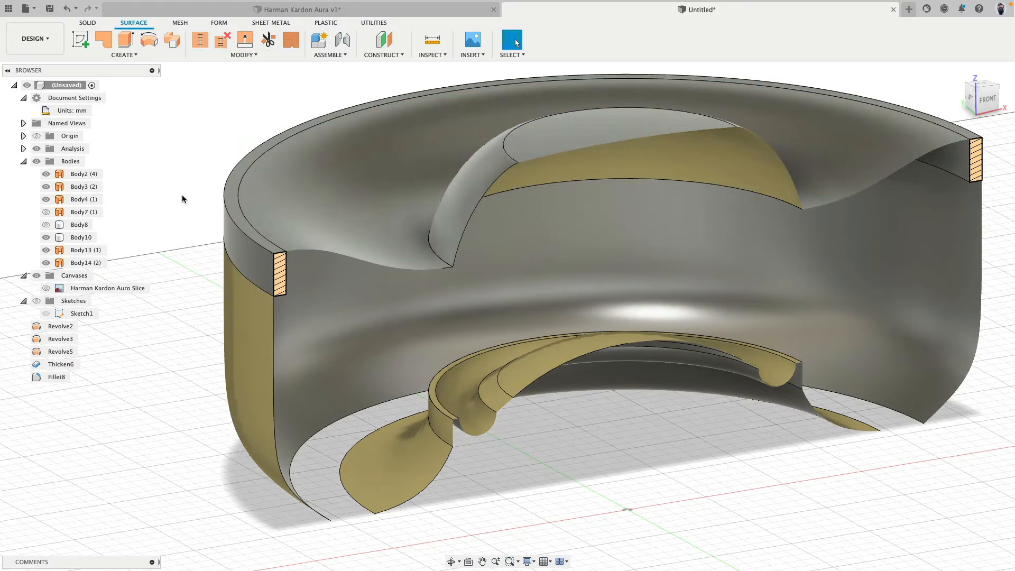
Reverse the normal of the lower outer shell surface beneath the ring.
{"action": "middle_click_drag", "start_coordinate": [182, 196], "coordinate": [199, 185], "text": "shift"}
{"action": "left_click", "coordinate": [248, 56]}
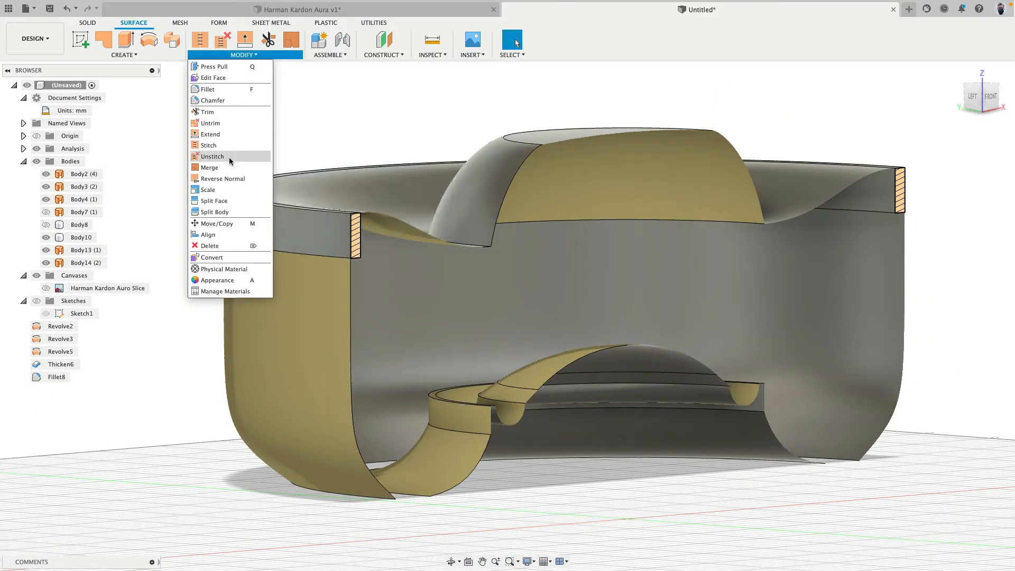
{"action": "left_click", "coordinate": [232, 179]}
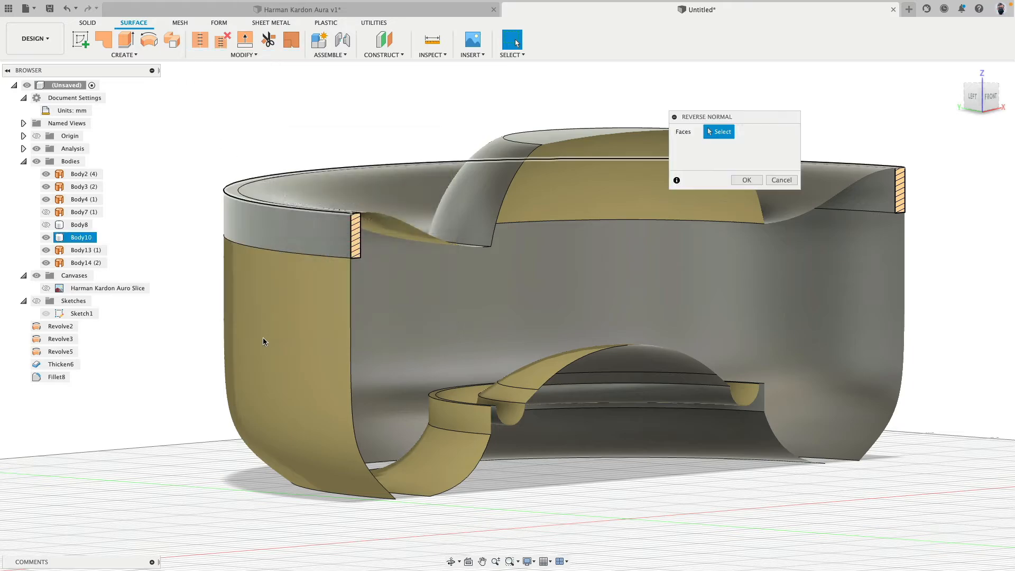
{"action": "left_click", "coordinate": [263, 338]}
{"action": "middle_click_drag", "start_coordinate": [597, 439], "coordinate": [566, 367], "text": "shift"}
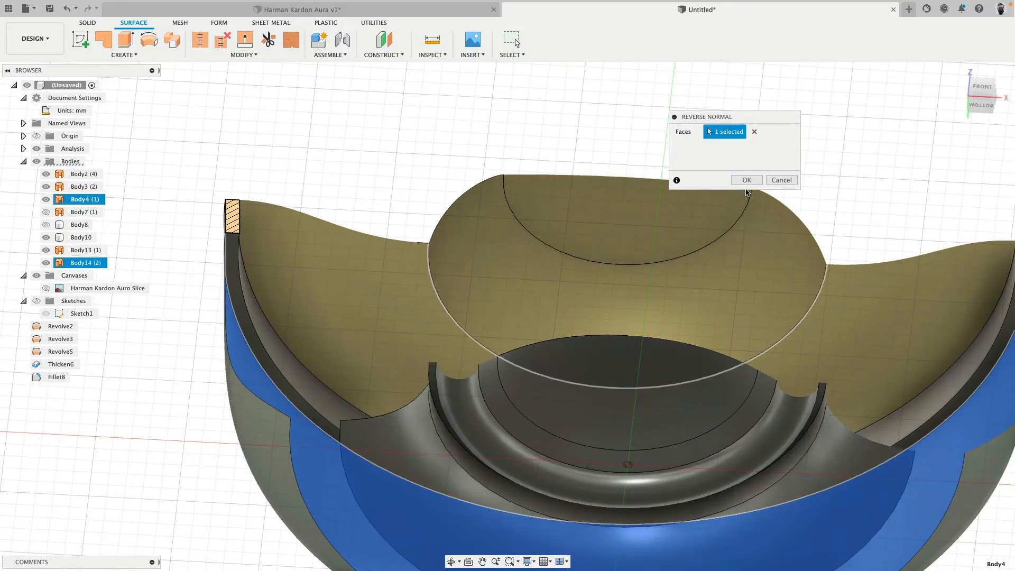
{"action": "left_click", "coordinate": [745, 182]}
{"action": "middle_click_drag", "start_coordinate": [405, 191], "coordinate": [521, 293], "text": "shift"}
{"action": "middle_click_drag", "start_coordinate": [520, 294], "coordinate": [376, 278]}
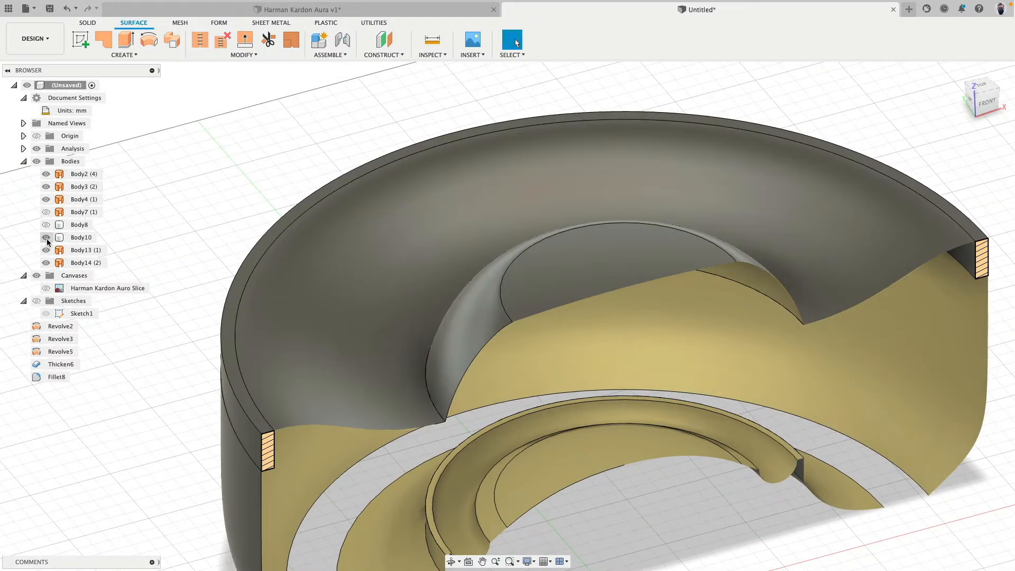
Hide every body except the stitched dome and turn off the section analysis to show the dome whole.
{"action": "left_click", "coordinate": [46, 237]}
{"action": "left_click", "coordinate": [46, 199]}
{"action": "left_click", "coordinate": [46, 187]}
{"action": "left_click", "coordinate": [46, 173]}
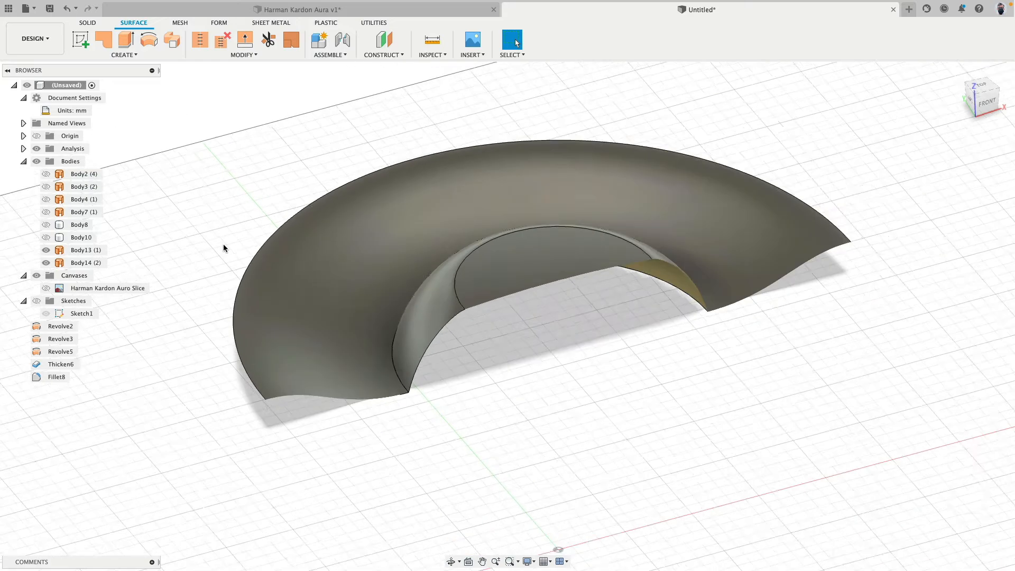
{"action": "scroll", "coordinate": [223, 245], "scroll_direction": "down", "scroll_amount": 2}
{"action": "left_click", "coordinate": [46, 250]}
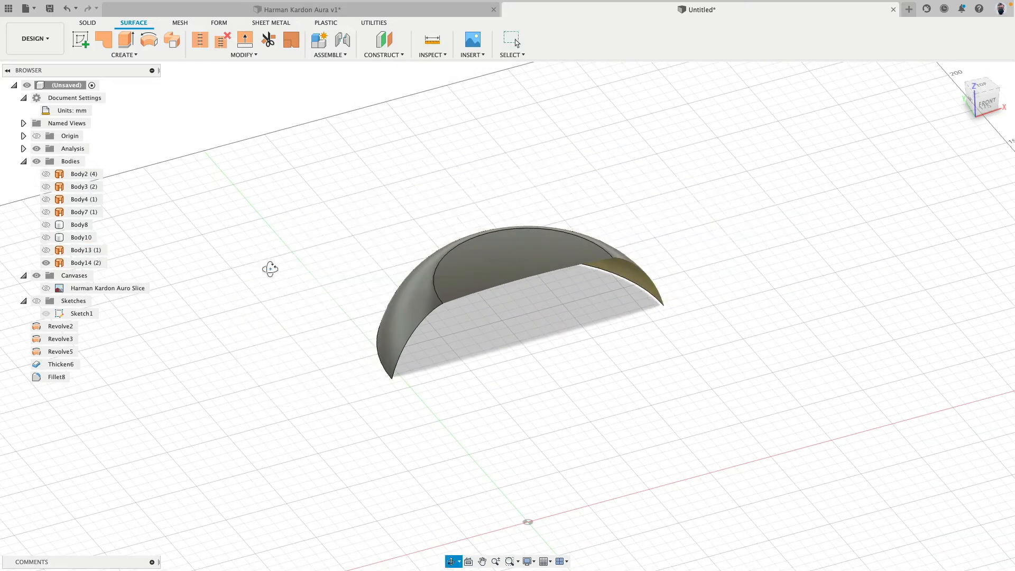
{"action": "middle_click_drag", "start_coordinate": [270, 269], "coordinate": [228, 276], "text": "shift"}
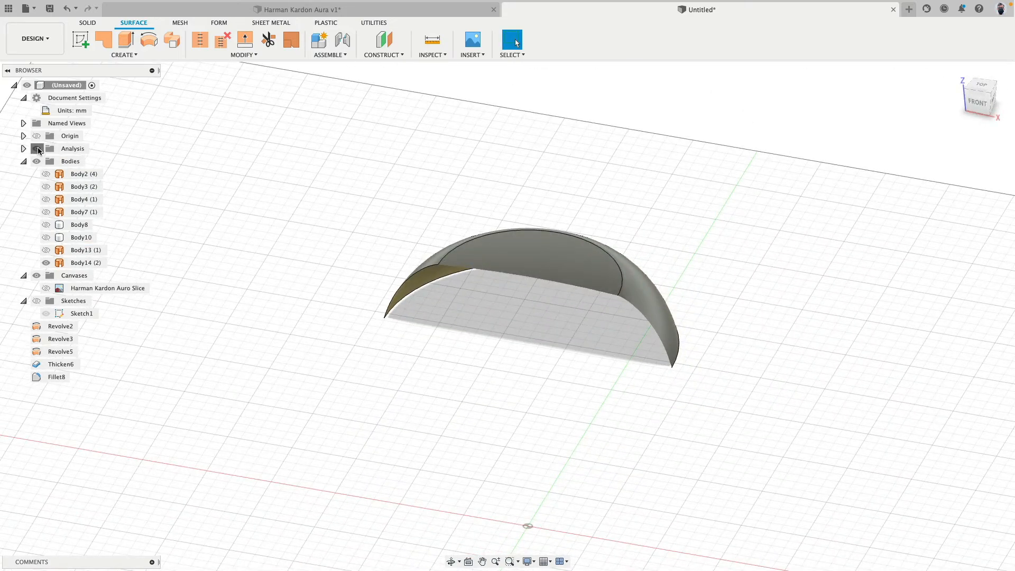
{"action": "left_click", "coordinate": [37, 150]}
{"action": "middle_click_drag", "start_coordinate": [277, 320], "coordinate": [259, 294], "text": "shift"}
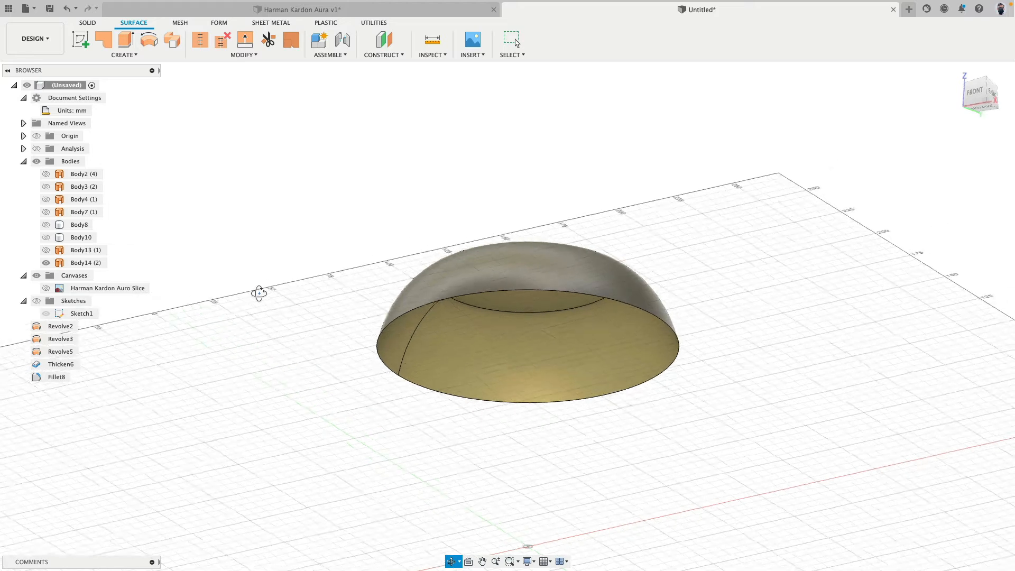
Patch the dome's open bottom edge and stitch the patch to the dome as a new body with 0.10 mm tolerance.
{"action": "left_click", "coordinate": [106, 44]}
{"action": "left_click", "coordinate": [470, 395]}
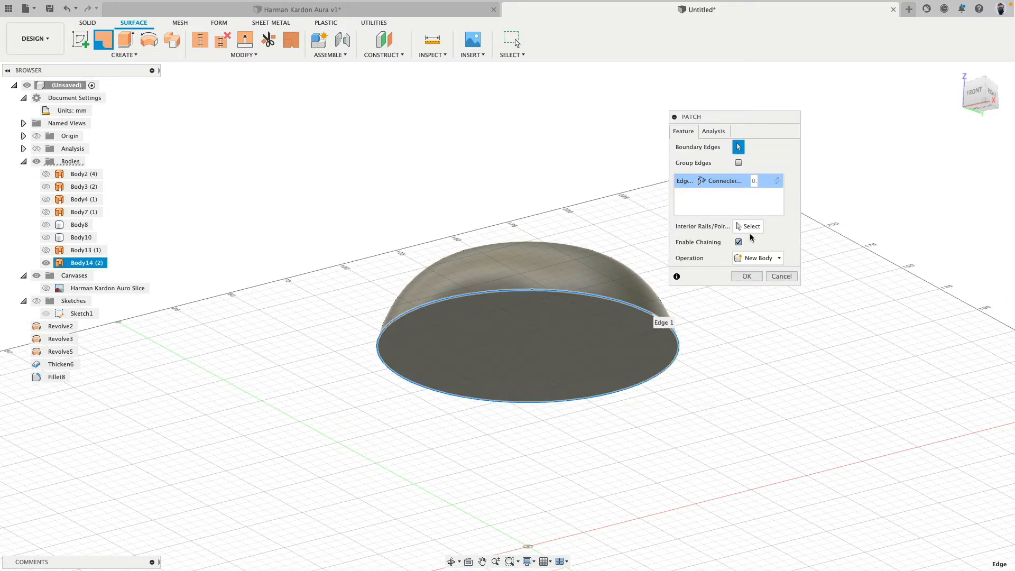
{"action": "left_click", "coordinate": [746, 277]}
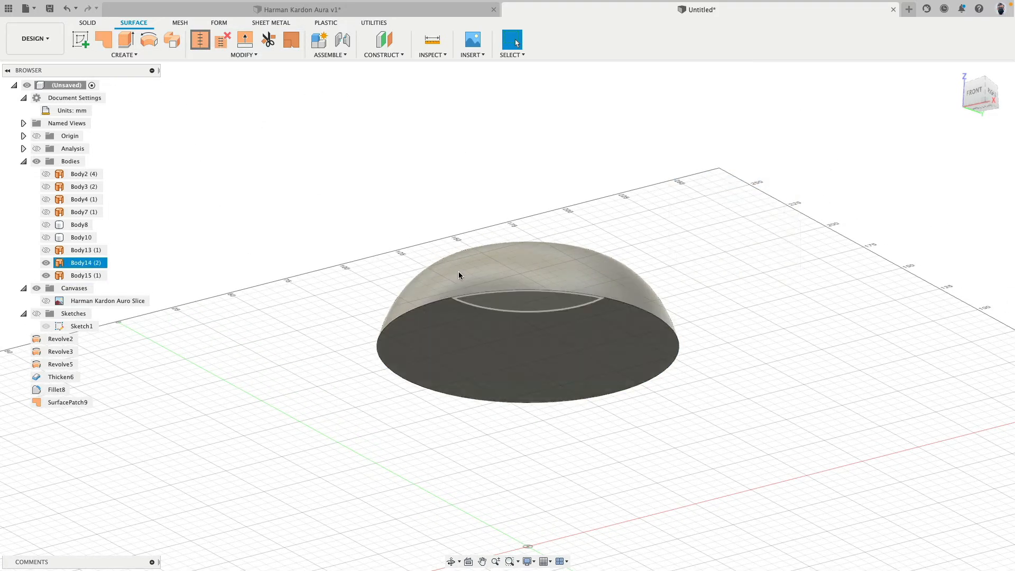
{"action": "left_click", "coordinate": [456, 317]}
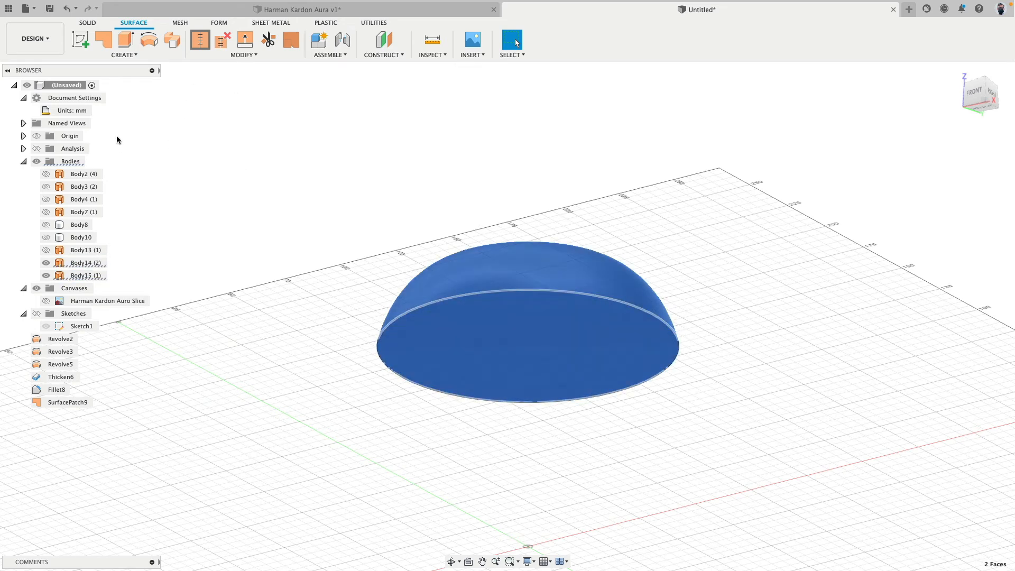
{"action": "left_click", "coordinate": [200, 39]}
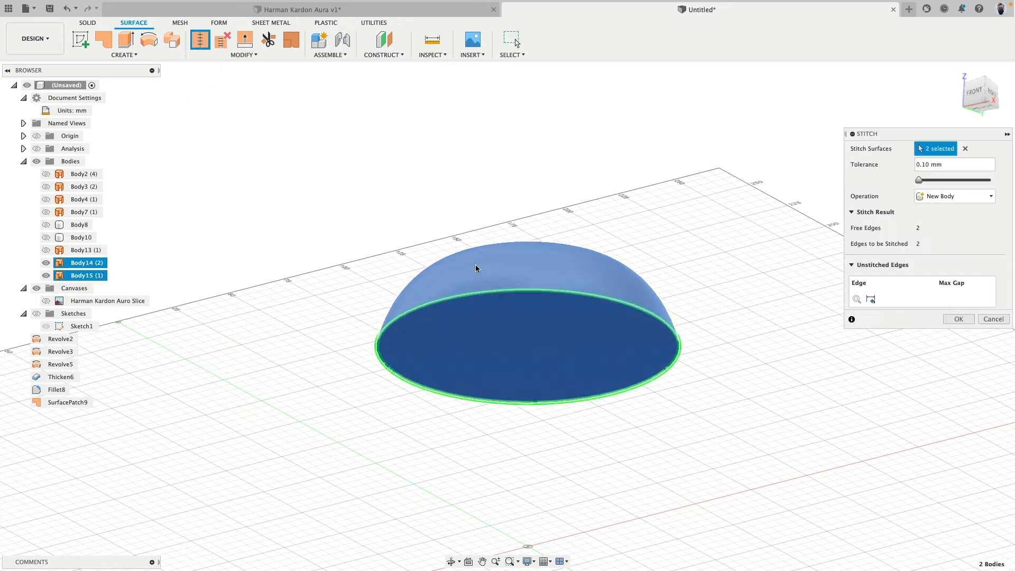
{"action": "left_click", "coordinate": [957, 319]}
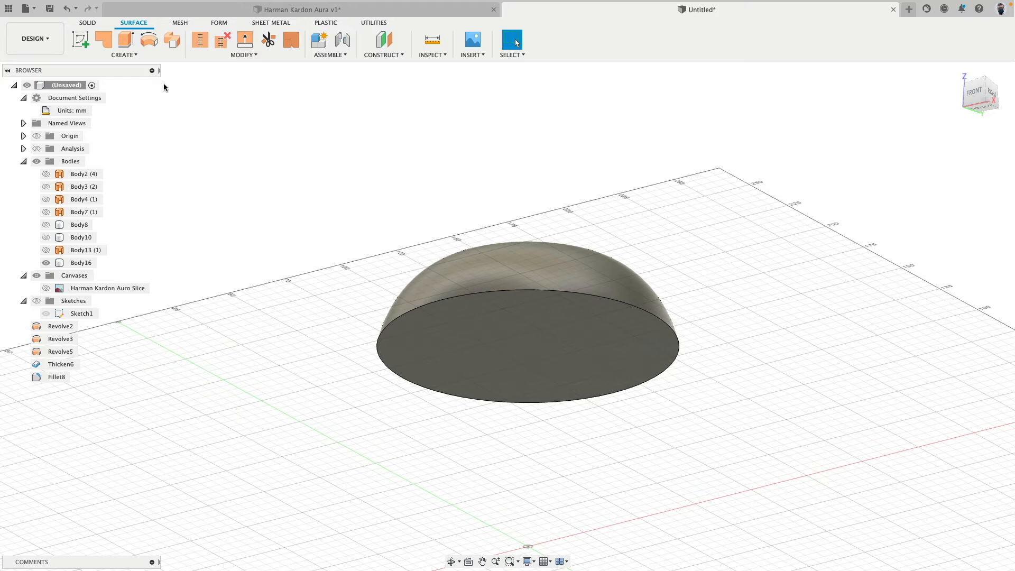
Extrude the dome's flat bottom face about 15.8 mm downward, joined to the body.
{"action": "left_click", "coordinate": [88, 22]}
{"action": "left_click", "coordinate": [126, 40]}
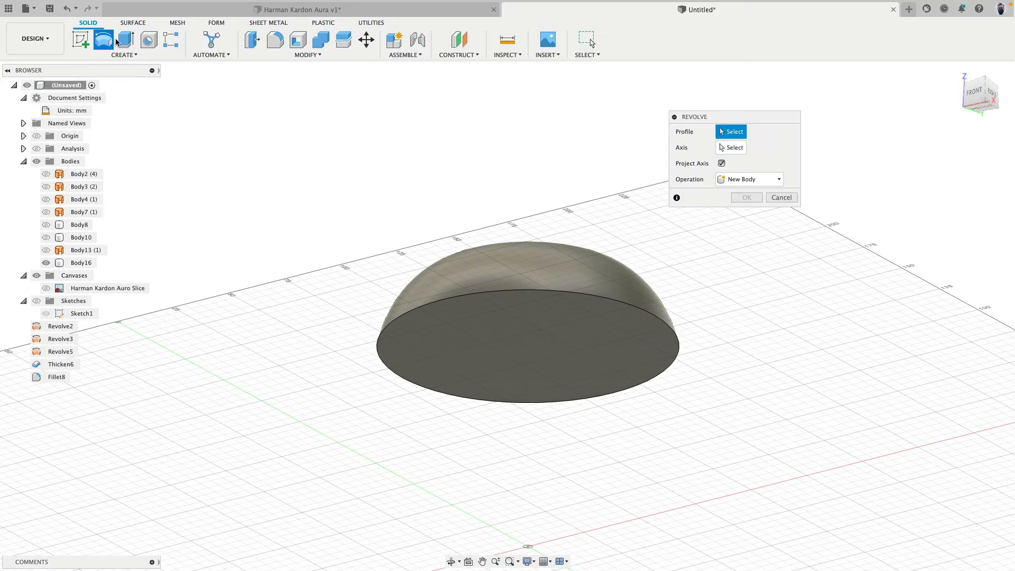
{"action": "left_click", "coordinate": [460, 343]}
{"action": "left_click_drag", "start_coordinate": [462, 350], "coordinate": [461, 391]}
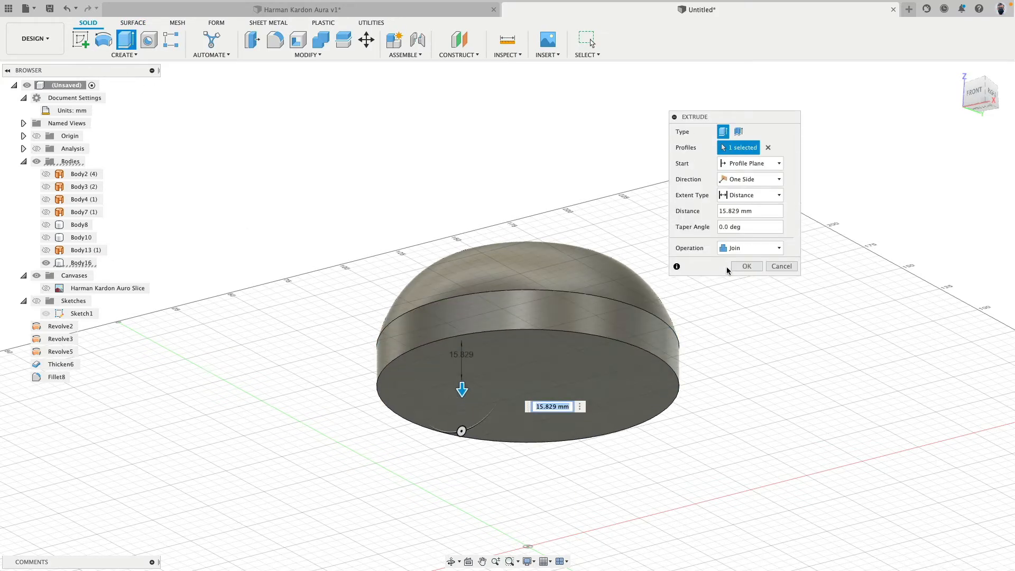
{"action": "left_click", "coordinate": [744, 266]}
{"action": "middle_click_drag", "start_coordinate": [430, 215], "coordinate": [328, 226], "text": "shift"}
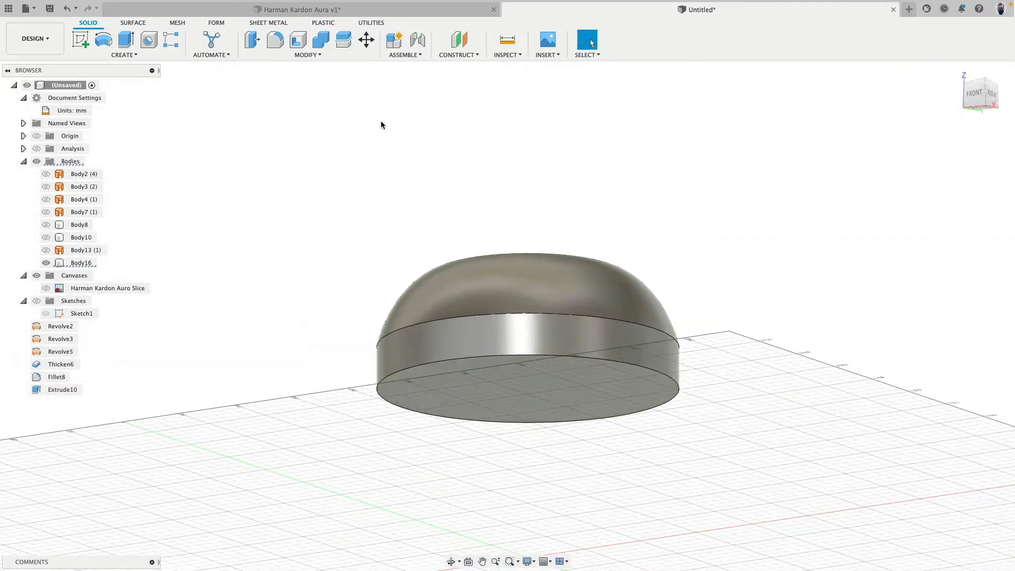
Create an offset plane at -50 mm from the extruded bottom face, just above the dome.
{"action": "left_click", "coordinate": [459, 42]}
{"action": "left_click", "coordinate": [502, 399]}
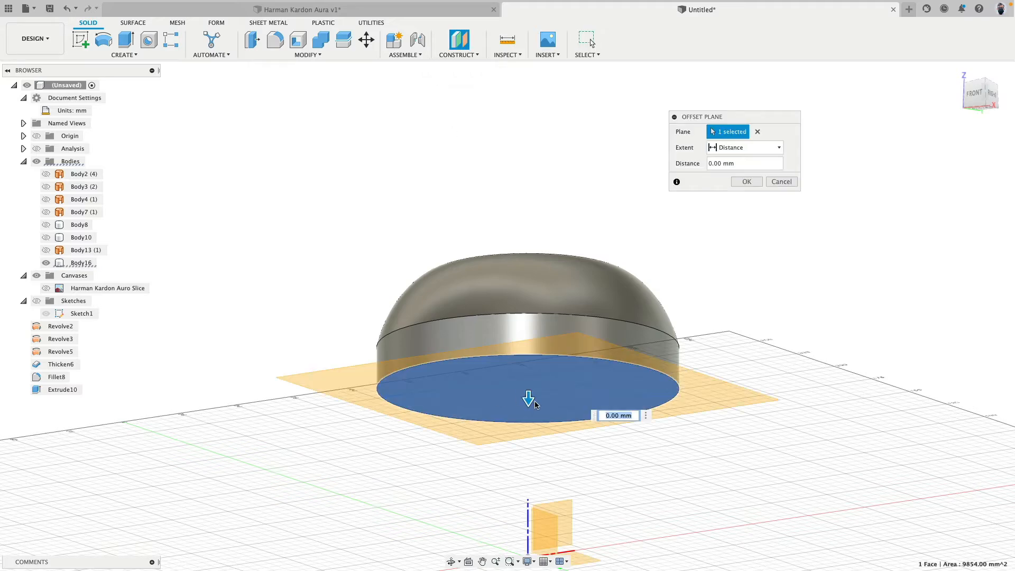
{"action": "left_click_drag", "start_coordinate": [528, 400], "coordinate": [526, 248]}
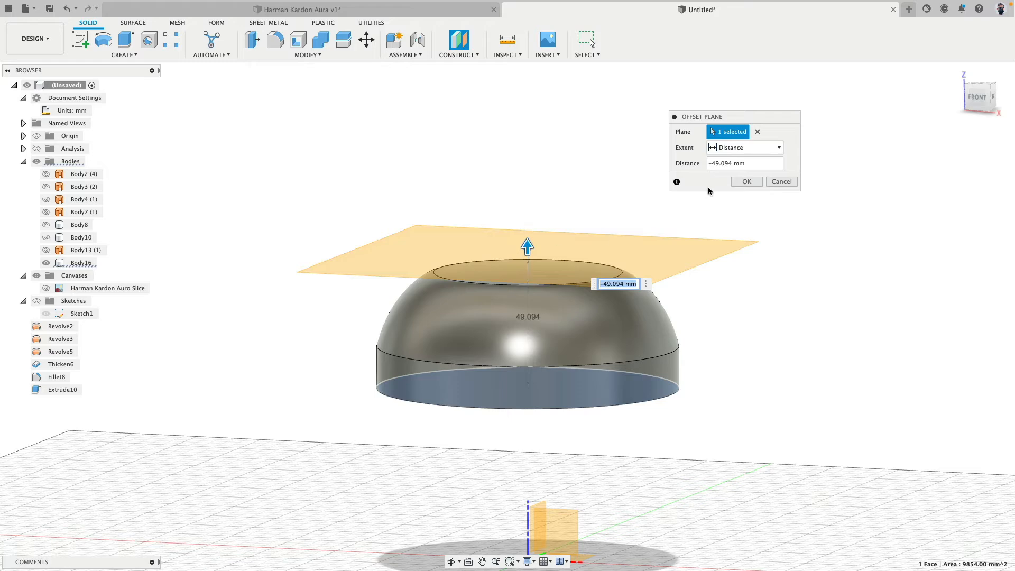
{"action": "type", "text": "-50"}
{"action": "key", "text": "Return"}
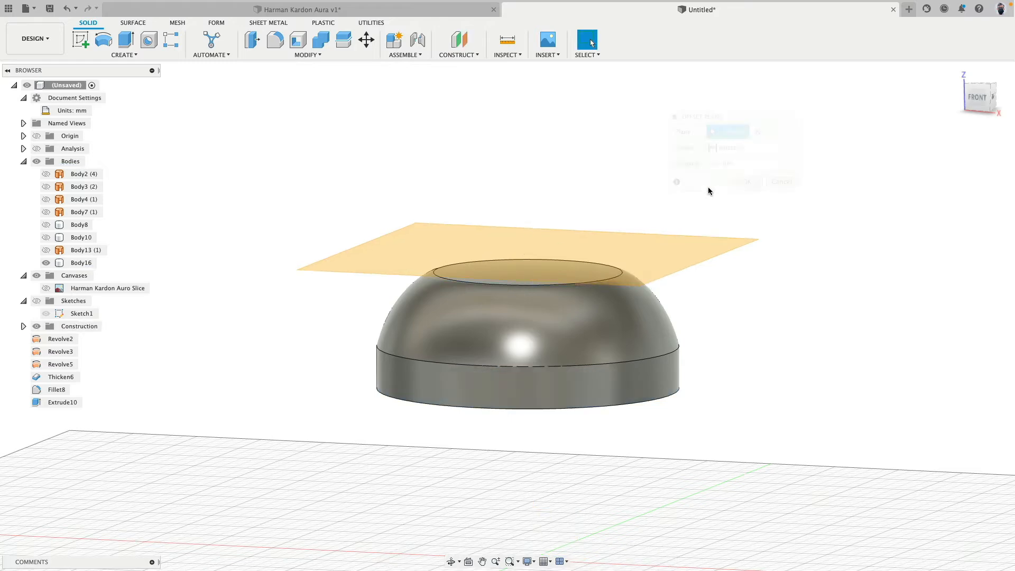
Start a sketch on the offset plane above the dome and hide the first profile sketch.
{"action": "left_click", "coordinate": [80, 38]}
{"action": "left_click", "coordinate": [417, 248]}
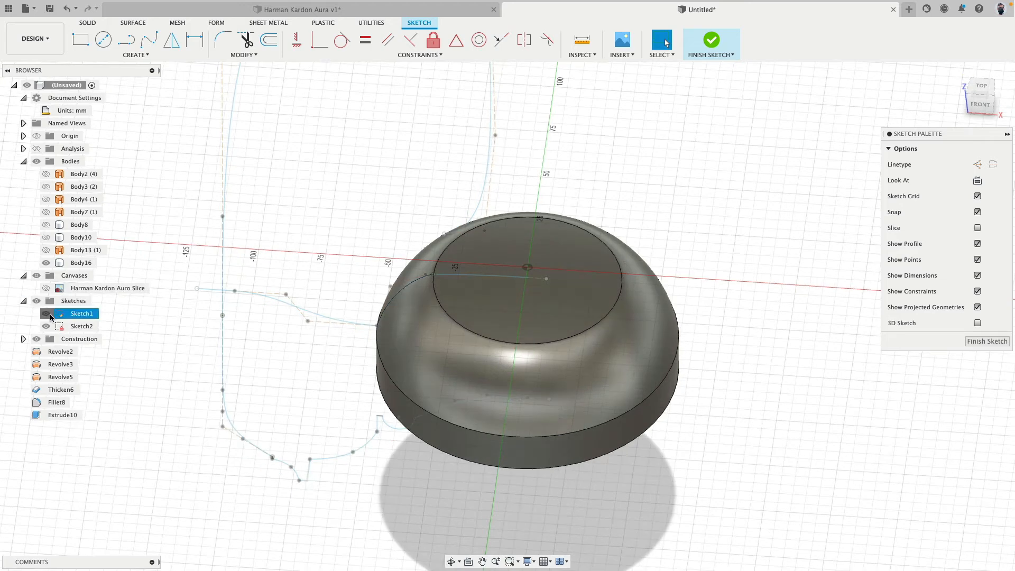
{"action": "left_click", "coordinate": [49, 314]}
{"action": "left_click", "coordinate": [982, 86]}
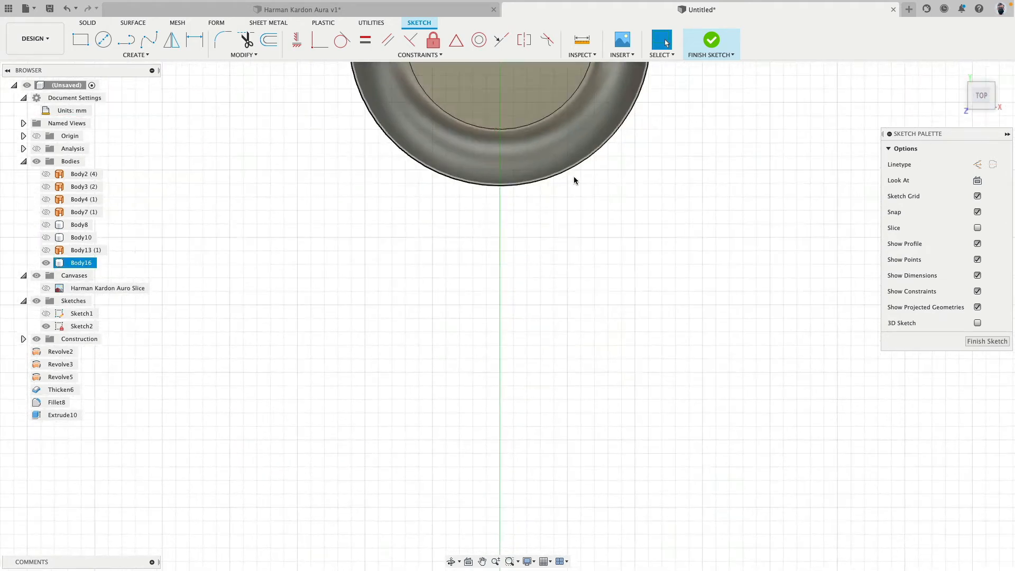
{"action": "middle_click_drag", "start_coordinate": [458, 396], "coordinate": [418, 484]}
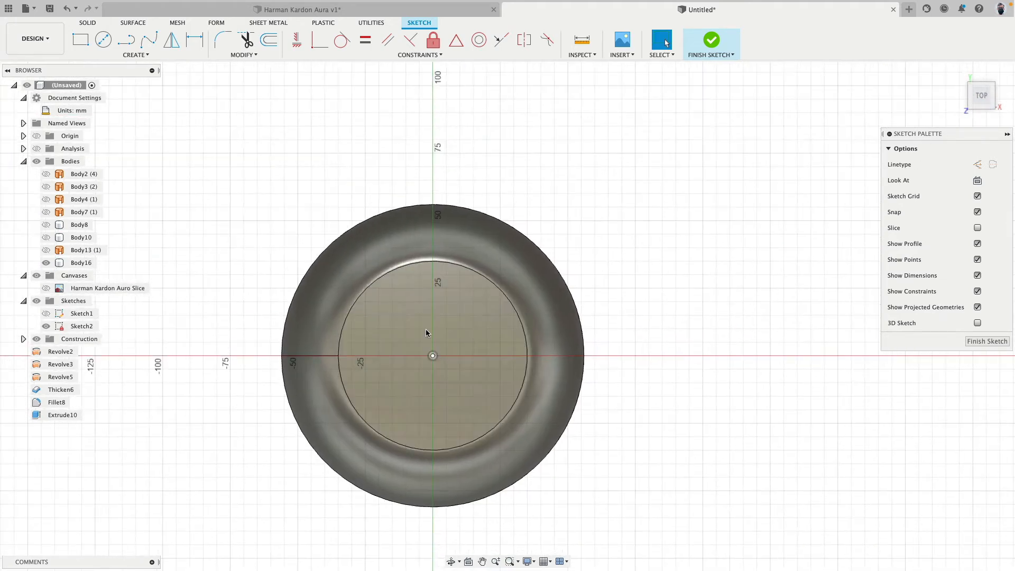
{"action": "left_click", "coordinate": [146, 55]}
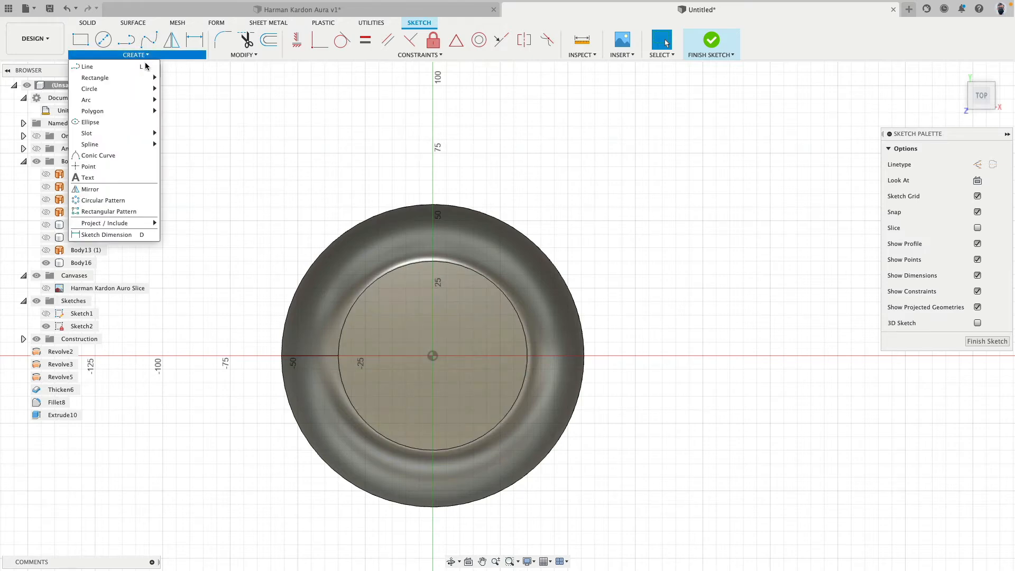
{"action": "mouse_move", "coordinate": [139, 92]}
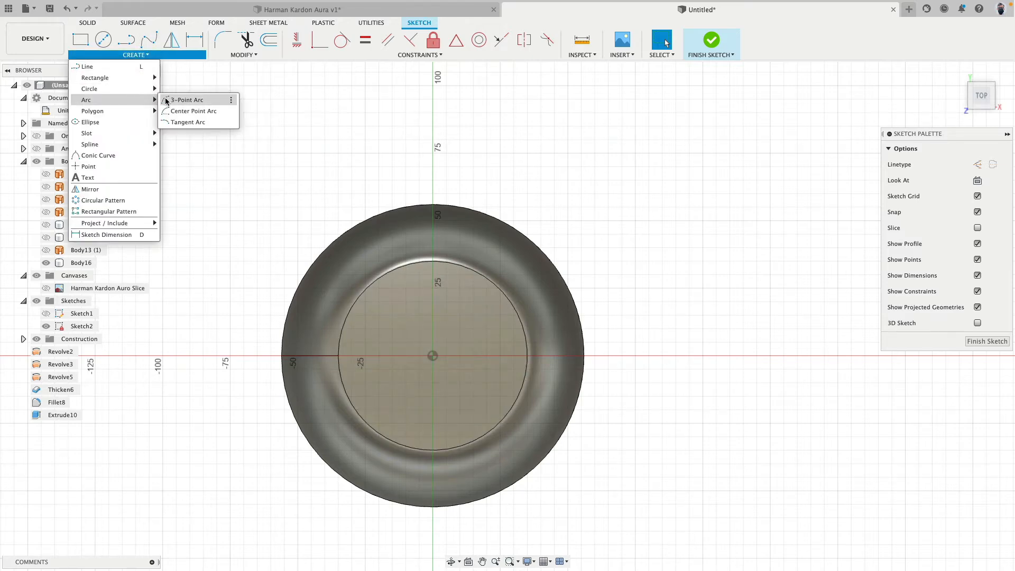
{"action": "left_click", "coordinate": [185, 100]}
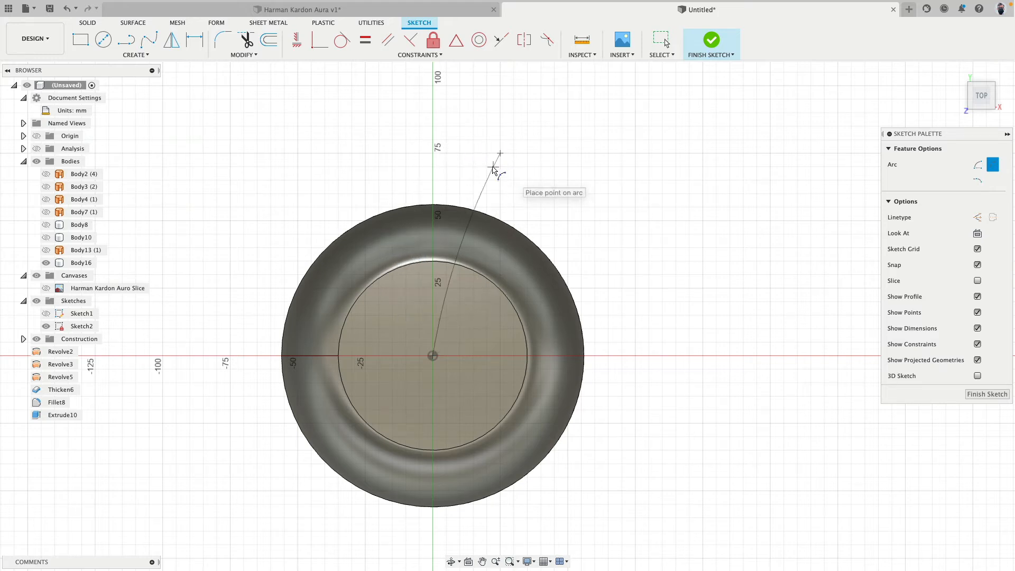
{"action": "key", "text": "Escape"}
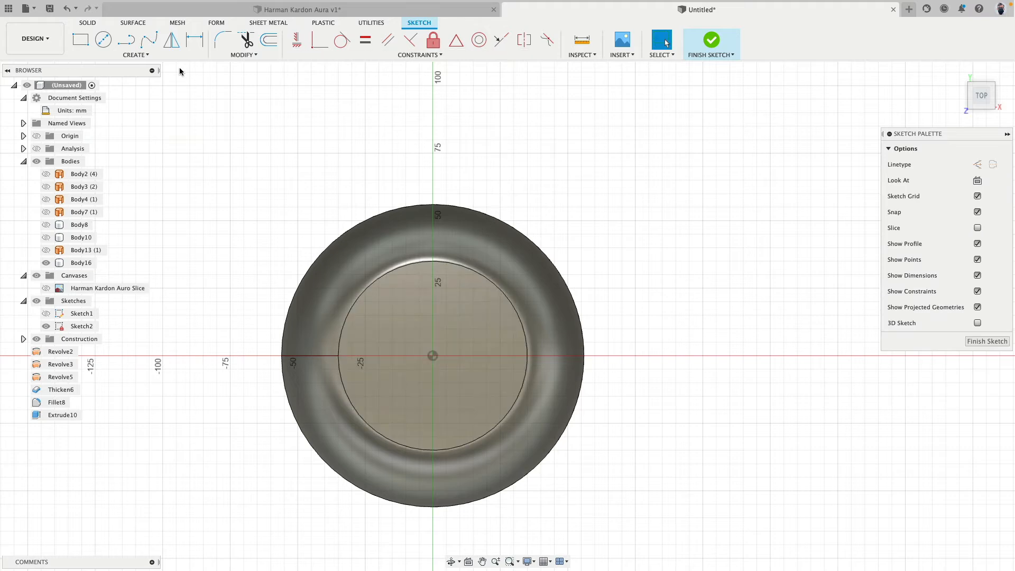
Draw a slightly bulging three-point arc from the origin to about 60 mm along the green axis, just past the dome's rim.
{"action": "left_click", "coordinate": [132, 53]}
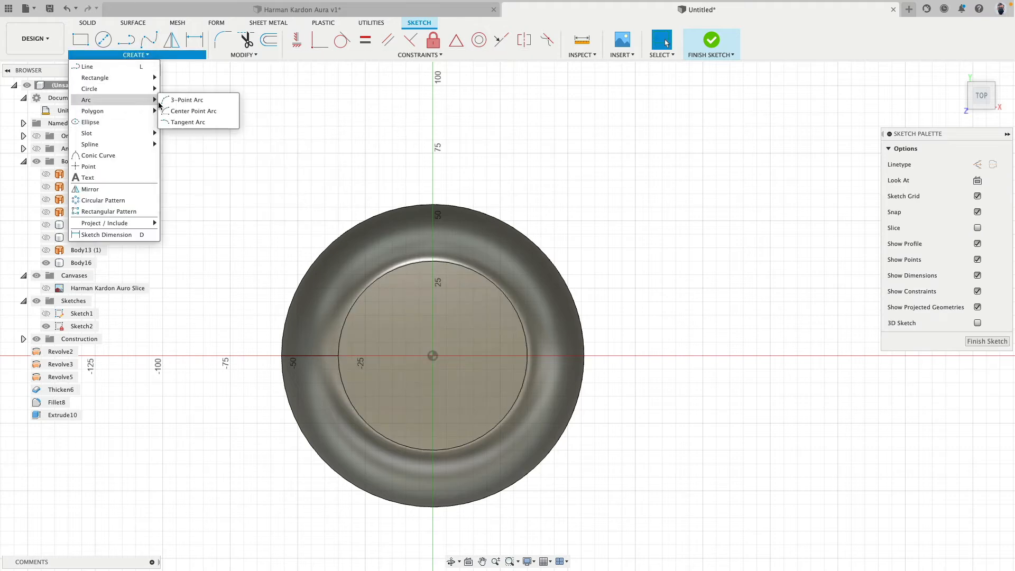
{"action": "left_click", "coordinate": [185, 99]}
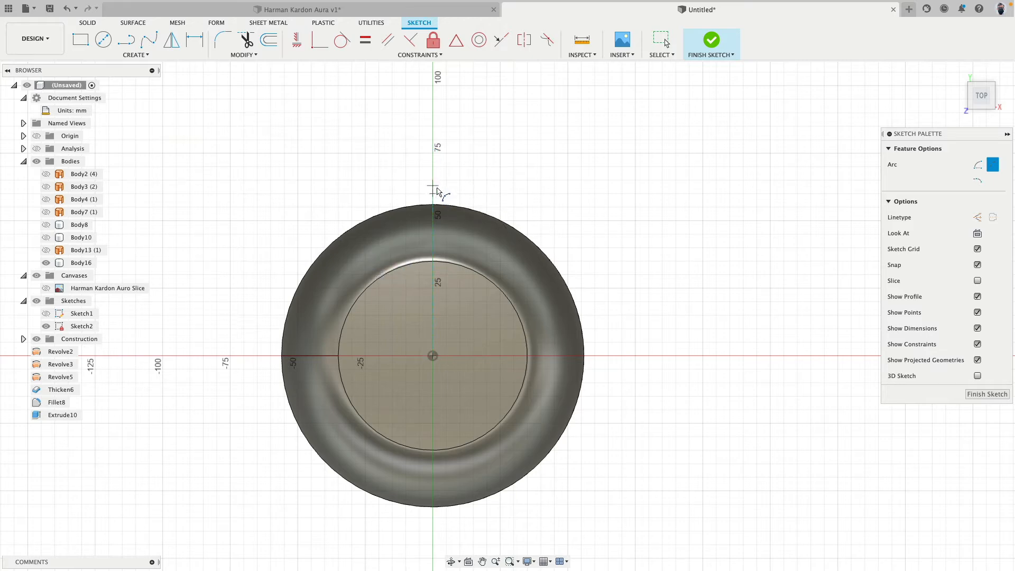
{"action": "left_click", "coordinate": [442, 230]}
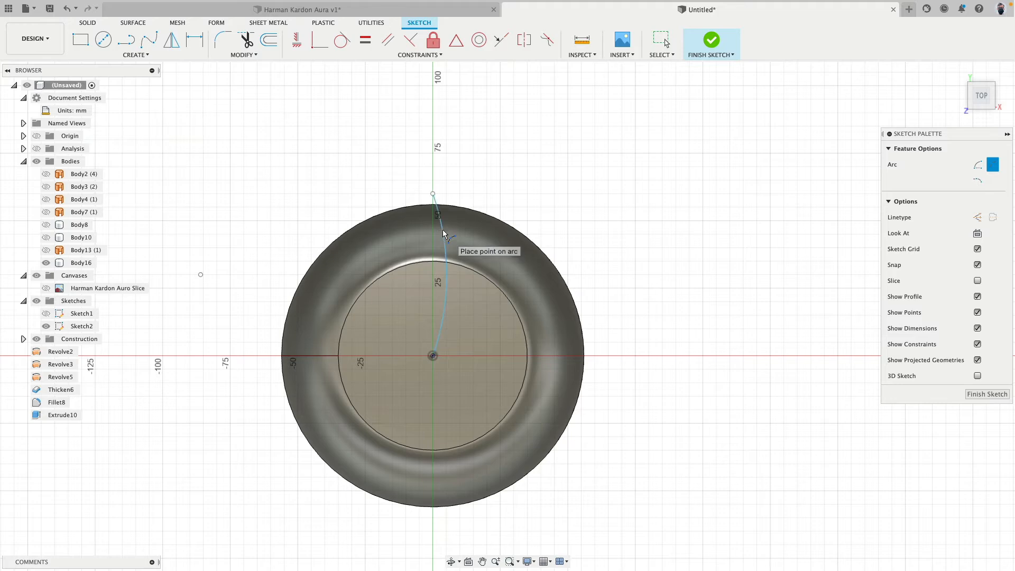
{"action": "scroll", "coordinate": [514, 134], "scroll_direction": "up", "scroll_amount": 3}
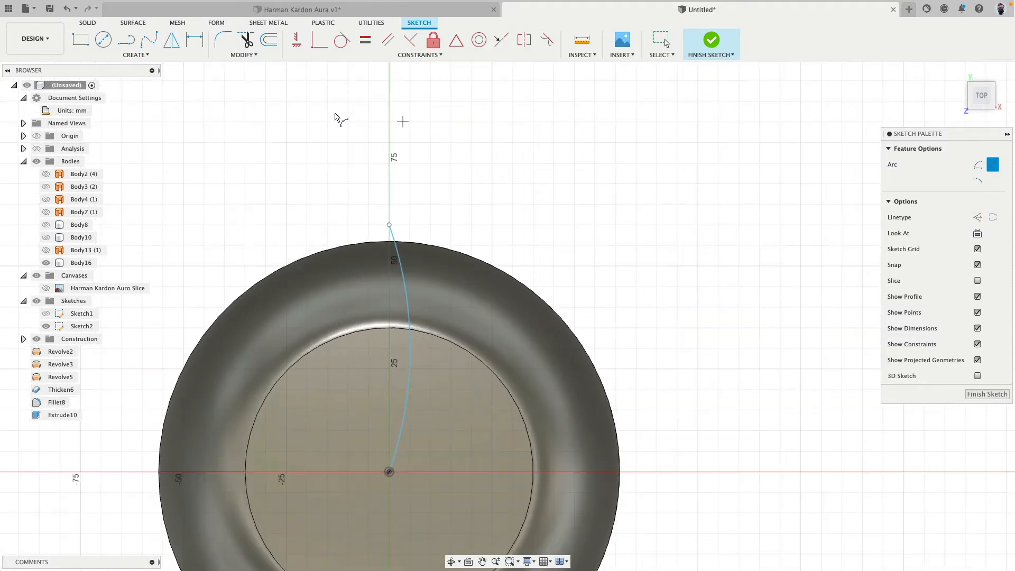
Offset the arc by 2 mm to form a narrow curved strip.
{"action": "left_click", "coordinate": [263, 45]}
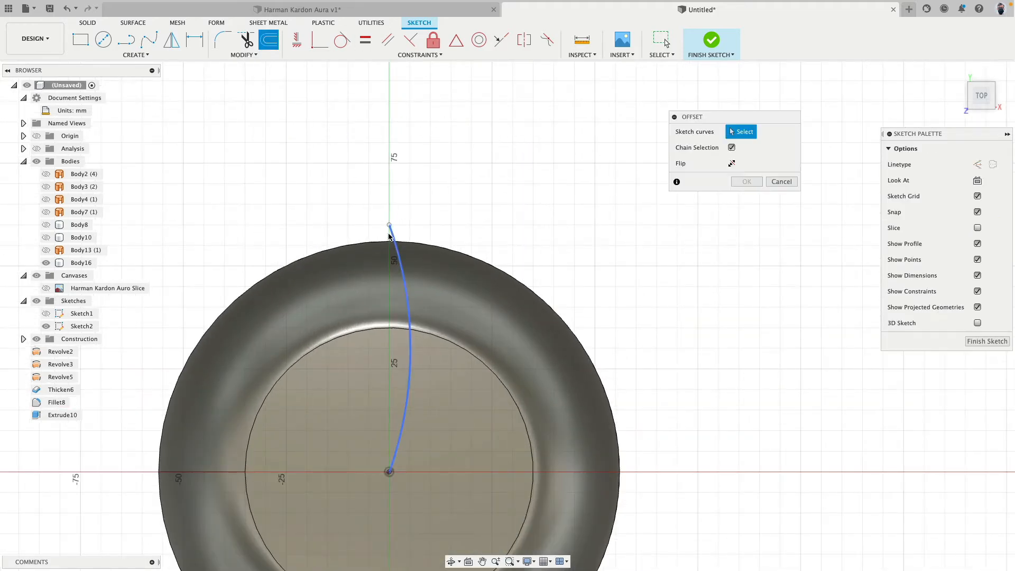
{"action": "left_click", "coordinate": [395, 238]}
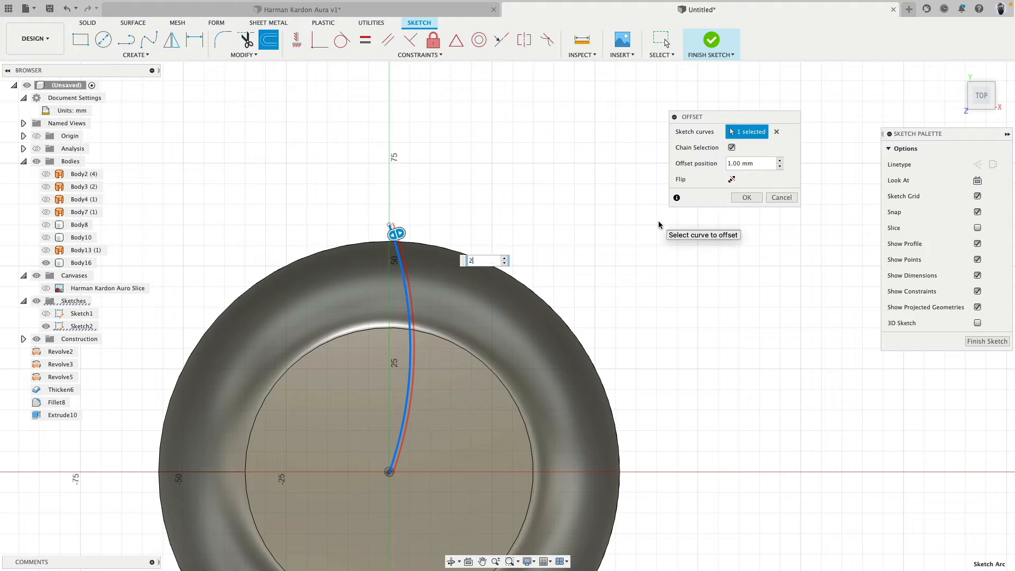
{"action": "type", "text": "2"}
{"action": "key", "text": "Return"}
{"action": "scroll", "coordinate": [502, 234], "scroll_direction": "up", "scroll_amount": 2}
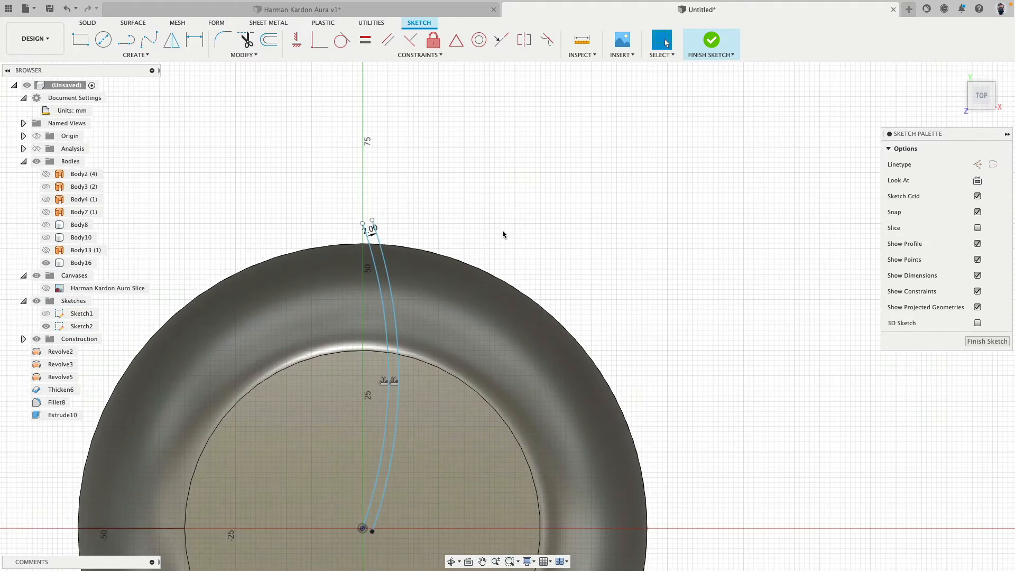
{"action": "scroll", "coordinate": [502, 230], "scroll_direction": "down", "scroll_amount": 2}
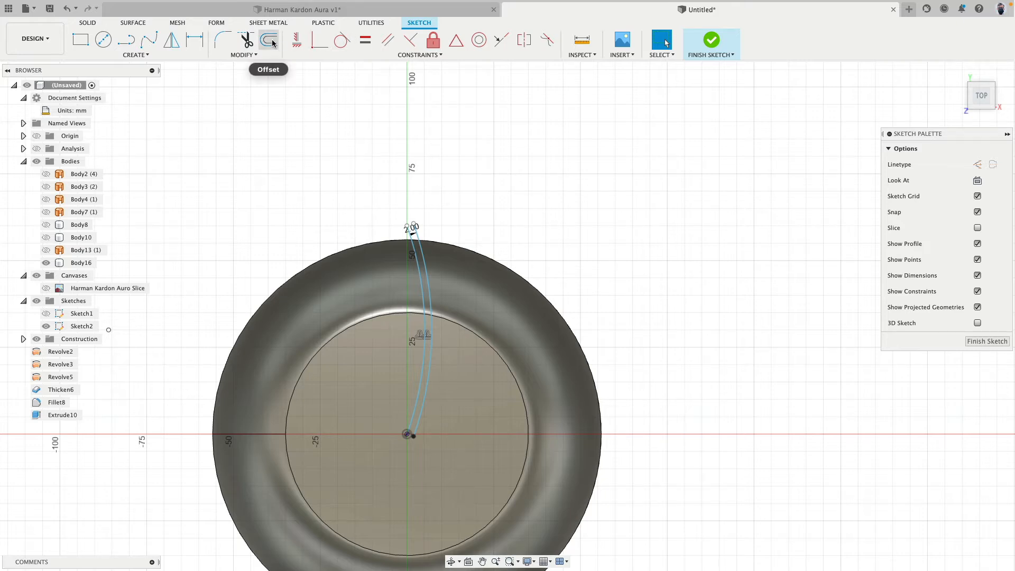
Project the dome's inner top circle and outer circular edge into the sketch.
{"action": "left_click", "coordinate": [136, 54]}
{"action": "mouse_move", "coordinate": [140, 223]}
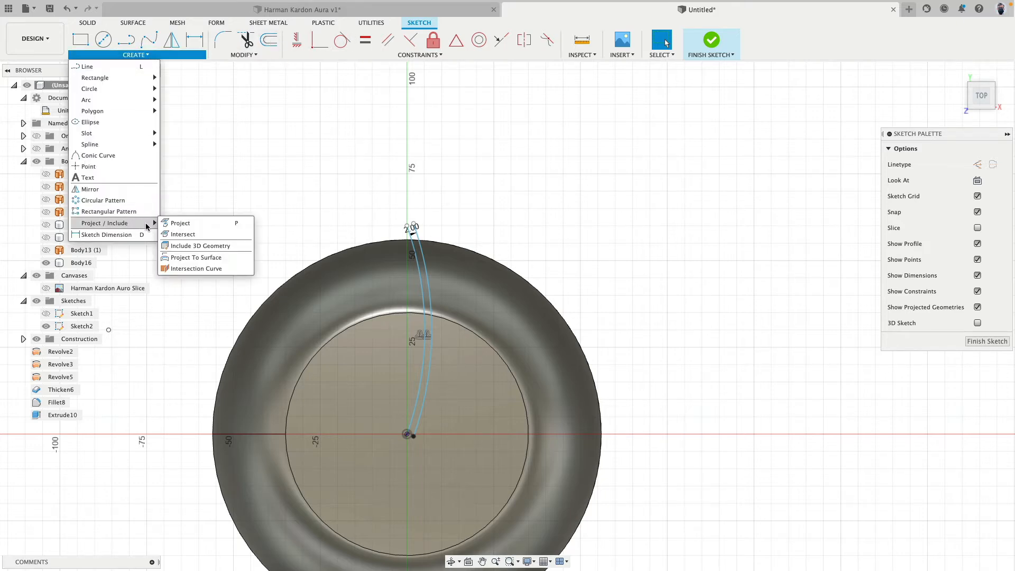
{"action": "left_click", "coordinate": [174, 223]}
{"action": "left_click", "coordinate": [398, 313]}
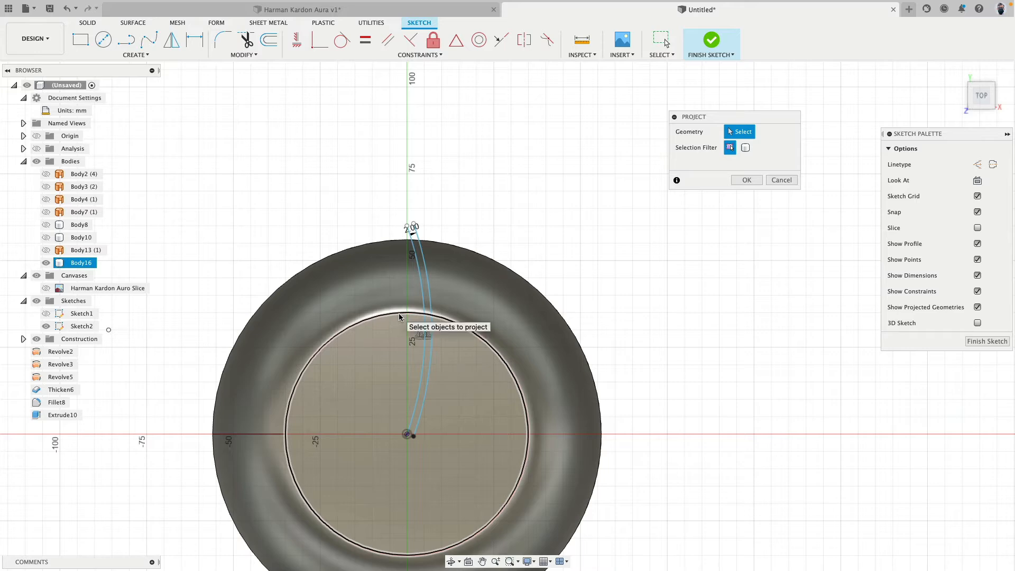
{"action": "left_click", "coordinate": [388, 243]}
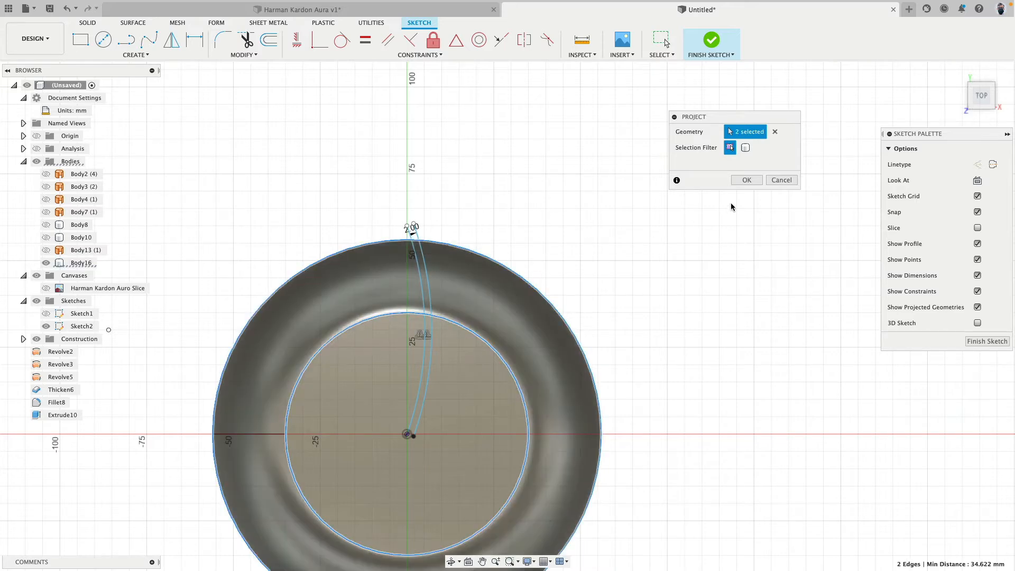
{"action": "left_click", "coordinate": [743, 180]}
Extrude the narrow curved profile between the two arcs and the projected circles about 46 mm downward through the dome.
{"action": "scroll", "coordinate": [438, 209], "scroll_direction": "up", "scroll_amount": 5}
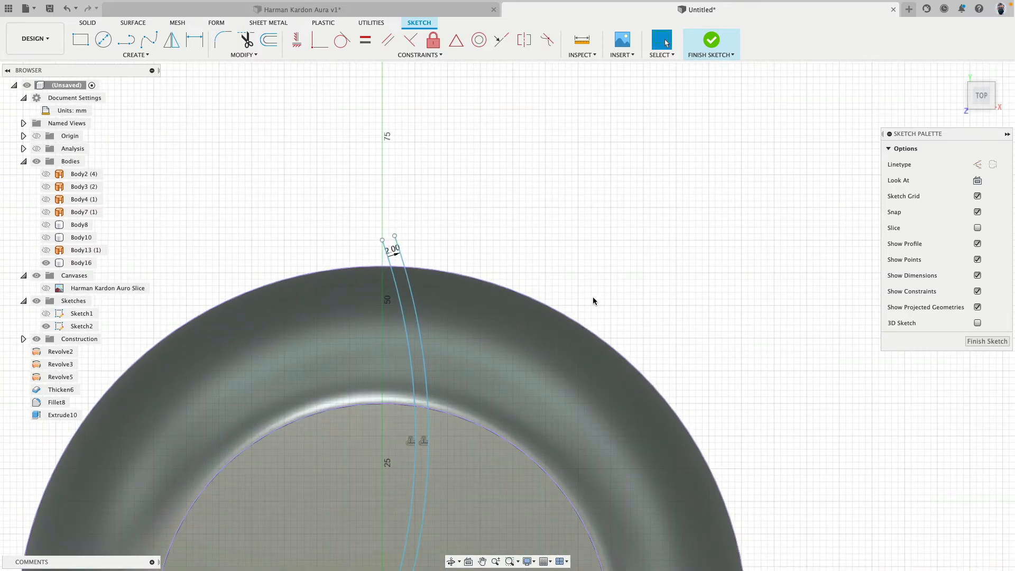
{"action": "scroll", "coordinate": [616, 323], "scroll_direction": "down", "scroll_amount": 4}
{"action": "middle_click_drag", "start_coordinate": [658, 350], "coordinate": [589, 294], "text": "shift"}
{"action": "scroll", "coordinate": [719, 209], "scroll_direction": "down", "scroll_amount": 4}
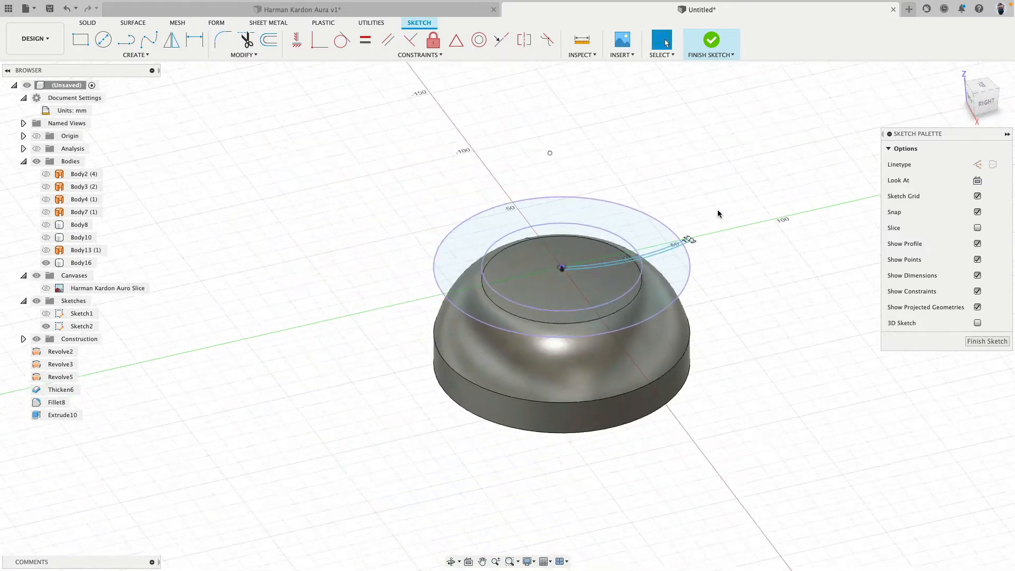
{"action": "scroll", "coordinate": [718, 212], "scroll_direction": "up", "scroll_amount": 4}
{"action": "middle_click_drag", "start_coordinate": [682, 275], "coordinate": [554, 224]}
{"action": "scroll", "coordinate": [553, 223], "scroll_direction": "up", "scroll_amount": 3}
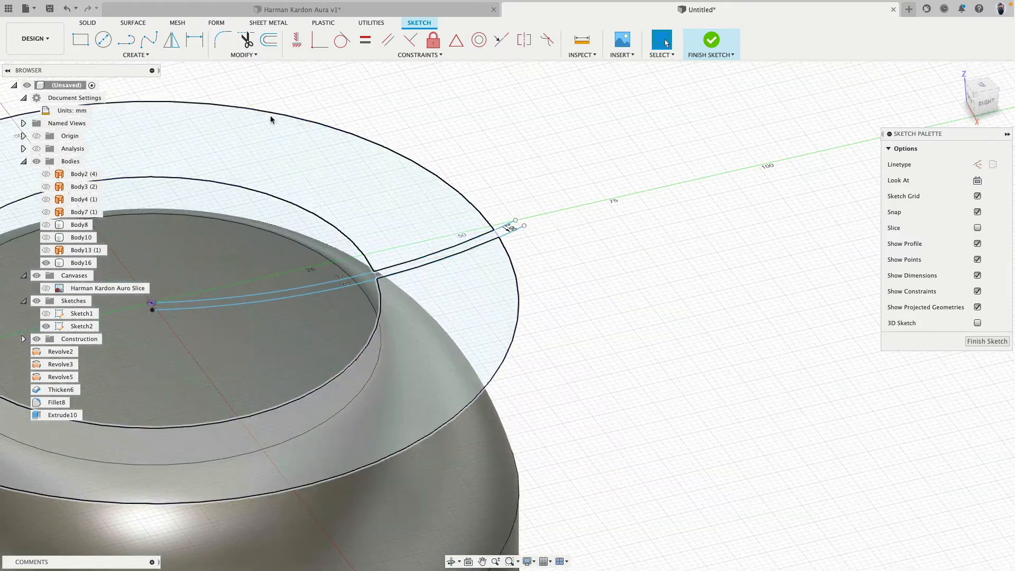
{"action": "left_click", "coordinate": [99, 26]}
{"action": "left_click", "coordinate": [127, 46]}
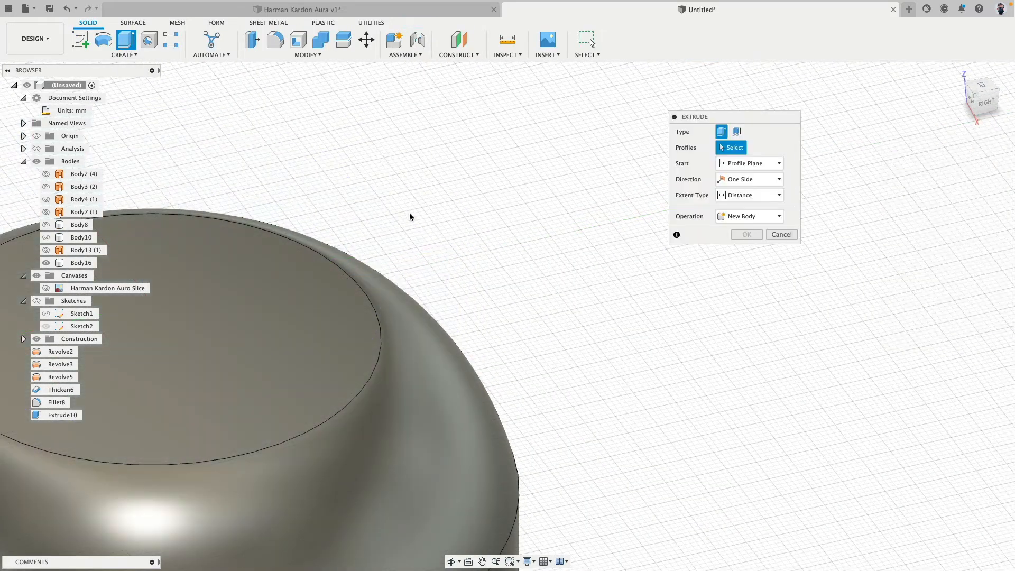
{"action": "left_click", "coordinate": [36, 301]}
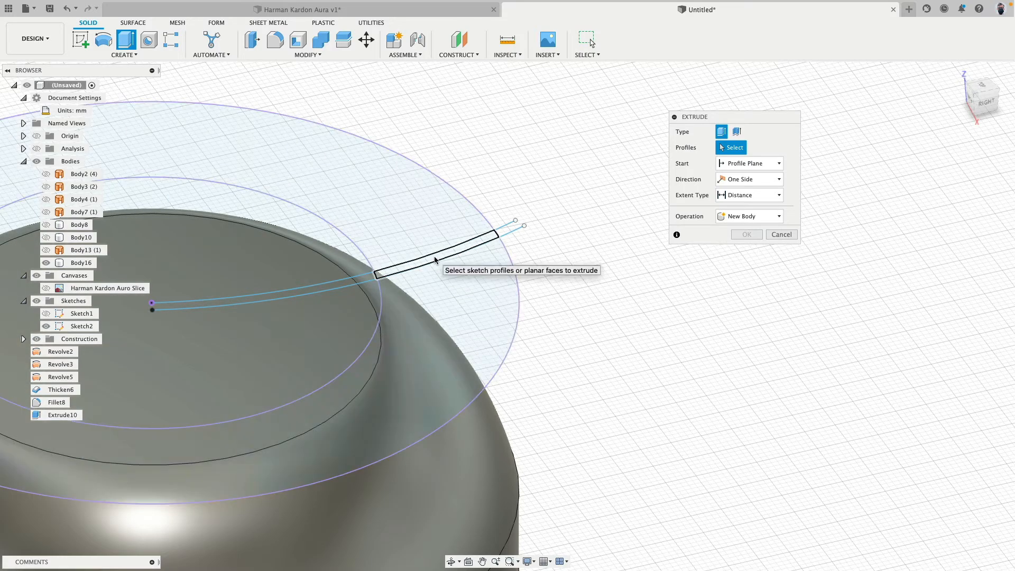
{"action": "left_click", "coordinate": [460, 247]}
{"action": "left_click_drag", "start_coordinate": [436, 245], "coordinate": [554, 444]}
{"action": "middle_click_drag", "start_coordinate": [554, 444], "coordinate": [333, 341], "text": "shift"}
{"action": "left_click_drag", "start_coordinate": [319, 316], "coordinate": [319, 330]}
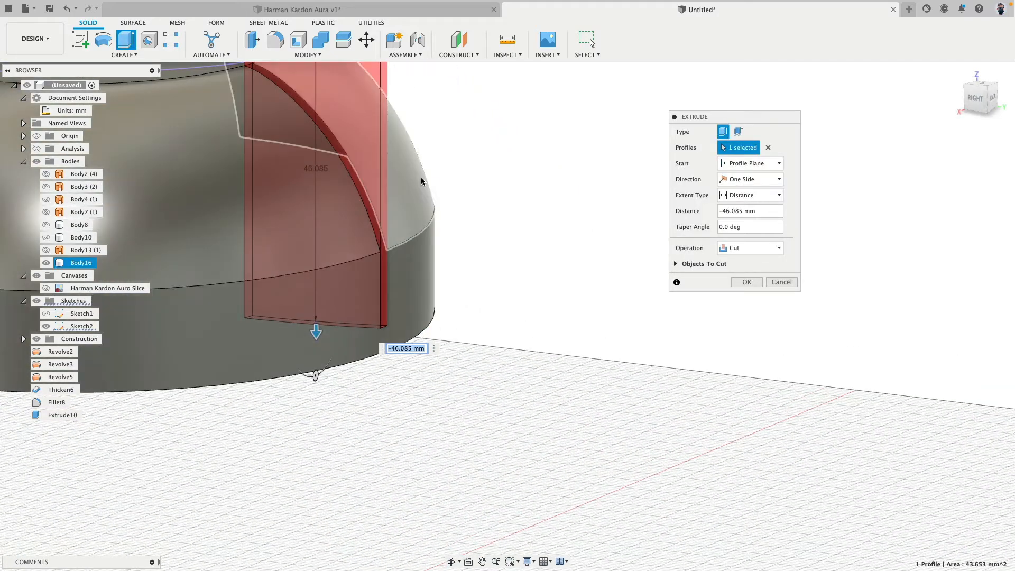
Set the strip extrusion's operation to New Body and complete it.
{"action": "middle_click_drag", "start_coordinate": [421, 177], "coordinate": [554, 317]}
{"action": "left_click", "coordinate": [734, 247]}
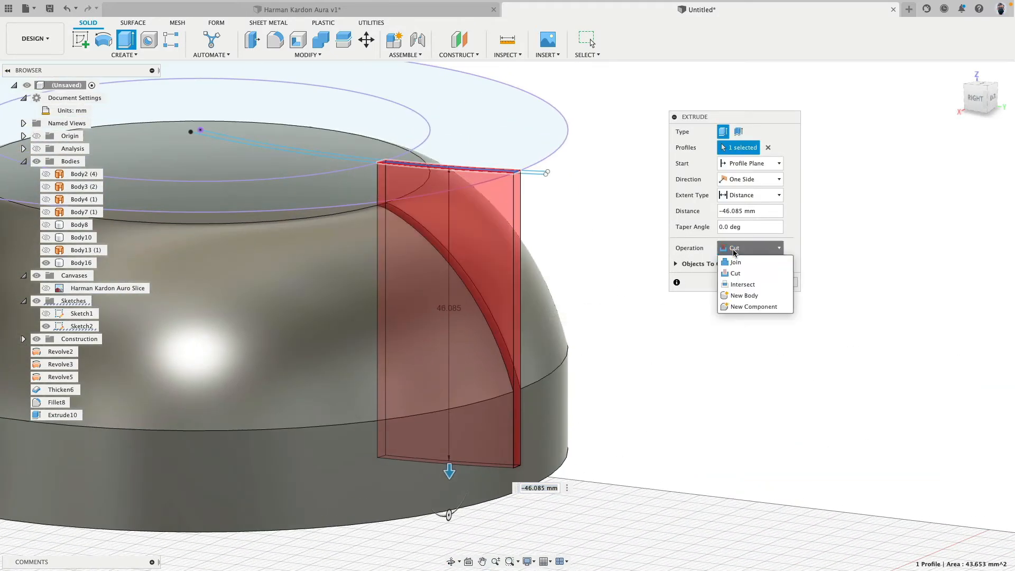
{"action": "left_click", "coordinate": [727, 297]}
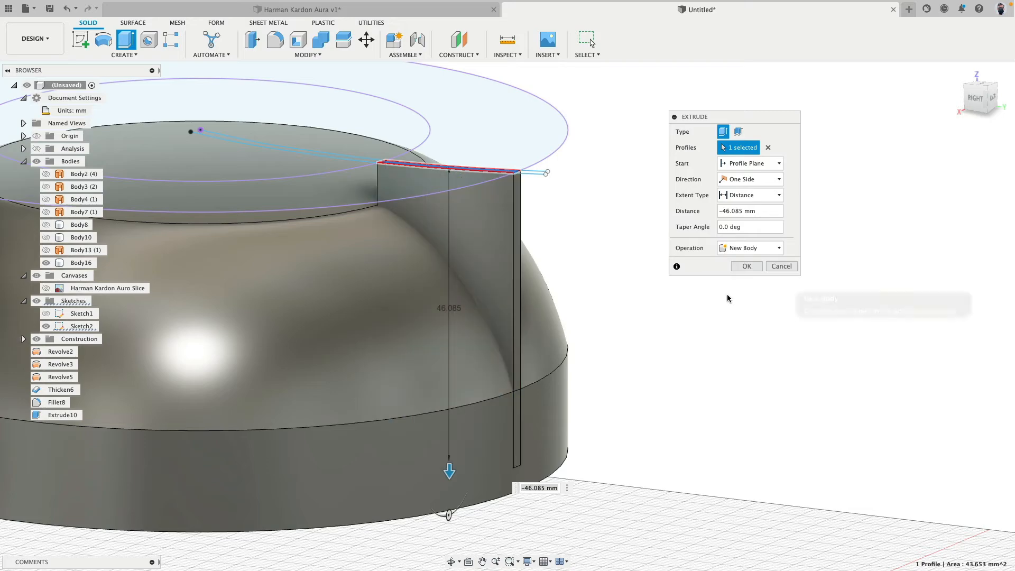
{"action": "left_click", "coordinate": [747, 266]}
Offset the rib's outer end face to a radius of 55 mm.
{"action": "middle_click_drag", "start_coordinate": [628, 242], "coordinate": [519, 208], "text": "shift"}
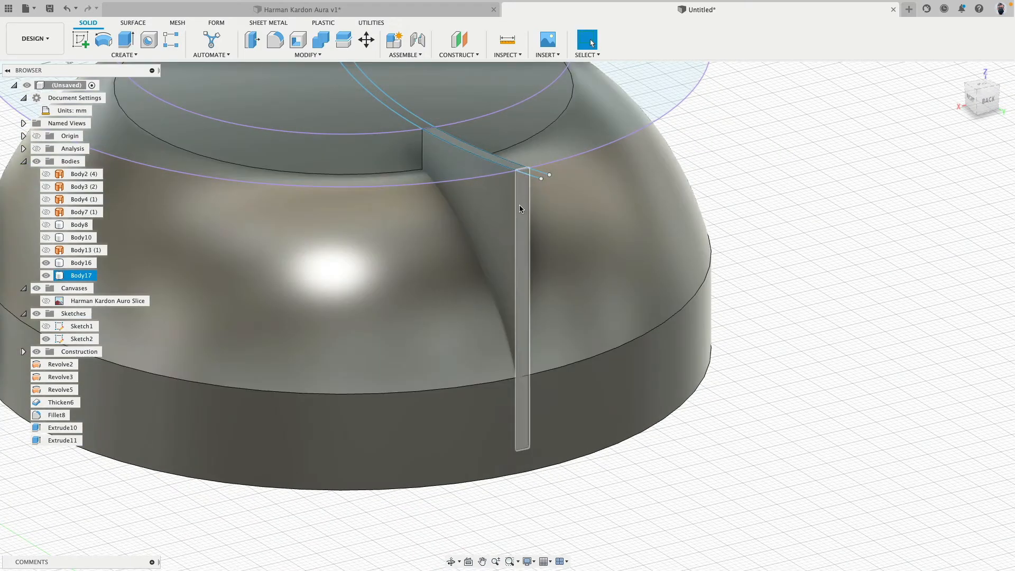
{"action": "left_click", "coordinate": [522, 208]}
{"action": "key", "text": "q"}
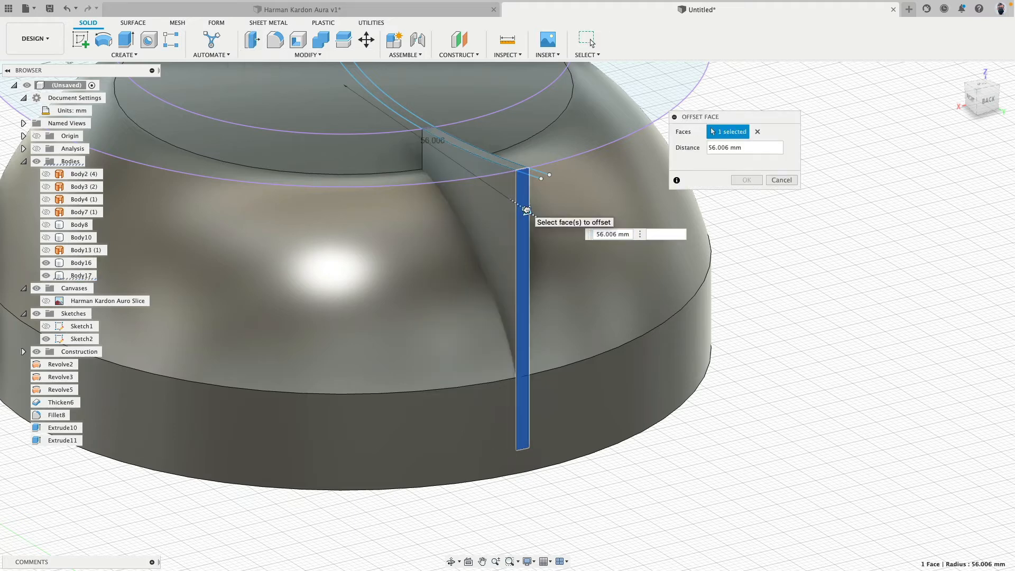
{"action": "left_click_drag", "start_coordinate": [527, 210], "coordinate": [521, 207]}
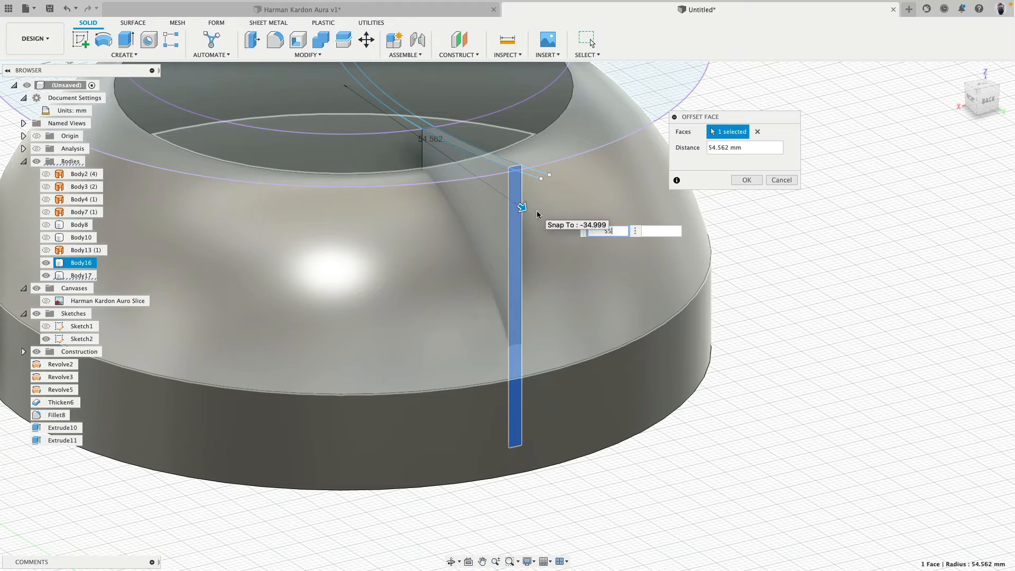
{"action": "type", "text": "55"}
{"action": "key", "text": "Return"}
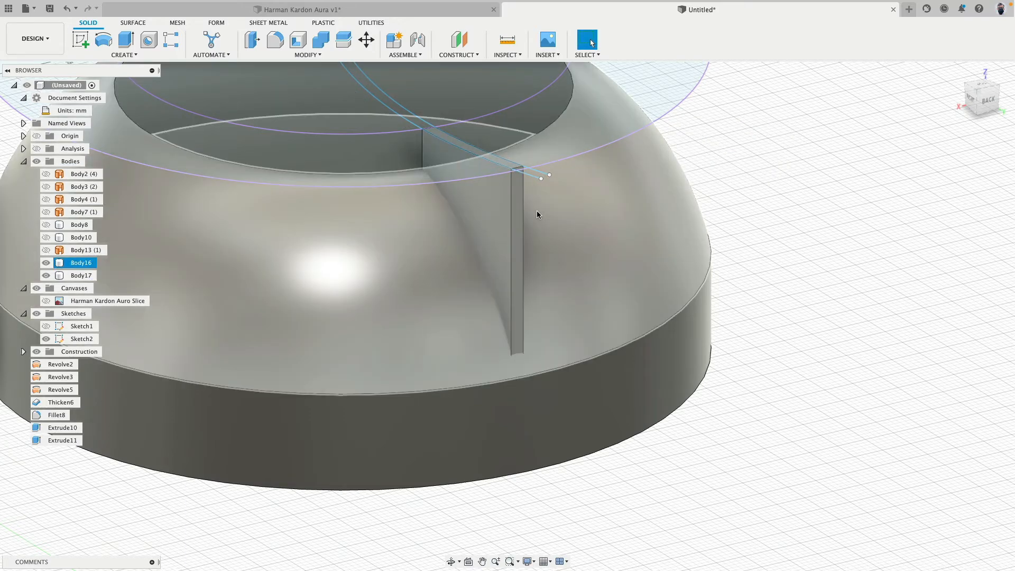
Offset the rib's inner end face to a radius of 36 mm.
{"action": "middle_click_drag", "start_coordinate": [537, 211], "coordinate": [483, 176], "text": "shift"}
{"action": "left_click", "coordinate": [429, 159]}
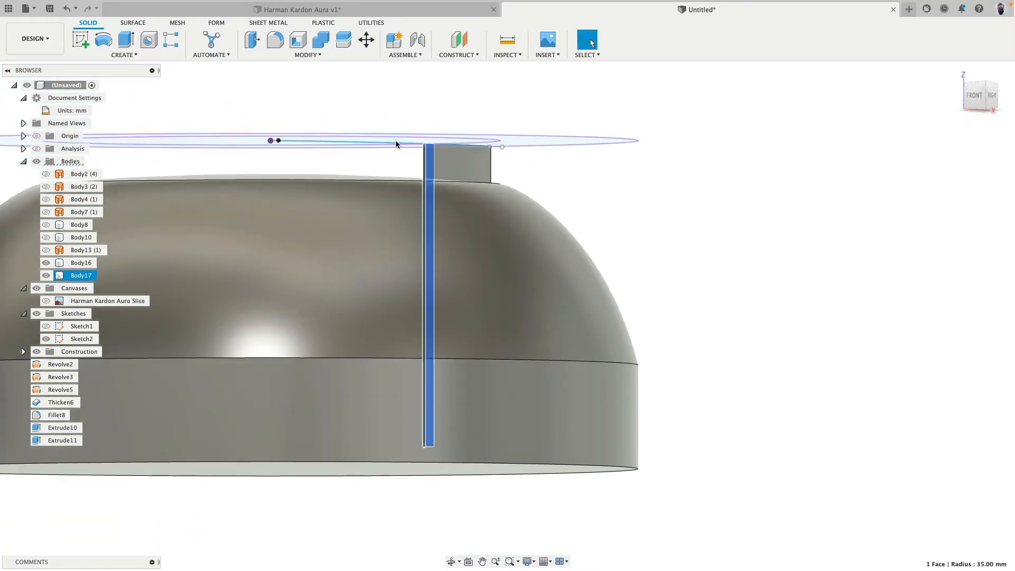
{"action": "left_click", "coordinate": [252, 40]}
{"action": "middle_click_drag", "start_coordinate": [322, 124], "coordinate": [594, 243], "text": "shift"}
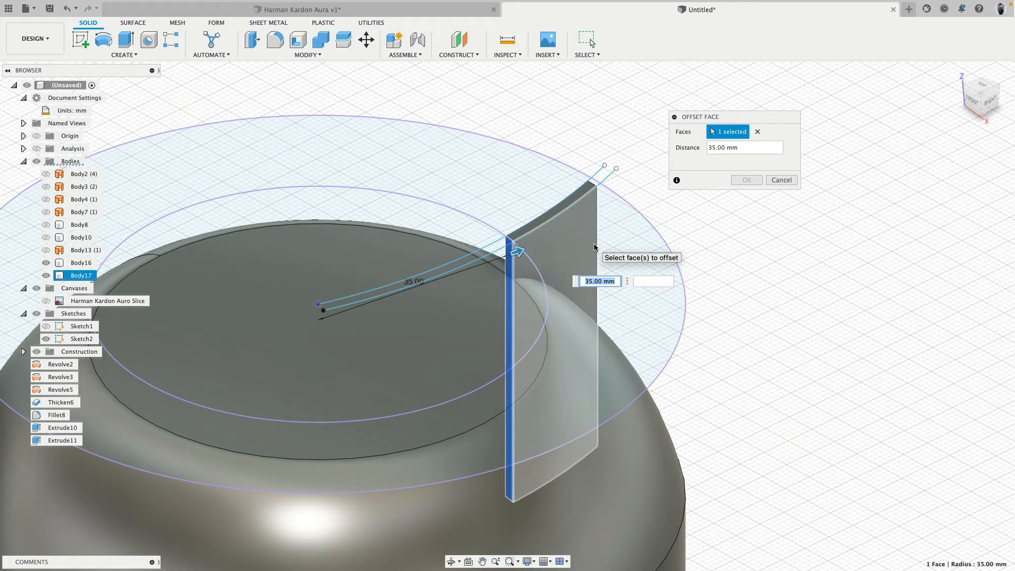
{"action": "type", "text": "36"}
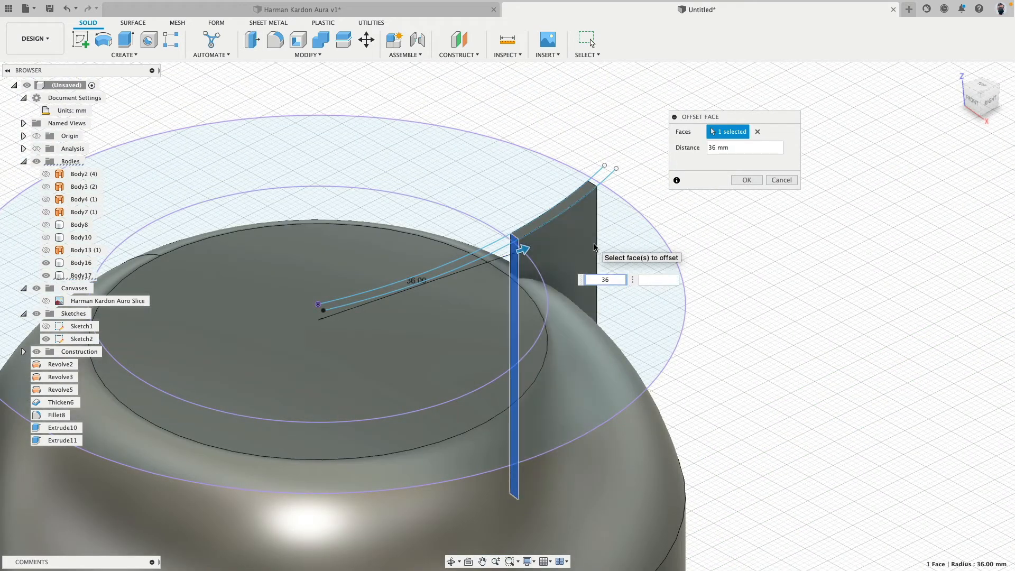
{"action": "key", "text": "Return"}
Hide the arc sketch so that only the dome and the rib are shown.
{"action": "mouse_move", "coordinate": [865, 276]}
{"action": "middle_mouse_down", "text": "shift"}
{"action": "mouse_move", "coordinate": [856, 267]}
{"action": "mouse_move", "coordinate": [875, 277]}
{"action": "mouse_move", "coordinate": [861, 289]}
{"action": "middle_mouse_up", "text": "shift"}
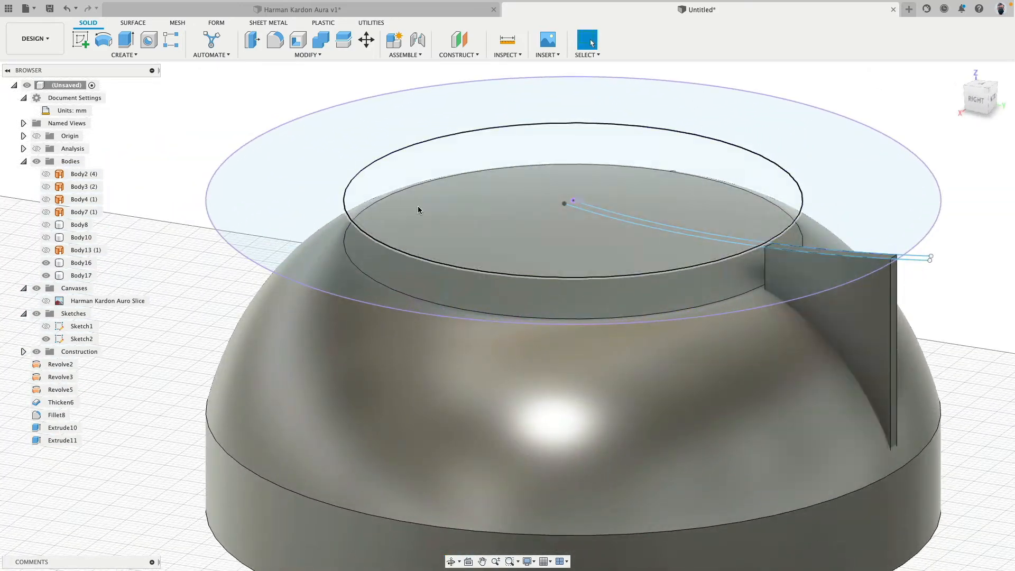
{"action": "scroll", "coordinate": [377, 238], "scroll_direction": "down", "scroll_amount": 5}
{"action": "left_click", "coordinate": [46, 338]}
{"action": "mouse_move", "coordinate": [267, 204]}
{"action": "middle_mouse_down", "text": "shift"}
{"action": "mouse_move", "coordinate": [263, 220]}
{"action": "mouse_move", "coordinate": [263, 182]}
{"action": "mouse_move", "coordinate": [270, 256]}
{"action": "mouse_move", "coordinate": [280, 184]}
{"action": "mouse_move", "coordinate": [281, 263]}
{"action": "mouse_move", "coordinate": [288, 256]}
{"action": "middle_mouse_up", "text": "shift"}
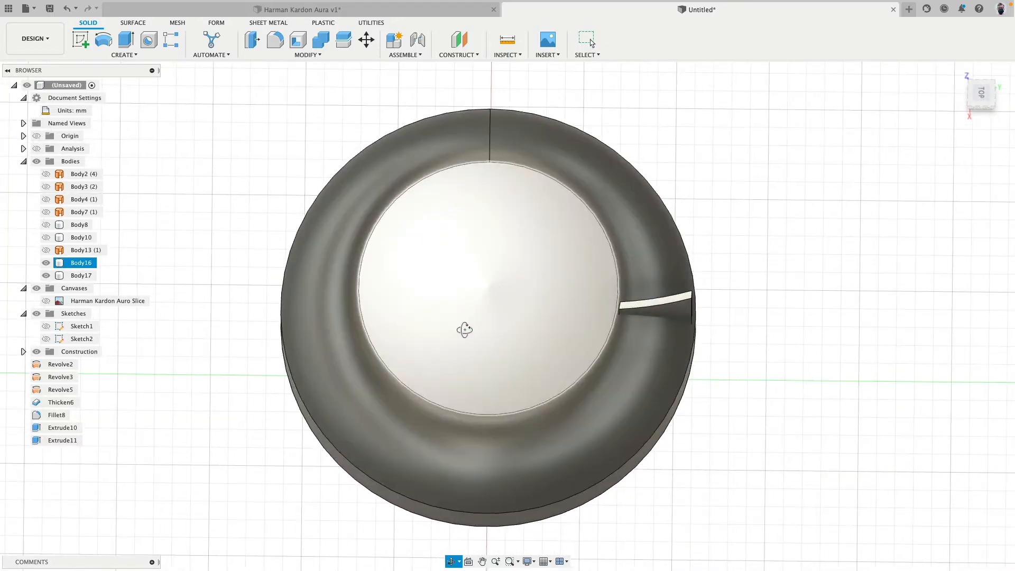
{"action": "middle_click_drag", "start_coordinate": [464, 329], "coordinate": [483, 299], "text": "shift"}
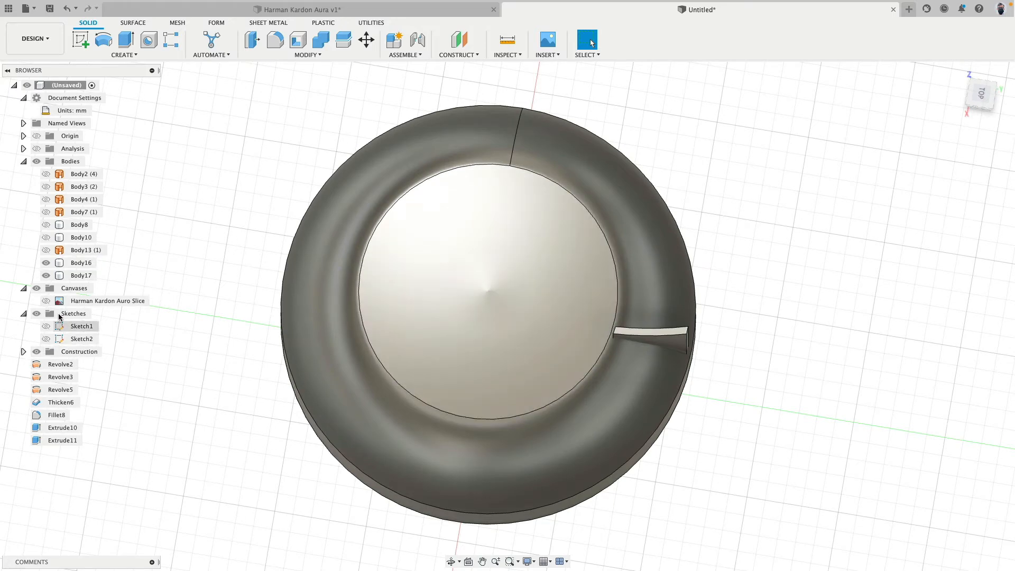
{"action": "left_click", "coordinate": [47, 328]}
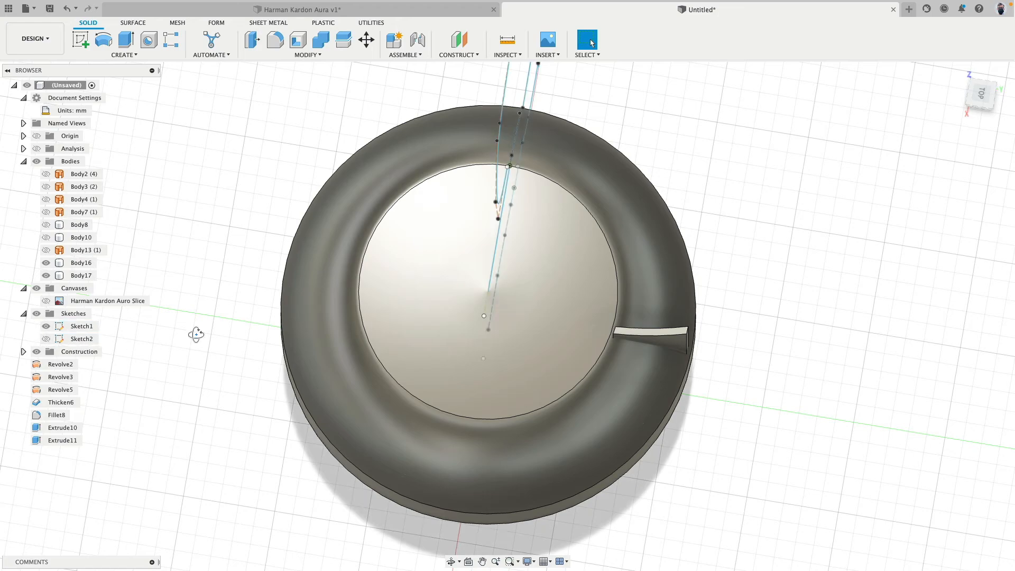
{"action": "mouse_move", "coordinate": [196, 335]}
{"action": "middle_mouse_down", "text": "shift"}
{"action": "mouse_move", "coordinate": [254, 286]}
{"action": "mouse_move", "coordinate": [245, 267]}
{"action": "mouse_move", "coordinate": [539, 261]}
{"action": "middle_mouse_up", "text": "shift"}
{"action": "scroll", "coordinate": [521, 259], "scroll_direction": "up", "scroll_amount": 5}
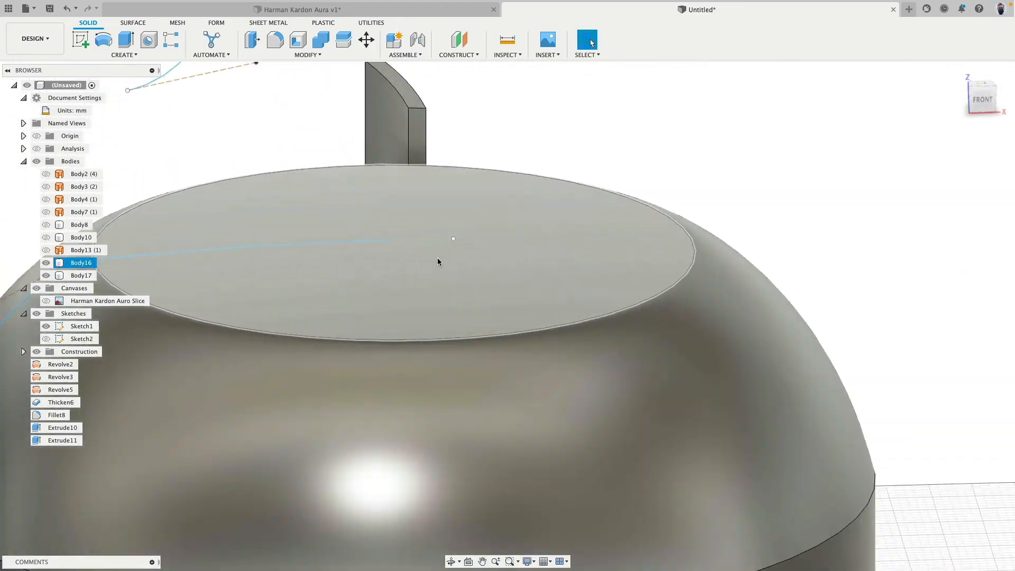
{"action": "middle_click_drag", "start_coordinate": [438, 259], "coordinate": [399, 254], "text": "shift"}
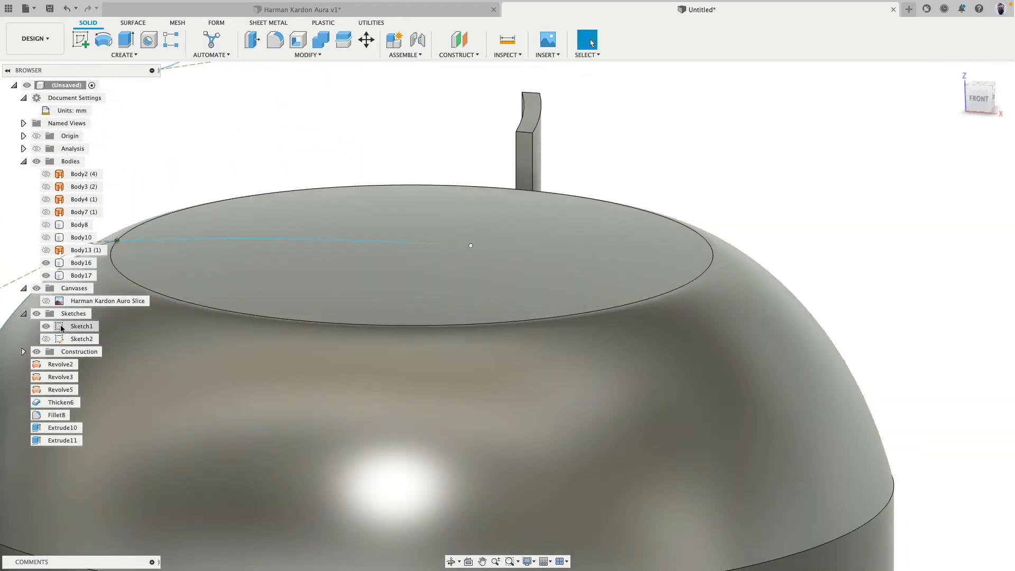
{"action": "double_click", "coordinate": [80, 326]}
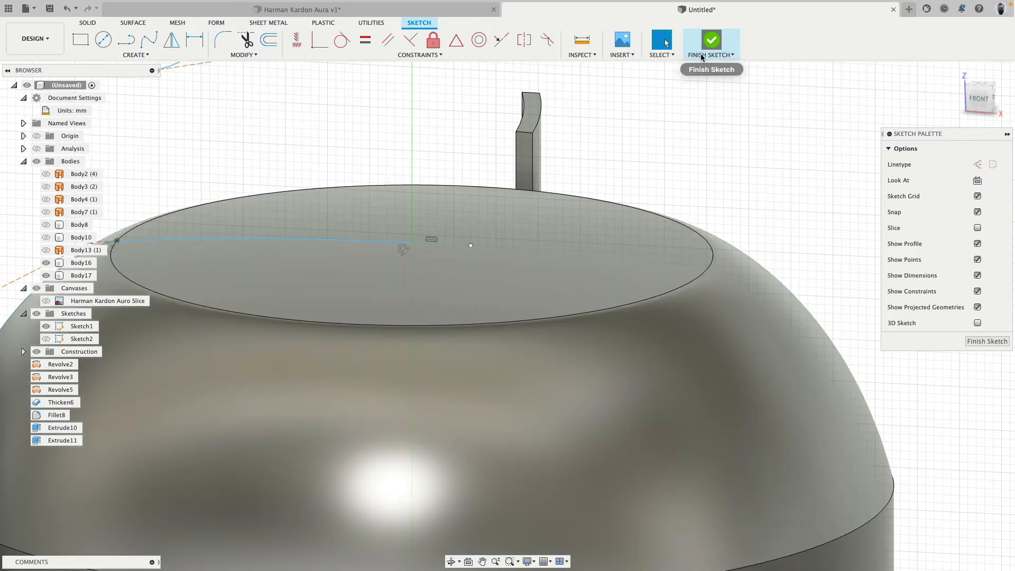
{"action": "left_click", "coordinate": [711, 40]}
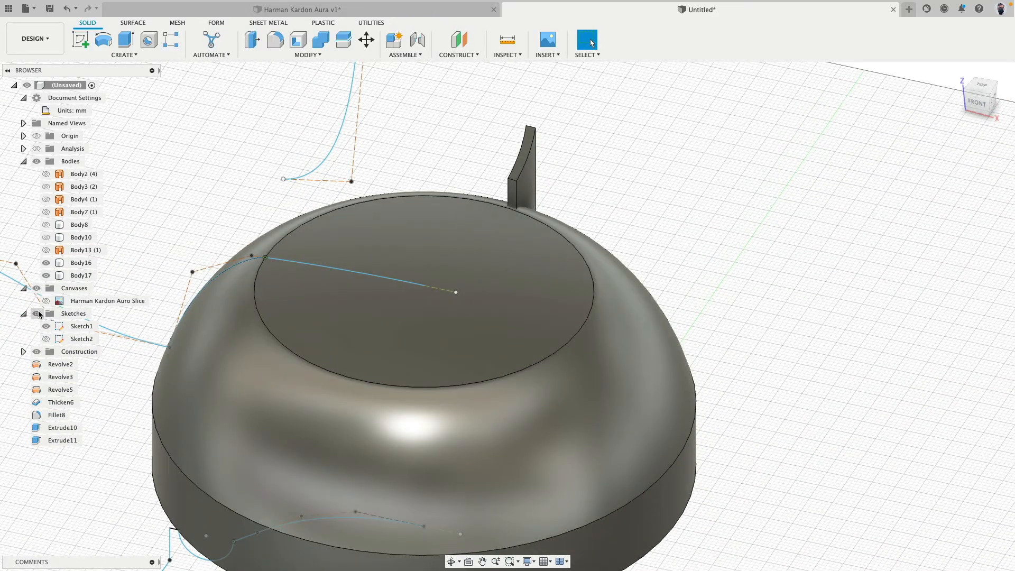
{"action": "left_click", "coordinate": [38, 313]}
Create a circular pattern of the curved rib body around the vertical Z axis with full distribution and a quantity of 60.
{"action": "middle_click_drag", "start_coordinate": [307, 254], "coordinate": [320, 286], "text": "shift"}
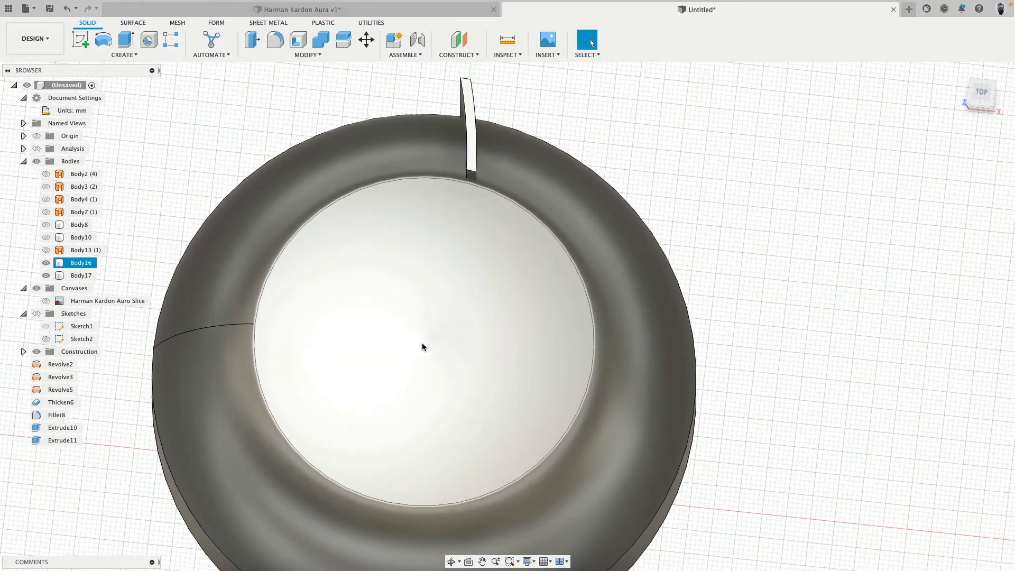
{"action": "middle_click_drag", "start_coordinate": [423, 344], "coordinate": [702, 191], "text": "shift"}
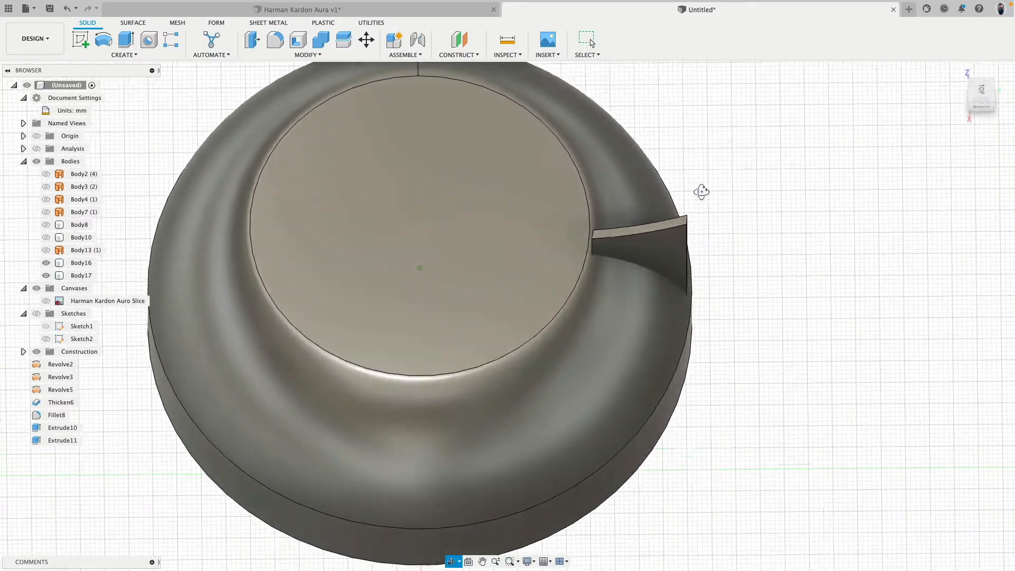
{"action": "left_click", "coordinate": [120, 57]}
{"action": "mouse_move", "coordinate": [138, 268]}
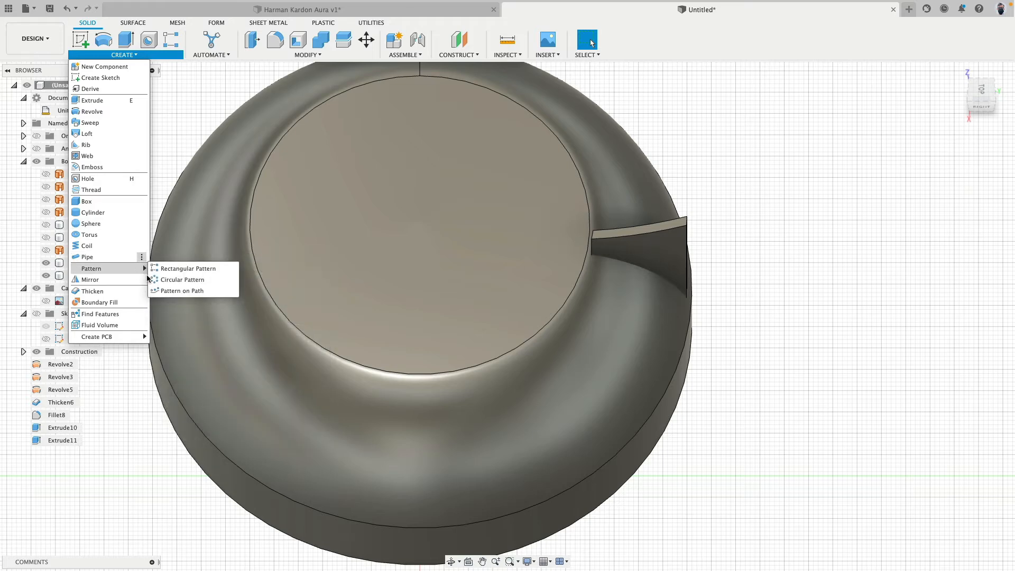
{"action": "left_click", "coordinate": [170, 279]}
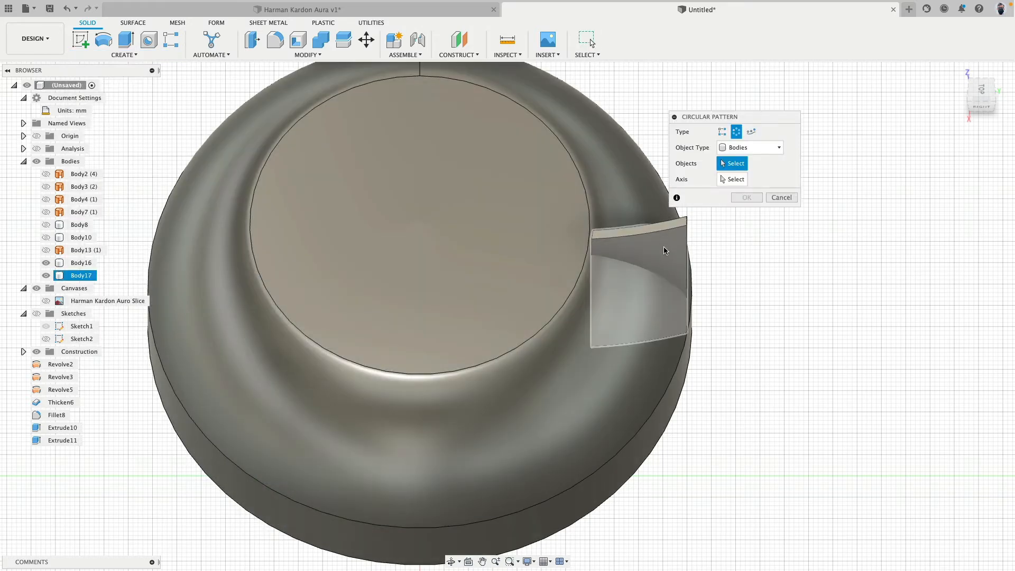
{"action": "left_click", "coordinate": [665, 251]}
{"action": "scroll", "coordinate": [753, 316], "scroll_direction": "down", "scroll_amount": 3}
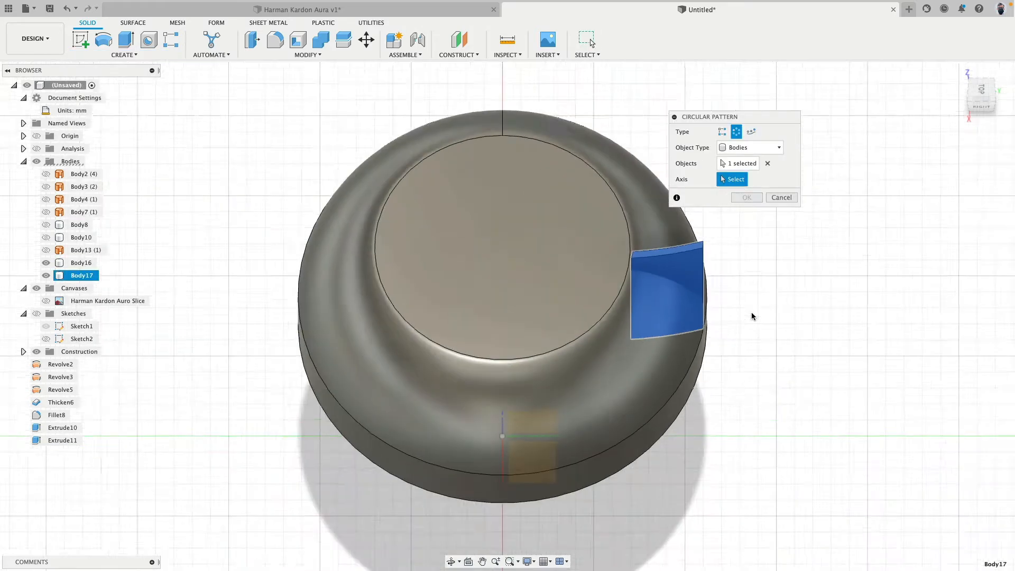
{"action": "scroll", "coordinate": [753, 316], "scroll_direction": "down", "scroll_amount": 2}
{"action": "middle_click_drag", "start_coordinate": [738, 404], "coordinate": [762, 346], "text": "shift"}
{"action": "left_click", "coordinate": [546, 443]}
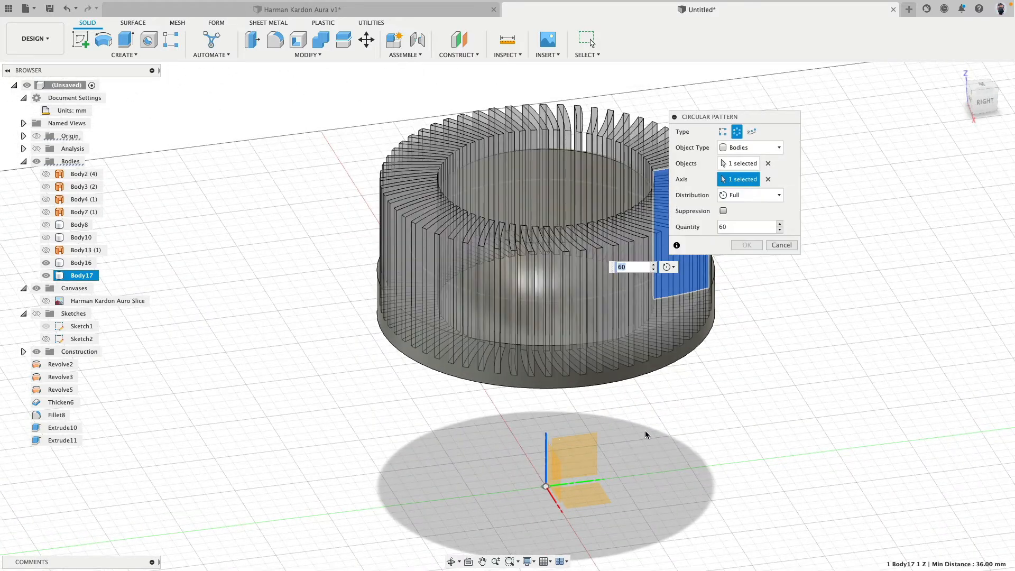
{"action": "middle_click_drag", "start_coordinate": [694, 400], "coordinate": [589, 422]}
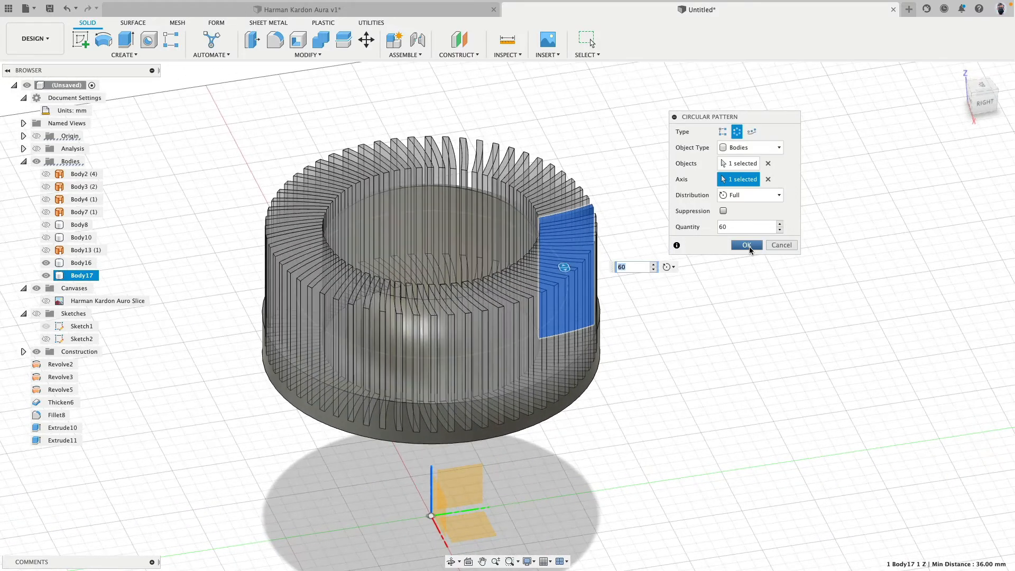
Cut all 60 patterned ribs out of the dome body with Combine, without keeping the tool bodies.
{"action": "left_click", "coordinate": [320, 43]}
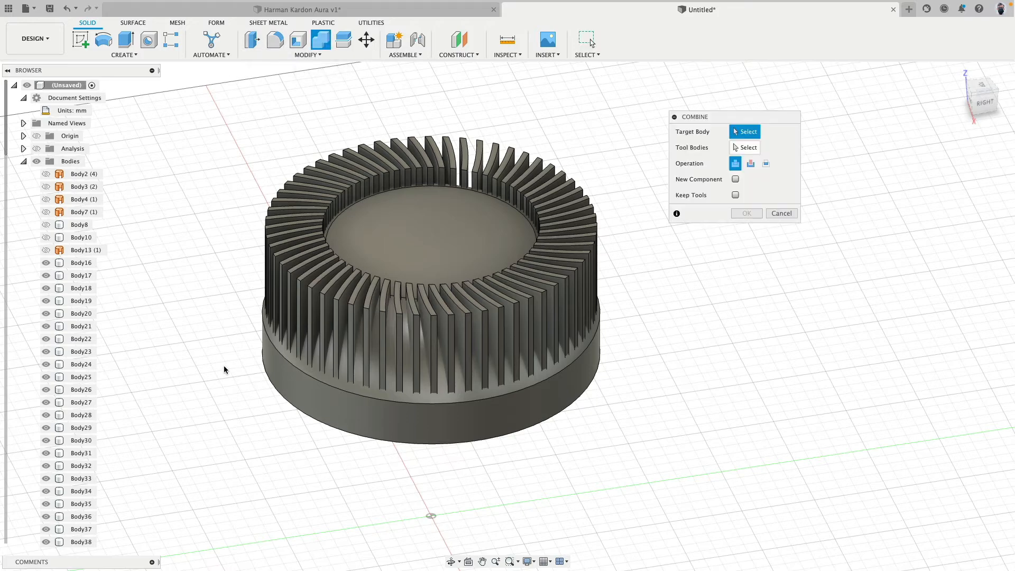
{"action": "middle_click_drag", "start_coordinate": [227, 364], "coordinate": [216, 348], "text": "shift"}
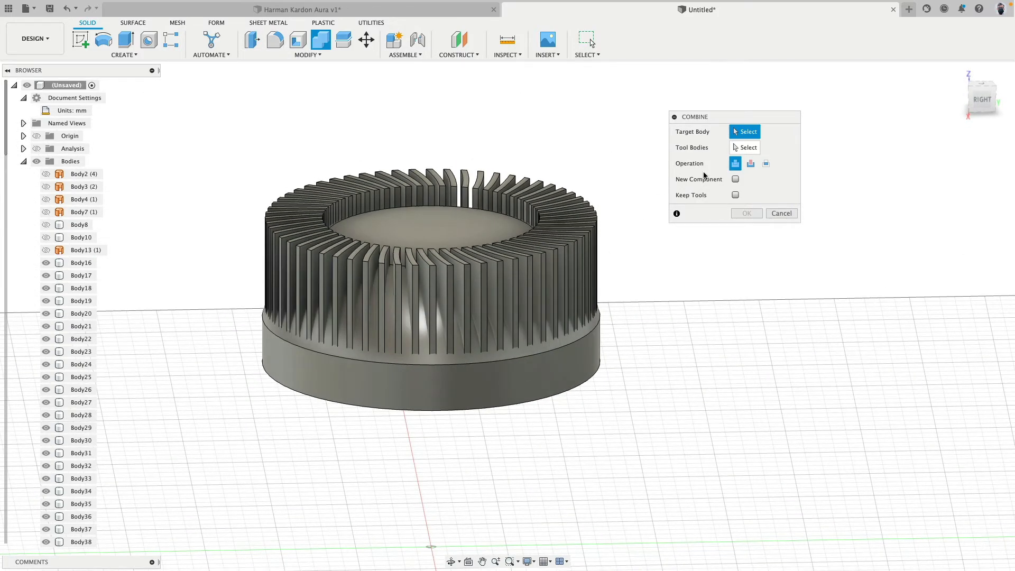
{"action": "left_click", "coordinate": [750, 164]}
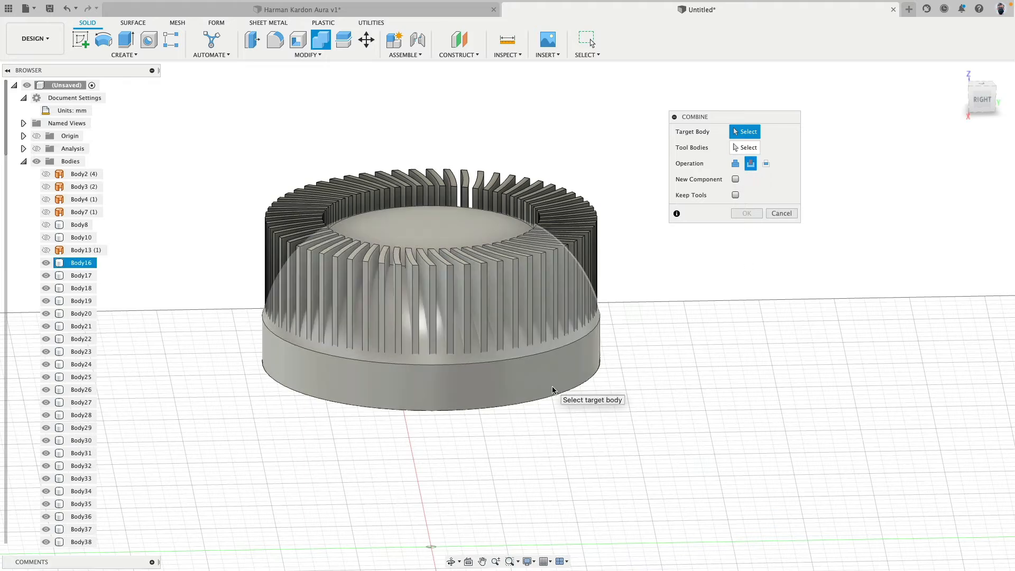
{"action": "left_click", "coordinate": [553, 389]}
{"action": "middle_click_drag", "start_coordinate": [732, 288], "coordinate": [732, 271], "text": "shift"}
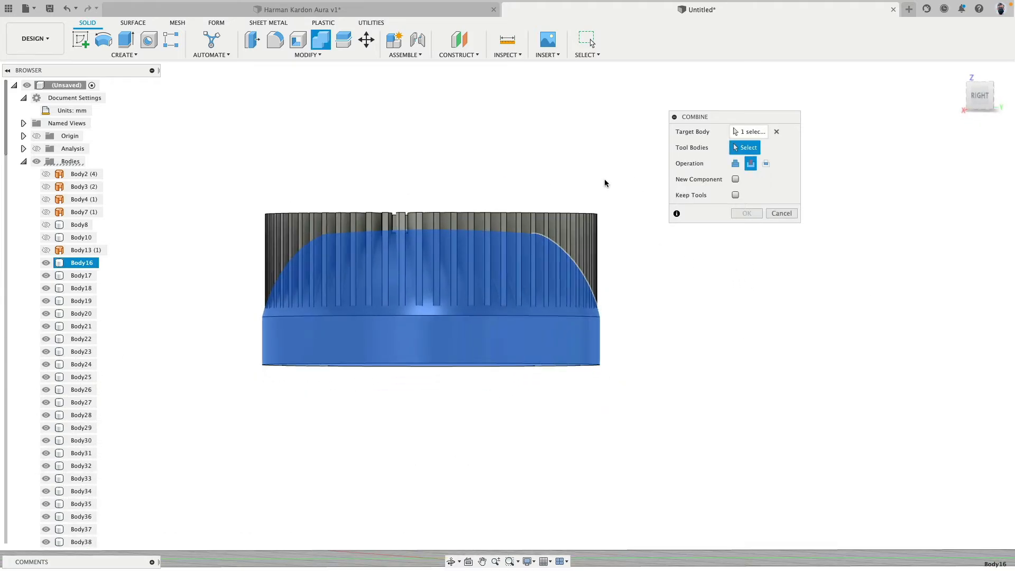
{"action": "left_click_drag", "start_coordinate": [648, 156], "coordinate": [231, 223]}
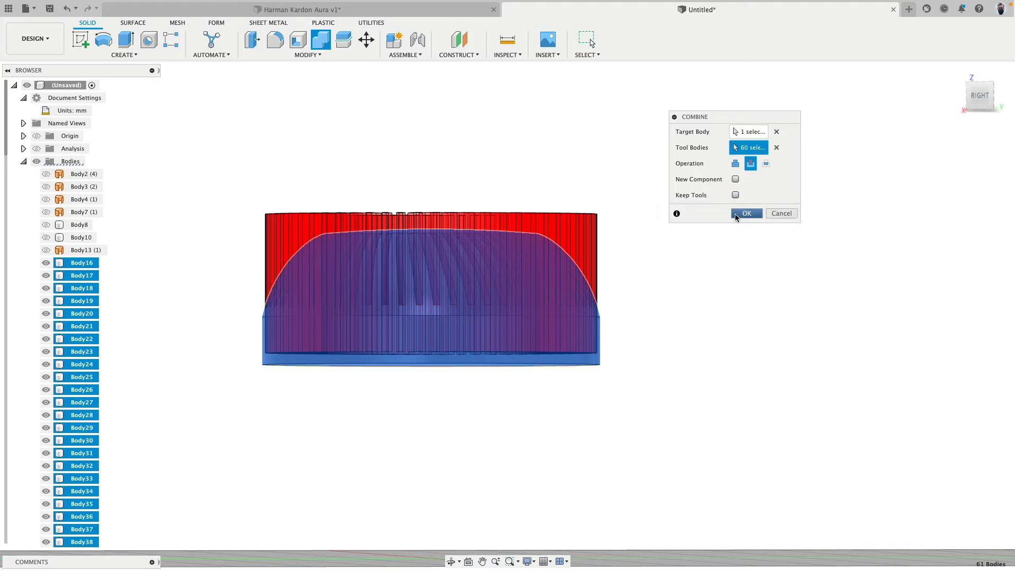
{"action": "left_click", "coordinate": [735, 213]}
Delete the slotted dome's flat bottom face and the cylindrical side face of its base as surface faces.
{"action": "middle_click_drag", "start_coordinate": [734, 217], "coordinate": [625, 301], "text": "shift"}
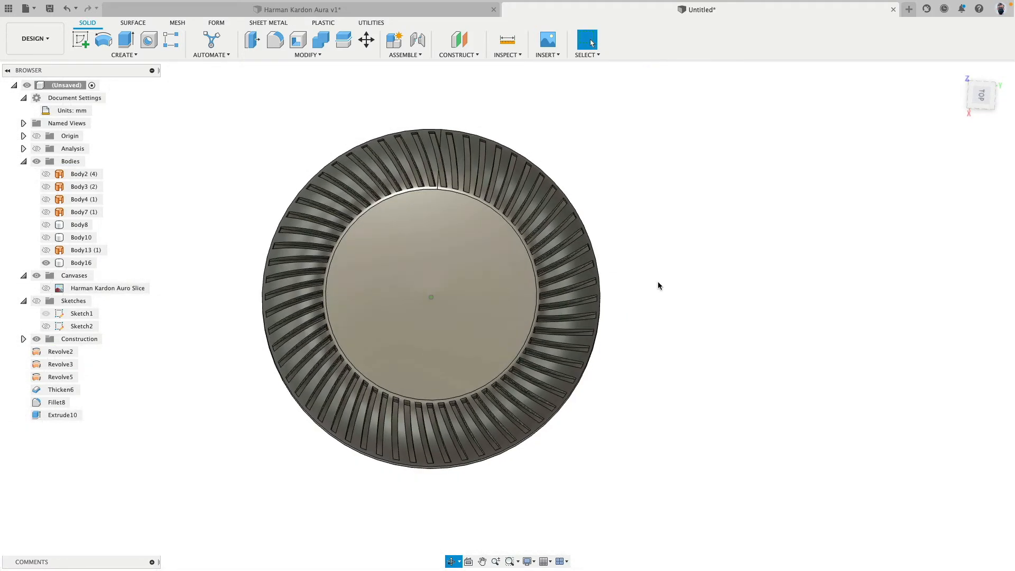
{"action": "left_click", "coordinate": [980, 97]}
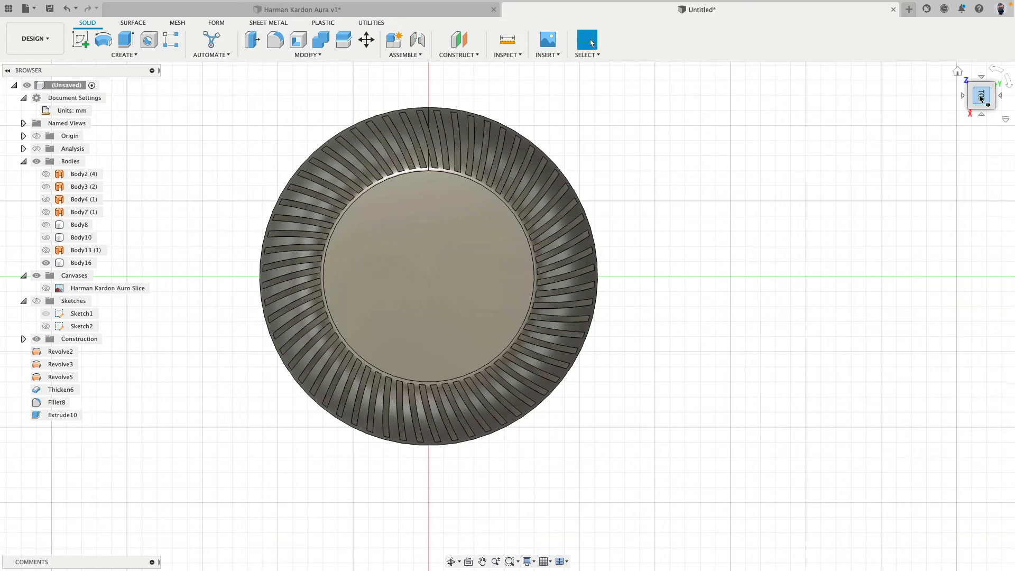
{"action": "middle_click_drag", "start_coordinate": [636, 381], "coordinate": [653, 329], "text": "shift"}
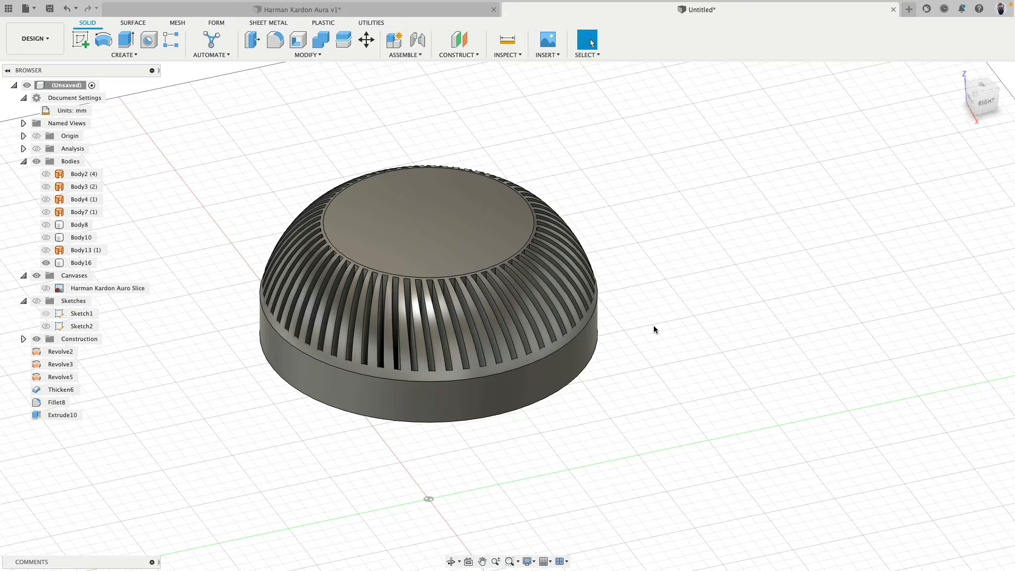
{"action": "middle_click_drag", "start_coordinate": [649, 357], "coordinate": [602, 284], "text": "shift"}
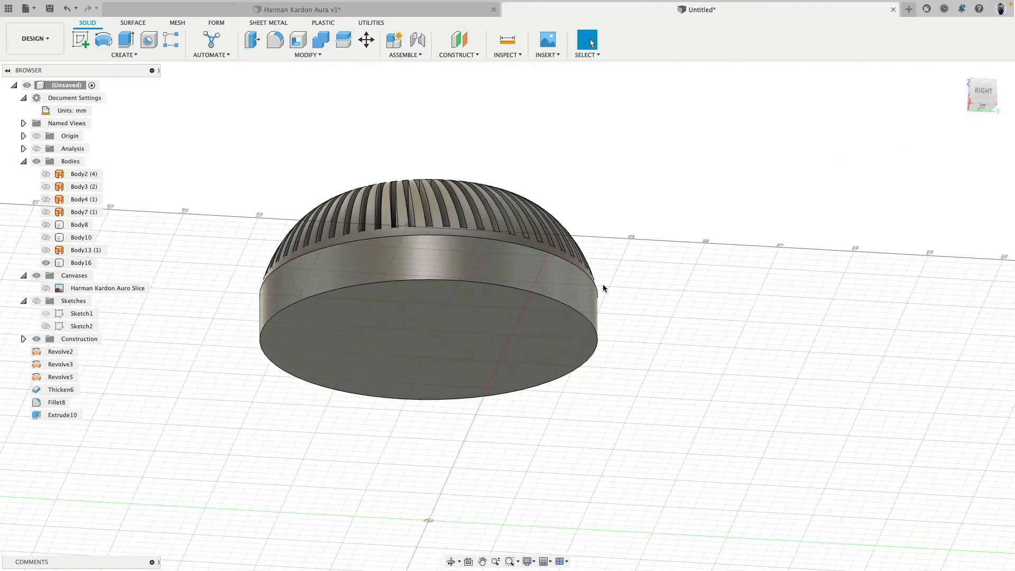
{"action": "left_click", "coordinate": [132, 22]}
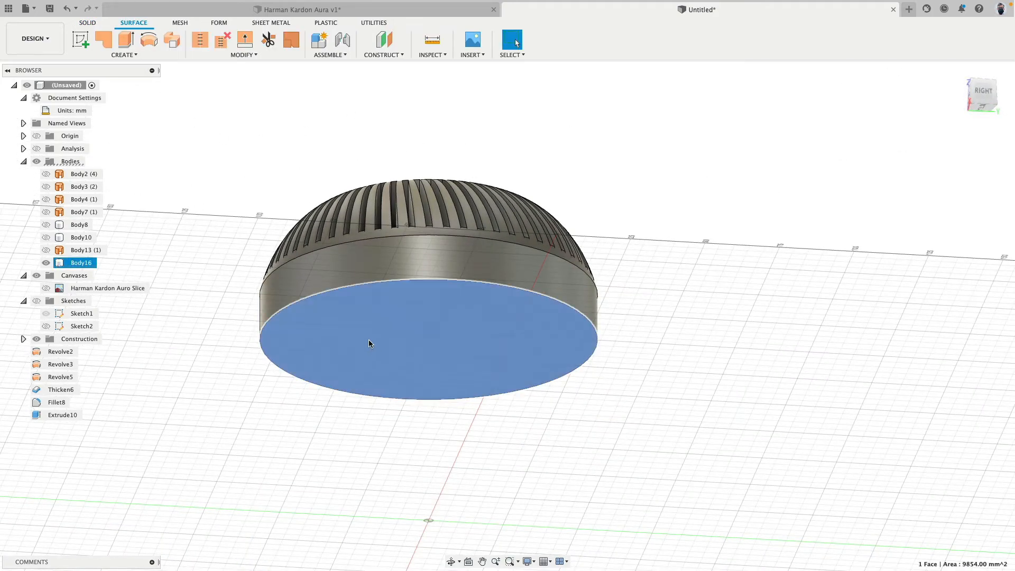
{"action": "left_click", "coordinate": [369, 339]}
{"action": "key", "text": "Delete"}
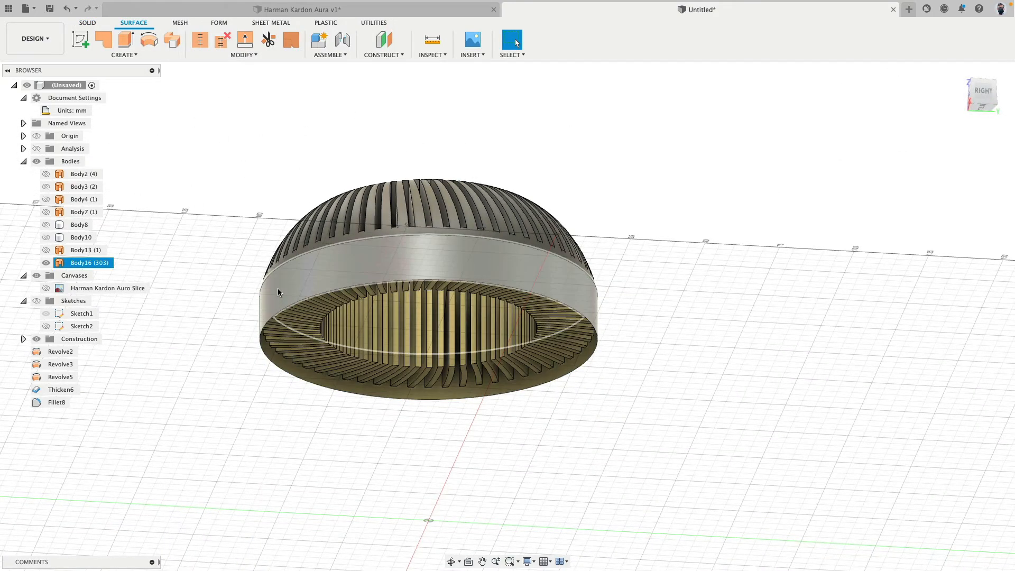
{"action": "left_click", "coordinate": [277, 289]}
{"action": "key", "text": "Delete"}
Show the wide revolved surface Body13 and delete the round top face of the slotted dome.
{"action": "middle_click_drag", "start_coordinate": [229, 268], "coordinate": [169, 288], "text": "shift"}
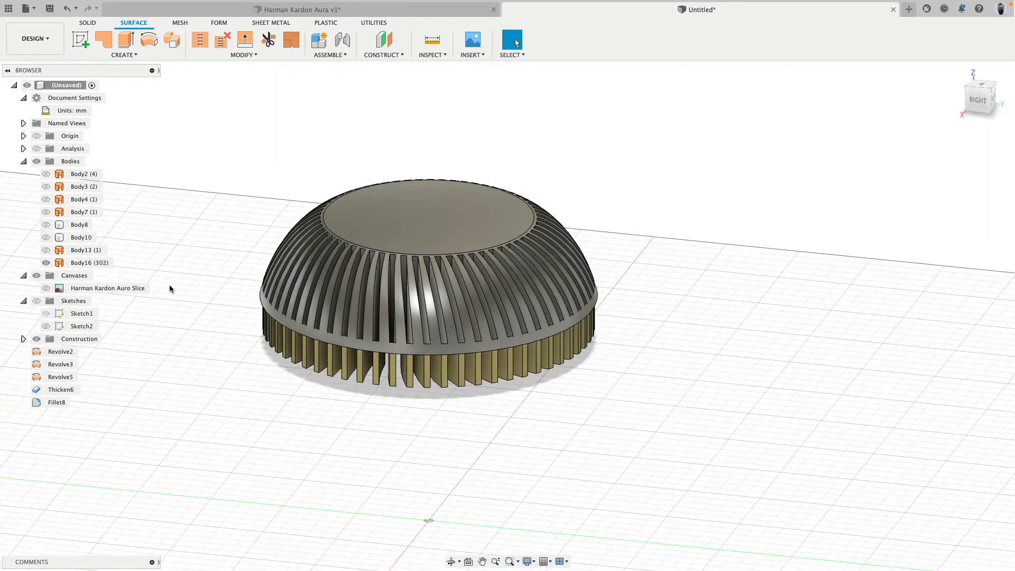
{"action": "left_click", "coordinate": [68, 252]}
{"action": "left_click", "coordinate": [45, 250]}
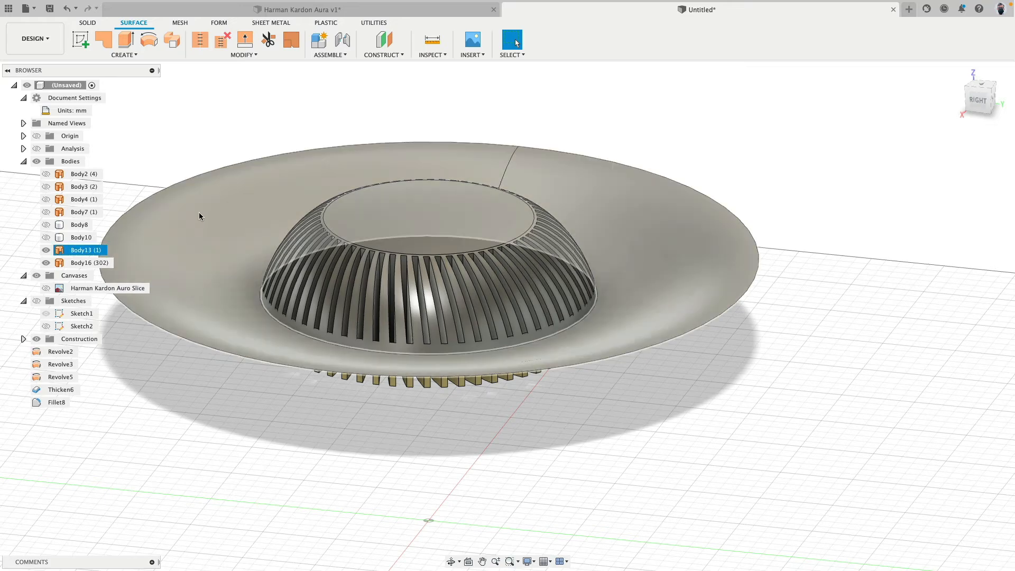
{"action": "middle_click_drag", "start_coordinate": [199, 217], "coordinate": [218, 209], "text": "shift"}
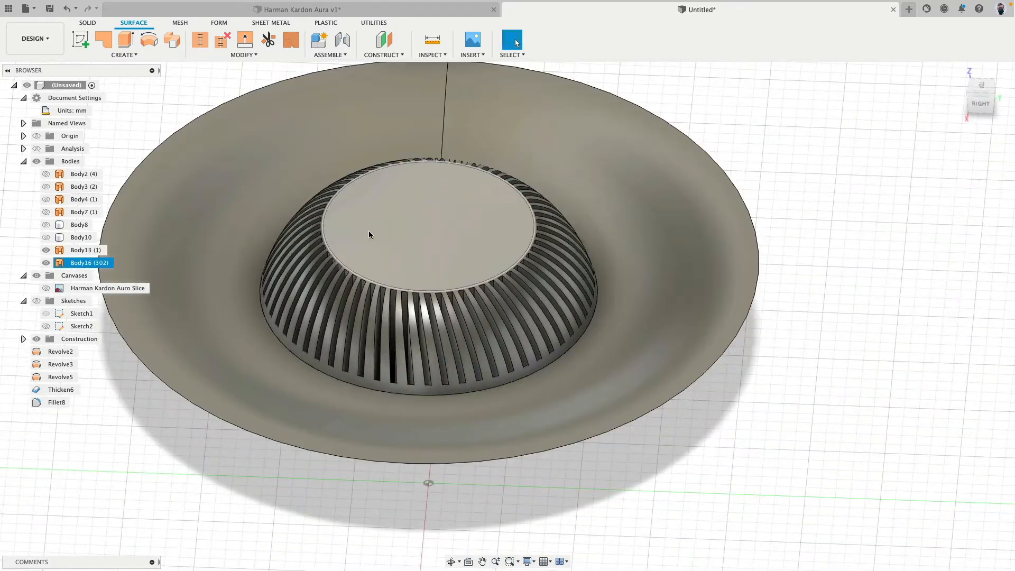
{"action": "left_click", "coordinate": [370, 231]}
{"action": "key", "text": "Delete"}
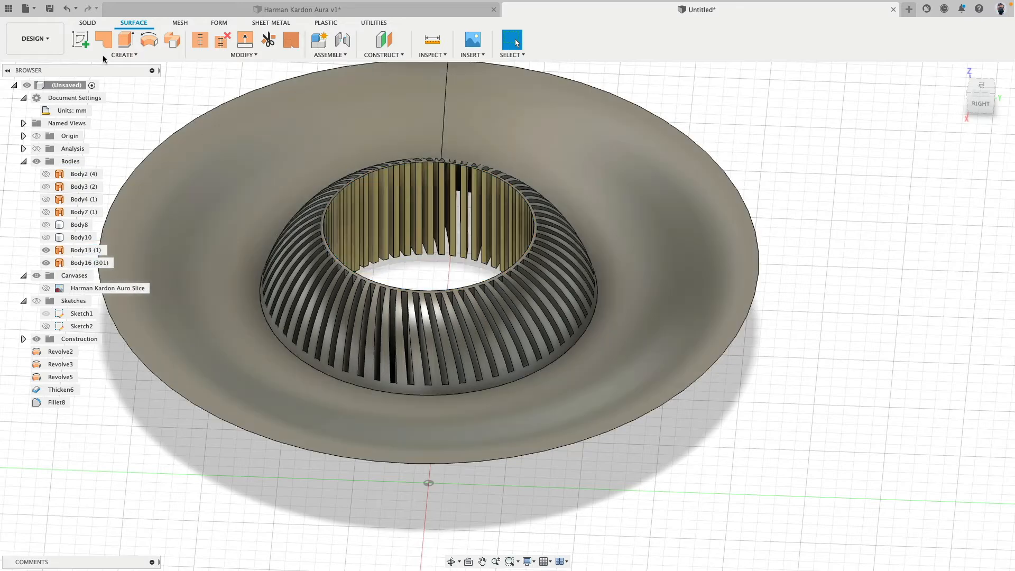
Start a new-body patch over the dome's circular top opening with Curvature (G2) edge continuity.
{"action": "left_click", "coordinate": [110, 42]}
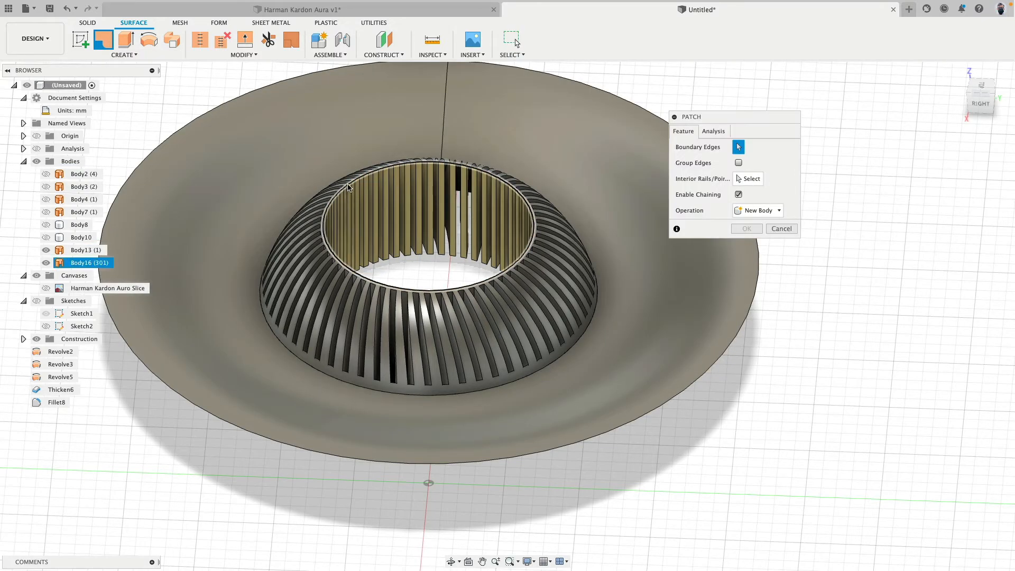
{"action": "left_click", "coordinate": [348, 187]}
{"action": "middle_click_drag", "start_coordinate": [625, 186], "coordinate": [629, 147], "text": "shift"}
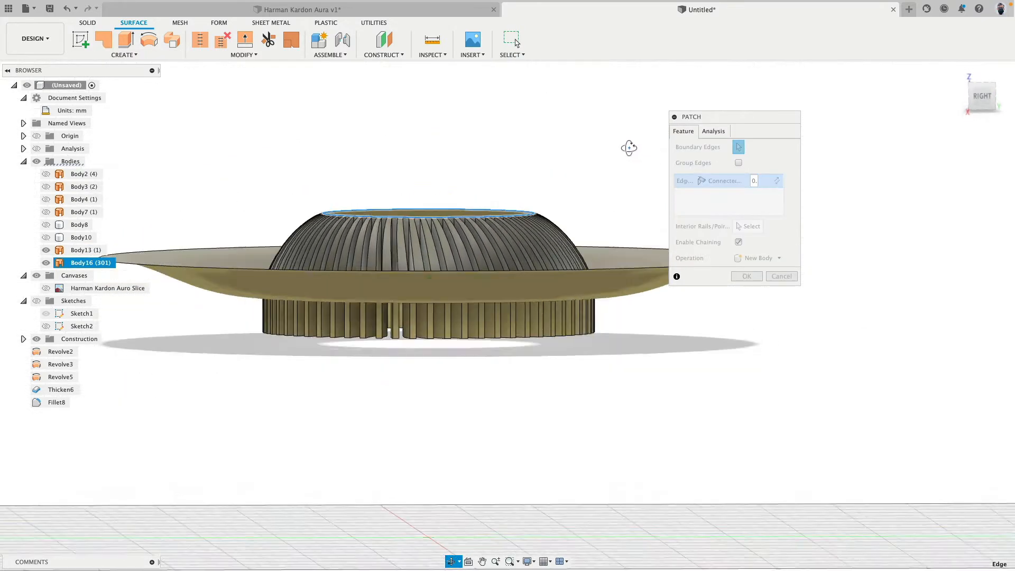
{"action": "scroll", "coordinate": [458, 158], "scroll_direction": "up", "scroll_amount": 5}
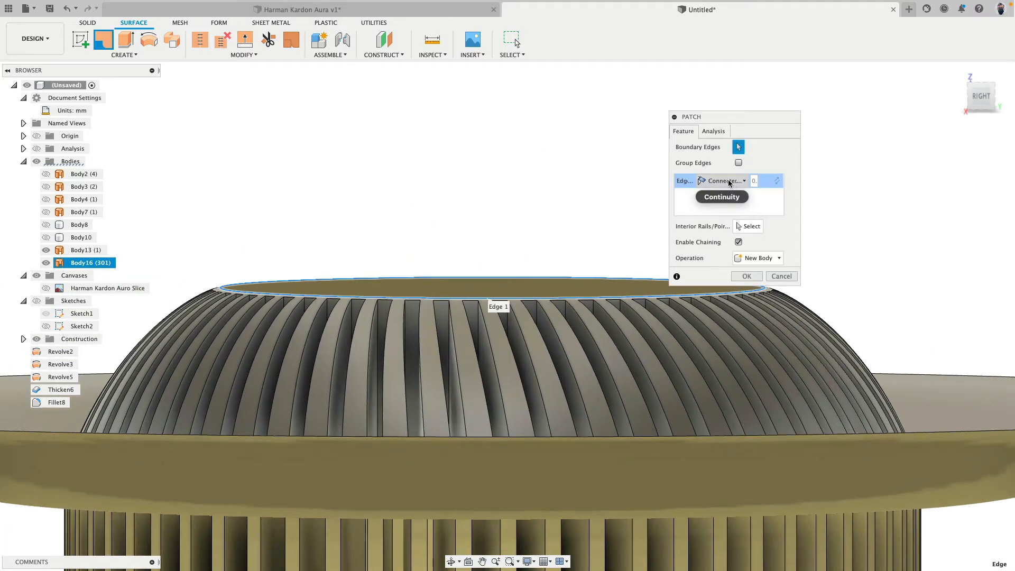
{"action": "left_click", "coordinate": [729, 183]}
{"action": "left_click", "coordinate": [722, 218]}
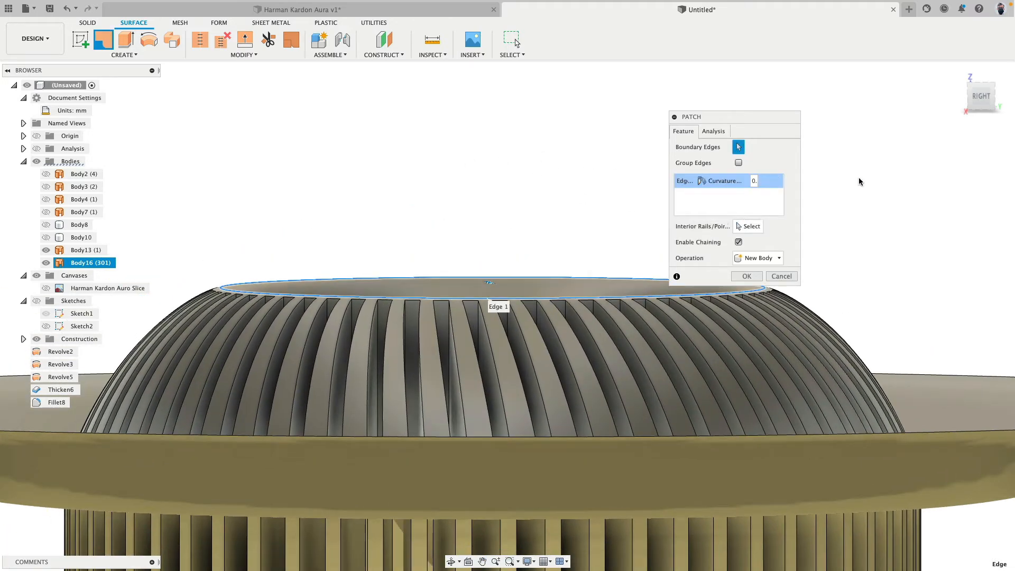
Change the patch's edge continuity to Tangent (G1) and create it as a new body over the dome's top opening.
{"action": "left_click", "coordinate": [981, 95]}
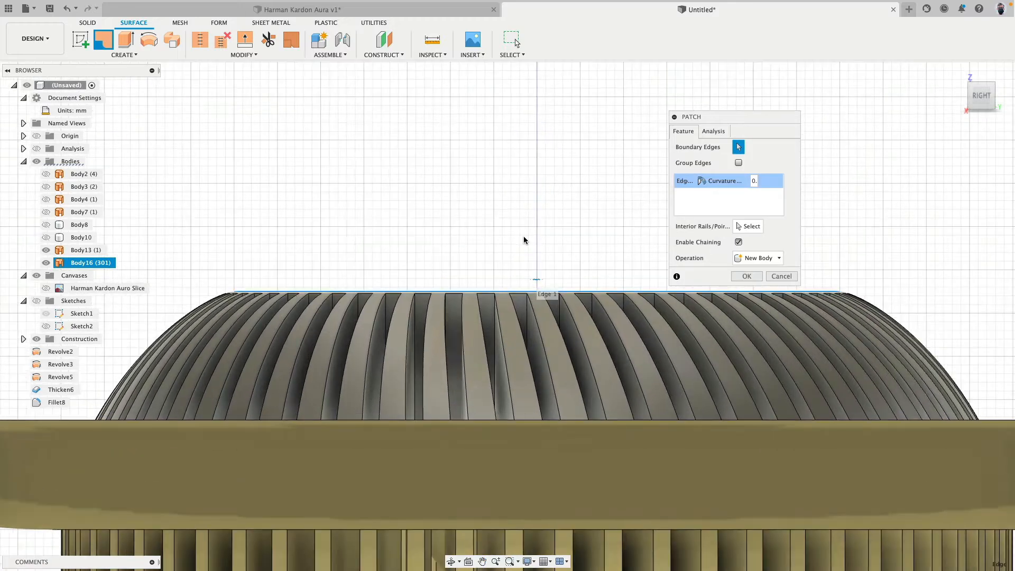
{"action": "scroll", "coordinate": [526, 241], "scroll_direction": "up", "scroll_amount": 5}
{"action": "left_click", "coordinate": [729, 183]}
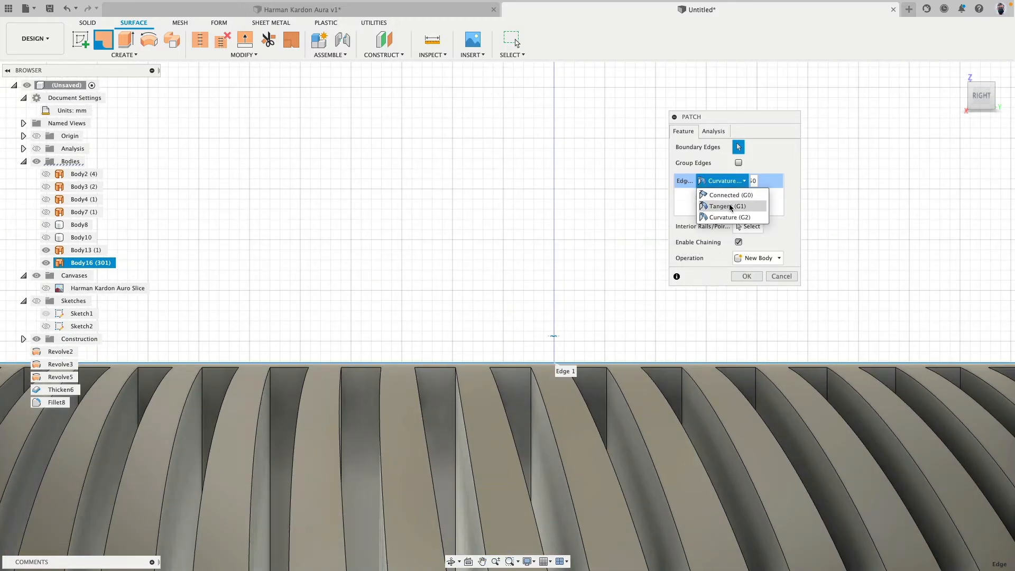
{"action": "left_click", "coordinate": [722, 205]}
{"action": "middle_click_drag", "start_coordinate": [539, 235], "coordinate": [527, 188], "text": "shift"}
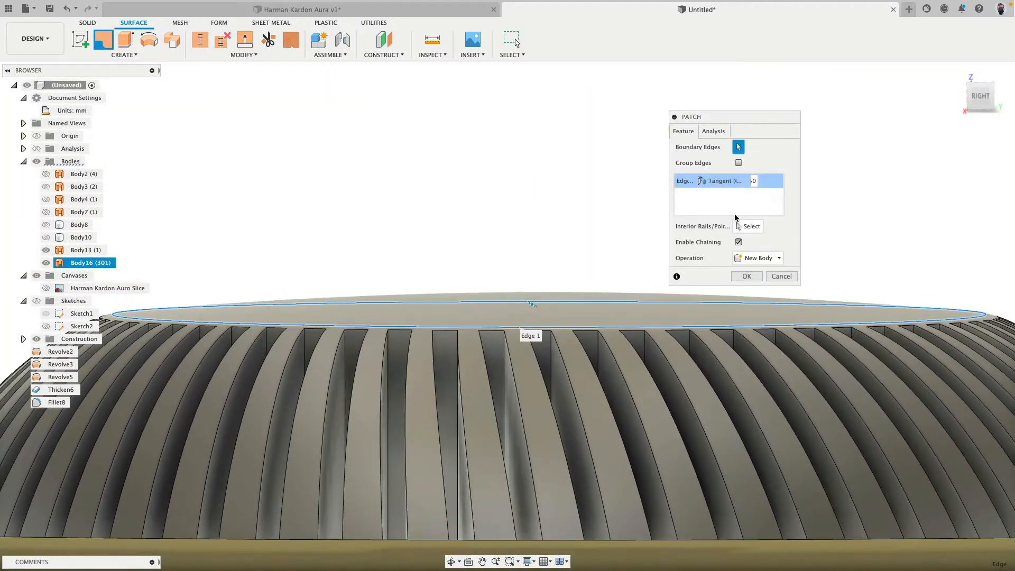
{"action": "left_click", "coordinate": [750, 275]}
Examine how the patched dome top meets the slotted side wall, from the side and from above.
{"action": "scroll", "coordinate": [532, 197], "scroll_direction": "down", "scroll_amount": 5}
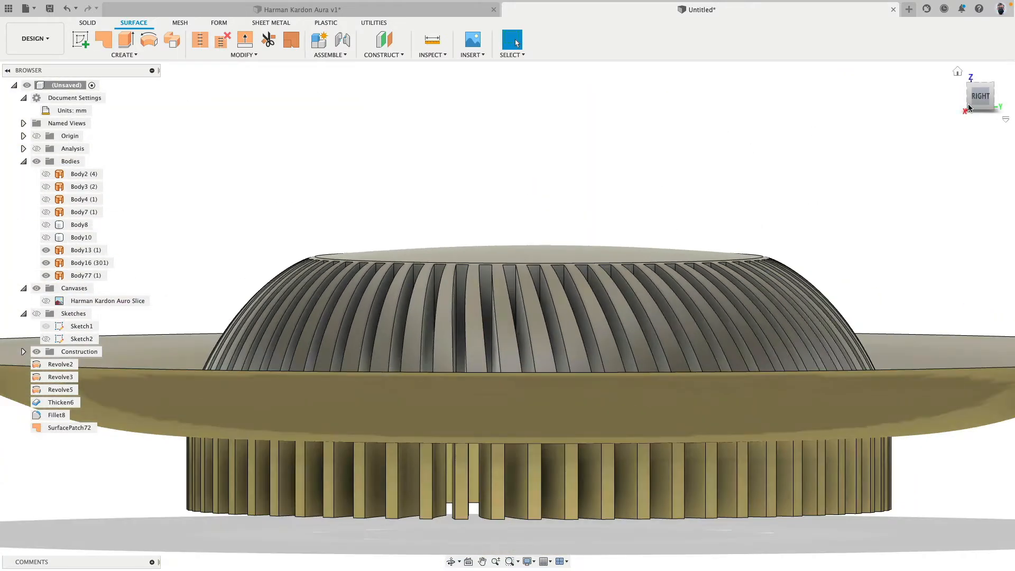
{"action": "left_click", "coordinate": [981, 96]}
{"action": "scroll", "coordinate": [353, 231], "scroll_direction": "up", "scroll_amount": 5}
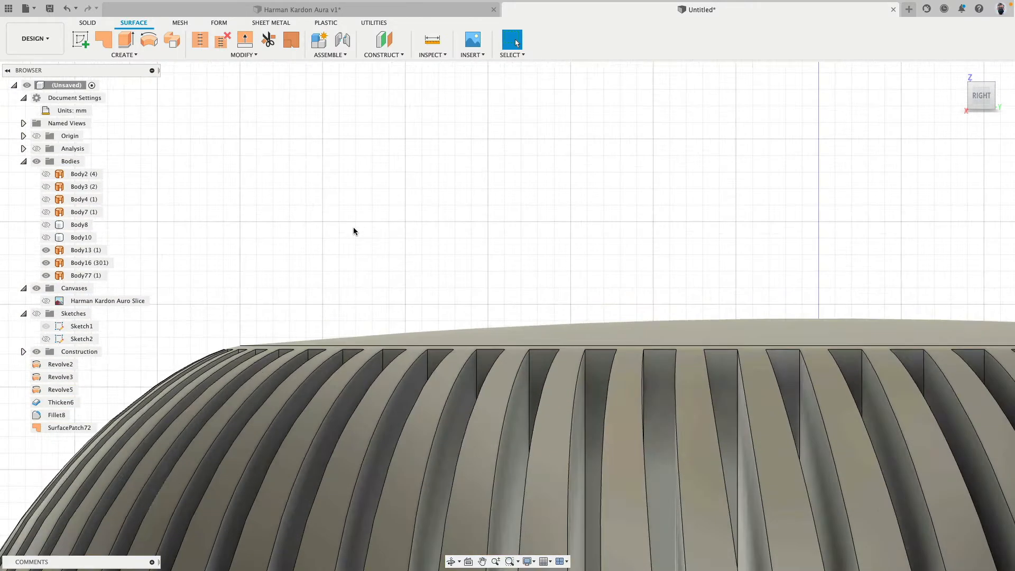
{"action": "left_click", "coordinate": [133, 397]}
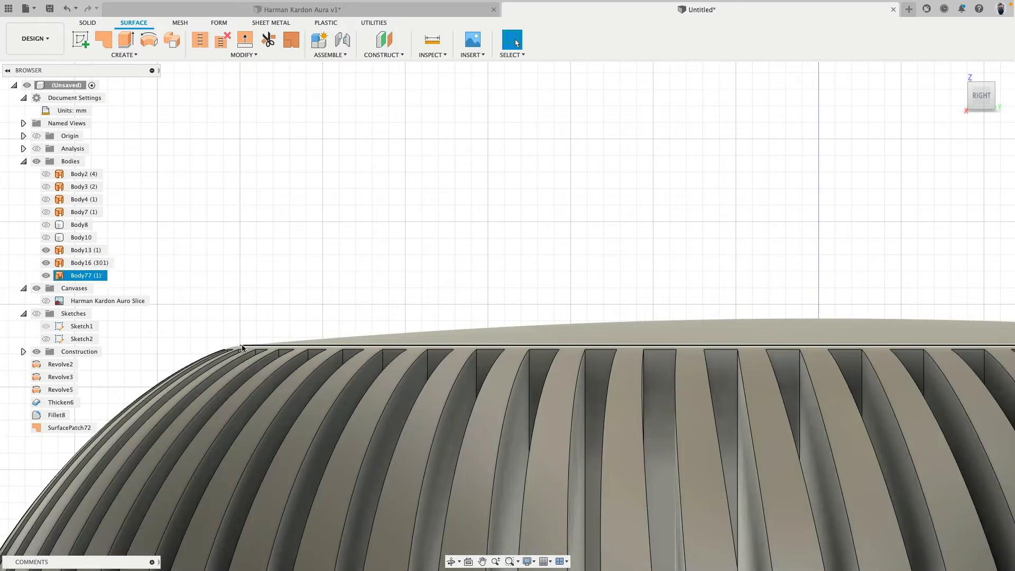
{"action": "scroll", "coordinate": [594, 142], "scroll_direction": "down", "scroll_amount": 5}
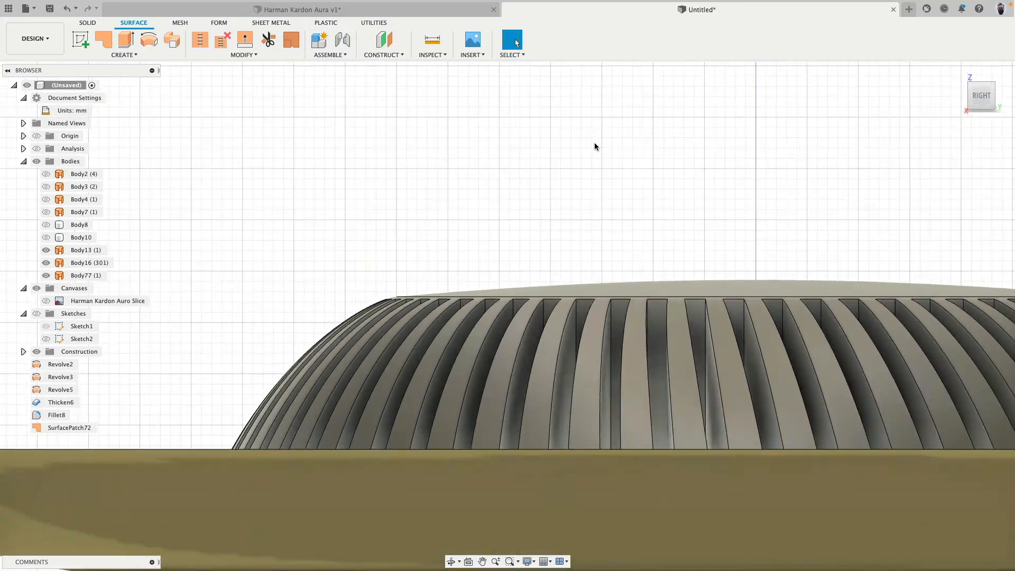
{"action": "middle_click_drag", "start_coordinate": [594, 142], "coordinate": [529, 238], "text": "shift"}
{"action": "scroll", "coordinate": [601, 185], "scroll_direction": "down", "scroll_amount": 5}
{"action": "scroll", "coordinate": [529, 238], "scroll_direction": "down", "scroll_amount": 5}
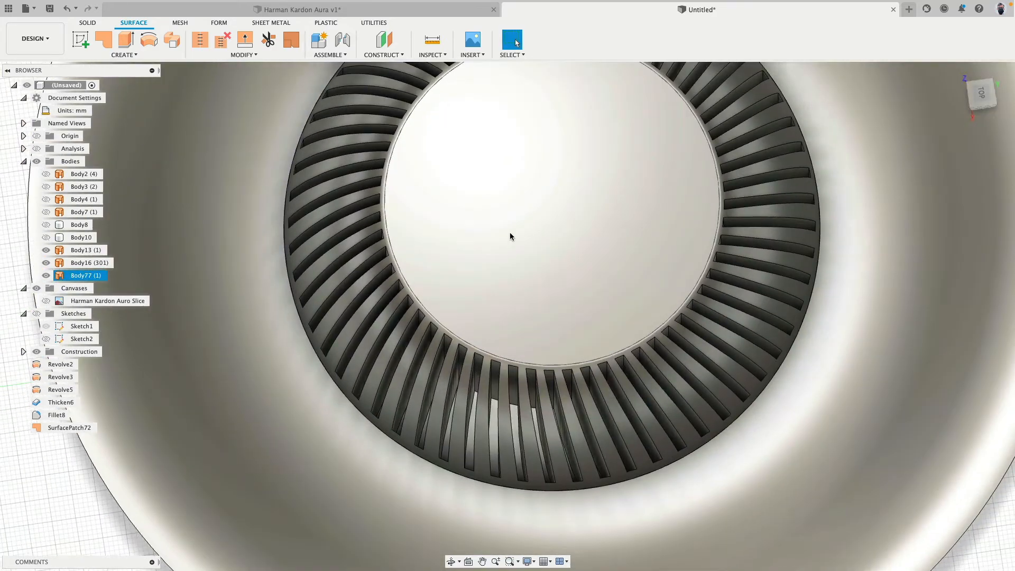
{"action": "left_click", "coordinate": [505, 235]}
{"action": "middle_click_drag", "start_coordinate": [312, 227], "coordinate": [307, 189], "text": "shift"}
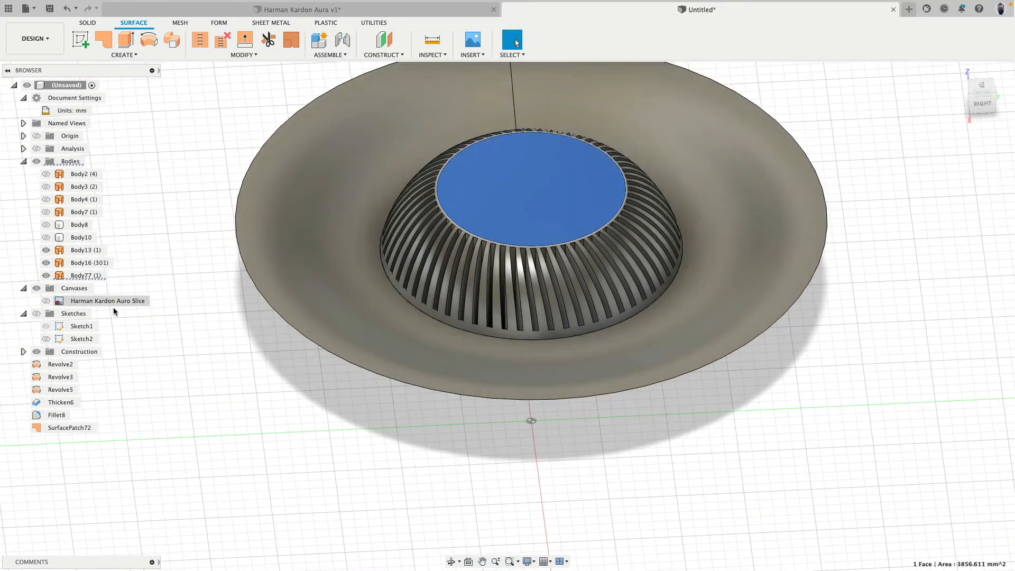
{"action": "left_click", "coordinate": [185, 248]}
{"action": "scroll", "coordinate": [185, 249], "scroll_direction": "down", "scroll_amount": 4}
Show Body8, Body10 and Body7, and delete the overlapping surface body Body7.
{"action": "left_click", "coordinate": [45, 237]}
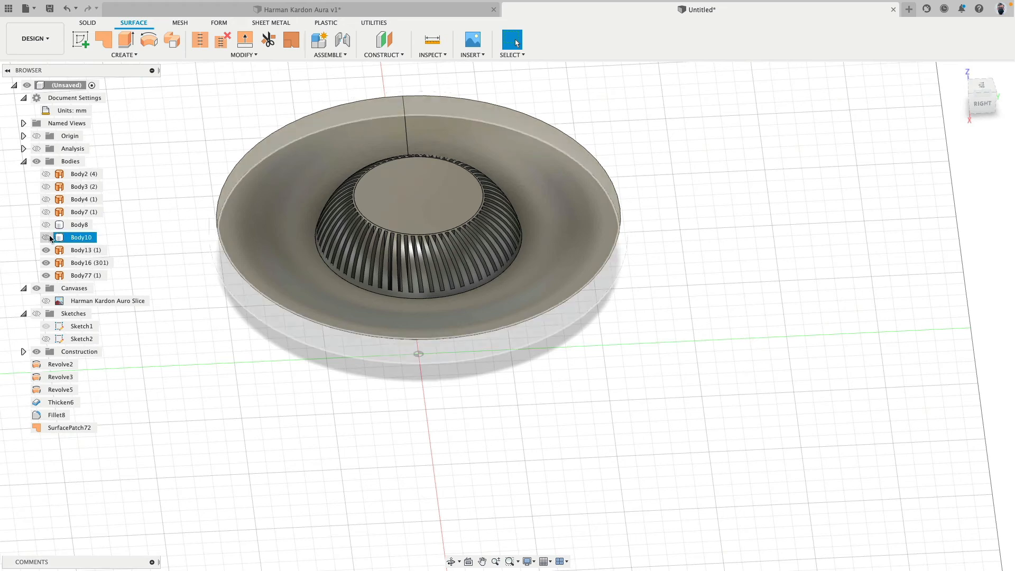
{"action": "left_click", "coordinate": [50, 226]}
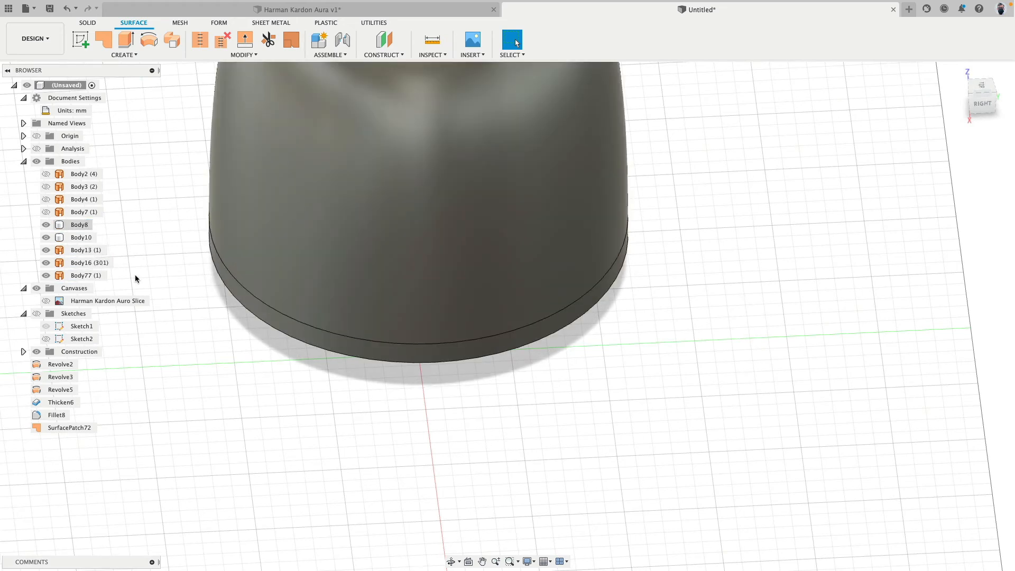
{"action": "middle_click_drag", "start_coordinate": [206, 365], "coordinate": [218, 275], "text": "shift"}
{"action": "left_click", "coordinate": [49, 211]}
{"action": "left_click", "coordinate": [47, 212]}
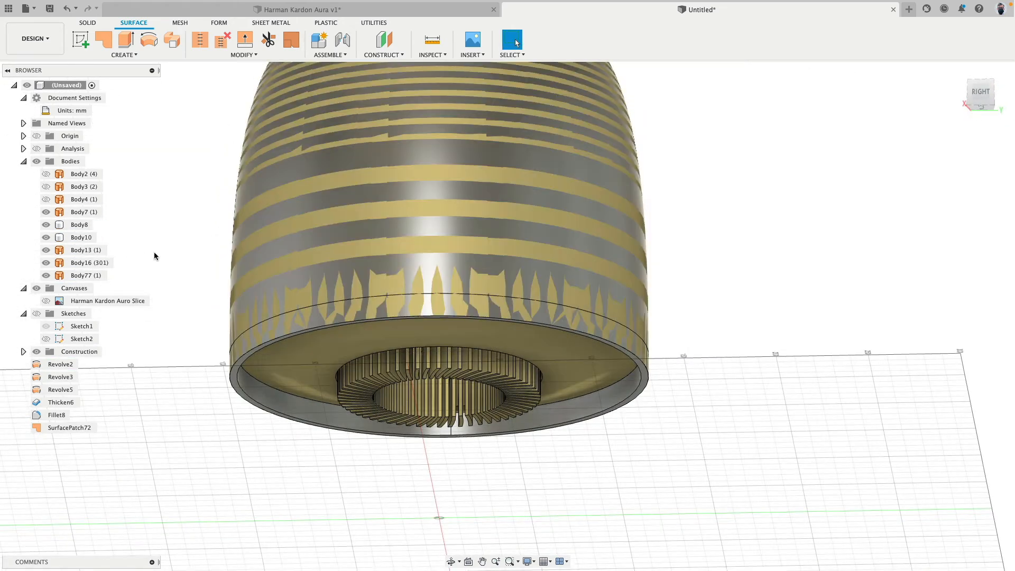
{"action": "left_click", "coordinate": [47, 211]}
{"action": "left_click", "coordinate": [48, 212]}
{"action": "left_click", "coordinate": [79, 212]}
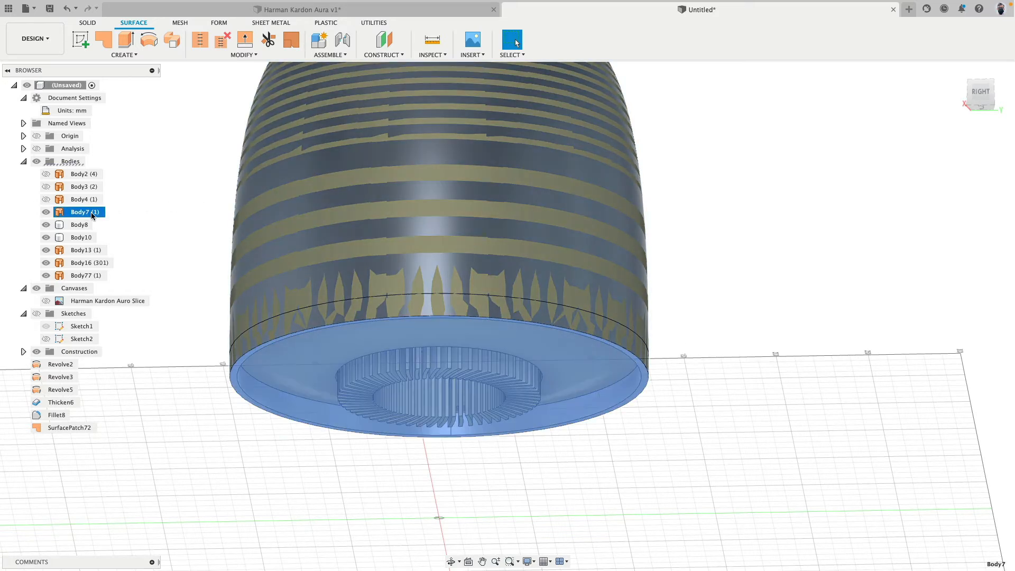
{"action": "key", "text": "Delete"}
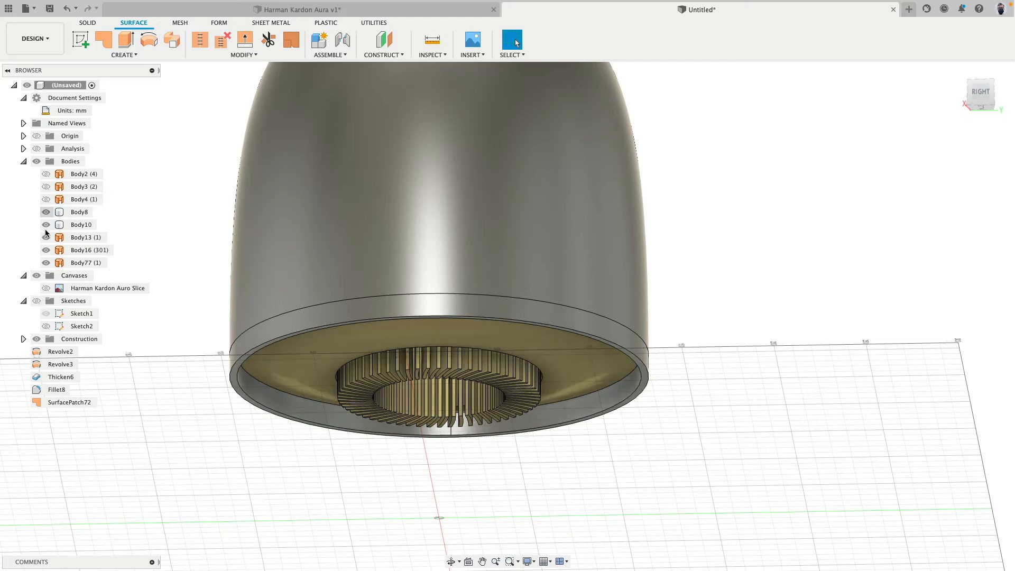
Hide the solid bodies Body8 and Body10, and show the surface bodies Body2, Body3 and Body4.
{"action": "left_click", "coordinate": [46, 225]}
{"action": "left_click", "coordinate": [46, 212]}
{"action": "middle_click_drag", "start_coordinate": [216, 205], "coordinate": [217, 238], "text": "shift"}
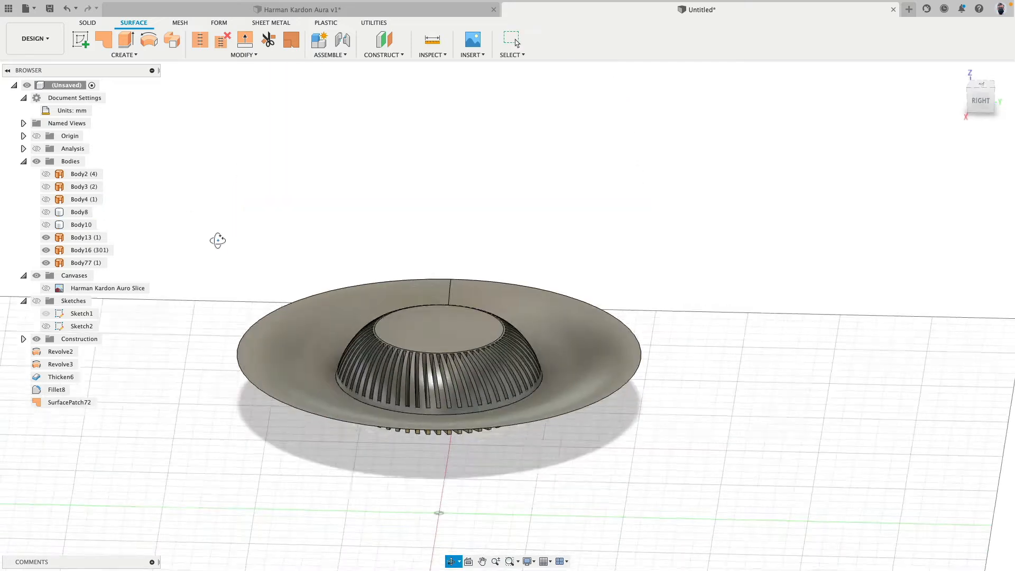
{"action": "left_click", "coordinate": [45, 200]}
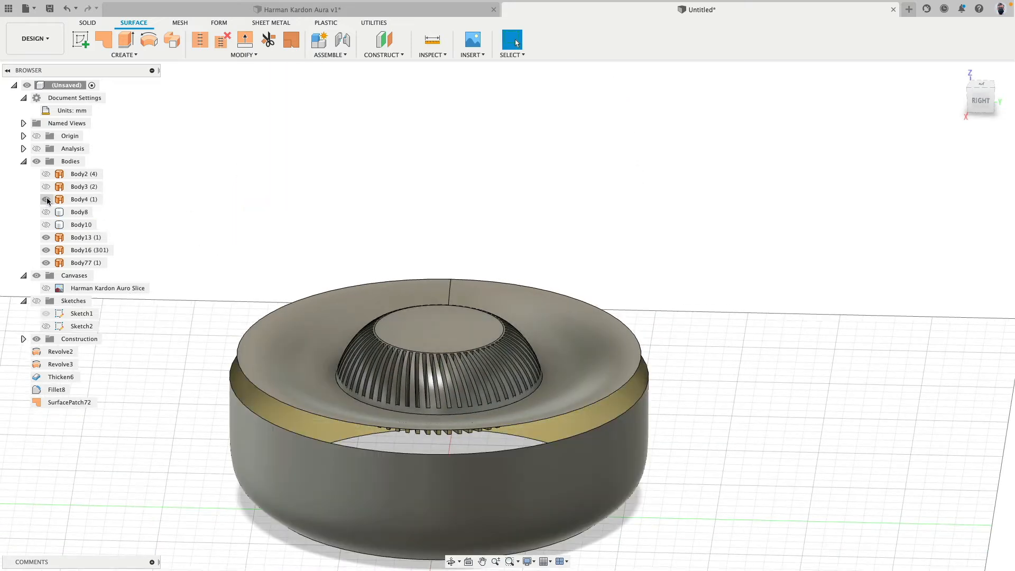
{"action": "left_click", "coordinate": [46, 187]}
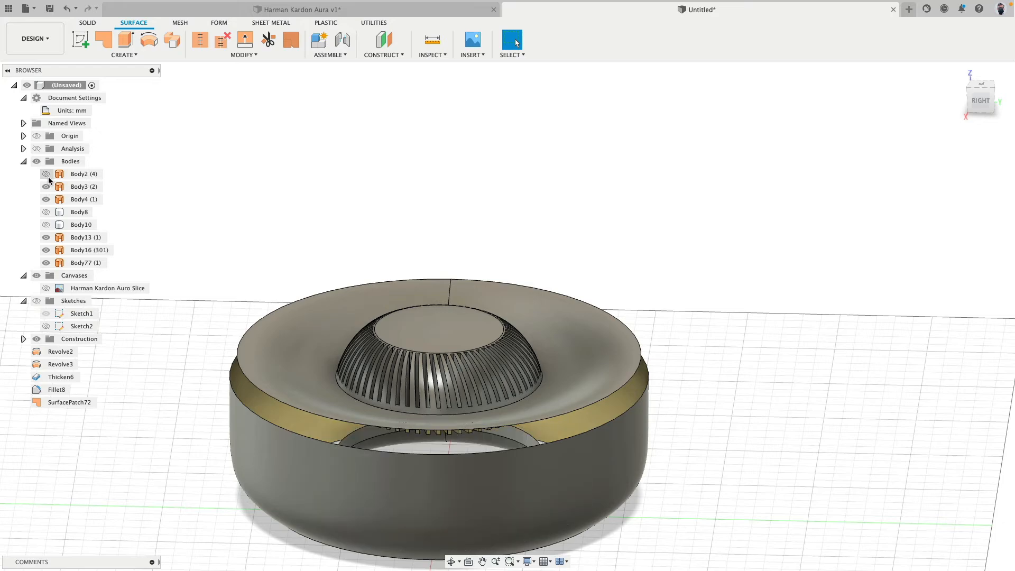
{"action": "left_click", "coordinate": [46, 174]}
{"action": "middle_click_drag", "start_coordinate": [78, 223], "coordinate": [108, 216], "text": "shift"}
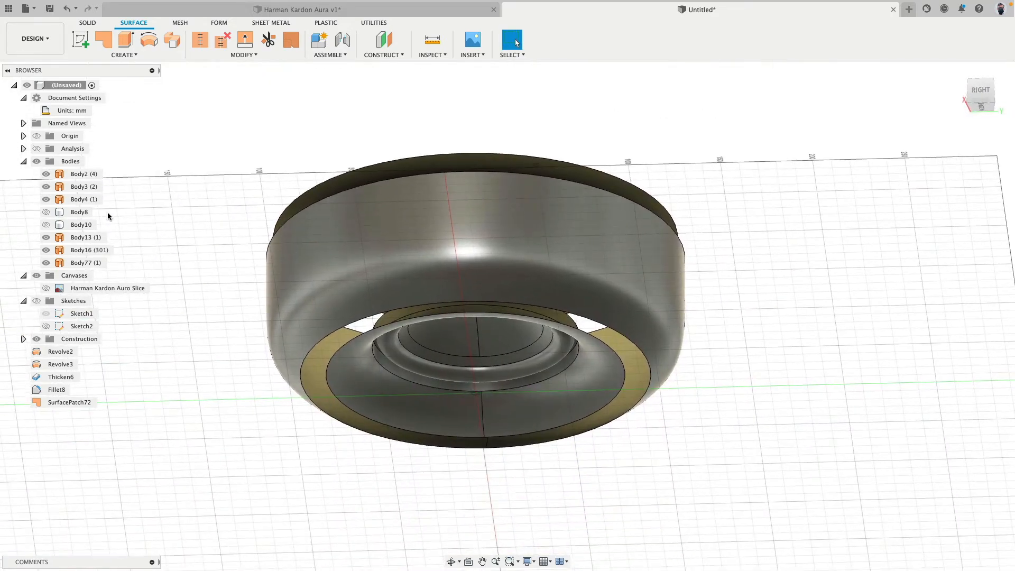
Show the sketches and the Harman Kardon Auro Slice canvas, framing the speaker's base in the front view.
{"action": "left_click", "coordinate": [36, 301]}
{"action": "left_click", "coordinate": [980, 105]}
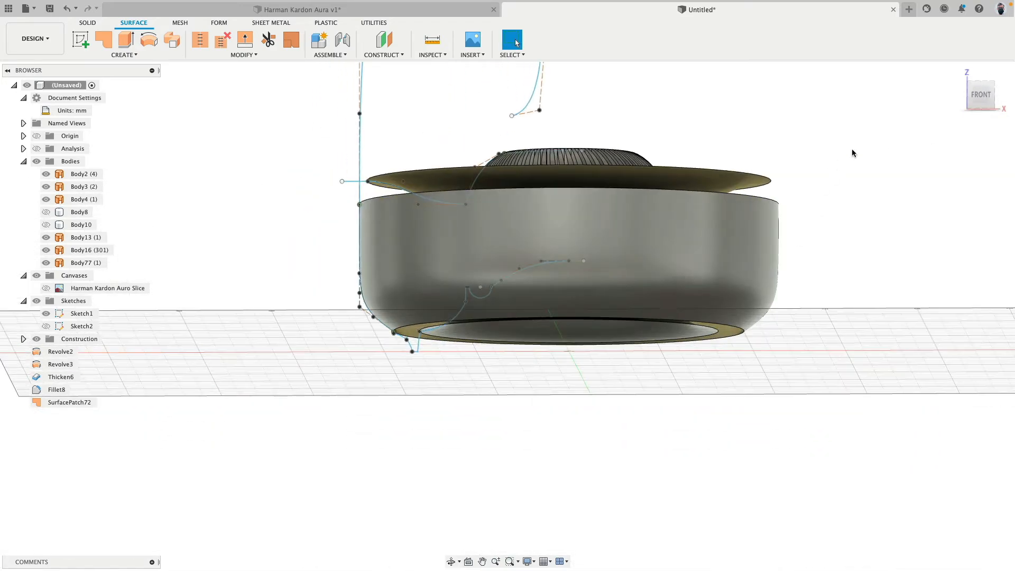
{"action": "scroll", "coordinate": [455, 367], "scroll_direction": "up", "scroll_amount": 5}
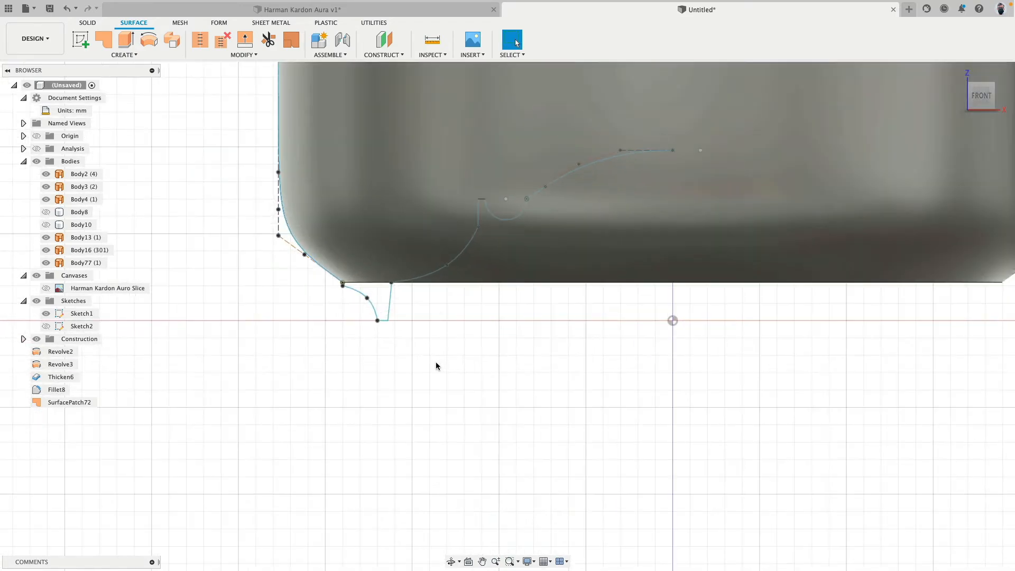
{"action": "left_click", "coordinate": [46, 288]}
{"action": "middle_click_drag", "start_coordinate": [360, 289], "coordinate": [304, 308]}
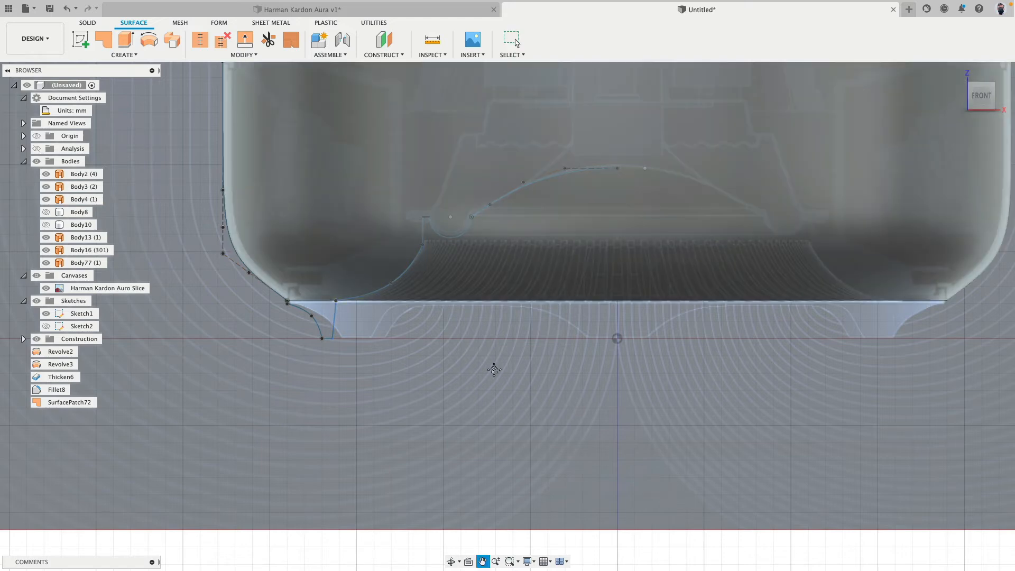
{"action": "middle_click_drag", "start_coordinate": [546, 310], "coordinate": [433, 311]}
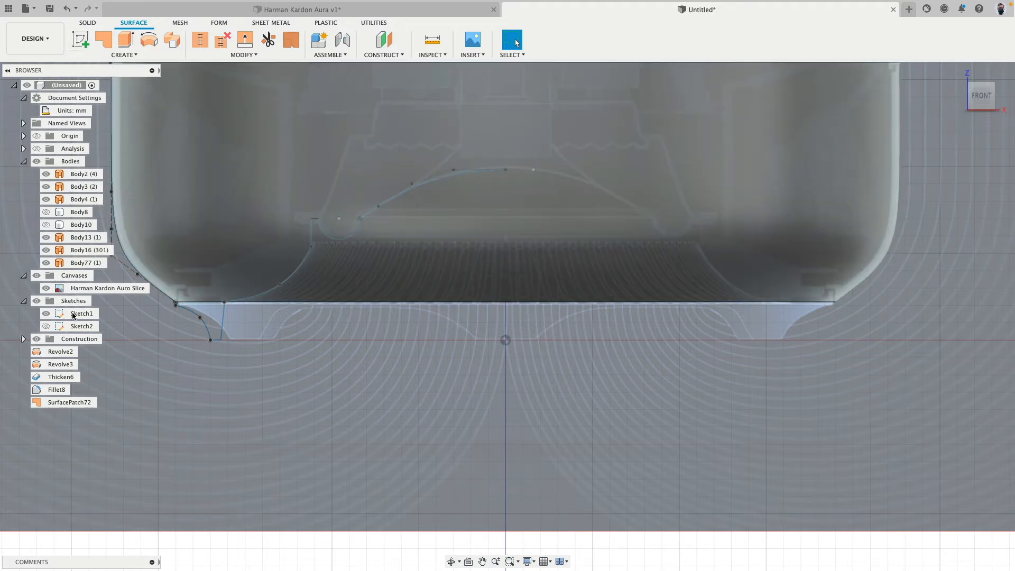
Open Sketch1 for editing and draw a short horizontal line along the canvas's underside profile below the base.
{"action": "double_click", "coordinate": [73, 315]}
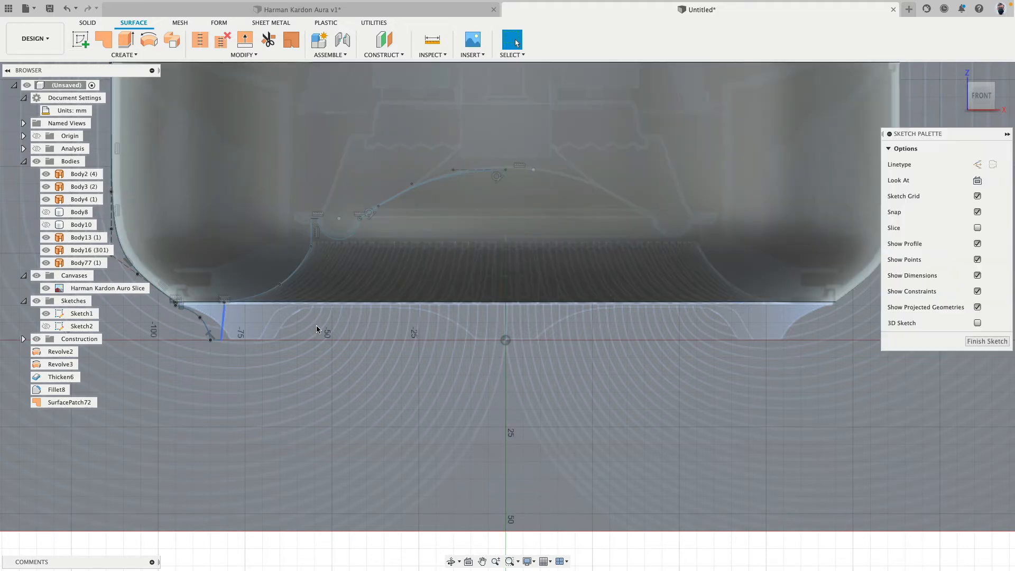
{"action": "key", "text": "l"}
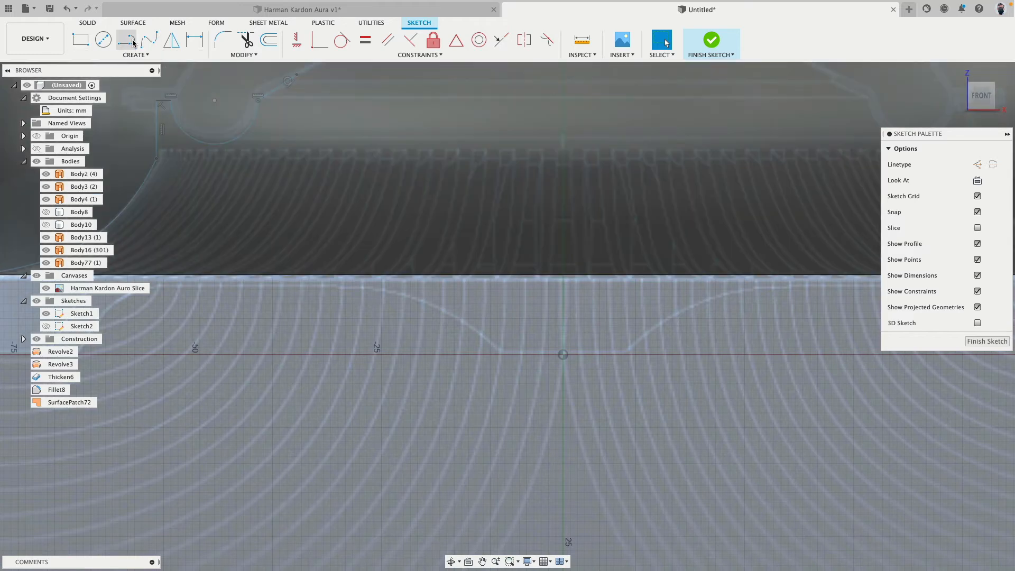
{"action": "left_click", "coordinate": [237, 289]}
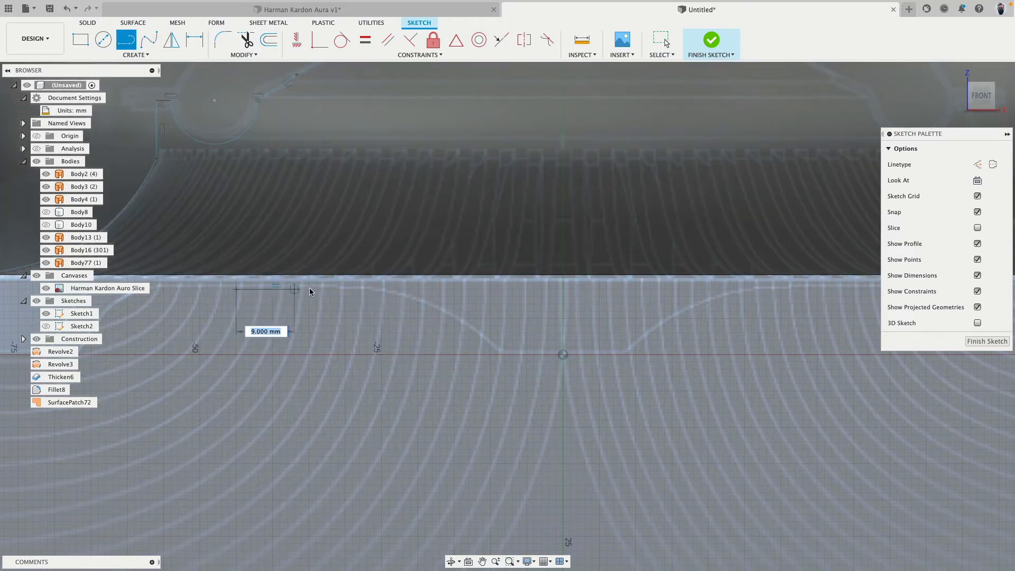
{"action": "left_click", "coordinate": [345, 289]}
{"action": "key", "text": "Escape"}
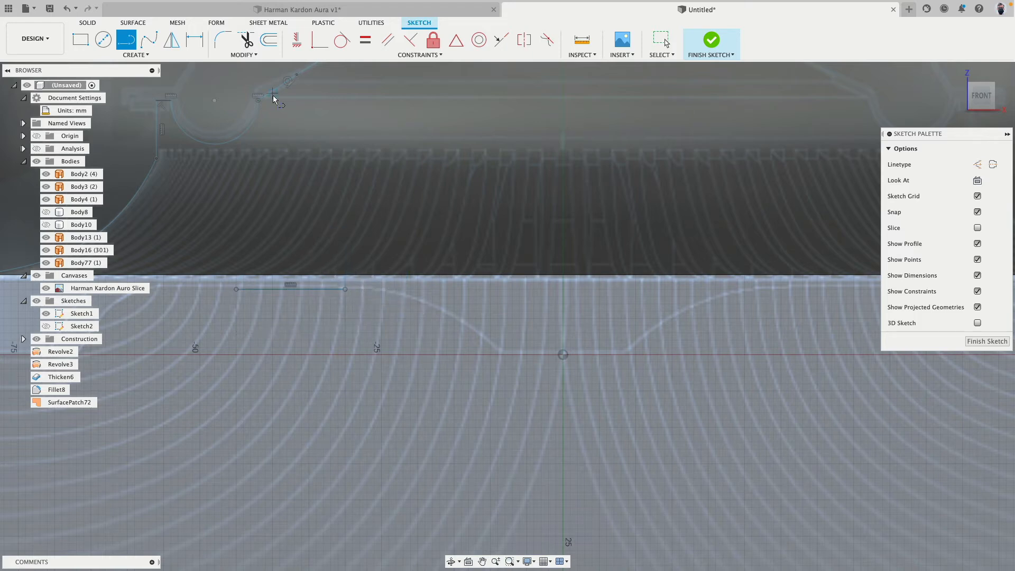
Draw a three-point control point spline from the line's inner end, curving down to just below the horizontal axis.
{"action": "left_click", "coordinate": [136, 54]}
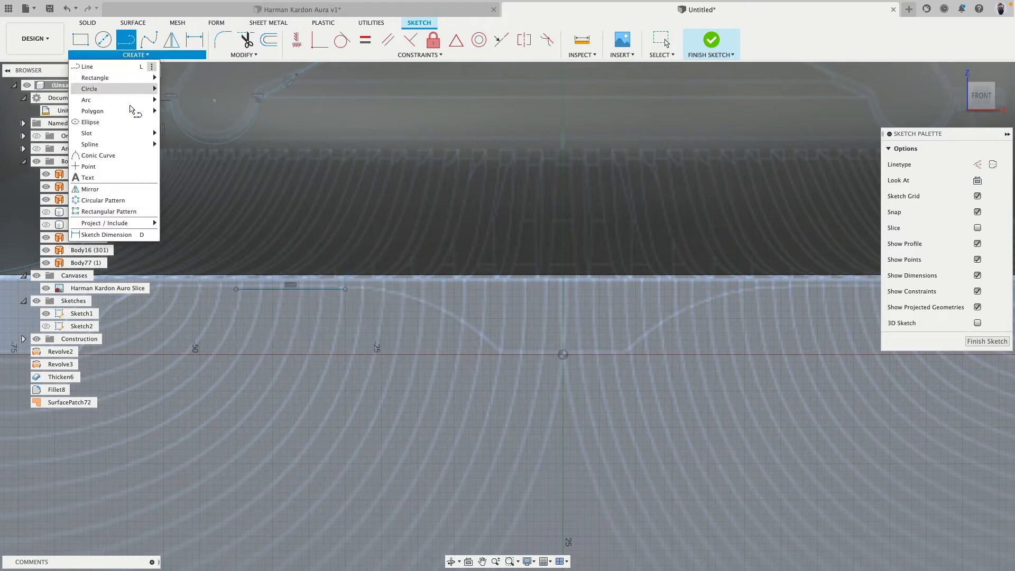
{"action": "mouse_move", "coordinate": [143, 144]}
{"action": "left_click", "coordinate": [201, 155]}
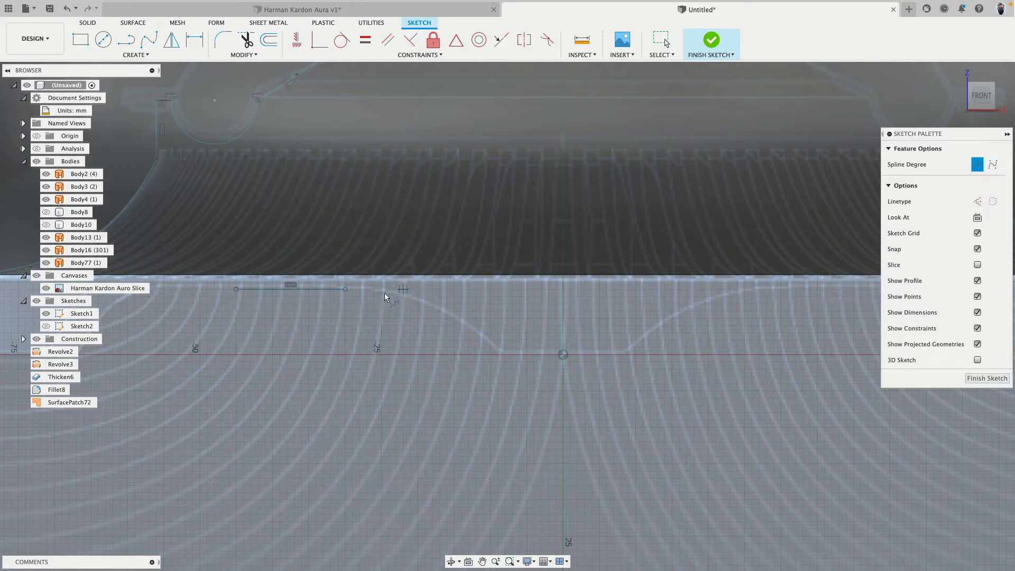
{"action": "left_click", "coordinate": [454, 291]}
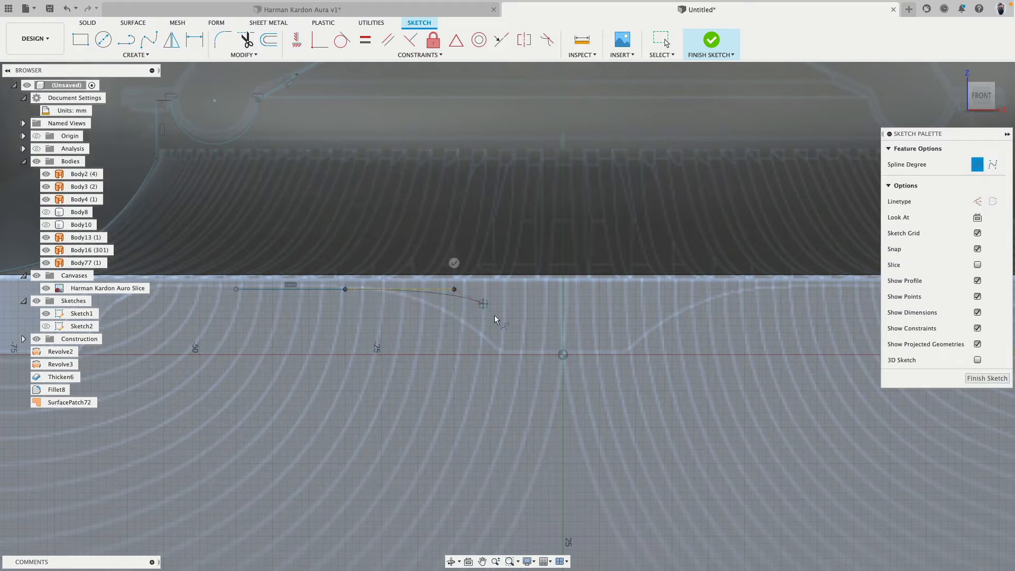
{"action": "double_click", "coordinate": [511, 369]}
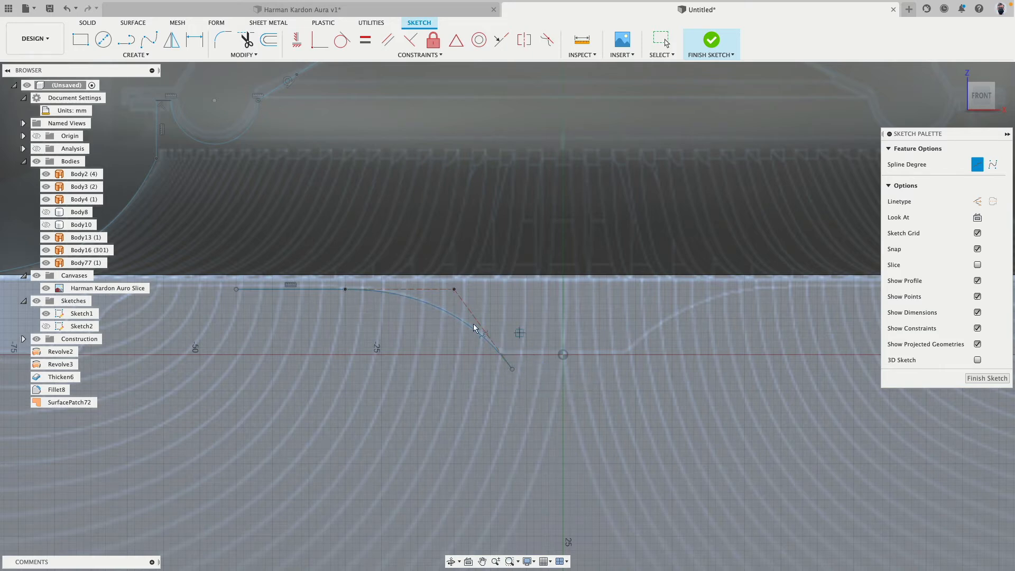
Make the new spline tangent to the horizontal line and finish the sketch.
{"action": "left_click", "coordinate": [341, 40]}
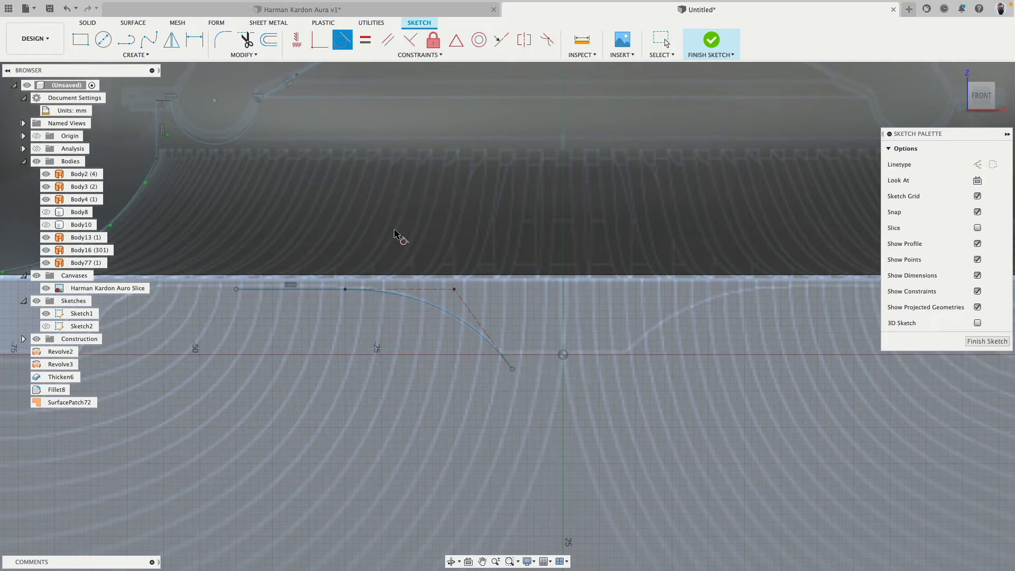
{"action": "left_click", "coordinate": [410, 300]}
{"action": "left_click", "coordinate": [320, 290]}
{"action": "scroll", "coordinate": [316, 353], "scroll_direction": "down", "scroll_amount": 3}
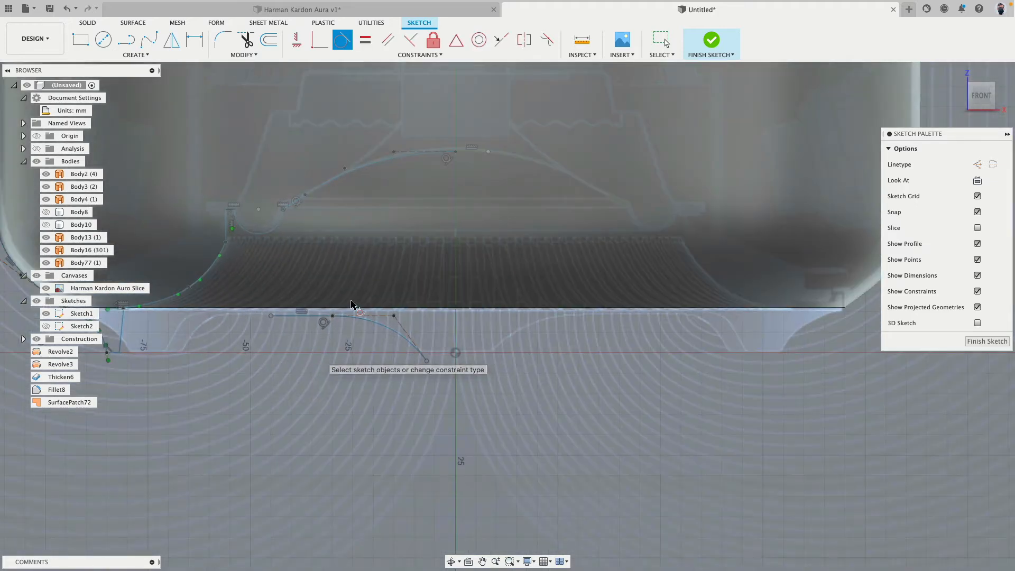
{"action": "left_click", "coordinate": [711, 39]}
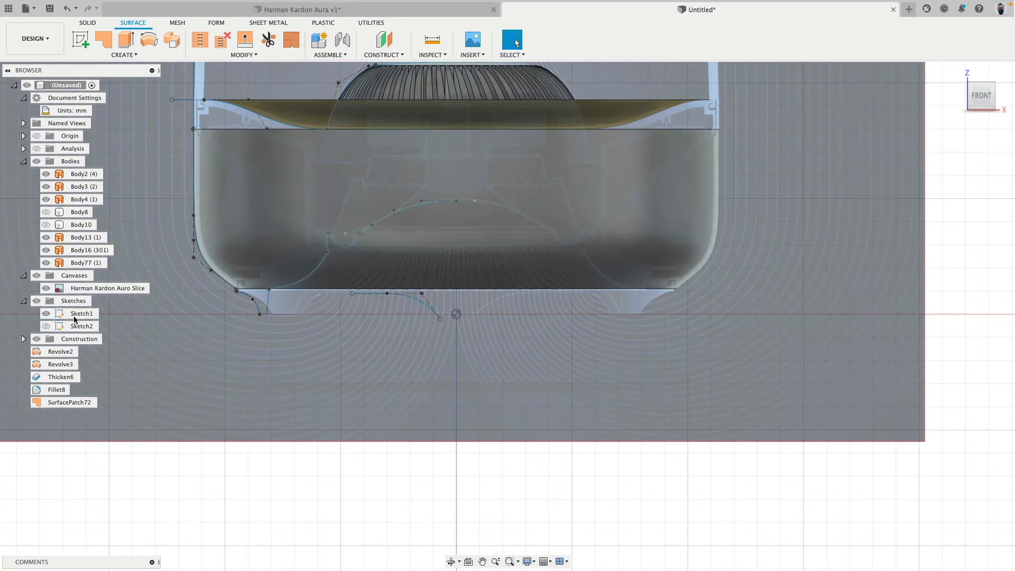
Hide the reference canvas and all visible surface bodies so that only Sketch1 remains shown.
{"action": "left_click", "coordinate": [46, 288]}
{"action": "middle_click_drag", "start_coordinate": [446, 316], "coordinate": [441, 316], "text": "shift"}
{"action": "left_click", "coordinate": [46, 263]}
{"action": "left_click", "coordinate": [46, 250]}
{"action": "left_click", "coordinate": [46, 237]}
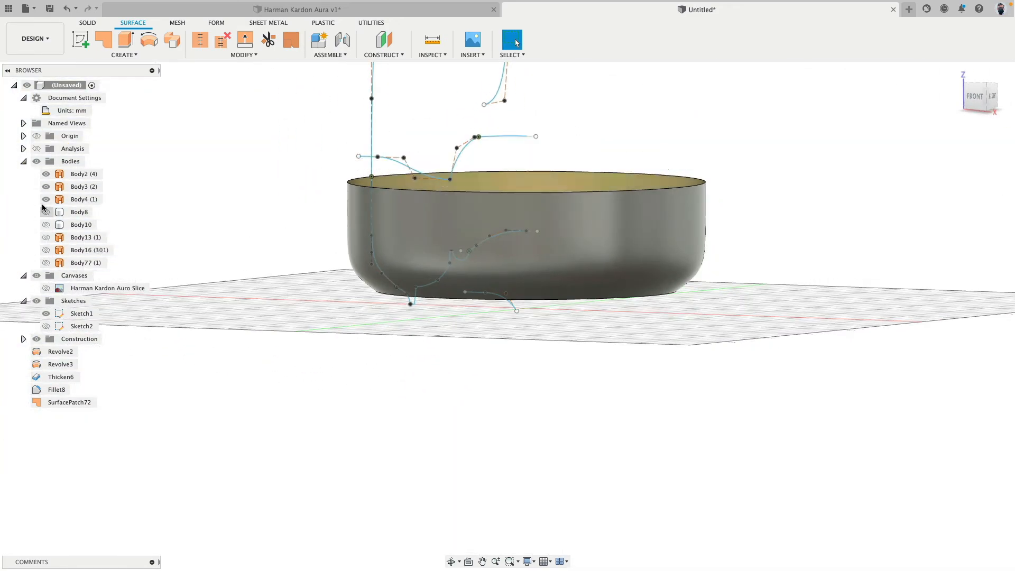
{"action": "left_click", "coordinate": [46, 199]}
{"action": "left_click", "coordinate": [46, 186]}
{"action": "left_click", "coordinate": [46, 174]}
Extrude the new underside line and spline chain symmetrically as a new surface body, about 175 mm to each side of the sketch plane.
{"action": "middle_click_drag", "start_coordinate": [339, 159], "coordinate": [259, 186], "text": "shift"}
{"action": "left_click", "coordinate": [125, 40]}
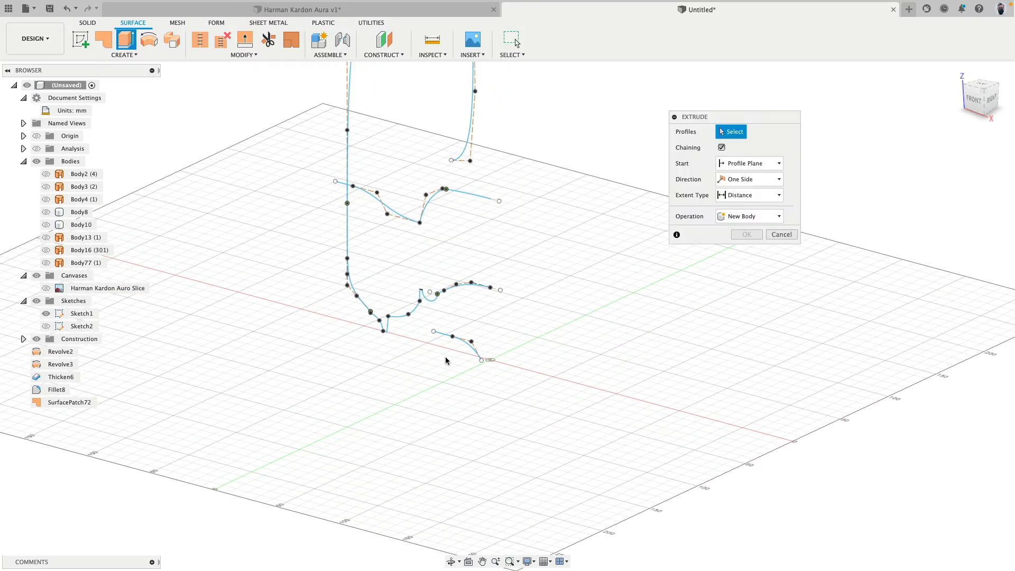
{"action": "left_click", "coordinate": [457, 342]}
{"action": "left_click_drag", "start_coordinate": [478, 346], "coordinate": [636, 235]}
{"action": "left_click", "coordinate": [750, 179]}
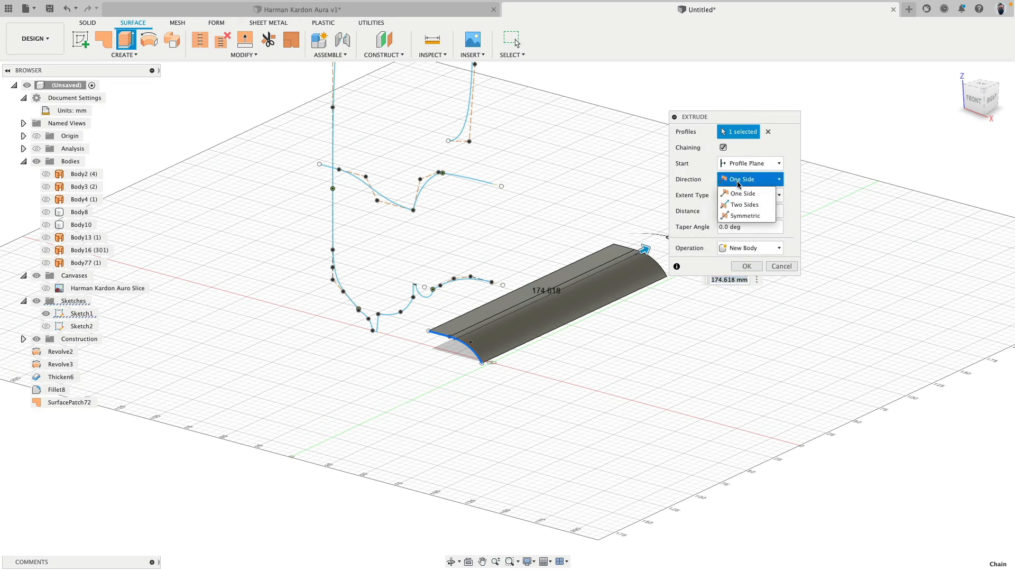
{"action": "left_click", "coordinate": [740, 216]}
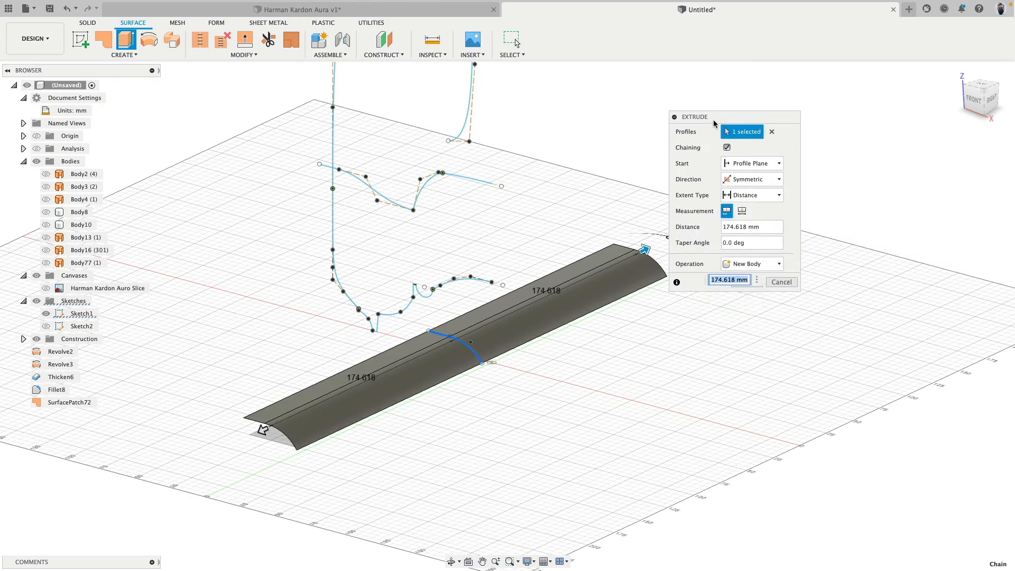
{"action": "left_click_drag", "start_coordinate": [714, 124], "coordinate": [767, 86]}
{"action": "left_click", "coordinate": [806, 244]}
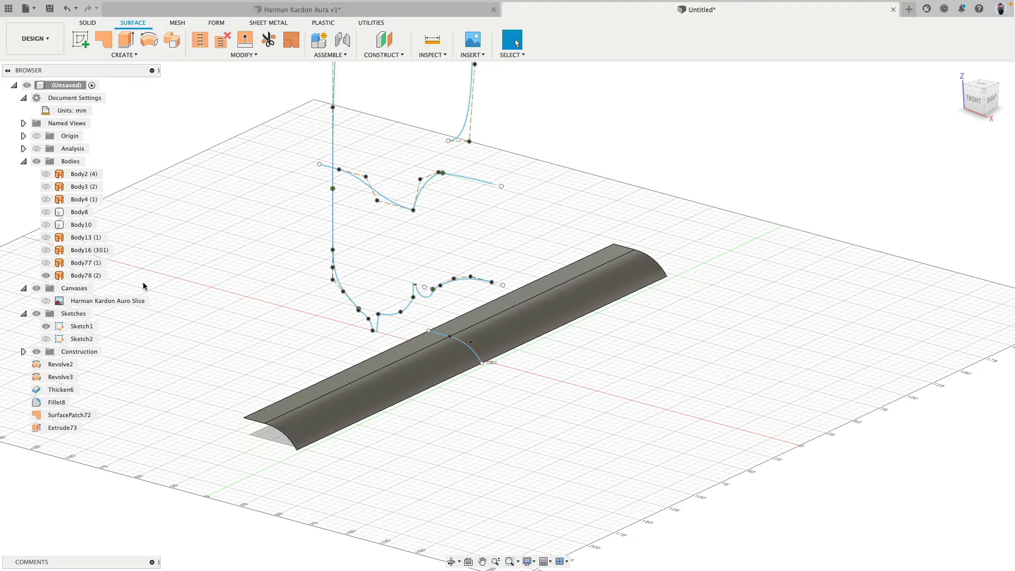
Start a surface Revolve for the base profile curves of Sketch1 near the horizontal axis.
{"action": "middle_click_drag", "start_coordinate": [176, 277], "coordinate": [226, 283], "text": "shift"}
{"action": "scroll", "coordinate": [281, 305], "scroll_direction": "up", "scroll_amount": 5}
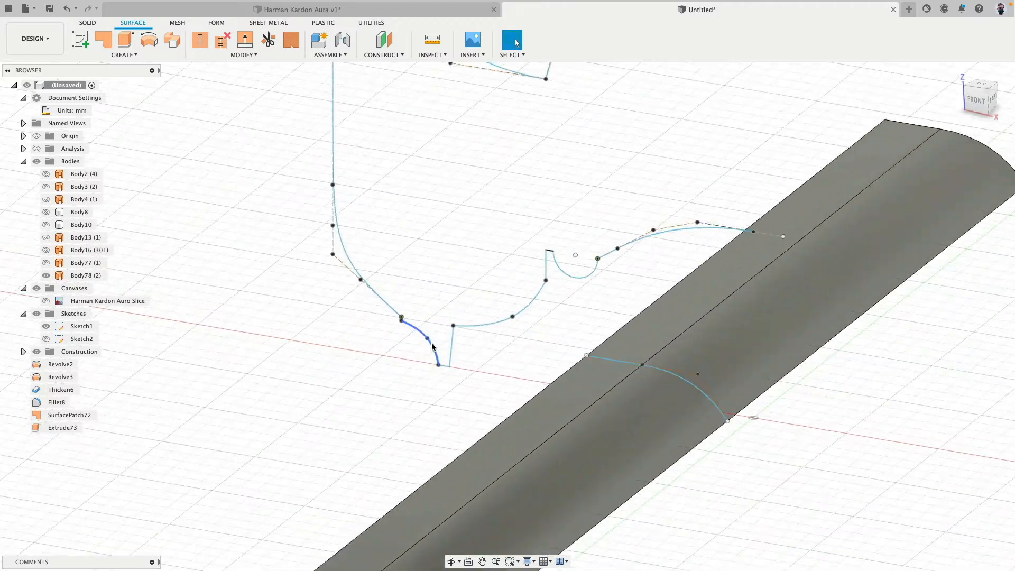
{"action": "scroll", "coordinate": [457, 358], "scroll_direction": "up", "scroll_amount": 3}
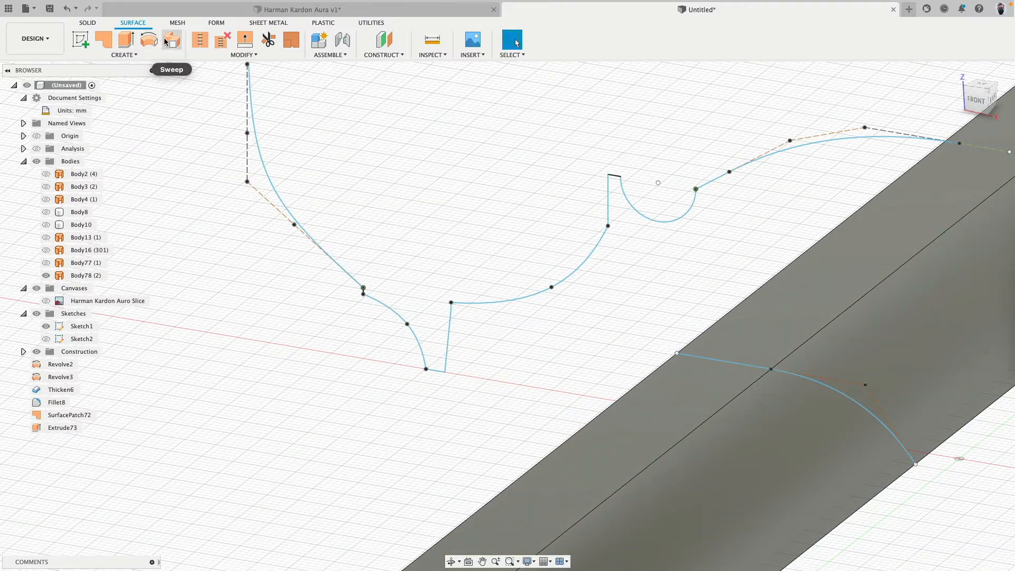
{"action": "left_click", "coordinate": [149, 40]}
{"action": "scroll", "coordinate": [354, 281], "scroll_direction": "up", "scroll_amount": 5}
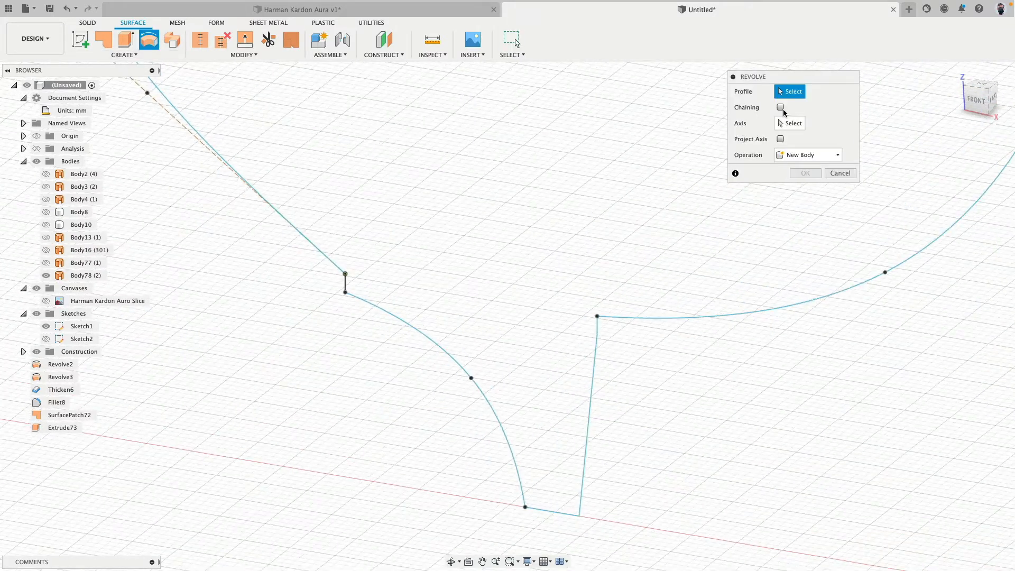
Revolve the small V-shaped chain at the base of the sketch profile 120 degrees about the vertical Z axis as a new body.
{"action": "left_click", "coordinate": [346, 287]}
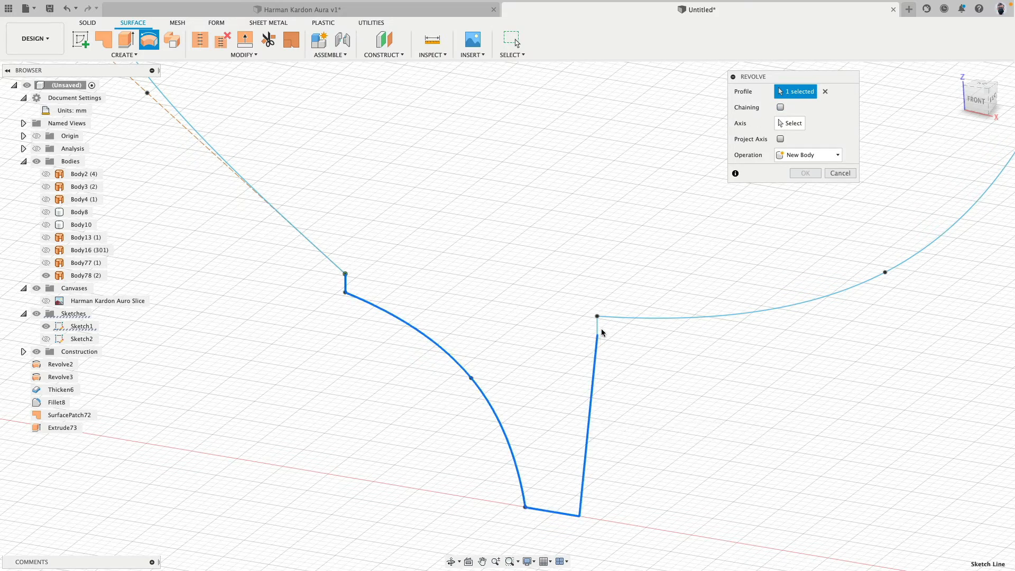
{"action": "mouse_move", "coordinate": [597, 331]}
{"action": "middle_mouse_down", "text": "shift"}
{"action": "mouse_move", "coordinate": [482, 325]}
{"action": "mouse_move", "coordinate": [514, 285]}
{"action": "mouse_move", "coordinate": [501, 303]}
{"action": "mouse_move", "coordinate": [485, 302]}
{"action": "middle_mouse_up", "text": "shift"}
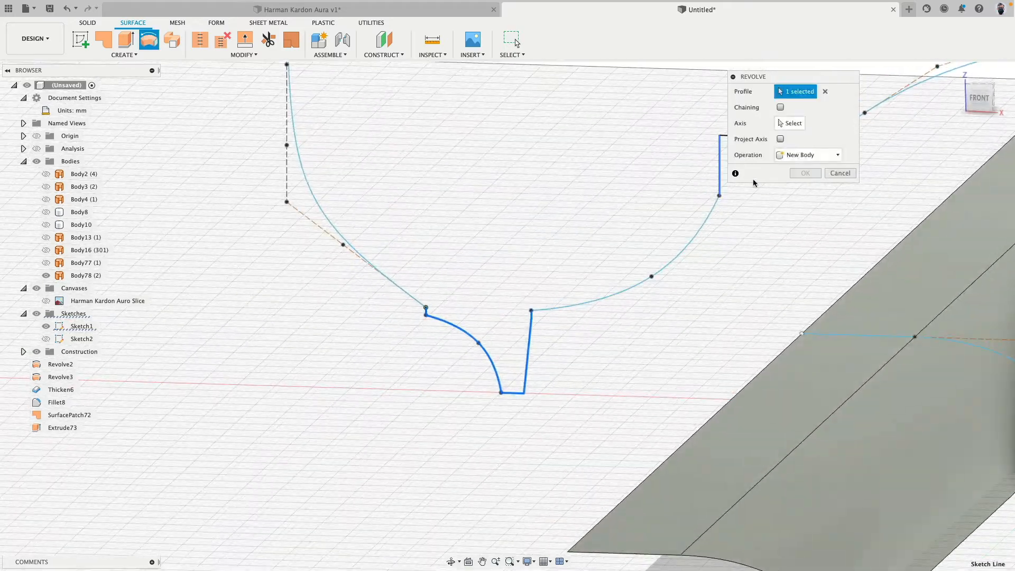
{"action": "left_click", "coordinate": [790, 127]}
{"action": "scroll", "coordinate": [563, 294], "scroll_direction": "down", "scroll_amount": 5}
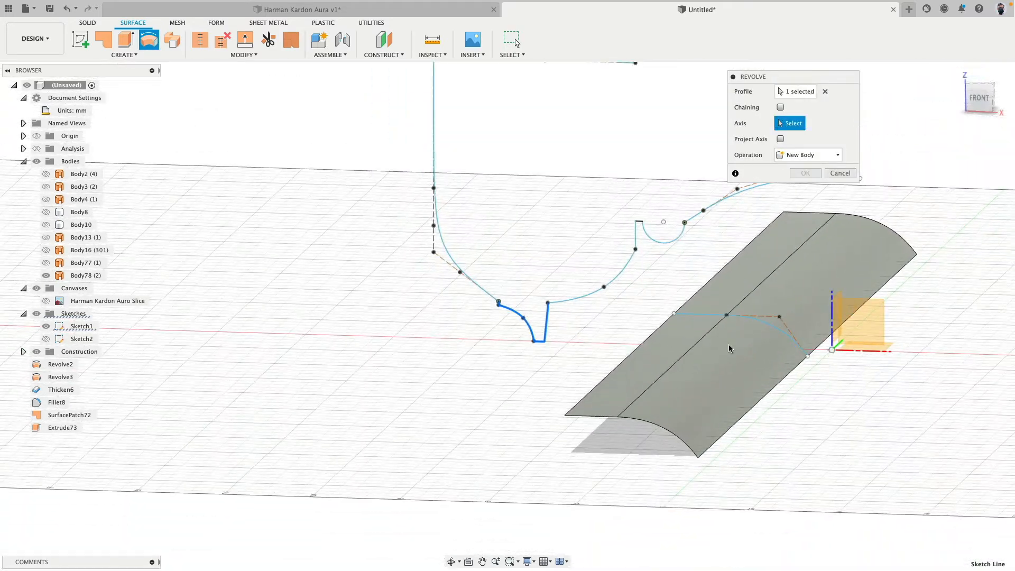
{"action": "left_click", "coordinate": [832, 334]}
{"action": "middle_click_drag", "start_coordinate": [632, 267], "coordinate": [668, 259], "text": "shift"}
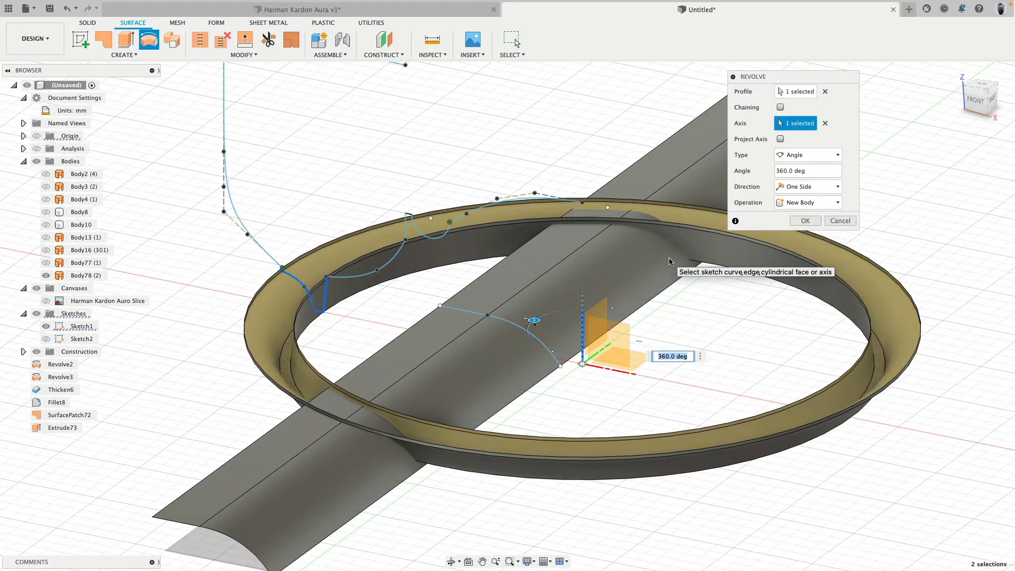
{"action": "type", "text": "0"}
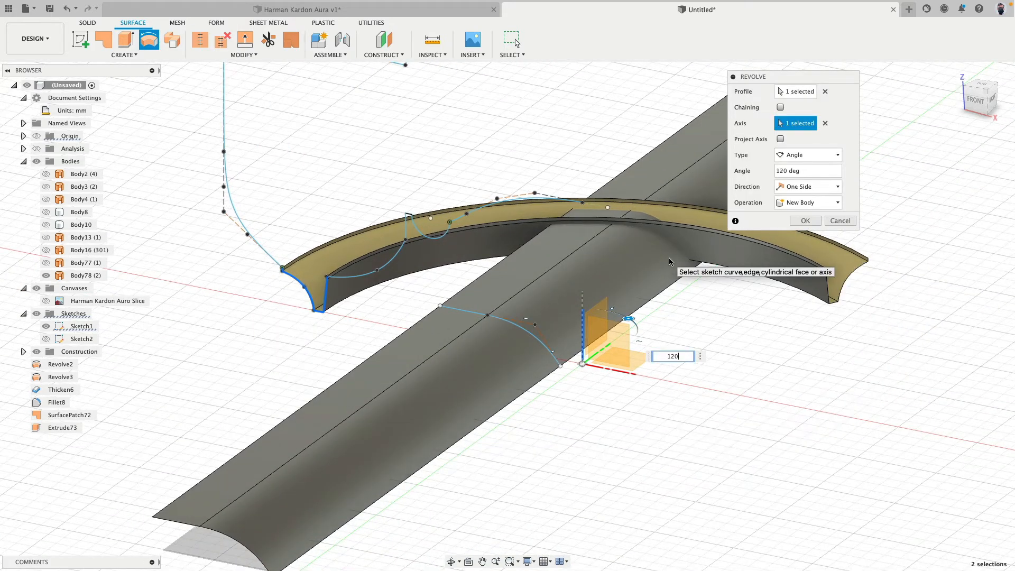
{"action": "key", "text": "Return"}
{"action": "middle_click_drag", "start_coordinate": [668, 258], "coordinate": [672, 432], "text": "shift"}
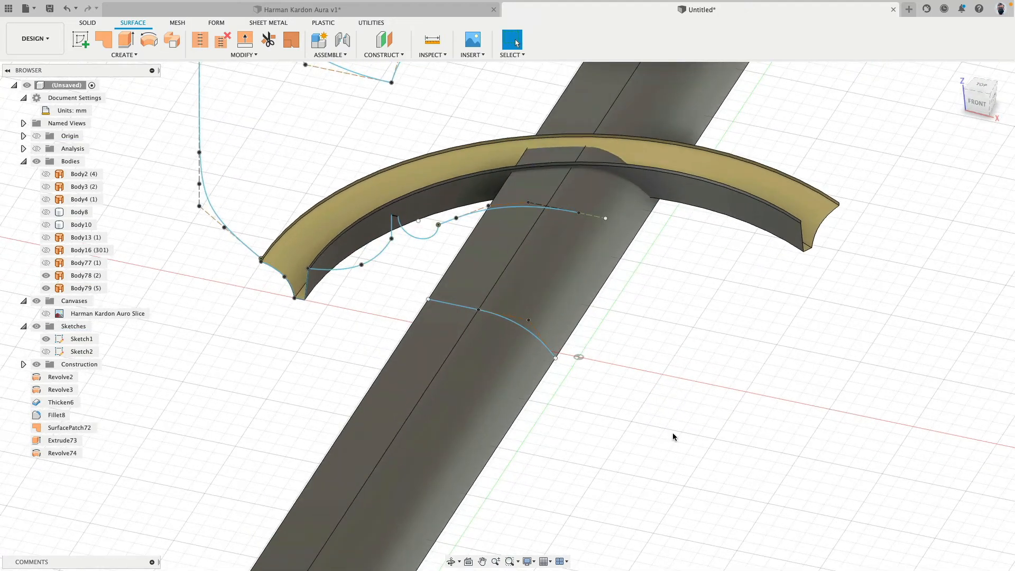
Begin a Move/Copy of the revolved arc body and place its pivot at the origin.
{"action": "scroll", "coordinate": [673, 436], "scroll_direction": "down", "scroll_amount": 3}
{"action": "left_click", "coordinate": [477, 300]}
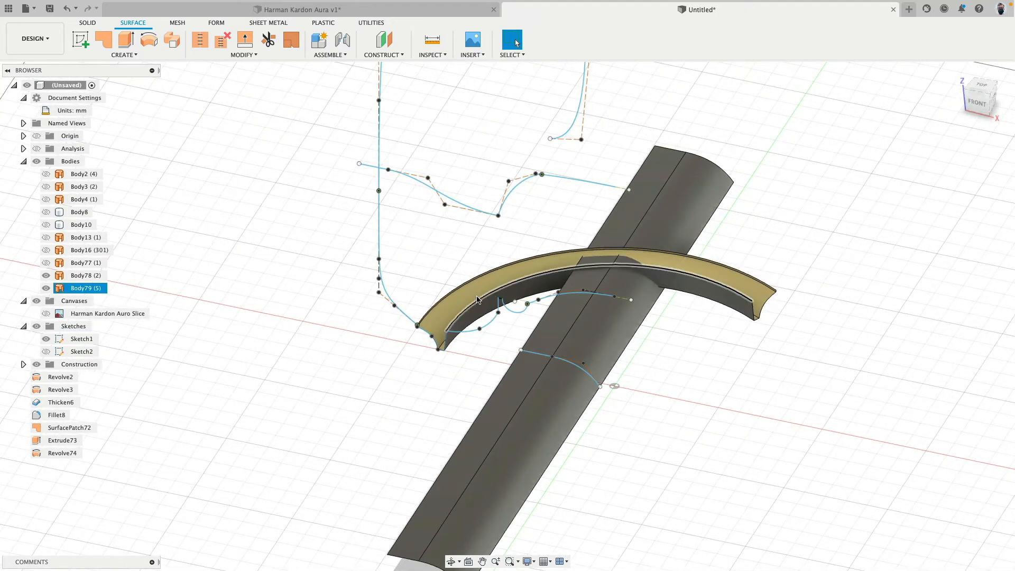
{"action": "left_click", "coordinate": [93, 289]}
{"action": "middle_click_drag", "start_coordinate": [306, 279], "coordinate": [257, 266]}
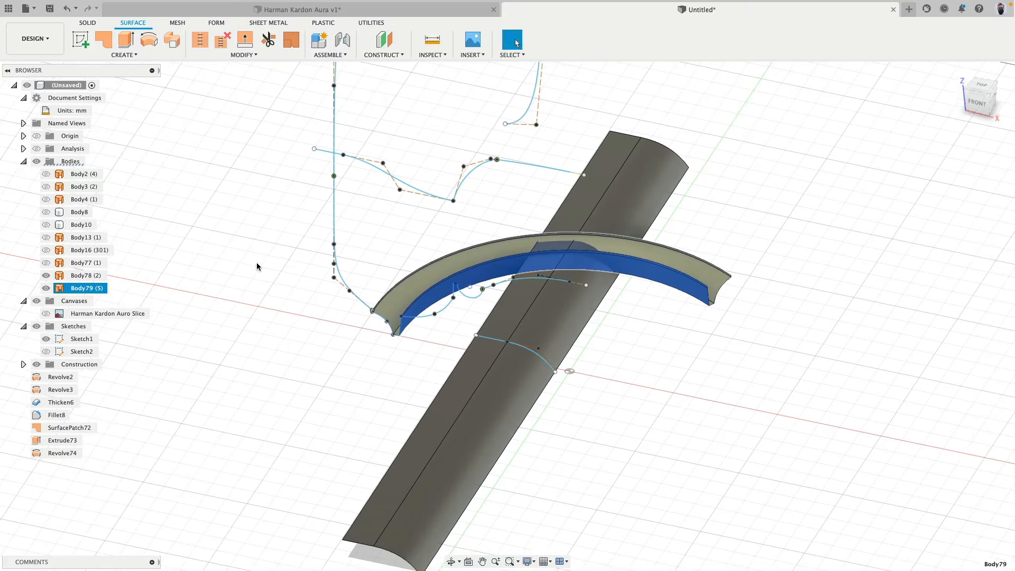
{"action": "middle_click_drag", "start_coordinate": [296, 346], "coordinate": [376, 353], "text": "shift"}
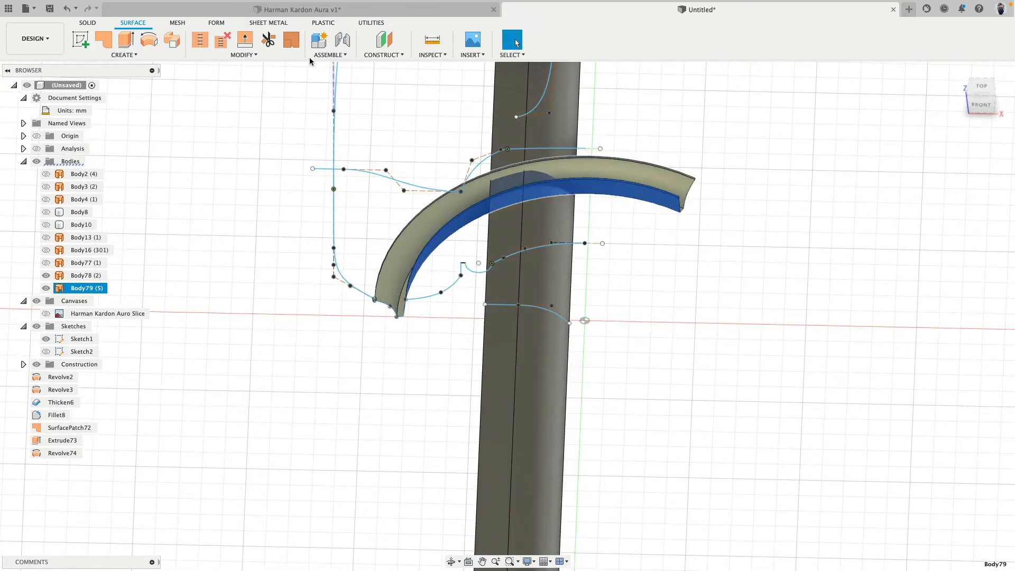
{"action": "left_click", "coordinate": [254, 55]}
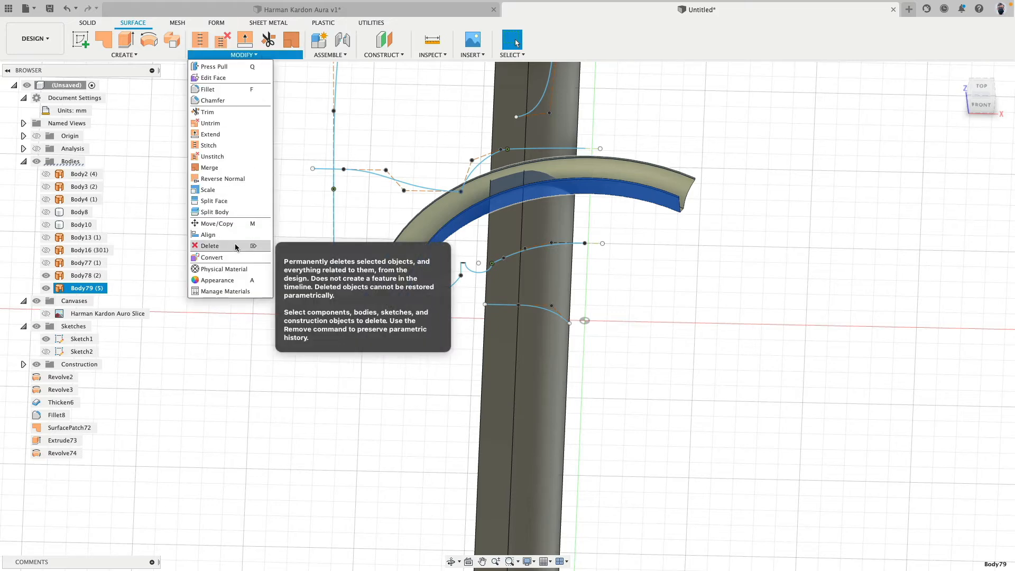
{"action": "left_click", "coordinate": [237, 223]}
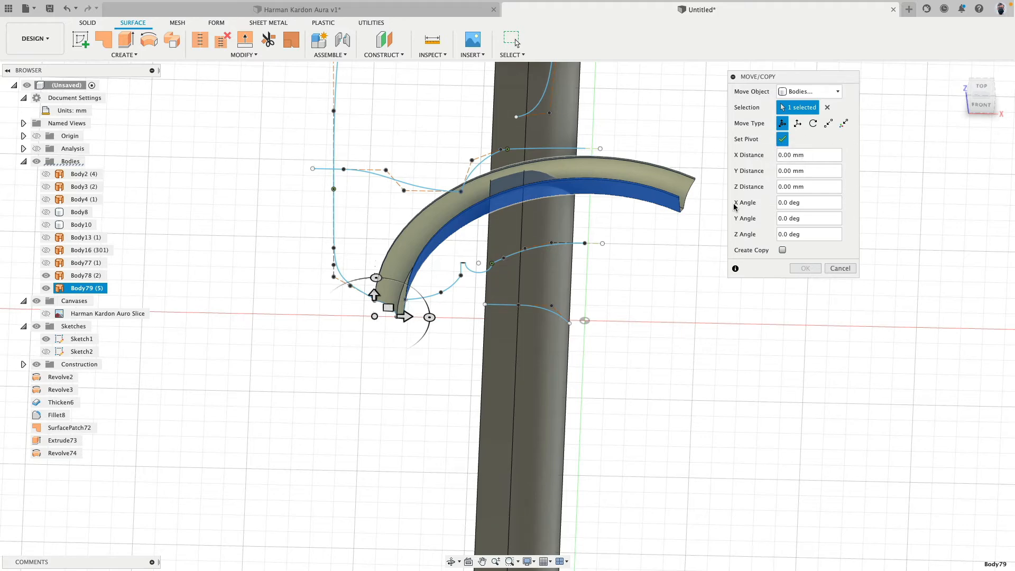
{"action": "left_click", "coordinate": [584, 320]}
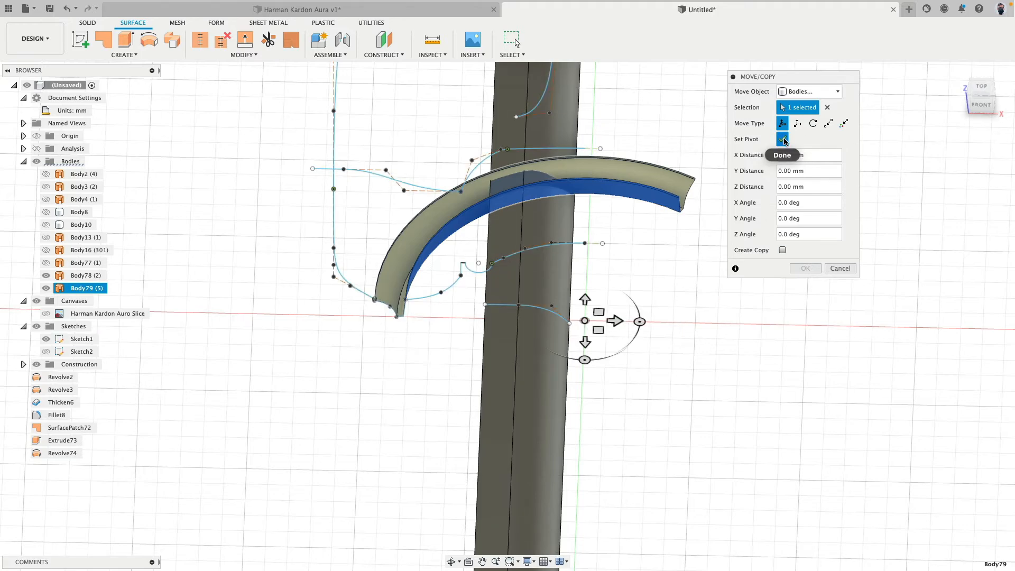
Rotate the arc body 30 degrees about the vertical axis through the origin.
{"action": "left_click_drag", "start_coordinate": [640, 321], "coordinate": [639, 339]}
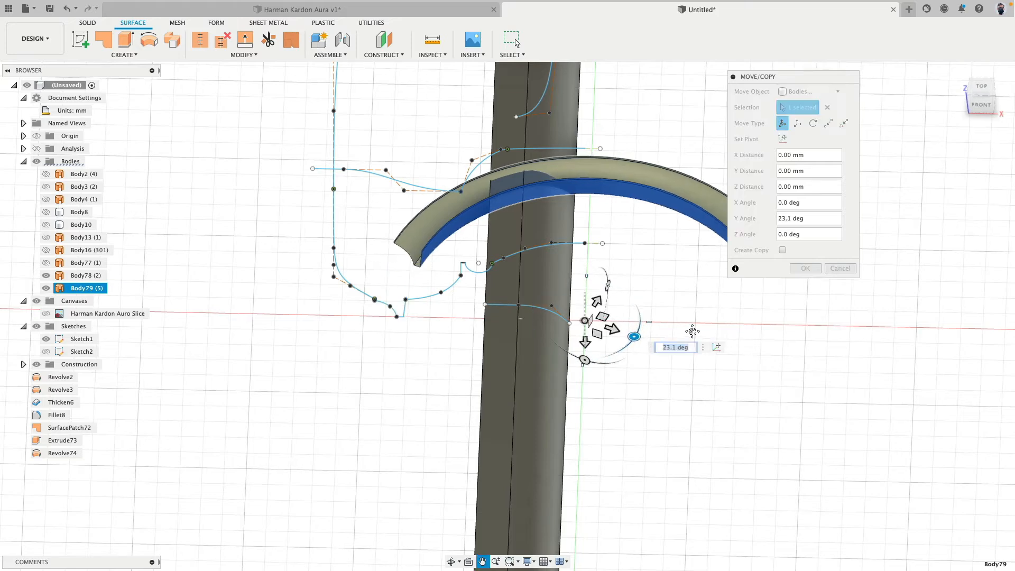
{"action": "middle_click_drag", "start_coordinate": [693, 331], "coordinate": [587, 319]}
{"action": "left_click_drag", "start_coordinate": [527, 329], "coordinate": [529, 330]}
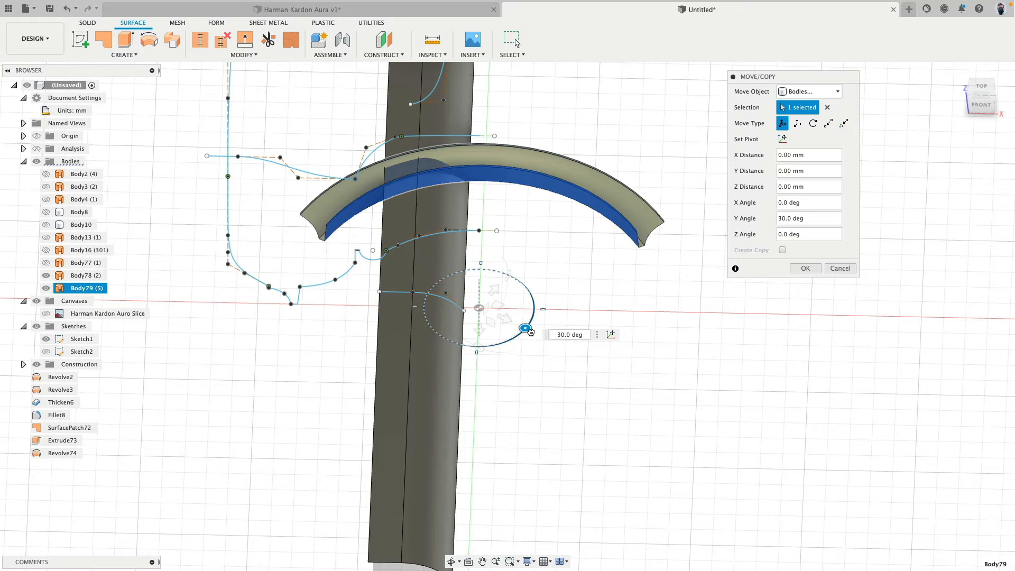
{"action": "mouse_move", "coordinate": [533, 333]}
{"action": "middle_mouse_down", "text": "shift"}
{"action": "mouse_move", "coordinate": [703, 186]}
{"action": "mouse_move", "coordinate": [651, 220]}
{"action": "middle_mouse_up", "text": "shift"}
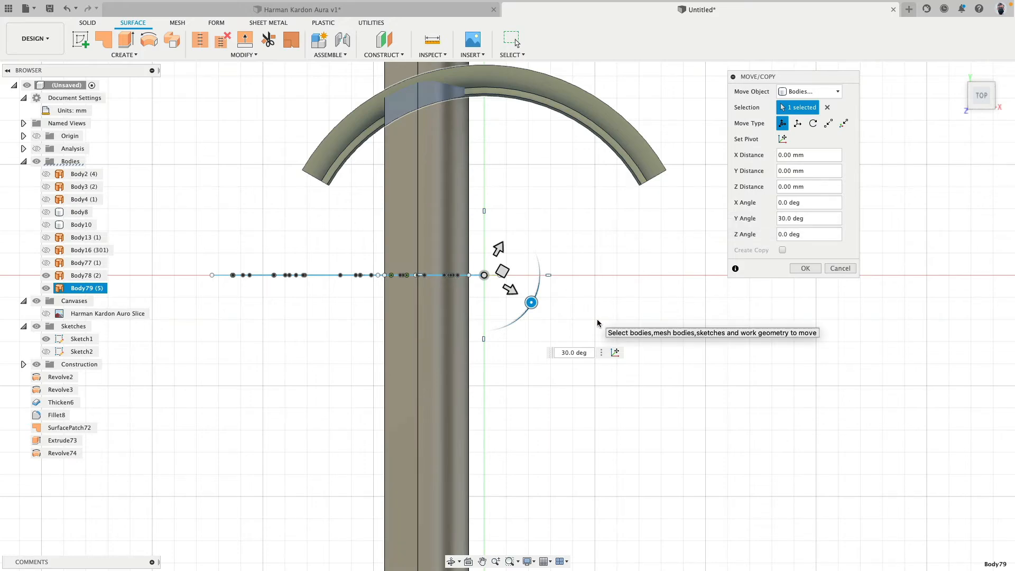
{"action": "left_click", "coordinate": [805, 268]}
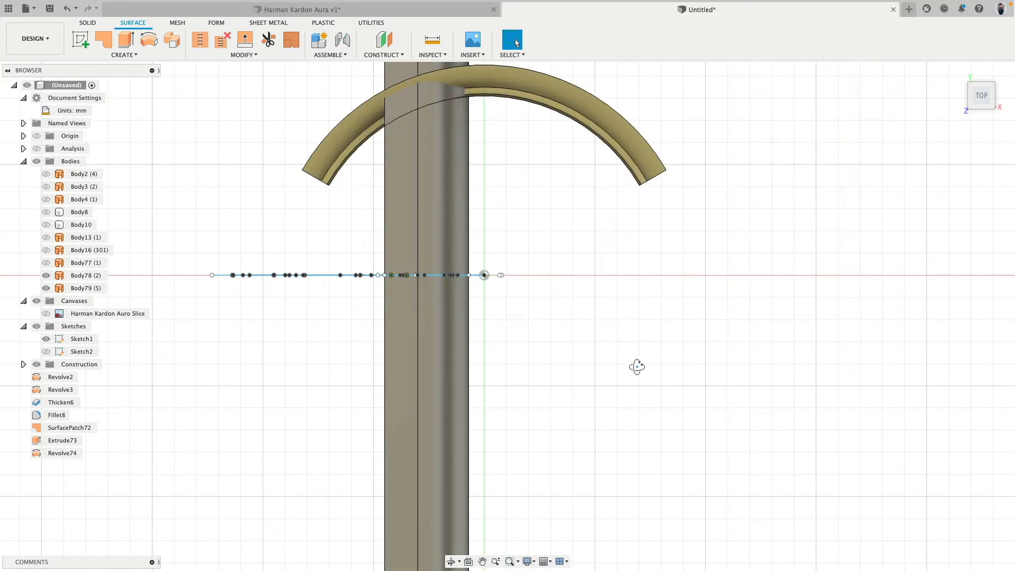
Trim the arc body with the curved extruded surface, removing the arc's portion beneath that surface.
{"action": "middle_click_drag", "start_coordinate": [636, 365], "coordinate": [628, 268], "text": "shift"}
{"action": "scroll", "coordinate": [467, 258], "scroll_direction": "up", "scroll_amount": 8}
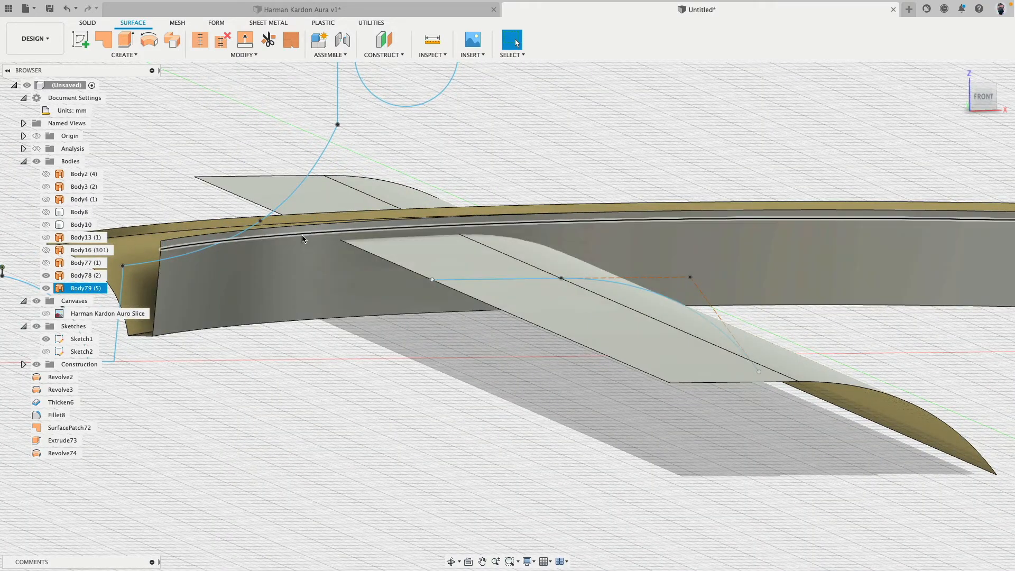
{"action": "scroll", "coordinate": [326, 260], "scroll_direction": "down", "scroll_amount": 5}
{"action": "middle_click_drag", "start_coordinate": [371, 267], "coordinate": [347, 275], "text": "shift"}
{"action": "scroll", "coordinate": [348, 274], "scroll_direction": "down", "scroll_amount": 5}
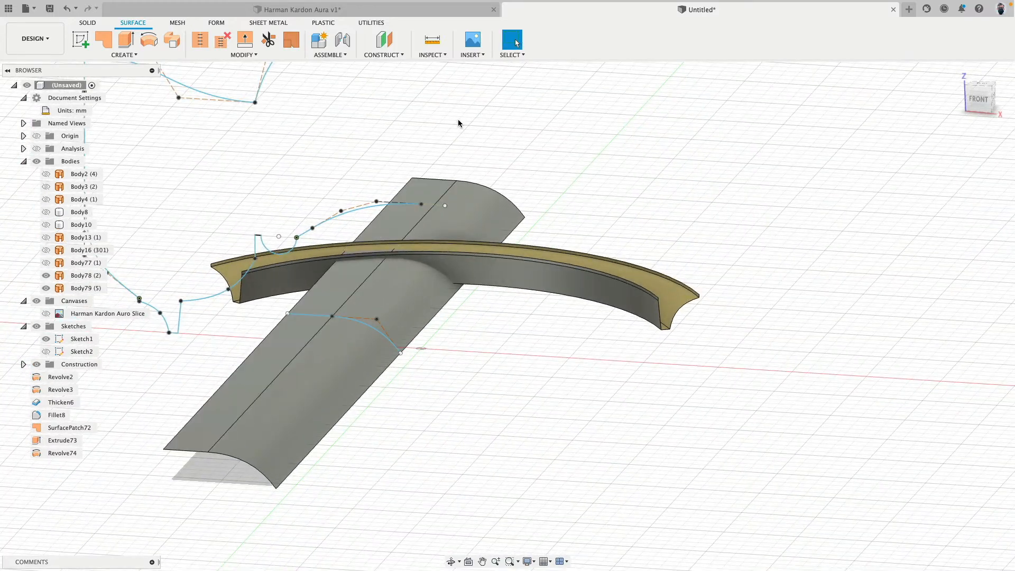
{"action": "left_click", "coordinate": [268, 40]}
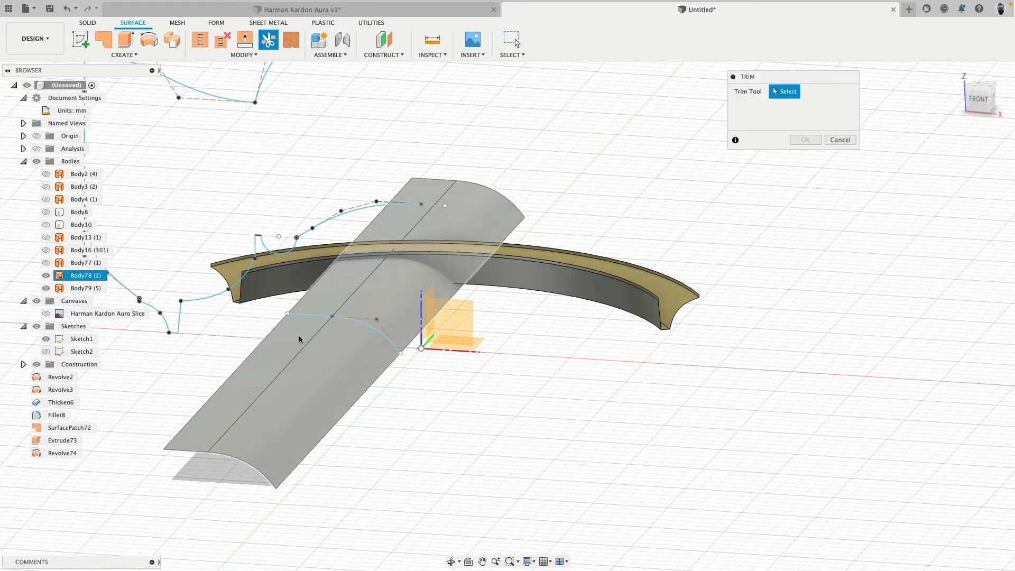
{"action": "left_click", "coordinate": [300, 341]}
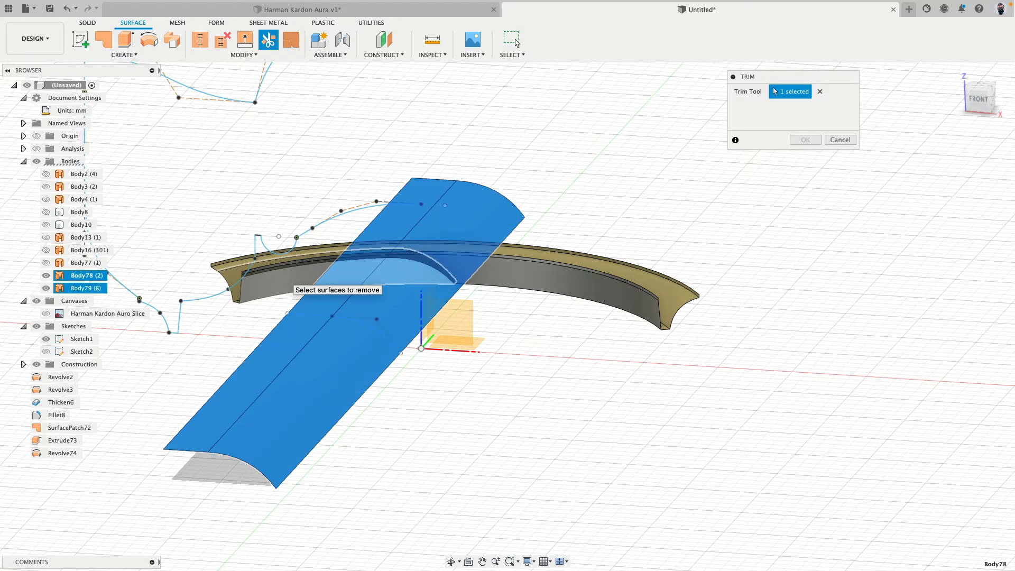
{"action": "left_click", "coordinate": [284, 275]}
{"action": "middle_click_drag", "start_coordinate": [452, 445], "coordinate": [480, 410], "text": "shift"}
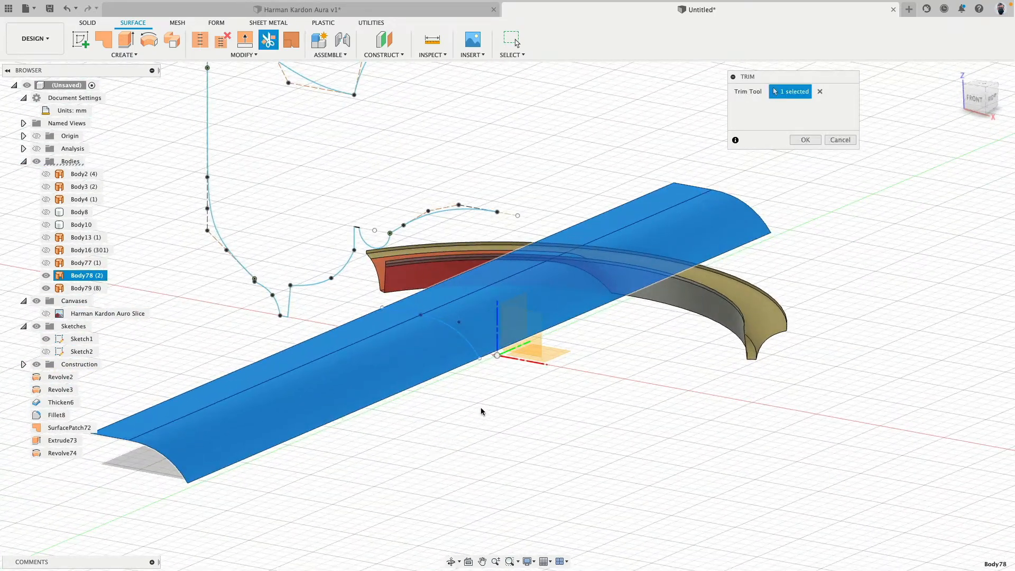
{"action": "left_click", "coordinate": [793, 140]}
Mirror the curved extruded surface across the YZ origin plane as a new body.
{"action": "scroll", "coordinate": [566, 172], "scroll_direction": "up", "scroll_amount": 5}
{"action": "middle_click_drag", "start_coordinate": [562, 204], "coordinate": [564, 195], "text": "shift"}
{"action": "middle_click_drag", "start_coordinate": [632, 272], "coordinate": [574, 255]}
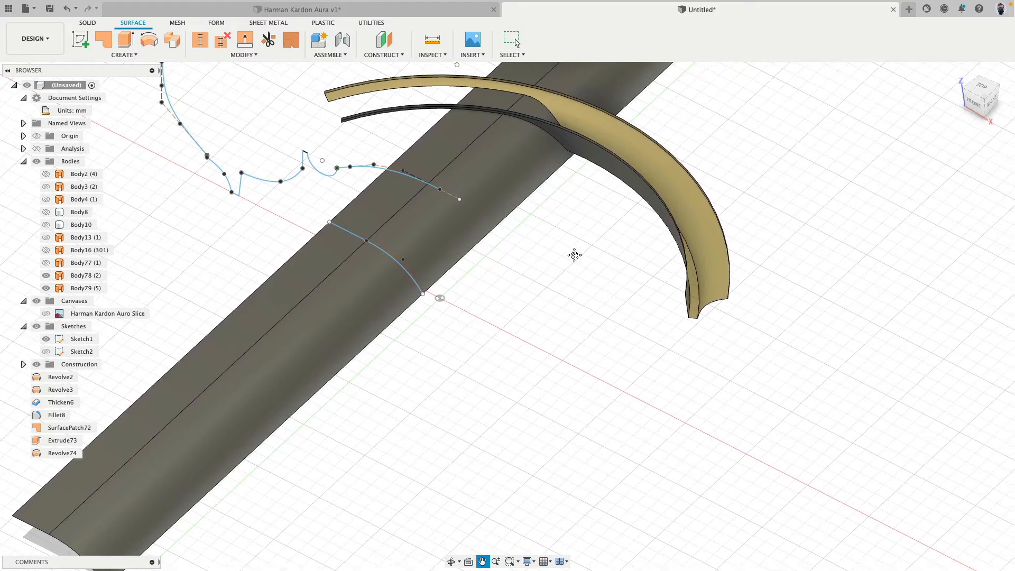
{"action": "middle_click_drag", "start_coordinate": [503, 227], "coordinate": [523, 211], "text": "shift"}
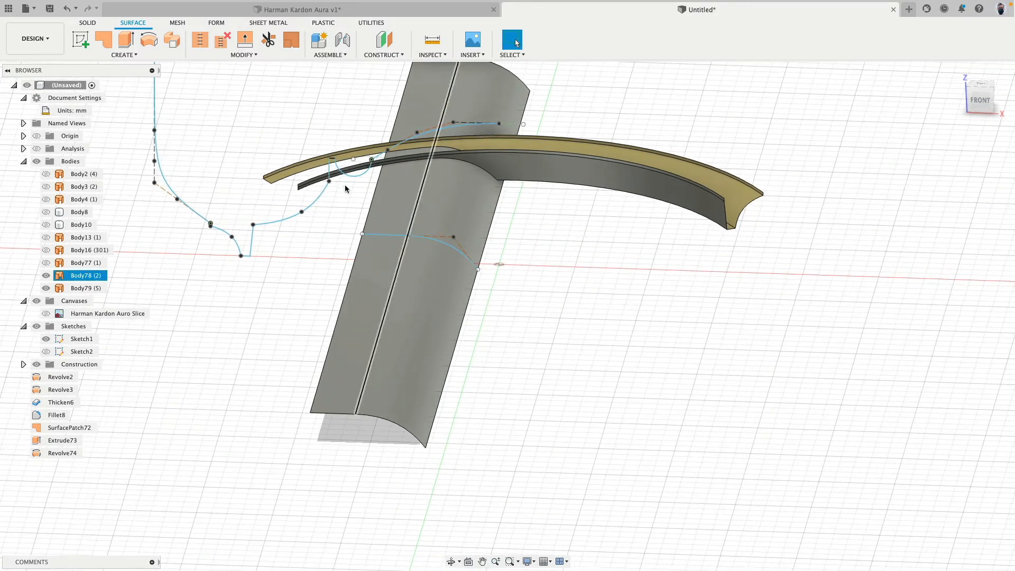
{"action": "left_click", "coordinate": [124, 55]}
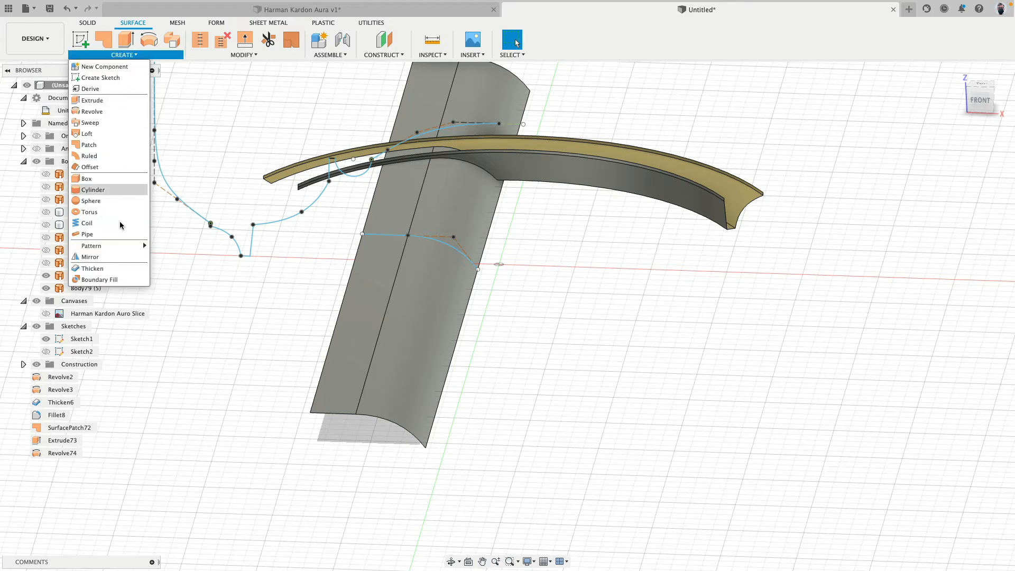
{"action": "left_click", "coordinate": [114, 260]}
{"action": "left_click", "coordinate": [443, 298]}
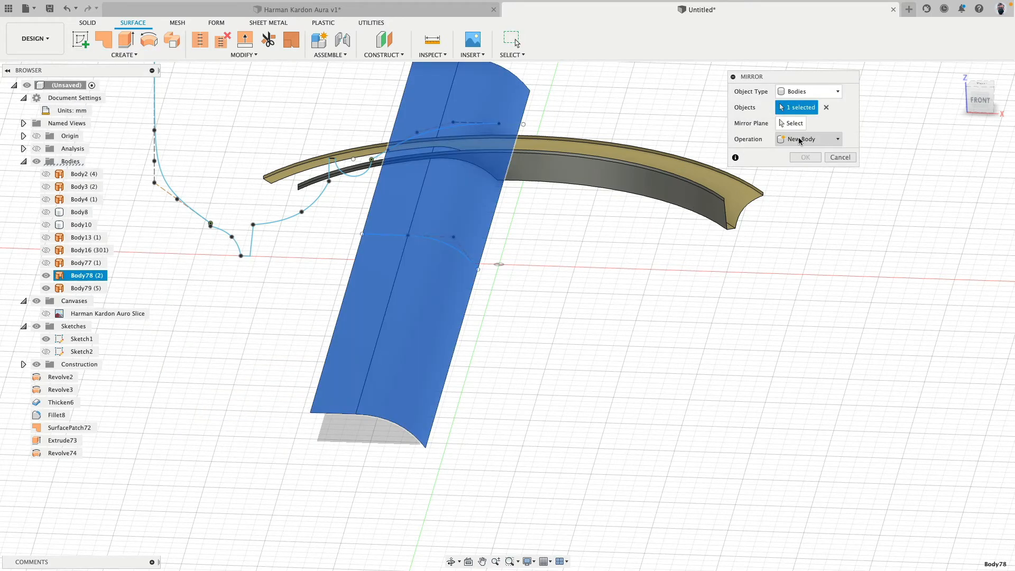
{"action": "middle_click_drag", "start_coordinate": [602, 233], "coordinate": [590, 203], "text": "shift"}
{"action": "left_click", "coordinate": [565, 210]}
{"action": "left_click", "coordinate": [799, 160]}
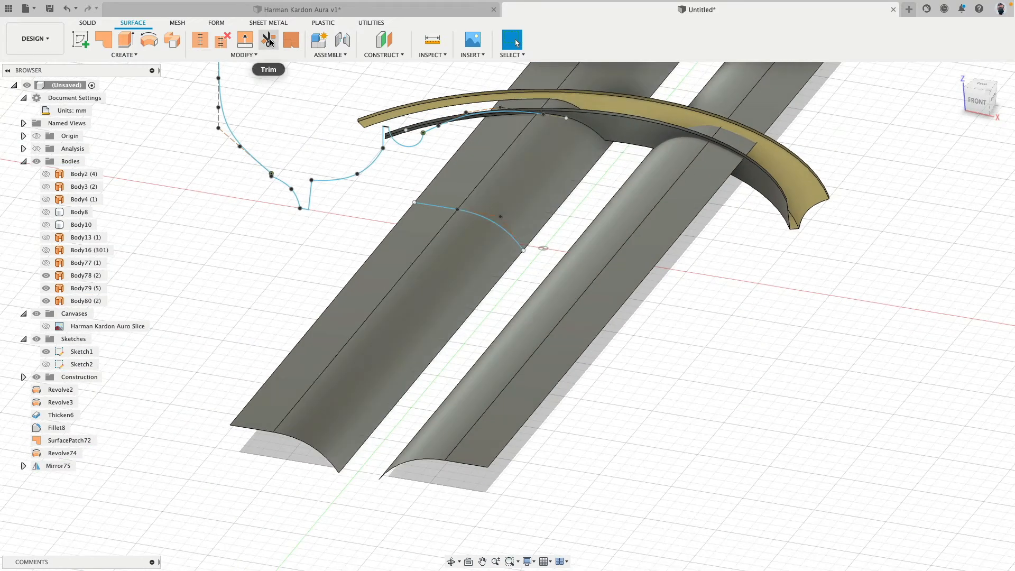
Trim the other end of the arc body with the mirrored surface, removing the portion beneath it.
{"action": "left_click", "coordinate": [616, 220]}
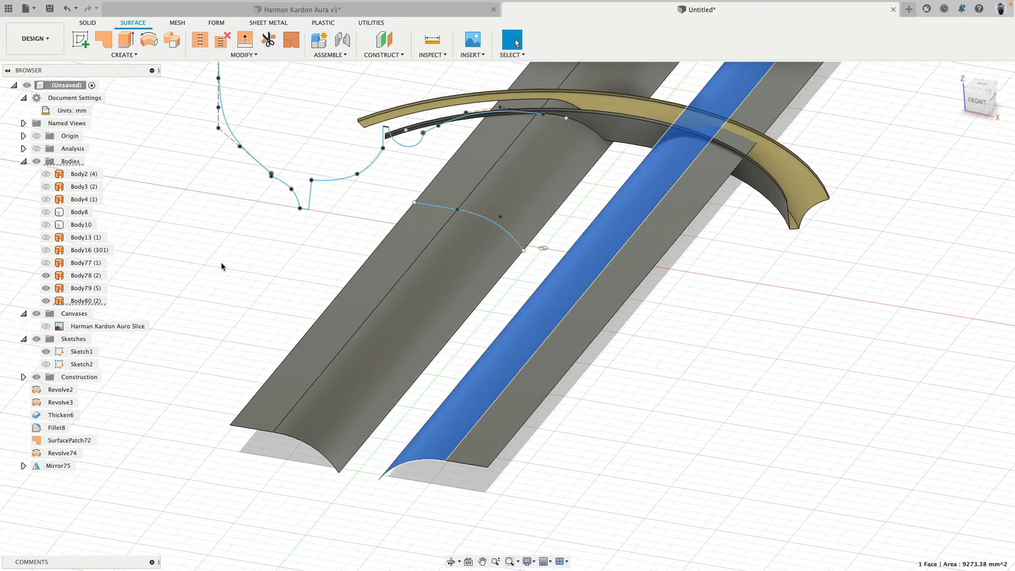
{"action": "left_click", "coordinate": [268, 39]}
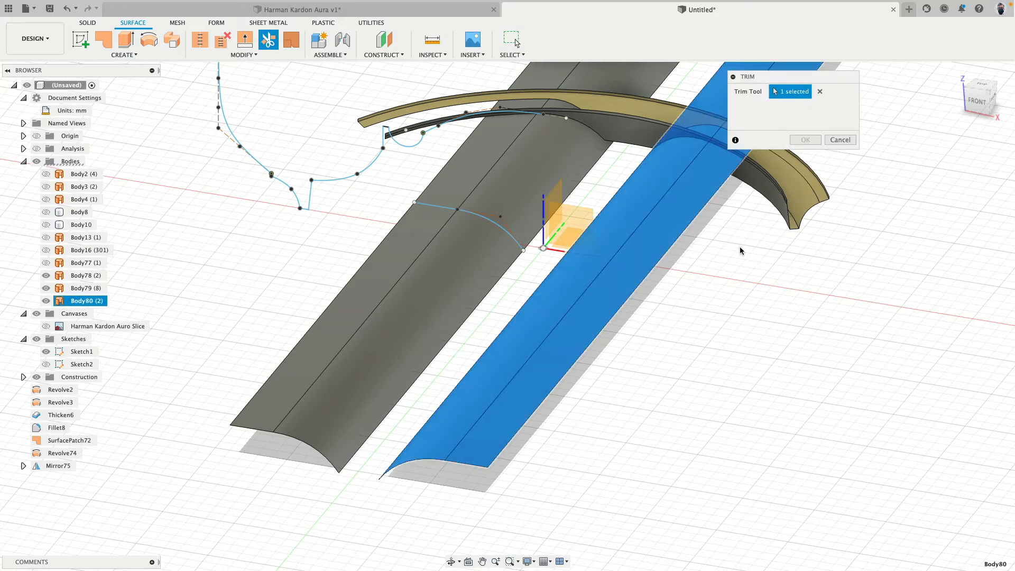
{"action": "middle_click_drag", "start_coordinate": [740, 247], "coordinate": [752, 228], "text": "shift"}
{"action": "left_click", "coordinate": [757, 233]}
{"action": "left_click", "coordinate": [805, 141]}
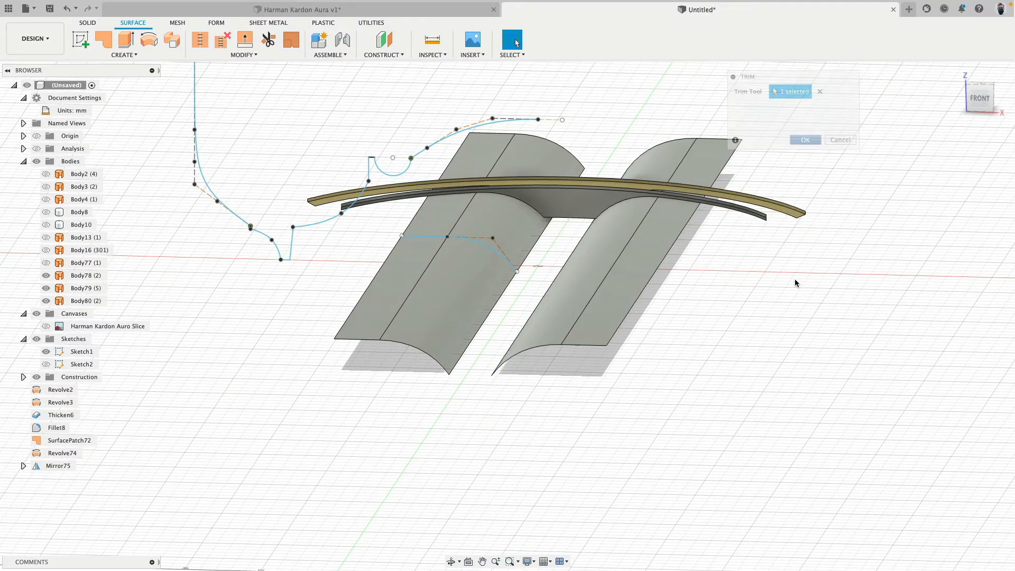
Extend the mirrored surface's outer long edge outward by about 40.2 mm with the Natural type.
{"action": "mouse_move", "coordinate": [820, 308]}
{"action": "middle_mouse_down"}
{"action": "mouse_move", "coordinate": [811, 290]}
{"action": "mouse_move", "coordinate": [809, 316]}
{"action": "middle_mouse_up"}
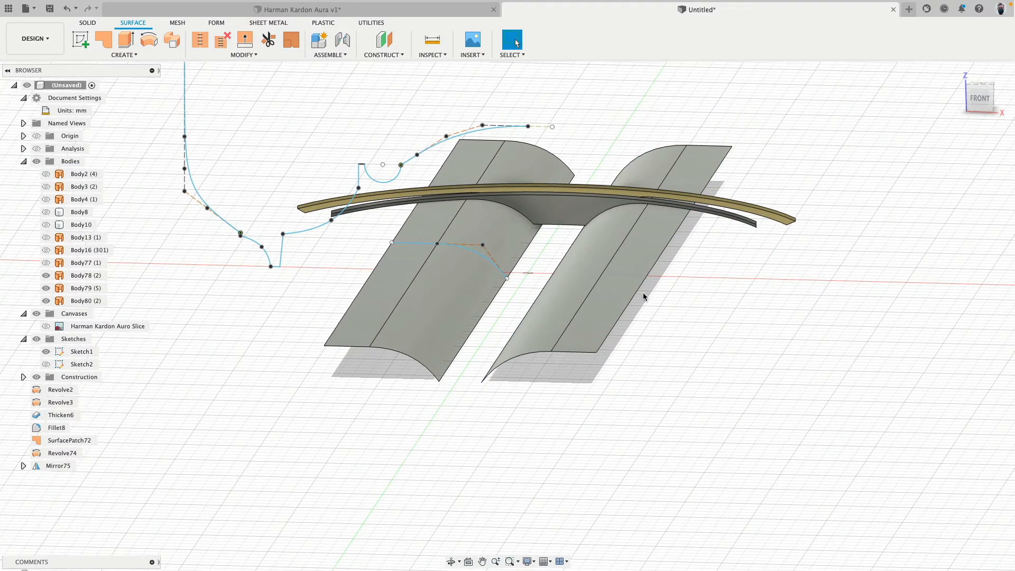
{"action": "left_click", "coordinate": [247, 55]}
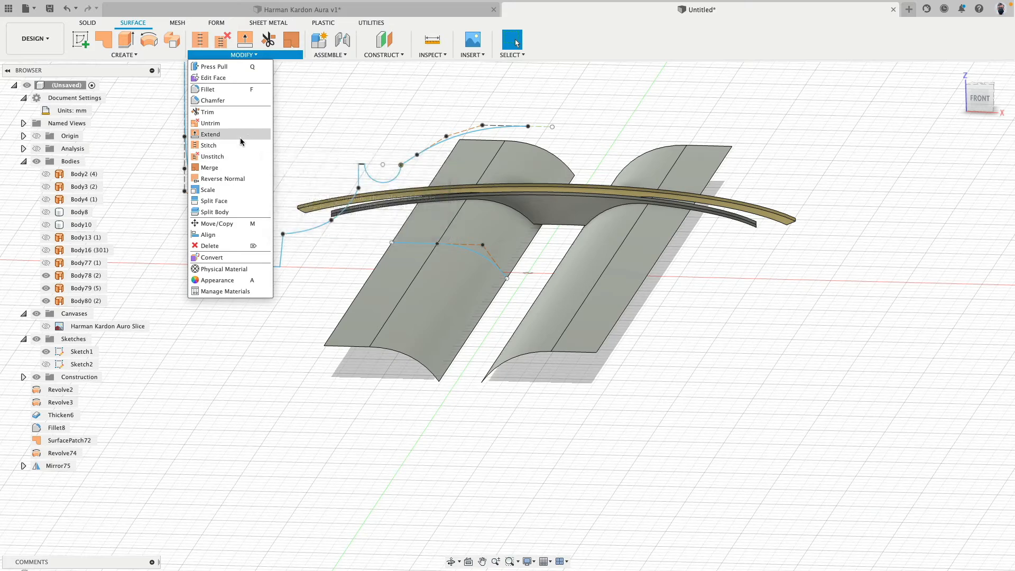
{"action": "left_click", "coordinate": [210, 134]}
{"action": "left_click", "coordinate": [634, 296]}
{"action": "middle_click_drag", "start_coordinate": [634, 296], "coordinate": [487, 310]}
{"action": "left_click_drag", "start_coordinate": [573, 312], "coordinate": [613, 316]}
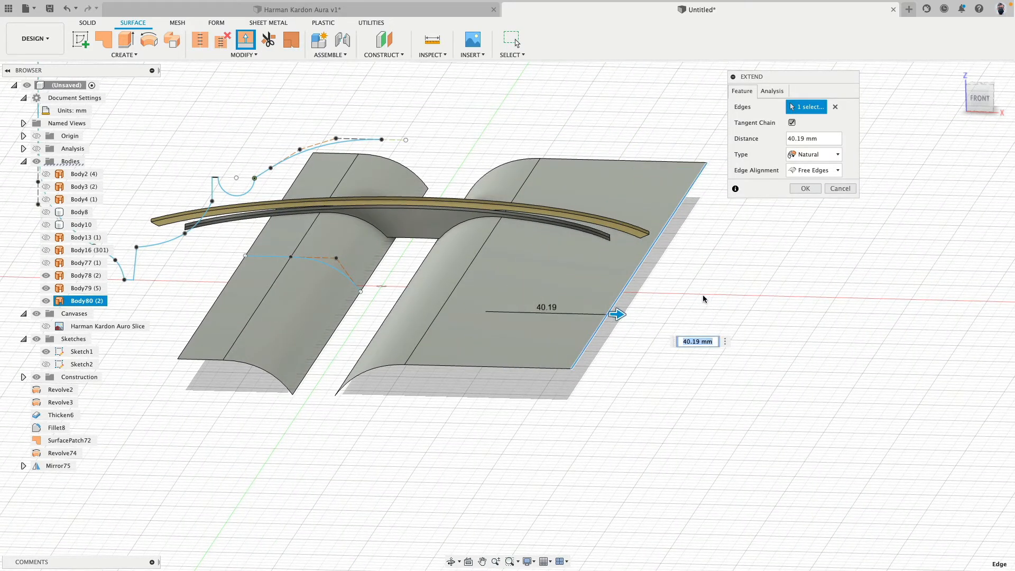
{"action": "middle_click_drag", "start_coordinate": [215, 285], "coordinate": [404, 302]}
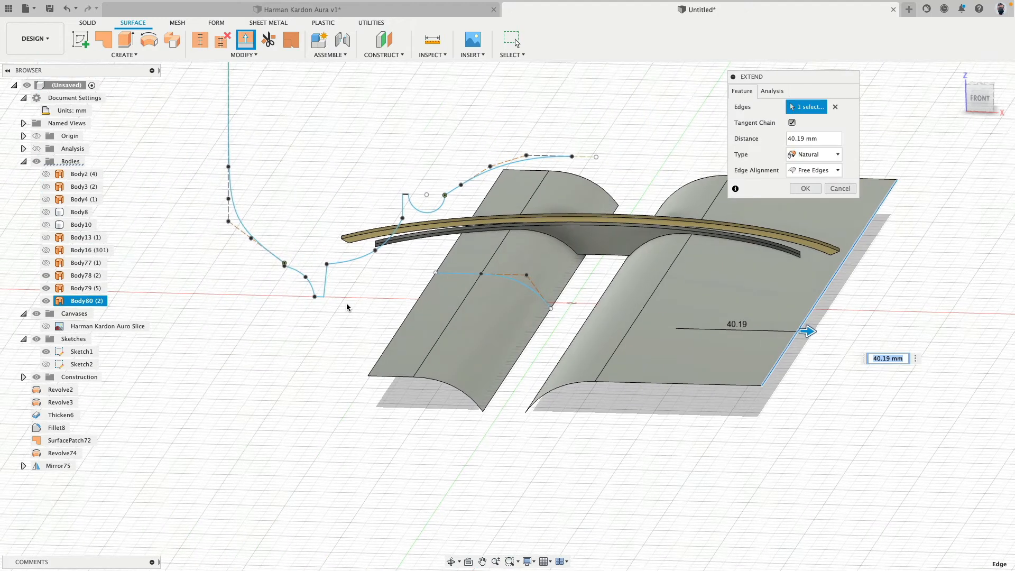
Extend the original curved surface's outer long edge outward by about 46.9 mm with the Natural type.
{"action": "right_click", "coordinate": [347, 303]}
{"action": "left_click", "coordinate": [347, 275]}
{"action": "left_click", "coordinate": [405, 317]}
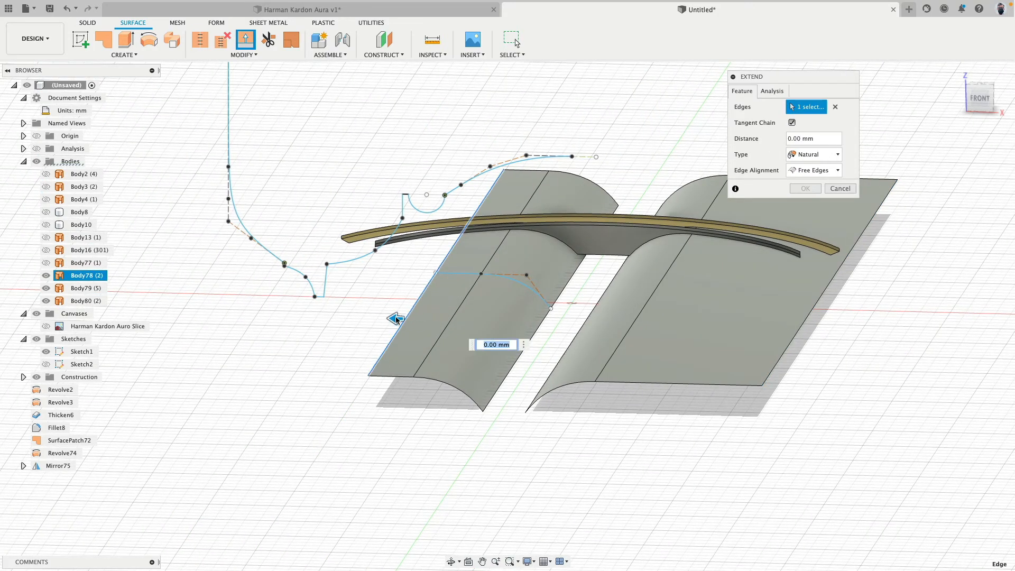
{"action": "left_click_drag", "start_coordinate": [396, 319], "coordinate": [254, 315]}
{"action": "mouse_move", "coordinate": [337, 249]}
{"action": "middle_mouse_down", "text": "shift"}
{"action": "mouse_move", "coordinate": [340, 266]}
{"action": "mouse_move", "coordinate": [370, 239]}
{"action": "middle_mouse_up", "text": "shift"}
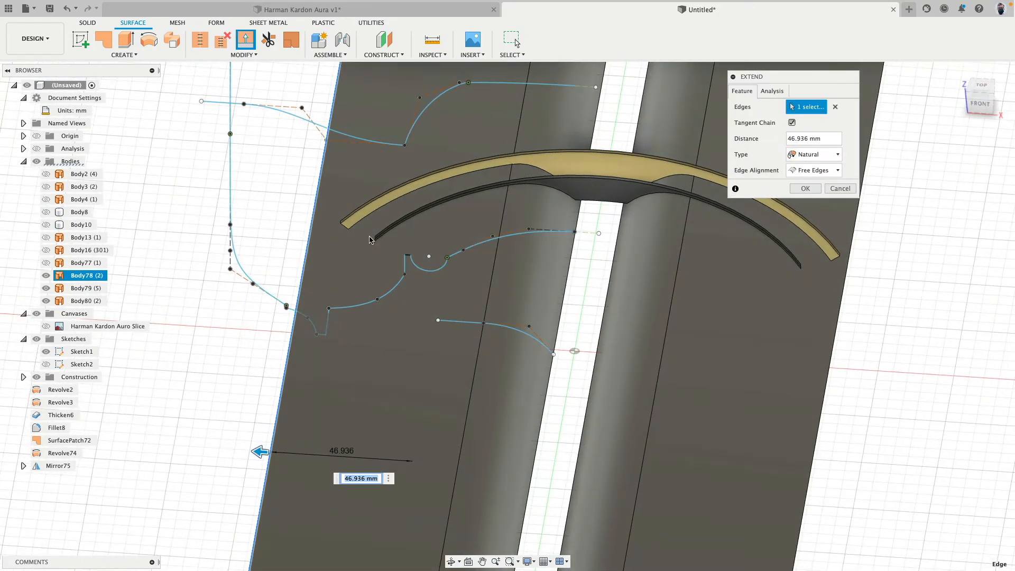
{"action": "left_click", "coordinate": [811, 191]}
{"action": "scroll", "coordinate": [706, 300], "scroll_direction": "down", "scroll_amount": 5}
{"action": "middle_click_drag", "start_coordinate": [691, 253], "coordinate": [616, 236], "text": "shift"}
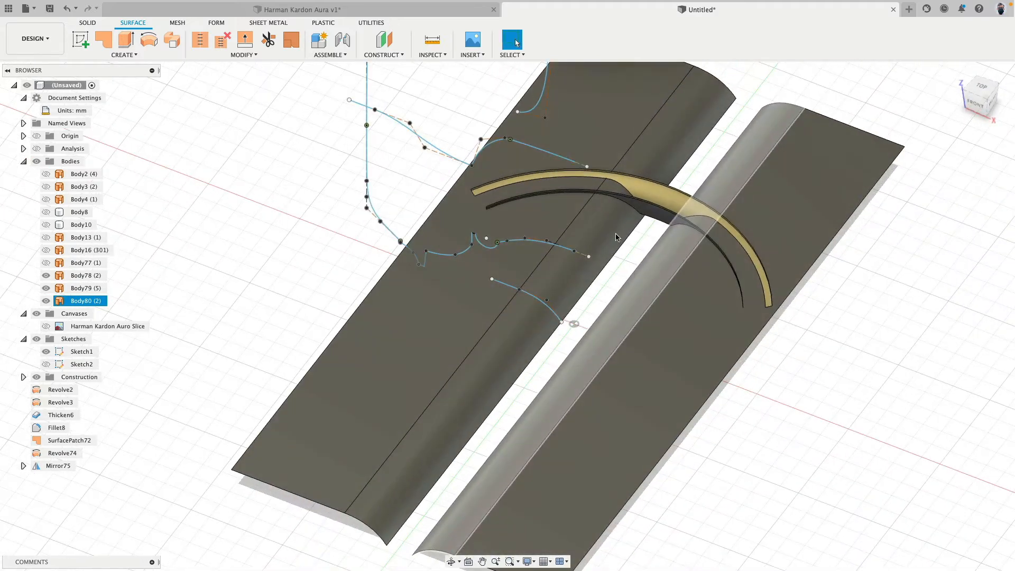
Try to trim the original curved surface using the arc body as the trim tool, then undo the trim.
{"action": "left_click", "coordinate": [268, 40]}
{"action": "scroll", "coordinate": [534, 178], "scroll_direction": "up", "scroll_amount": 3}
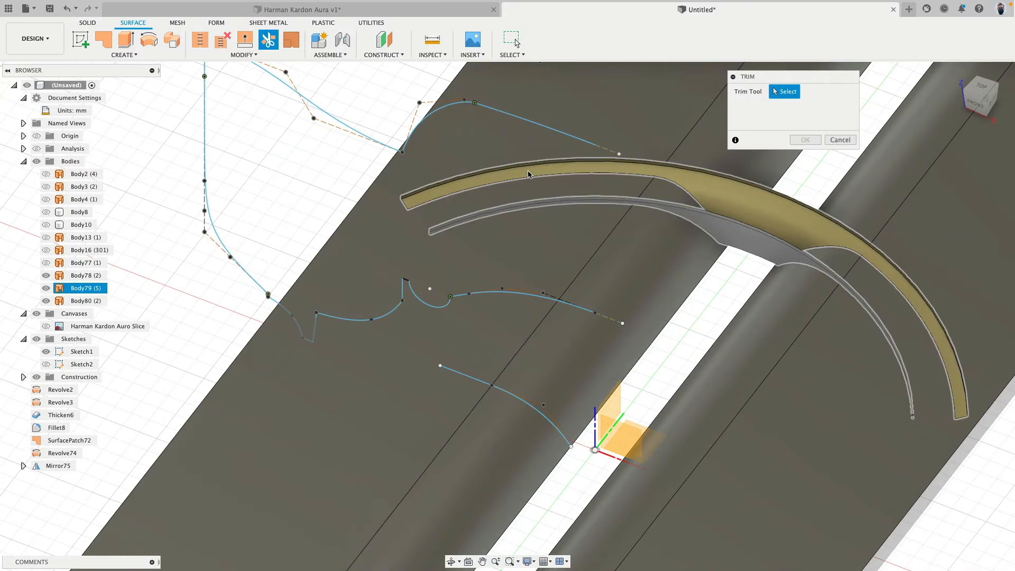
{"action": "left_click", "coordinate": [528, 174]}
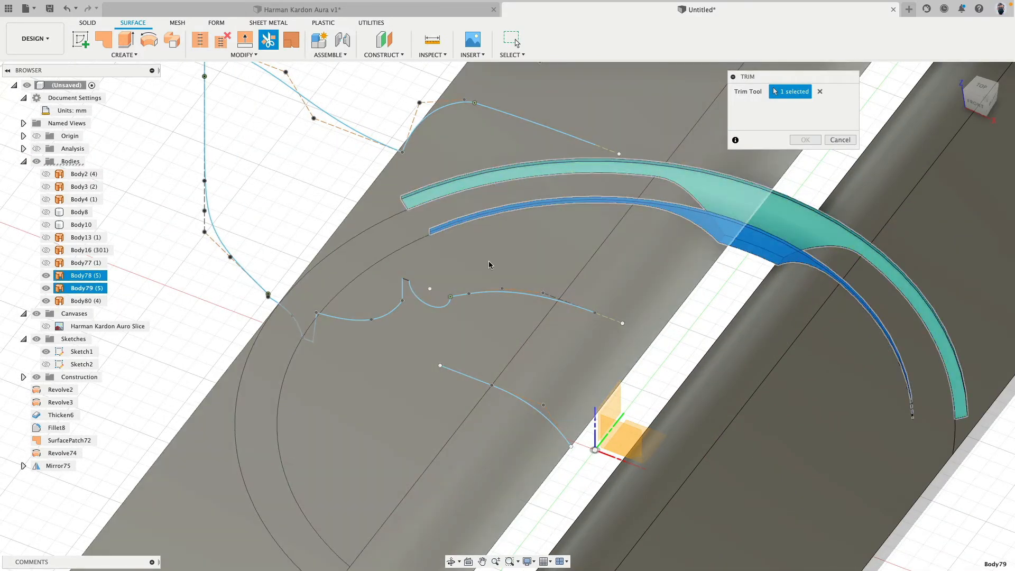
{"action": "left_click", "coordinate": [520, 254]}
{"action": "scroll", "coordinate": [538, 271], "scroll_direction": "down", "scroll_amount": 2}
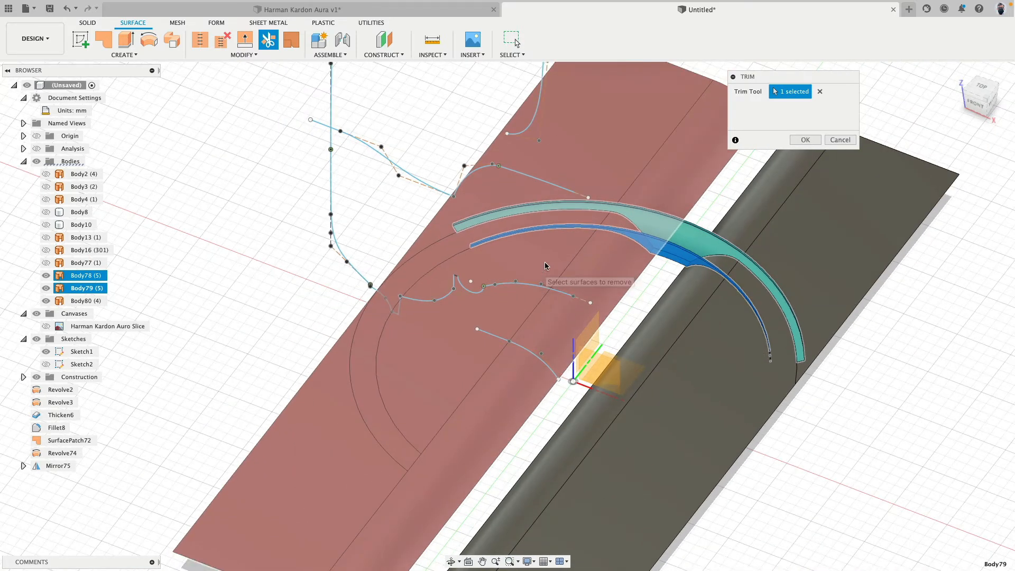
{"action": "left_click", "coordinate": [805, 140]}
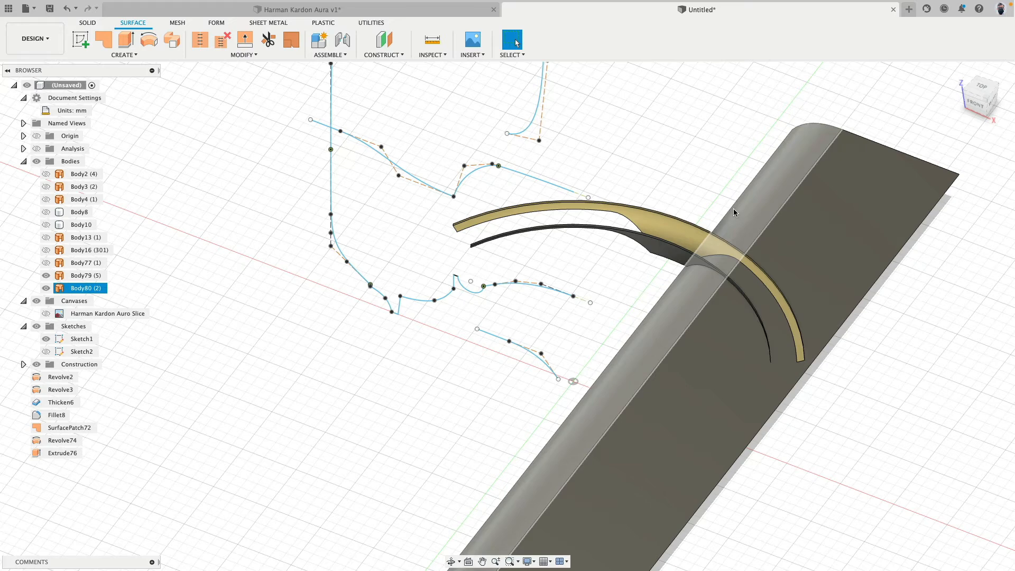
{"action": "key", "text": "super+z"}
Start a sketch on the horizontal origin plane and draw two diverging lines from the origin area through the arc's two ends.
{"action": "scroll", "coordinate": [505, 242], "scroll_direction": "up", "scroll_amount": 5}
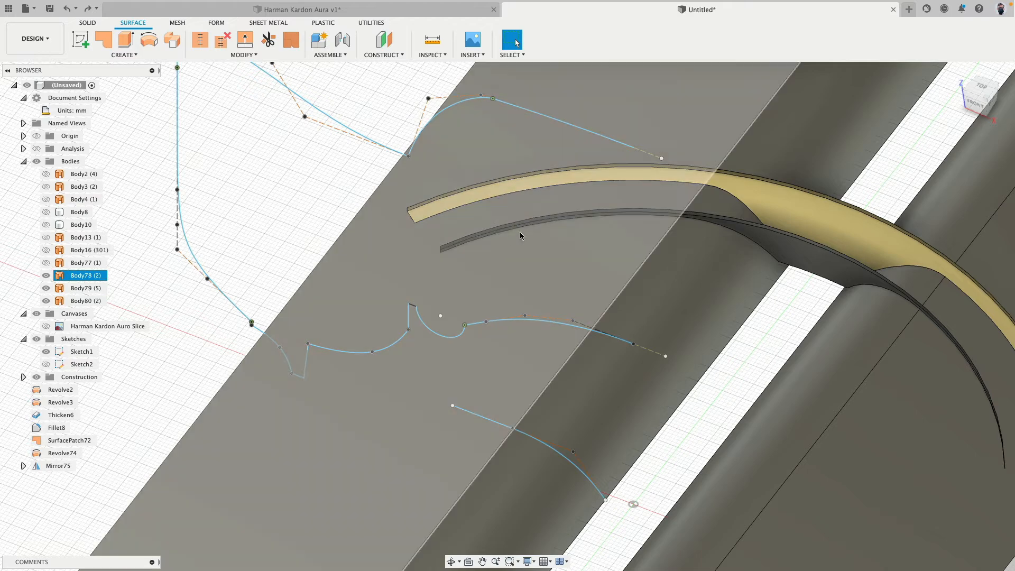
{"action": "scroll", "coordinate": [549, 266], "scroll_direction": "down", "scroll_amount": 3}
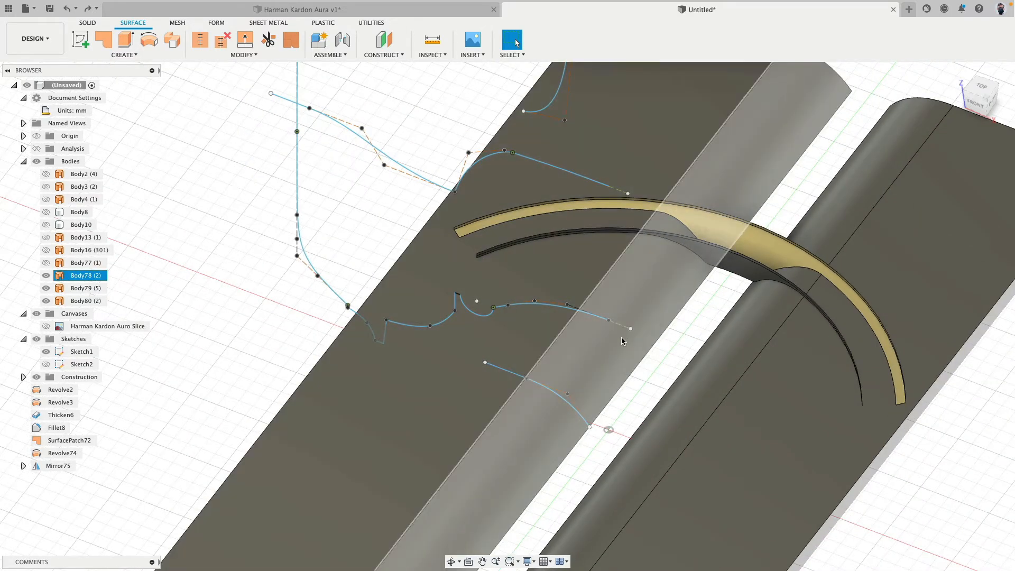
{"action": "middle_click_drag", "start_coordinate": [623, 341], "coordinate": [190, 210], "text": "shift"}
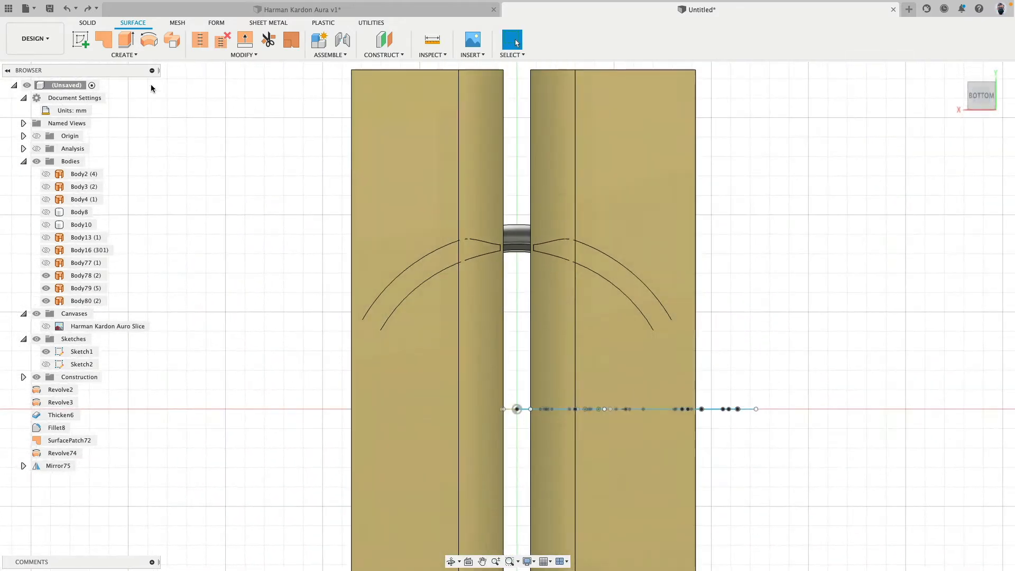
{"action": "left_click", "coordinate": [81, 40]}
{"action": "left_click", "coordinate": [480, 385]}
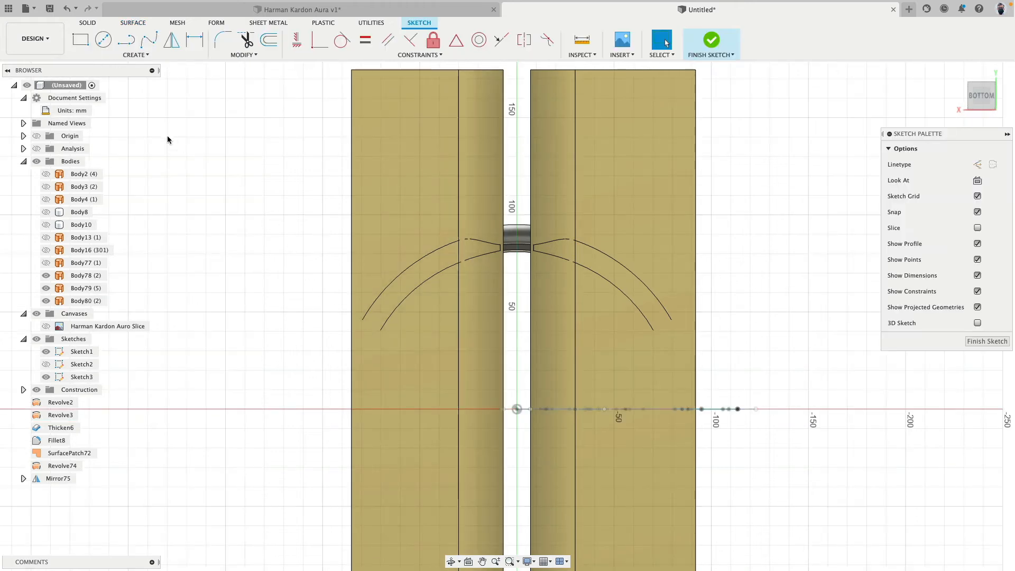
{"action": "key", "text": "l"}
{"action": "left_click", "coordinate": [513, 410]}
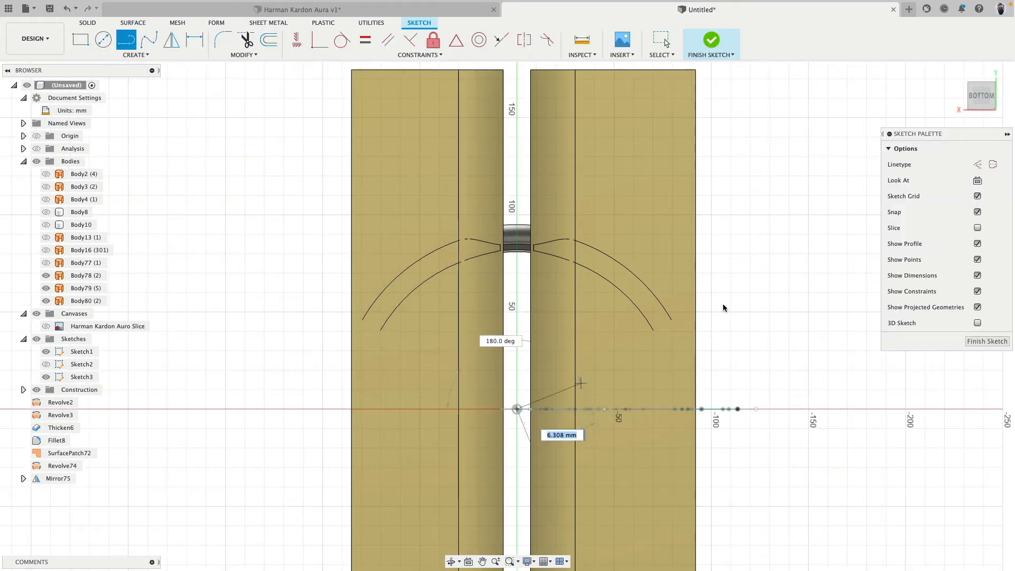
{"action": "left_click", "coordinate": [776, 258]}
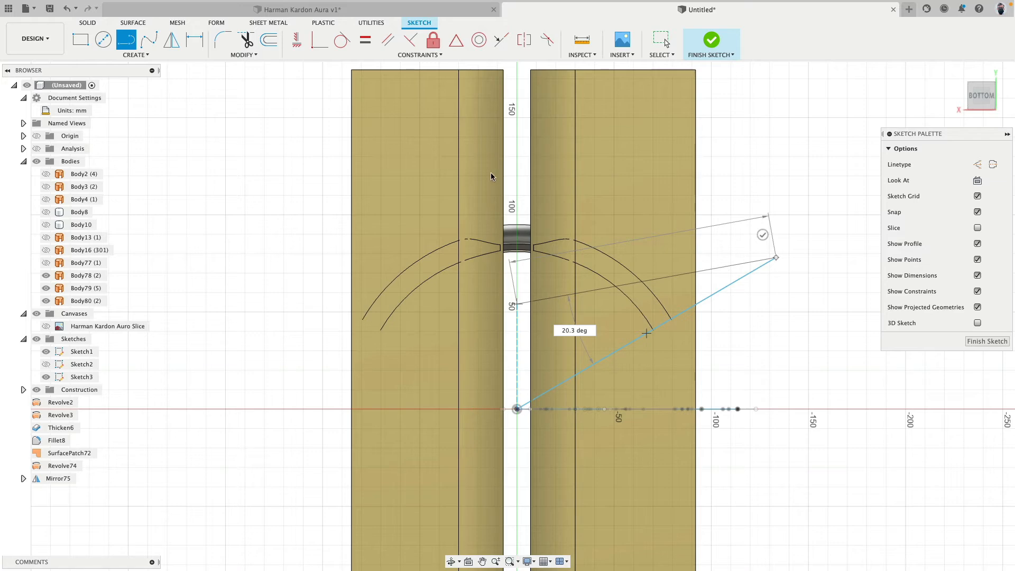
{"action": "key", "text": "Escape"}
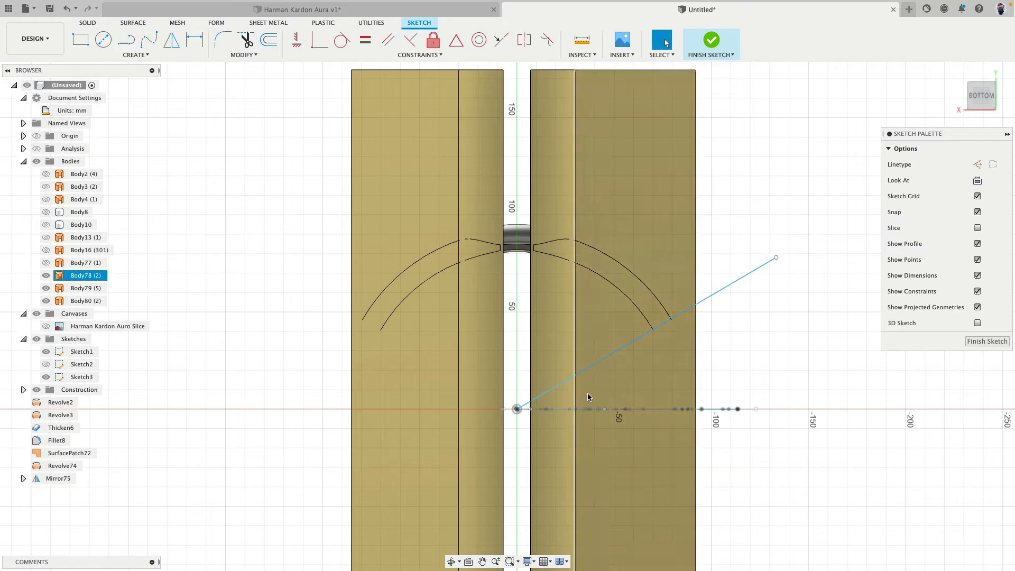
{"action": "left_click", "coordinate": [517, 409]}
{"action": "left_click", "coordinate": [245, 254]}
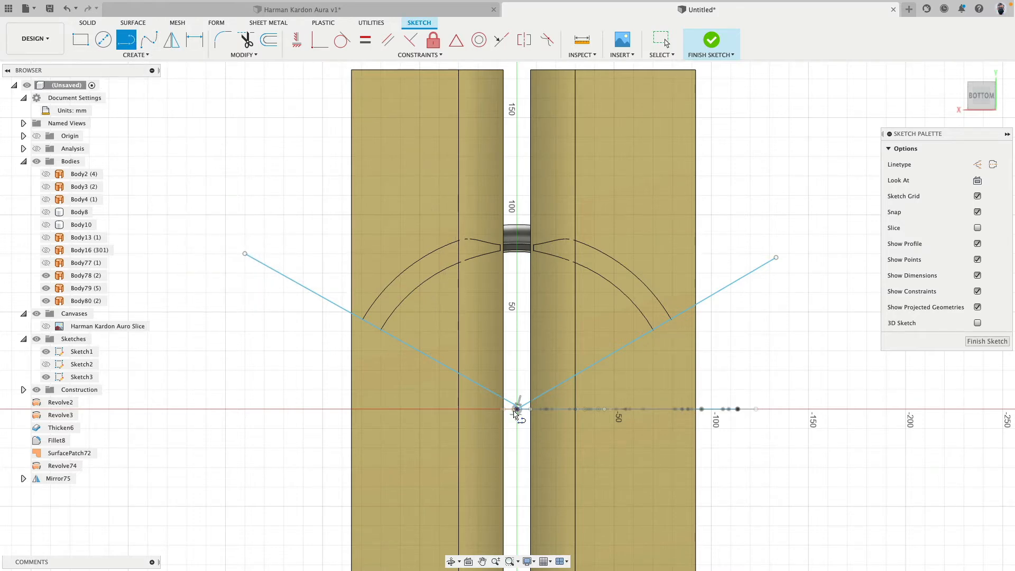
Draw a vertical line about 13 mm long from the origin away from the arc, and attach the loose diagonal line end to the origin.
{"action": "scroll", "coordinate": [520, 454], "scroll_direction": "up", "scroll_amount": 5}
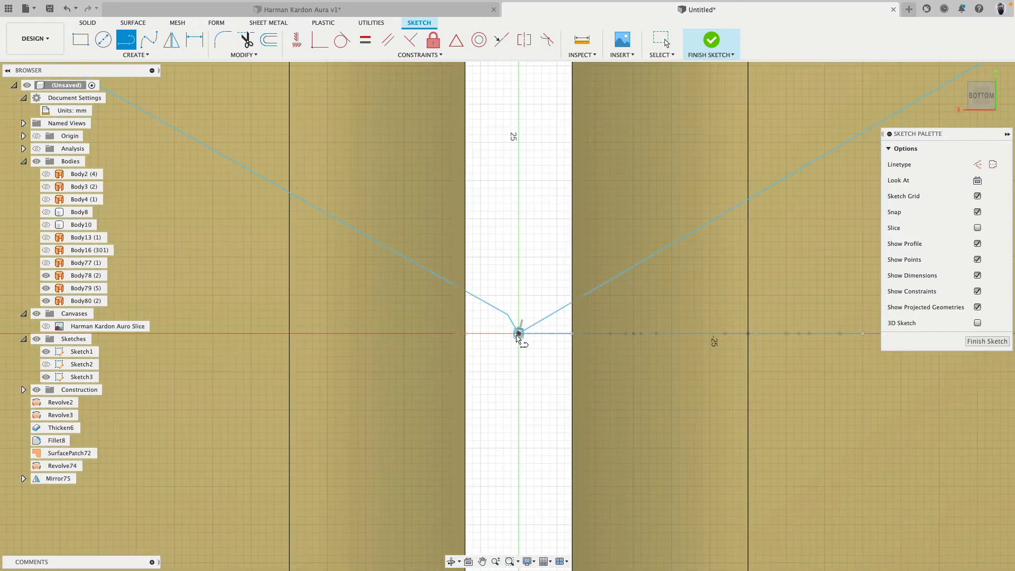
{"action": "left_click", "coordinate": [518, 334]}
{"action": "left_click", "coordinate": [519, 431]}
{"action": "scroll", "coordinate": [521, 430], "scroll_direction": "up", "scroll_amount": 3}
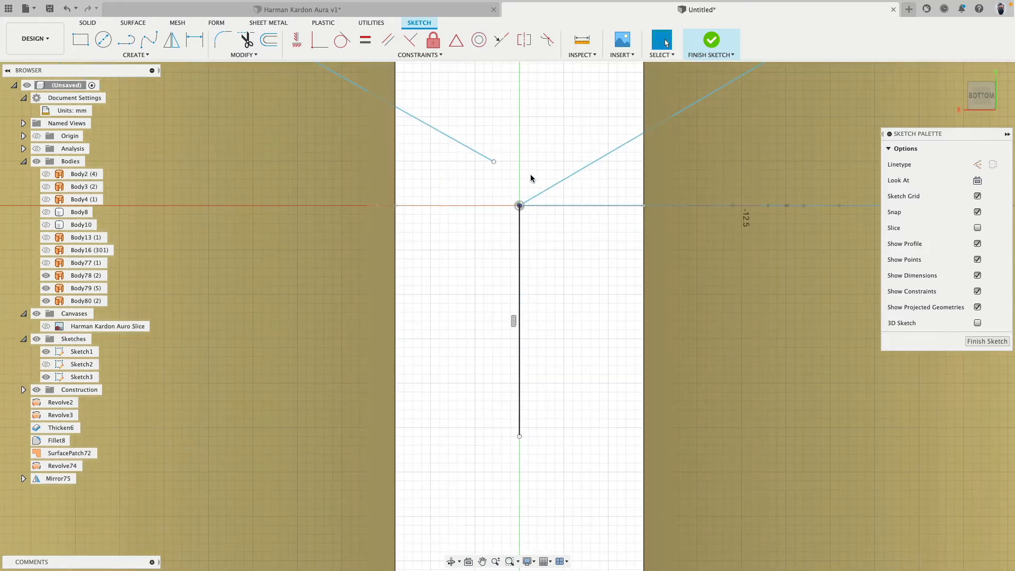
{"action": "left_click_drag", "start_coordinate": [493, 163], "coordinate": [524, 209]}
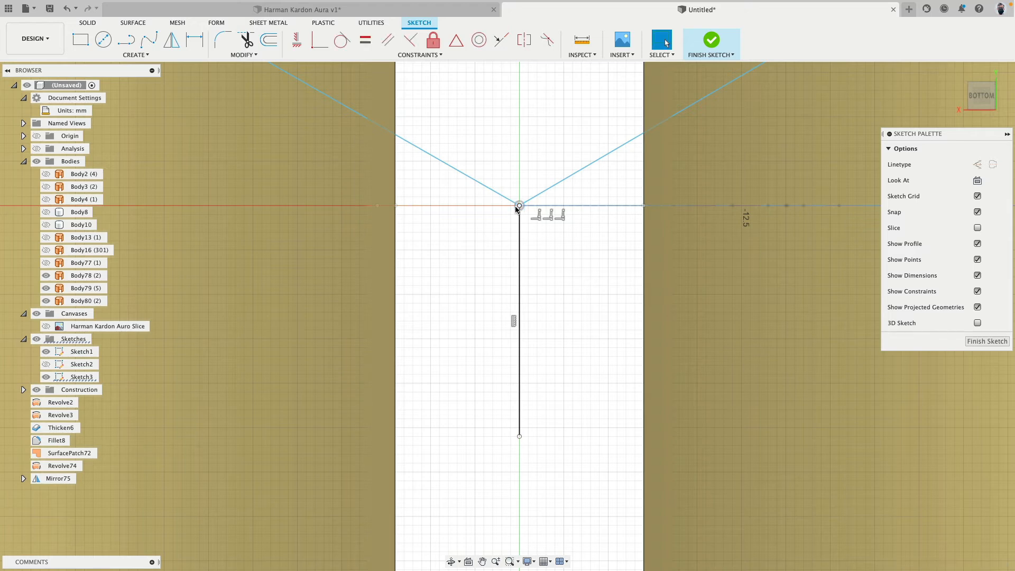
Convert the short vertical line at the origin to construction geometry.
{"action": "scroll", "coordinate": [519, 209], "scroll_direction": "down", "scroll_amount": 2}
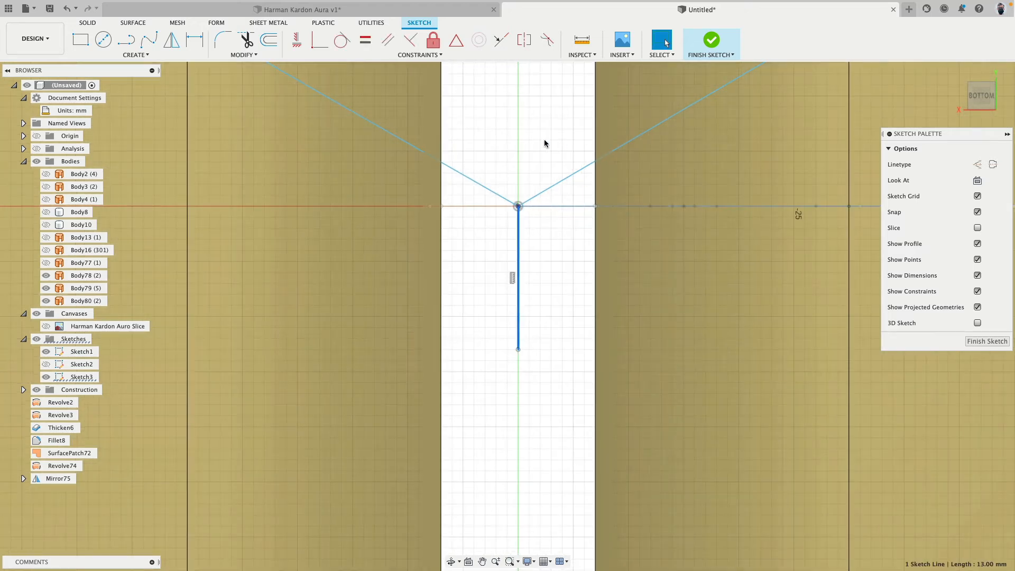
{"action": "key", "text": "x"}
{"action": "left_click", "coordinate": [548, 258]}
Dimension the angle between the two diagonal lines as 120 degrees.
{"action": "middle_click_drag", "start_coordinate": [548, 258], "coordinate": [522, 343]}
{"action": "left_click", "coordinate": [479, 284]}
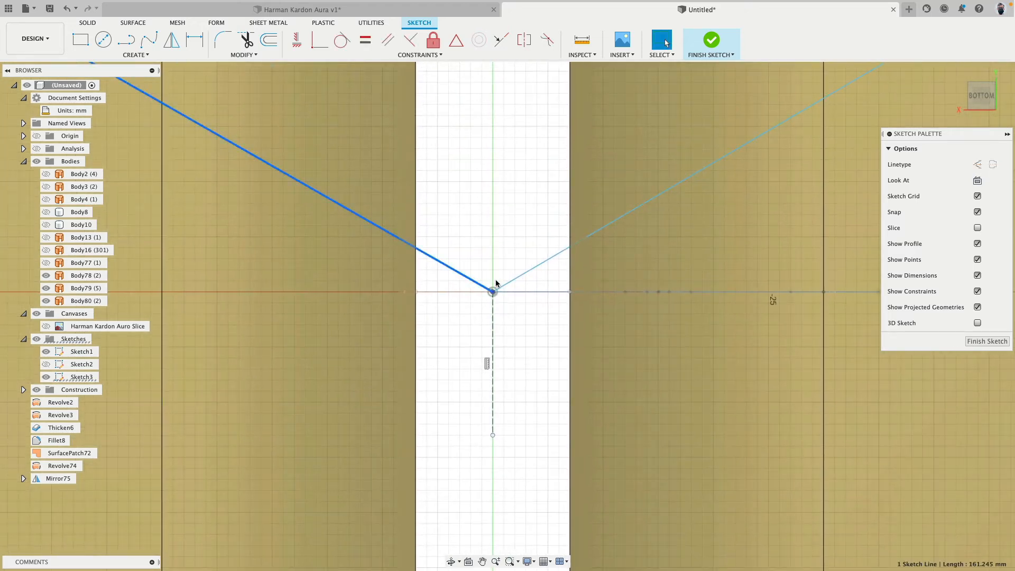
{"action": "left_click", "coordinate": [496, 283], "text": "shift"}
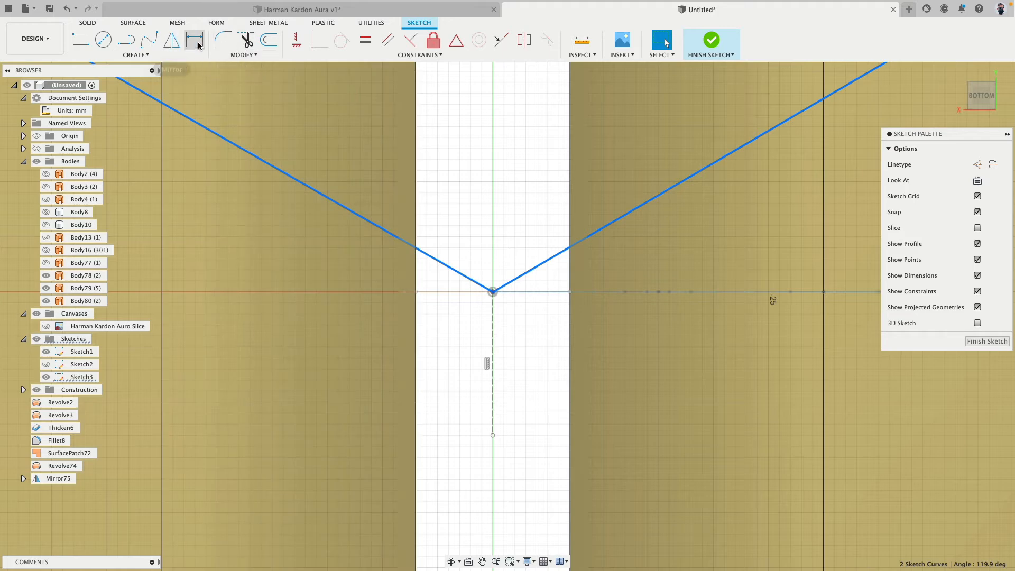
{"action": "left_click", "coordinate": [478, 221]}
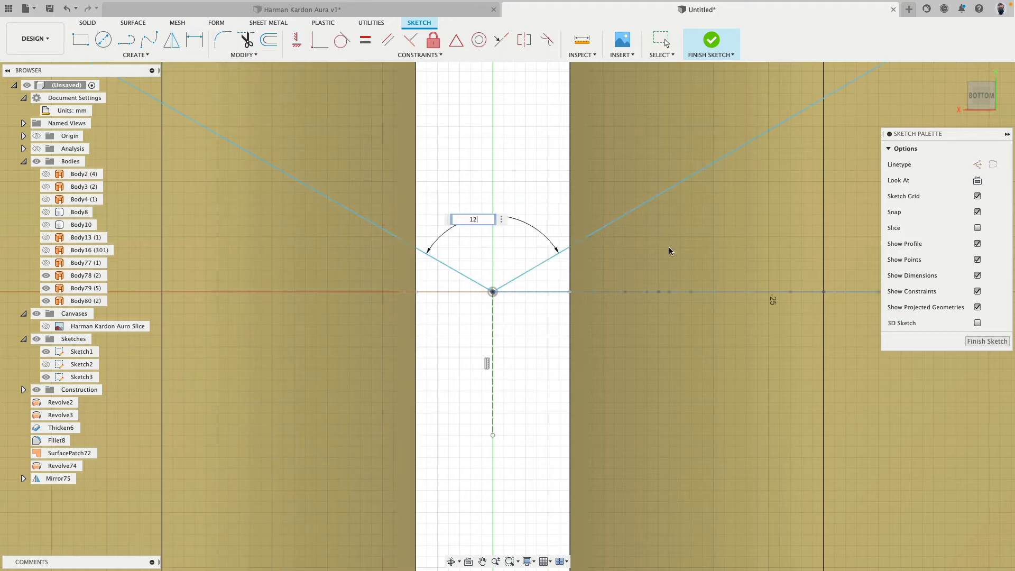
{"action": "type", "text": "120"}
{"action": "key", "text": "Return"}
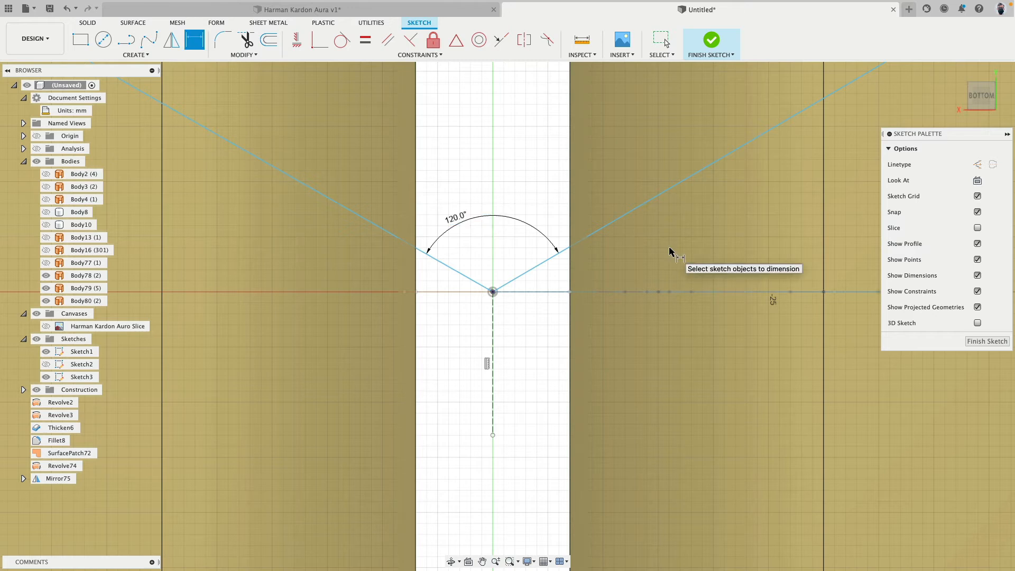
Set the angle between one diagonal line and the vertical construction line to 120 degrees, and finish the sketch.
{"action": "left_click", "coordinate": [531, 269]}
{"action": "left_click", "coordinate": [493, 328]}
{"action": "left_click", "coordinate": [518, 336]}
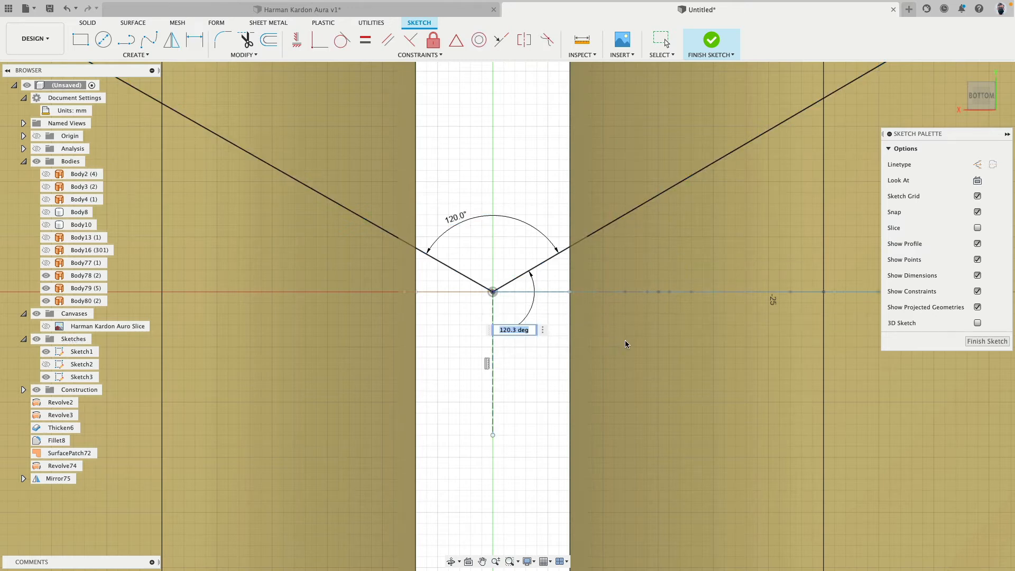
{"action": "type", "text": "120"}
{"action": "key", "text": "Return"}
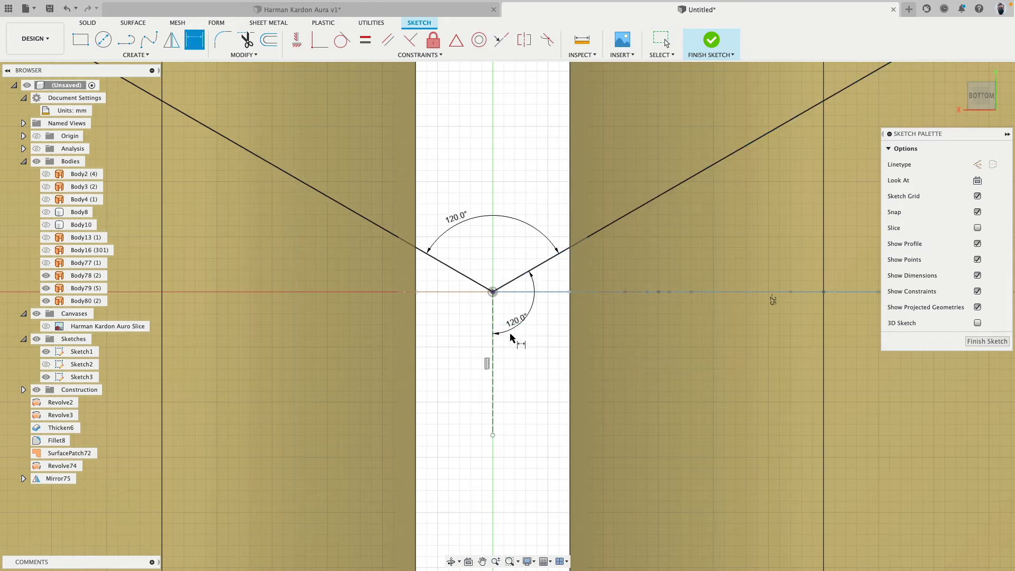
{"action": "scroll", "coordinate": [519, 328], "scroll_direction": "down", "scroll_amount": 10}
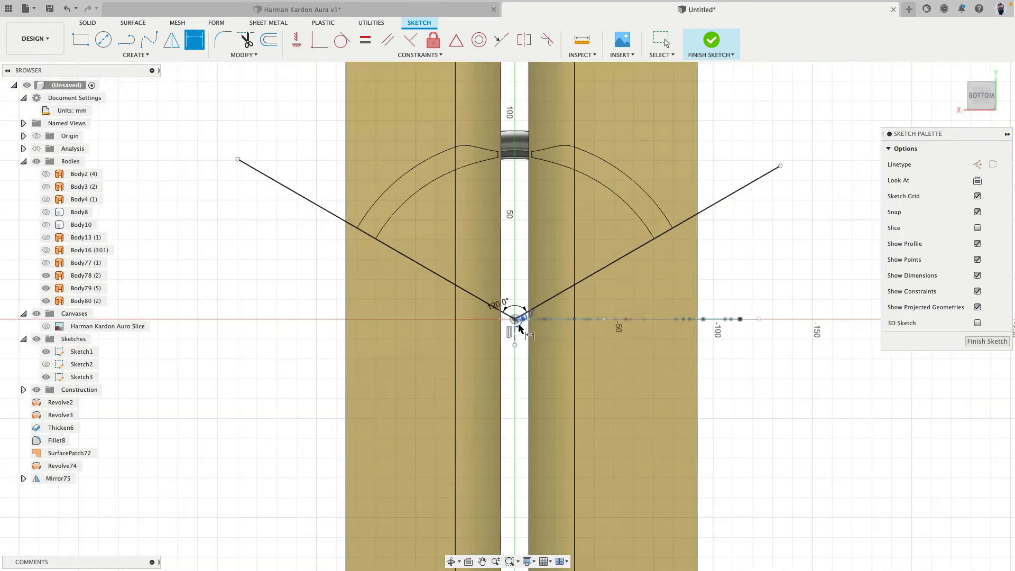
{"action": "scroll", "coordinate": [384, 213], "scroll_direction": "up", "scroll_amount": 2}
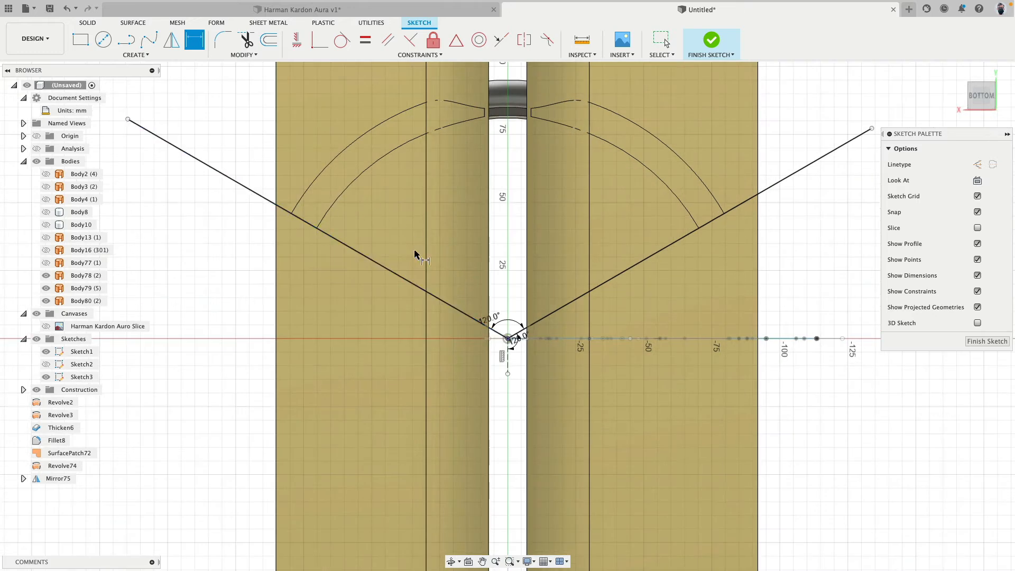
{"action": "left_click", "coordinate": [710, 45]}
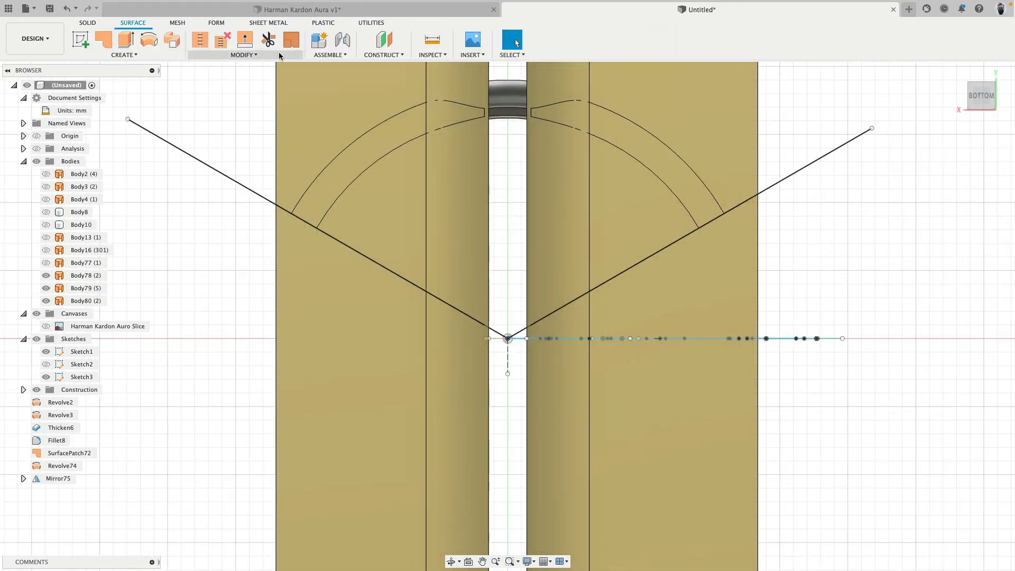
Trim both curved surfaces with the V-shaped sketch lines, removing their portions on the side away from the arc.
{"action": "left_click", "coordinate": [268, 40]}
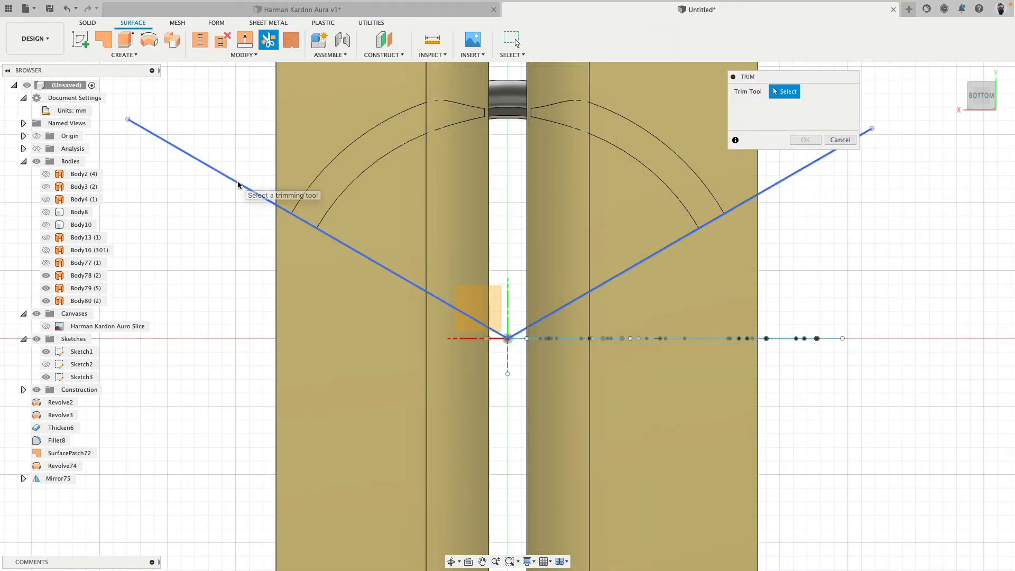
{"action": "left_click", "coordinate": [238, 185]}
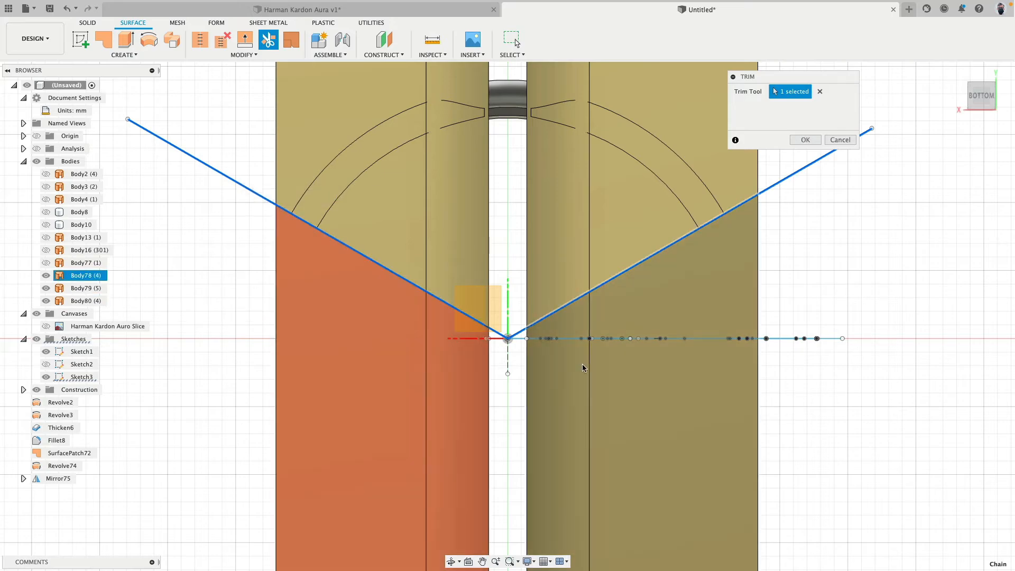
{"action": "left_click", "coordinate": [583, 368]}
{"action": "left_click", "coordinate": [804, 140]}
Trim both curved surfaces with the arc body as the tool, removing everything outside the strips enclosed by the arc's walls.
{"action": "middle_click_drag", "start_coordinate": [779, 210], "coordinate": [577, 397], "text": "shift"}
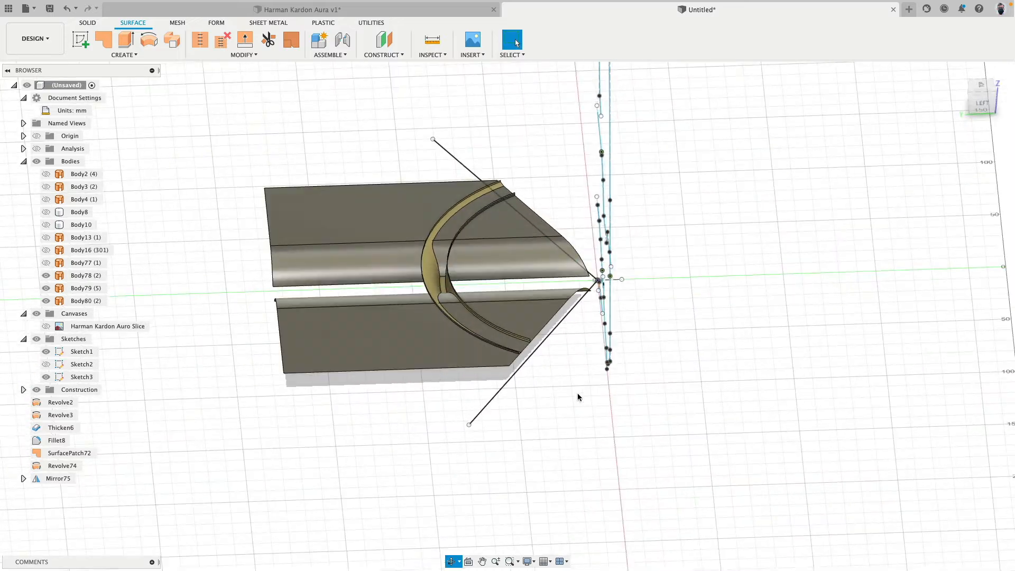
{"action": "left_click", "coordinate": [268, 40]}
{"action": "scroll", "coordinate": [418, 246], "scroll_direction": "up", "scroll_amount": 5}
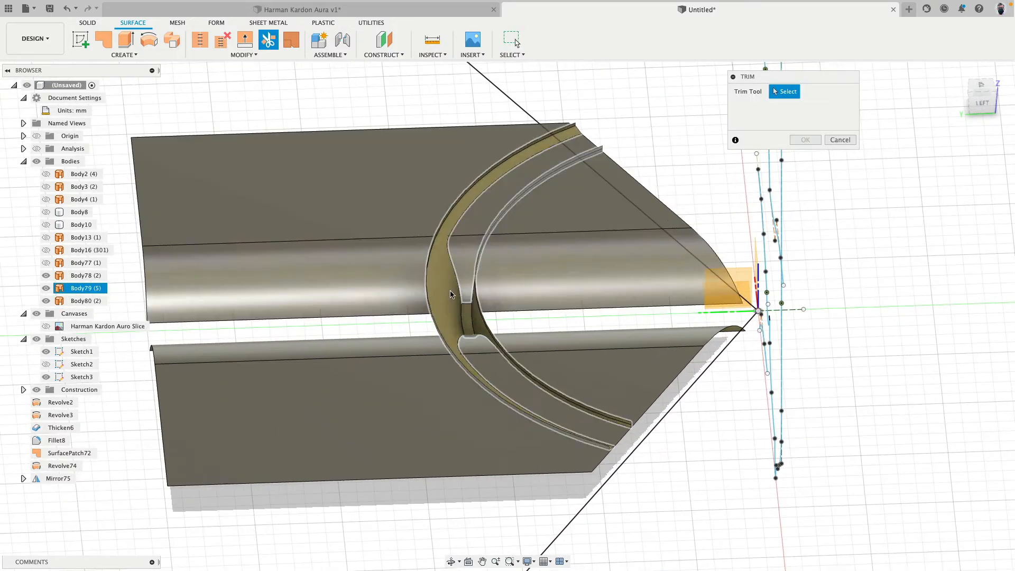
{"action": "left_click", "coordinate": [450, 294]}
{"action": "left_click", "coordinate": [465, 251]}
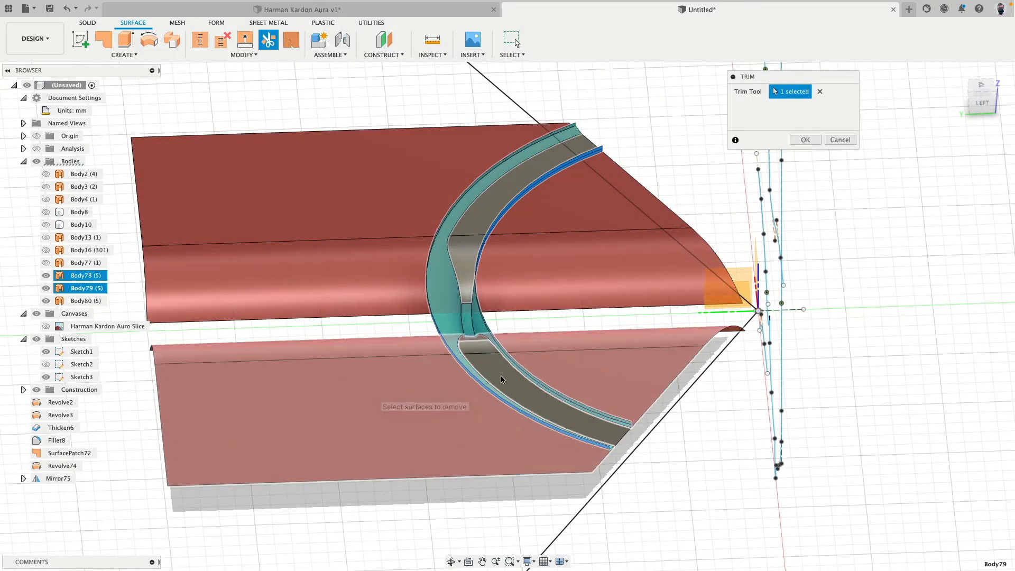
{"action": "left_click", "coordinate": [391, 407]}
{"action": "left_click", "coordinate": [805, 140]}
Stitch the arc body and both trimmed curved strips into one new body with a 0.10 mm tolerance.
{"action": "middle_click_drag", "start_coordinate": [402, 264], "coordinate": [465, 306], "text": "shift"}
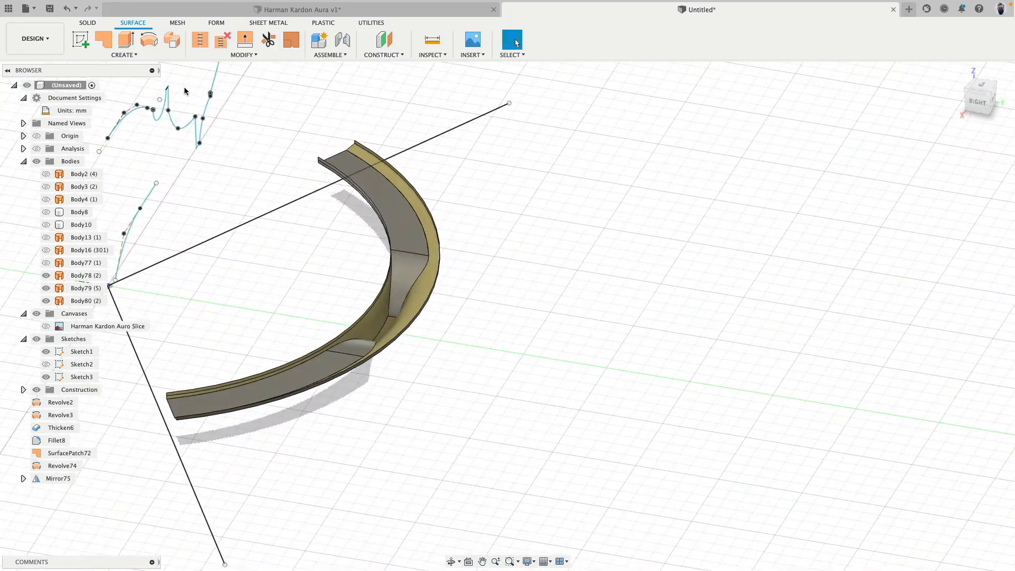
{"action": "left_click", "coordinate": [200, 40]}
{"action": "left_click", "coordinate": [404, 220]}
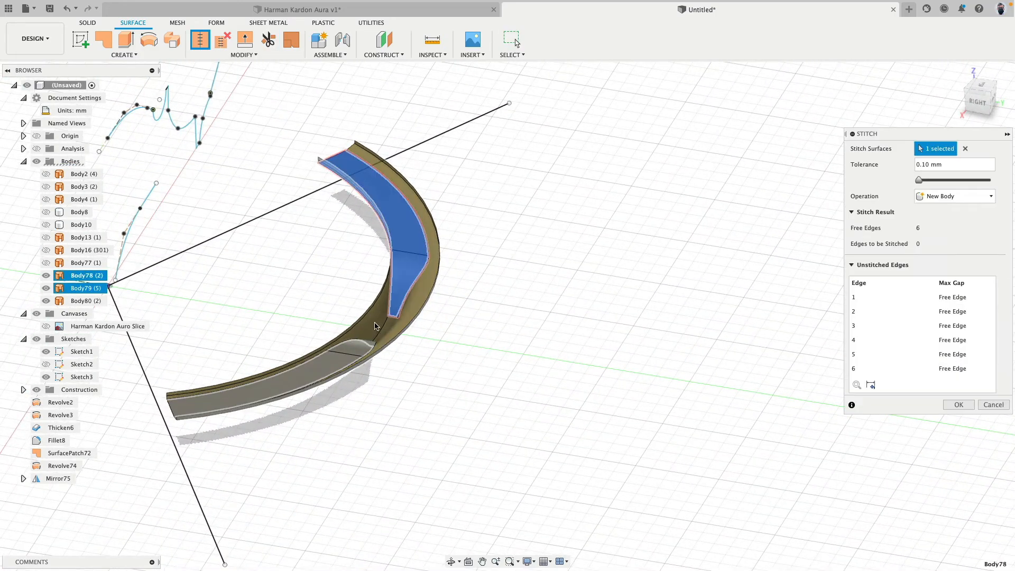
{"action": "left_click", "coordinate": [401, 328]}
{"action": "left_click", "coordinate": [382, 348]}
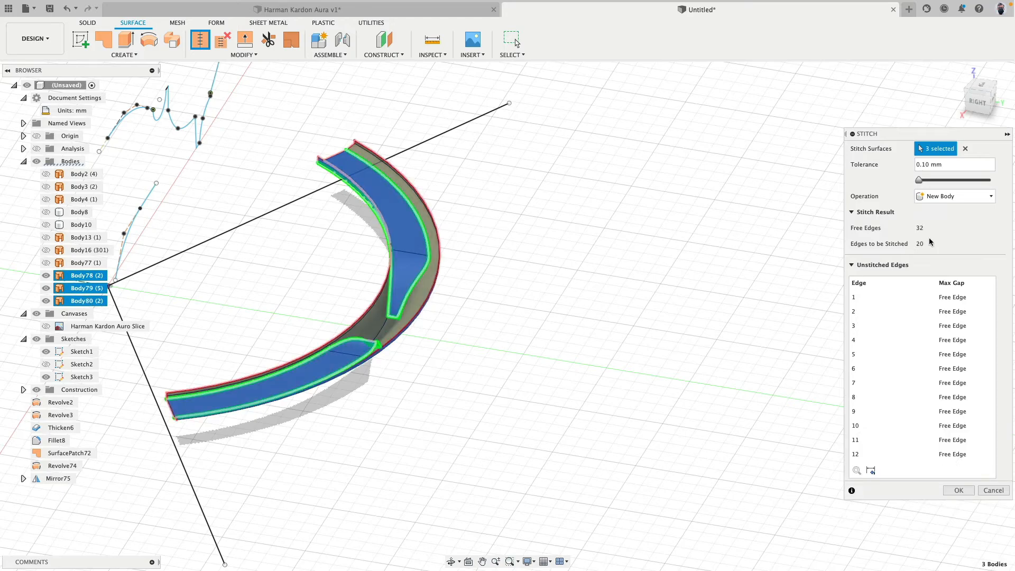
{"action": "left_click", "coordinate": [958, 490]}
{"action": "middle_click_drag", "start_coordinate": [658, 373], "coordinate": [699, 376], "text": "shift"}
{"action": "middle_click_drag", "start_coordinate": [686, 310], "coordinate": [564, 269], "text": "shift"}
{"action": "scroll", "coordinate": [579, 276], "scroll_direction": "up", "scroll_amount": 5}
{"action": "key", "text": "Escape"}
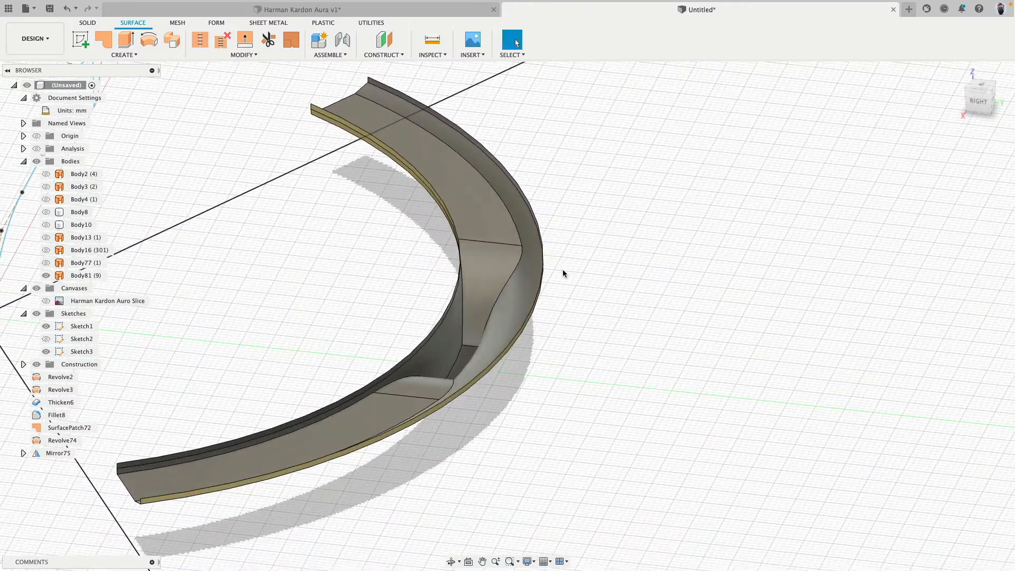
Reverse the normals of the stitched arc body.
{"action": "left_click", "coordinate": [237, 56]}
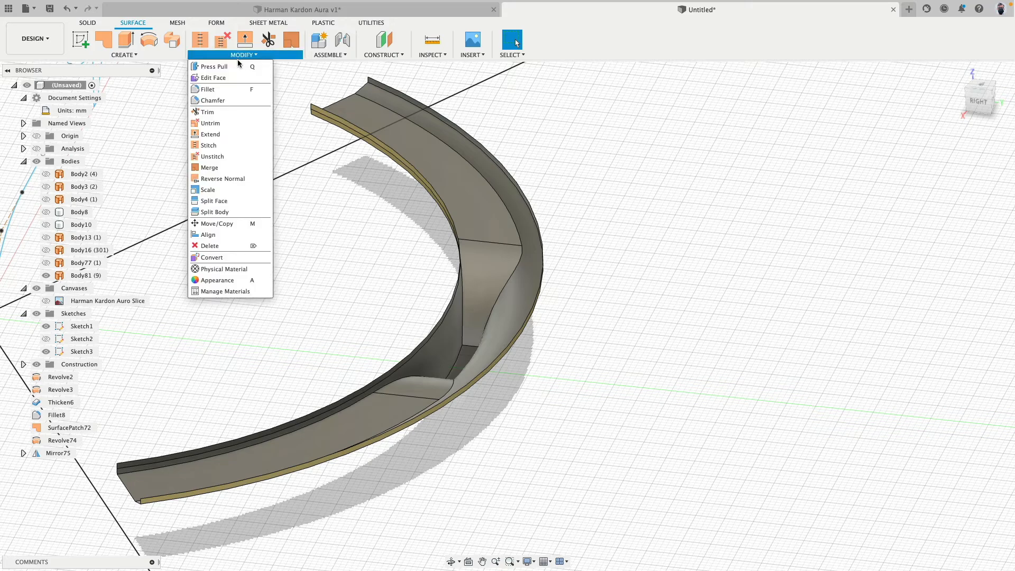
{"action": "left_click", "coordinate": [226, 179]}
{"action": "left_click", "coordinate": [461, 212]}
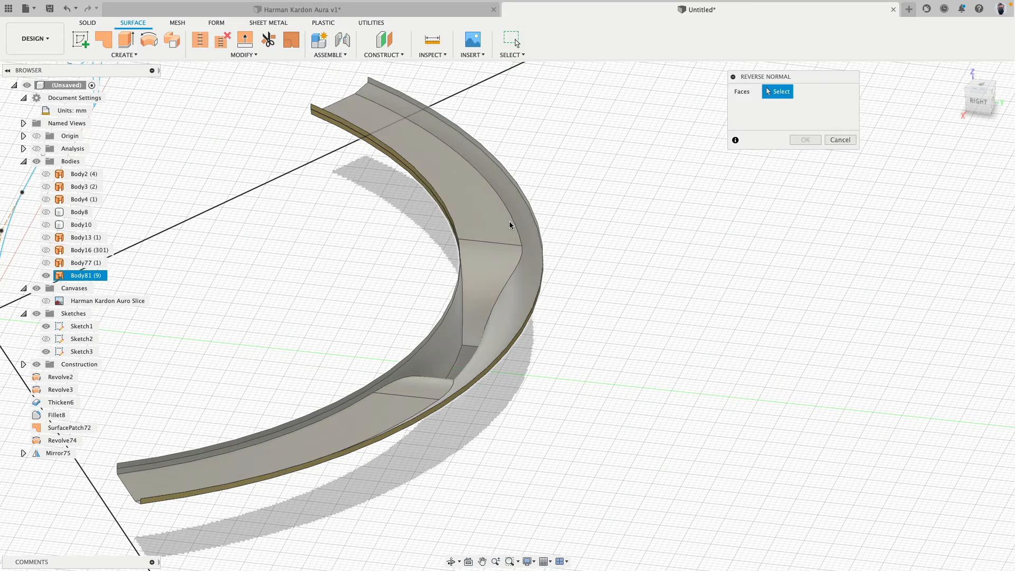
{"action": "left_click", "coordinate": [805, 140]}
{"action": "middle_click_drag", "start_coordinate": [646, 211], "coordinate": [580, 158], "text": "shift"}
{"action": "scroll", "coordinate": [589, 231], "scroll_direction": "up", "scroll_amount": 5}
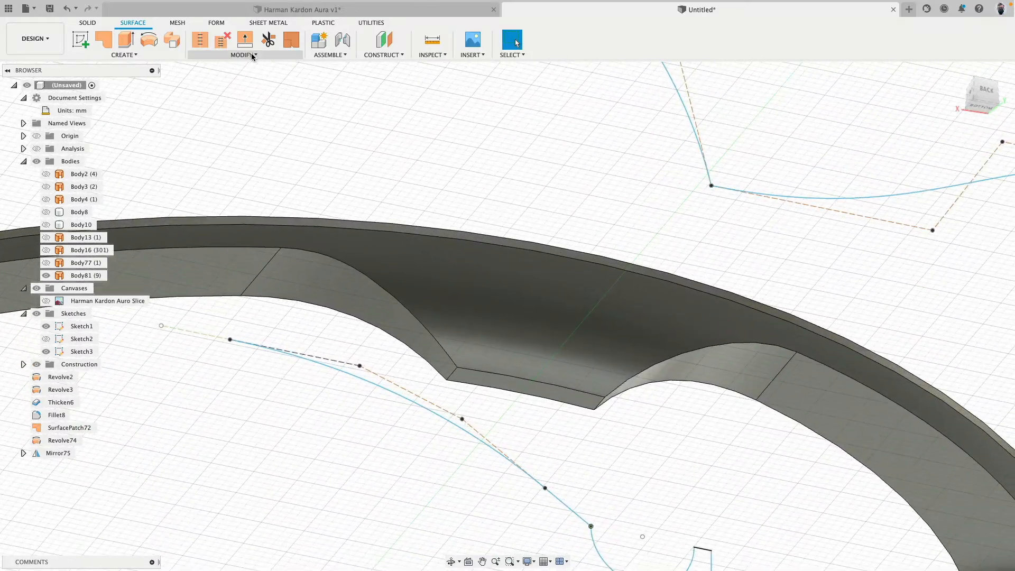
Fillet the two short corner edges at the ends of the protruding foot with a 4 mm radius.
{"action": "left_click", "coordinate": [243, 55]}
{"action": "left_click", "coordinate": [244, 93]}
{"action": "scroll", "coordinate": [458, 356], "scroll_direction": "up", "scroll_amount": 5}
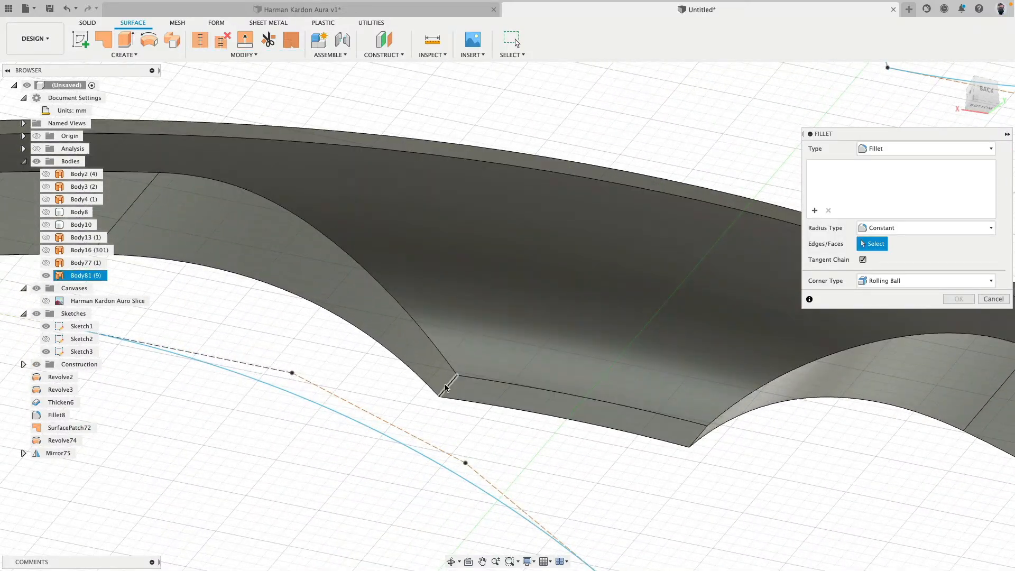
{"action": "left_click", "coordinate": [449, 386]}
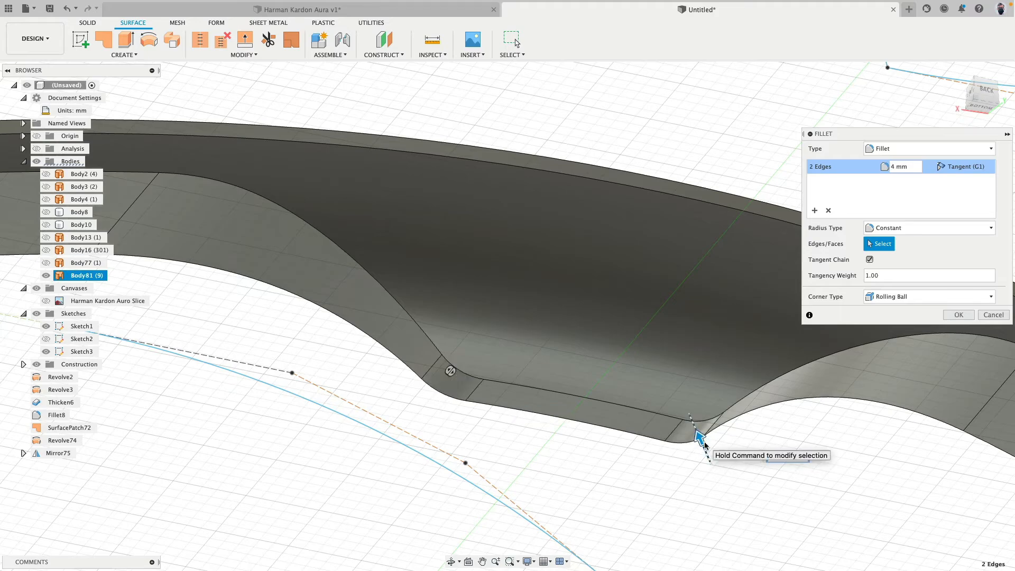
{"action": "mouse_move", "coordinate": [680, 443]}
{"action": "middle_mouse_down", "text": "shift"}
{"action": "mouse_move", "coordinate": [636, 389]}
{"action": "mouse_move", "coordinate": [614, 461]}
{"action": "middle_mouse_up", "text": "shift"}
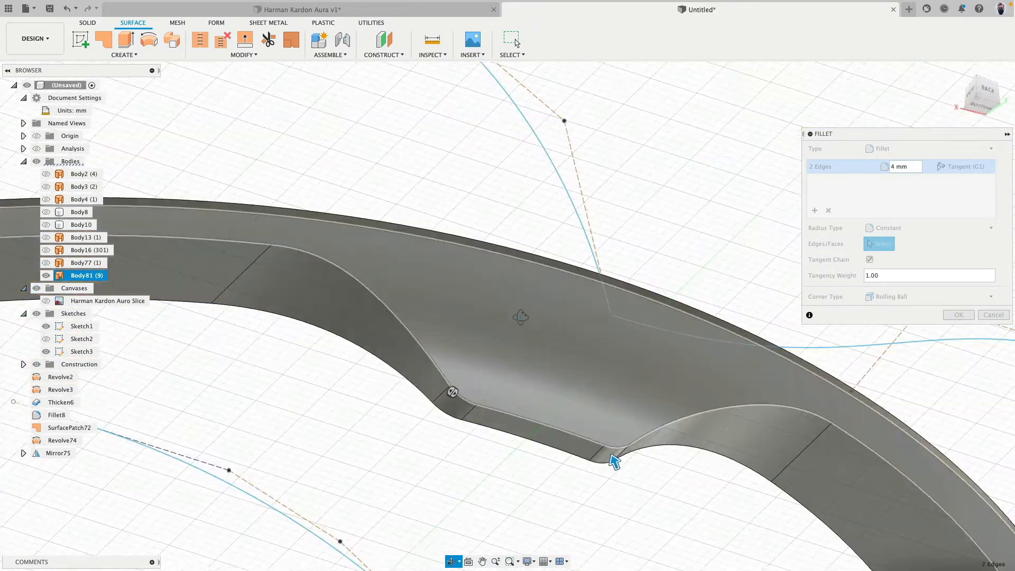
{"action": "middle_click_drag", "start_coordinate": [521, 317], "coordinate": [541, 215], "text": "shift"}
Start a constant-radius fillet on the arc strip's two long edge chains, trying 1 mm and settling on 0.5 mm.
{"action": "right_click", "coordinate": [636, 199]}
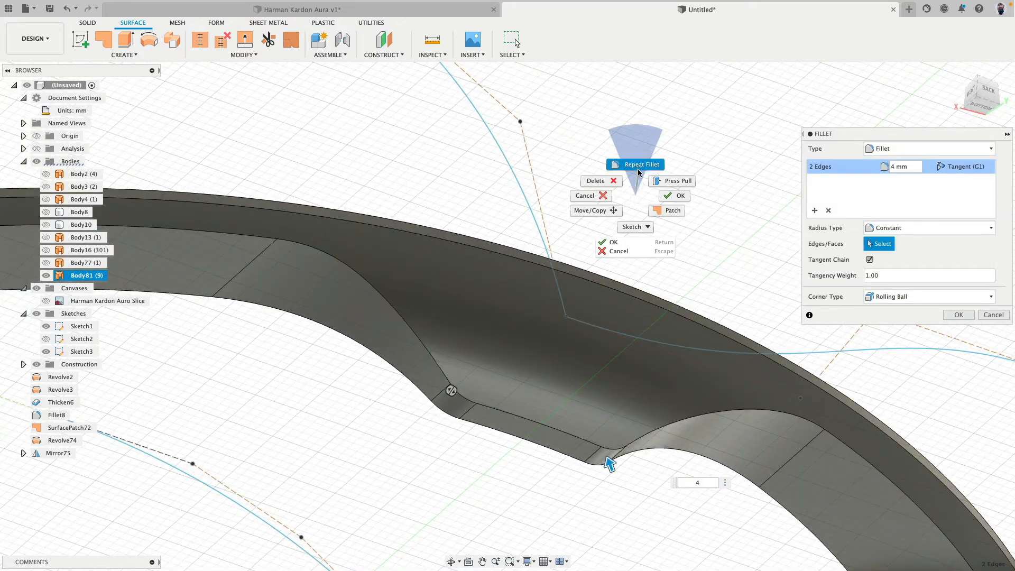
{"action": "left_click", "coordinate": [640, 172]}
{"action": "left_click", "coordinate": [513, 421]}
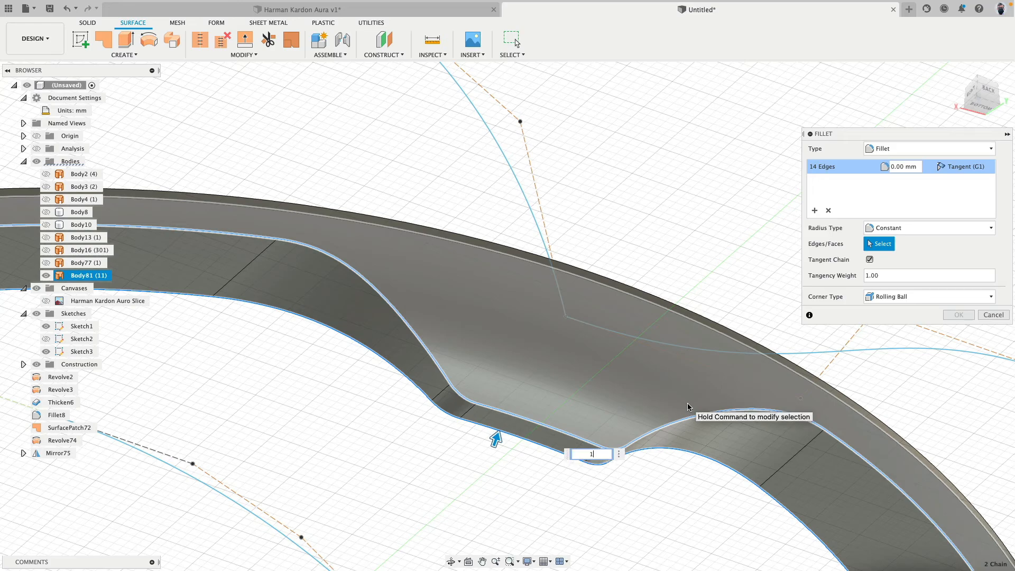
{"action": "middle_click_drag", "start_coordinate": [469, 410], "coordinate": [650, 423], "text": "shift"}
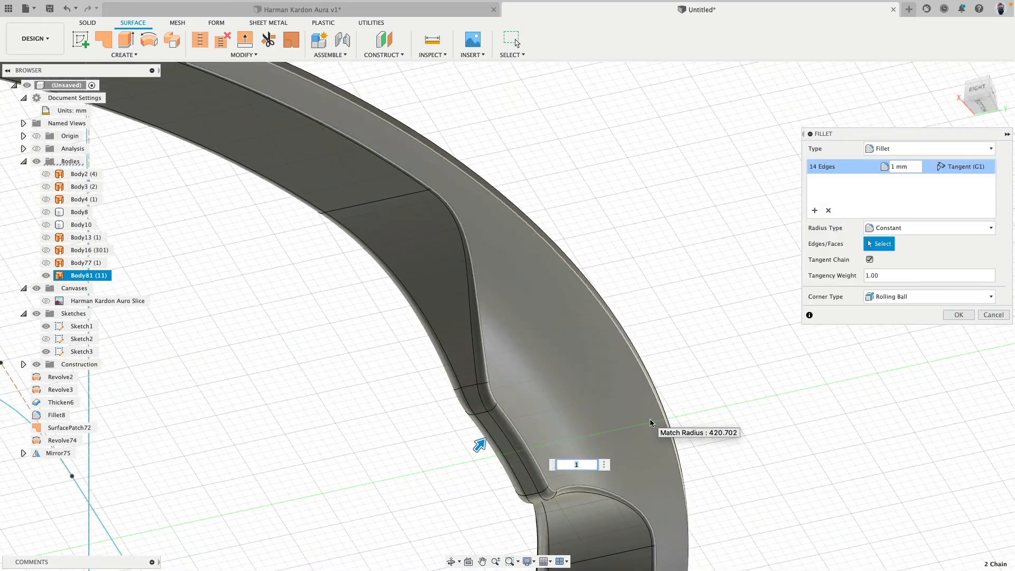
{"action": "scroll", "coordinate": [651, 423], "scroll_direction": "down", "scroll_amount": 3}
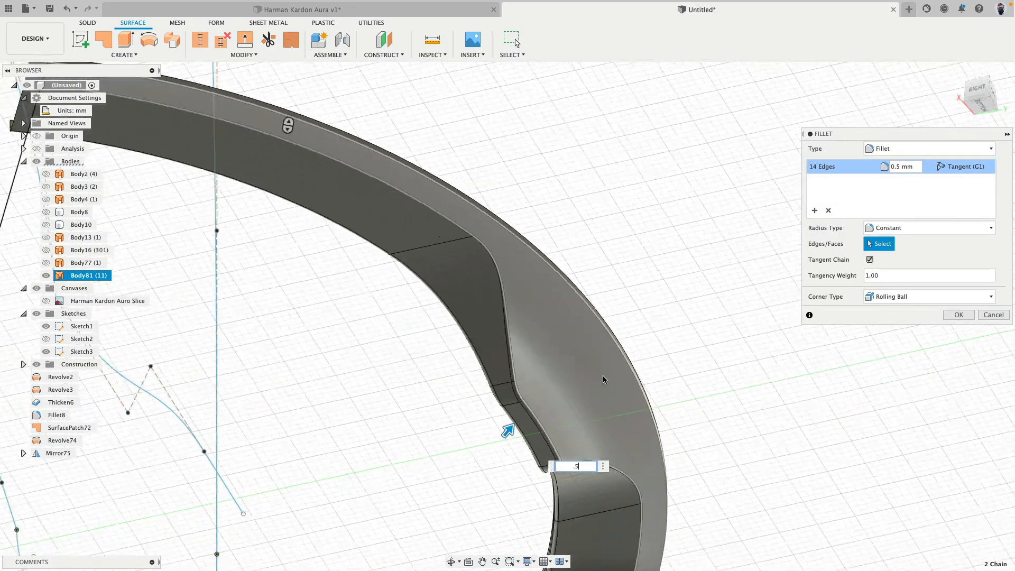
{"action": "scroll", "coordinate": [556, 281], "scroll_direction": "up", "scroll_amount": 3}
{"action": "middle_click_drag", "start_coordinate": [556, 280], "coordinate": [372, 180], "text": "shift"}
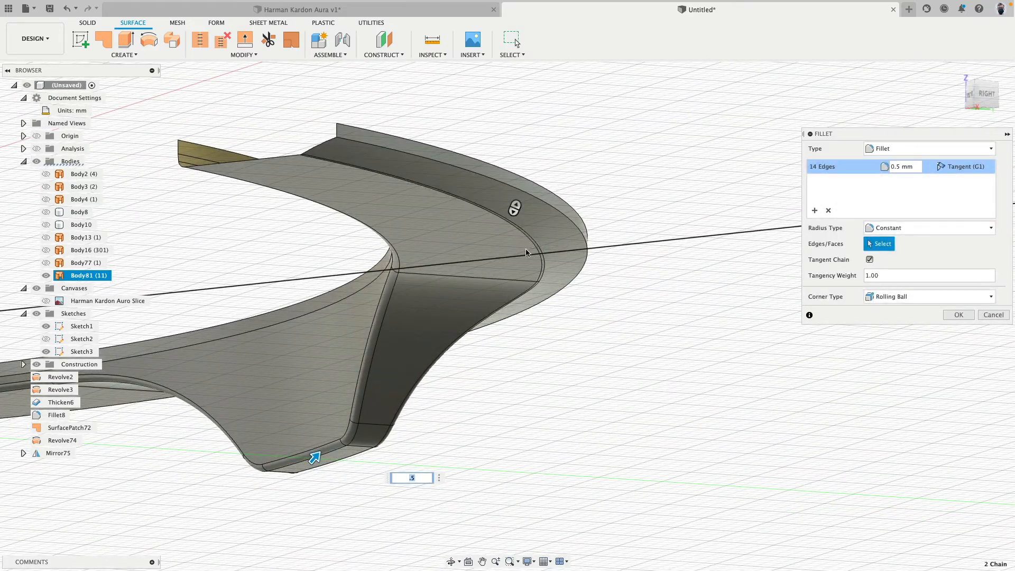
{"action": "middle_click_drag", "start_coordinate": [453, 410], "coordinate": [427, 450], "text": "shift"}
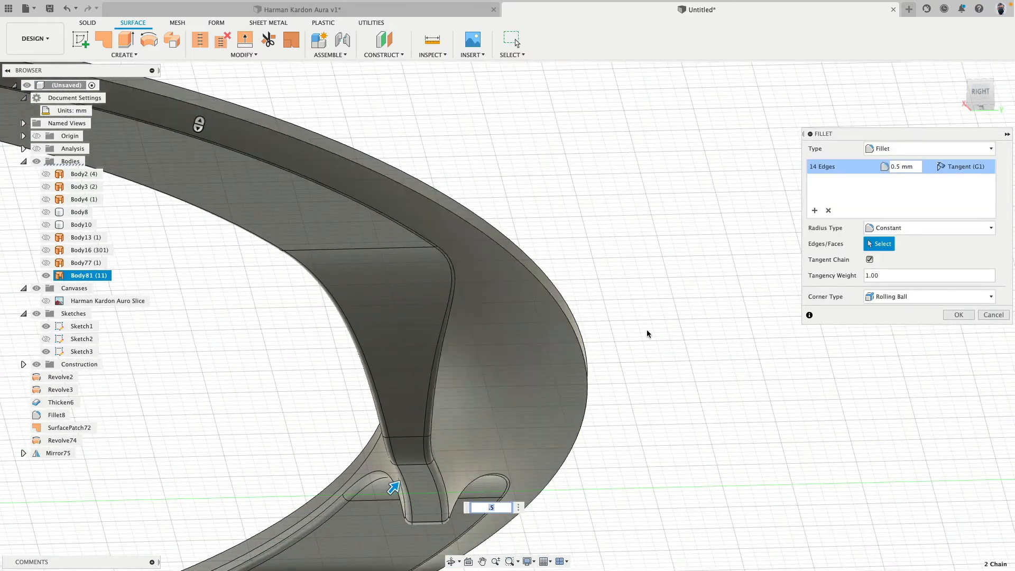
Change the edge-chain fillet to a chord length of 0.5 mm and apply it.
{"action": "left_click", "coordinate": [906, 228]}
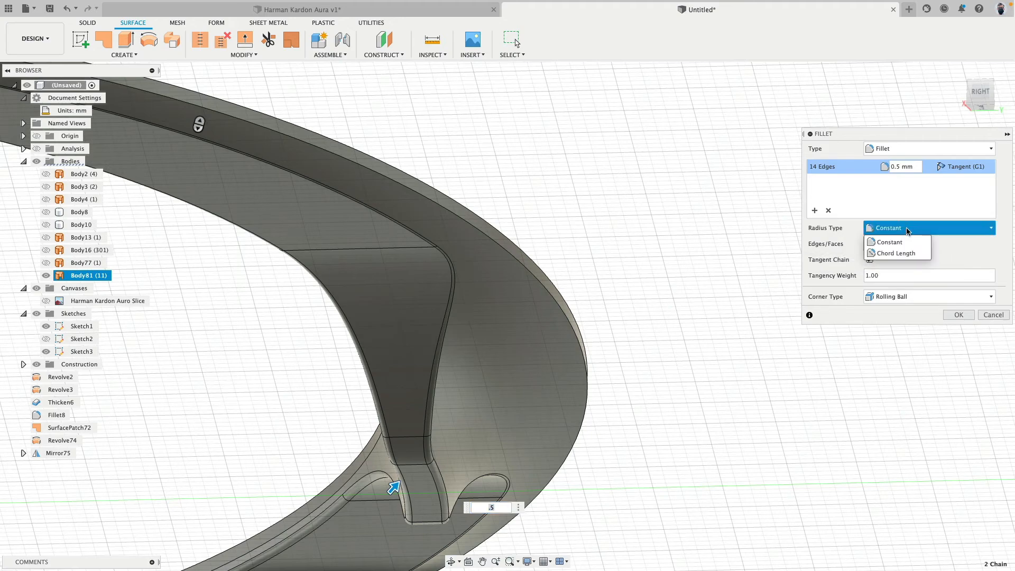
{"action": "left_click", "coordinate": [911, 257]}
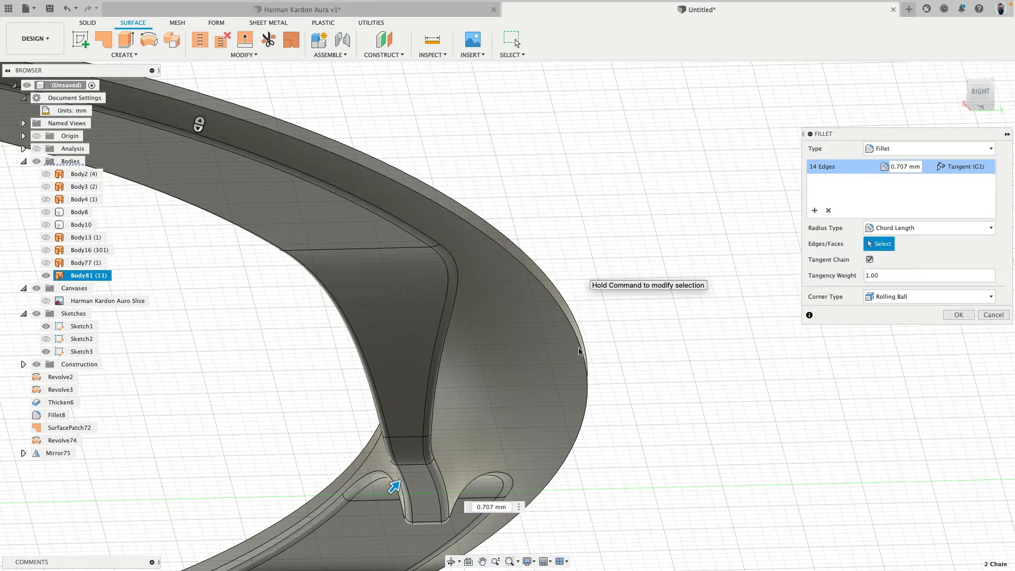
{"action": "middle_click_drag", "start_coordinate": [440, 502], "coordinate": [612, 519]}
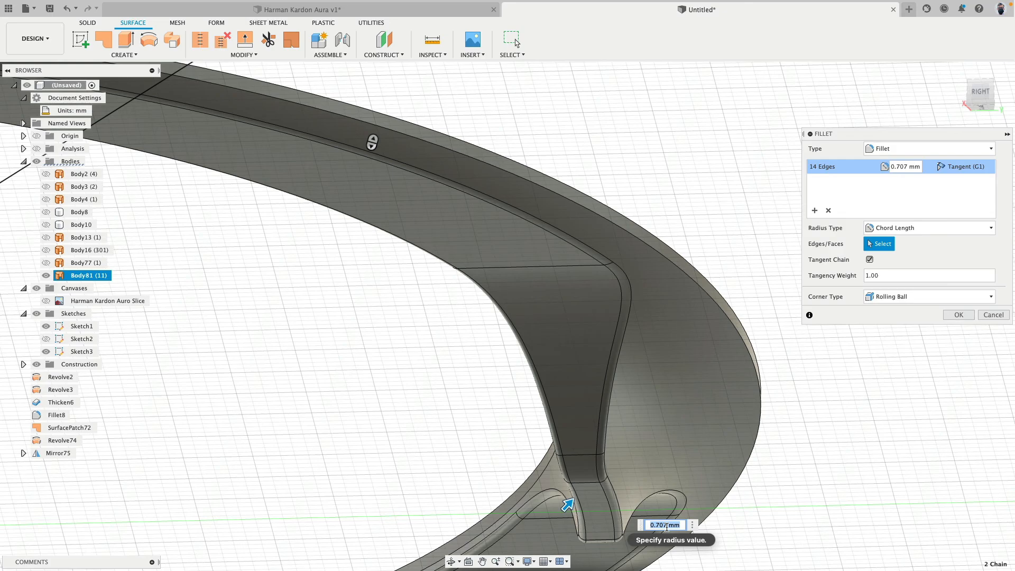
{"action": "type", "text": ".5"}
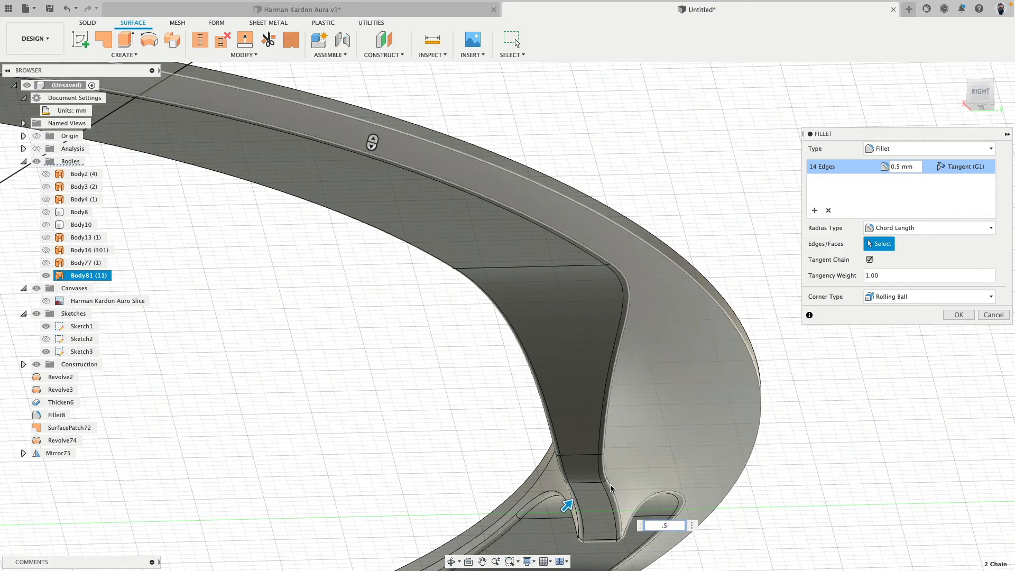
{"action": "middle_click_drag", "start_coordinate": [601, 490], "coordinate": [532, 267], "text": "shift"}
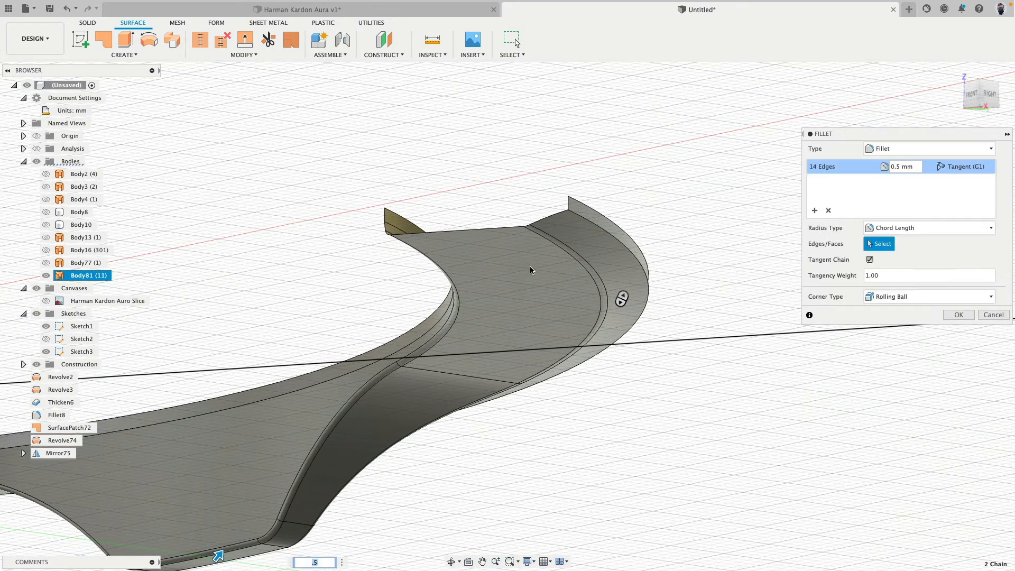
{"action": "middle_click_drag", "start_coordinate": [536, 231], "coordinate": [533, 288], "text": "shift"}
{"action": "scroll", "coordinate": [544, 280], "scroll_direction": "down", "scroll_amount": 4}
{"action": "middle_click_drag", "start_coordinate": [564, 254], "coordinate": [592, 312]}
{"action": "left_click", "coordinate": [949, 315]}
Hide all sketches and circular-pattern the filleted arc body around the vertical Z axis as a full distribution of 3.
{"action": "mouse_move", "coordinate": [555, 153]}
{"action": "middle_mouse_down"}
{"action": "mouse_move", "coordinate": [654, 321]}
{"action": "mouse_move", "coordinate": [618, 301]}
{"action": "mouse_move", "coordinate": [534, 324]}
{"action": "middle_mouse_up"}
{"action": "scroll", "coordinate": [654, 321], "scroll_direction": "down", "scroll_amount": 4}
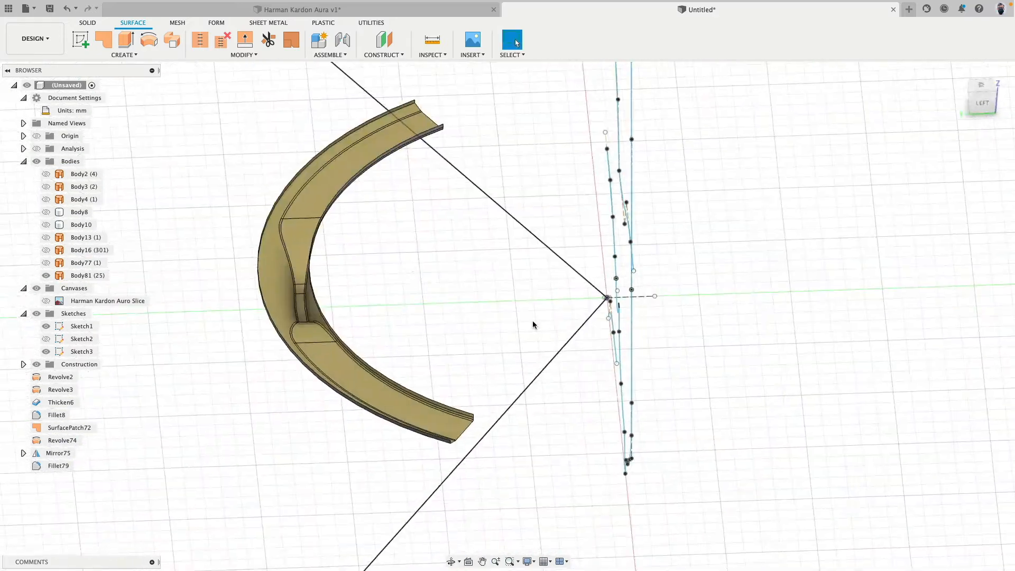
{"action": "left_click", "coordinate": [37, 314]}
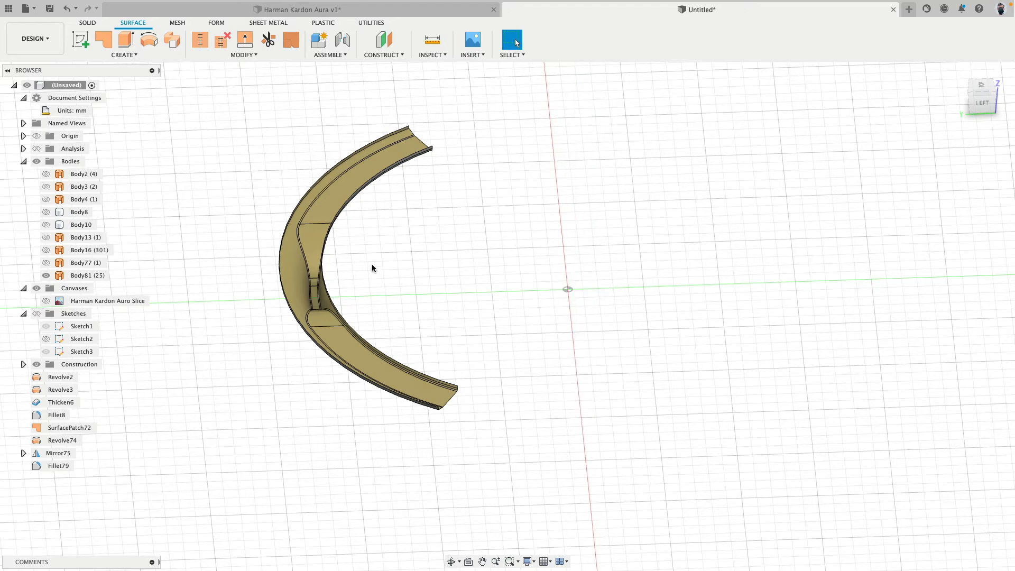
{"action": "middle_click_drag", "start_coordinate": [372, 267], "coordinate": [422, 263], "text": "shift"}
{"action": "left_click", "coordinate": [135, 55]}
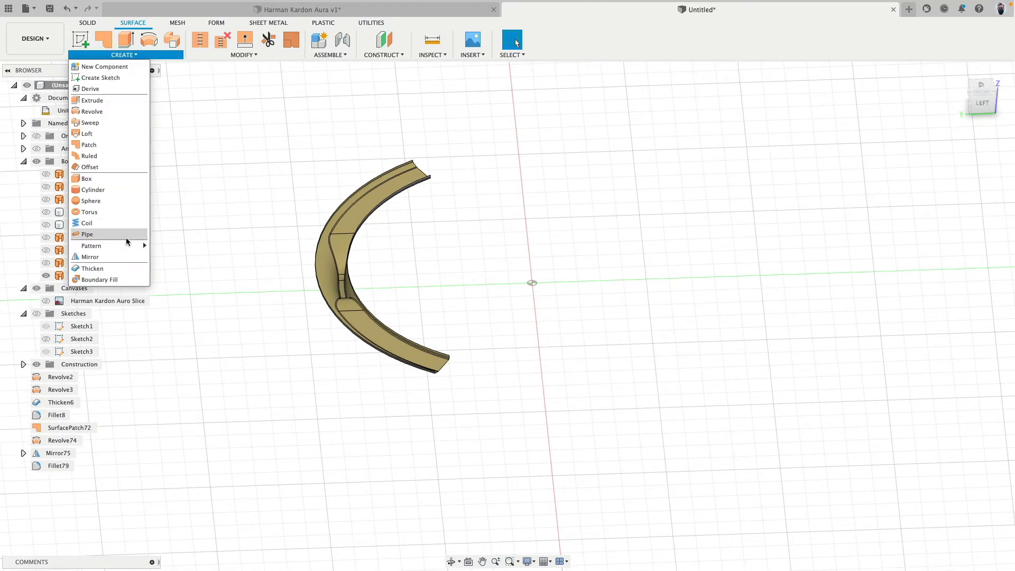
{"action": "mouse_move", "coordinate": [127, 244]}
{"action": "left_click", "coordinate": [174, 257]}
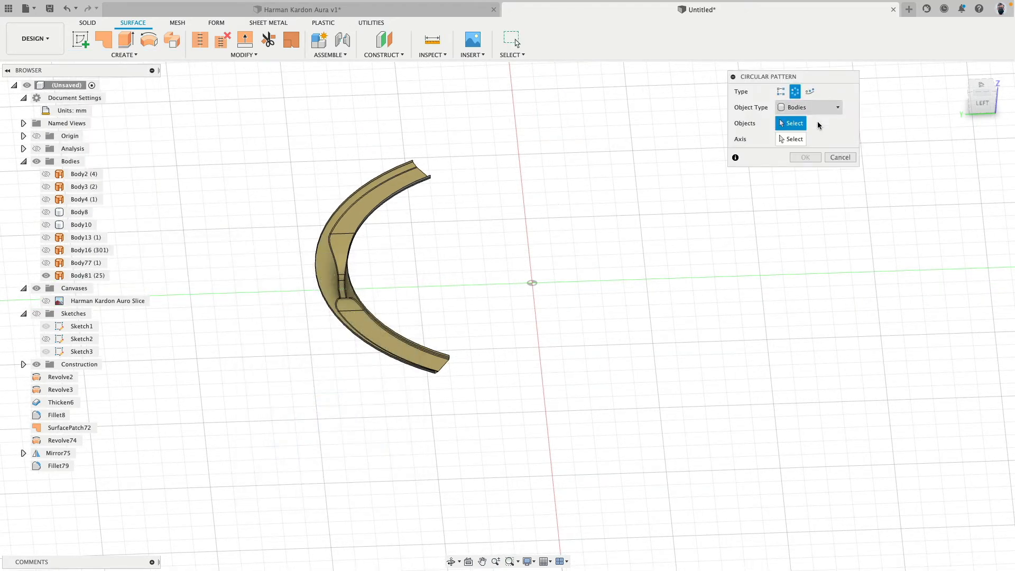
{"action": "left_click", "coordinate": [371, 212]}
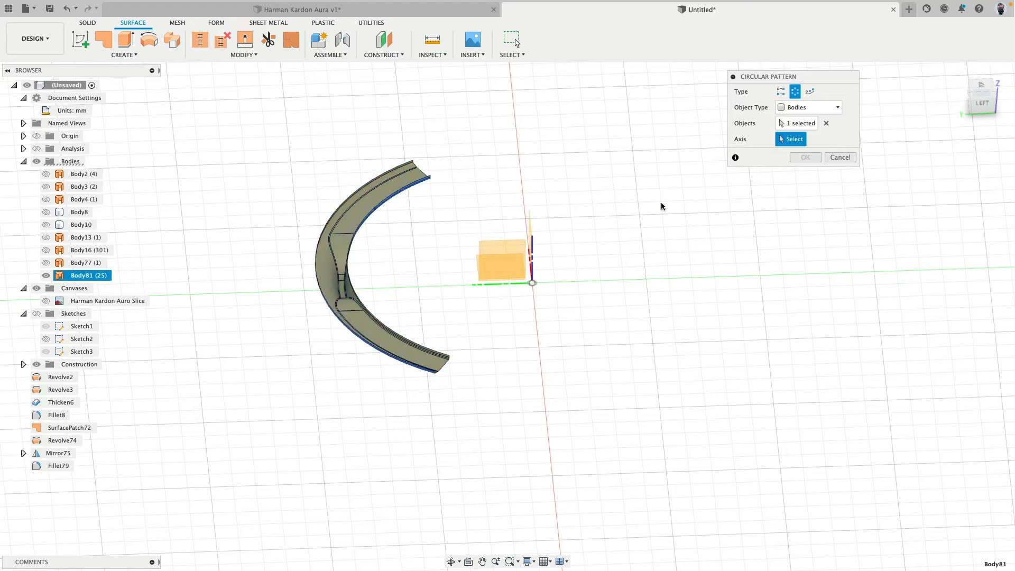
{"action": "middle_click_drag", "start_coordinate": [632, 280], "coordinate": [593, 277], "text": "shift"}
{"action": "left_click", "coordinate": [524, 293]}
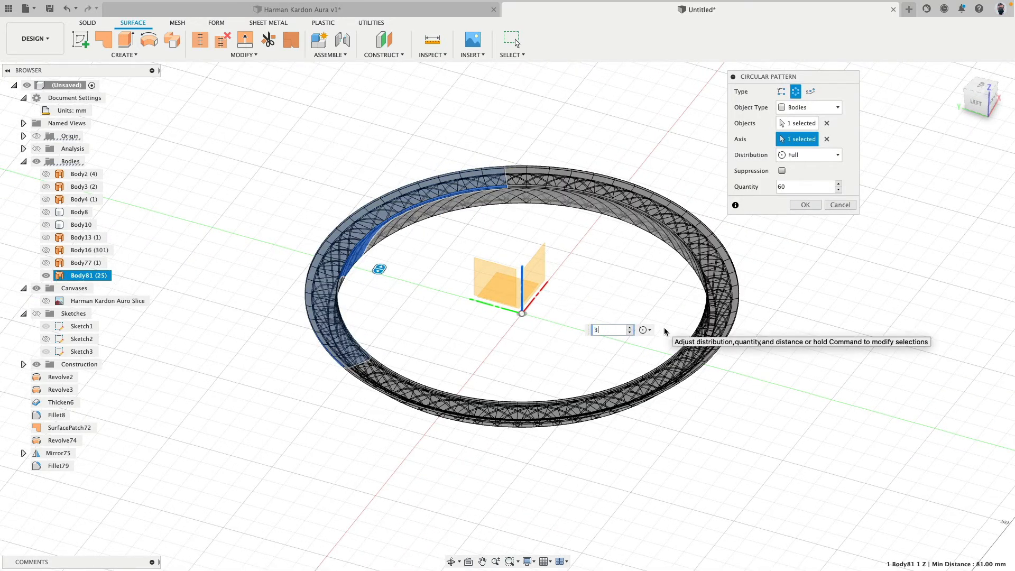
{"action": "left_click", "coordinate": [810, 204]}
{"action": "middle_click_drag", "start_coordinate": [518, 402], "coordinate": [450, 445], "text": "shift"}
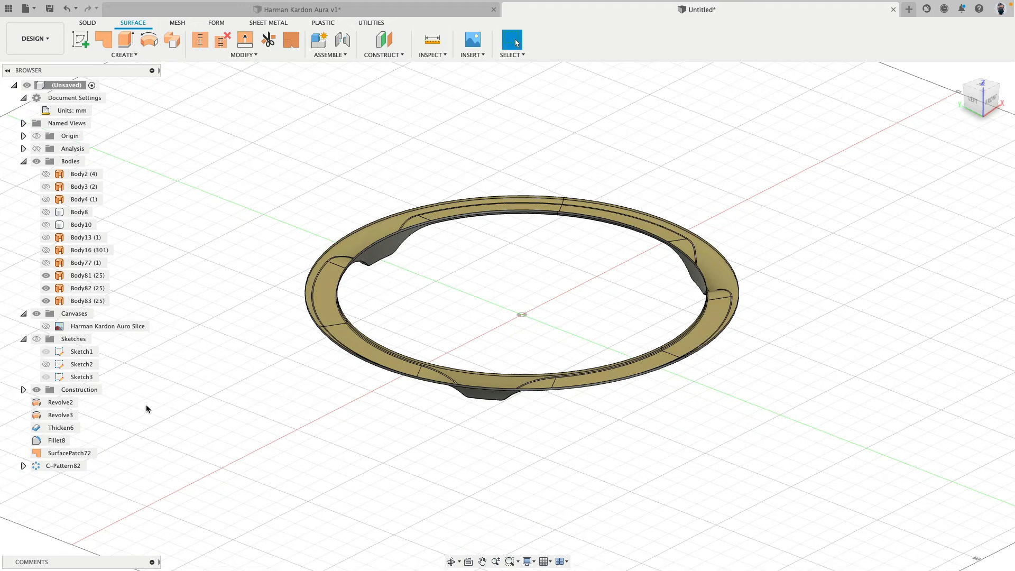
Stitch the three patterned arc bodies into a single ring body with a 0.10 mm tolerance.
{"action": "left_click", "coordinate": [89, 300]}
{"action": "left_click", "coordinate": [89, 275], "text": "shift"}
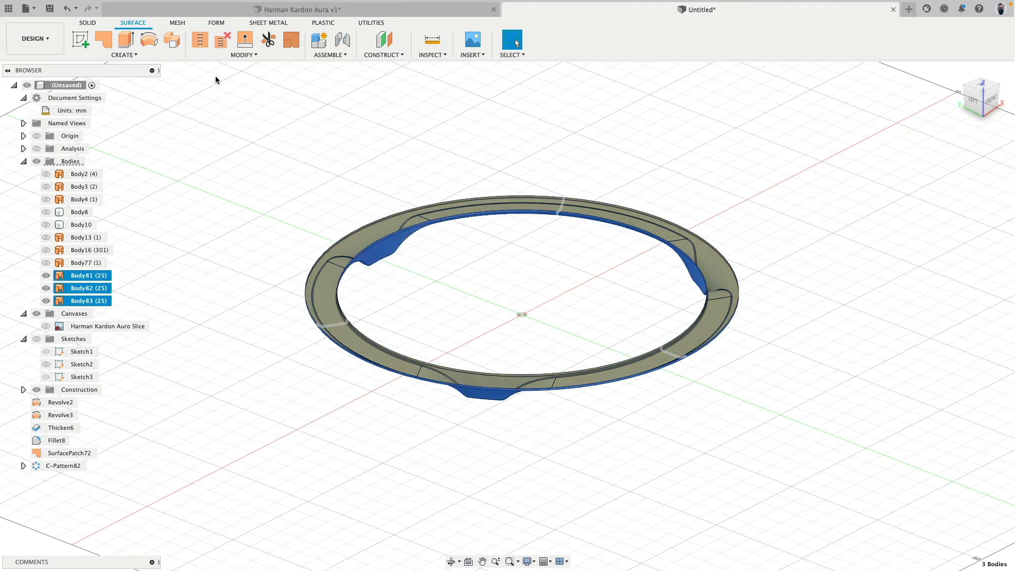
{"action": "left_click", "coordinate": [200, 39]}
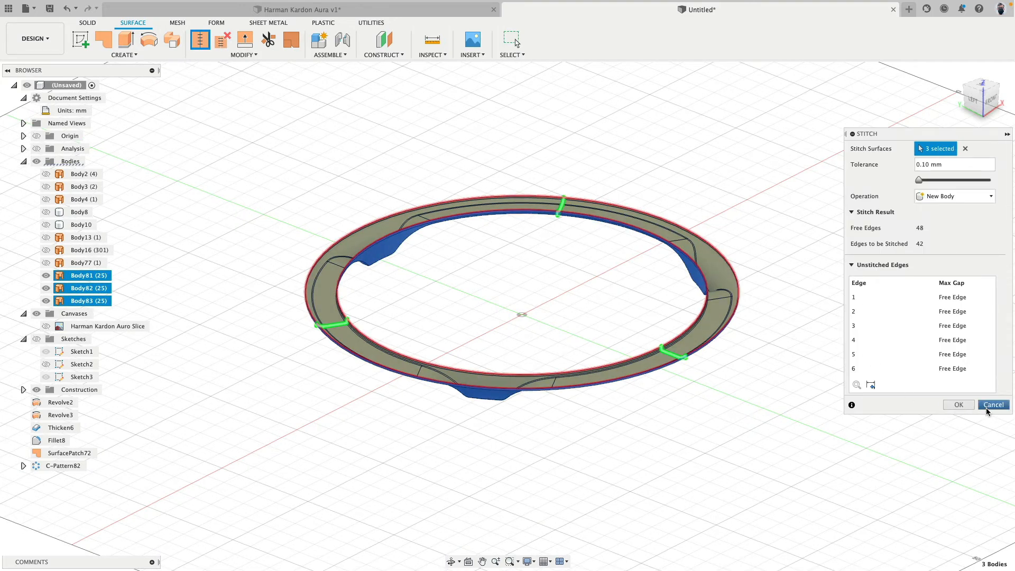
{"action": "key", "text": "Return"}
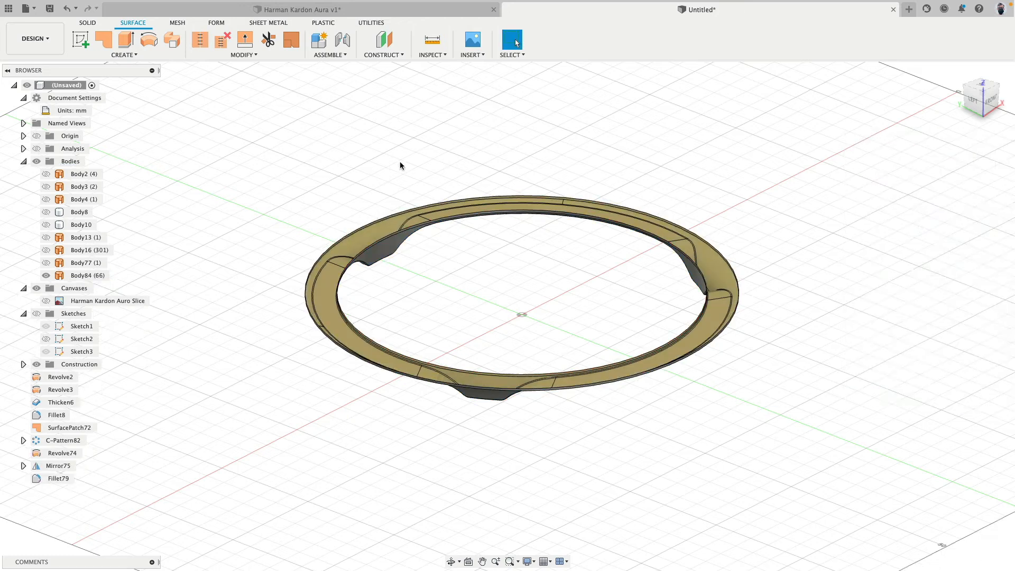
Show all the hidden speaker bodies, from Body2 through Body77, together with the new base ring.
{"action": "left_click", "coordinate": [46, 263]}
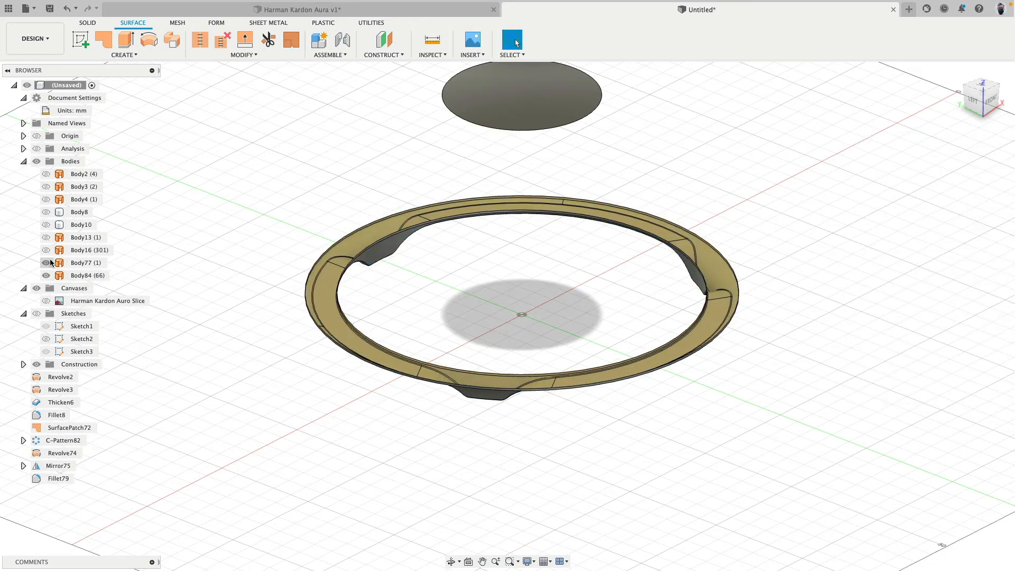
{"action": "left_click", "coordinate": [46, 250]}
{"action": "left_click", "coordinate": [45, 238]}
{"action": "left_click", "coordinate": [46, 225]}
{"action": "left_click", "coordinate": [45, 213]}
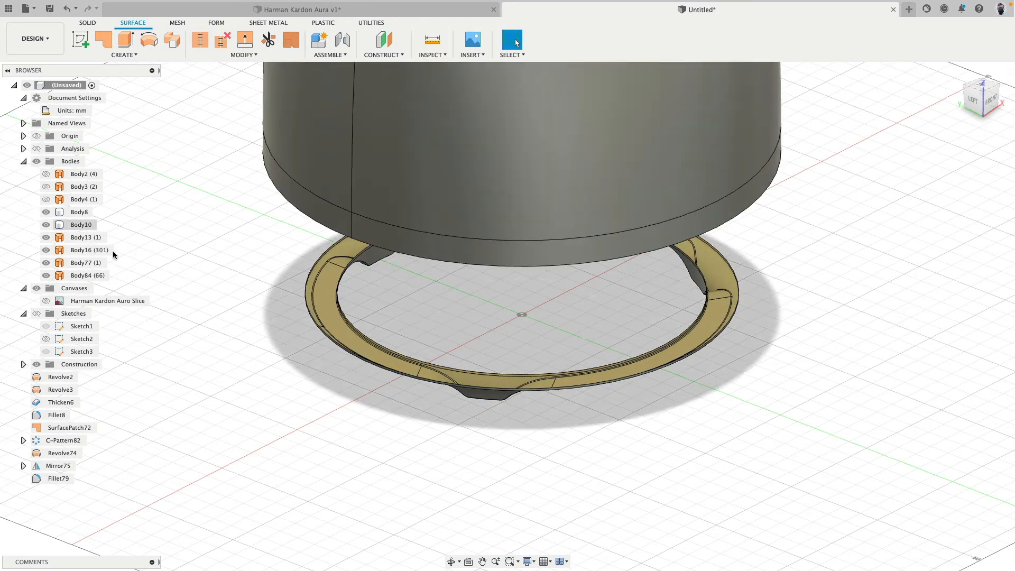
{"action": "middle_click_drag", "start_coordinate": [231, 381], "coordinate": [184, 285], "text": "shift"}
{"action": "left_click", "coordinate": [46, 199]}
{"action": "left_click", "coordinate": [46, 186]}
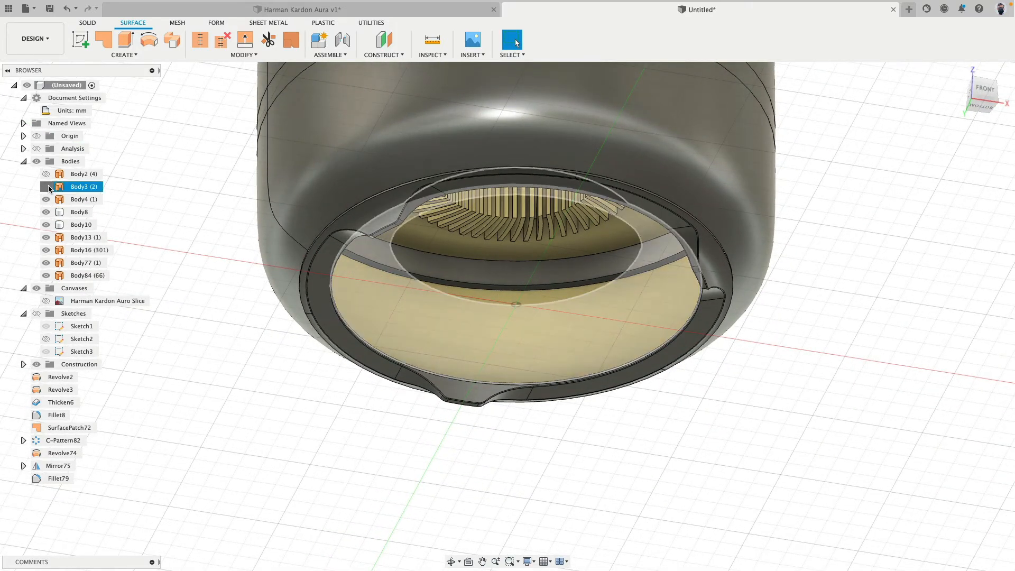
{"action": "left_click", "coordinate": [46, 174]}
Turn on the section analysis and view the assembled speaker's cross-section from the front.
{"action": "middle_click_drag", "start_coordinate": [251, 368], "coordinate": [410, 236], "text": "shift"}
{"action": "left_click", "coordinate": [37, 149]}
{"action": "middle_click_drag", "start_coordinate": [623, 296], "coordinate": [518, 238], "text": "shift"}
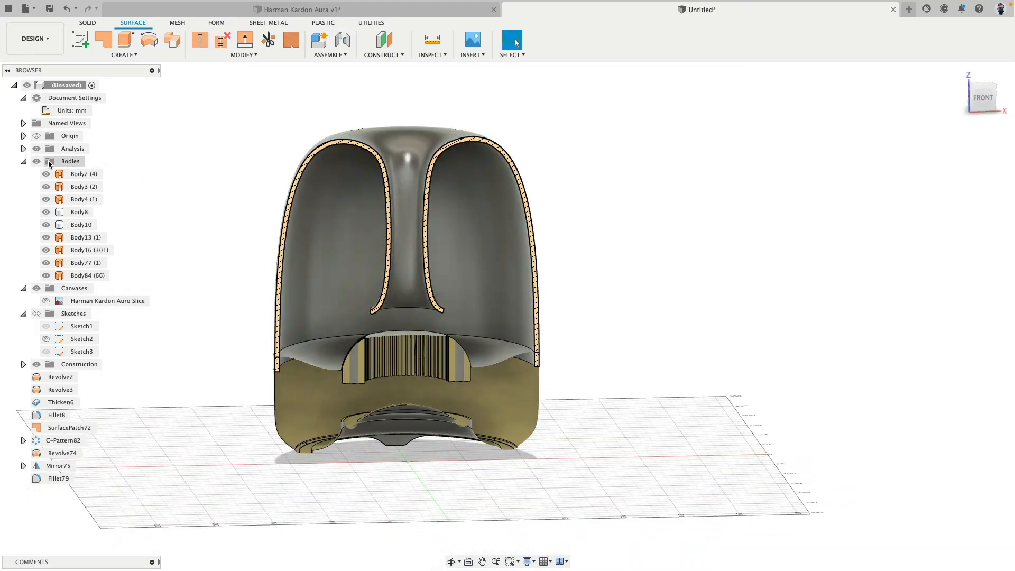
Turn off the section analysis and view the whole speaker from the front.
{"action": "left_click", "coordinate": [37, 148]}
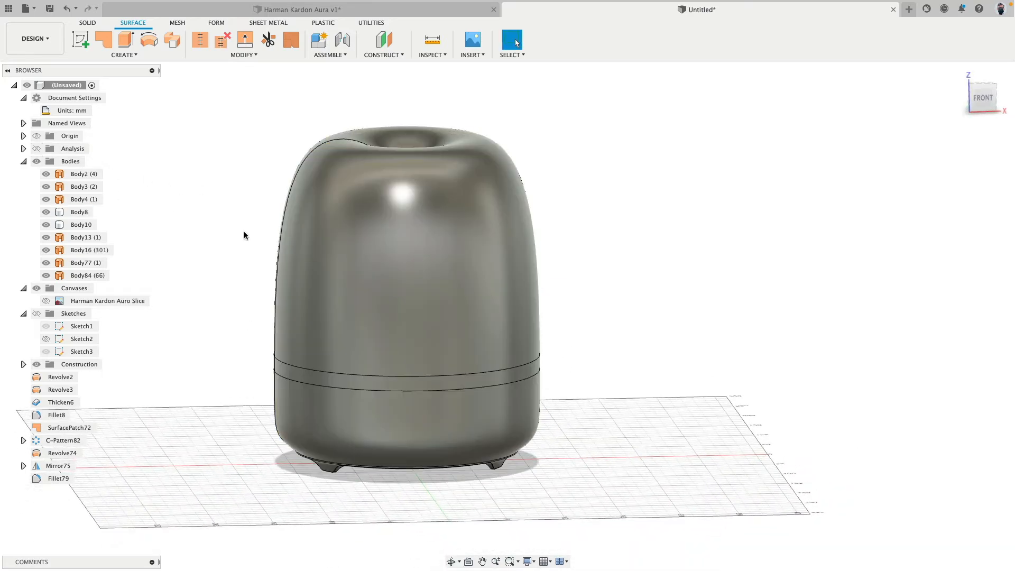
{"action": "left_click", "coordinate": [971, 98]}
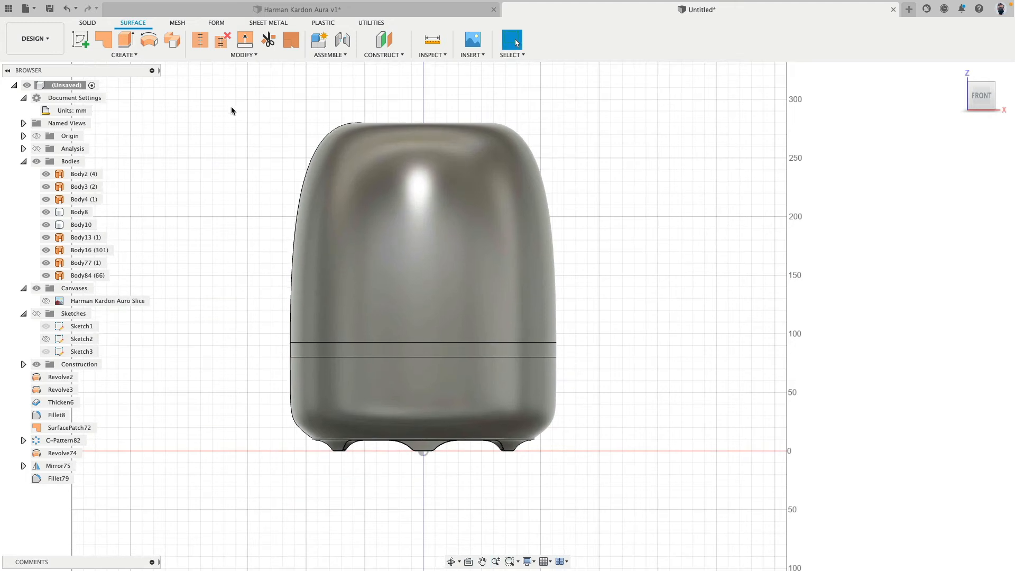
{"action": "left_click", "coordinate": [82, 41]}
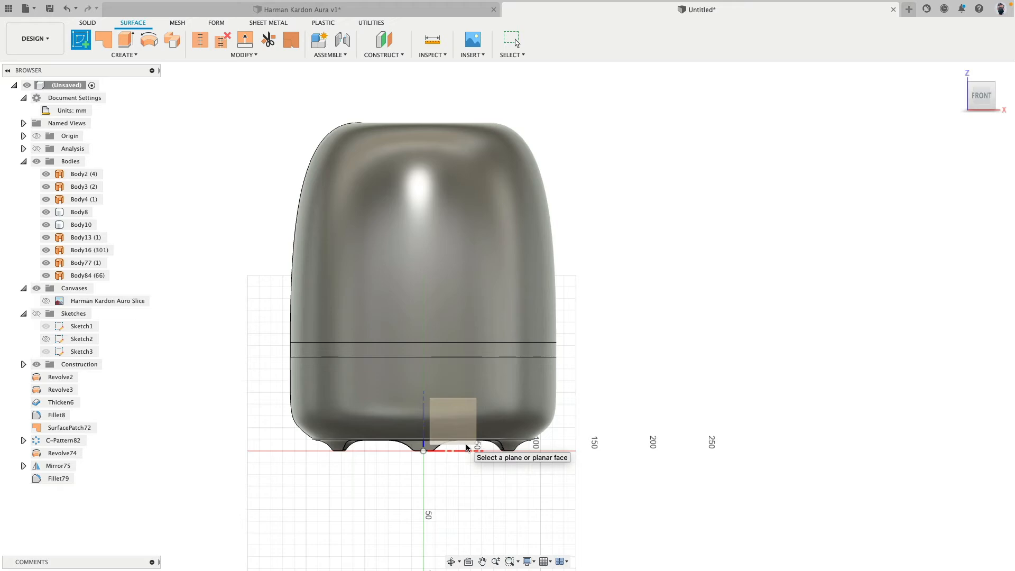
Create a construction plane offset 120 mm from the XZ plane, beyond the back of the speaker.
{"action": "left_click", "coordinate": [384, 39]}
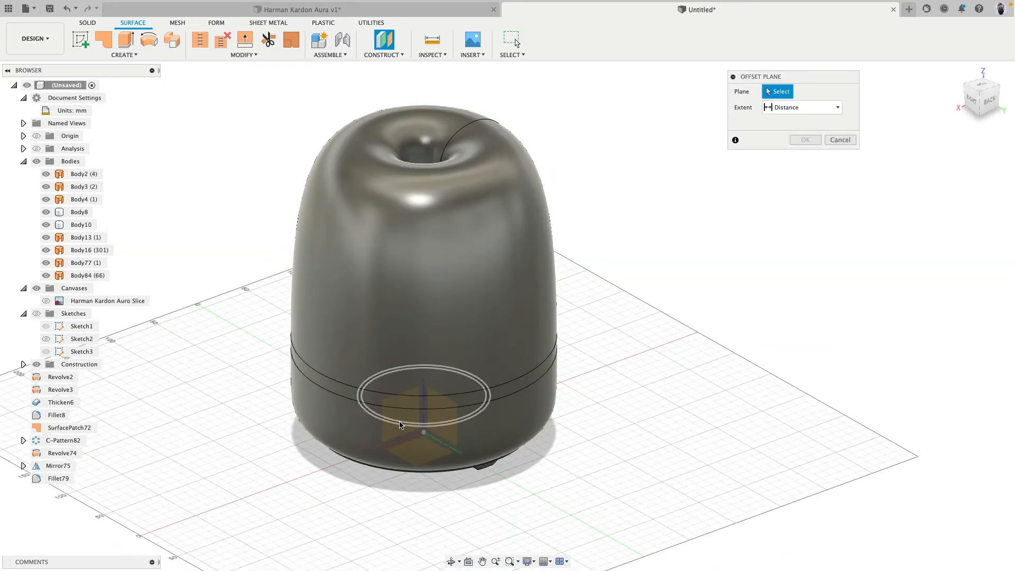
{"action": "left_click", "coordinate": [398, 433]}
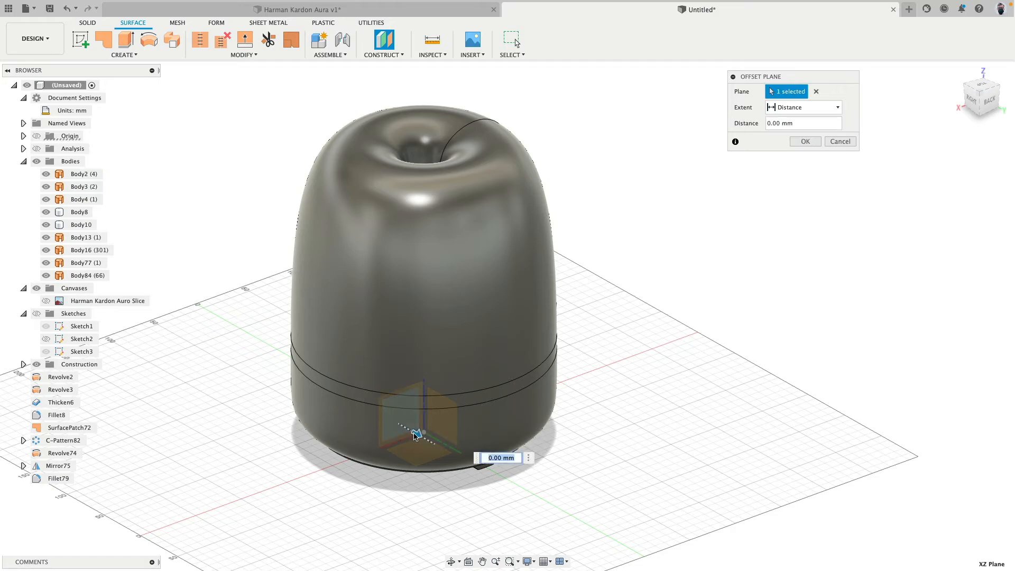
{"action": "left_click_drag", "start_coordinate": [414, 434], "coordinate": [547, 478]}
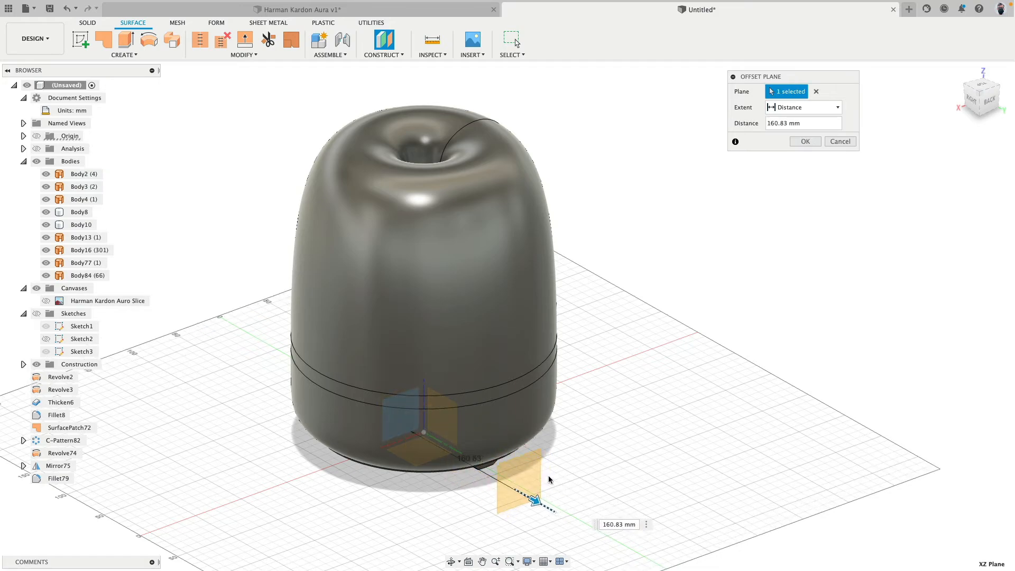
{"action": "middle_click_drag", "start_coordinate": [548, 478], "coordinate": [594, 457], "text": "shift"}
{"action": "left_click_drag", "start_coordinate": [594, 458], "coordinate": [559, 457]}
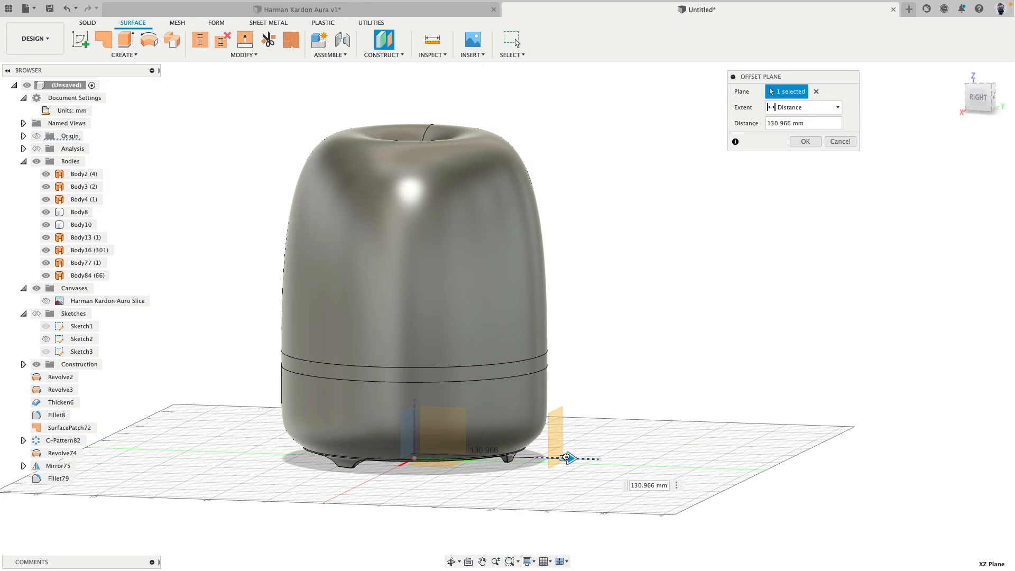
{"action": "middle_click_drag", "start_coordinate": [593, 429], "coordinate": [624, 424], "text": "shift"}
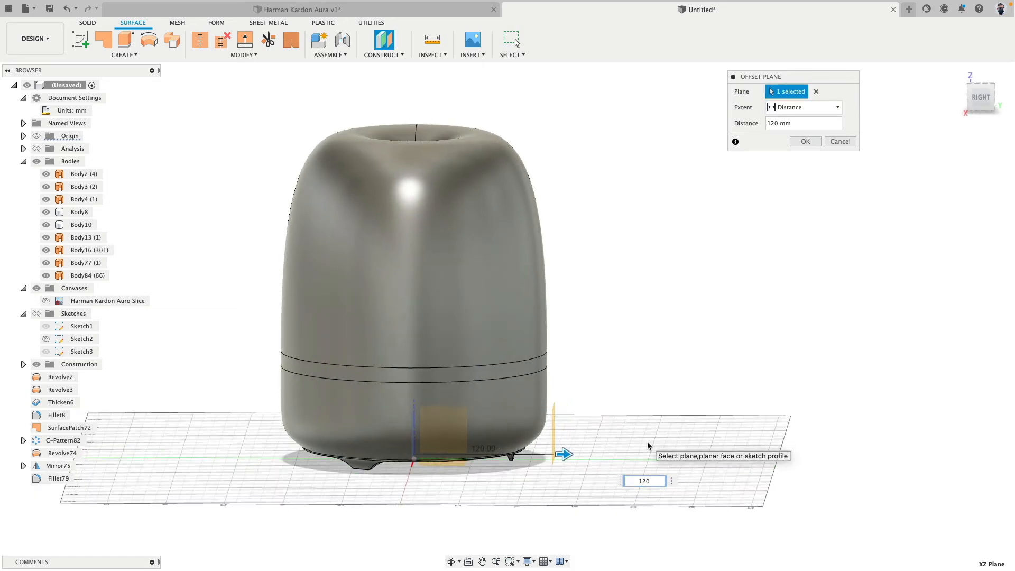
{"action": "key", "text": "Return"}
Start a sketch on the new offset plane and face it from the back.
{"action": "middle_click_drag", "start_coordinate": [630, 432], "coordinate": [550, 444], "text": "shift"}
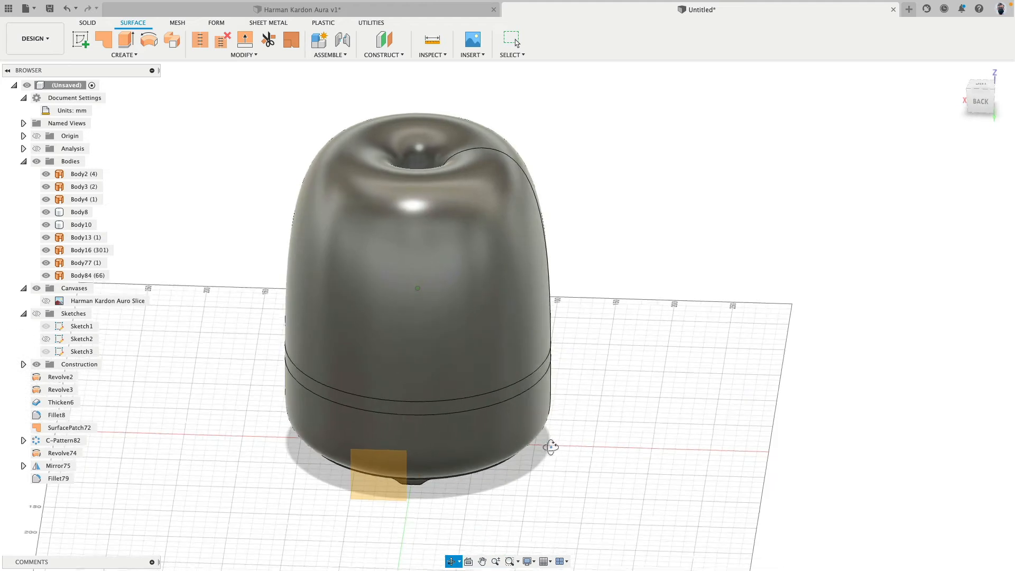
{"action": "left_click", "coordinate": [95, 54]}
{"action": "left_click", "coordinate": [383, 494]}
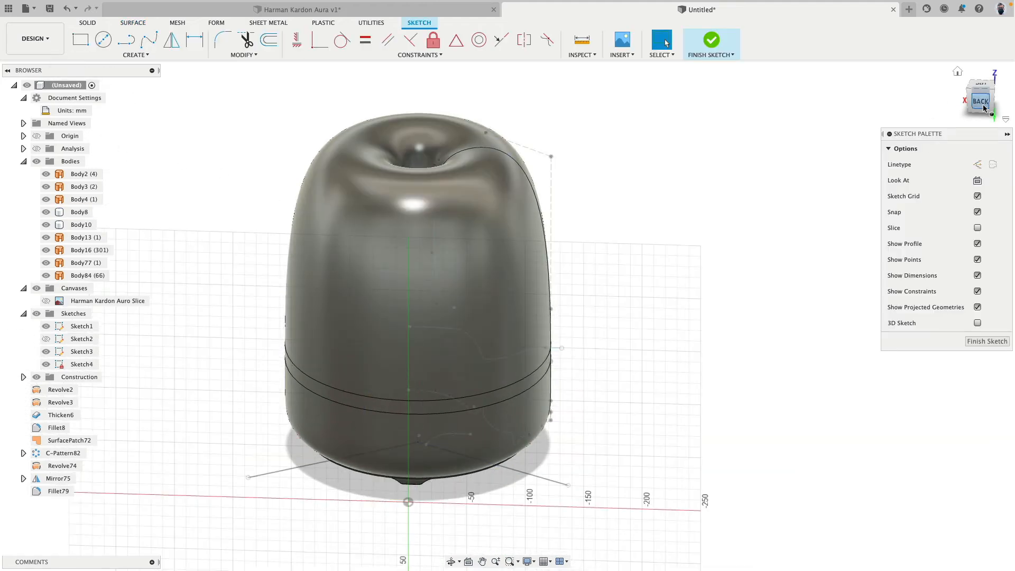
{"action": "left_click", "coordinate": [981, 101]}
Sketch a closed horizontal slot with rounded ends, about 20 mm tall, over the lower body below the seam band.
{"action": "scroll", "coordinate": [418, 370], "scroll_direction": "up", "scroll_amount": 8}
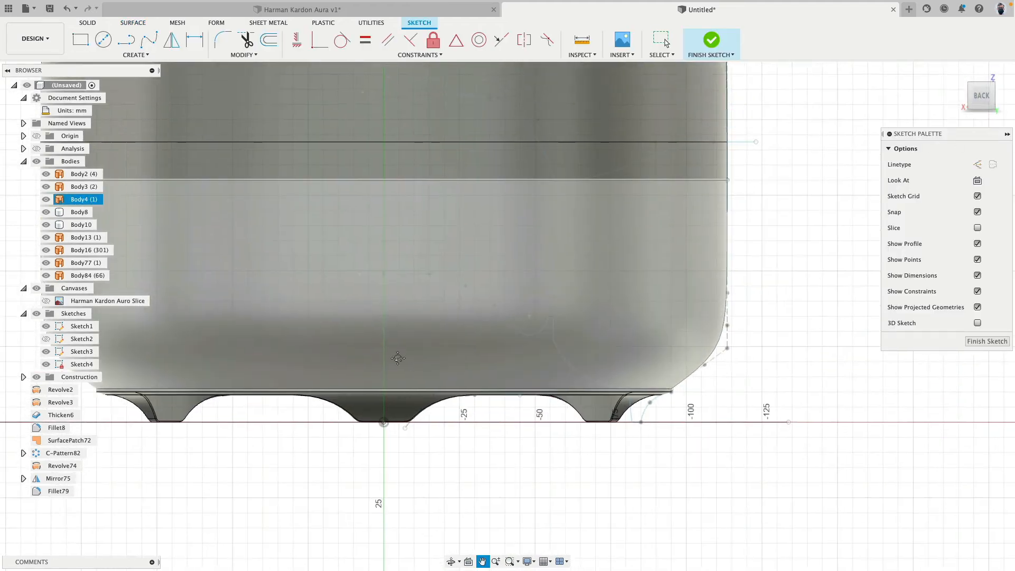
{"action": "scroll", "coordinate": [397, 358], "scroll_direction": "up", "scroll_amount": 3}
{"action": "key", "text": "l"}
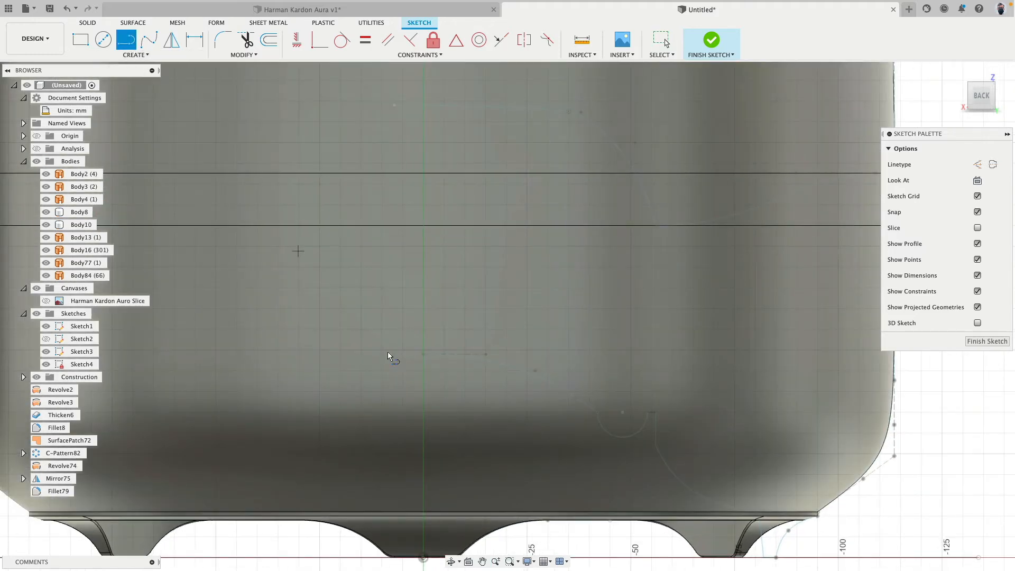
{"action": "left_click", "coordinate": [340, 287]}
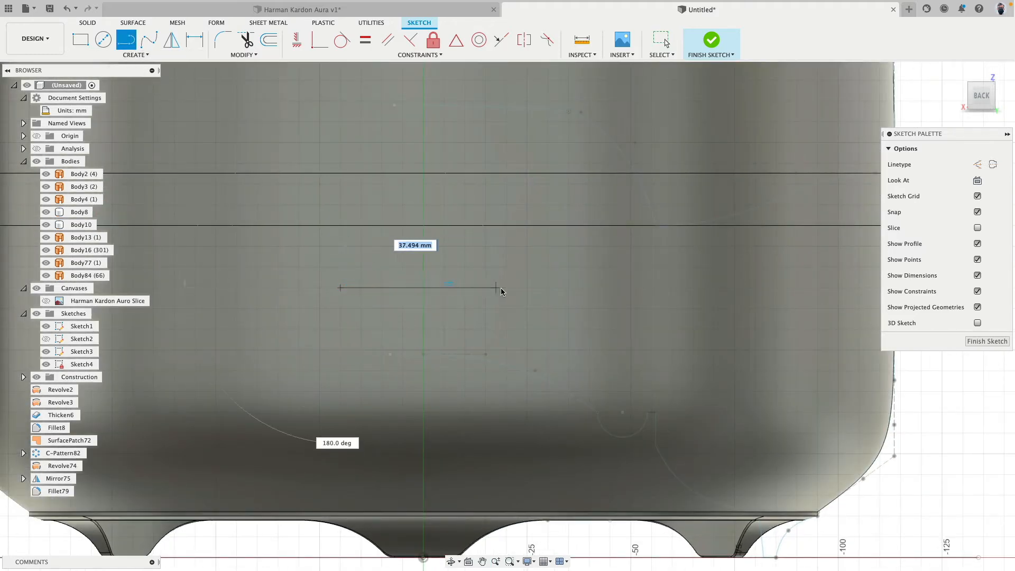
{"action": "left_click", "coordinate": [527, 287]}
{"action": "left_click_drag", "start_coordinate": [527, 287], "coordinate": [527, 371]}
{"action": "left_click", "coordinate": [339, 370]}
{"action": "mouse_move", "coordinate": [339, 371]}
{"action": "left_mouse_down"}
{"action": "mouse_move", "coordinate": [288, 297]}
{"action": "mouse_move", "coordinate": [340, 288]}
{"action": "left_mouse_up"}
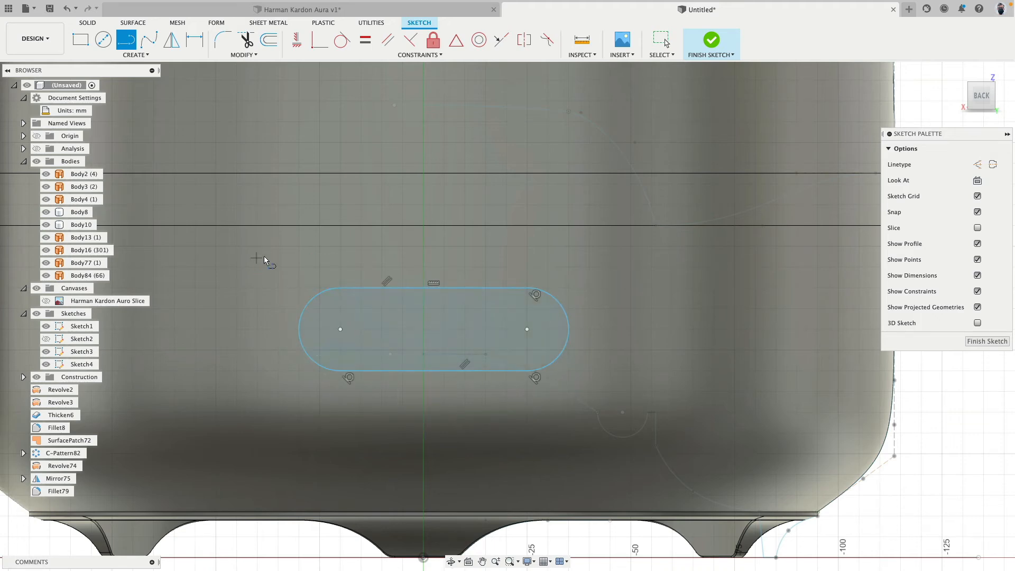
Make the slot's open arc corner tangent to its upper line and dimension the slot's height at 20 mm.
{"action": "left_click", "coordinate": [342, 40]}
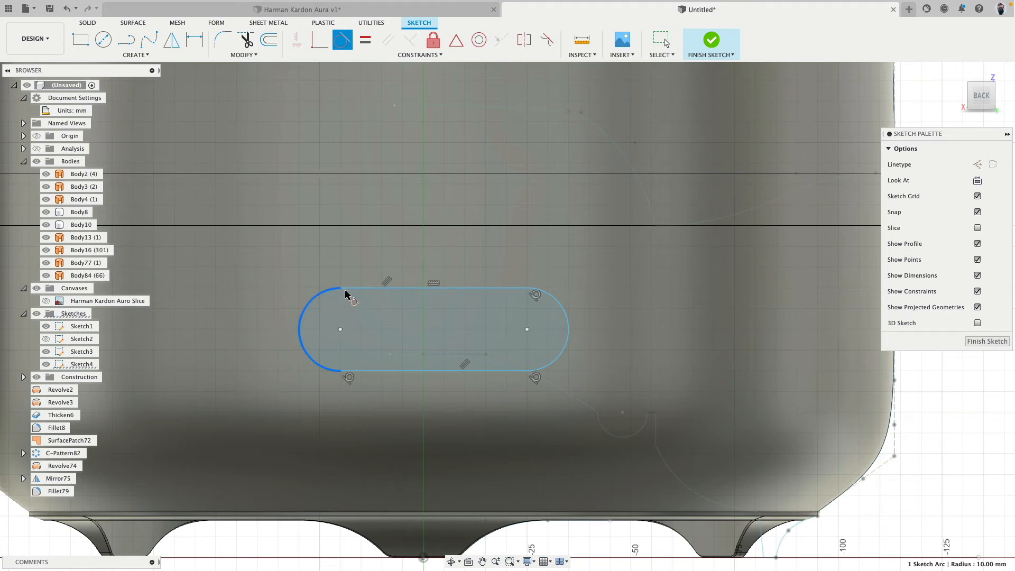
{"action": "scroll", "coordinate": [423, 340], "scroll_direction": "down", "scroll_amount": 3}
{"action": "scroll", "coordinate": [317, 256], "scroll_direction": "up", "scroll_amount": 3}
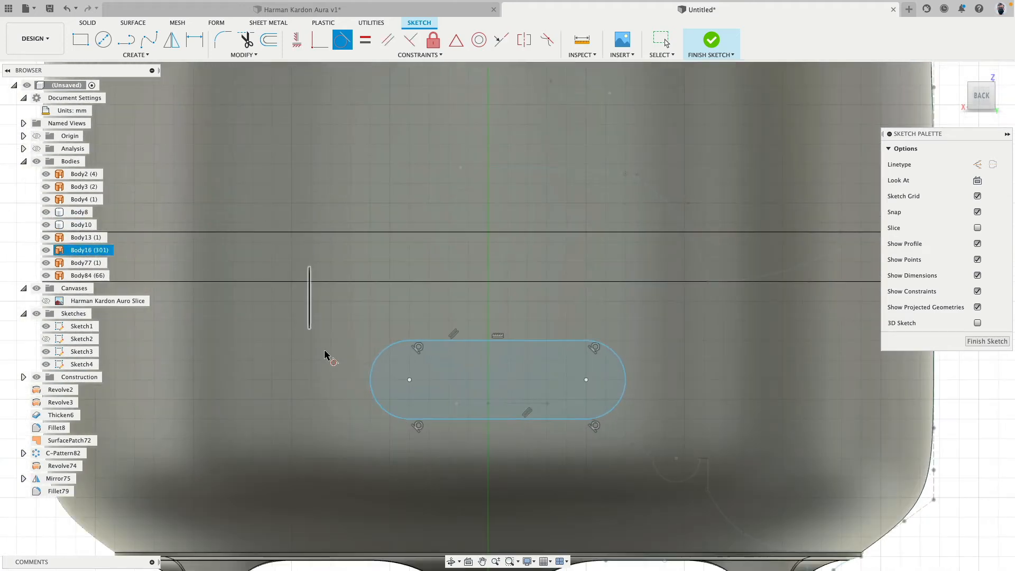
{"action": "left_click", "coordinate": [445, 419]}
{"action": "left_click", "coordinate": [438, 343]}
{"action": "left_click", "coordinate": [300, 363]}
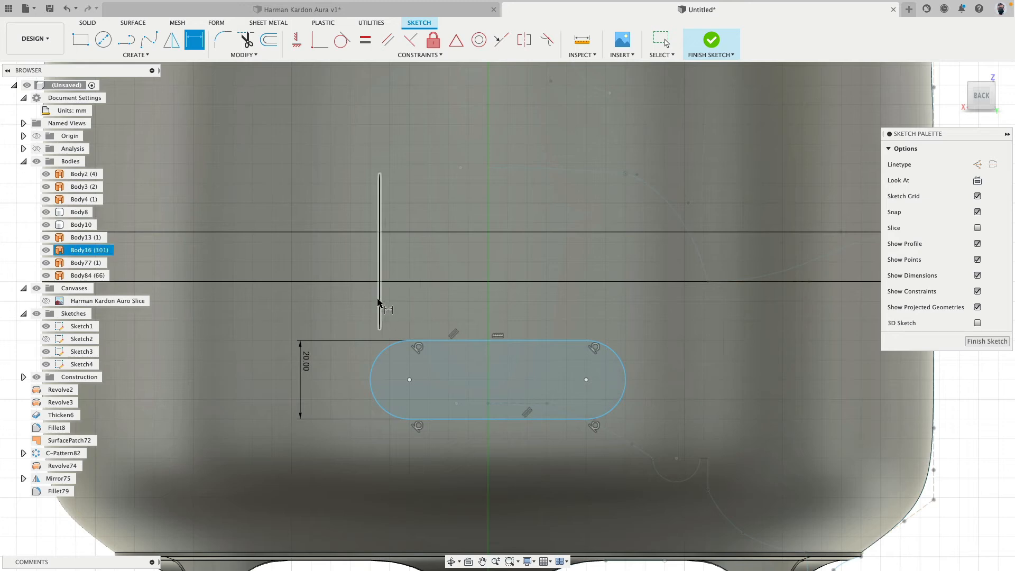
Dimension the slot's overall length between the outer tangents of both end arcs at 70 mm.
{"action": "right_click", "coordinate": [378, 305]}
{"action": "left_click", "coordinate": [378, 376]}
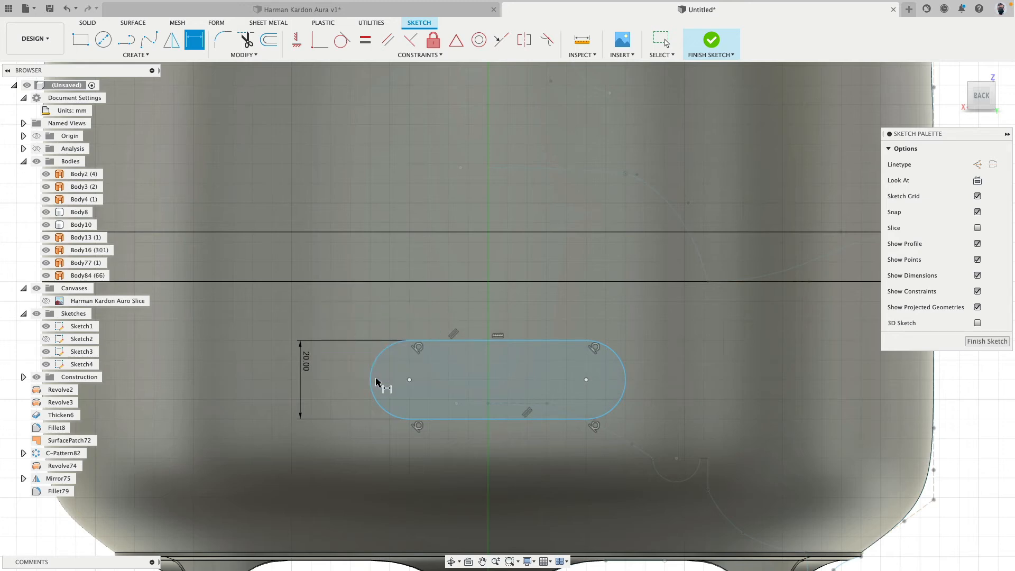
{"action": "left_click", "coordinate": [372, 389]}
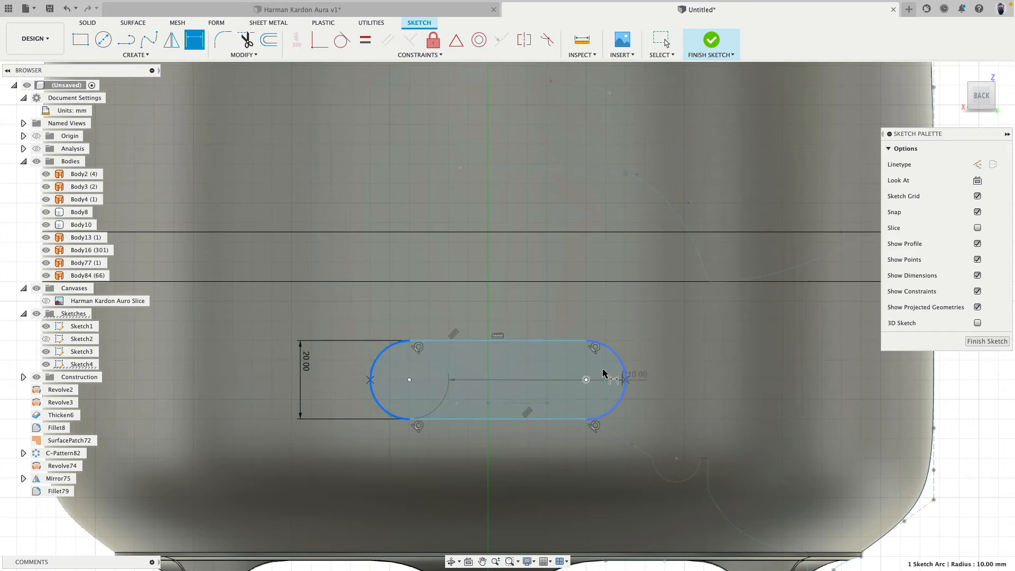
{"action": "left_click", "coordinate": [603, 372]}
{"action": "left_click", "coordinate": [481, 301]}
{"action": "type", "text": "70"}
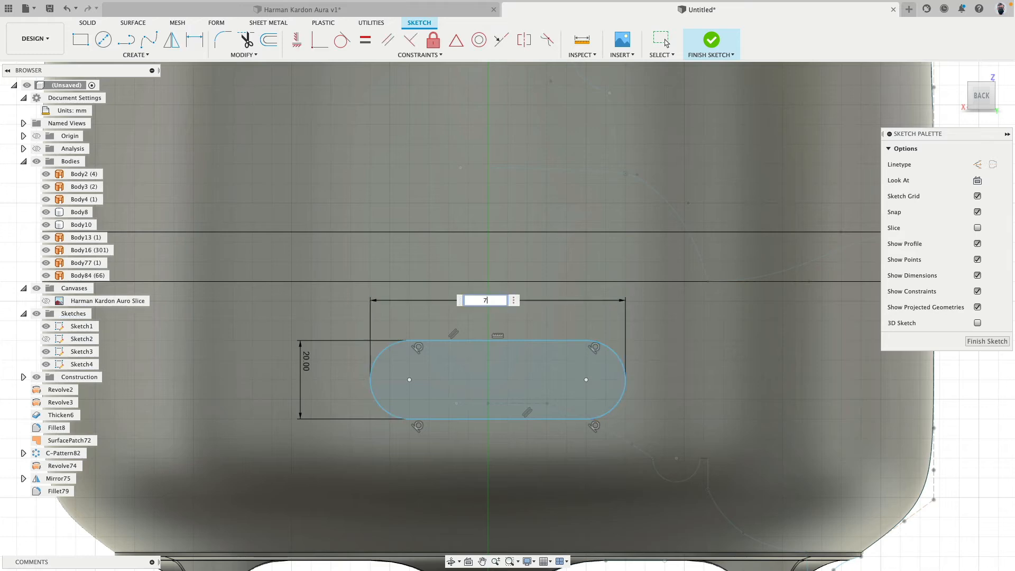
{"action": "key", "text": "Return"}
{"action": "scroll", "coordinate": [530, 310], "scroll_direction": "down", "scroll_amount": 2}
{"action": "scroll", "coordinate": [530, 309], "scroll_direction": "up", "scroll_amount": 1}
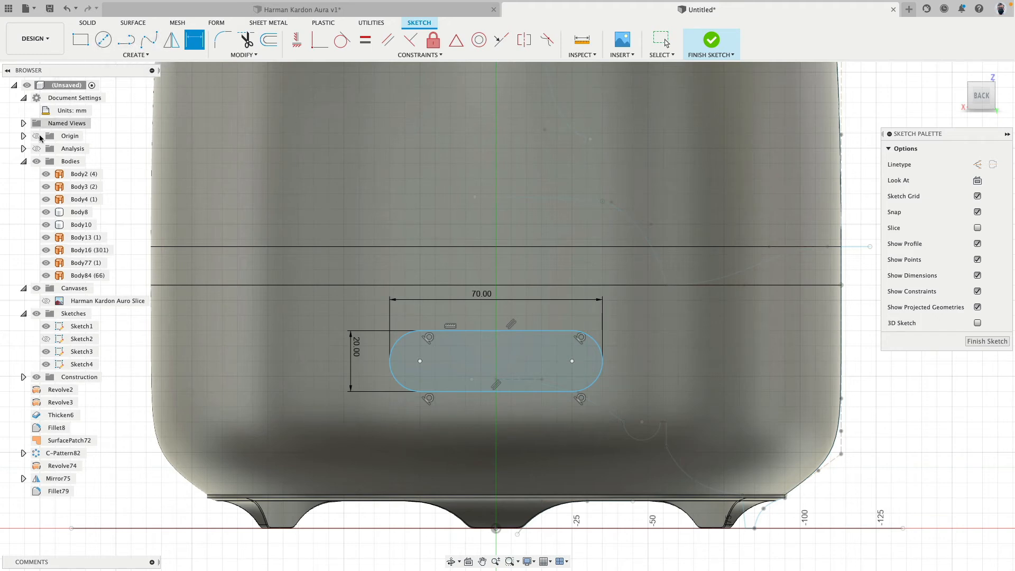
Hide the bodies and draw a vertical construction line from the origin to the midpoint of the slot's lower edge.
{"action": "left_click", "coordinate": [36, 161]}
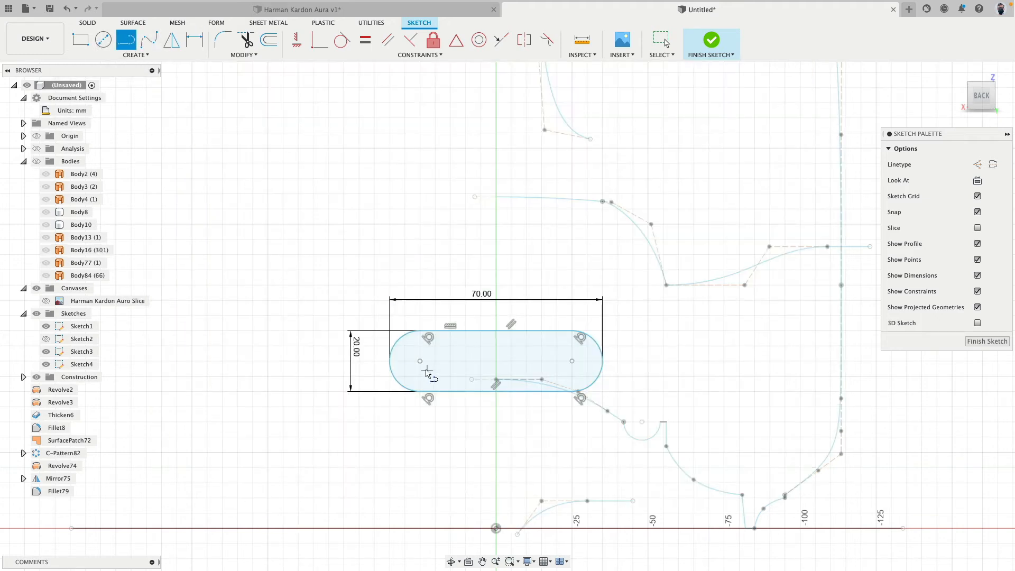
{"action": "left_click", "coordinate": [420, 362]}
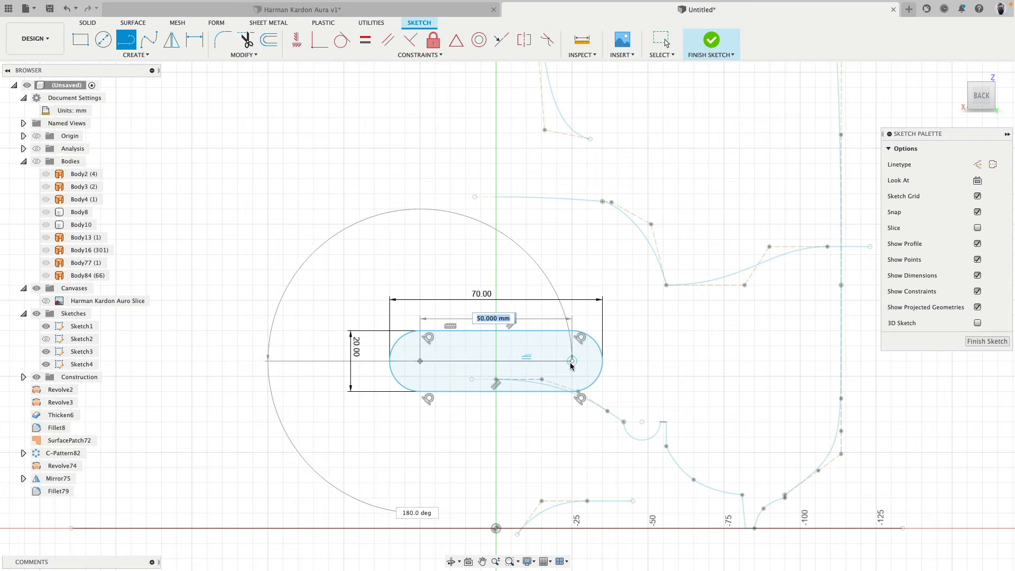
{"action": "key", "text": "Escape"}
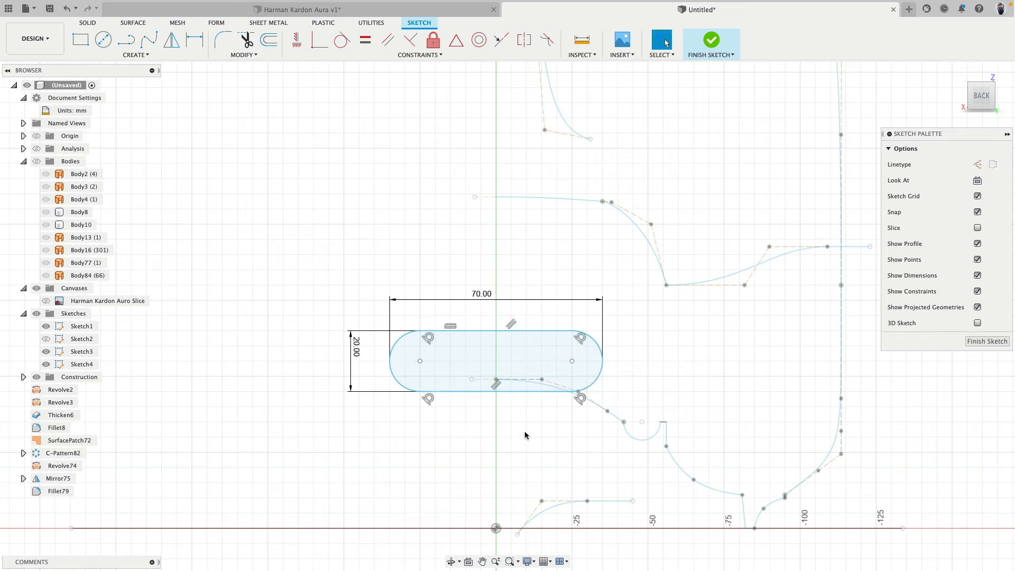
{"action": "middle_click_drag", "start_coordinate": [525, 432], "coordinate": [437, 302]}
{"action": "left_click", "coordinate": [408, 397]}
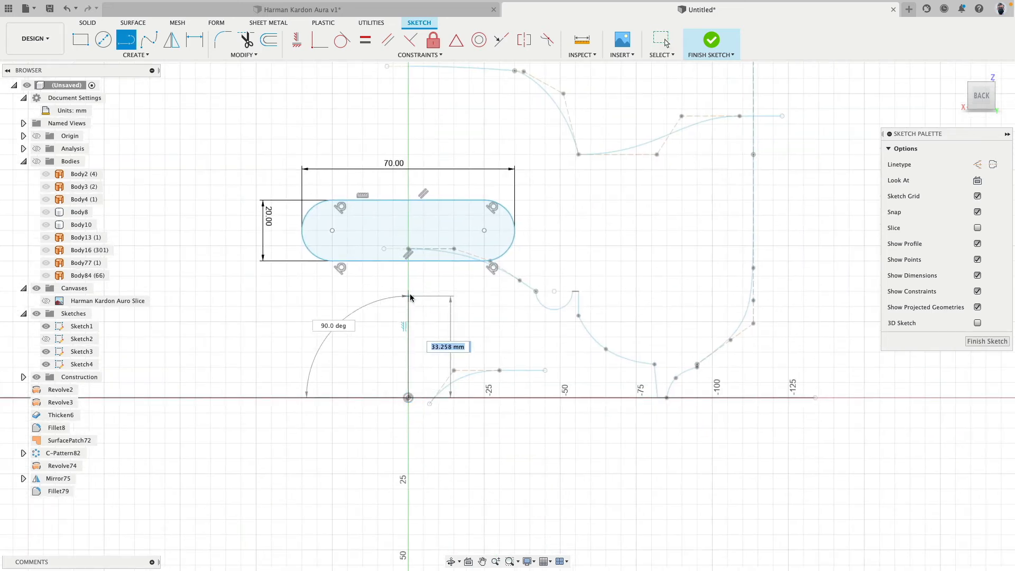
{"action": "left_click", "coordinate": [408, 260]}
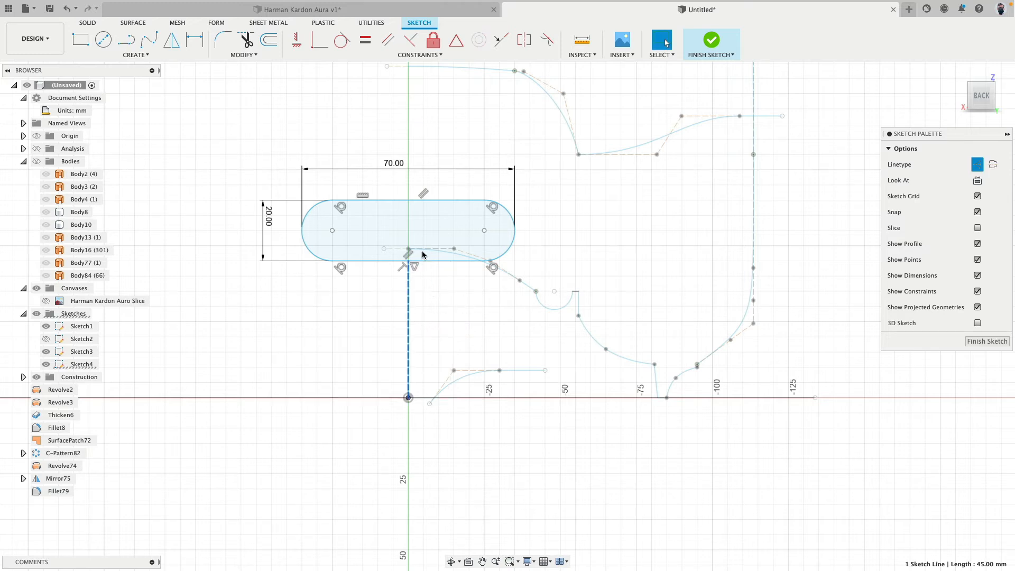
{"action": "left_click", "coordinate": [296, 39]}
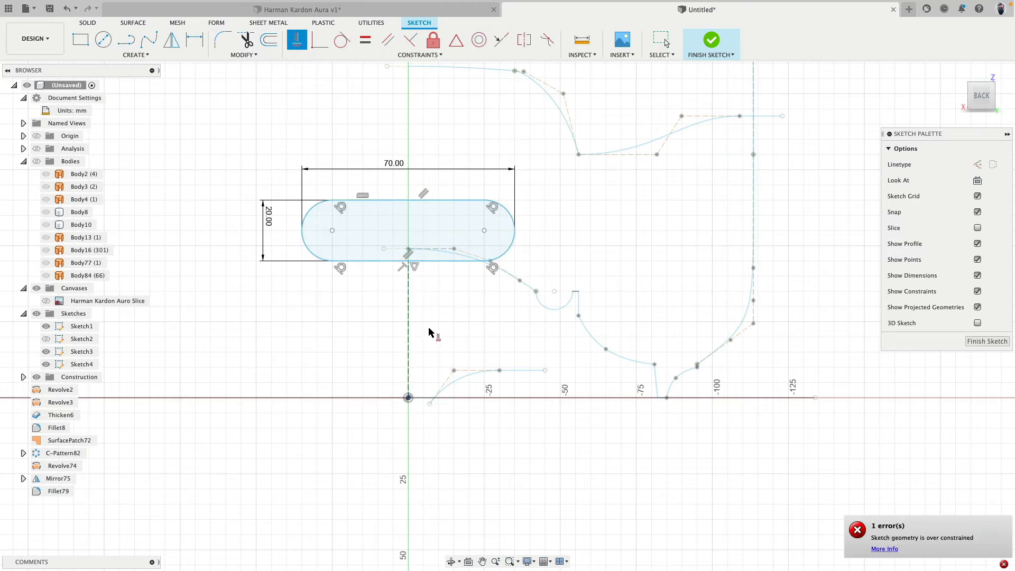
{"action": "key", "text": "Escape"}
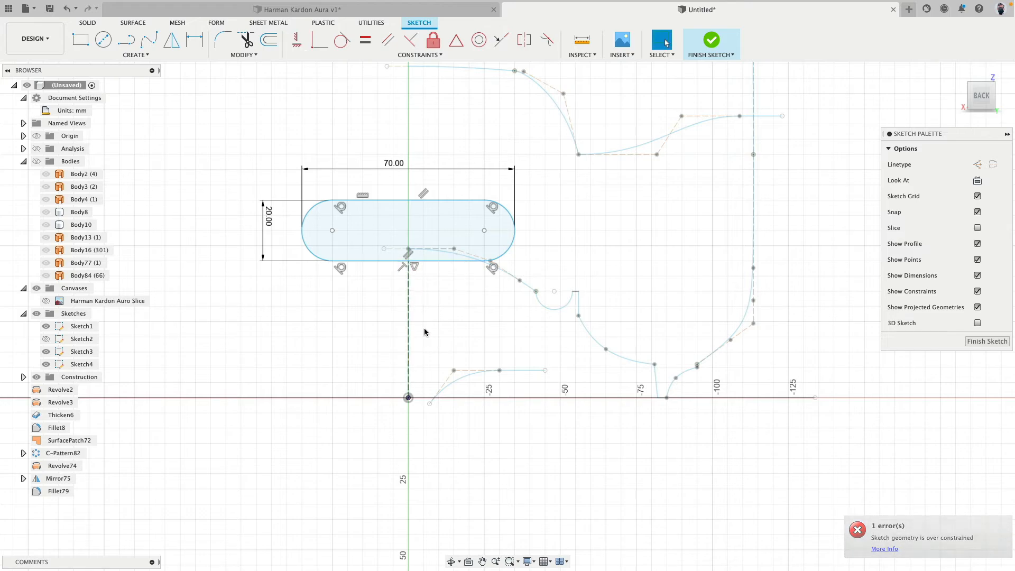
Show the bodies again and check the slot's position on the speaker from the back.
{"action": "scroll", "coordinate": [424, 330], "scroll_direction": "up", "scroll_amount": 3}
{"action": "middle_click_drag", "start_coordinate": [424, 330], "coordinate": [430, 307], "text": "shift"}
{"action": "scroll", "coordinate": [429, 308], "scroll_direction": "down", "scroll_amount": 2}
{"action": "scroll", "coordinate": [429, 310], "scroll_direction": "down", "scroll_amount": 2}
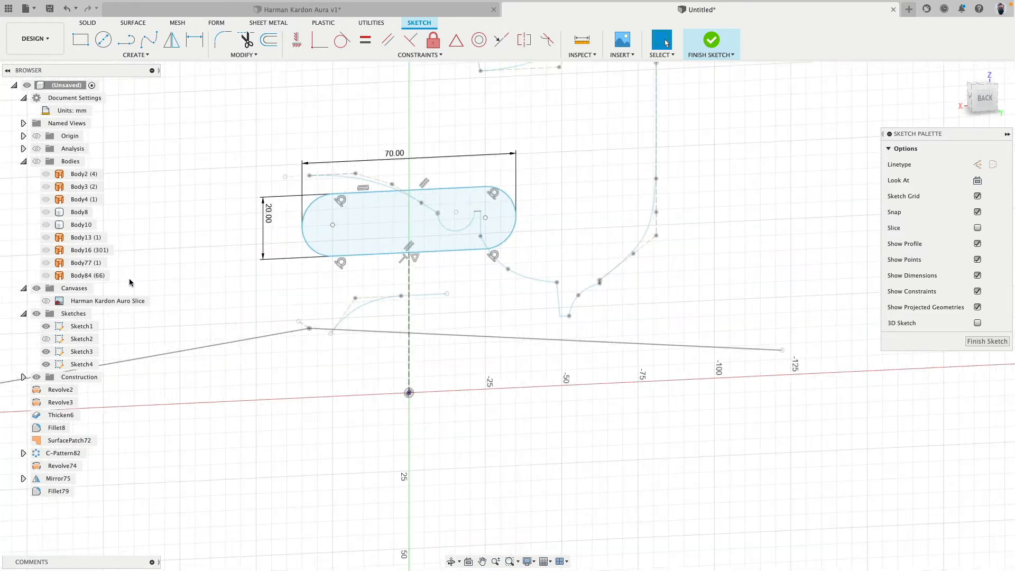
{"action": "left_click", "coordinate": [37, 162]}
{"action": "left_click", "coordinate": [991, 106]}
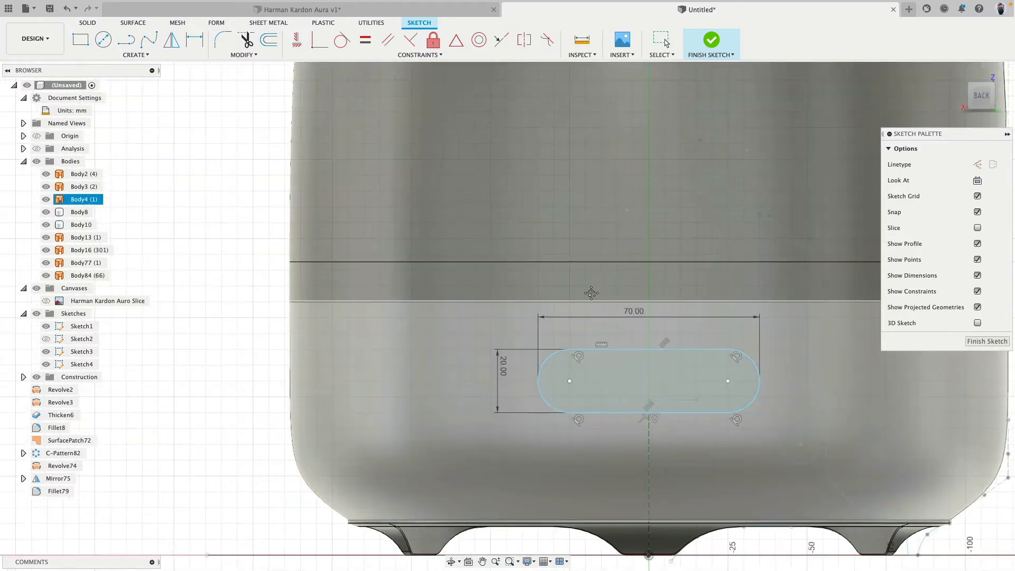
{"action": "scroll", "coordinate": [509, 222], "scroll_direction": "up", "scroll_amount": 3}
{"action": "scroll", "coordinate": [364, 246], "scroll_direction": "down", "scroll_amount": 3}
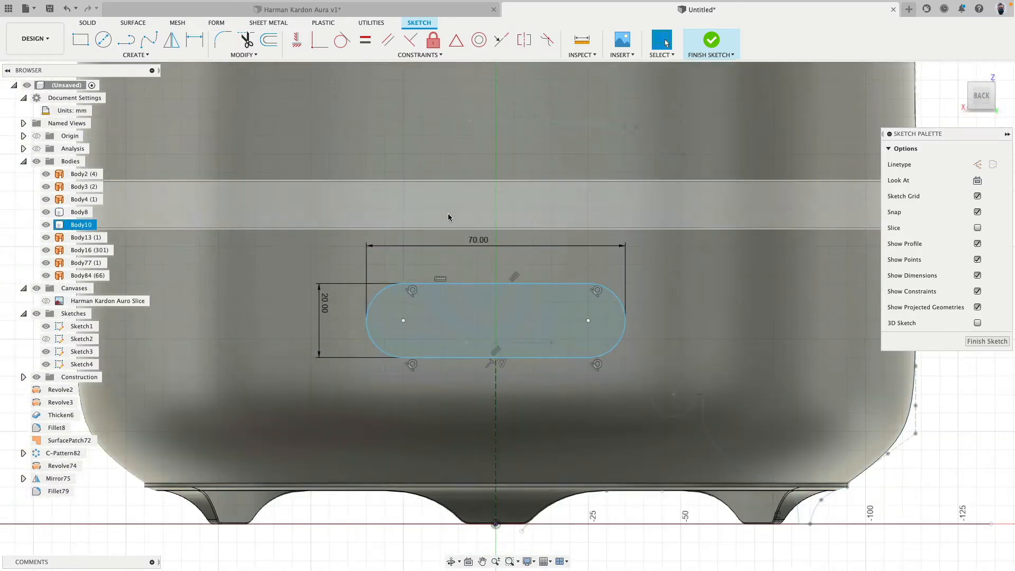
Project the lower body's outer surface and its upper circular edge into the slot sketch.
{"action": "middle_click_drag", "start_coordinate": [449, 217], "coordinate": [426, 221], "text": "shift"}
{"action": "left_click", "coordinate": [321, 211]}
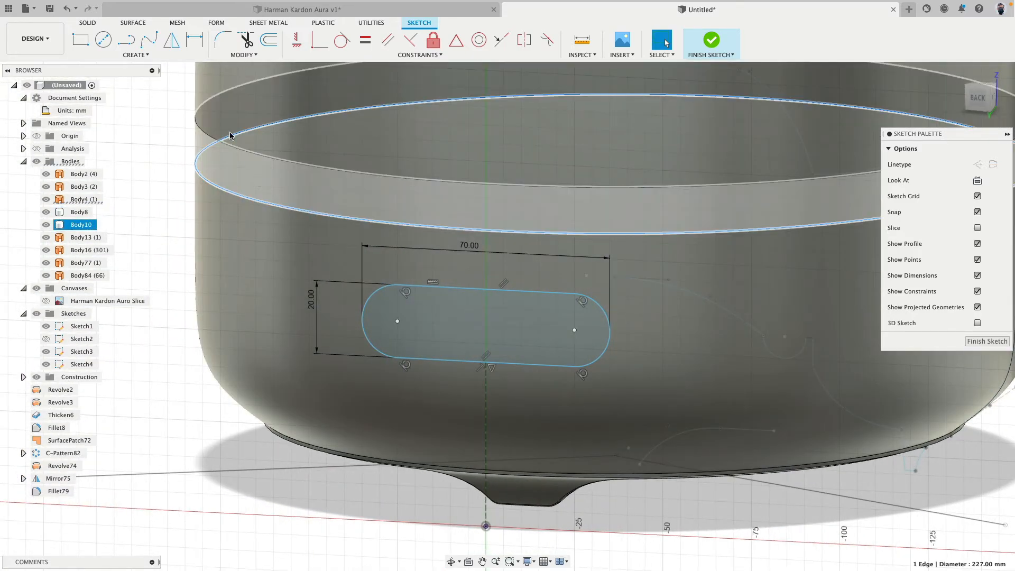
{"action": "left_click", "coordinate": [137, 55]}
{"action": "mouse_move", "coordinate": [117, 224]}
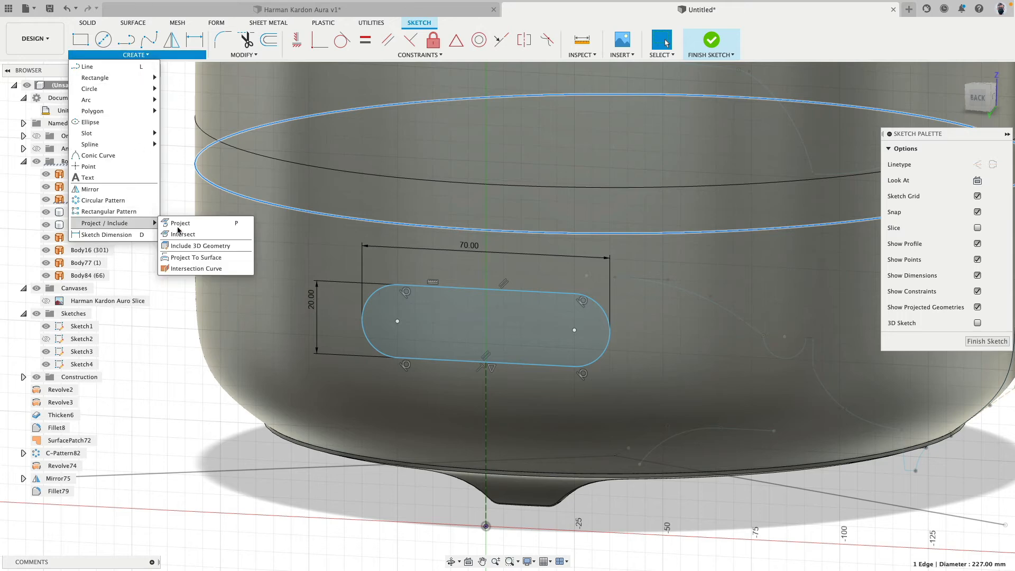
{"action": "left_click", "coordinate": [178, 224]}
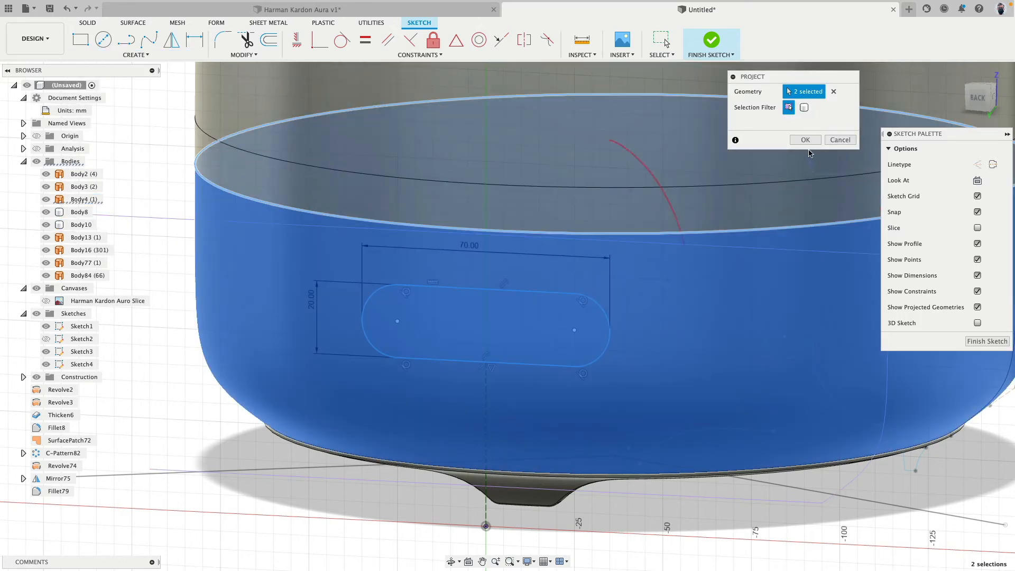
{"action": "left_click", "coordinate": [805, 139]}
Dimension the gap between the projected upper rim line and the slot's upper edge at 20 mm.
{"action": "key", "text": "d"}
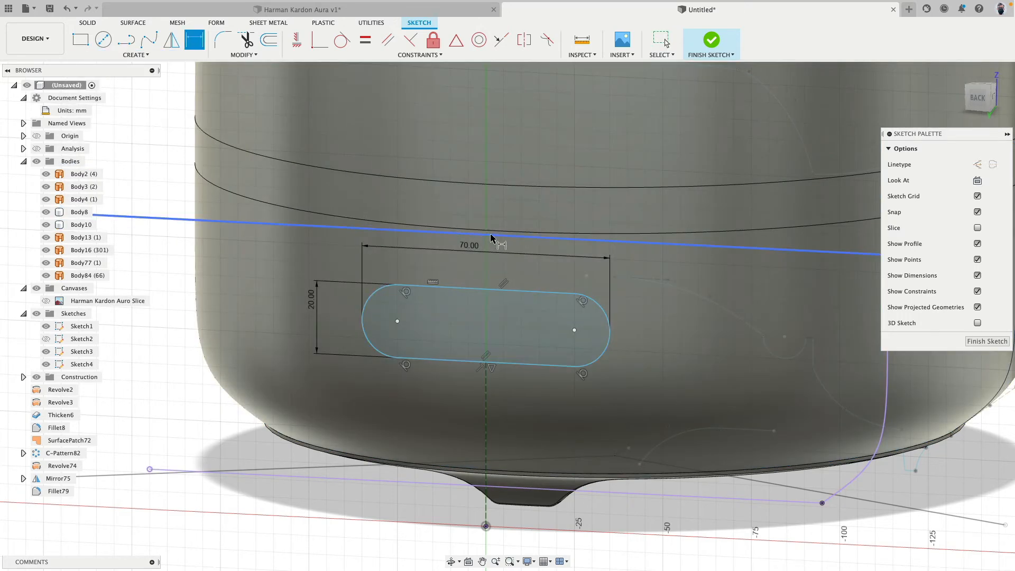
{"action": "left_click", "coordinate": [491, 235]}
{"action": "left_click", "coordinate": [489, 289]}
{"action": "left_click", "coordinate": [481, 276]}
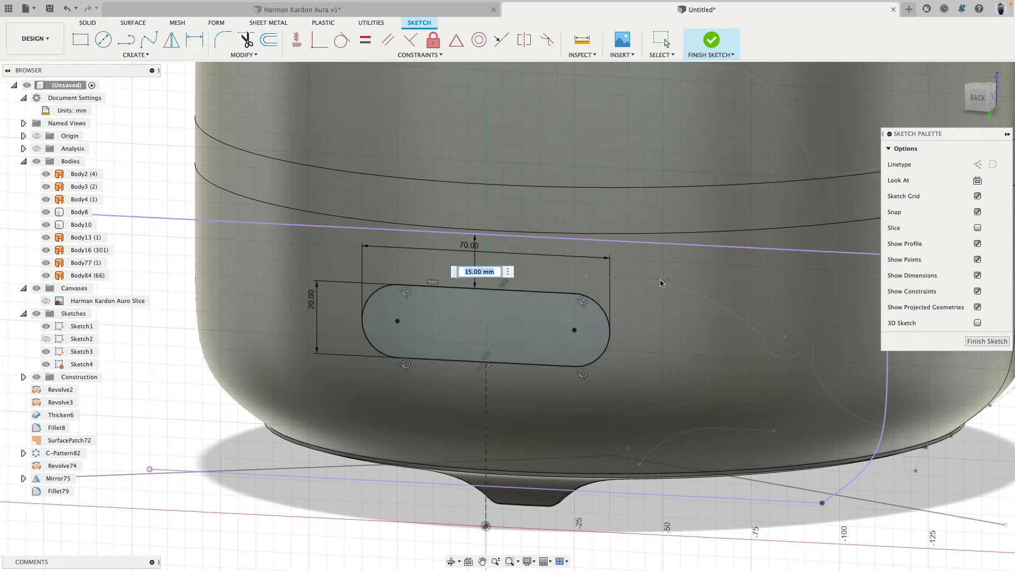
{"action": "type", "text": "20"}
{"action": "key", "text": "Return"}
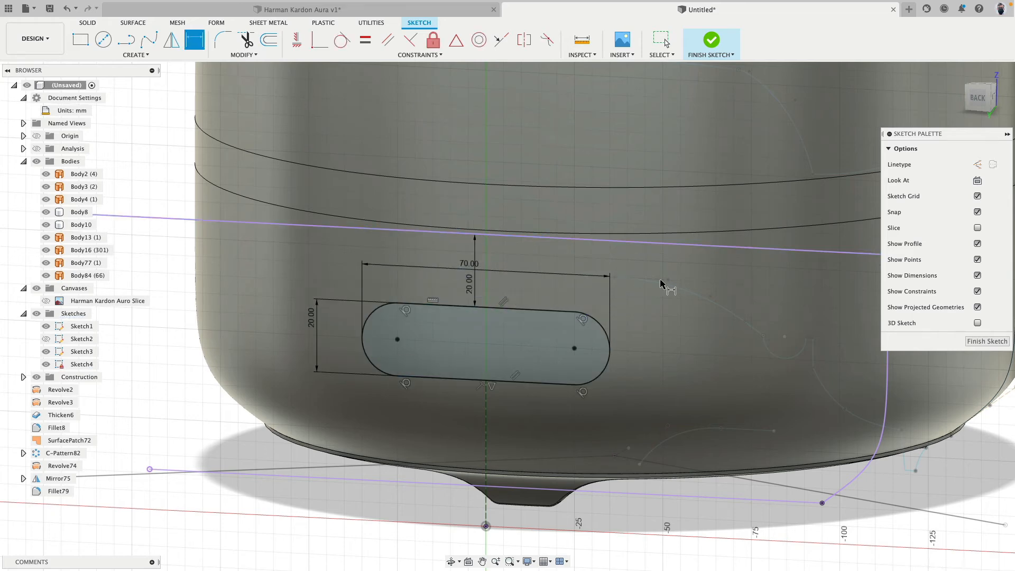
{"action": "left_click", "coordinate": [977, 98]}
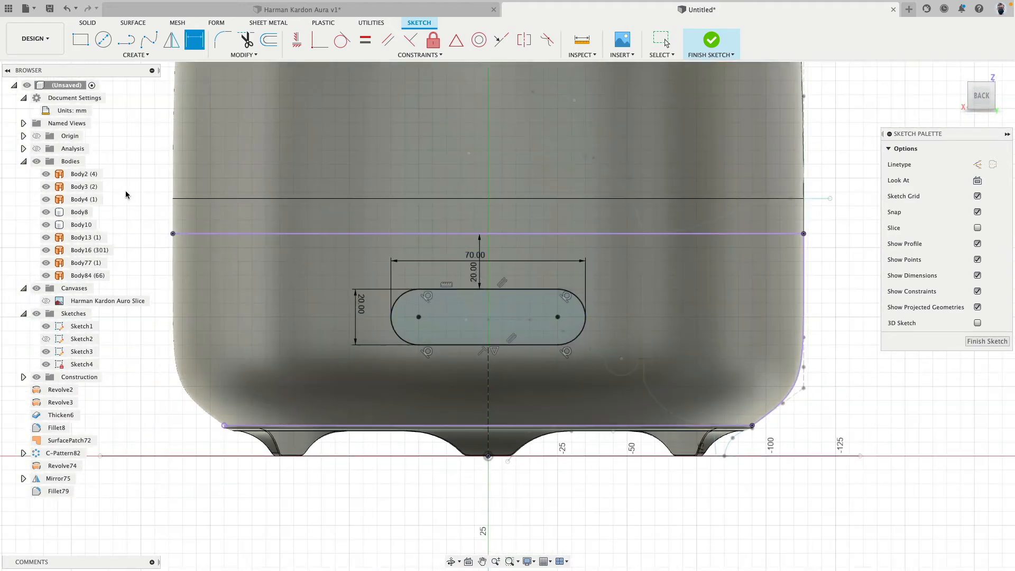
Delete the projected side profile curve of the lower body from the slot sketch.
{"action": "mouse_move", "coordinate": [125, 192]}
{"action": "middle_mouse_down", "text": "shift"}
{"action": "mouse_move", "coordinate": [132, 181]}
{"action": "mouse_move", "coordinate": [129, 194]}
{"action": "mouse_move", "coordinate": [189, 273]}
{"action": "middle_mouse_up", "text": "shift"}
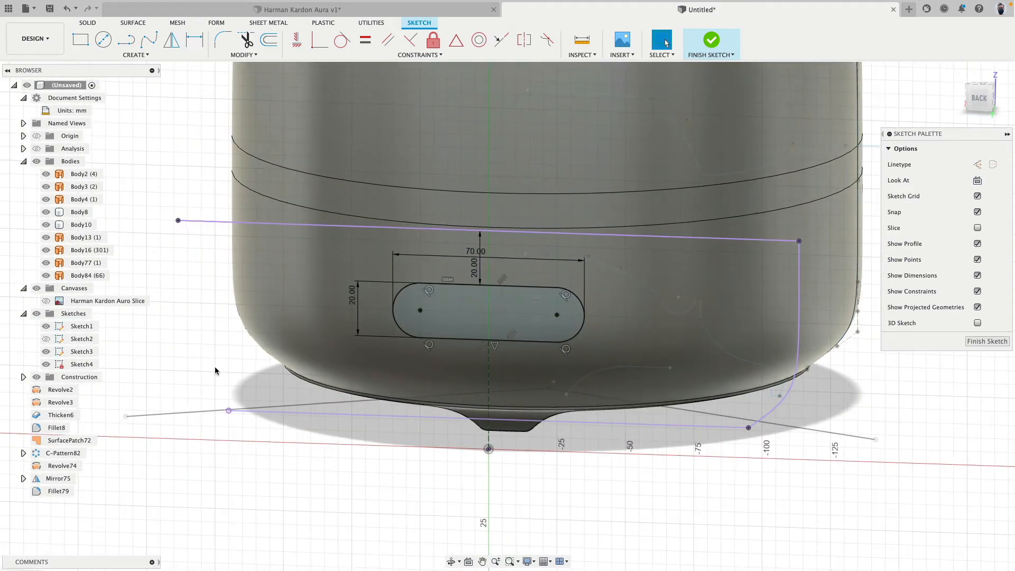
{"action": "mouse_move", "coordinate": [257, 351]}
{"action": "middle_mouse_down", "text": "shift"}
{"action": "mouse_move", "coordinate": [231, 351]}
{"action": "mouse_move", "coordinate": [262, 362]}
{"action": "middle_mouse_up", "text": "shift"}
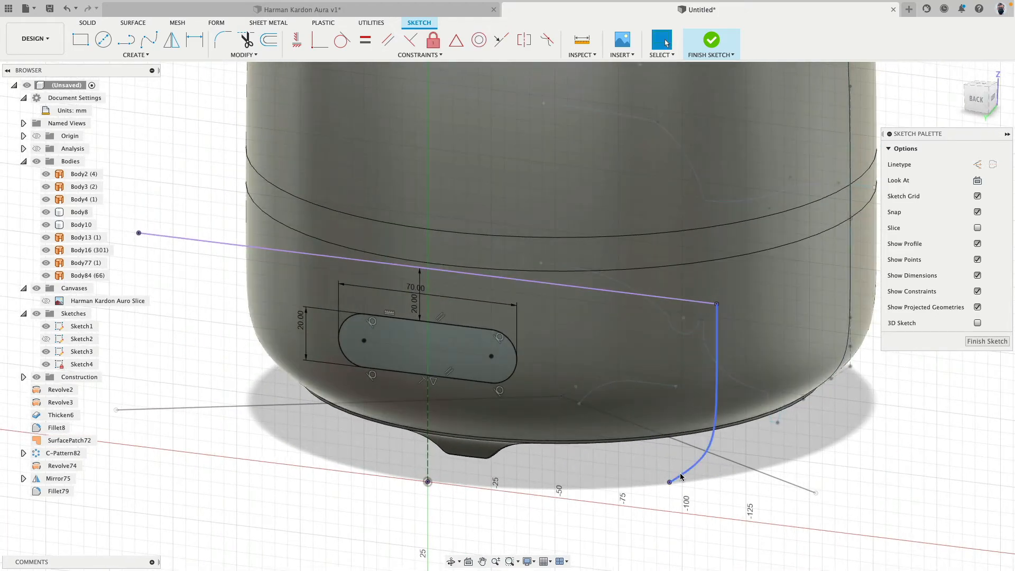
{"action": "left_click", "coordinate": [713, 436]}
{"action": "key", "text": "Delete"}
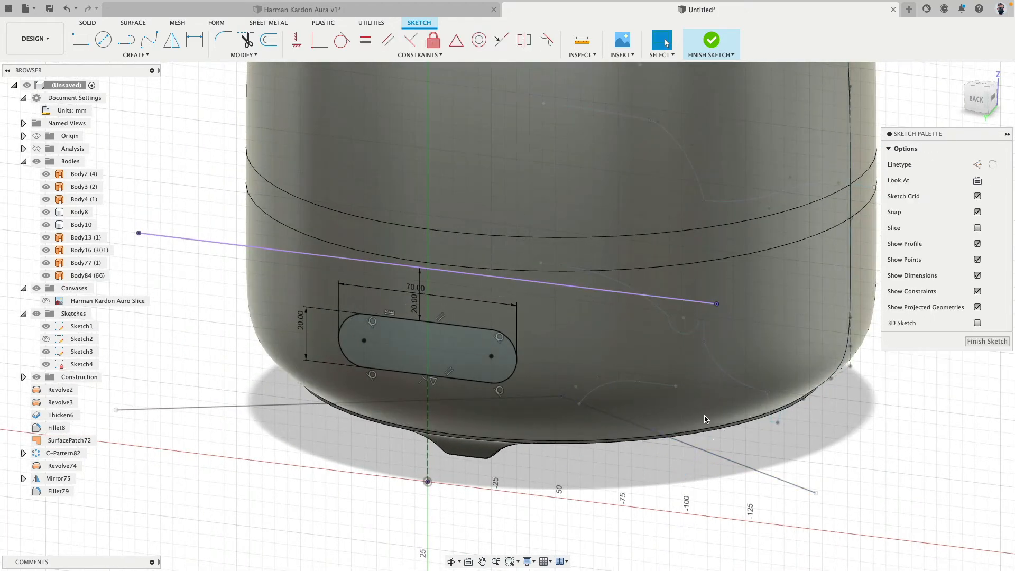
Offset the whole slot outline outward by 5 mm.
{"action": "mouse_move", "coordinate": [704, 420]}
{"action": "middle_mouse_down", "text": "shift"}
{"action": "mouse_move", "coordinate": [551, 286]}
{"action": "mouse_move", "coordinate": [560, 290]}
{"action": "middle_mouse_up", "text": "shift"}
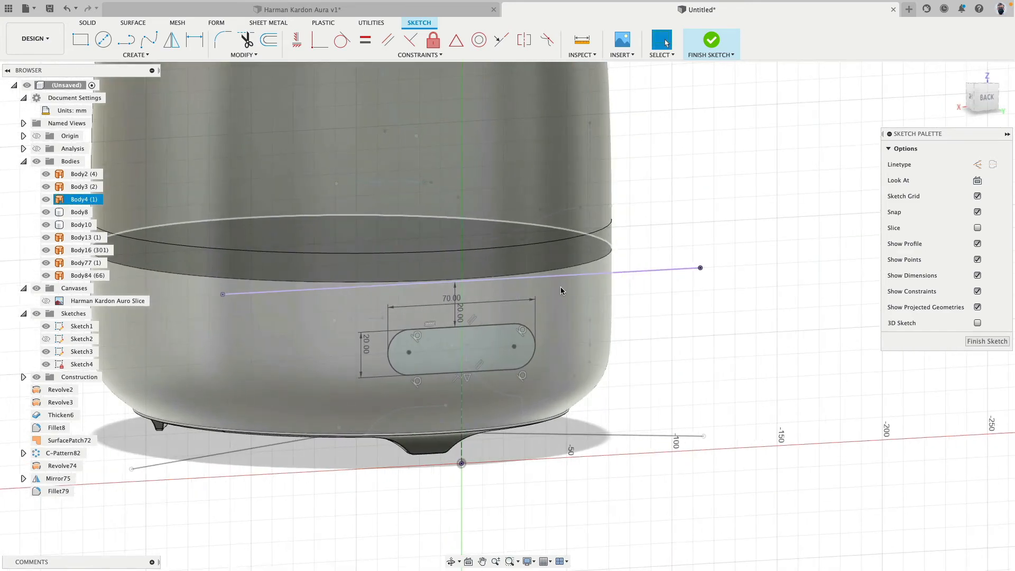
{"action": "scroll", "coordinate": [402, 387], "scroll_direction": "up", "scroll_amount": 5}
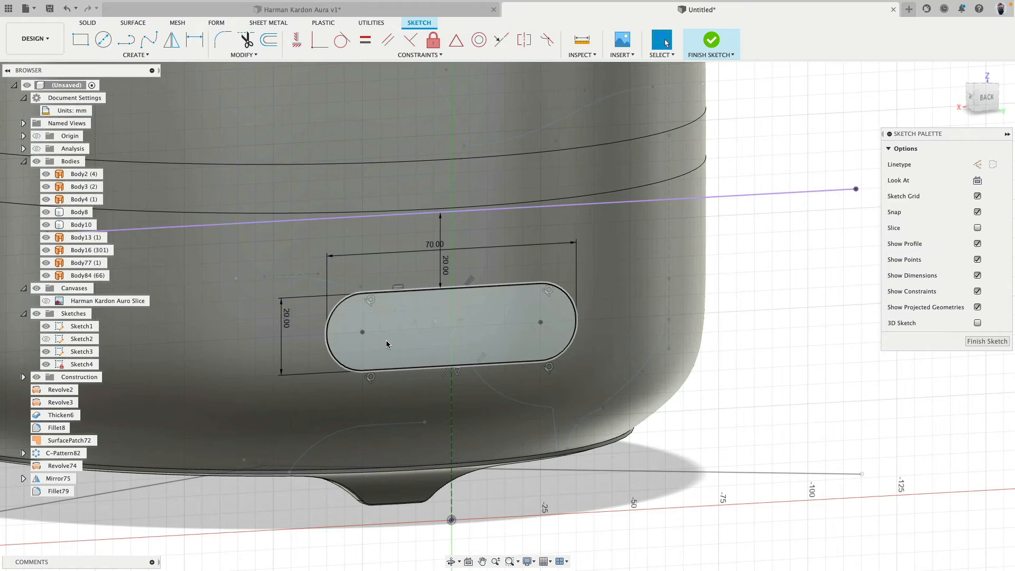
{"action": "left_click", "coordinate": [268, 40]}
{"action": "left_click", "coordinate": [384, 294]}
{"action": "left_click_drag", "start_coordinate": [385, 292], "coordinate": [385, 277]}
{"action": "type", "text": "-5"}
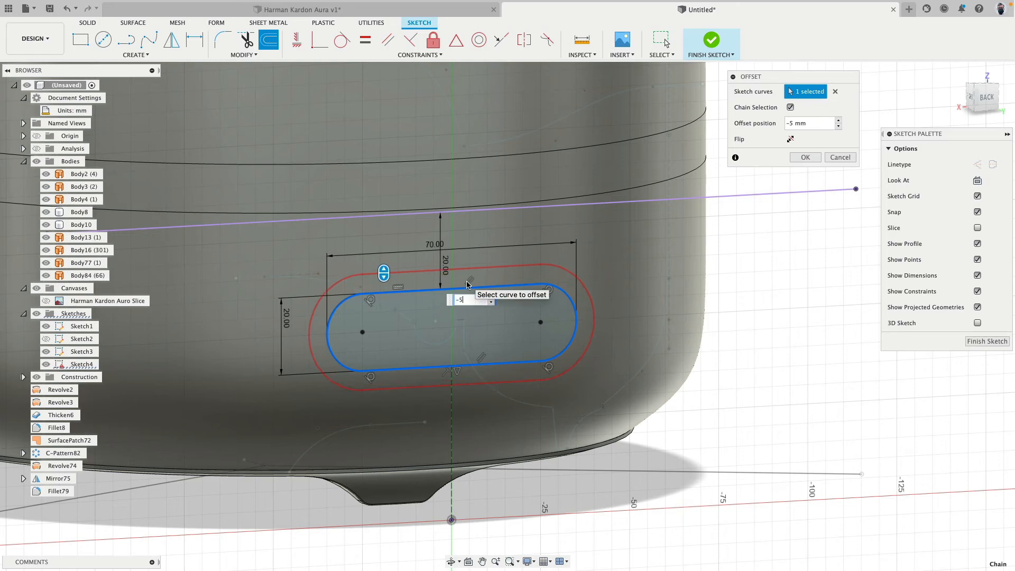
{"action": "key", "text": "Return"}
Examine the two concentric slot outlines against the speaker's lower body from the back and the side.
{"action": "middle_click_drag", "start_coordinate": [709, 317], "coordinate": [664, 326], "text": "shift"}
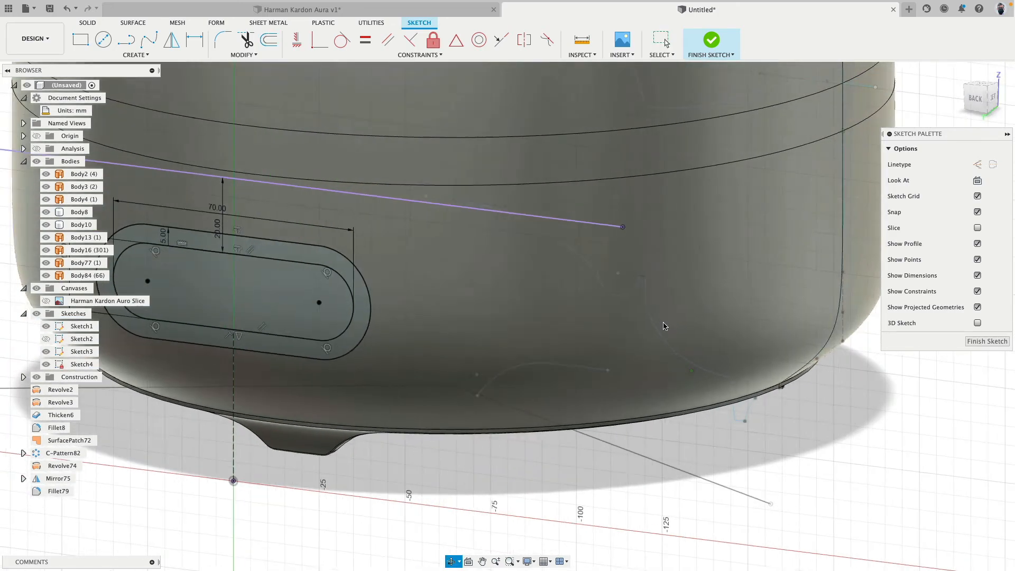
{"action": "middle_click_drag", "start_coordinate": [475, 266], "coordinate": [649, 319]}
{"action": "scroll", "coordinate": [680, 308], "scroll_direction": "down", "scroll_amount": 5}
{"action": "middle_click_drag", "start_coordinate": [687, 329], "coordinate": [387, 344]}
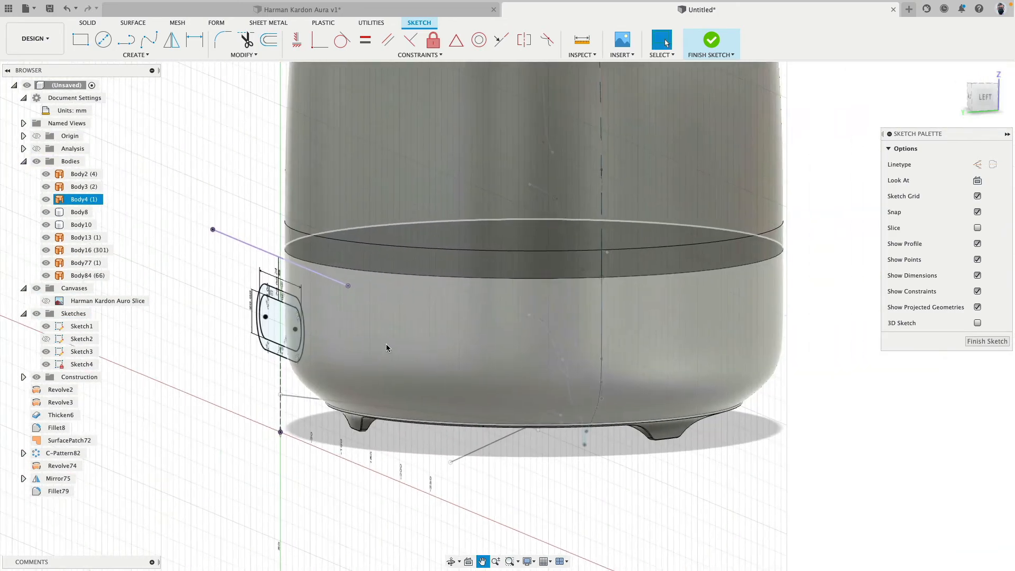
{"action": "middle_click_drag", "start_coordinate": [394, 388], "coordinate": [495, 402], "text": "shift"}
{"action": "middle_click_drag", "start_coordinate": [338, 384], "coordinate": [489, 341]}
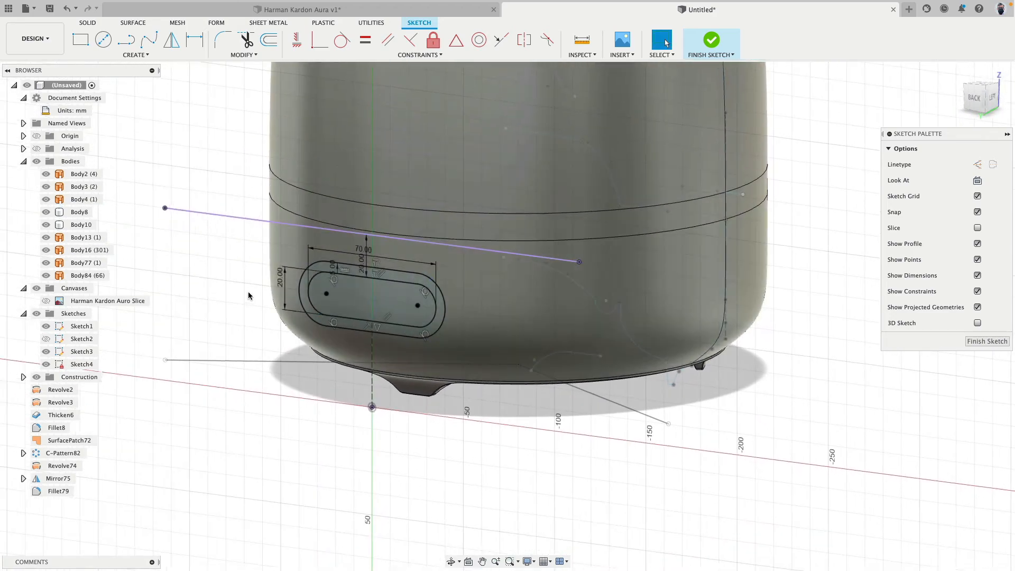
{"action": "scroll", "coordinate": [248, 293], "scroll_direction": "down", "scroll_amount": 4}
{"action": "scroll", "coordinate": [249, 292], "scroll_direction": "up", "scroll_amount": 5}
{"action": "mouse_move", "coordinate": [249, 293]}
{"action": "middle_mouse_down", "text": "shift"}
{"action": "mouse_move", "coordinate": [268, 290]}
{"action": "mouse_move", "coordinate": [233, 268]}
{"action": "middle_mouse_up", "text": "shift"}
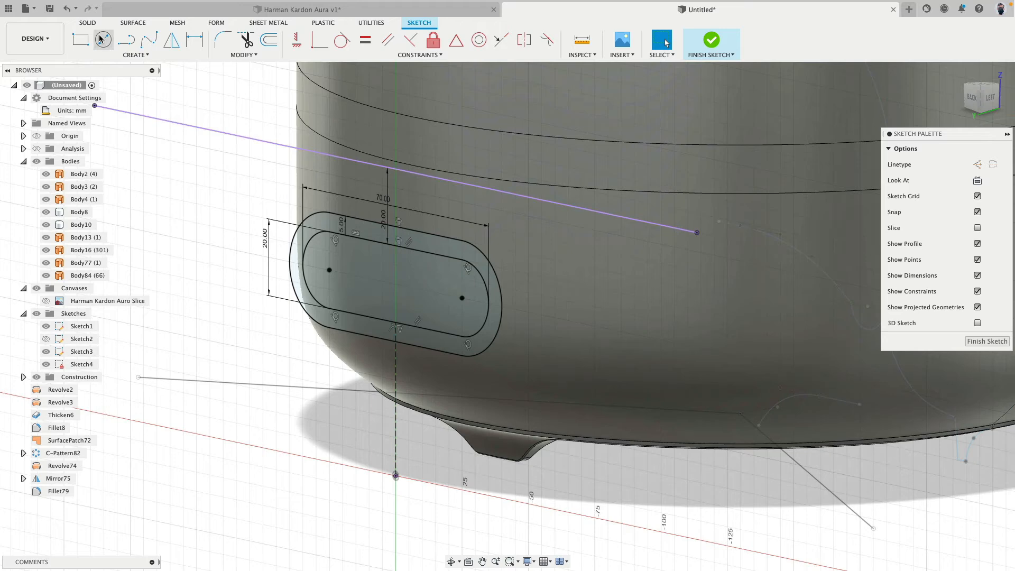
Extrude the inner slot profile as a surface -27 mm through the lower body's wall, as a new body.
{"action": "left_click", "coordinate": [132, 24]}
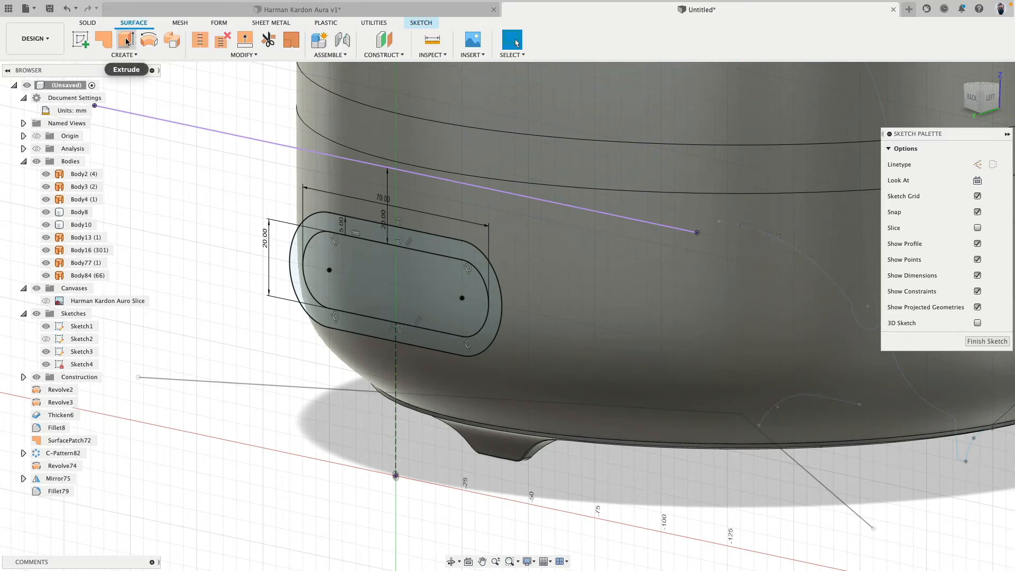
{"action": "left_click", "coordinate": [127, 42]}
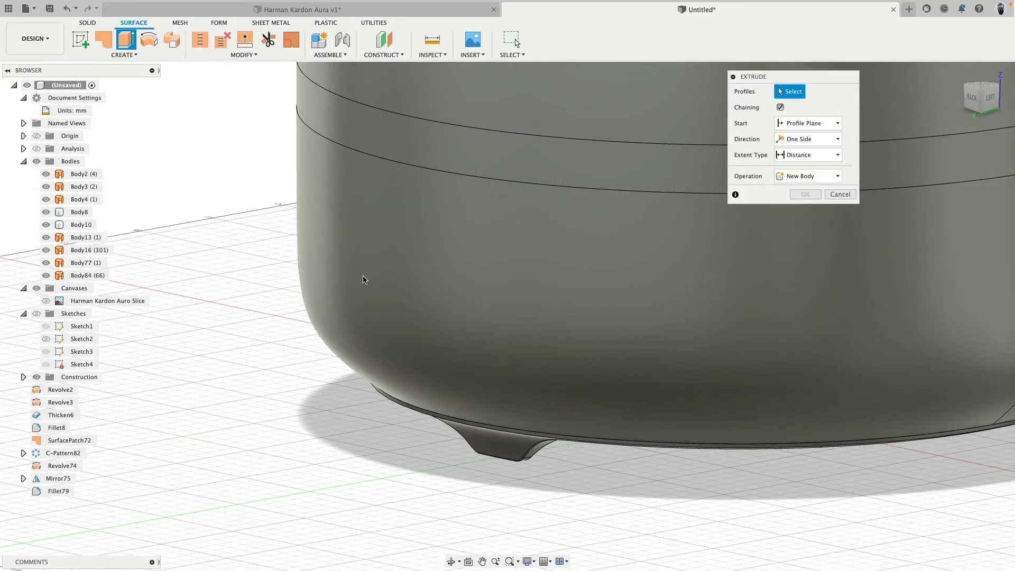
{"action": "left_click", "coordinate": [40, 314]}
{"action": "left_click", "coordinate": [321, 288]}
{"action": "scroll", "coordinate": [321, 288], "scroll_direction": "up", "scroll_amount": 3}
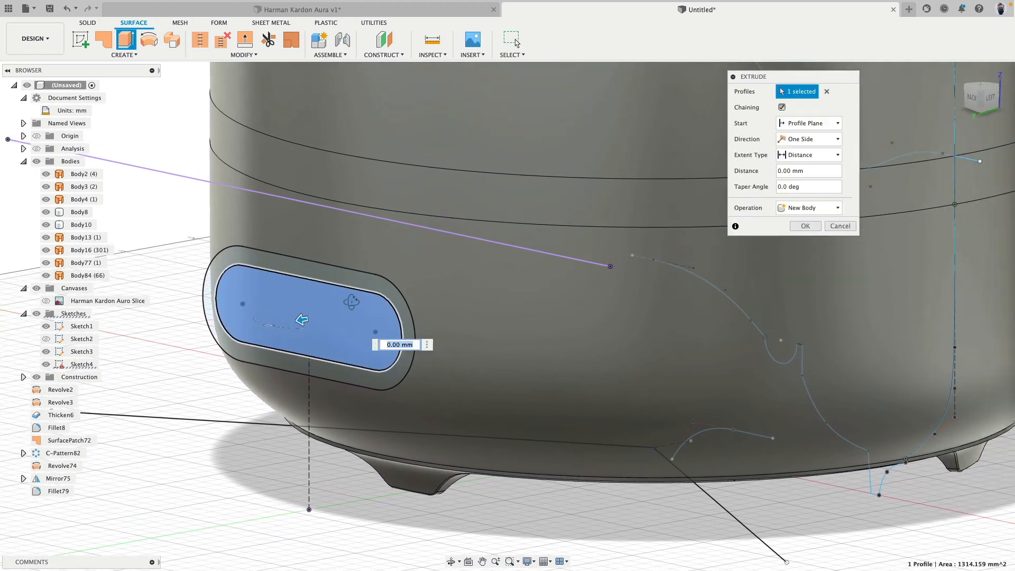
{"action": "middle_click_drag", "start_coordinate": [351, 301], "coordinate": [324, 314], "text": "shift"}
{"action": "left_click_drag", "start_coordinate": [292, 321], "coordinate": [334, 316]}
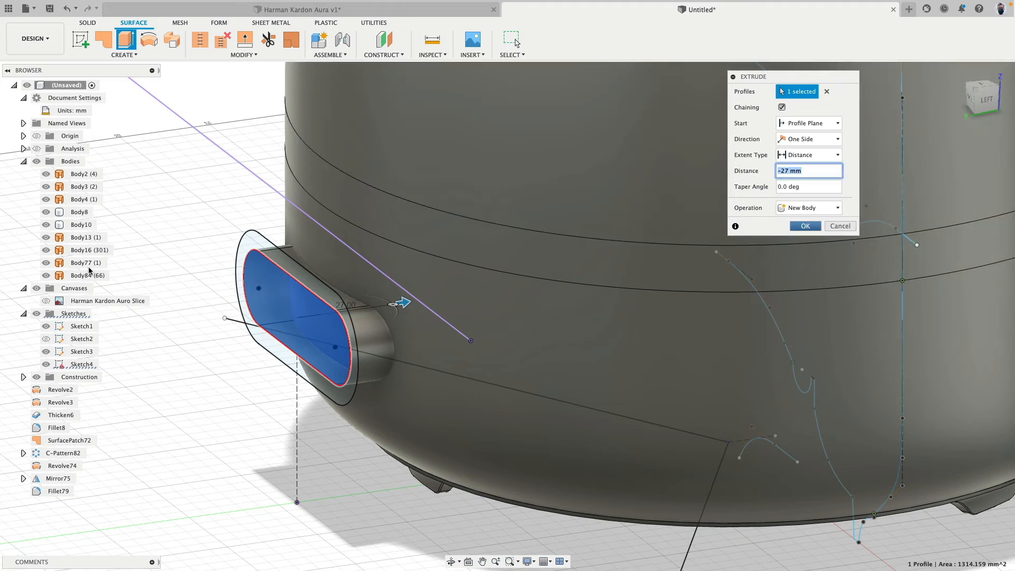
{"action": "key", "text": "Return"}
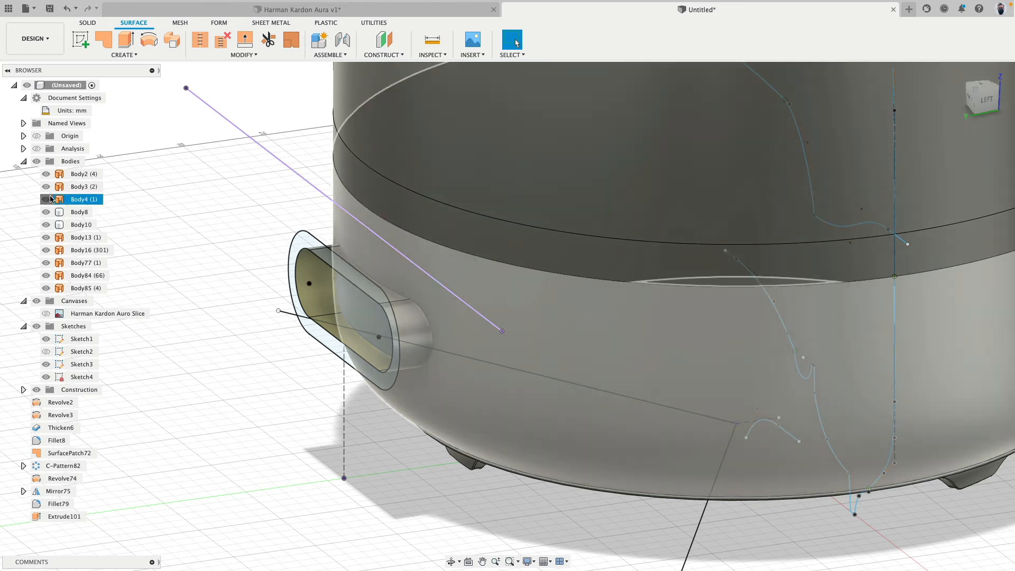
Hide every body, including the extruded slot surface, except the lower outer shell Body4.
{"action": "left_click", "coordinate": [46, 200]}
{"action": "left_click", "coordinate": [383, 267]}
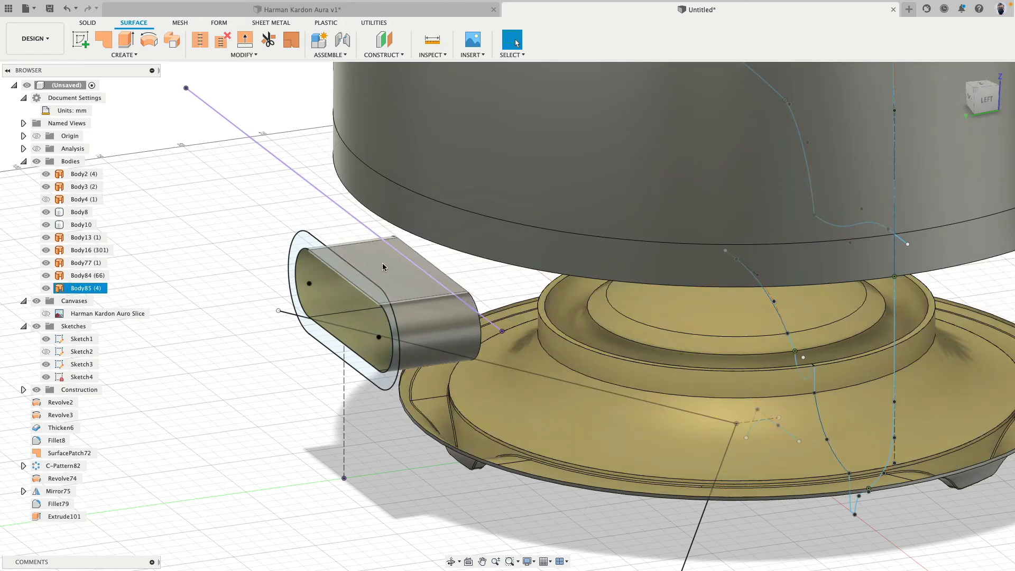
{"action": "left_click", "coordinate": [46, 288]}
{"action": "left_click", "coordinate": [46, 276]}
{"action": "left_click", "coordinate": [46, 263]}
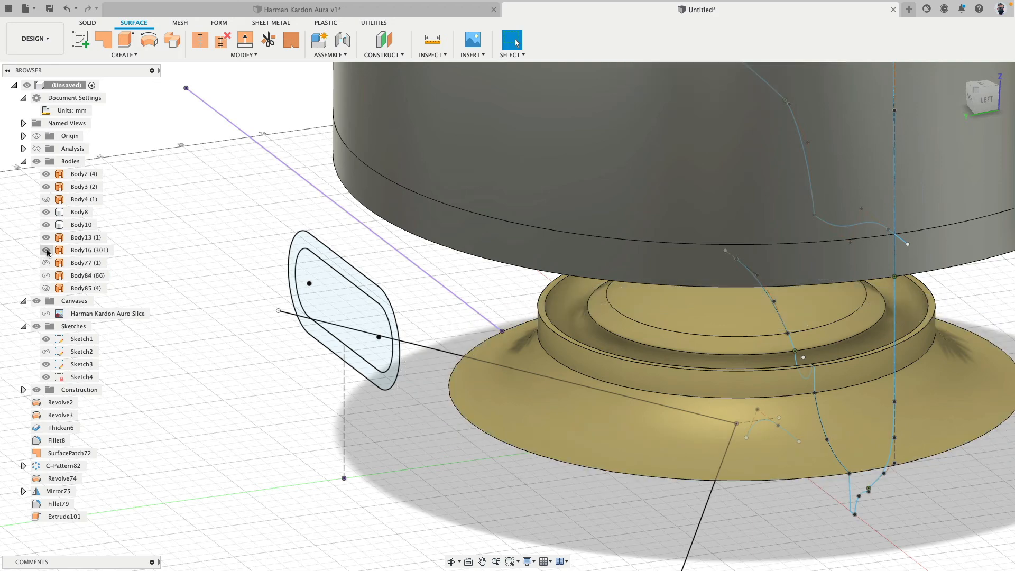
{"action": "left_click", "coordinate": [46, 250]}
{"action": "left_click", "coordinate": [46, 237]}
{"action": "left_click", "coordinate": [46, 224]}
{"action": "left_click", "coordinate": [46, 212]}
{"action": "left_click", "coordinate": [46, 199]}
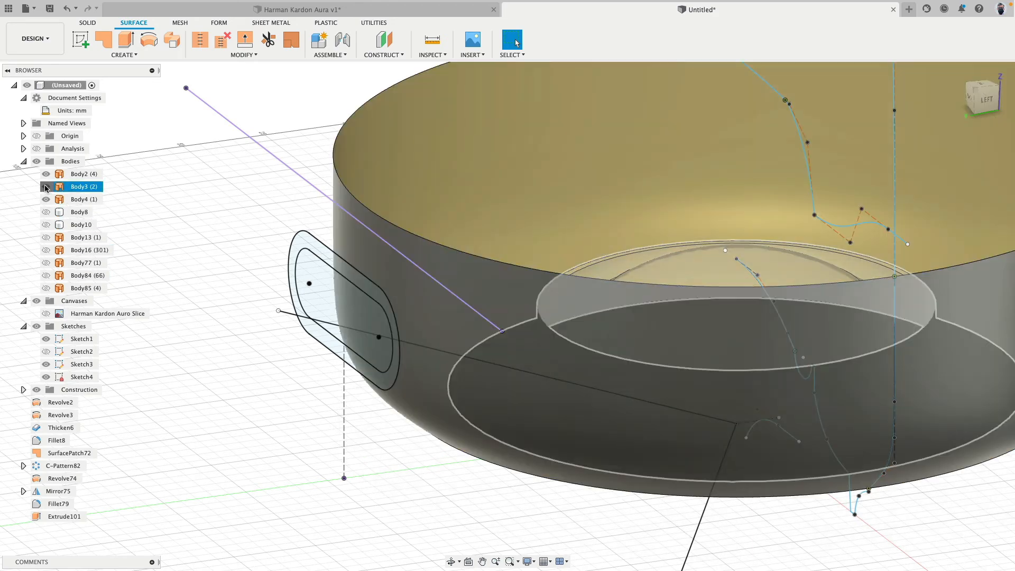
{"action": "left_click", "coordinate": [46, 186]}
{"action": "left_click", "coordinate": [46, 174]}
Show the extruded slot surface again with the lower shell and sketches, and check how it passes through the wall.
{"action": "left_click", "coordinate": [38, 326]}
{"action": "scroll", "coordinate": [258, 369], "scroll_direction": "down", "scroll_amount": 4}
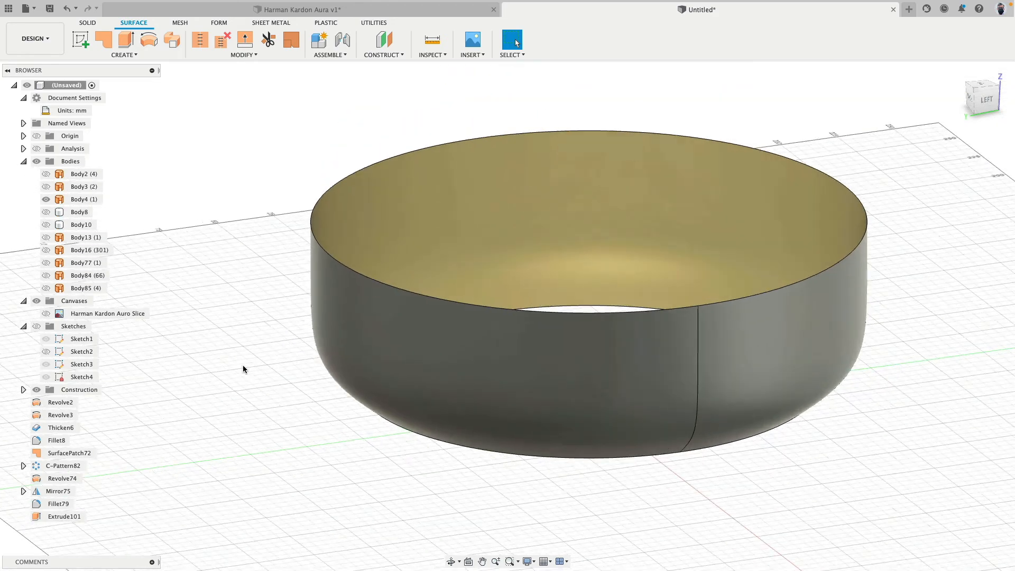
{"action": "scroll", "coordinate": [243, 366], "scroll_direction": "up", "scroll_amount": 4}
{"action": "left_click", "coordinate": [35, 327]}
{"action": "scroll", "coordinate": [260, 368], "scroll_direction": "down", "scroll_amount": 4}
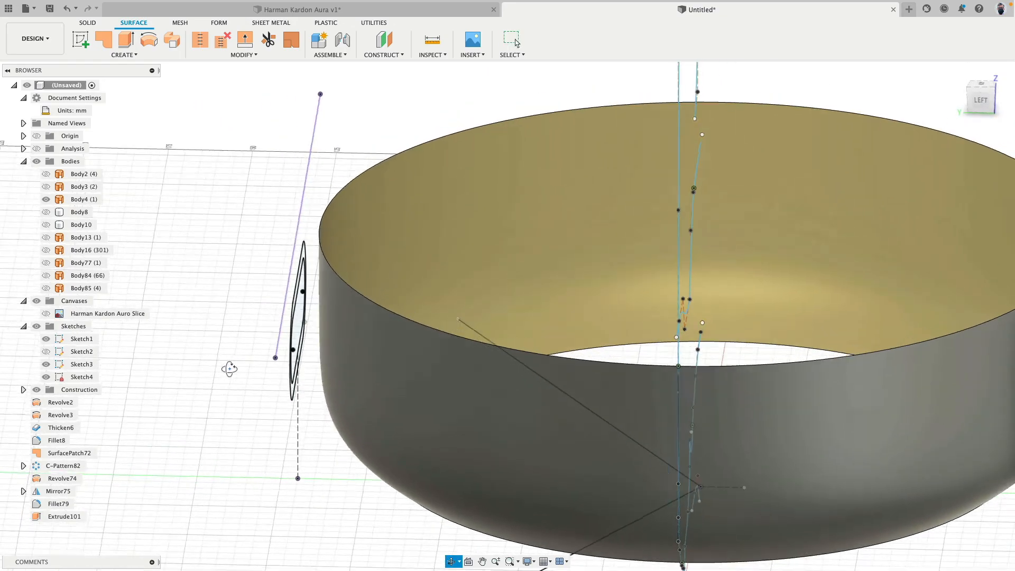
{"action": "scroll", "coordinate": [233, 369], "scroll_direction": "up", "scroll_amount": 4}
{"action": "left_click", "coordinate": [46, 288]}
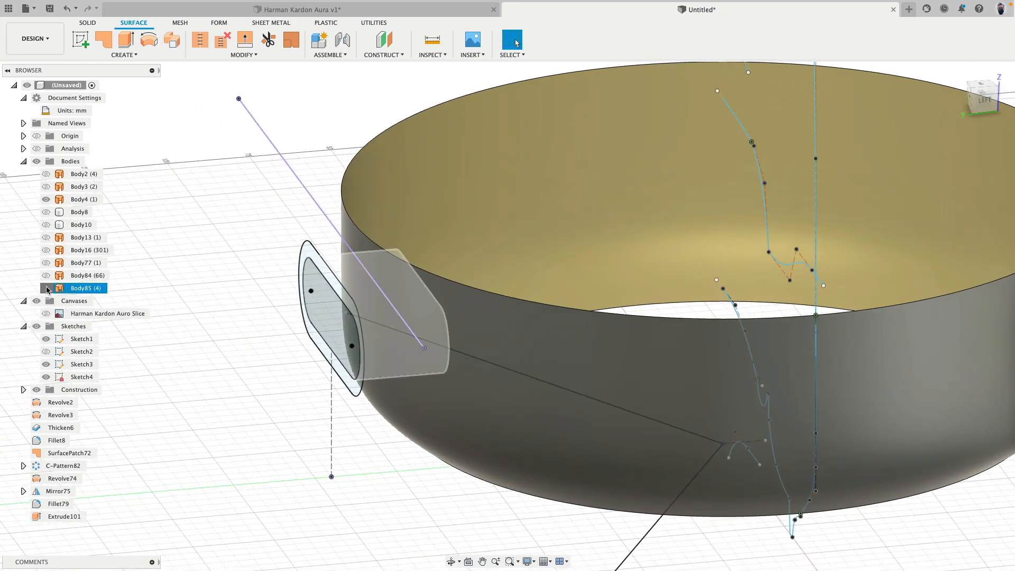
{"action": "middle_click_drag", "start_coordinate": [278, 390], "coordinate": [227, 403], "text": "shift"}
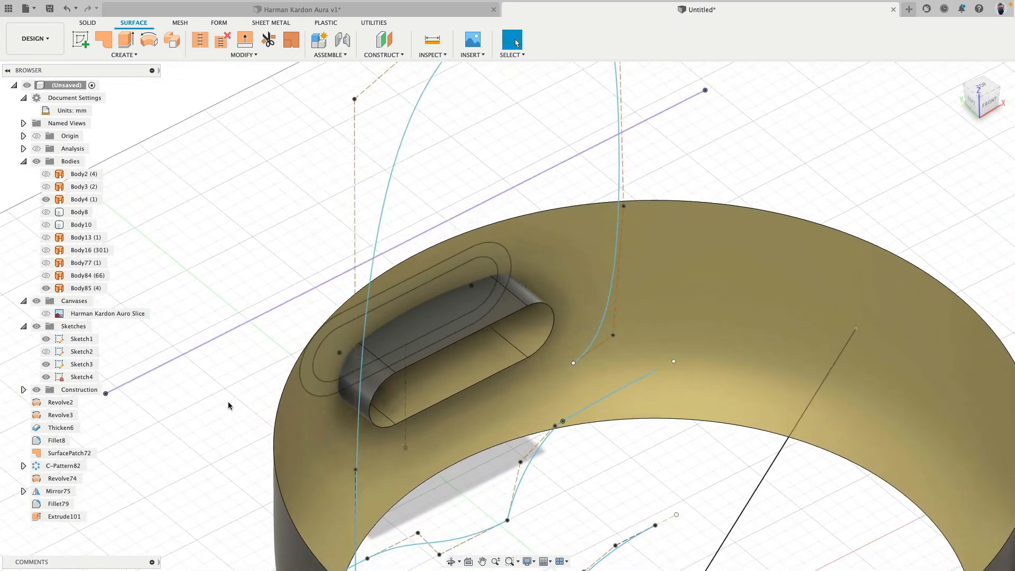
{"action": "middle_click_drag", "start_coordinate": [252, 209], "coordinate": [336, 186], "text": "shift"}
{"action": "left_click", "coordinate": [338, 184]}
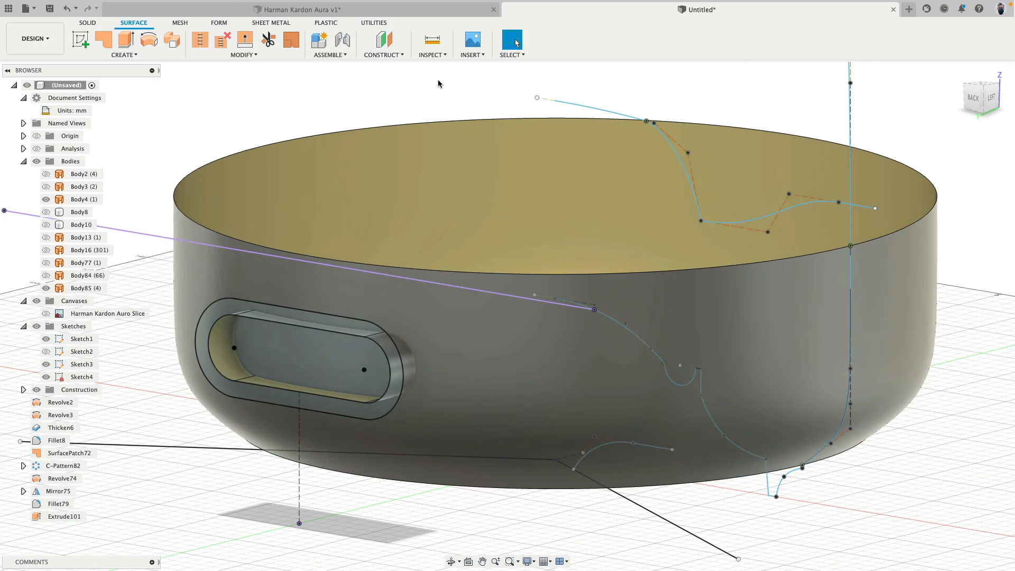
{"action": "middle_click_drag", "start_coordinate": [404, 172], "coordinate": [598, 293], "text": "shift"}
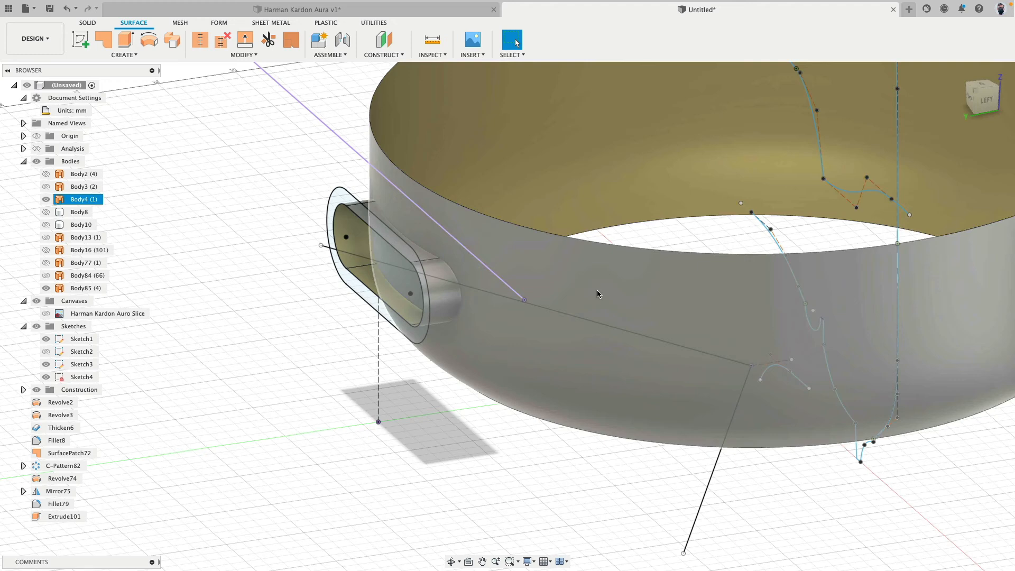
{"action": "key", "text": "Escape"}
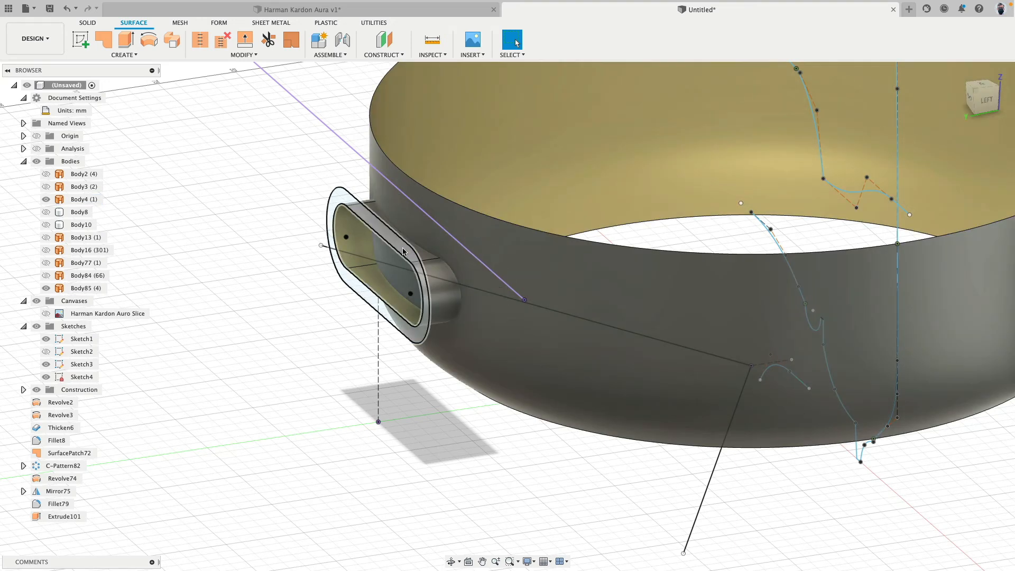
Offset the lower shell's outer surface by 2 mm as a new body and hide the original shell.
{"action": "left_click", "coordinate": [125, 57]}
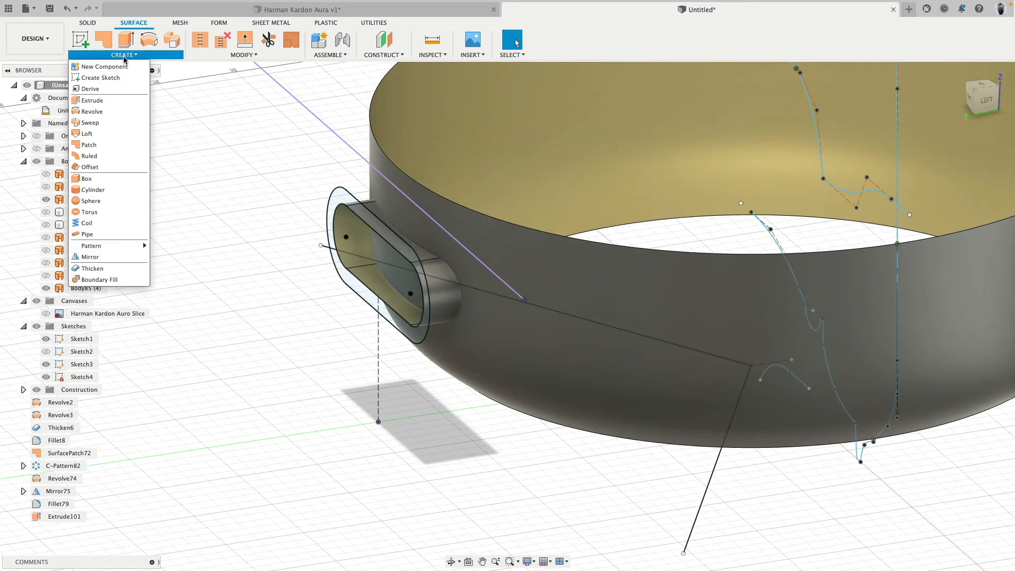
{"action": "mouse_move", "coordinate": [113, 250]}
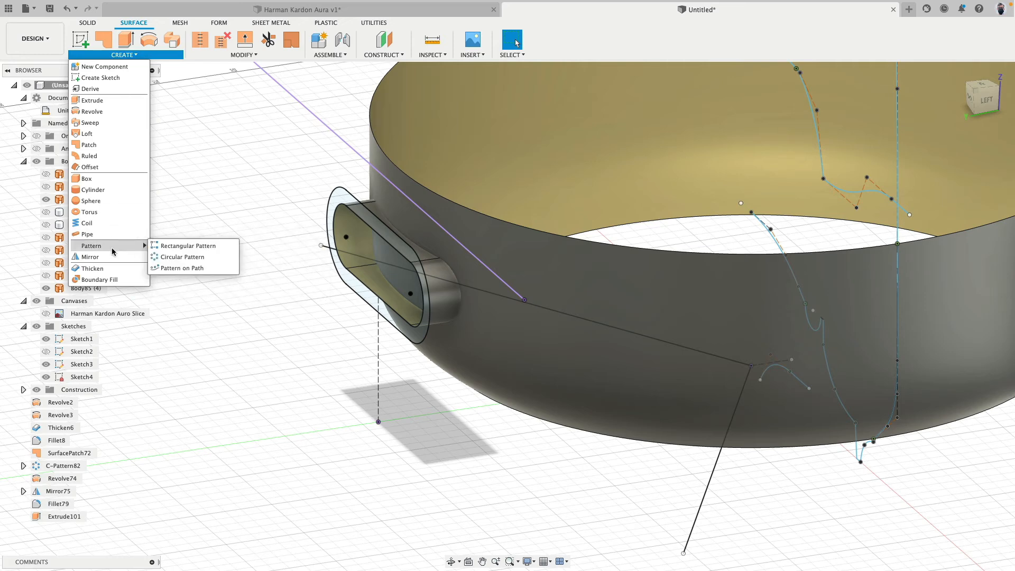
{"action": "left_click", "coordinate": [90, 166]}
{"action": "left_click", "coordinate": [463, 223]}
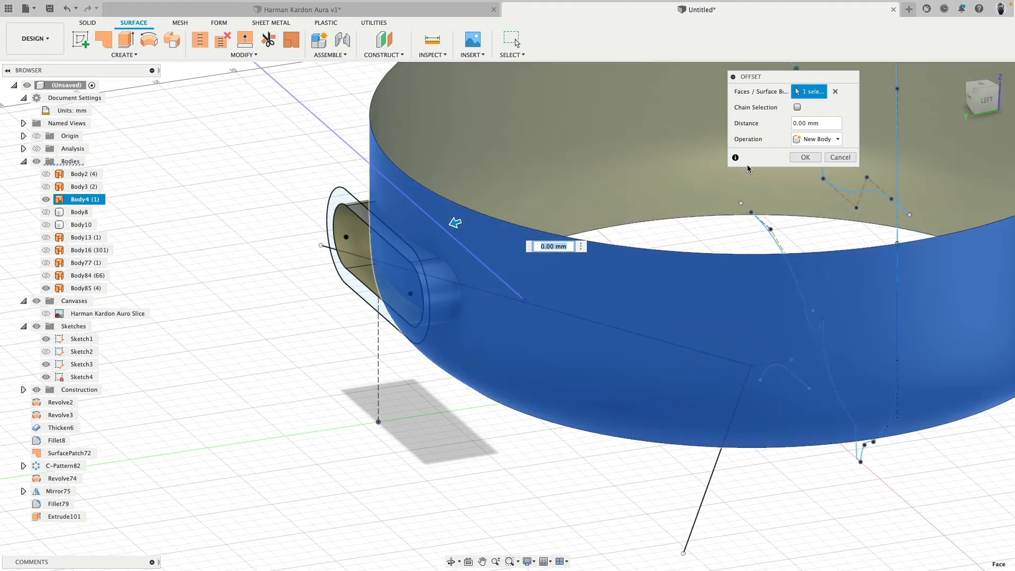
{"action": "type", "text": "2"}
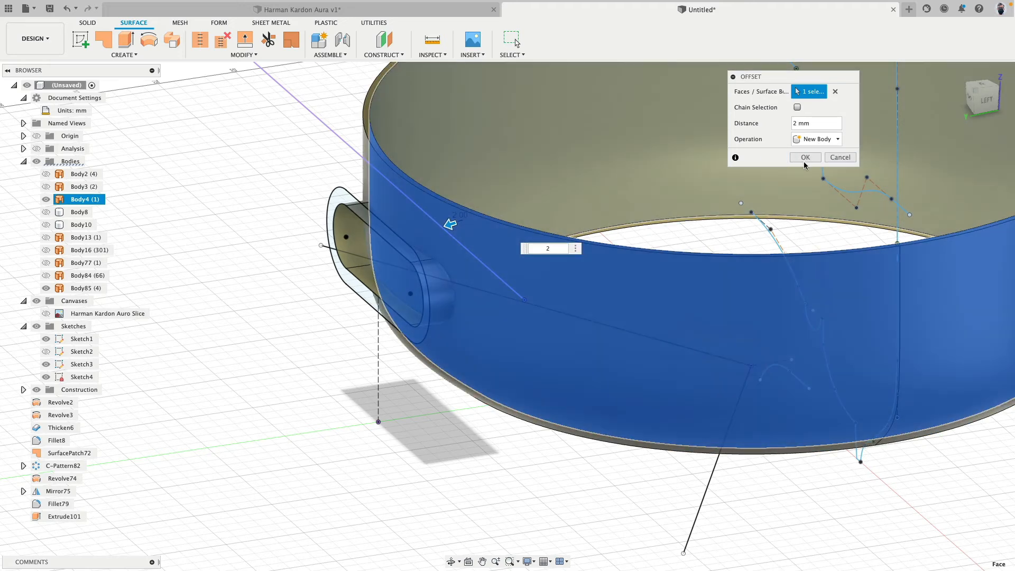
{"action": "left_click", "coordinate": [805, 157]}
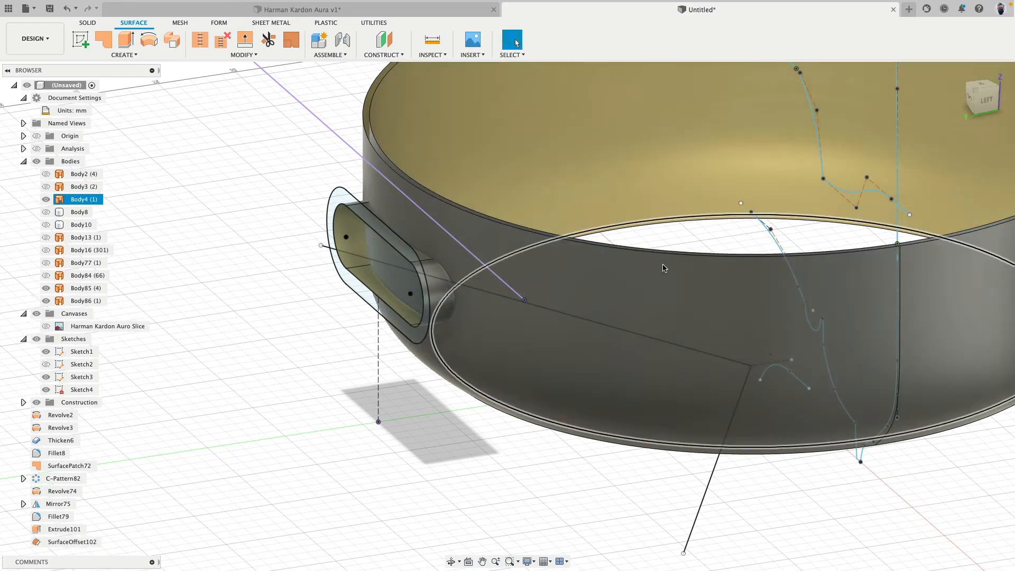
{"action": "left_click", "coordinate": [46, 199]}
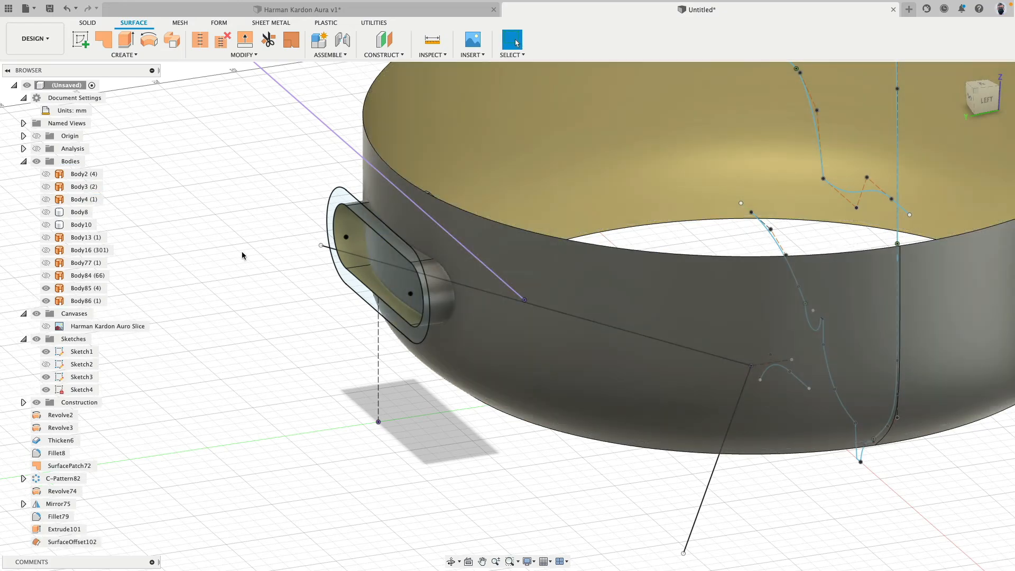
Trim the extruded inner slot surface with the offset shell, removing the portion that projects outside the shell.
{"action": "middle_click_drag", "start_coordinate": [242, 256], "coordinate": [283, 239], "text": "shift"}
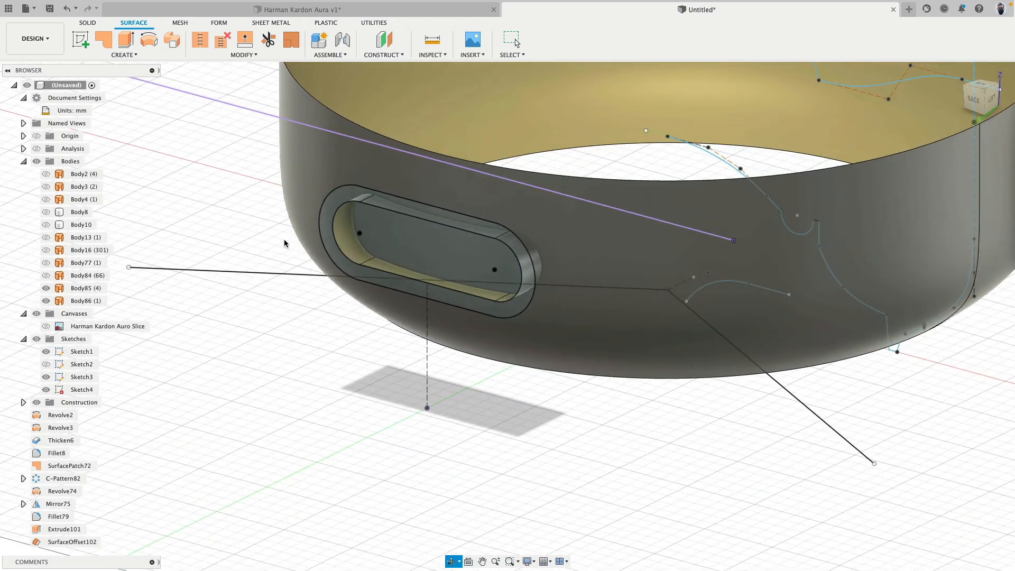
{"action": "scroll", "coordinate": [271, 231], "scroll_direction": "up", "scroll_amount": 4}
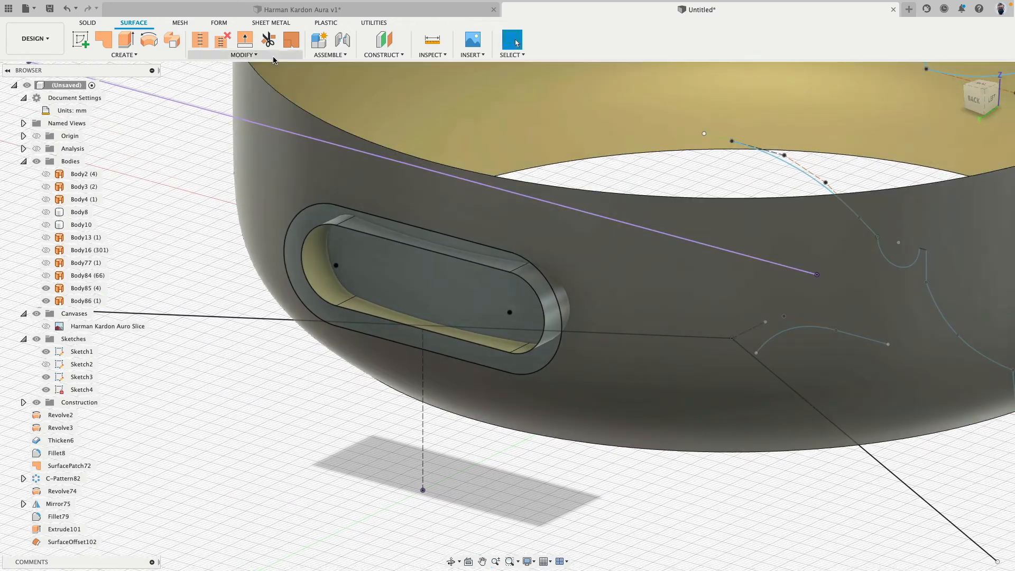
{"action": "left_click", "coordinate": [271, 38]}
{"action": "middle_click_drag", "start_coordinate": [376, 208], "coordinate": [353, 216], "text": "shift"}
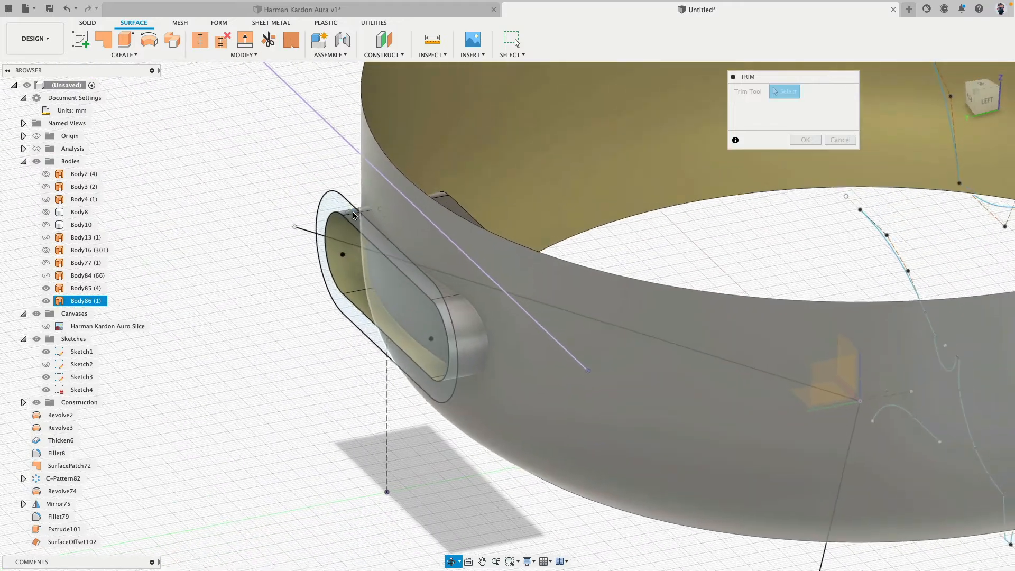
{"action": "left_click", "coordinate": [581, 281]}
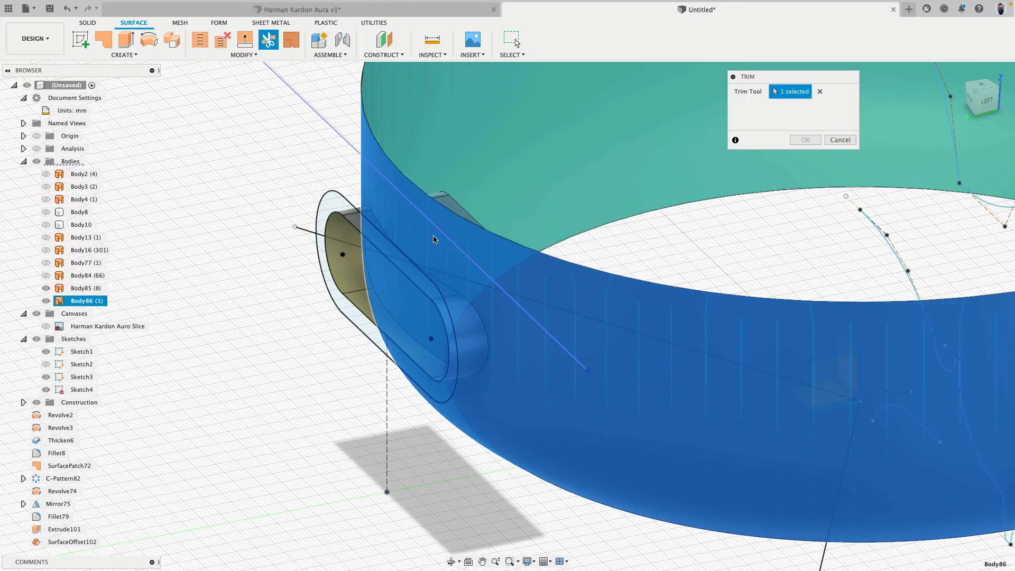
{"action": "middle_click_drag", "start_coordinate": [435, 237], "coordinate": [414, 221], "text": "shift"}
{"action": "left_click", "coordinate": [408, 215]}
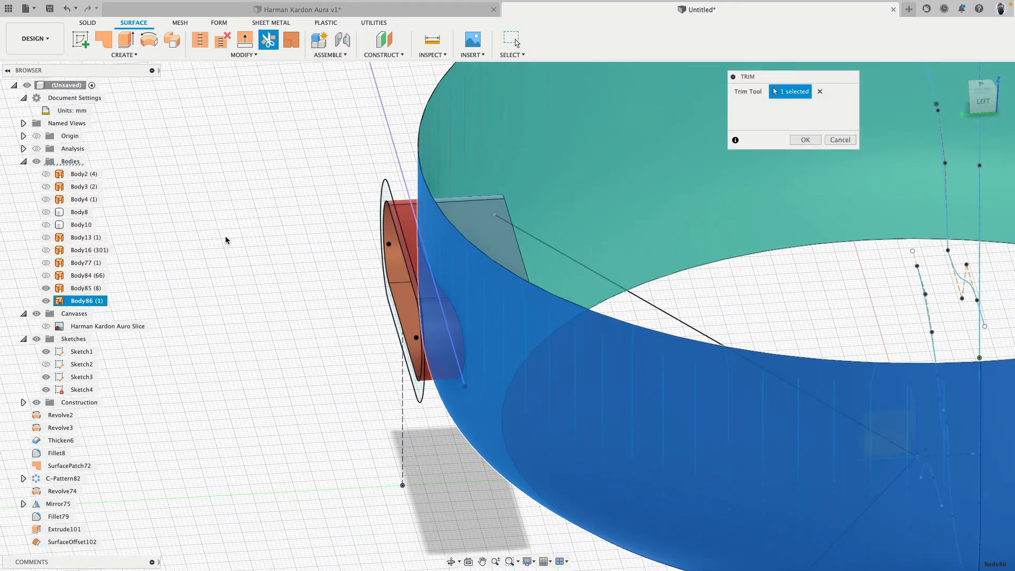
{"action": "left_click", "coordinate": [805, 140]}
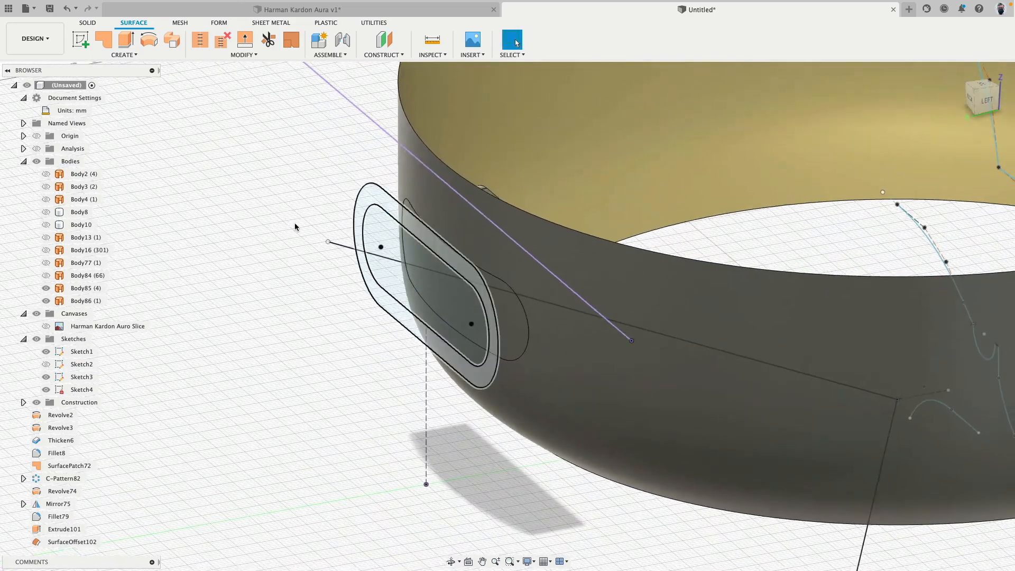
Trim the offset shell with the inner slot outline, removing the area inside the slot at the rear.
{"action": "right_click", "coordinate": [218, 213]}
{"action": "left_click", "coordinate": [219, 187]}
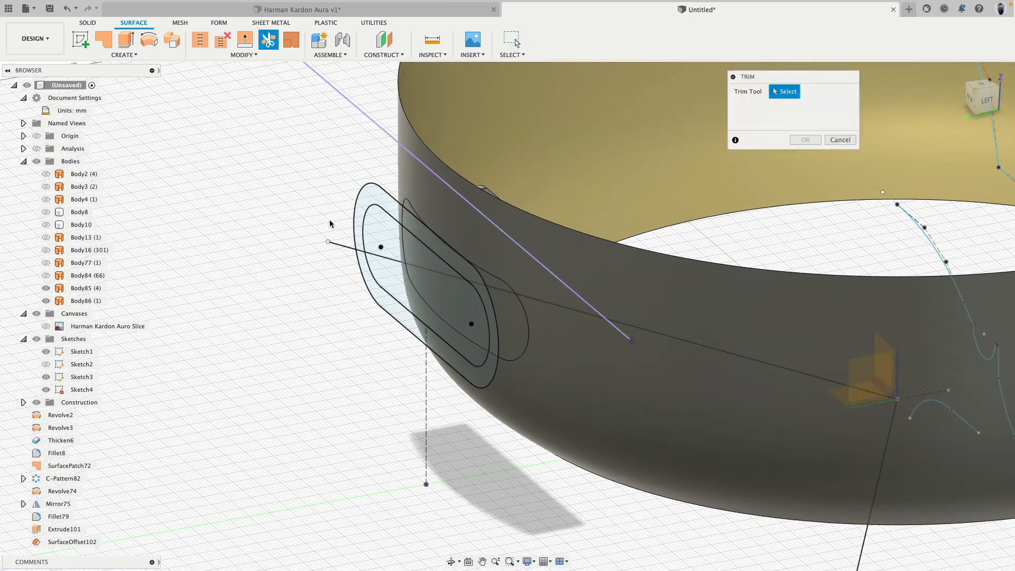
{"action": "left_click", "coordinate": [367, 214]}
{"action": "middle_click_drag", "start_coordinate": [433, 285], "coordinate": [419, 281], "text": "shift"}
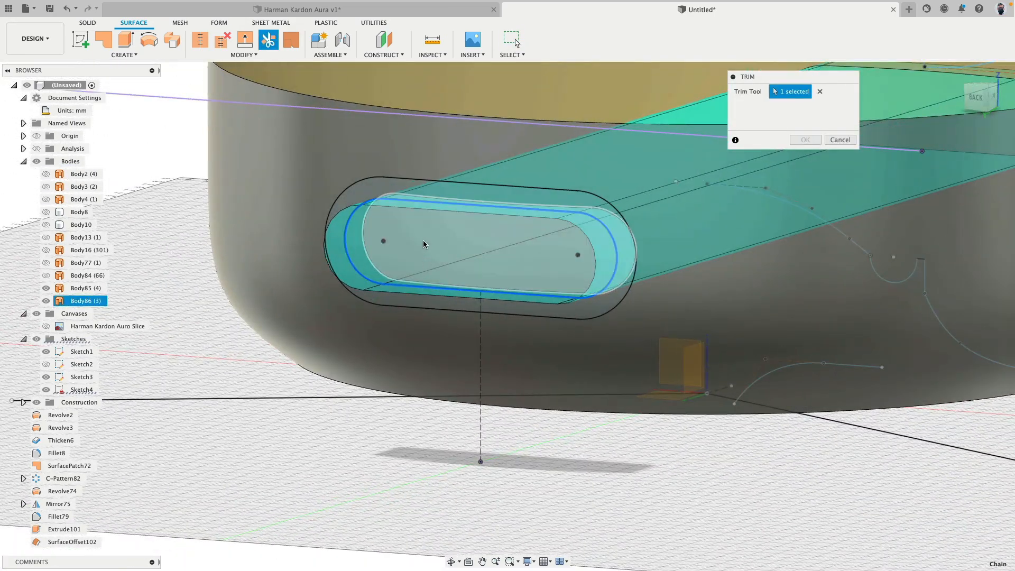
{"action": "left_click", "coordinate": [422, 245]}
{"action": "scroll", "coordinate": [415, 275], "scroll_direction": "down", "scroll_amount": 5}
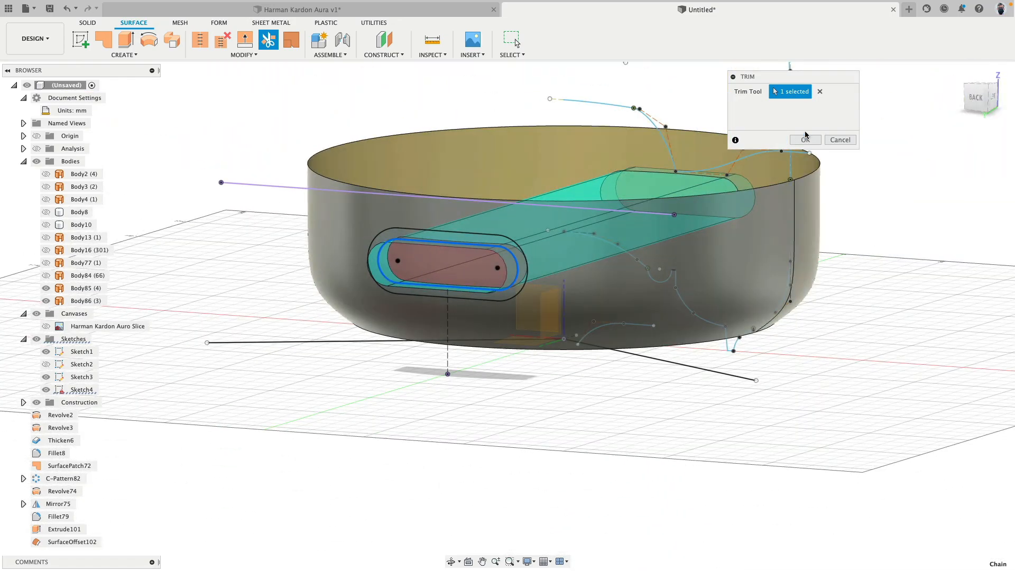
{"action": "left_click", "coordinate": [804, 139]}
Trim the offset shell with the outer slot outline to leave only the rim around the slot, and delete the leftover patch on the opposite side.
{"action": "scroll", "coordinate": [465, 290], "scroll_direction": "up", "scroll_amount": 5}
{"action": "middle_click_drag", "start_coordinate": [465, 318], "coordinate": [373, 355], "text": "shift"}
{"action": "right_click", "coordinate": [203, 248]}
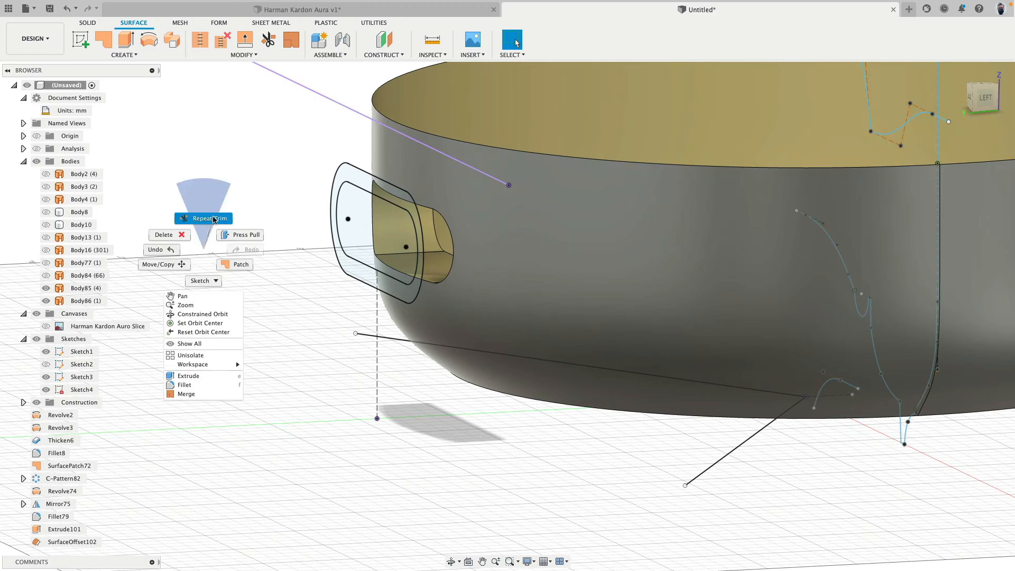
{"action": "left_click", "coordinate": [213, 219]}
{"action": "left_click", "coordinate": [396, 159]}
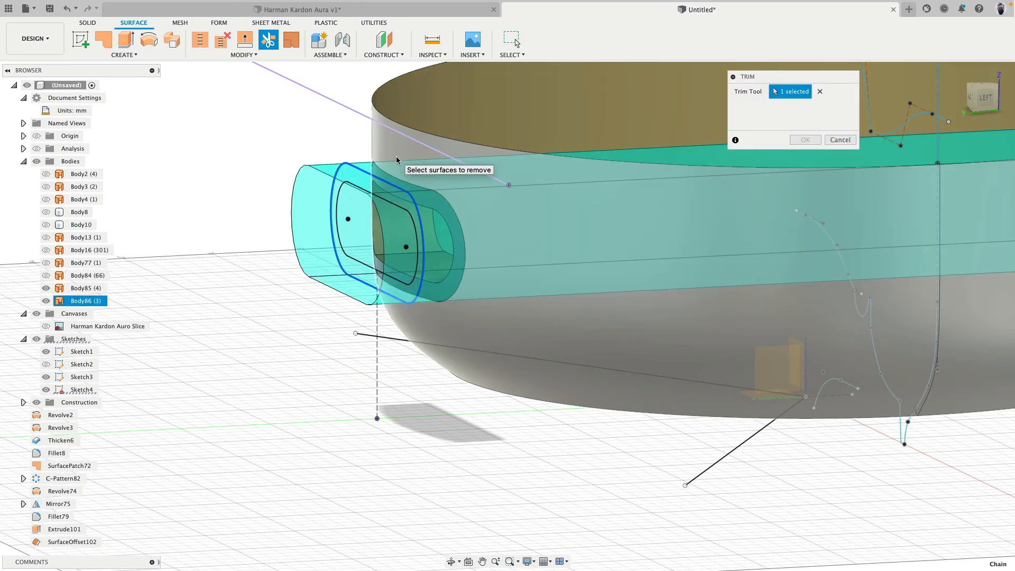
{"action": "left_click", "coordinate": [398, 160]}
{"action": "scroll", "coordinate": [585, 281], "scroll_direction": "down", "scroll_amount": 5}
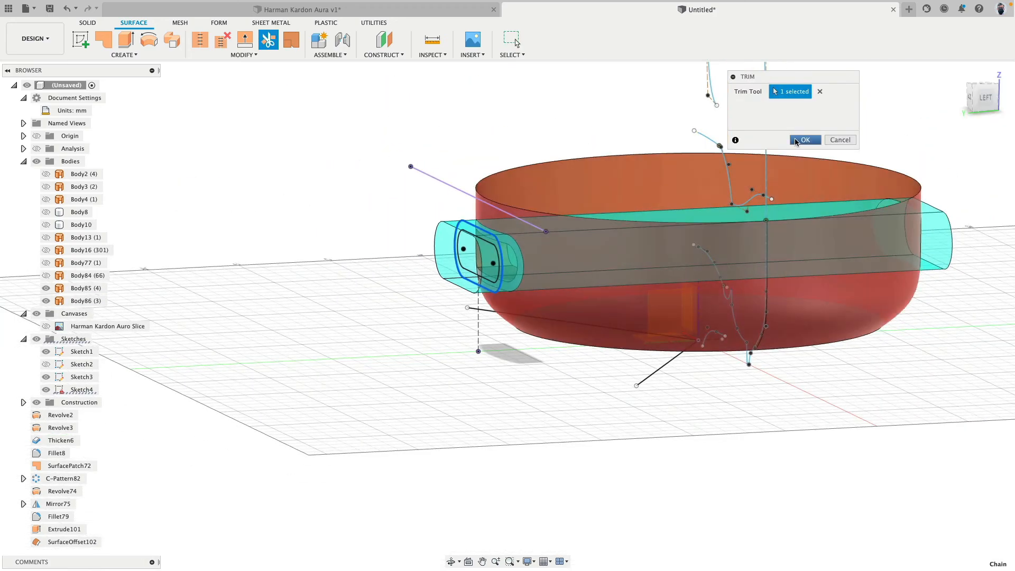
{"action": "left_click", "coordinate": [803, 139]}
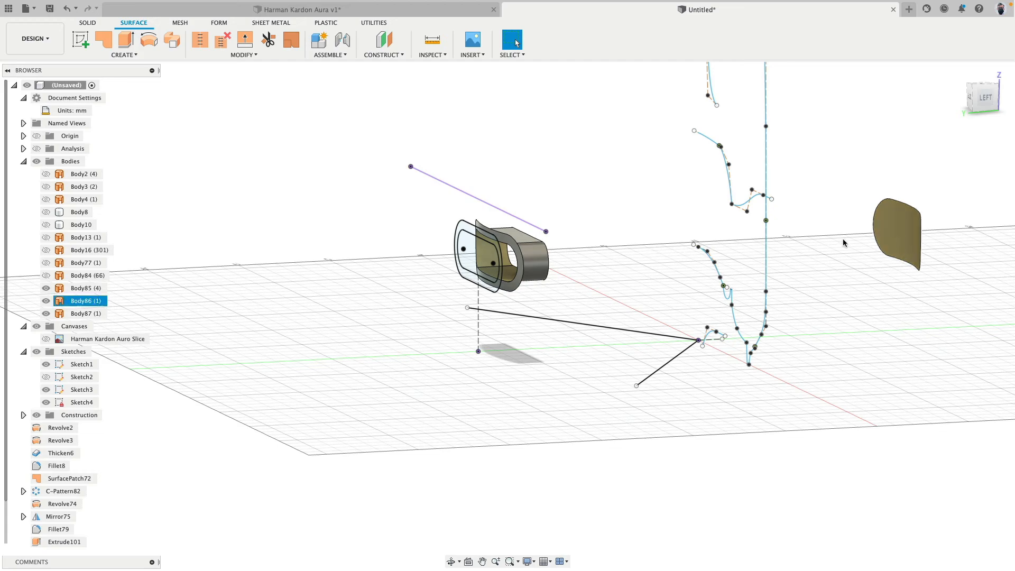
{"action": "key", "text": "Delete"}
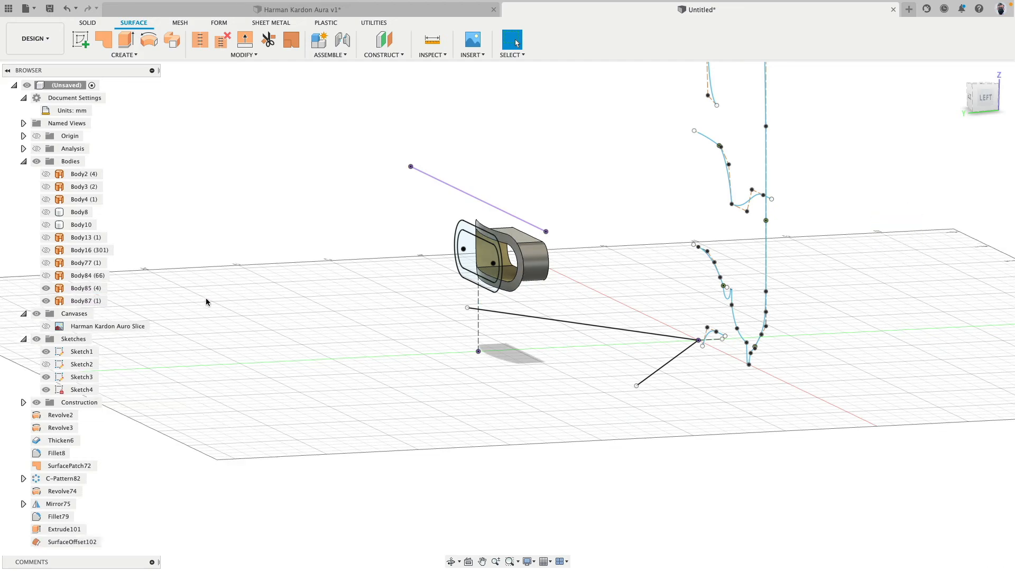
Show the original lower shell Body4 again around the slot rim and inner slot surface.
{"action": "scroll", "coordinate": [374, 281], "scroll_direction": "up", "scroll_amount": 5}
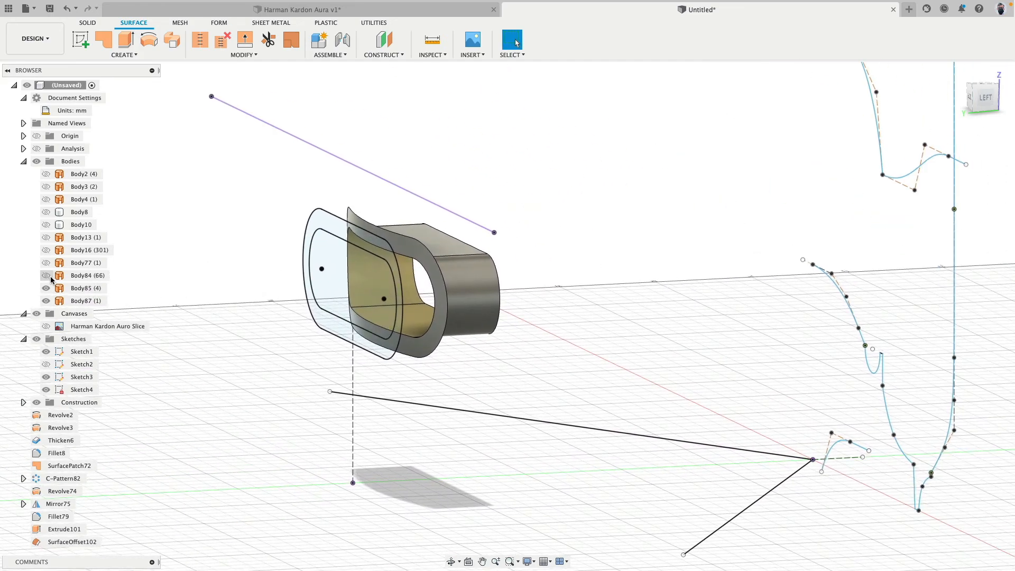
{"action": "left_click", "coordinate": [49, 276]}
{"action": "left_click", "coordinate": [49, 276]}
{"action": "left_click", "coordinate": [45, 201]}
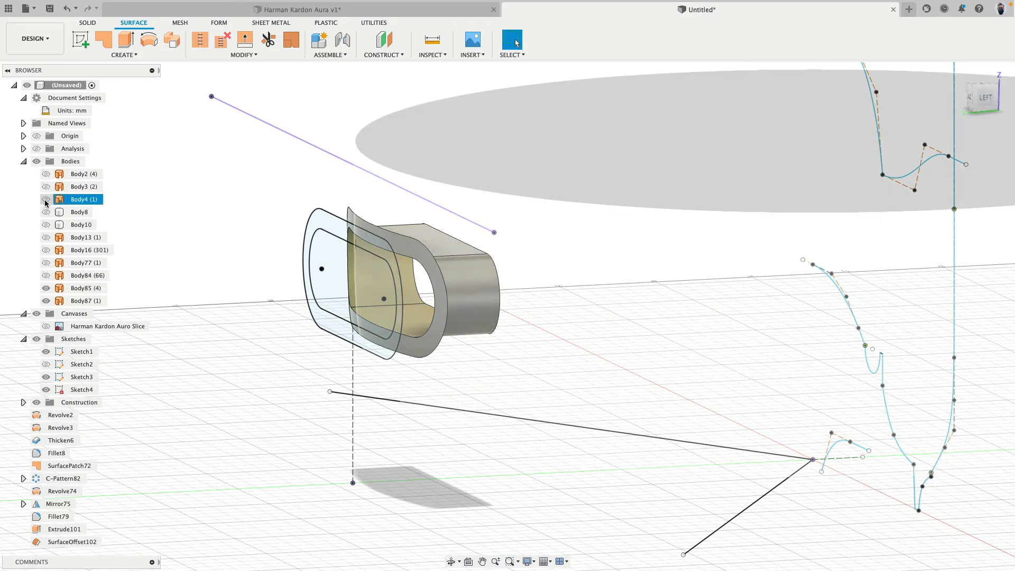
{"action": "mouse_move", "coordinate": [236, 214]}
{"action": "middle_mouse_down", "text": "shift"}
{"action": "mouse_move", "coordinate": [275, 216]}
{"action": "mouse_move", "coordinate": [213, 212]}
{"action": "mouse_move", "coordinate": [243, 229]}
{"action": "mouse_move", "coordinate": [237, 222]}
{"action": "middle_mouse_up", "text": "shift"}
{"action": "middle_click_drag", "start_coordinate": [205, 180], "coordinate": [223, 177], "text": "shift"}
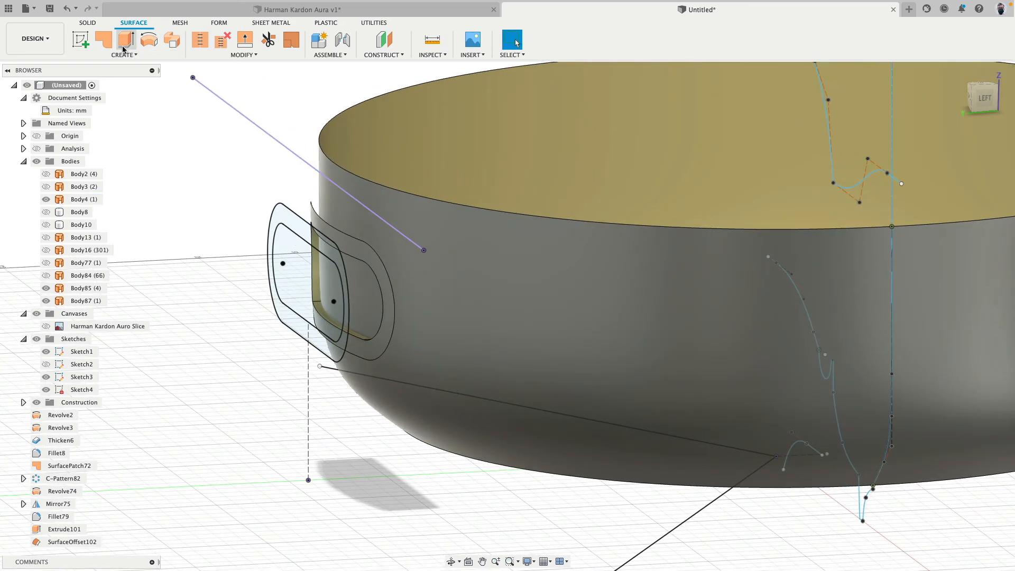
Extrude the outer slot outline as a surface inward through the lower shell's wall, as a new body.
{"action": "left_click", "coordinate": [125, 41]}
{"action": "left_click", "coordinate": [329, 239]}
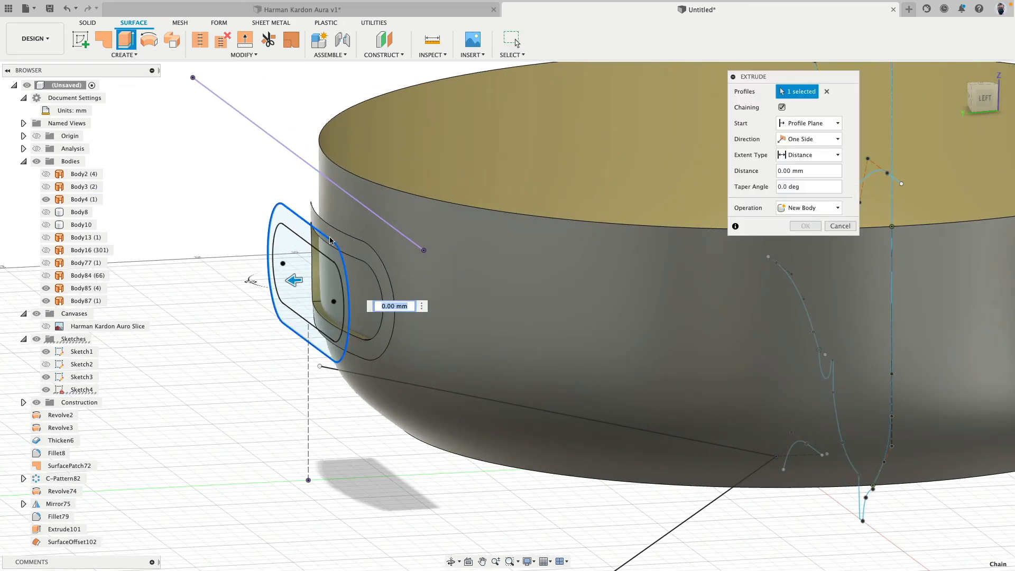
{"action": "left_click_drag", "start_coordinate": [294, 280], "coordinate": [371, 282]}
{"action": "left_click", "coordinate": [805, 226]}
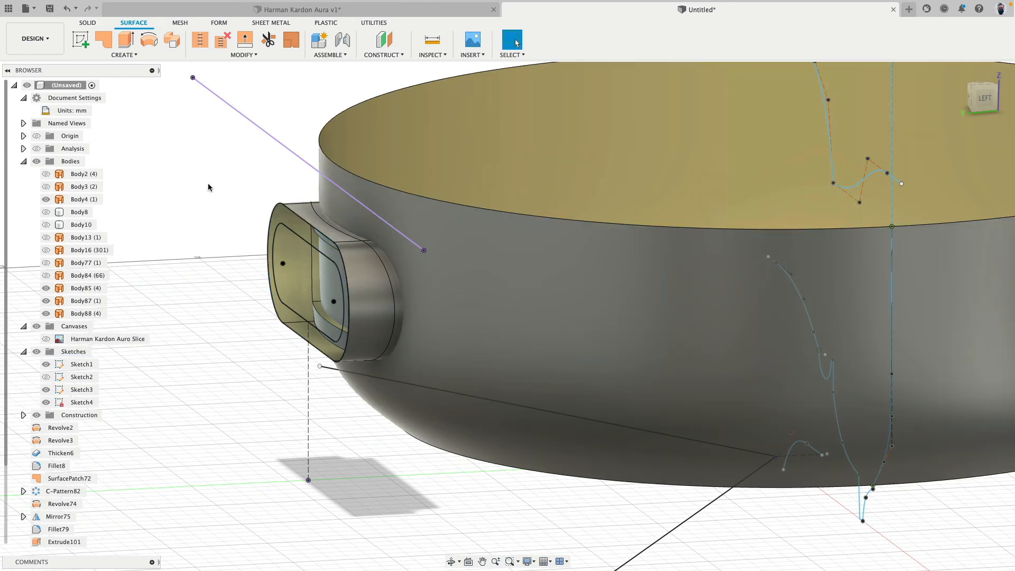
Hide the sketches and trim the outer slot extrusion with the rim surface, removing the portion outside the rim.
{"action": "left_click", "coordinate": [268, 40]}
{"action": "scroll", "coordinate": [235, 222], "scroll_direction": "up", "scroll_amount": 5}
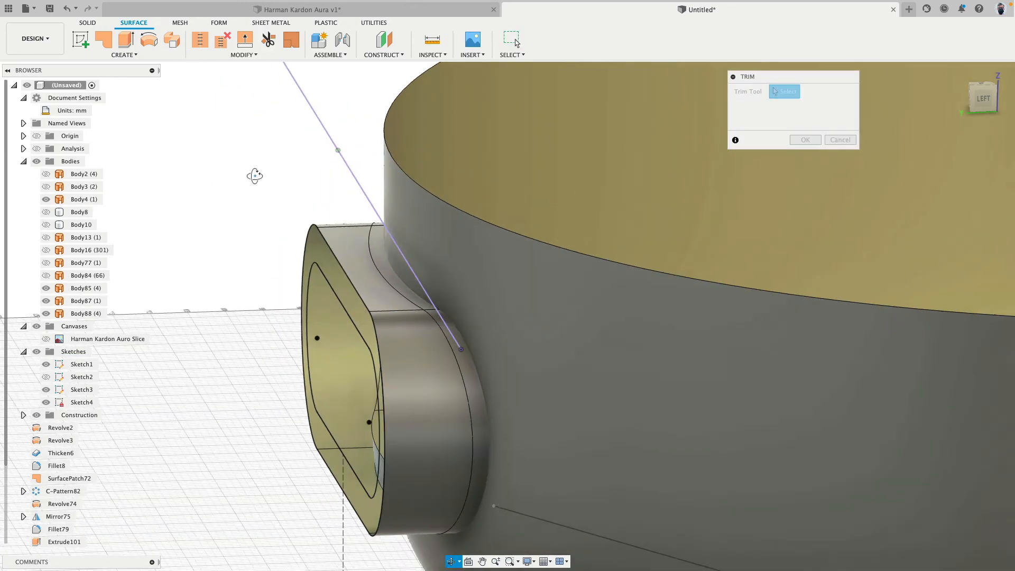
{"action": "middle_click_drag", "start_coordinate": [285, 230], "coordinate": [284, 248], "text": "shift"}
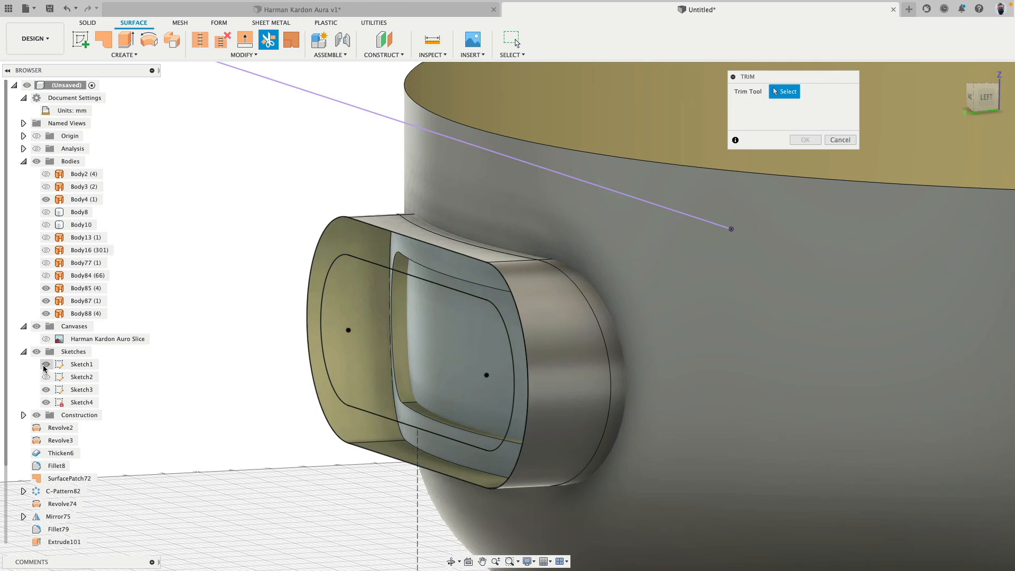
{"action": "left_click", "coordinate": [465, 262]}
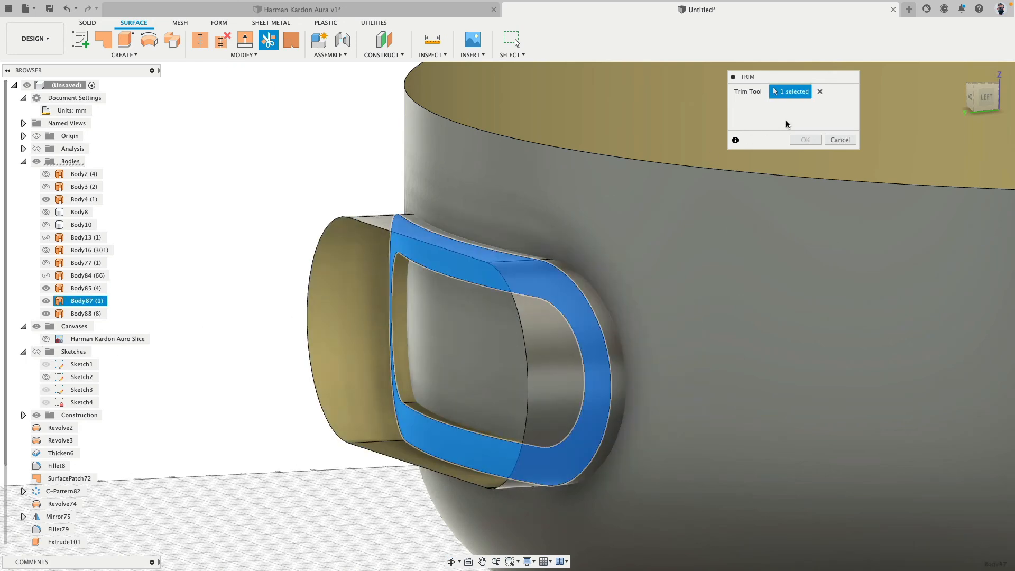
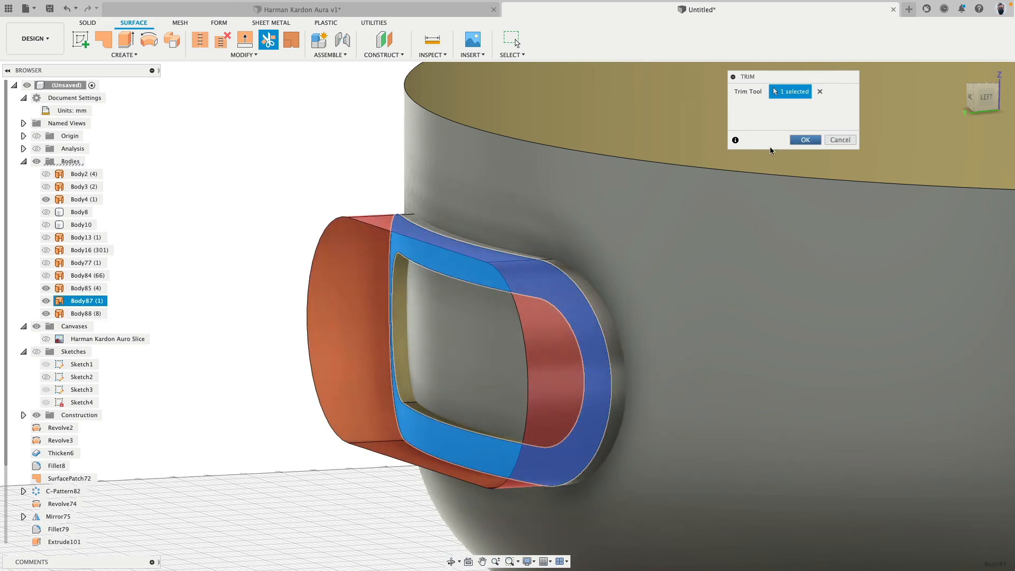
{"action": "key", "text": "Return"}
{"action": "right_click", "coordinate": [236, 197]}
{"action": "left_click", "coordinate": [239, 169]}
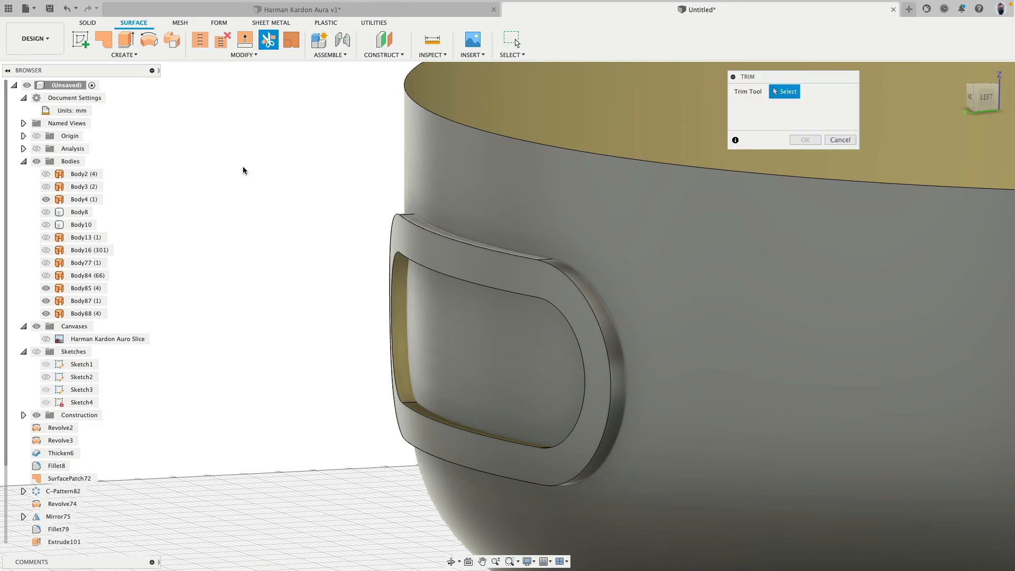
{"action": "middle_click_drag", "start_coordinate": [293, 179], "coordinate": [442, 159], "text": "shift"}
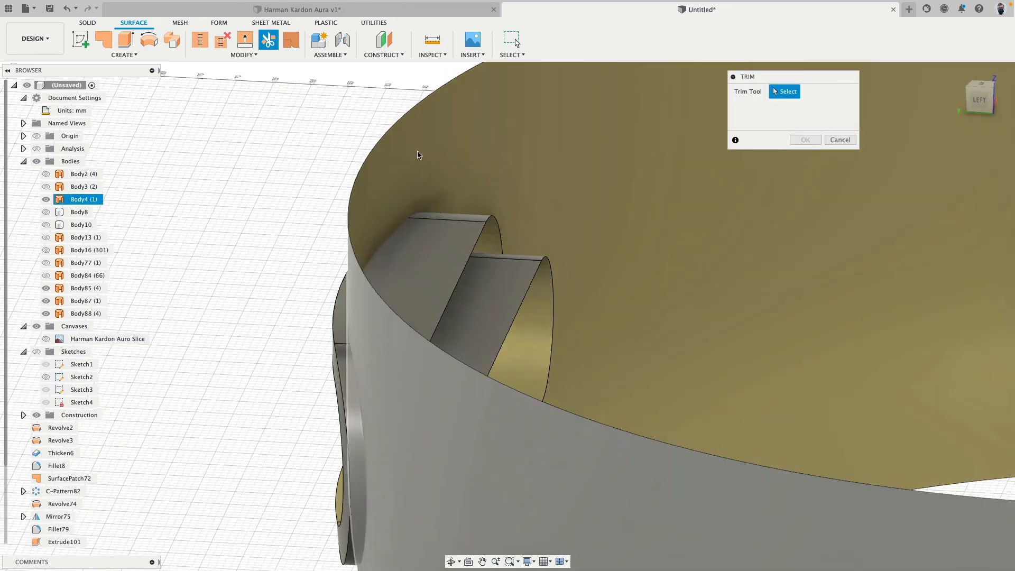
{"action": "left_click", "coordinate": [421, 158]}
{"action": "left_click", "coordinate": [438, 251]}
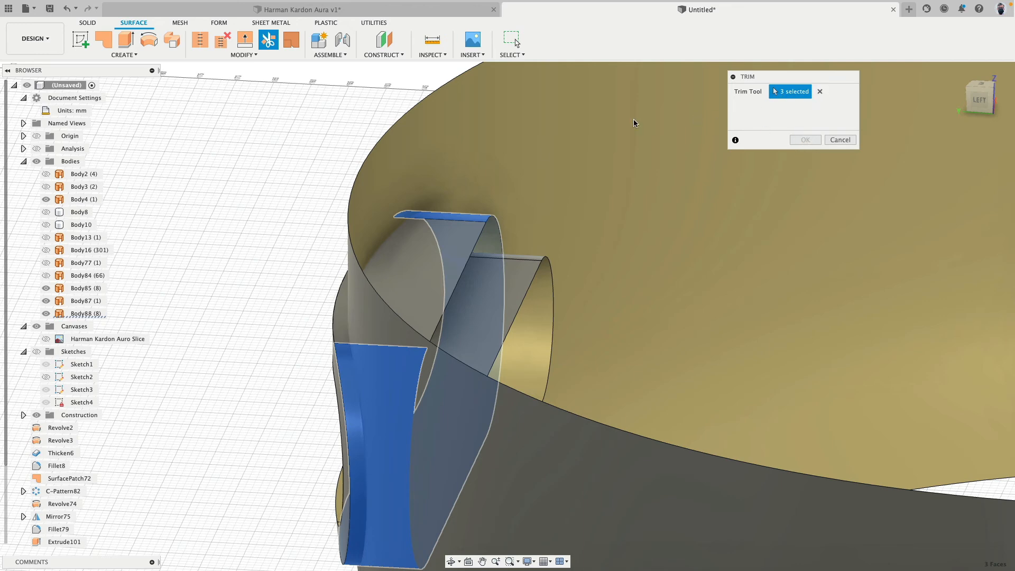
{"action": "left_click", "coordinate": [819, 92]}
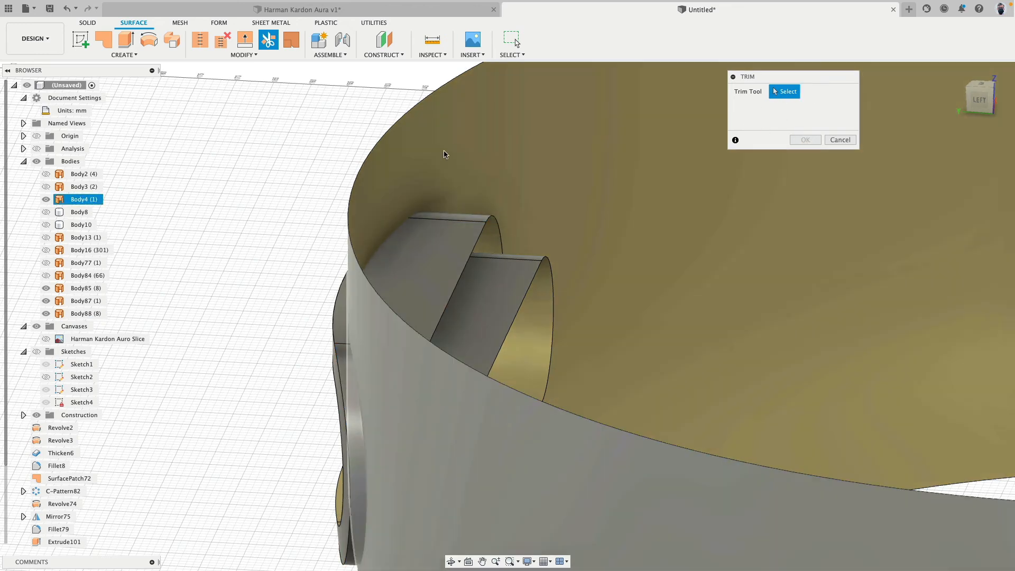
{"action": "left_click", "coordinate": [442, 154]}
{"action": "left_click", "coordinate": [410, 279]}
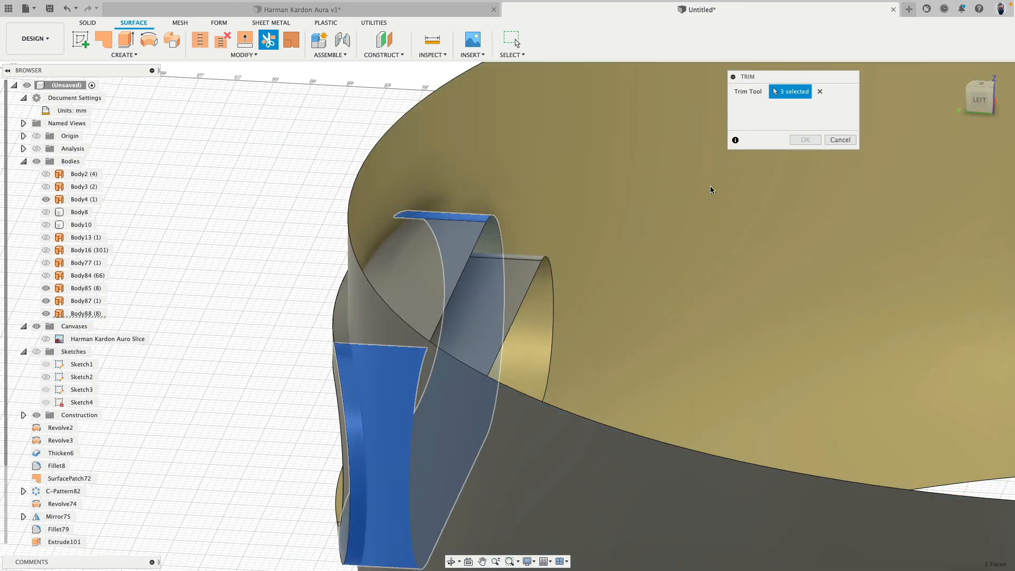
{"action": "left_click", "coordinate": [839, 140]}
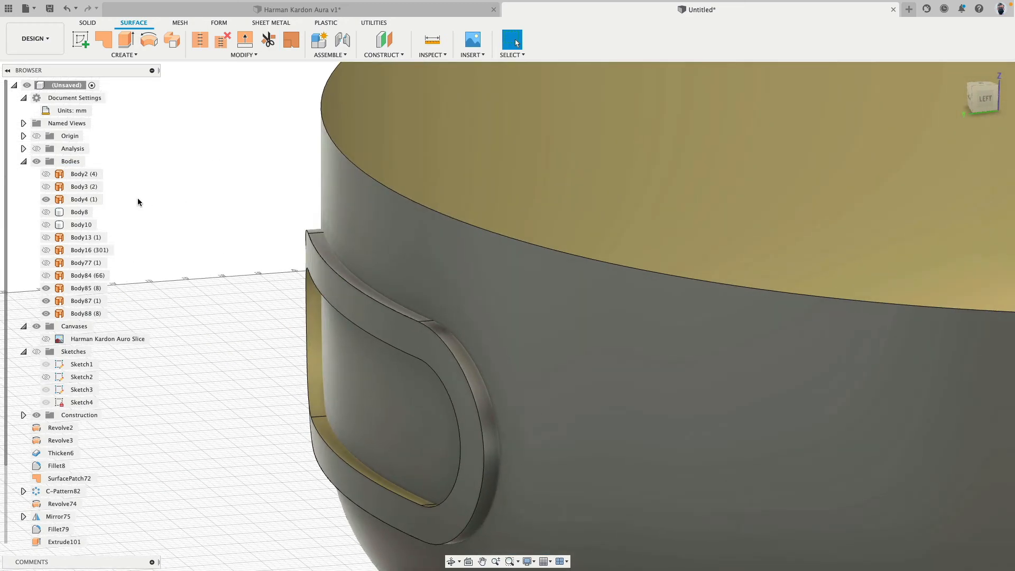
Trim the outer slot extrusion with the lower shell Body4, removing the portion inside the shell.
{"action": "right_click", "coordinate": [138, 198]}
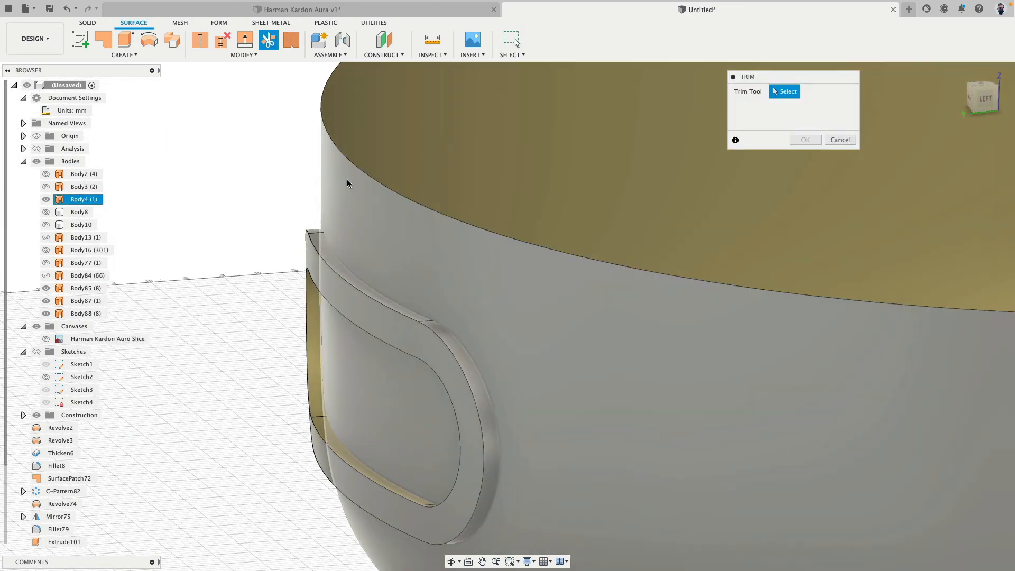
{"action": "left_click", "coordinate": [346, 183]}
{"action": "middle_click_drag", "start_coordinate": [264, 146], "coordinate": [238, 191], "text": "shift"}
{"action": "left_click", "coordinate": [804, 139]}
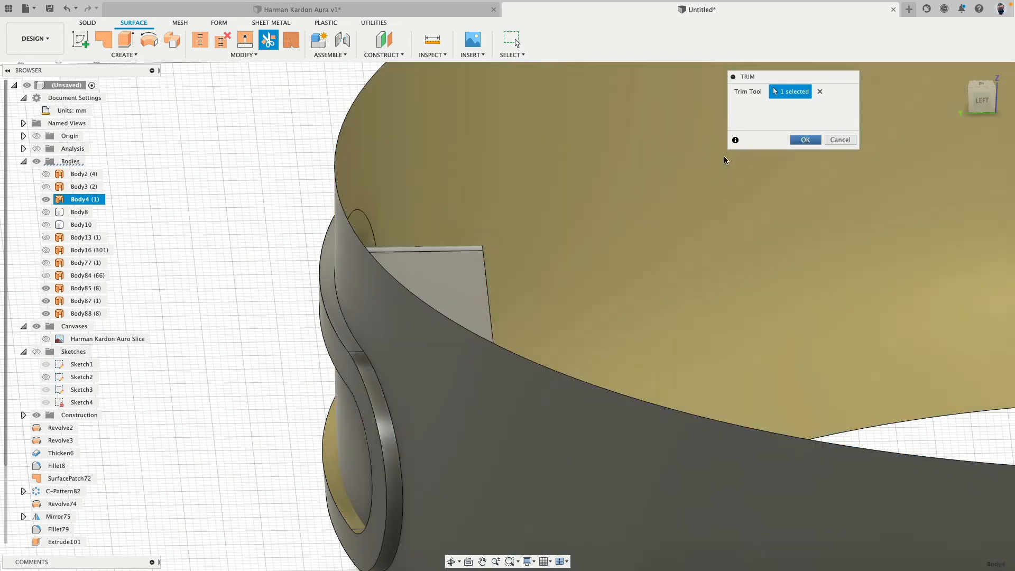
{"action": "middle_click_drag", "start_coordinate": [555, 200], "coordinate": [314, 223], "text": "shift"}
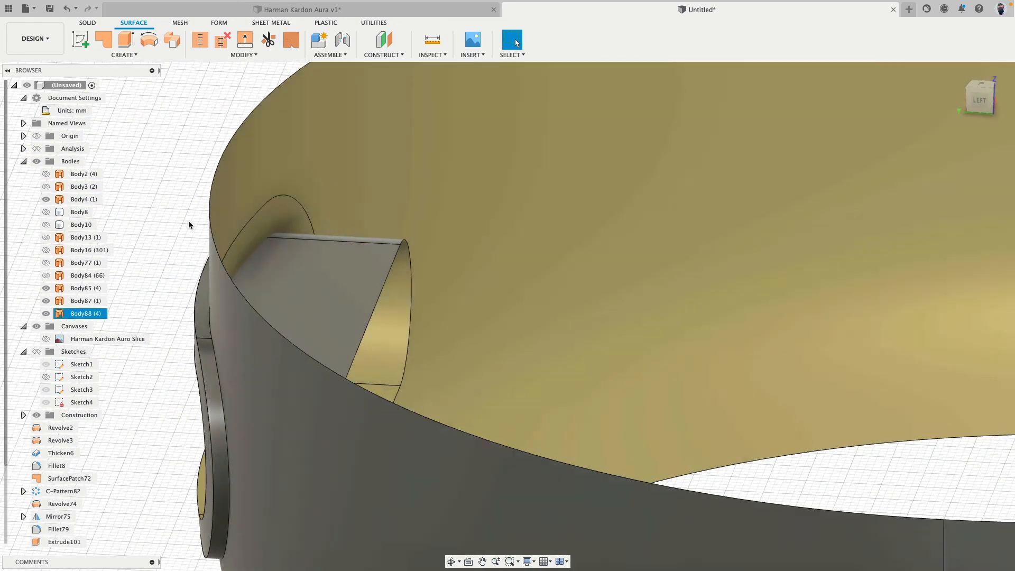
{"action": "middle_click_drag", "start_coordinate": [190, 224], "coordinate": [339, 222], "text": "shift"}
{"action": "key", "text": "Escape"}
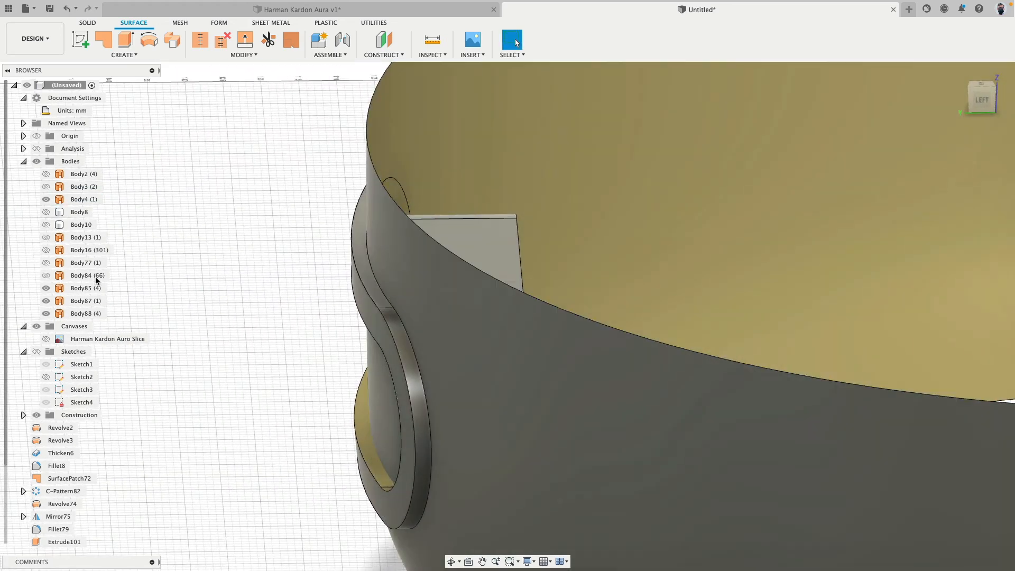
Hide and show the trimmed outer slot surface Body88 to check how it joins the rim and shell.
{"action": "left_click", "coordinate": [46, 312]}
{"action": "middle_click_drag", "start_coordinate": [200, 306], "coordinate": [206, 303], "text": "shift"}
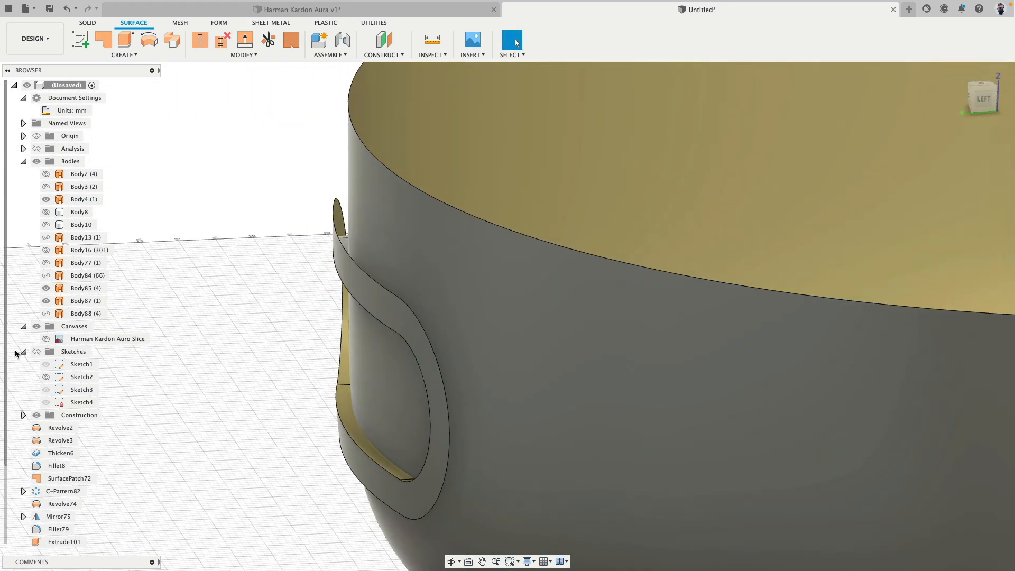
{"action": "left_click", "coordinate": [46, 313]}
Trim the lower shell Body4 with the outer slot surface Body88, removing the shell portion inside the slot outline.
{"action": "mouse_move", "coordinate": [173, 313]}
{"action": "middle_mouse_down", "text": "shift"}
{"action": "mouse_move", "coordinate": [149, 320]}
{"action": "mouse_move", "coordinate": [167, 308]}
{"action": "middle_mouse_up", "text": "shift"}
{"action": "right_click", "coordinate": [187, 248]}
{"action": "left_click", "coordinate": [187, 226]}
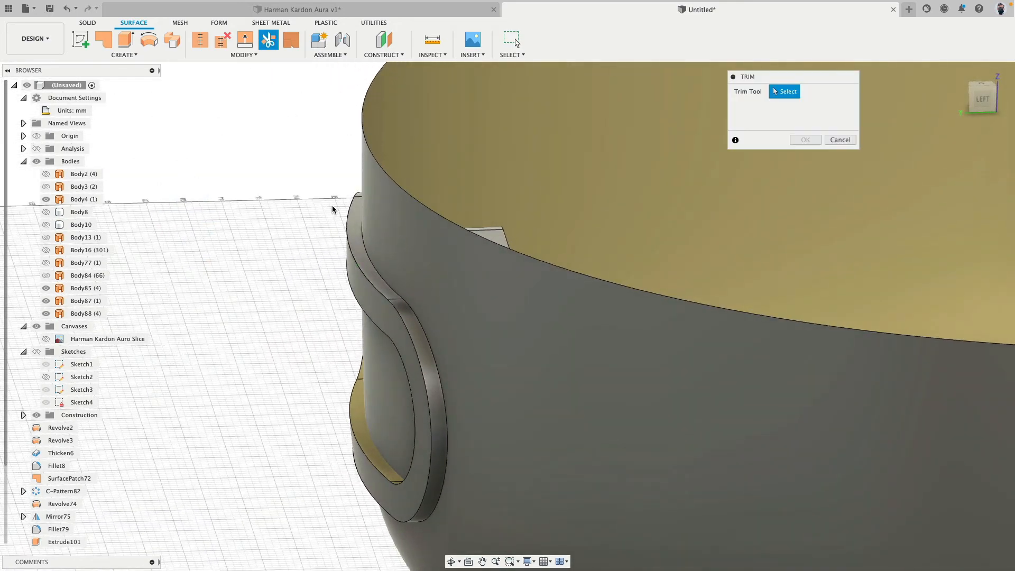
{"action": "left_click", "coordinate": [351, 223]}
{"action": "mouse_move", "coordinate": [309, 233]}
{"action": "middle_mouse_down", "text": "shift"}
{"action": "mouse_move", "coordinate": [283, 239]}
{"action": "mouse_move", "coordinate": [296, 235]}
{"action": "middle_mouse_up", "text": "shift"}
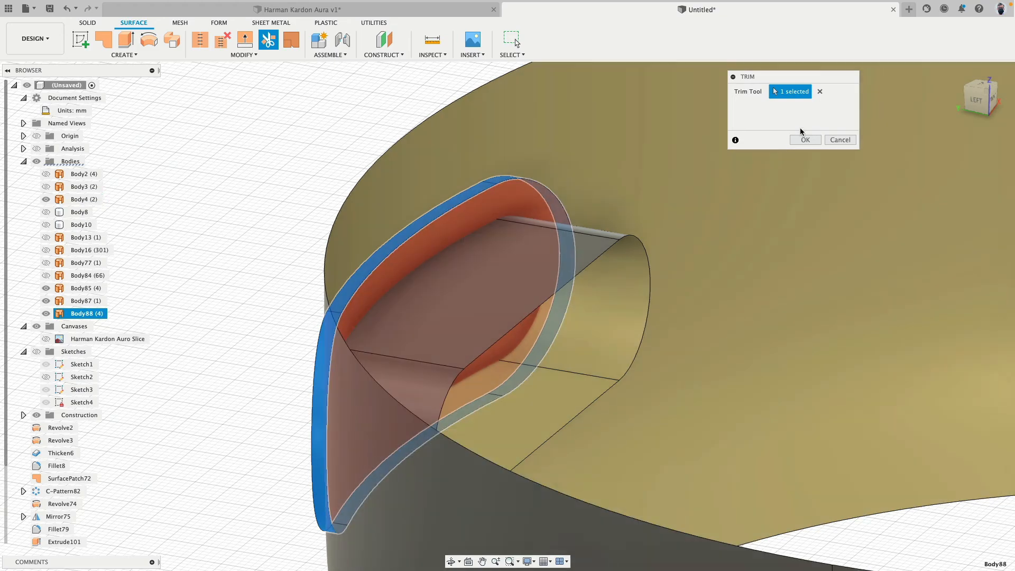
{"action": "left_click", "coordinate": [802, 139]}
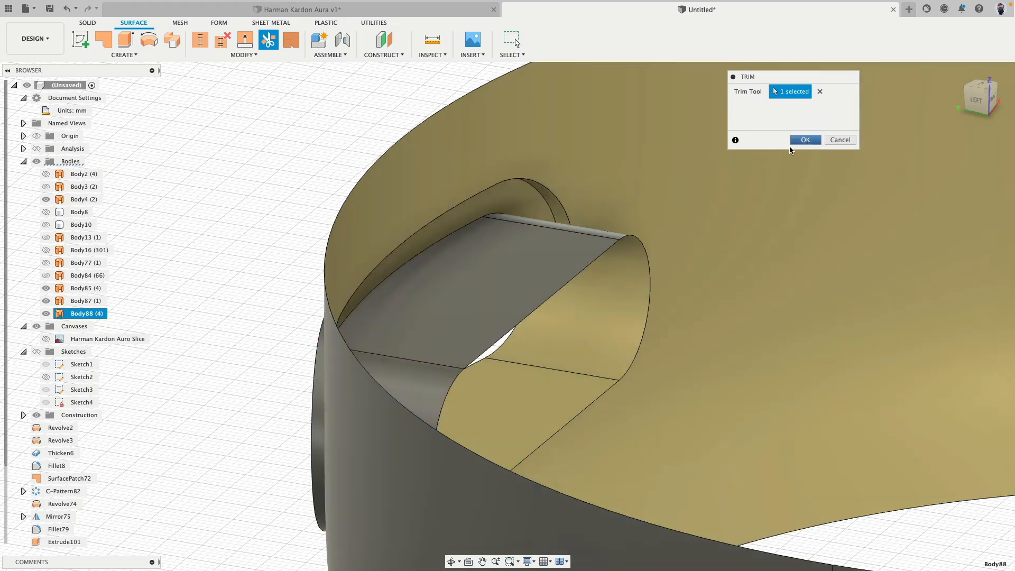
Stitch the port surfaces Body85, Body87 and Body88 into a new body with a 0.10 mm tolerance.
{"action": "mouse_move", "coordinate": [611, 274]}
{"action": "middle_mouse_down", "text": "shift"}
{"action": "mouse_move", "coordinate": [566, 270]}
{"action": "mouse_move", "coordinate": [544, 349]}
{"action": "mouse_move", "coordinate": [542, 277]}
{"action": "mouse_move", "coordinate": [559, 270]}
{"action": "mouse_move", "coordinate": [534, 235]}
{"action": "mouse_move", "coordinate": [675, 226]}
{"action": "mouse_move", "coordinate": [650, 322]}
{"action": "mouse_move", "coordinate": [667, 241]}
{"action": "mouse_move", "coordinate": [607, 270]}
{"action": "middle_mouse_up", "text": "shift"}
{"action": "scroll", "coordinate": [581, 276], "scroll_direction": "down", "scroll_amount": 5}
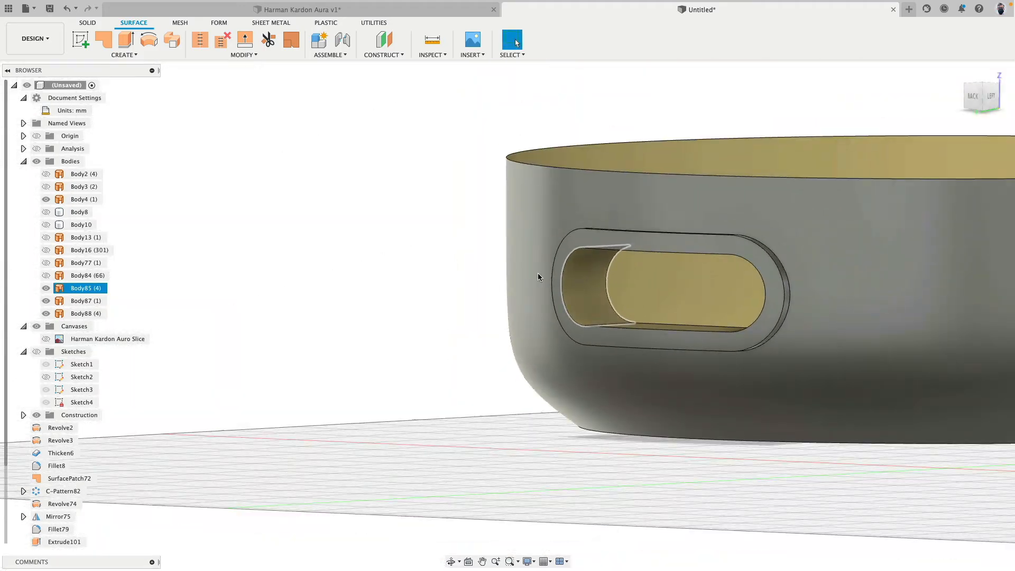
{"action": "left_click", "coordinate": [91, 316]}
{"action": "left_click", "coordinate": [97, 289], "text": "shift"}
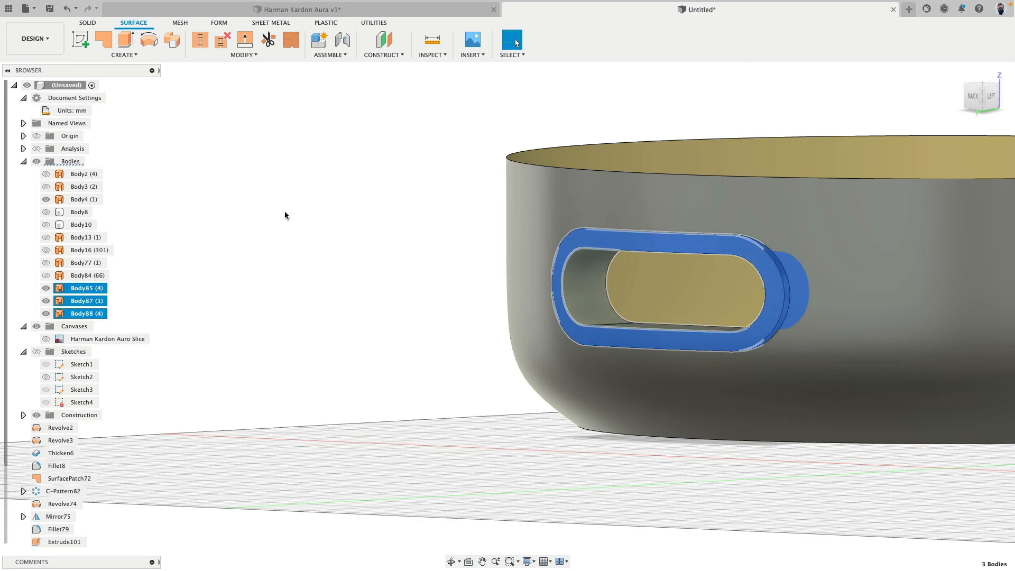
{"action": "left_click", "coordinate": [200, 40]}
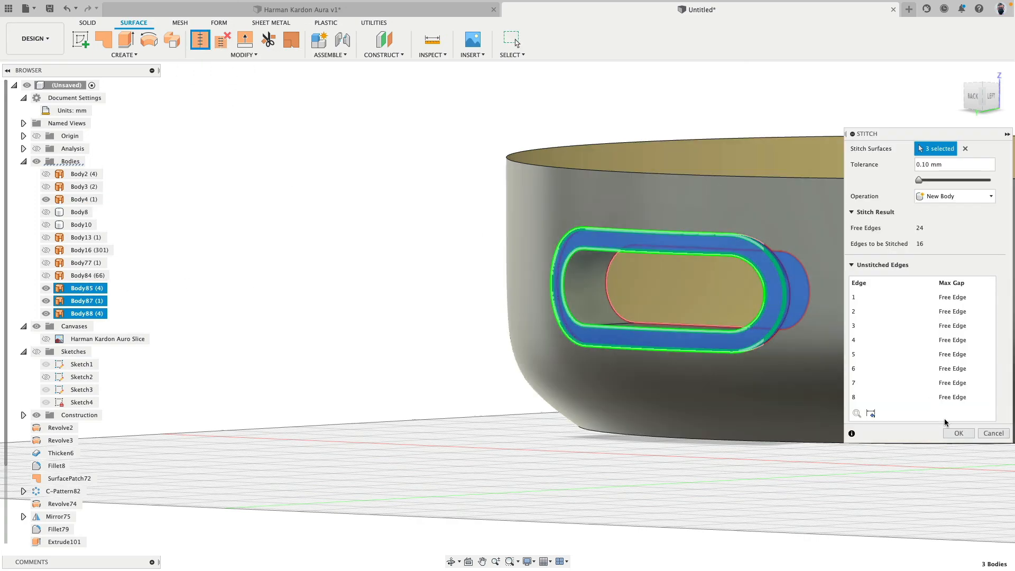
{"action": "left_click", "coordinate": [953, 434]}
Reverse the normals of the stitched port surface Body89.
{"action": "mouse_move", "coordinate": [485, 313]}
{"action": "middle_mouse_down", "text": "shift"}
{"action": "mouse_move", "coordinate": [445, 323]}
{"action": "mouse_move", "coordinate": [483, 319]}
{"action": "middle_mouse_up", "text": "shift"}
{"action": "left_click", "coordinate": [84, 288]}
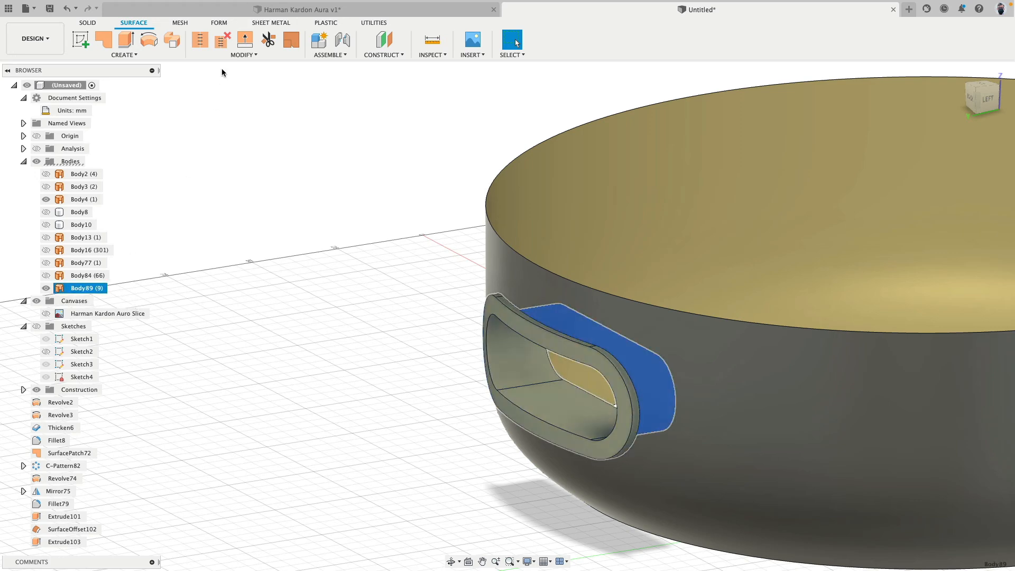
{"action": "left_click", "coordinate": [230, 55]}
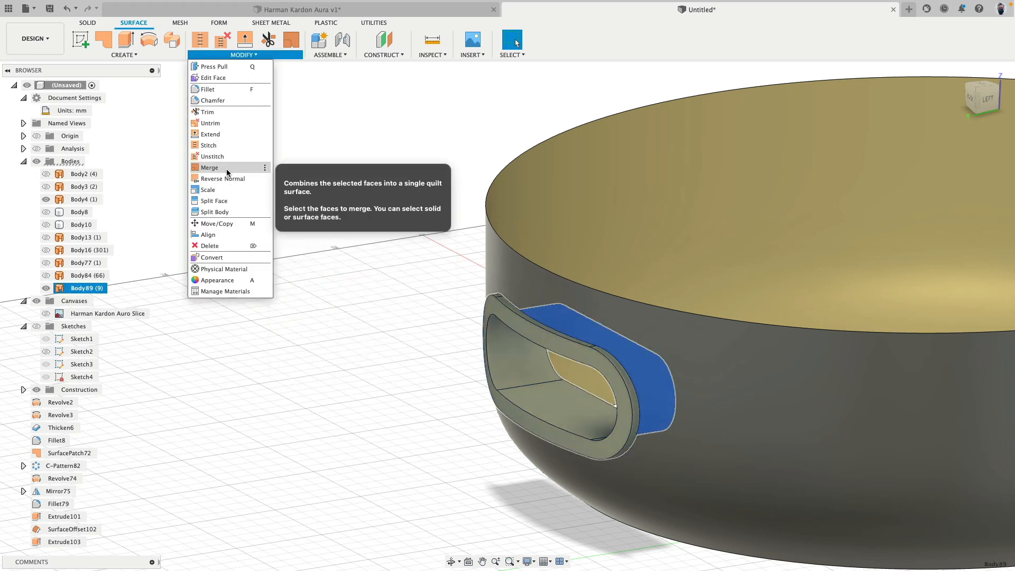
{"action": "left_click", "coordinate": [227, 180]}
{"action": "left_click", "coordinate": [801, 140]}
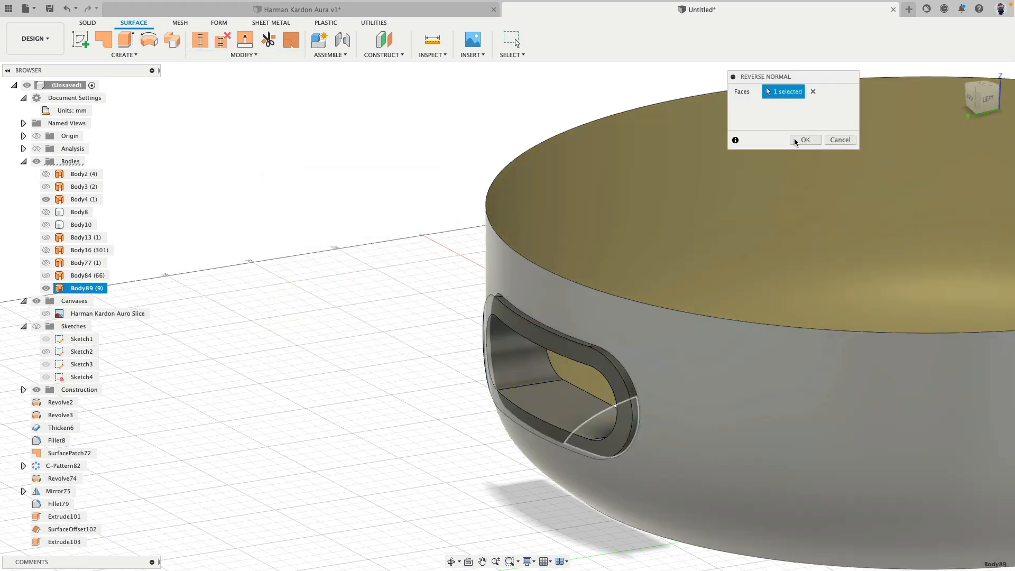
Patch the open inner end of the port tunnel along its slot-shaped edge as a new body.
{"action": "left_click", "coordinate": [108, 41]}
{"action": "middle_click_drag", "start_coordinate": [528, 410], "coordinate": [566, 391], "text": "shift"}
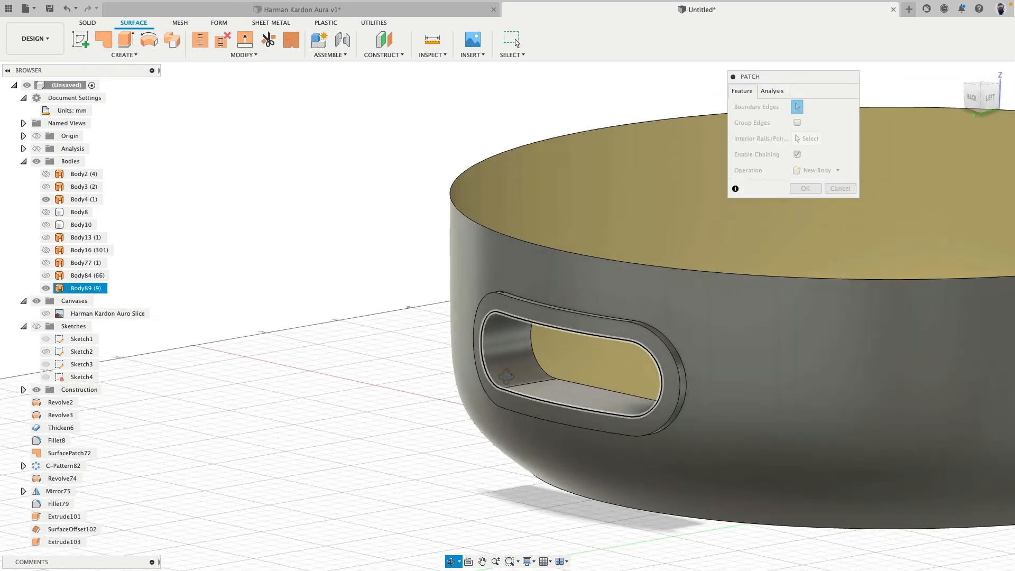
{"action": "left_click", "coordinate": [573, 384]}
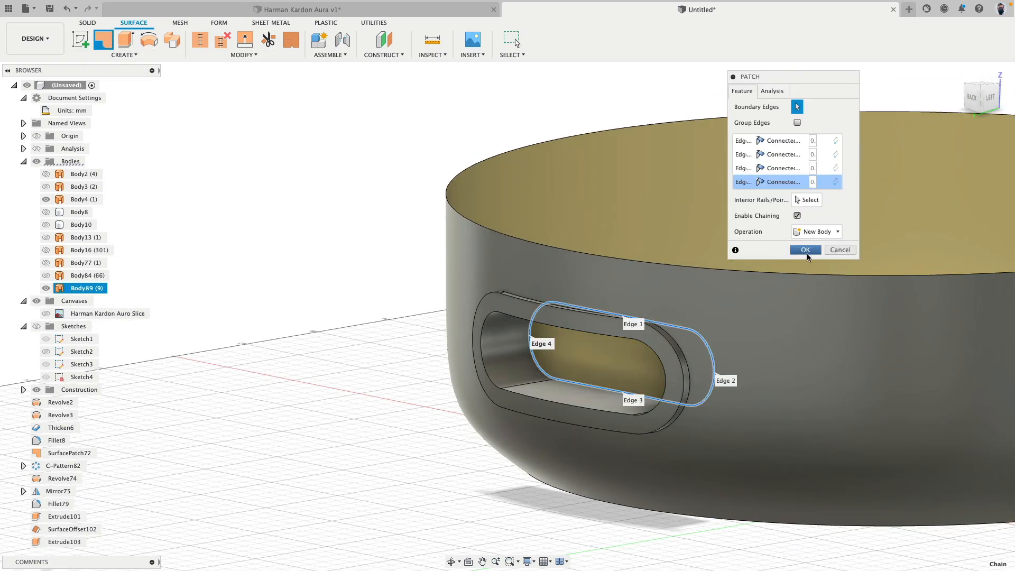
{"action": "left_click", "coordinate": [805, 251]}
Stitch the tunnel's end patch to the port surface as a new body with a 0.10 mm tolerance.
{"action": "middle_click_drag", "start_coordinate": [805, 251], "coordinate": [529, 363], "text": "shift"}
{"action": "left_click", "coordinate": [633, 346]}
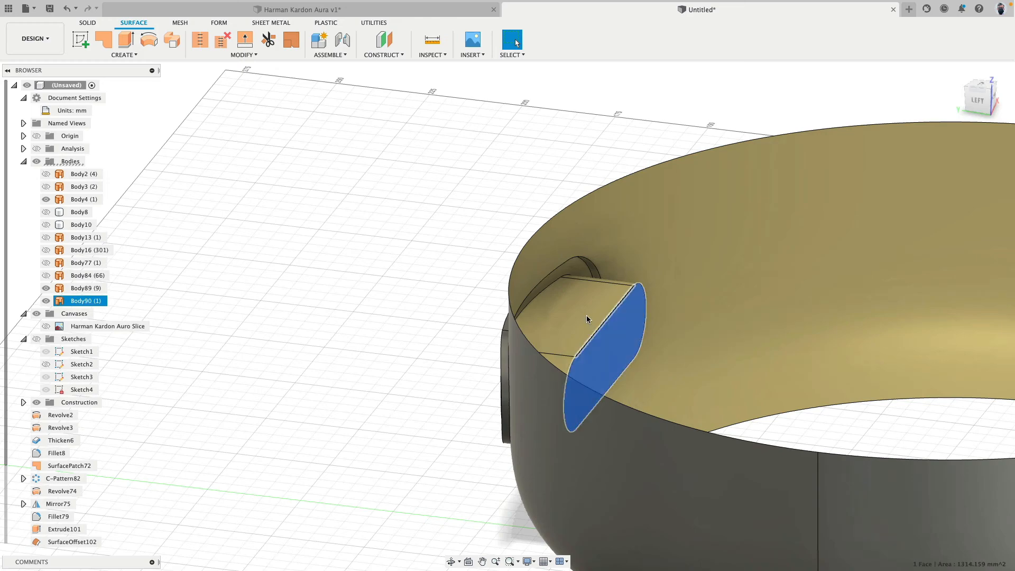
{"action": "left_click", "coordinate": [569, 300], "text": "shift"}
{"action": "left_click", "coordinate": [199, 41]}
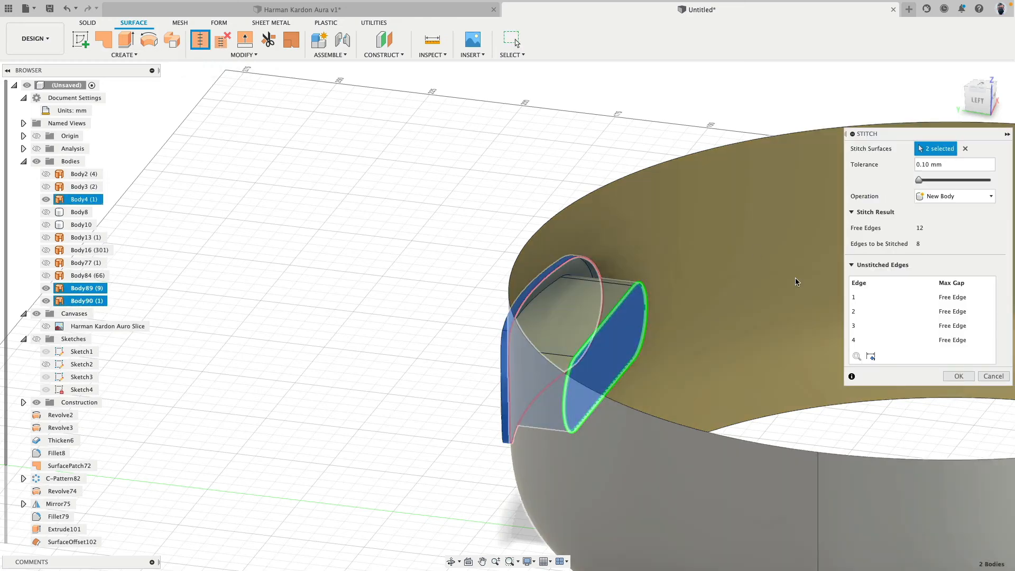
{"action": "left_click", "coordinate": [957, 377]}
Show all the hidden bodies, from Body84 up to Body2, so the complete speaker is displayed.
{"action": "middle_click_drag", "start_coordinate": [468, 333], "coordinate": [423, 318], "text": "shift"}
{"action": "left_click", "coordinate": [46, 275]}
{"action": "left_click", "coordinate": [46, 263]}
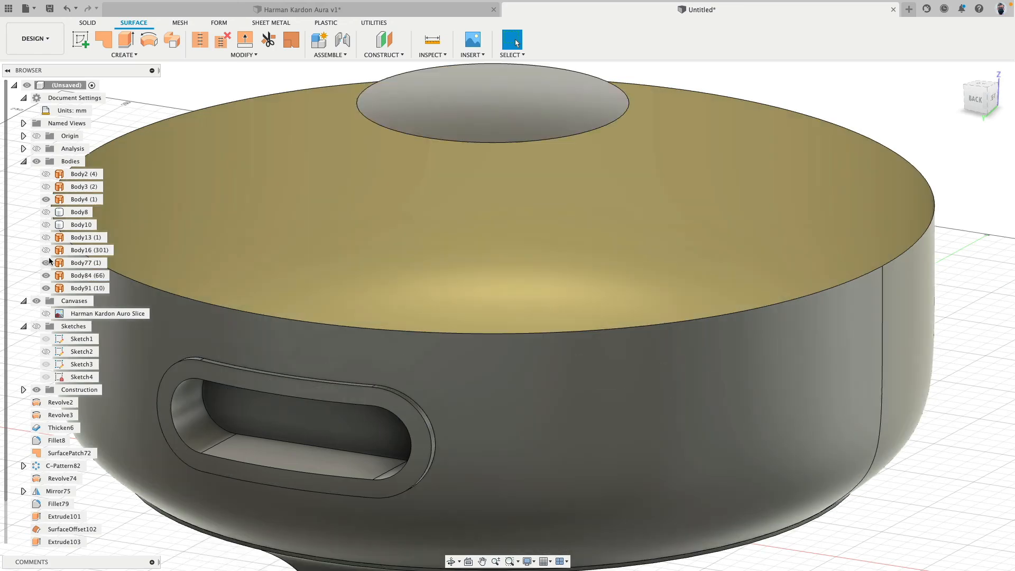
{"action": "left_click", "coordinate": [46, 250]}
{"action": "left_click", "coordinate": [46, 238]}
{"action": "left_click", "coordinate": [46, 224]}
{"action": "left_click", "coordinate": [46, 211]}
{"action": "left_click", "coordinate": [46, 186]}
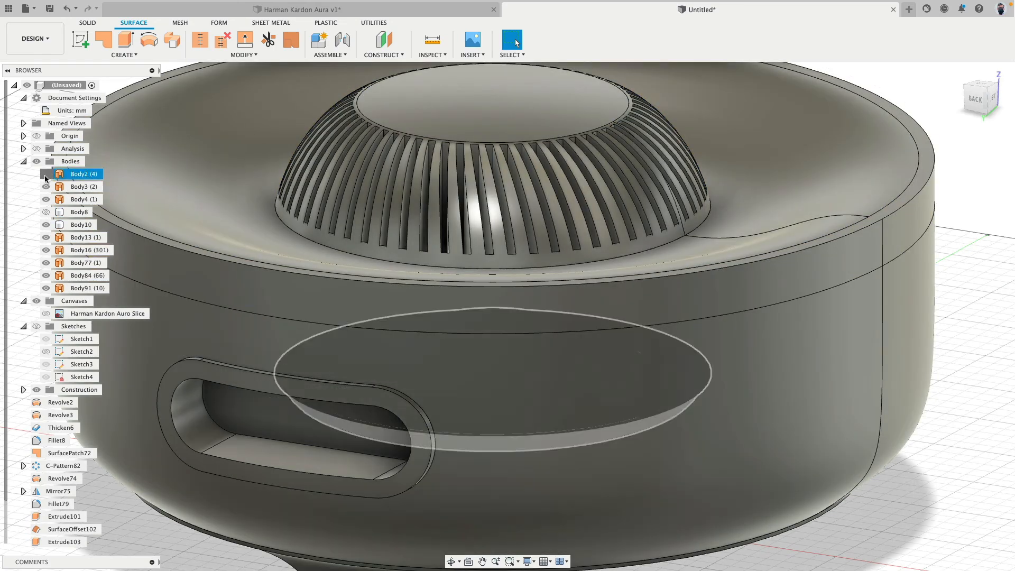
{"action": "left_click", "coordinate": [46, 173]}
Examine the complete speaker from the back, front and top, including the rear port, feet and outer silhouette.
{"action": "scroll", "coordinate": [577, 338], "scroll_direction": "down", "scroll_amount": 5}
{"action": "middle_click_drag", "start_coordinate": [817, 431], "coordinate": [836, 414], "text": "shift"}
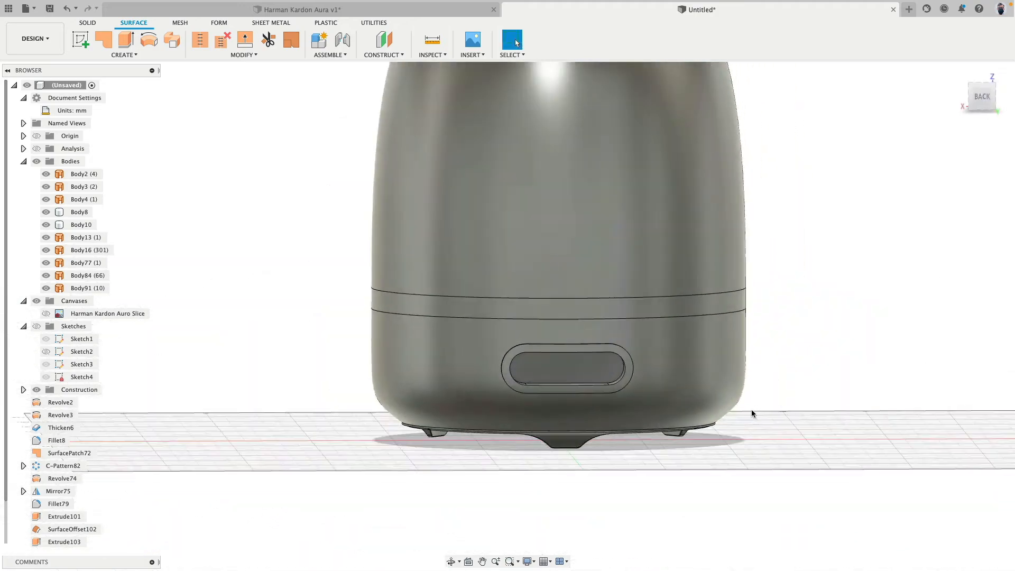
{"action": "scroll", "coordinate": [731, 410], "scroll_direction": "up", "scroll_amount": 5}
{"action": "middle_click_drag", "start_coordinate": [913, 416], "coordinate": [771, 424], "text": "shift"}
{"action": "scroll", "coordinate": [900, 419], "scroll_direction": "down", "scroll_amount": 5}
{"action": "scroll", "coordinate": [900, 419], "scroll_direction": "down", "scroll_amount": 3}
{"action": "middle_click_drag", "start_coordinate": [845, 410], "coordinate": [705, 414]}
{"action": "middle_click_drag", "start_coordinate": [840, 407], "coordinate": [803, 384], "text": "shift"}
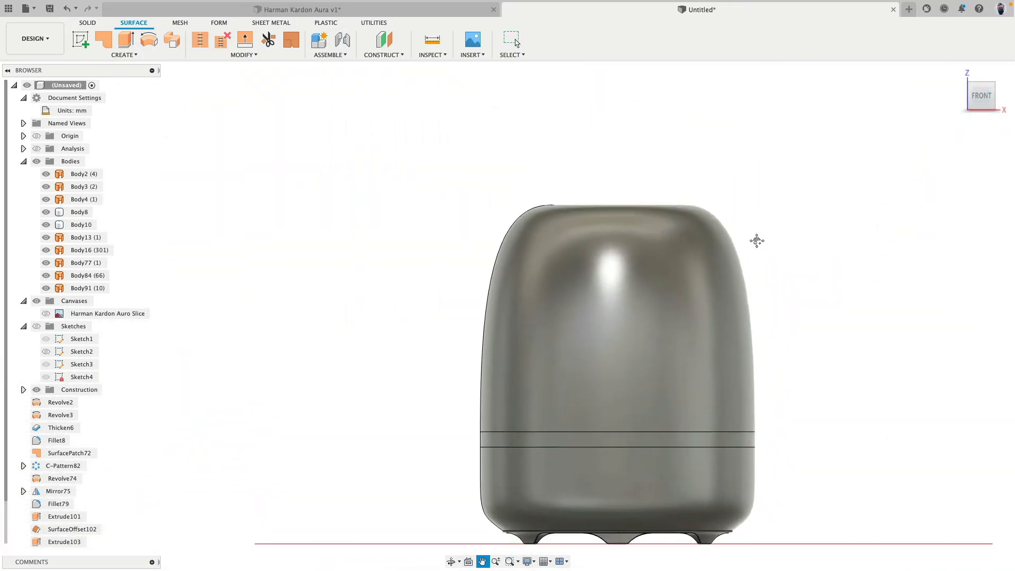
{"action": "scroll", "coordinate": [640, 174], "scroll_direction": "up", "scroll_amount": 5}
{"action": "middle_click_drag", "start_coordinate": [611, 221], "coordinate": [675, 211]}
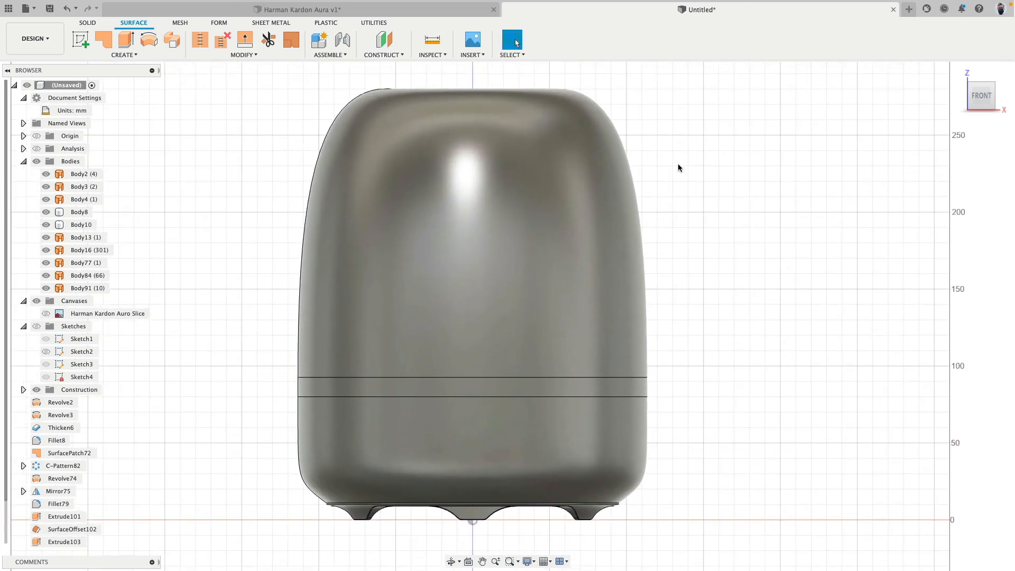
{"action": "middle_click_drag", "start_coordinate": [661, 168], "coordinate": [661, 219], "text": "shift"}
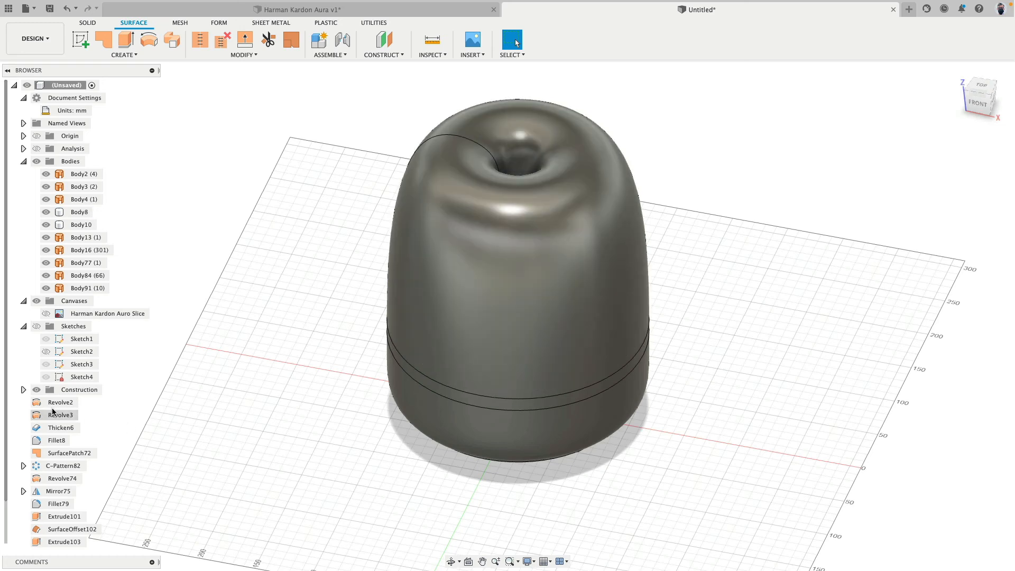
Dissolve the browser features from Revolve2 to SurfacePatch104.
{"action": "left_click", "coordinate": [59, 402]}
{"action": "scroll", "coordinate": [69, 513], "scroll_direction": "down", "scroll_amount": 1}
{"action": "left_click", "coordinate": [67, 541], "text": "shift"}
{"action": "right_click", "coordinate": [67, 541]}
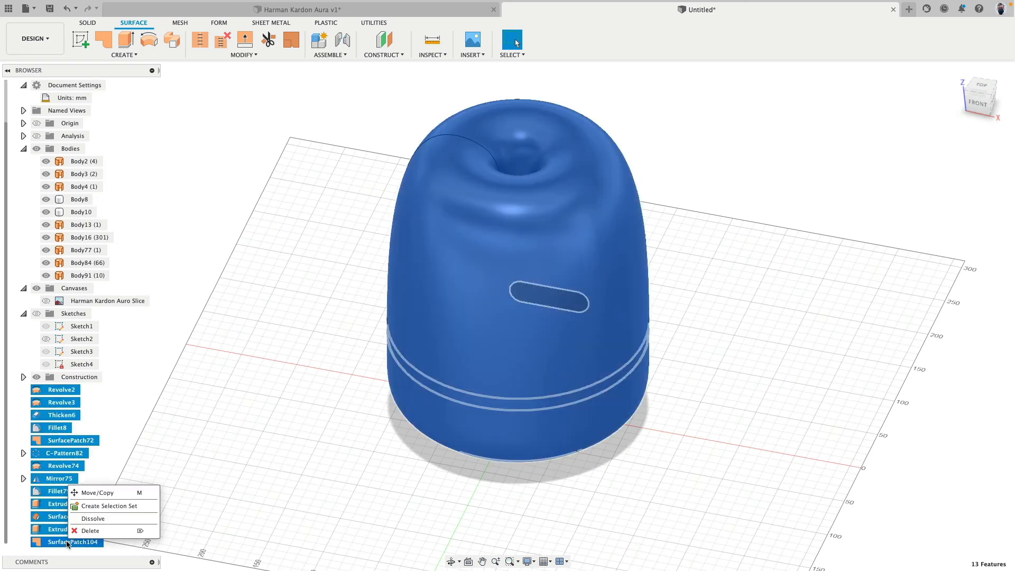
{"action": "left_click", "coordinate": [92, 519]}
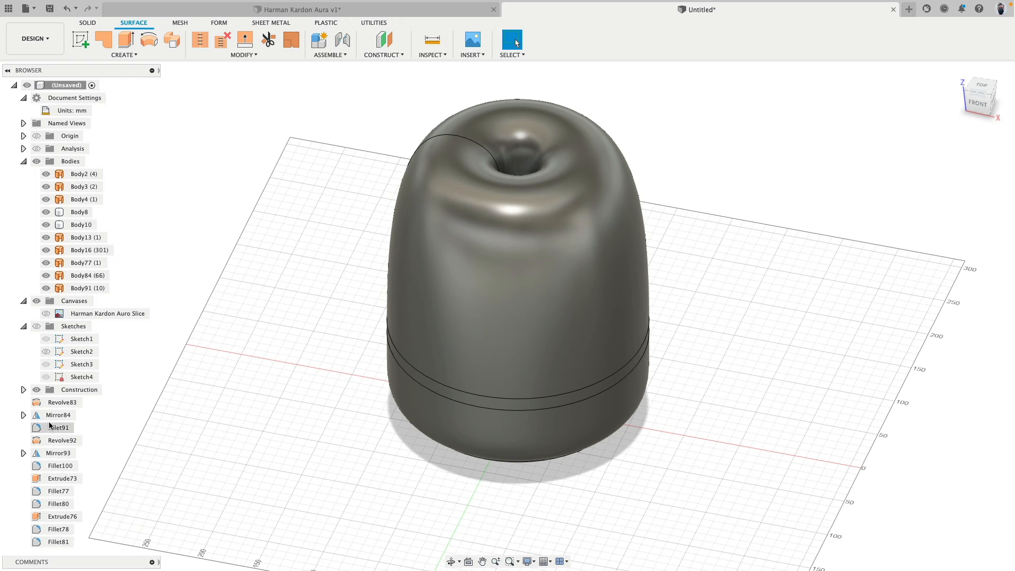
Dissolve the remaining features, Revolve83 to Fillet81 followed by Extrude85 to Fillet99.
{"action": "left_click", "coordinate": [59, 402]}
{"action": "left_click", "coordinate": [59, 541], "text": "shift"}
{"action": "right_click", "coordinate": [56, 460]}
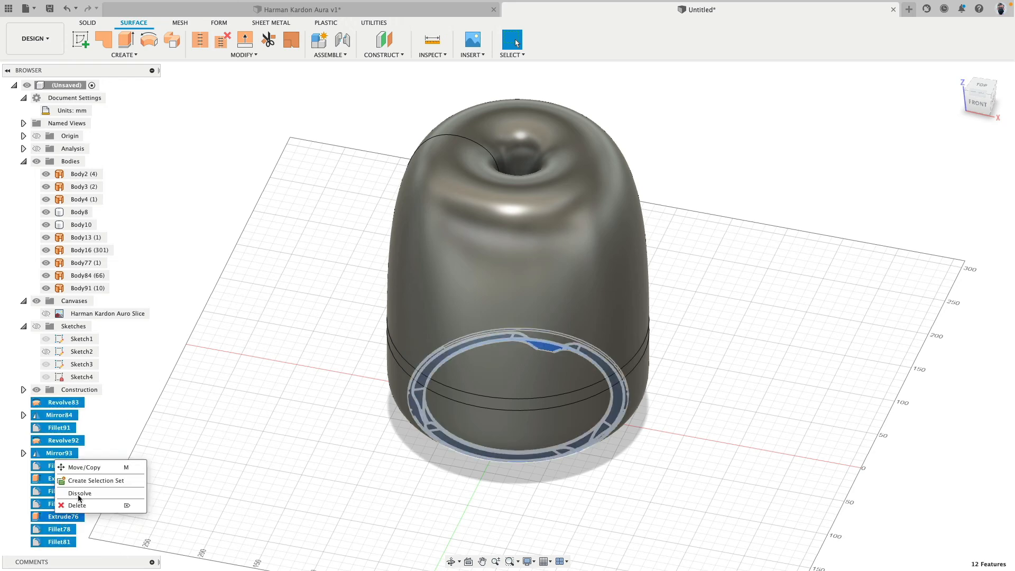
{"action": "left_click", "coordinate": [79, 493]}
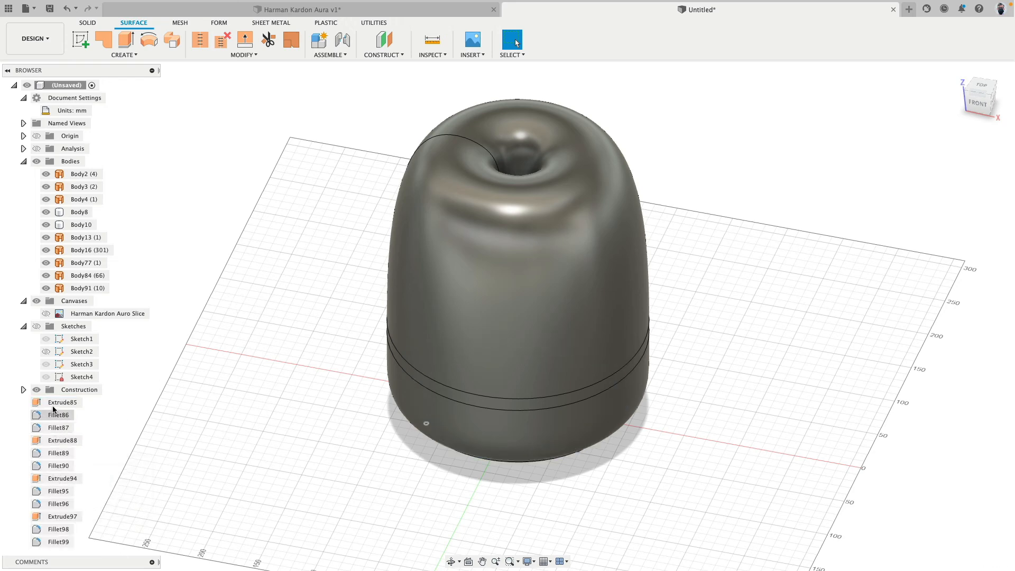
{"action": "left_click", "coordinate": [58, 539], "text": "shift"}
{"action": "right_click", "coordinate": [56, 459]}
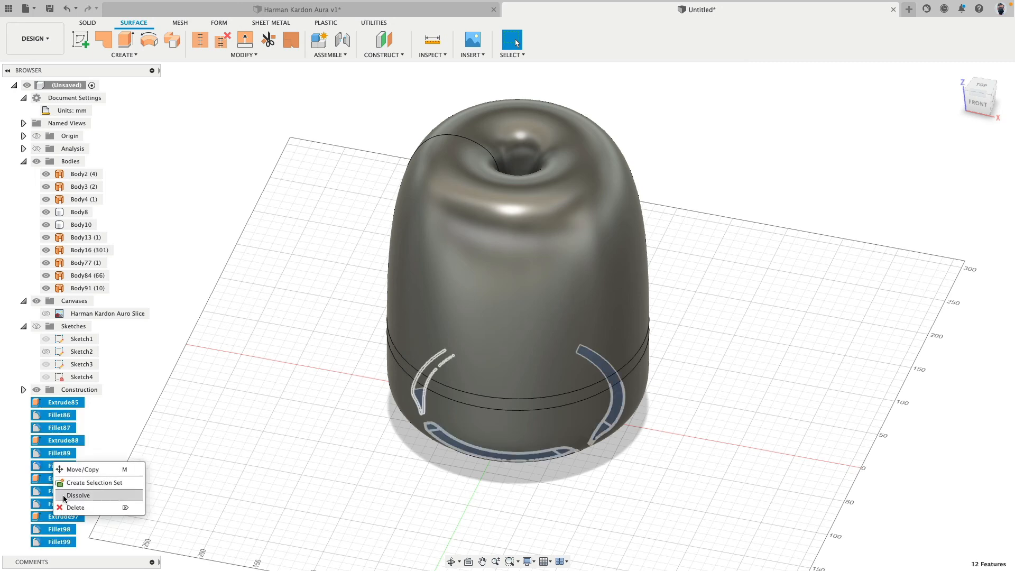
{"action": "left_click", "coordinate": [80, 493]}
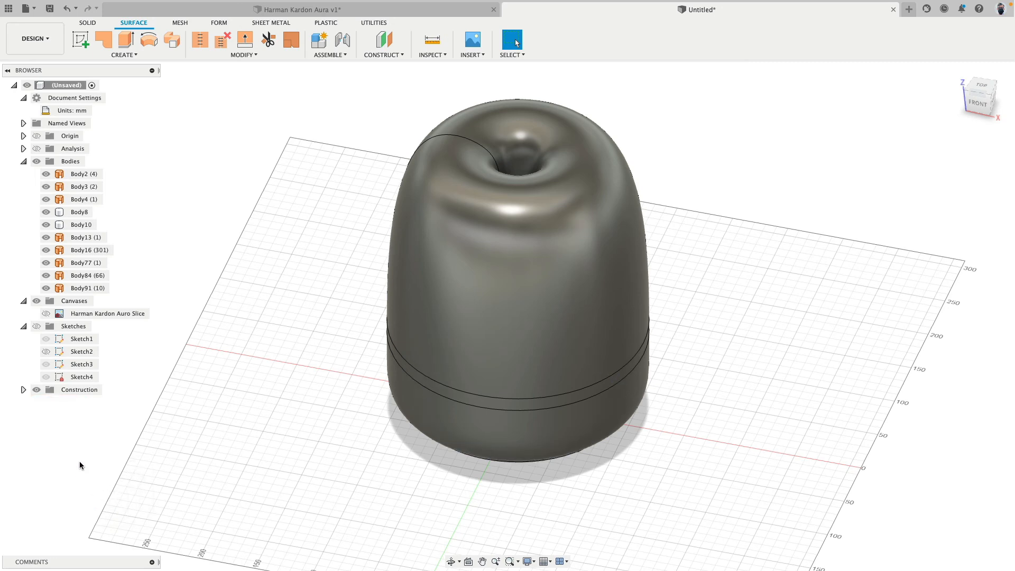
Collapse the Bodies, Canvases and Sketches folders in the browser.
{"action": "left_click", "coordinate": [23, 161]}
{"action": "left_click", "coordinate": [23, 174]}
{"action": "left_click", "coordinate": [23, 187]}
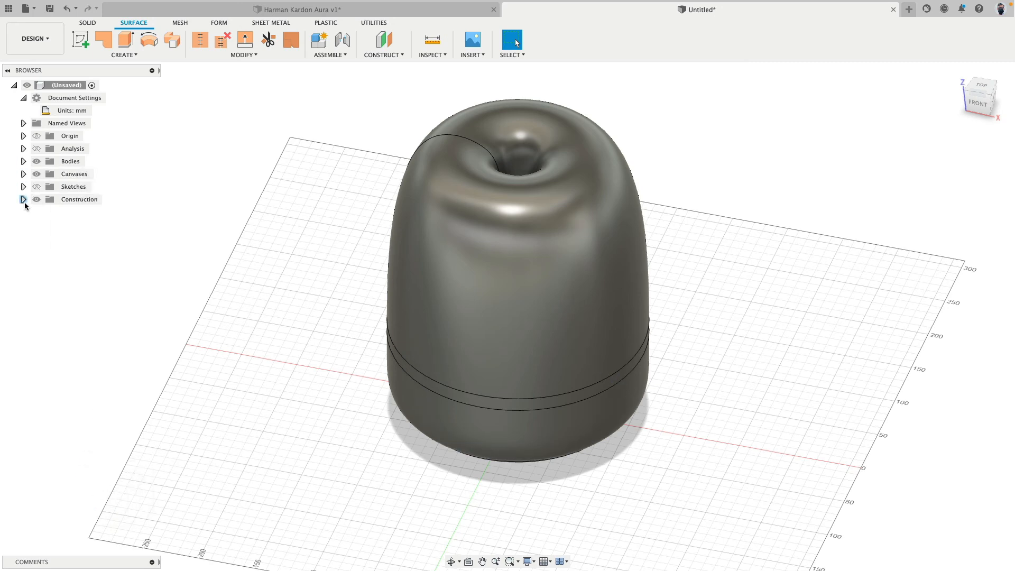
Start the Appearance command for bodies and components, and move and enlarge its dialog to show more of the material library.
{"action": "middle_click_drag", "start_coordinate": [216, 204], "coordinate": [192, 220]}
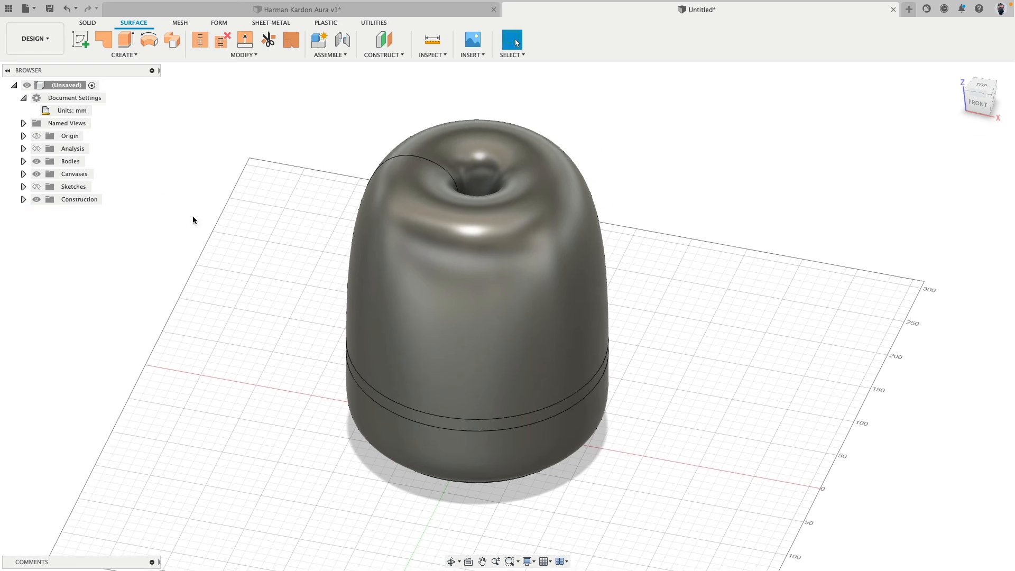
{"action": "key", "text": "a"}
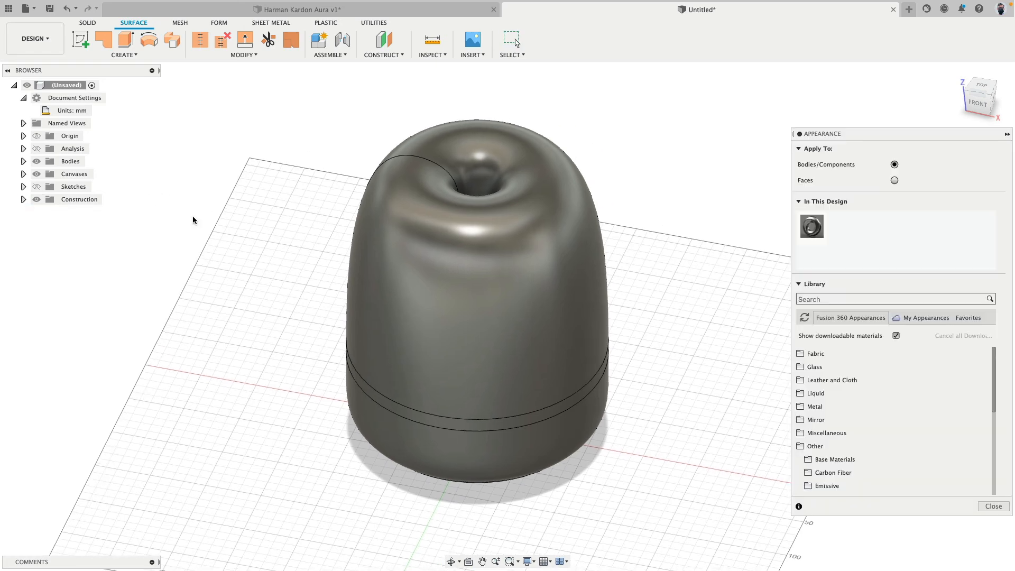
{"action": "middle_click_drag", "start_coordinate": [652, 271], "coordinate": [597, 288], "text": "shift"}
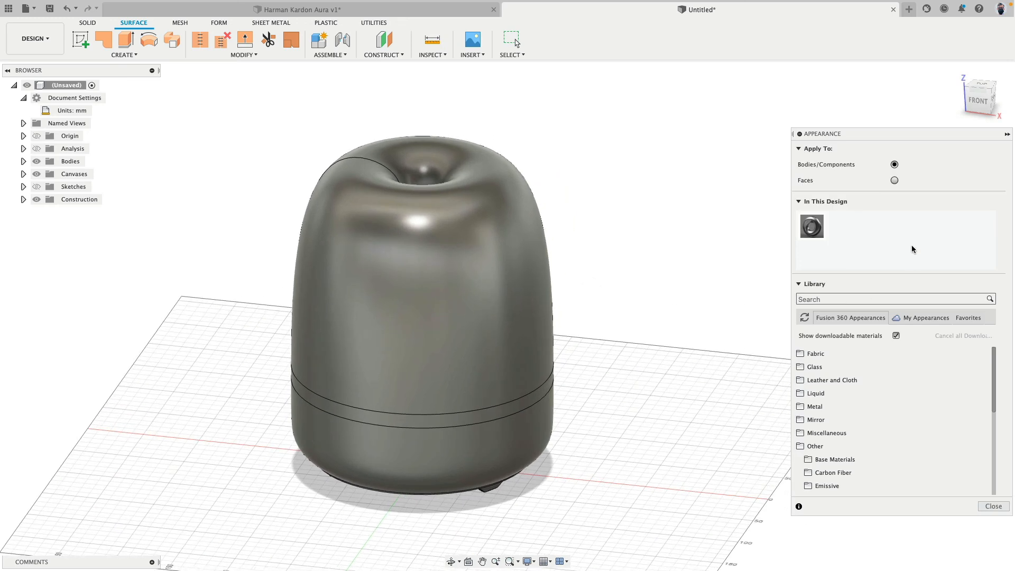
{"action": "left_click_drag", "start_coordinate": [898, 136], "coordinate": [720, 40]}
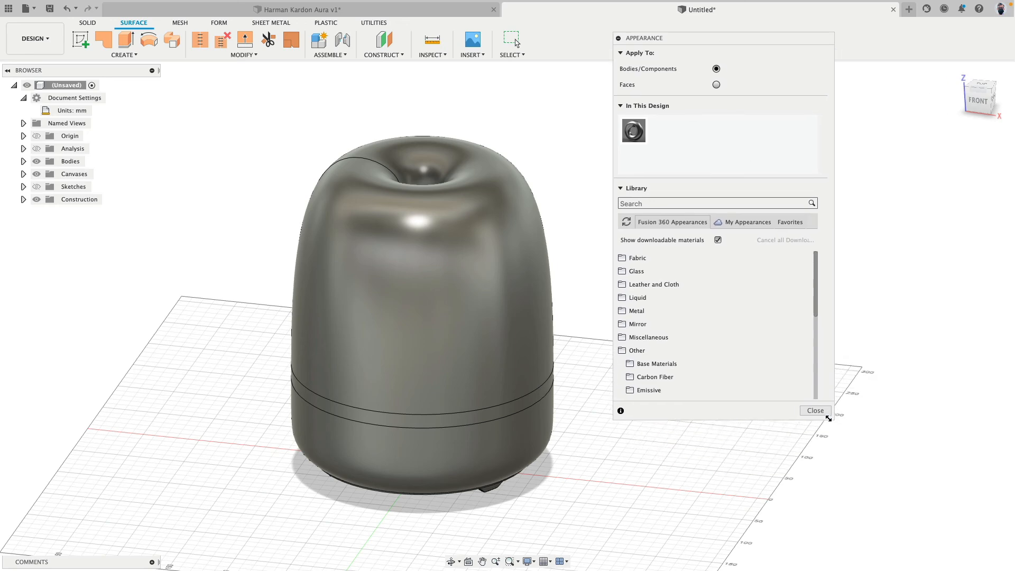
{"action": "left_click_drag", "start_coordinate": [827, 418], "coordinate": [958, 560]}
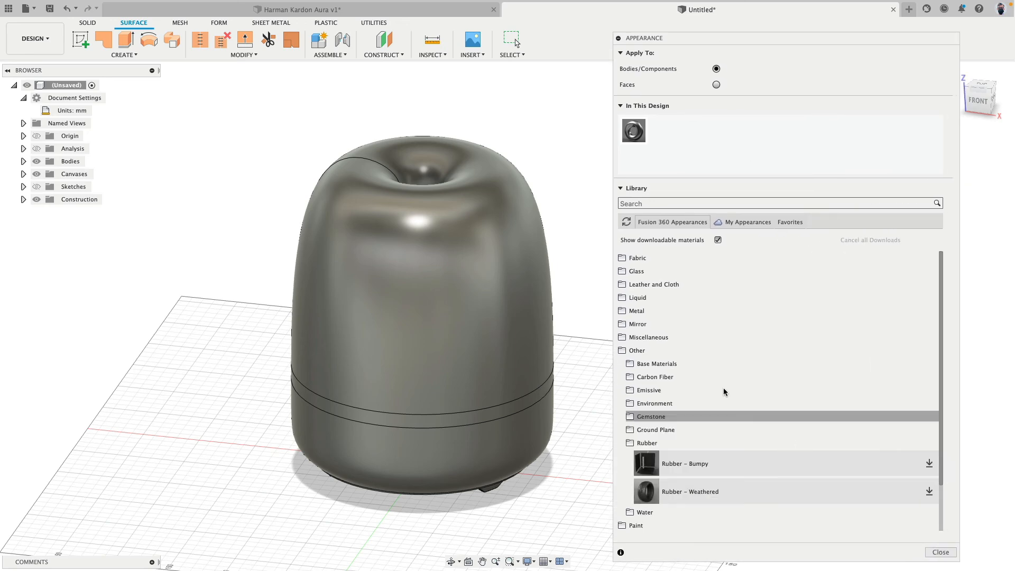
Apply Plastic - Glossy (Black) to the base's recessed underside body and Plastic - Matte (Black) to the foot ring.
{"action": "left_click", "coordinate": [621, 351]}
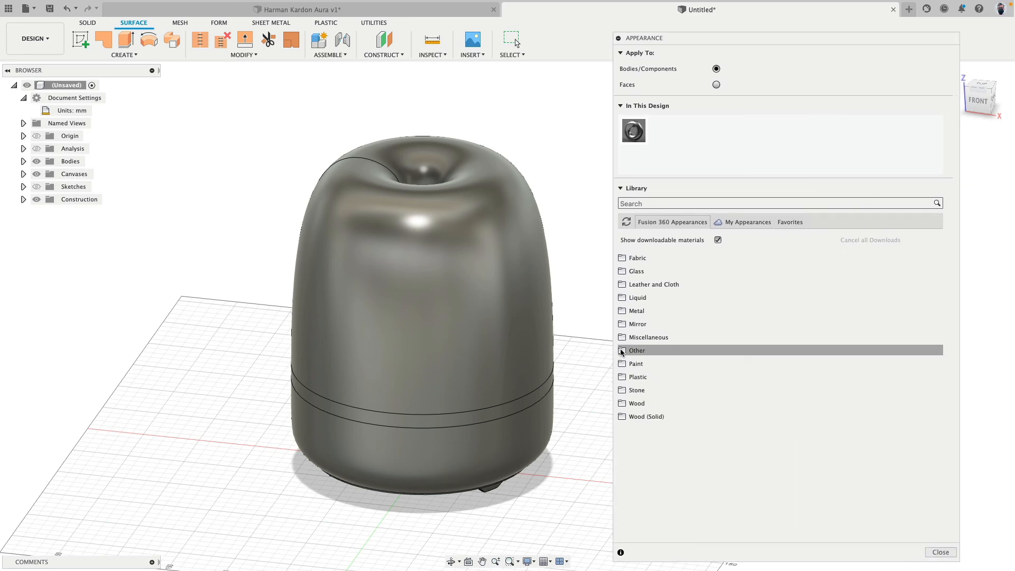
{"action": "left_click", "coordinate": [621, 378]}
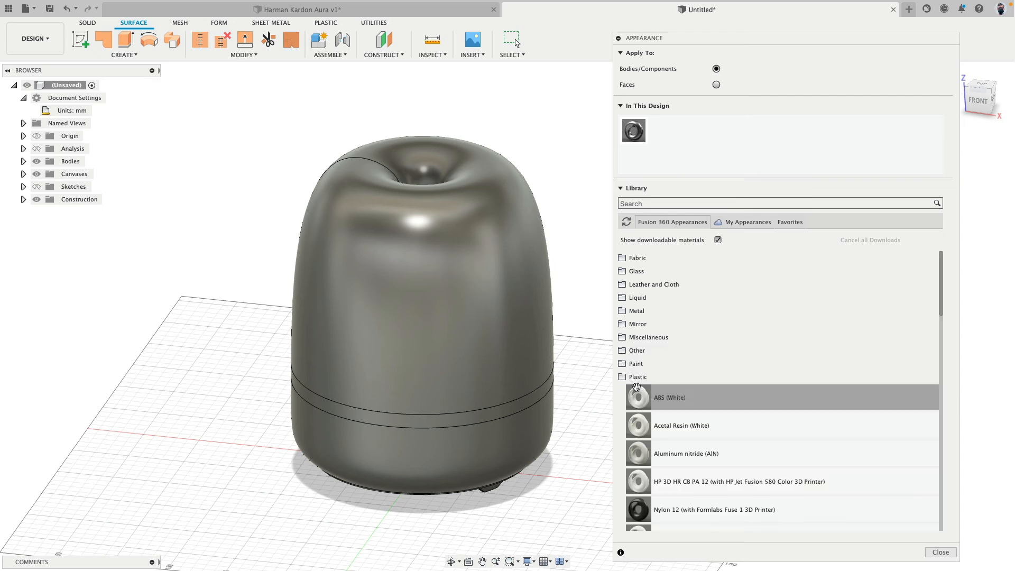
{"action": "scroll", "coordinate": [632, 397], "scroll_direction": "down", "scroll_amount": 3}
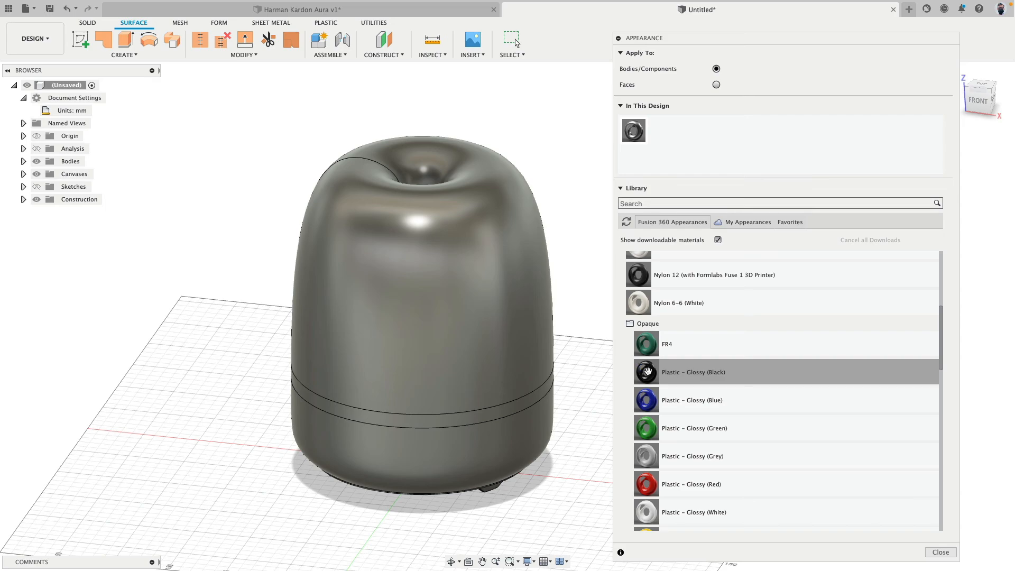
{"action": "scroll", "coordinate": [648, 371], "scroll_direction": "down", "scroll_amount": 4}
{"action": "scroll", "coordinate": [648, 371], "scroll_direction": "up", "scroll_amount": 3}
{"action": "middle_click_drag", "start_coordinate": [537, 482], "coordinate": [548, 419], "text": "shift"}
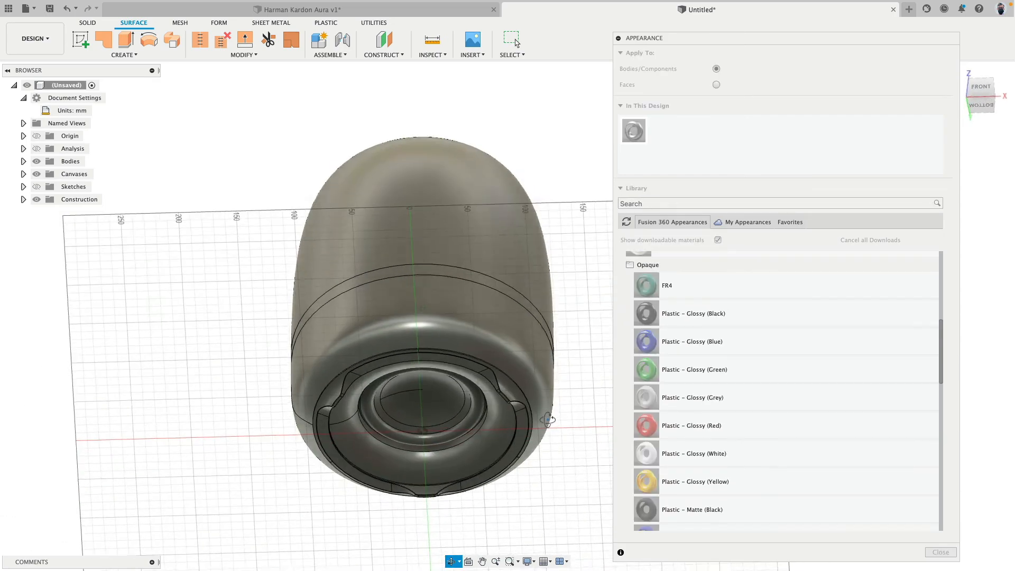
{"action": "scroll", "coordinate": [548, 423], "scroll_direction": "up", "scroll_amount": 5}
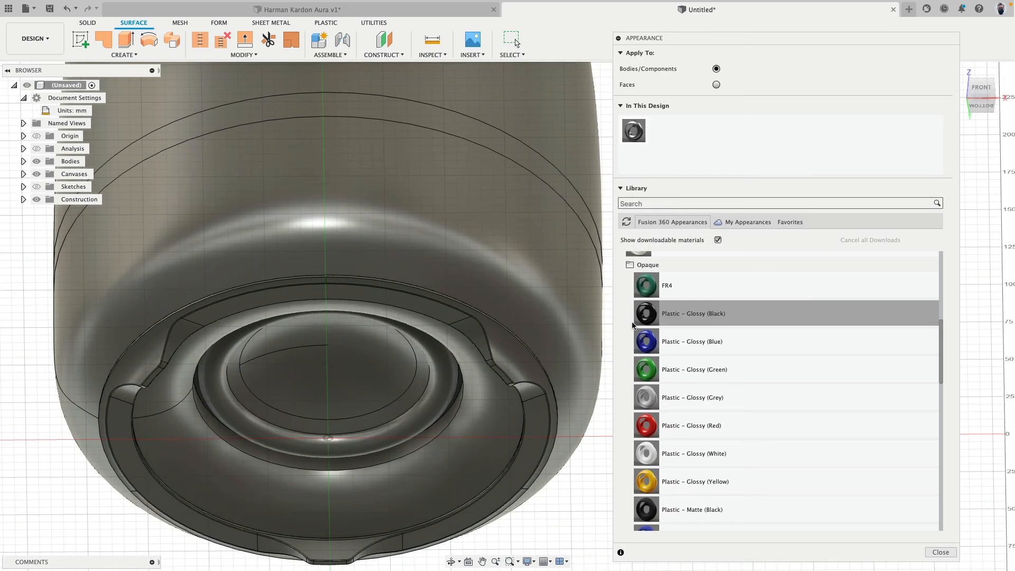
{"action": "left_click_drag", "start_coordinate": [633, 325], "coordinate": [467, 427]}
{"action": "scroll", "coordinate": [553, 261], "scroll_direction": "down", "scroll_amount": 5}
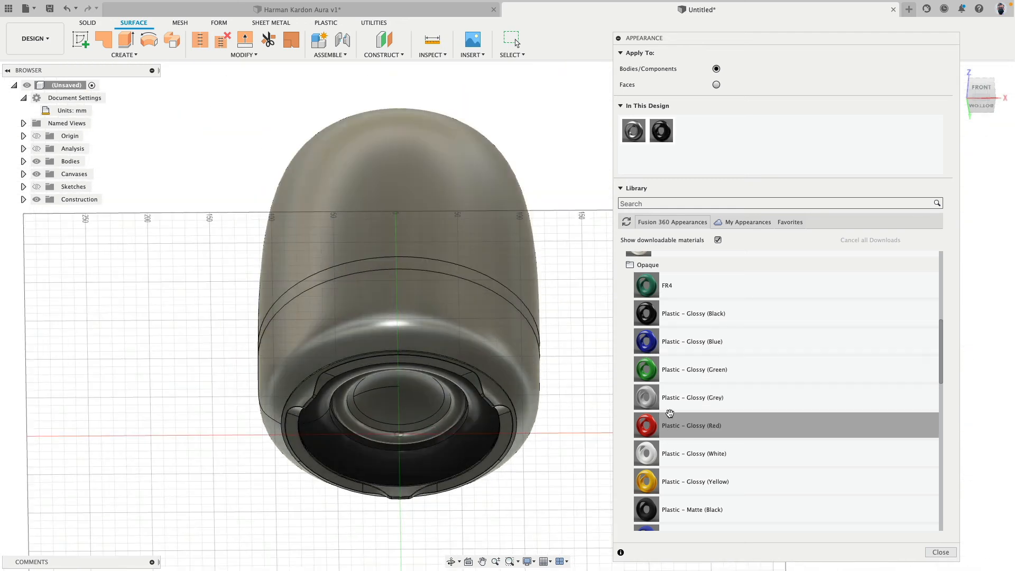
{"action": "left_click_drag", "start_coordinate": [665, 499], "coordinate": [467, 385]}
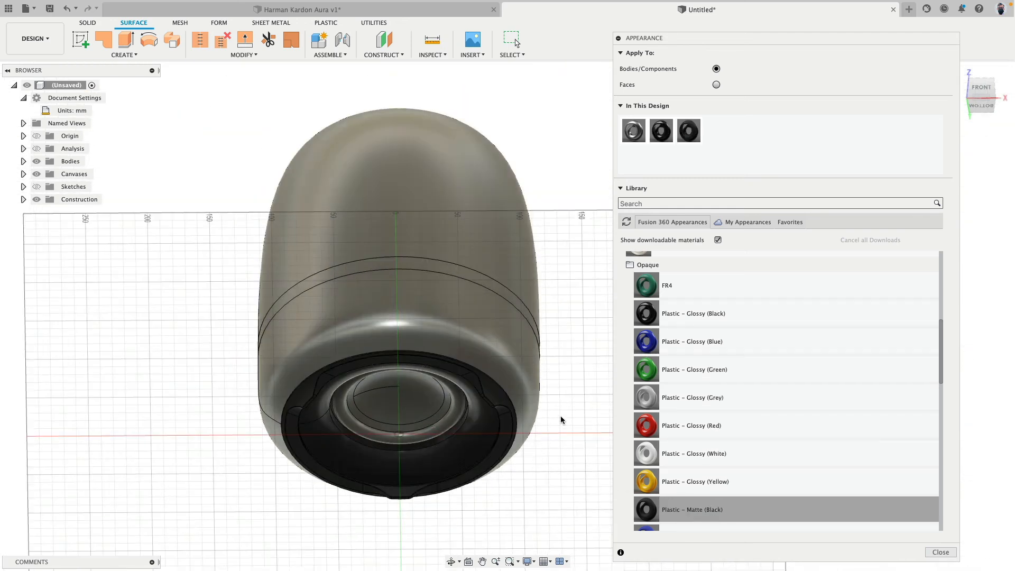
Hide the outer dome body (Body8) and apply Plastic - Glossy (Black) to the ribbed inner dome.
{"action": "middle_click_drag", "start_coordinate": [542, 259], "coordinate": [488, 278], "text": "shift"}
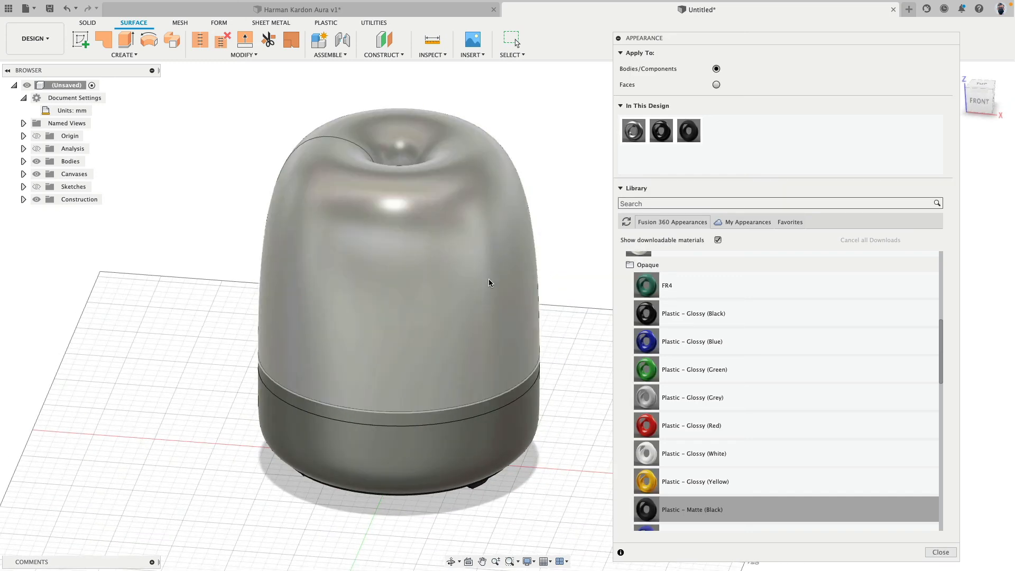
{"action": "left_click", "coordinate": [23, 161]}
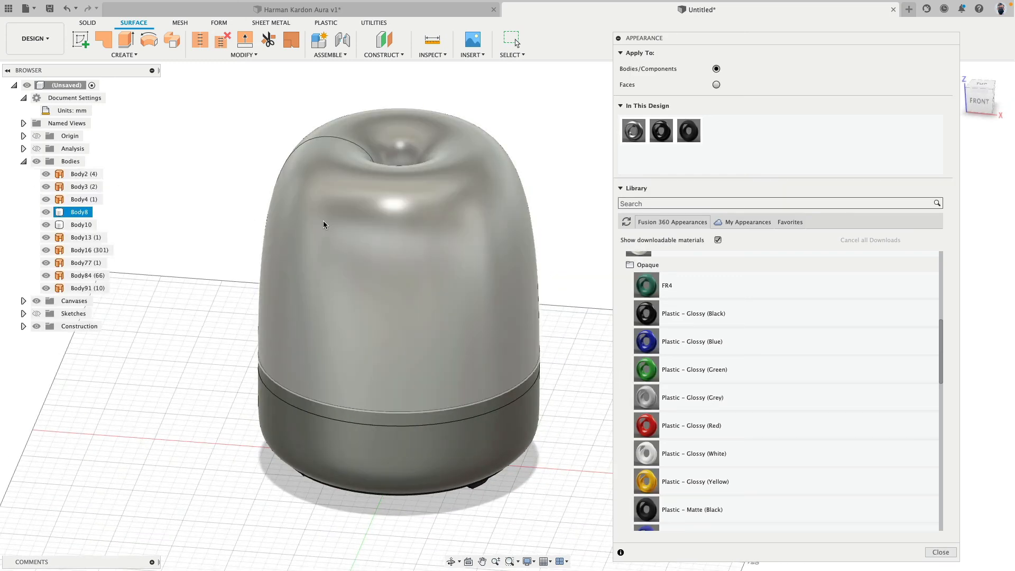
{"action": "left_click", "coordinate": [46, 212]}
{"action": "left_click", "coordinate": [46, 212]}
{"action": "scroll", "coordinate": [464, 277], "scroll_direction": "up", "scroll_amount": 4}
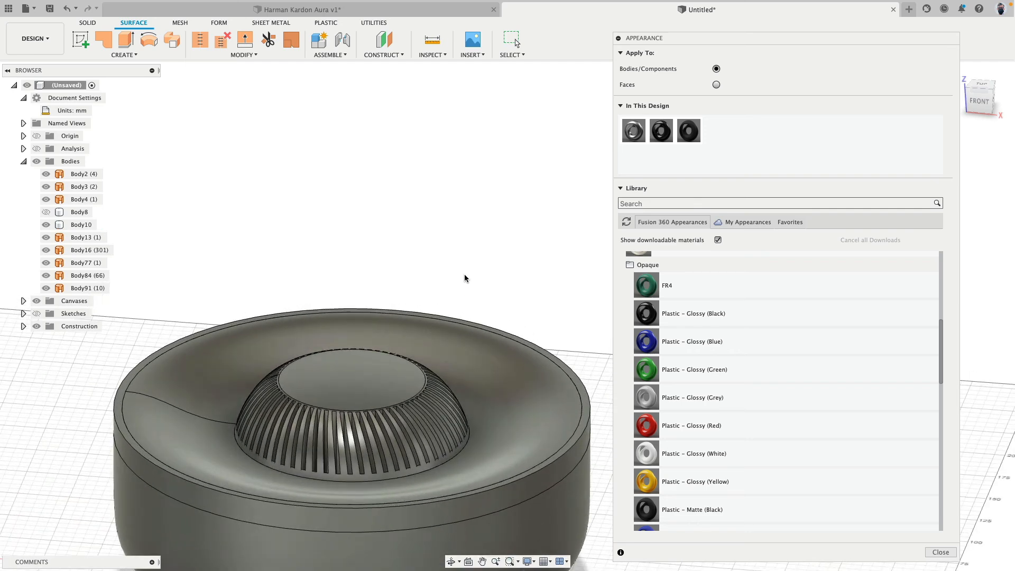
{"action": "middle_click_drag", "start_coordinate": [433, 253], "coordinate": [433, 296], "text": "shift"}
{"action": "left_click", "coordinate": [420, 328]}
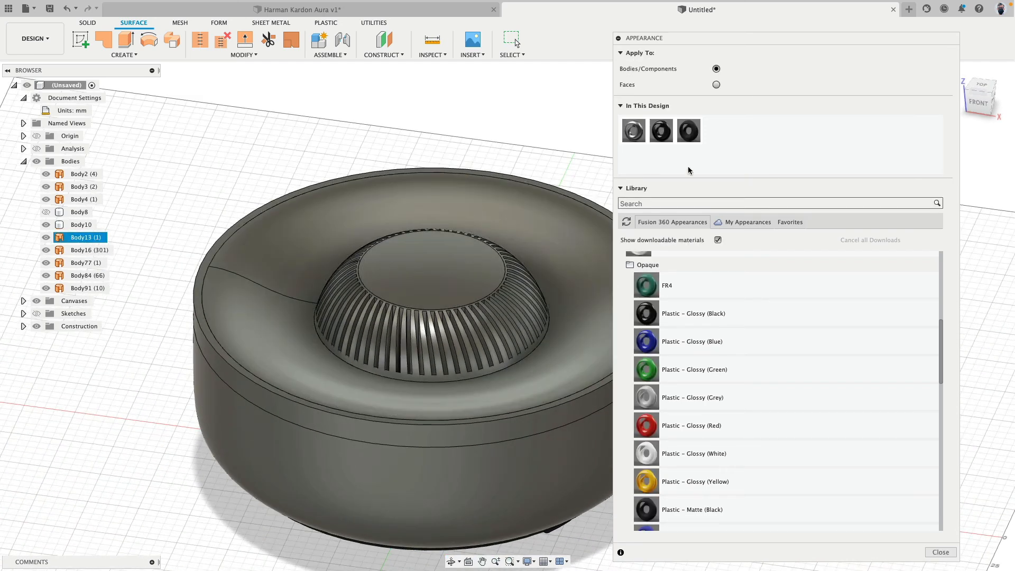
{"action": "left_click_drag", "start_coordinate": [661, 131], "coordinate": [429, 329]}
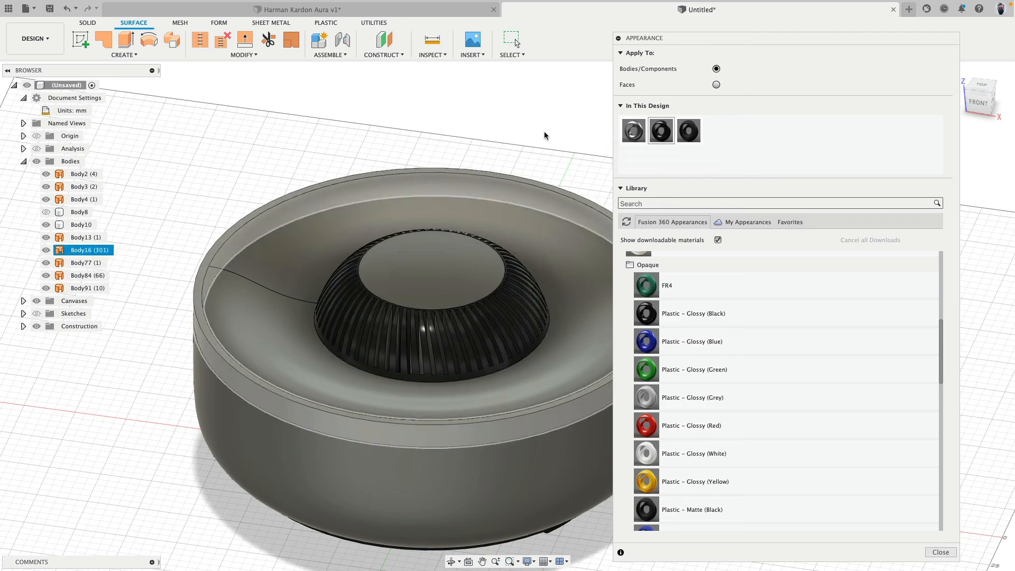
Apply Aluminum - Anodized Rough (Grey) from the metal library to the flat cap on the ribbed dome.
{"action": "scroll", "coordinate": [654, 332], "scroll_direction": "up", "scroll_amount": 5}
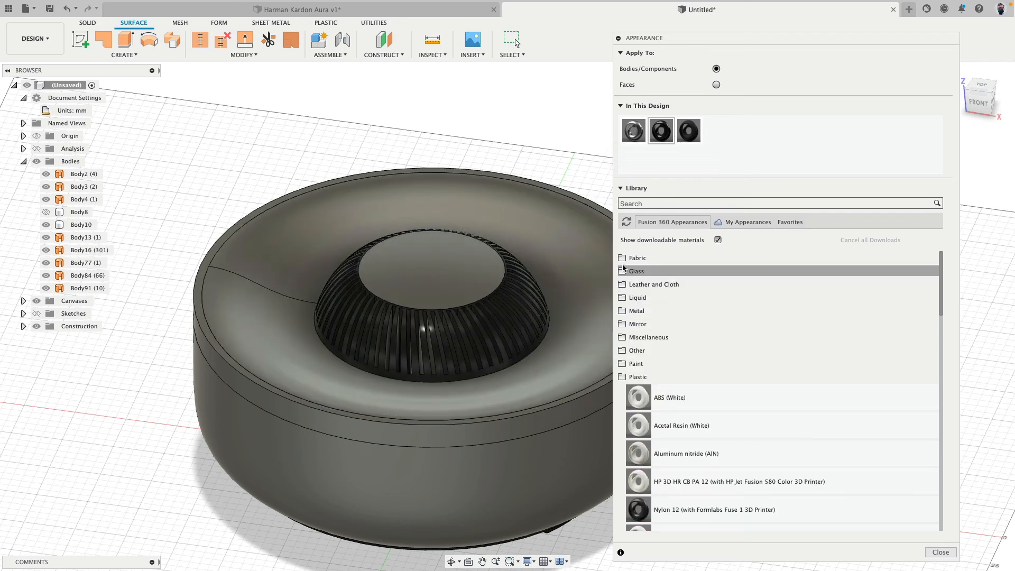
{"action": "left_click", "coordinate": [623, 312]}
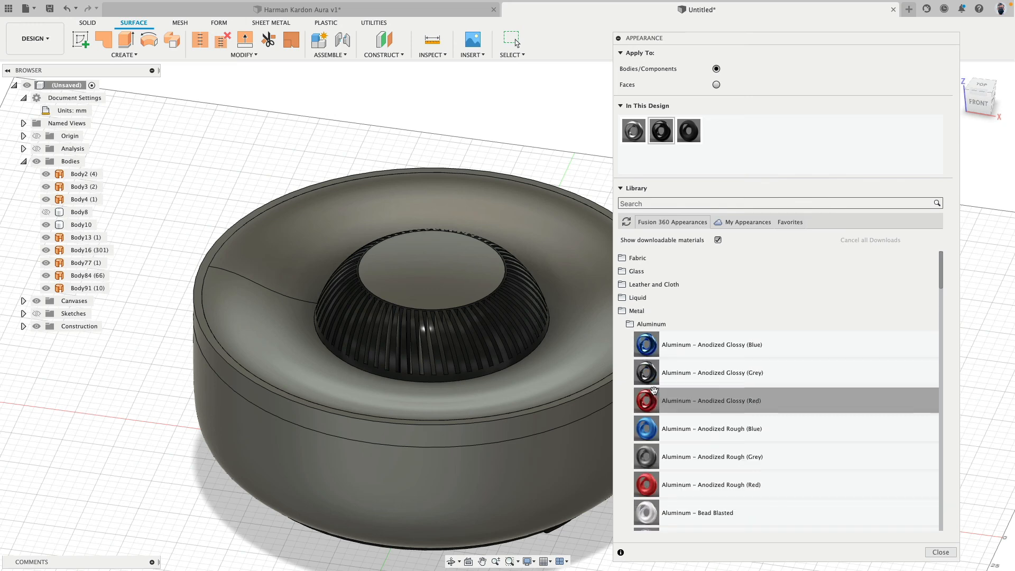
{"action": "left_click_drag", "start_coordinate": [654, 458], "coordinate": [446, 271]}
Apply the design's black plastic appearances to the lower housing and the band around its upper rim.
{"action": "middle_click_drag", "start_coordinate": [426, 199], "coordinate": [429, 178], "text": "shift"}
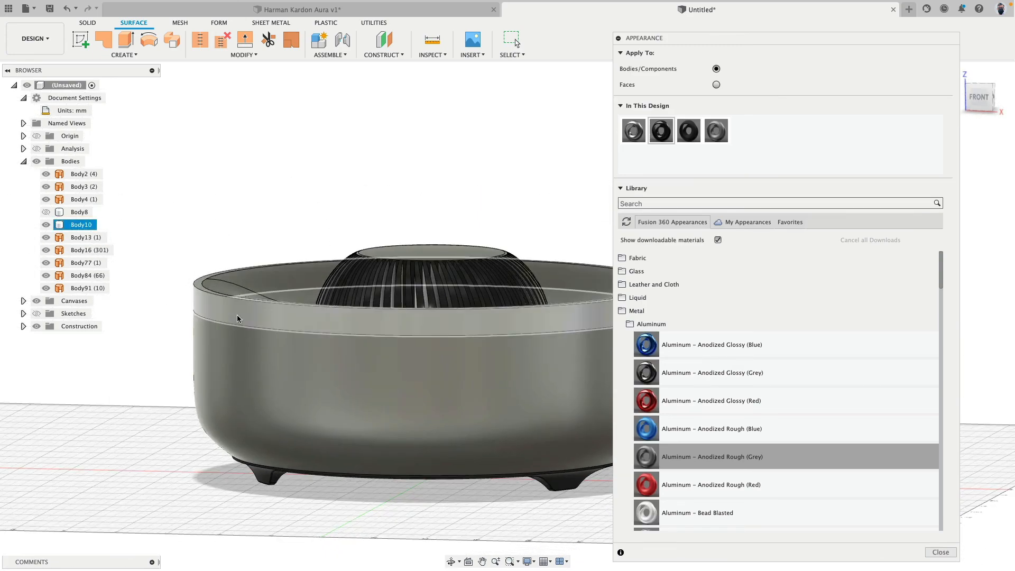
{"action": "left_click_drag", "start_coordinate": [660, 131], "coordinate": [248, 404]}
{"action": "middle_click_drag", "start_coordinate": [190, 441], "coordinate": [193, 414], "text": "shift"}
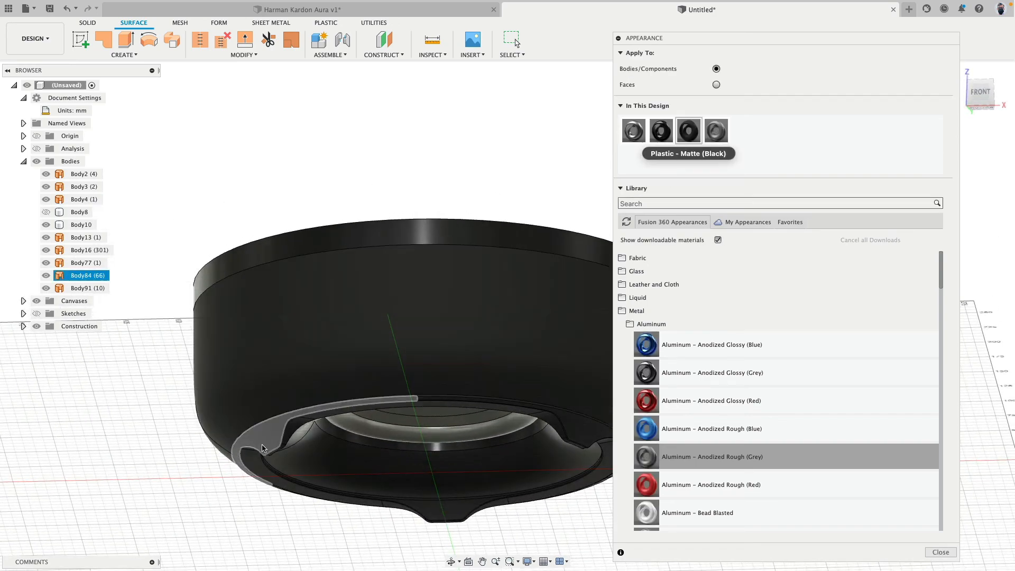
{"action": "scroll", "coordinate": [264, 424], "scroll_direction": "up", "scroll_amount": 5}
{"action": "scroll", "coordinate": [190, 379], "scroll_direction": "down", "scroll_amount": 5}
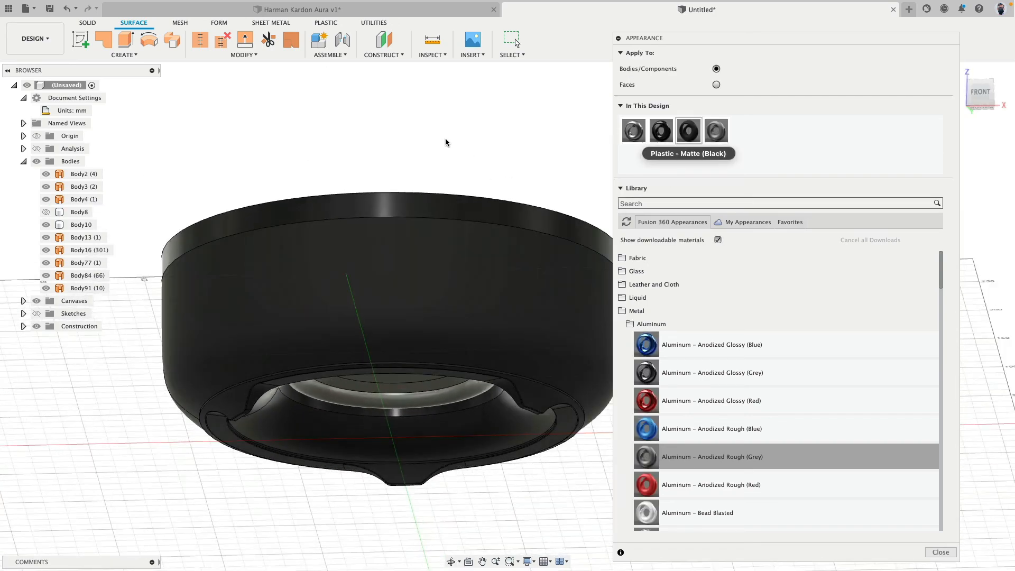
Apply the design's glossy and matte black plastics to the remaining underside bodies and finish the Appearance command.
{"action": "middle_click_drag", "start_coordinate": [440, 136], "coordinate": [249, 163], "text": "shift"}
{"action": "left_click_drag", "start_coordinate": [660, 130], "coordinate": [368, 400]}
{"action": "middle_click_drag", "start_coordinate": [370, 399], "coordinate": [459, 326], "text": "shift"}
{"action": "left_click_drag", "start_coordinate": [688, 130], "coordinate": [401, 340]}
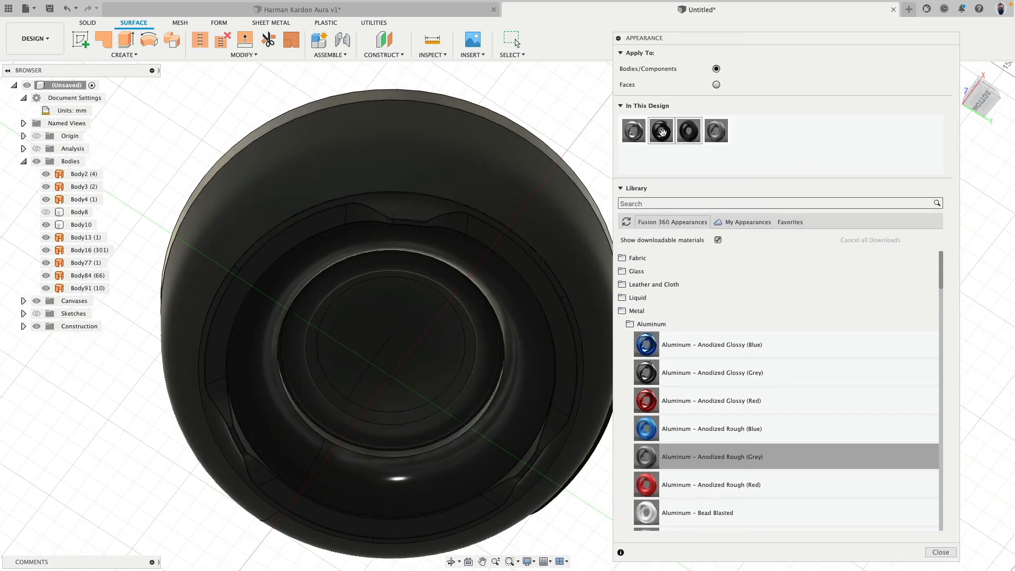
{"action": "scroll", "coordinate": [443, 211], "scroll_direction": "down", "scroll_amount": 3}
{"action": "middle_click_drag", "start_coordinate": [448, 135], "coordinate": [395, 307], "text": "shift"}
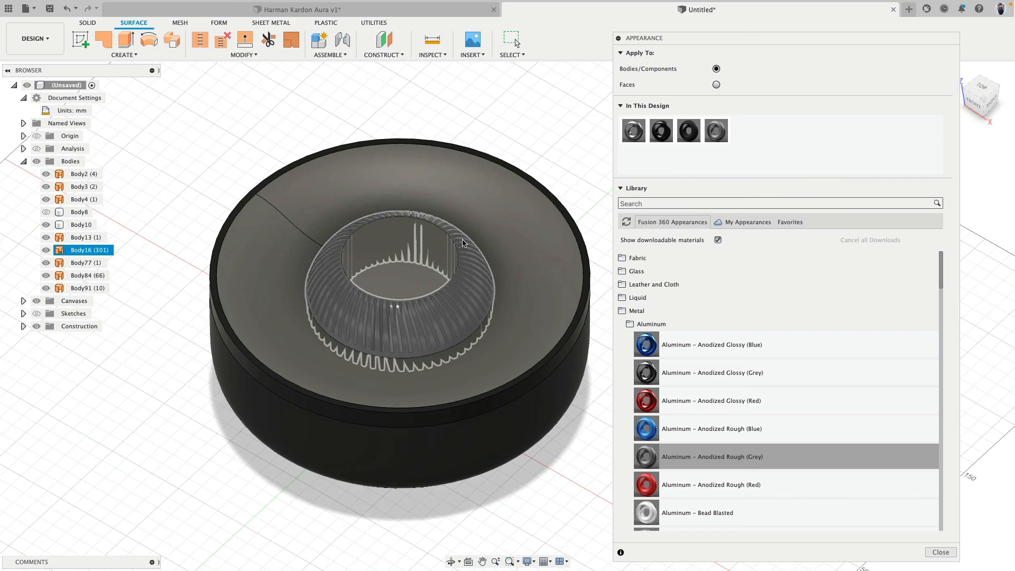
{"action": "scroll", "coordinate": [301, 205], "scroll_direction": "down", "scroll_amount": 5}
{"action": "middle_click_drag", "start_coordinate": [284, 217], "coordinate": [291, 256]}
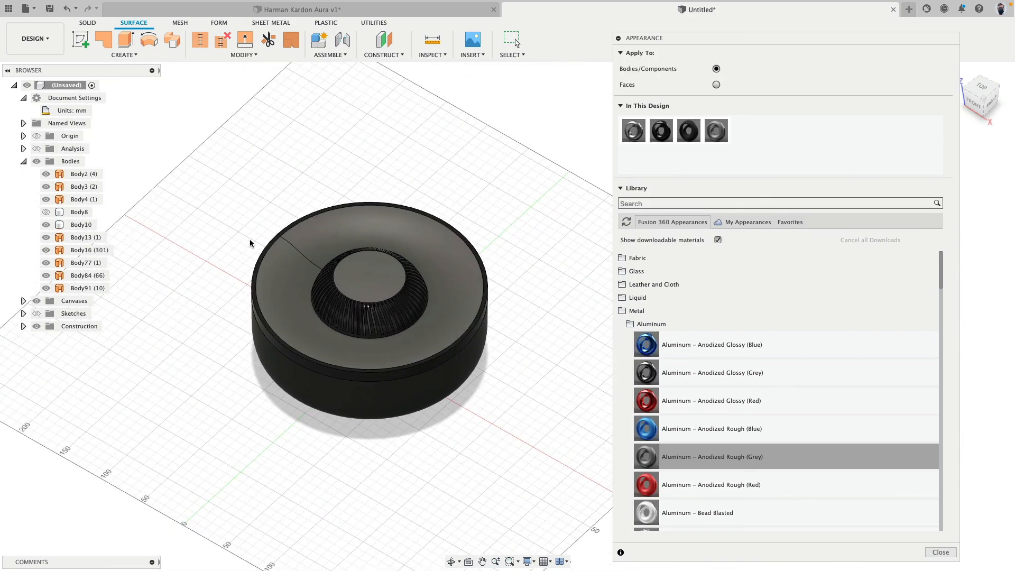
{"action": "left_click", "coordinate": [940, 552]}
Show the outer dome body (Body8) again above the black base.
{"action": "middle_click_drag", "start_coordinate": [687, 452], "coordinate": [691, 216], "text": "shift"}
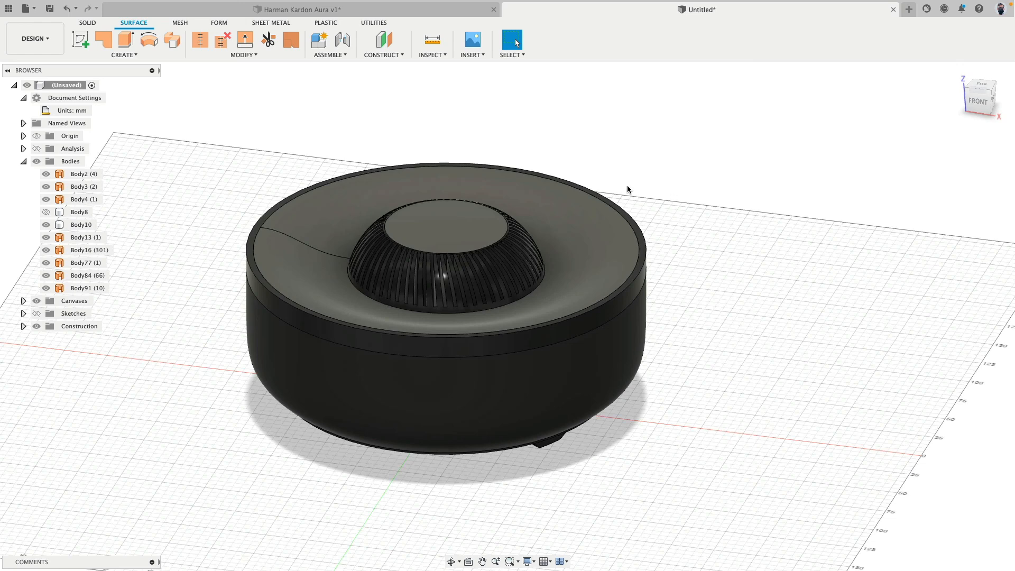
{"action": "scroll", "coordinate": [618, 222], "scroll_direction": "down", "scroll_amount": 3}
{"action": "left_click", "coordinate": [46, 212]}
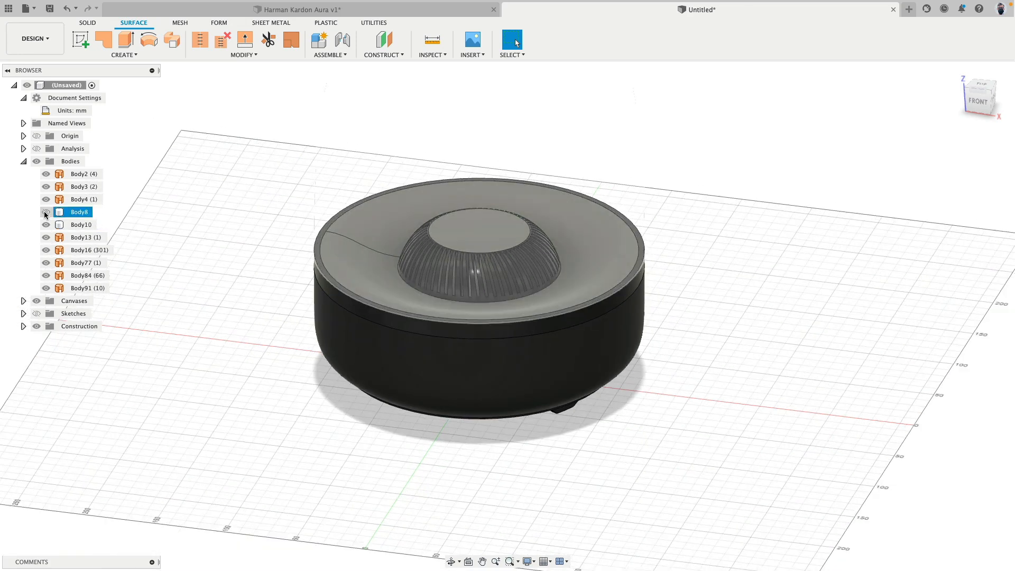
{"action": "middle_click_drag", "start_coordinate": [264, 149], "coordinate": [268, 245]}
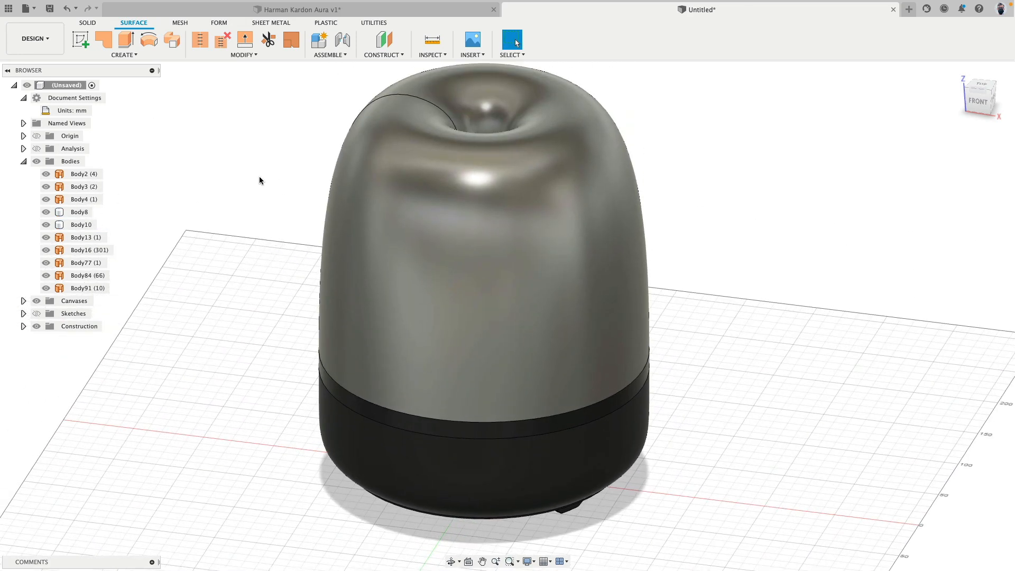
Apply the transparent plastic Acrylic (Clear) to the outer dome and finish the Appearance command.
{"action": "key", "text": "a"}
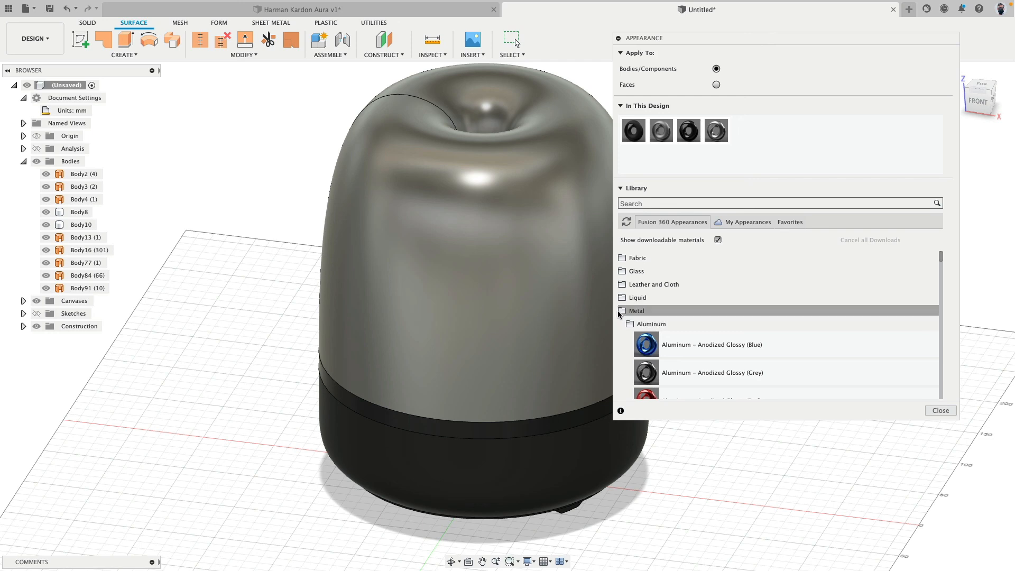
{"action": "left_click", "coordinate": [621, 312]}
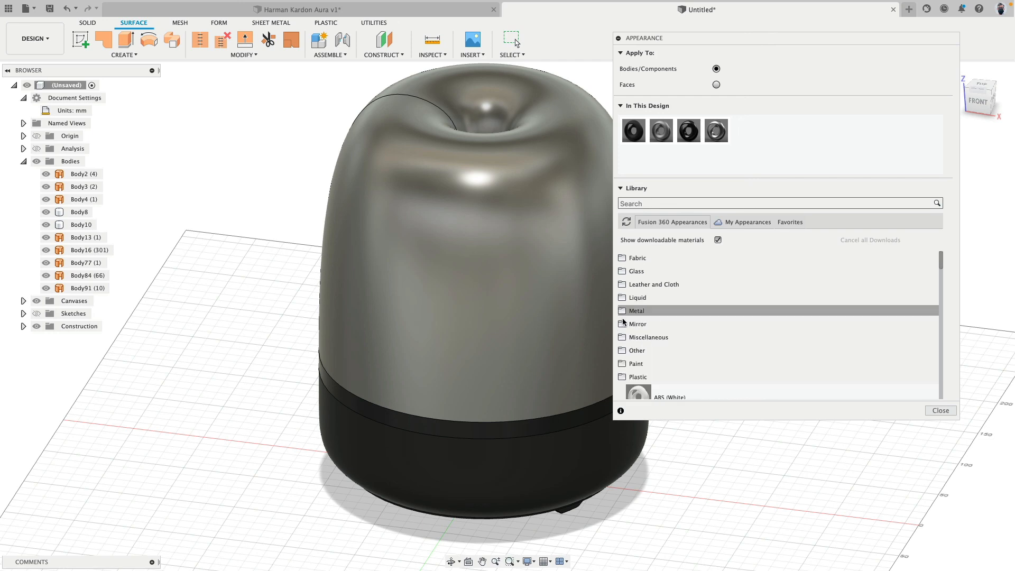
{"action": "scroll", "coordinate": [672, 354], "scroll_direction": "down", "scroll_amount": 15}
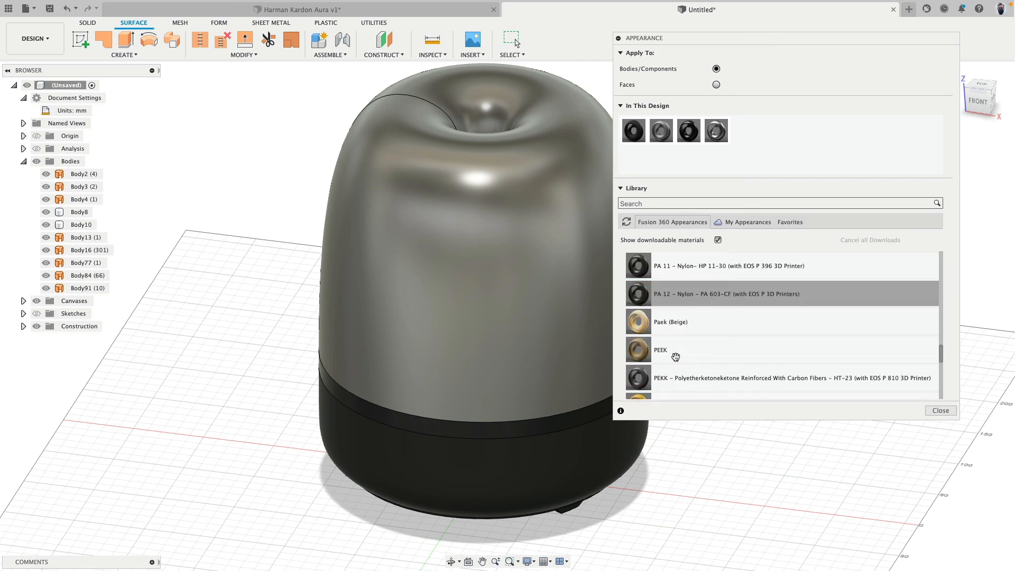
{"action": "scroll", "coordinate": [676, 355], "scroll_direction": "down", "scroll_amount": 10}
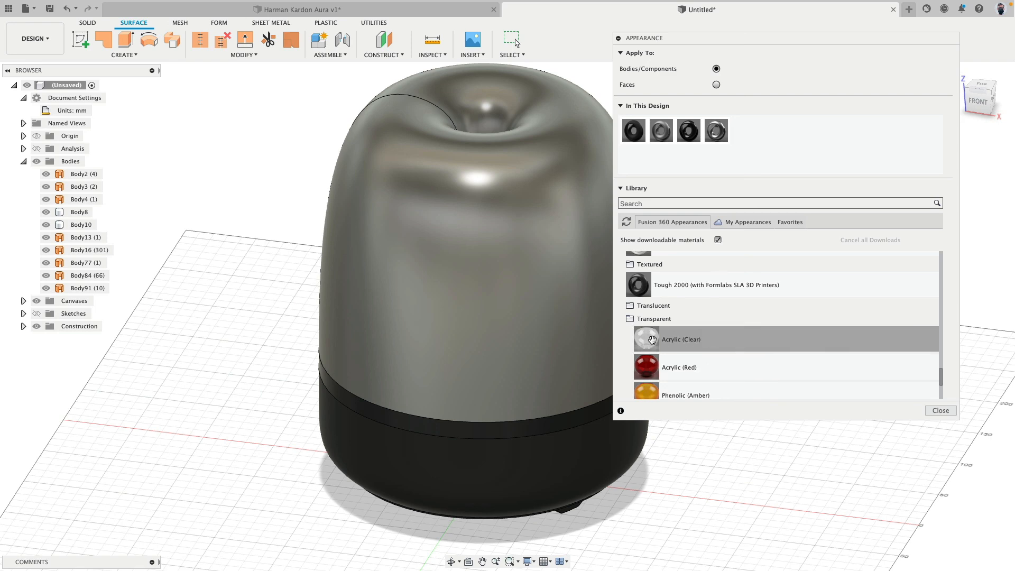
{"action": "left_click_drag", "start_coordinate": [651, 339], "coordinate": [409, 319]}
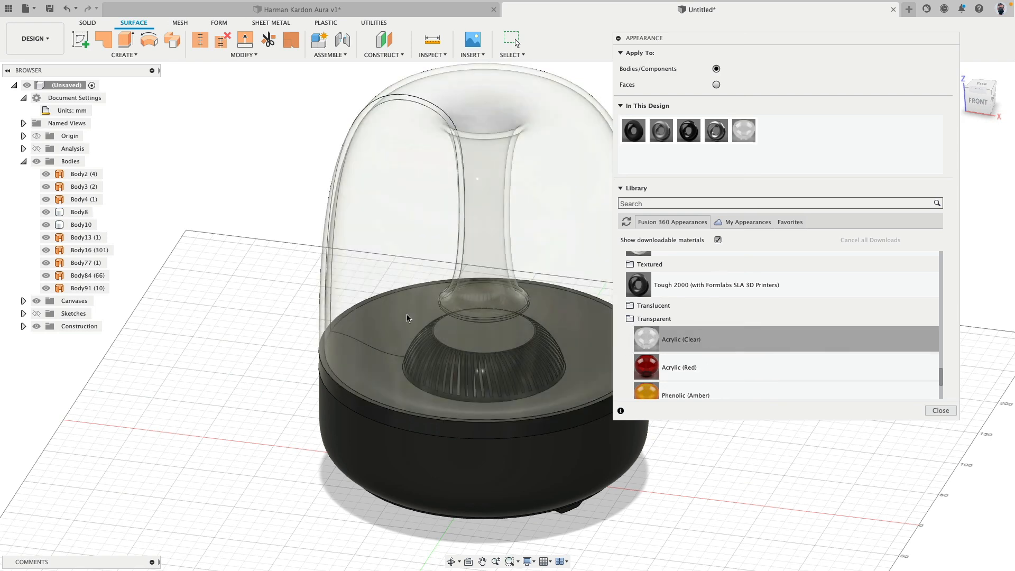
{"action": "left_click", "coordinate": [940, 410]}
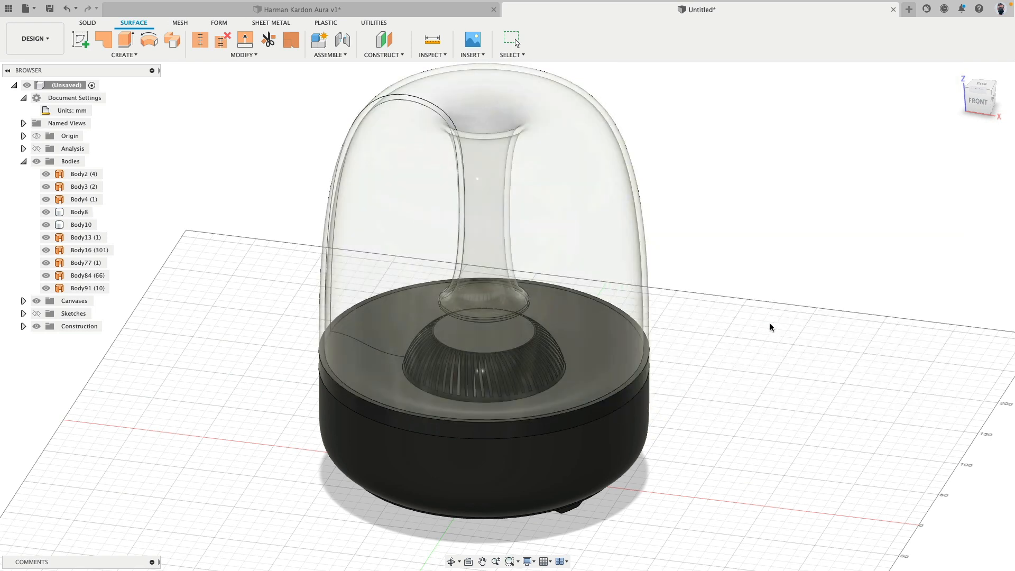
{"action": "middle_click_drag", "start_coordinate": [770, 344], "coordinate": [353, 404], "text": "shift"}
{"action": "left_click", "coordinate": [353, 404]}
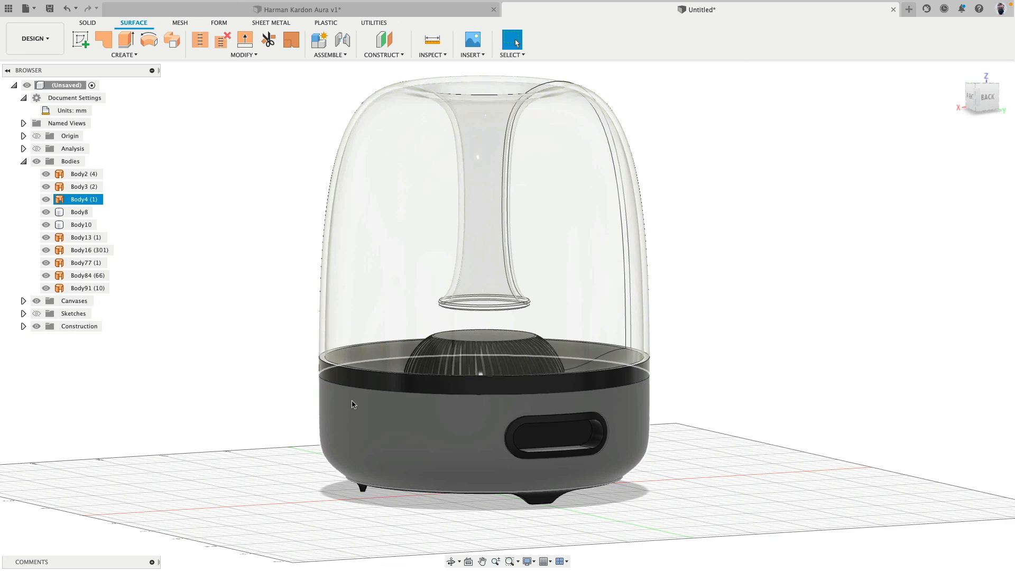
{"action": "middle_click_drag", "start_coordinate": [256, 365], "coordinate": [417, 320], "text": "shift"}
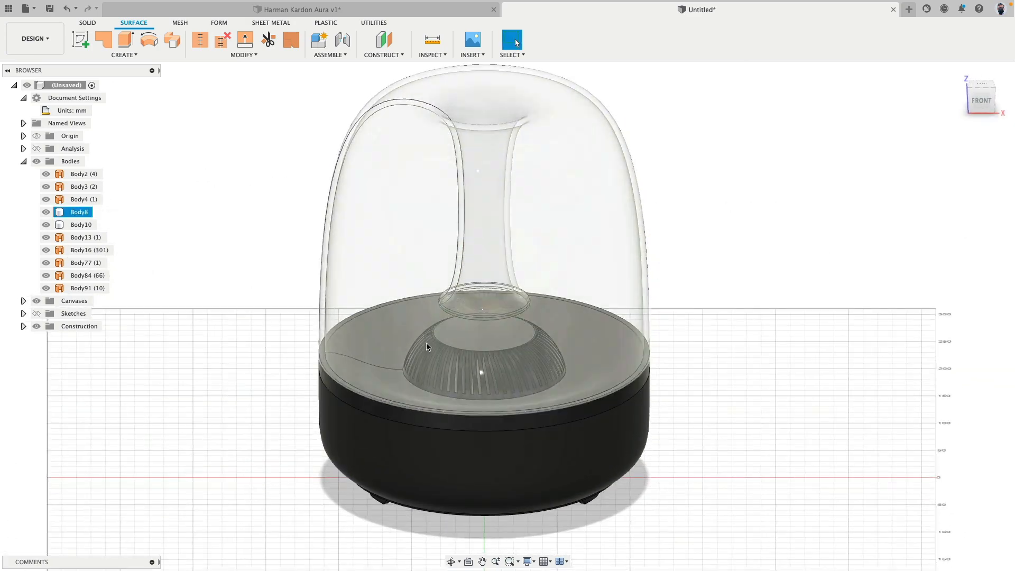
{"action": "mouse_move", "coordinate": [289, 455]}
{"action": "middle_mouse_down", "text": "shift"}
{"action": "mouse_move", "coordinate": [285, 421]}
{"action": "mouse_move", "coordinate": [283, 445]}
{"action": "middle_mouse_up", "text": "shift"}
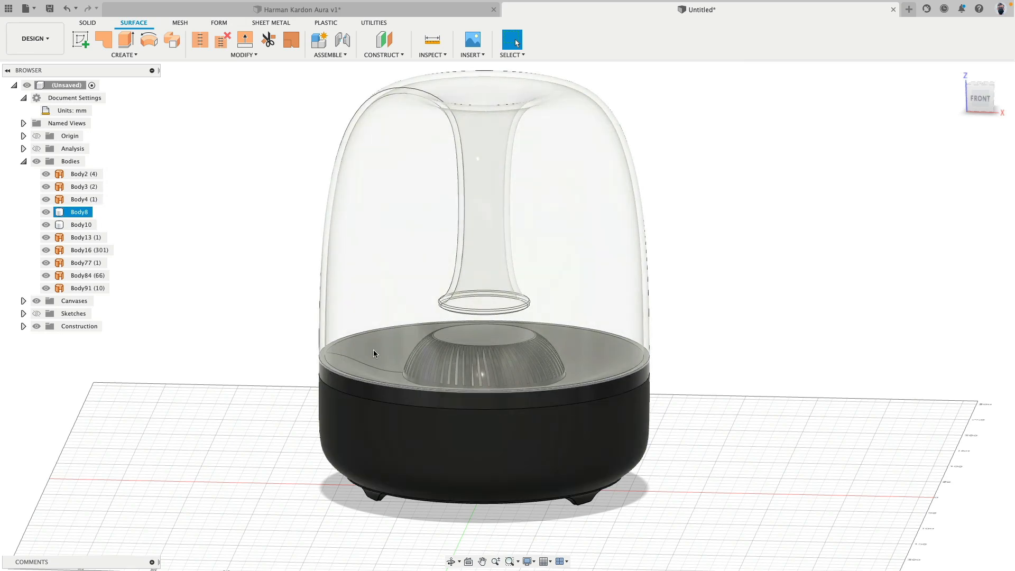
Start a decal using the Logo.png image from the computer's Desktop folder.
{"action": "left_click", "coordinate": [467, 55]}
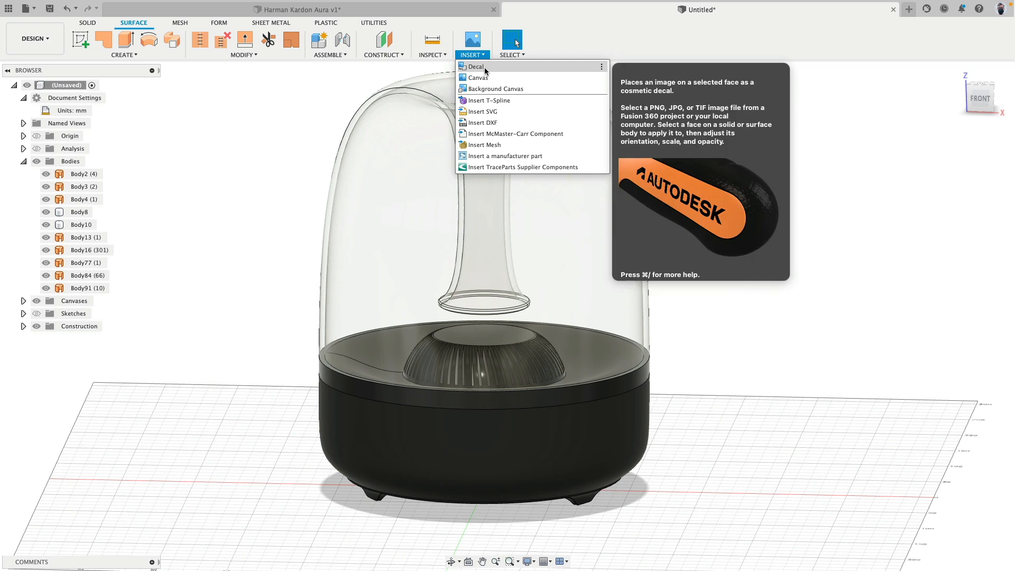
{"action": "left_click", "coordinate": [484, 67]}
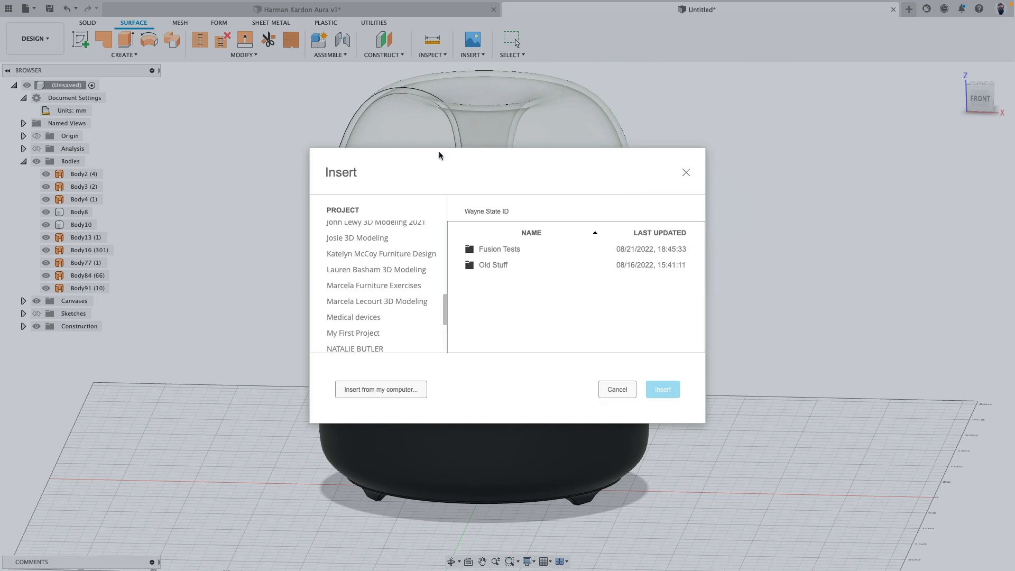
{"action": "left_click", "coordinate": [384, 391]}
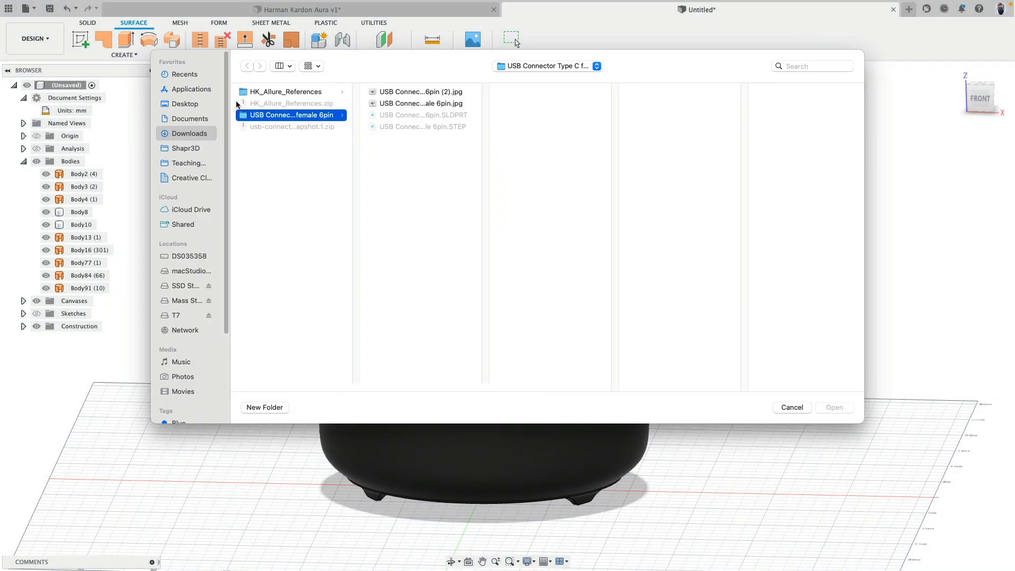
{"action": "left_click", "coordinate": [185, 104]}
{"action": "left_click", "coordinate": [271, 104]}
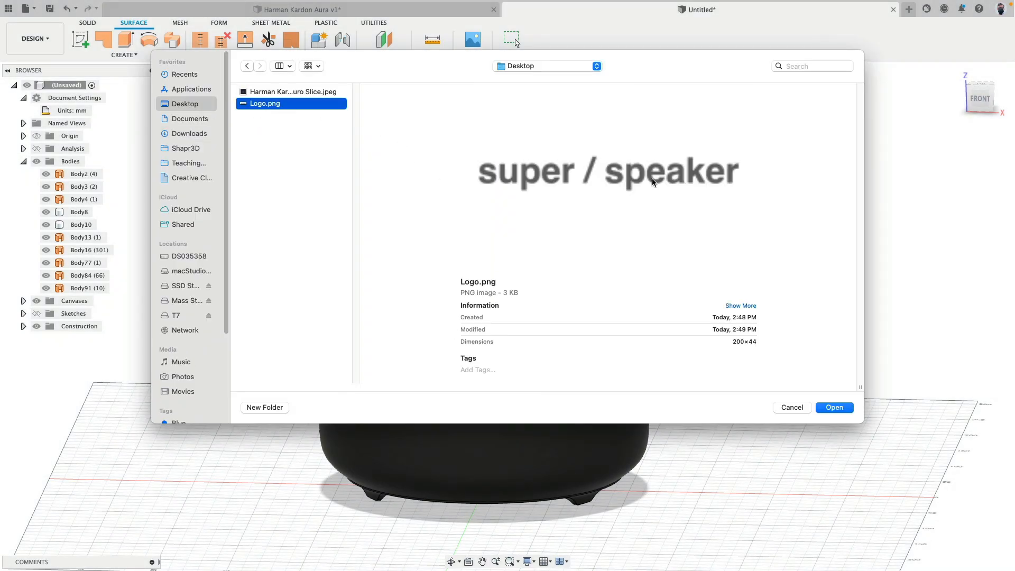
{"action": "left_click", "coordinate": [830, 408]}
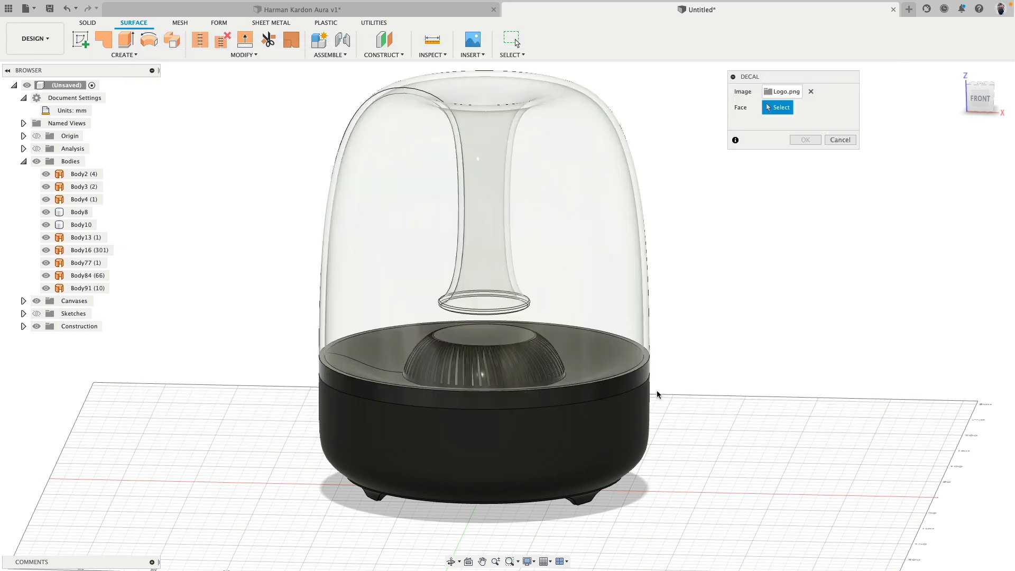
Place the logo on the front of the lower housing, rotated 90 degrees and shifted up 5.668 mm, and finish the decal.
{"action": "left_click", "coordinate": [426, 454]}
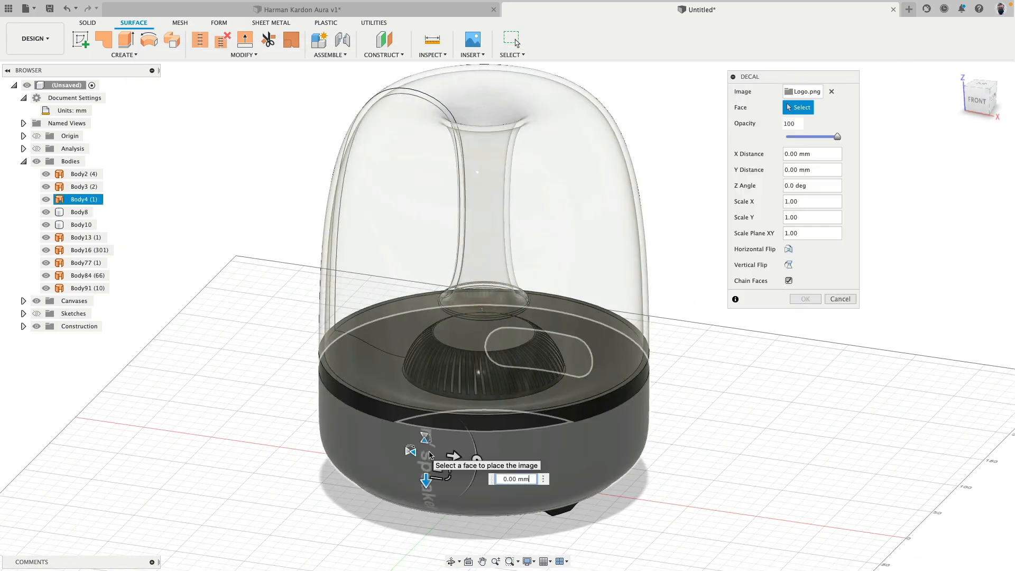
{"action": "left_click_drag", "start_coordinate": [456, 348], "coordinate": [405, 298]}
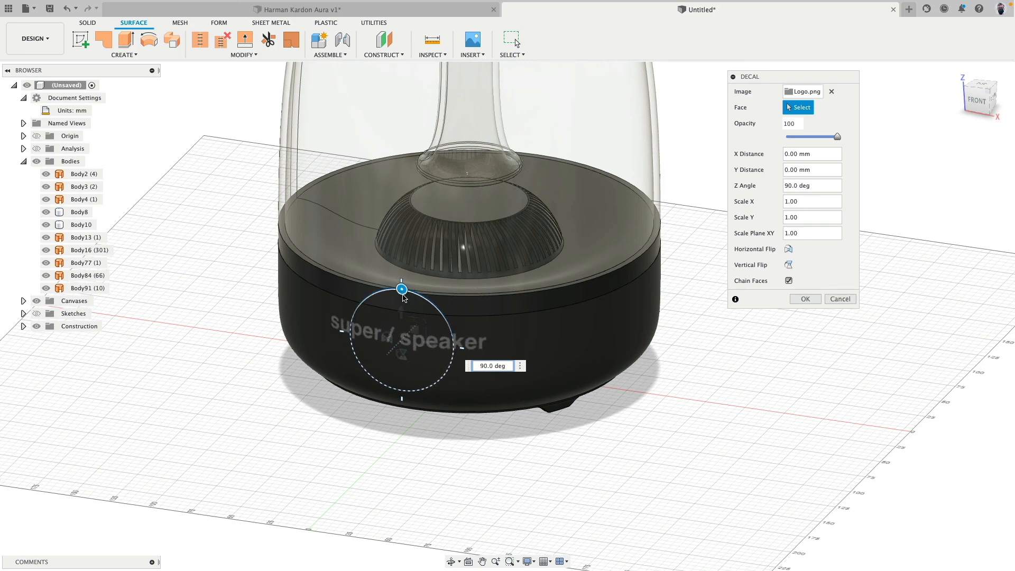
{"action": "left_click", "coordinate": [976, 100]}
{"action": "middle_click_drag", "start_coordinate": [493, 298], "coordinate": [680, 94]}
{"action": "scroll", "coordinate": [420, 348], "scroll_direction": "up", "scroll_amount": 5}
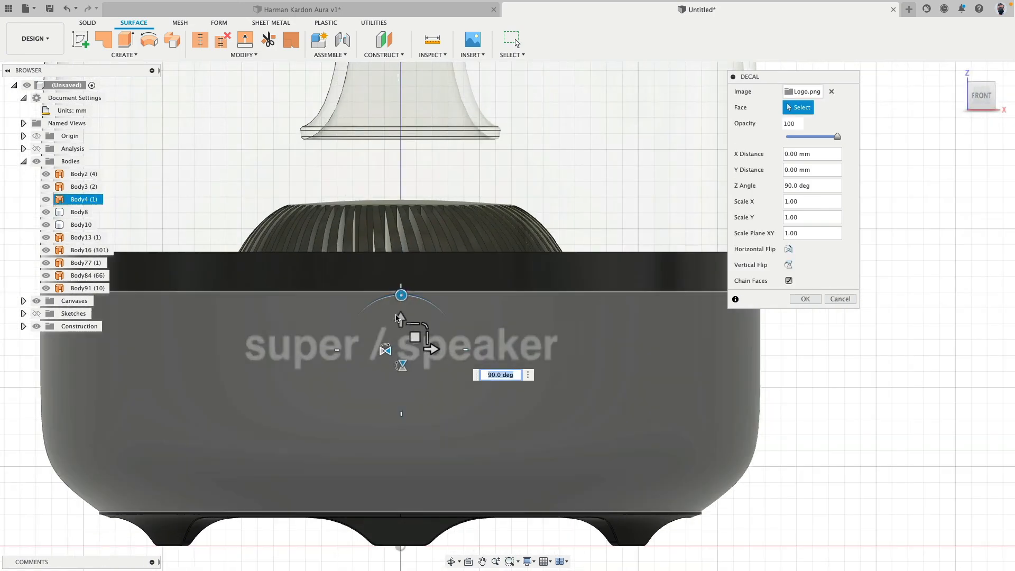
{"action": "mouse_move", "coordinate": [405, 318]}
{"action": "left_mouse_down"}
{"action": "mouse_move", "coordinate": [404, 331]}
{"action": "mouse_move", "coordinate": [426, 317]}
{"action": "mouse_move", "coordinate": [439, 328]}
{"action": "mouse_move", "coordinate": [424, 344]}
{"action": "mouse_move", "coordinate": [426, 329]}
{"action": "mouse_move", "coordinate": [416, 335]}
{"action": "mouse_move", "coordinate": [433, 256]}
{"action": "mouse_move", "coordinate": [421, 343]}
{"action": "mouse_move", "coordinate": [401, 313]}
{"action": "left_mouse_up"}
{"action": "scroll", "coordinate": [474, 274], "scroll_direction": "down", "scroll_amount": 3}
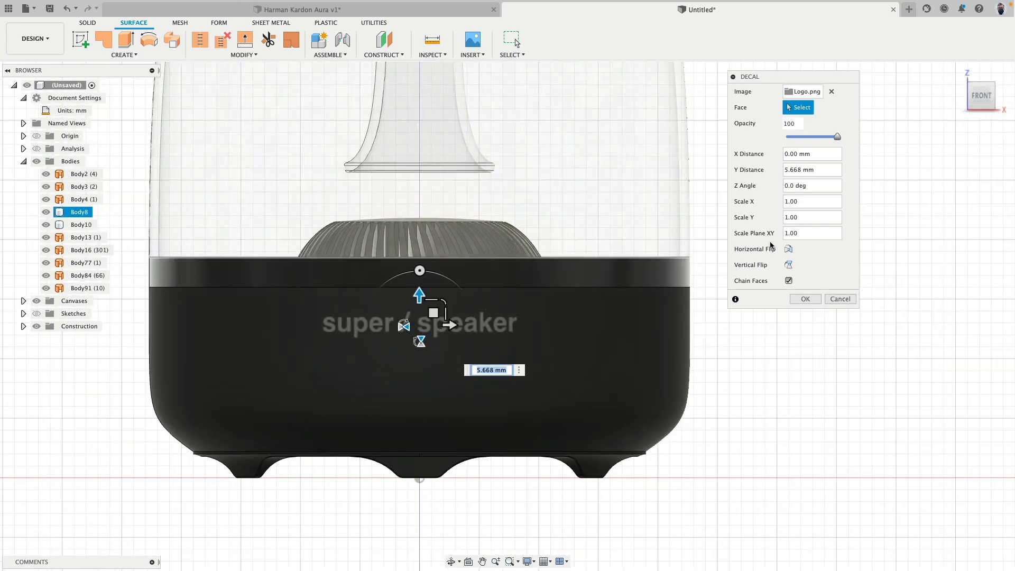
{"action": "left_click", "coordinate": [805, 299]}
{"action": "middle_click_drag", "start_coordinate": [741, 216], "coordinate": [774, 224], "text": "shift"}
{"action": "scroll", "coordinate": [737, 277], "scroll_direction": "down", "scroll_amount": 5}
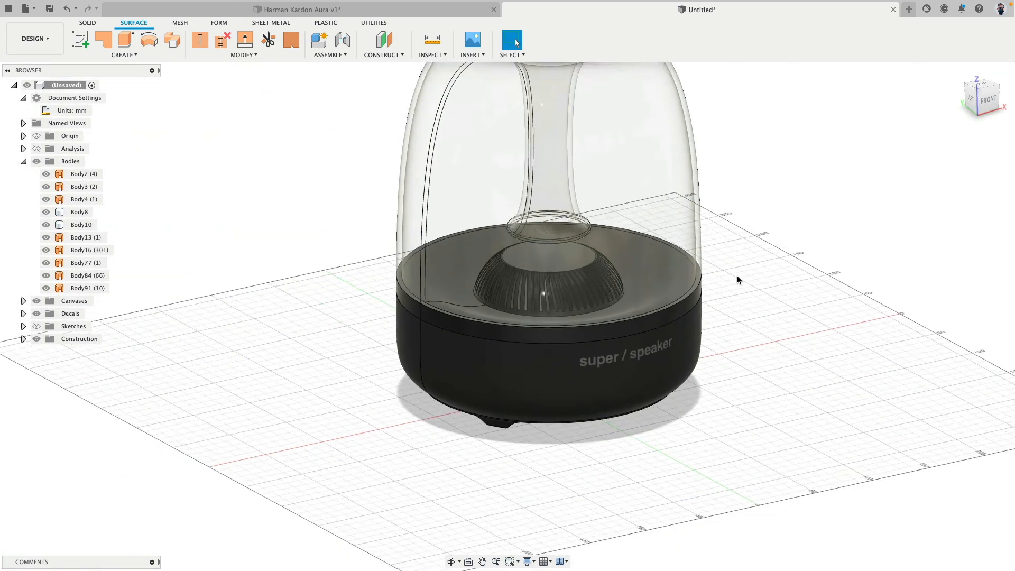
{"action": "scroll", "coordinate": [737, 279], "scroll_direction": "down", "scroll_amount": 2}
{"action": "mouse_move", "coordinate": [761, 282]}
{"action": "middle_mouse_down", "text": "shift"}
{"action": "mouse_move", "coordinate": [717, 292]}
{"action": "mouse_move", "coordinate": [759, 288]}
{"action": "middle_mouse_up", "text": "shift"}
{"action": "middle_click_drag", "start_coordinate": [758, 288], "coordinate": [654, 345]}
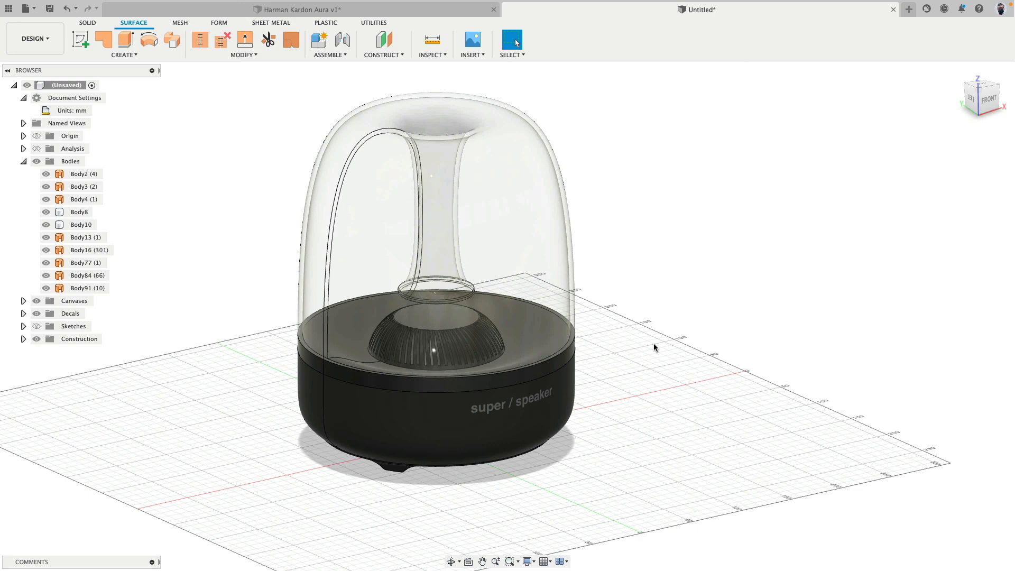
{"action": "mouse_move", "coordinate": [650, 353]}
{"action": "middle_mouse_down", "text": "shift"}
{"action": "mouse_move", "coordinate": [621, 392]}
{"action": "mouse_move", "coordinate": [625, 460]}
{"action": "mouse_move", "coordinate": [644, 342]}
{"action": "middle_mouse_up", "text": "shift"}
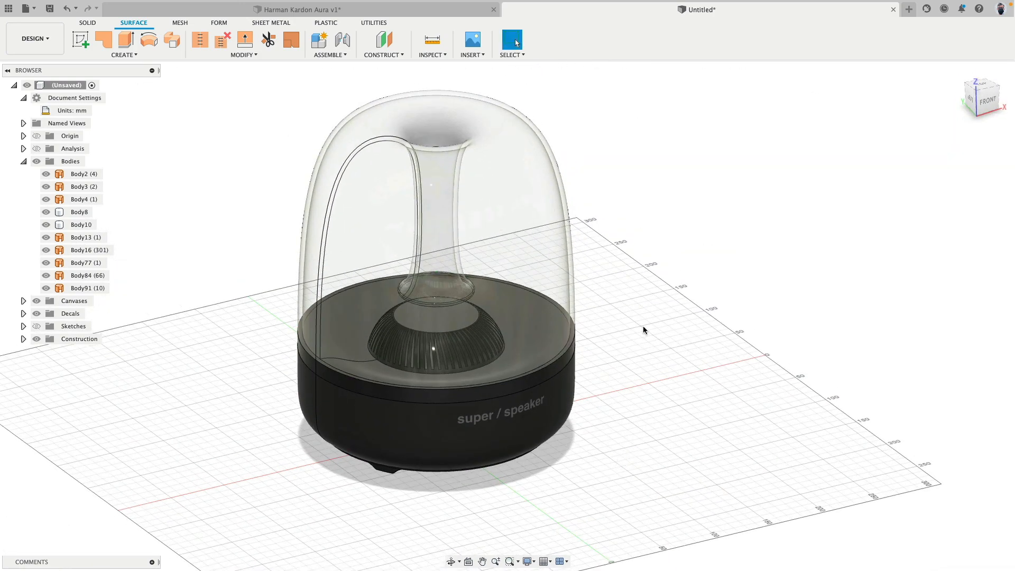